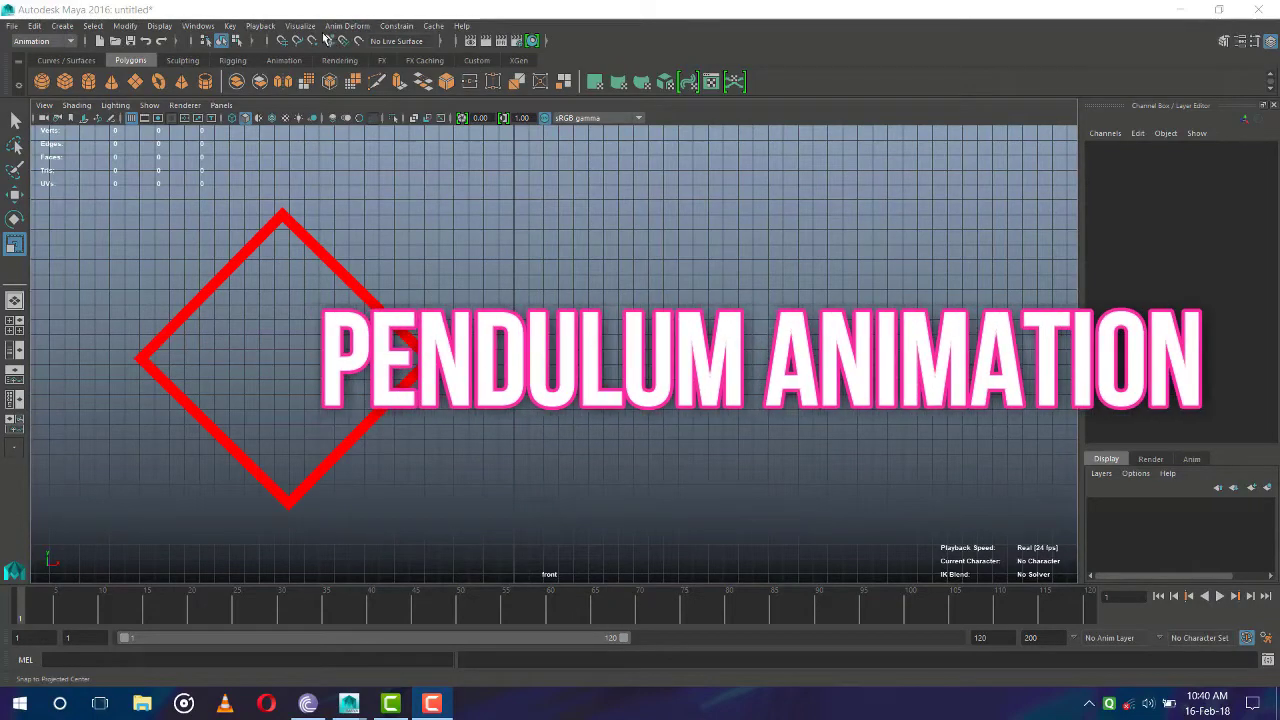
Create a polygon cube and stretch it along X into a long bar
{"action": "left_click", "coordinate": [65, 81]}
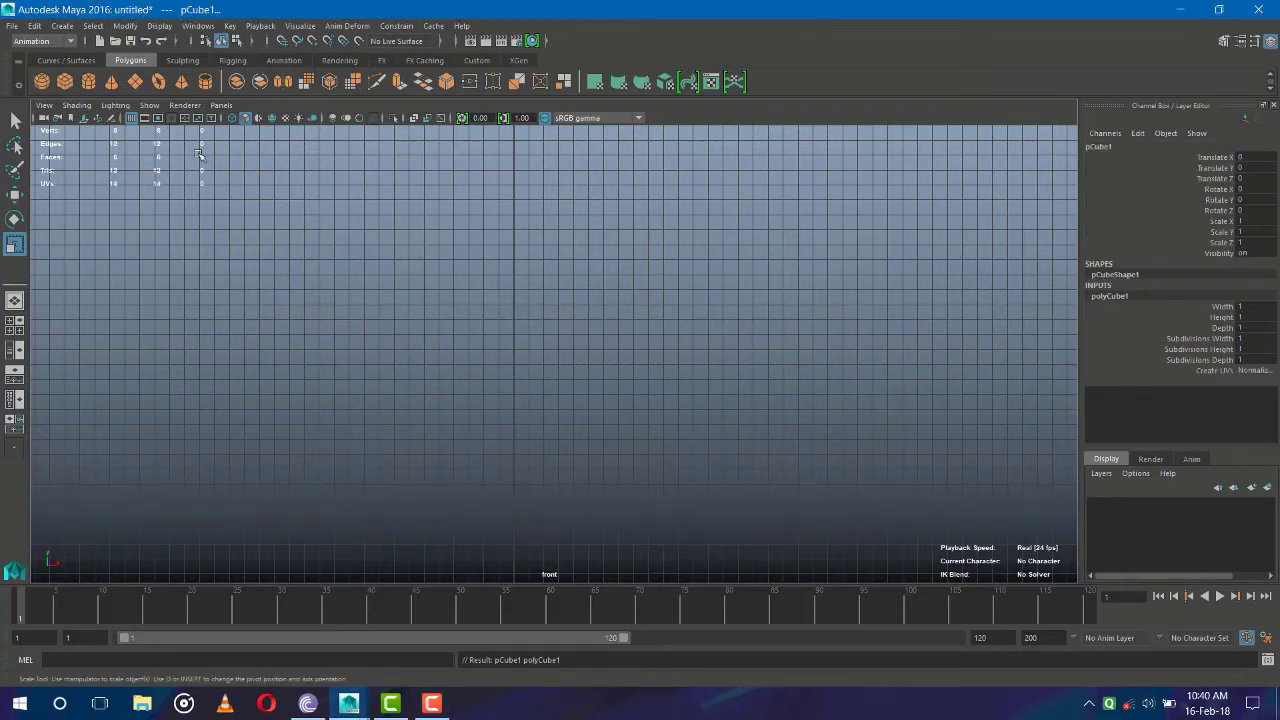
{"action": "scroll", "coordinate": [410, 300], "scroll_direction": "down", "scroll_amount": 1}
{"action": "scroll", "coordinate": [540, 410], "scroll_direction": "down", "scroll_amount": 1}
{"action": "scroll", "coordinate": [565, 440], "scroll_direction": "down", "scroll_amount": 1}
{"action": "scroll", "coordinate": [587, 509], "scroll_direction": "down", "scroll_amount": 1}
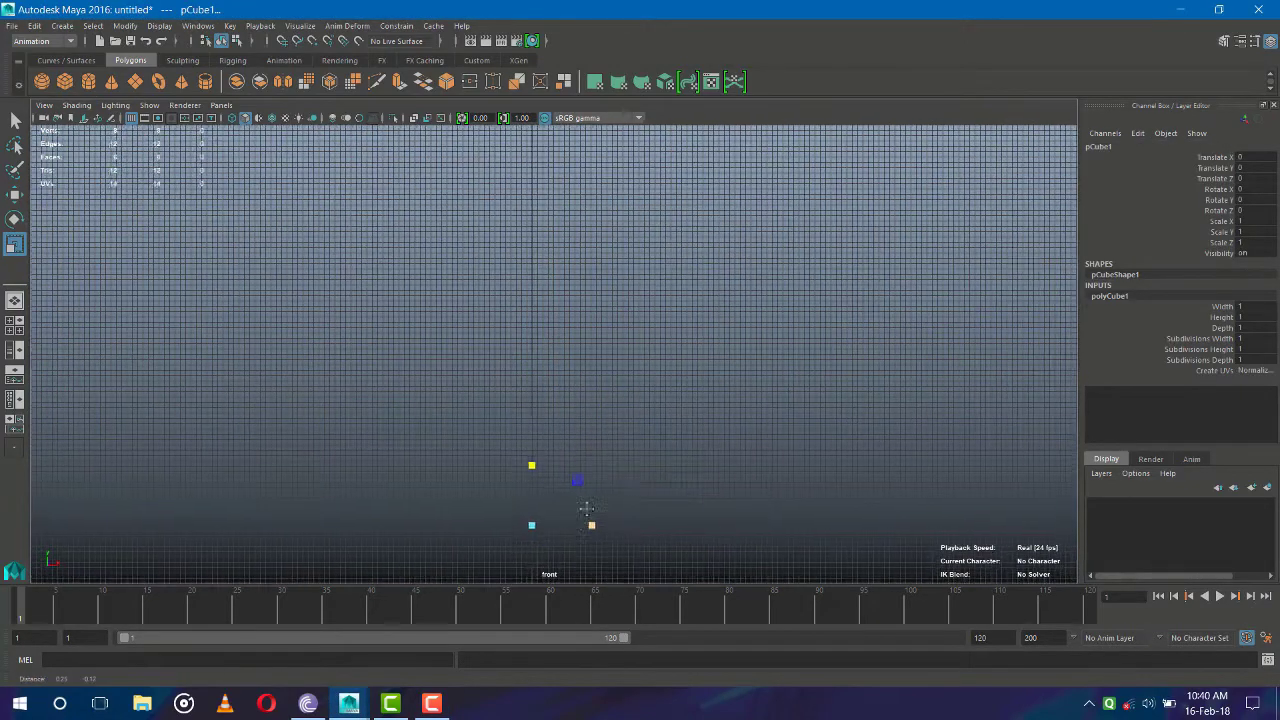
{"action": "middle_click_drag", "start_coordinate": [587, 509], "coordinate": [583, 366], "text": "alt"}
{"action": "scroll", "coordinate": [550, 365], "scroll_direction": "up", "scroll_amount": 1}
{"action": "scroll", "coordinate": [545, 364], "scroll_direction": "up", "scroll_amount": 2}
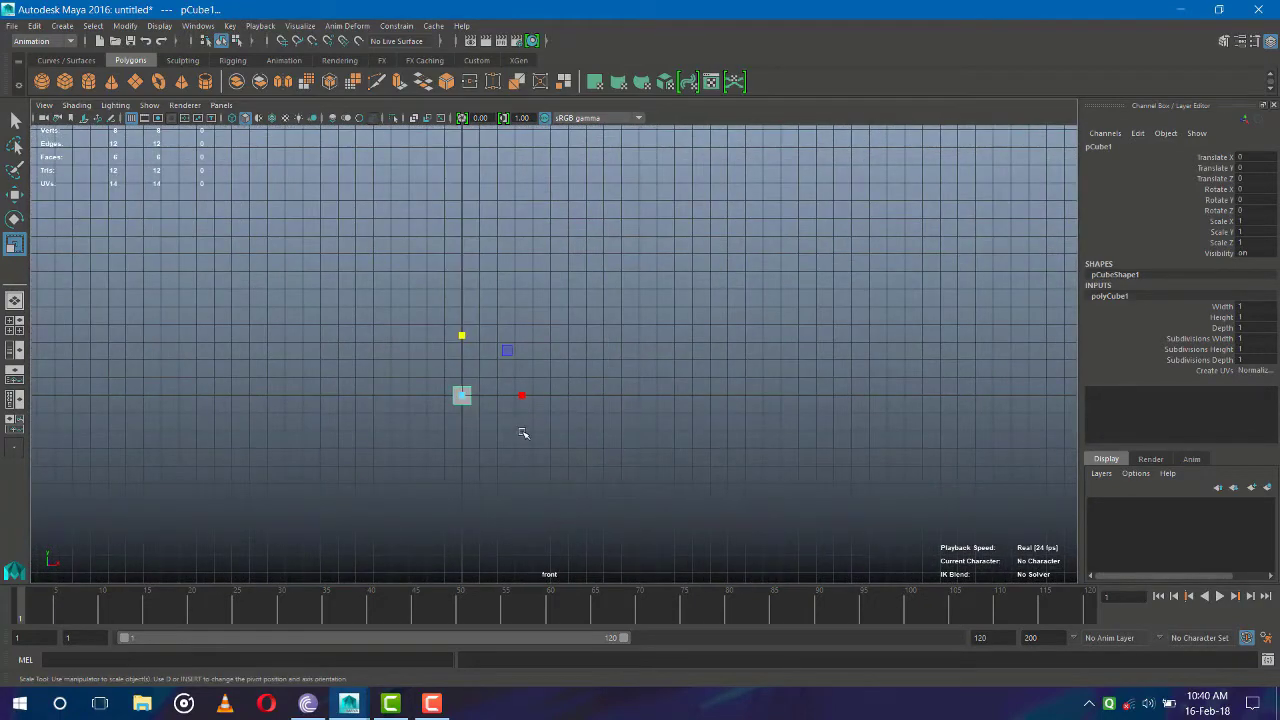
{"action": "left_click_drag", "start_coordinate": [521, 395], "coordinate": [1084, 366]}
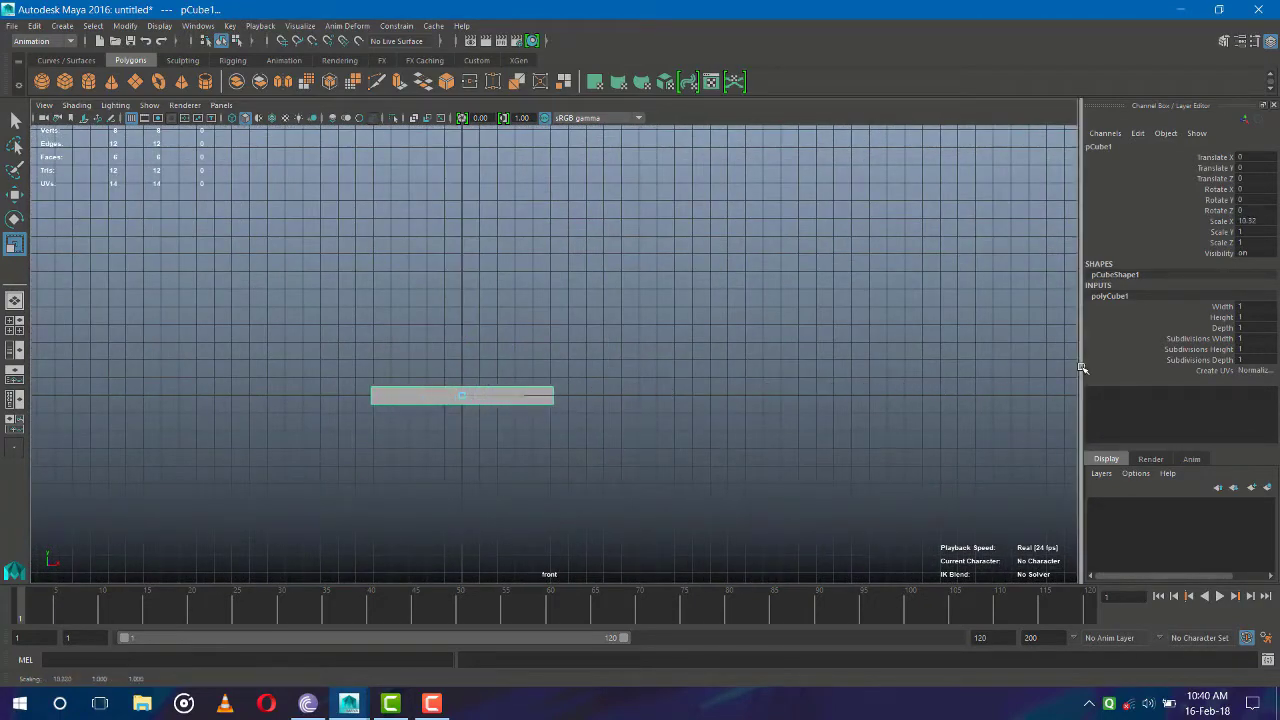
Lengthen and deepen the bar to Scale X 13.567 and Z 1.751
{"action": "key", "text": "space"}
{"action": "mouse_move", "coordinate": [669, 345]}
{"action": "left_mouse_down"}
{"action": "mouse_move", "coordinate": [676, 288]}
{"action": "mouse_move", "coordinate": [469, 423]}
{"action": "mouse_move", "coordinate": [502, 382]}
{"action": "left_mouse_up"}
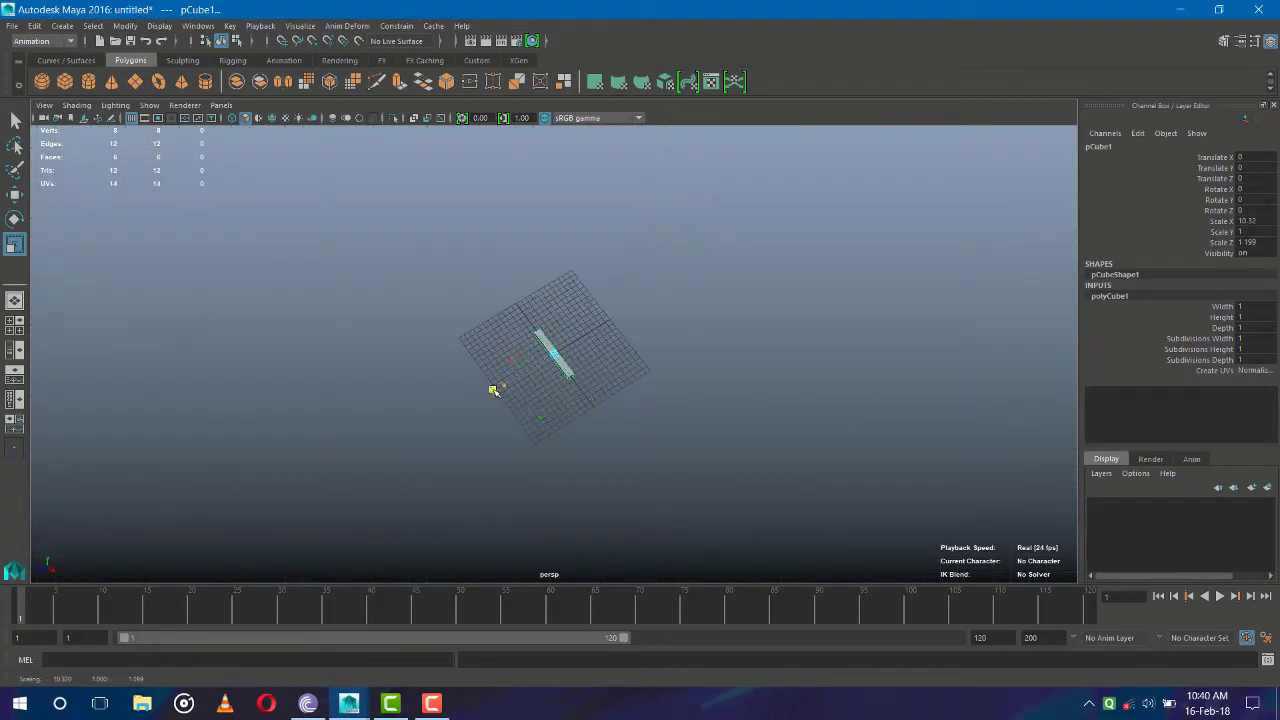
{"action": "left_click_drag", "start_coordinate": [587, 398], "coordinate": [594, 410]}
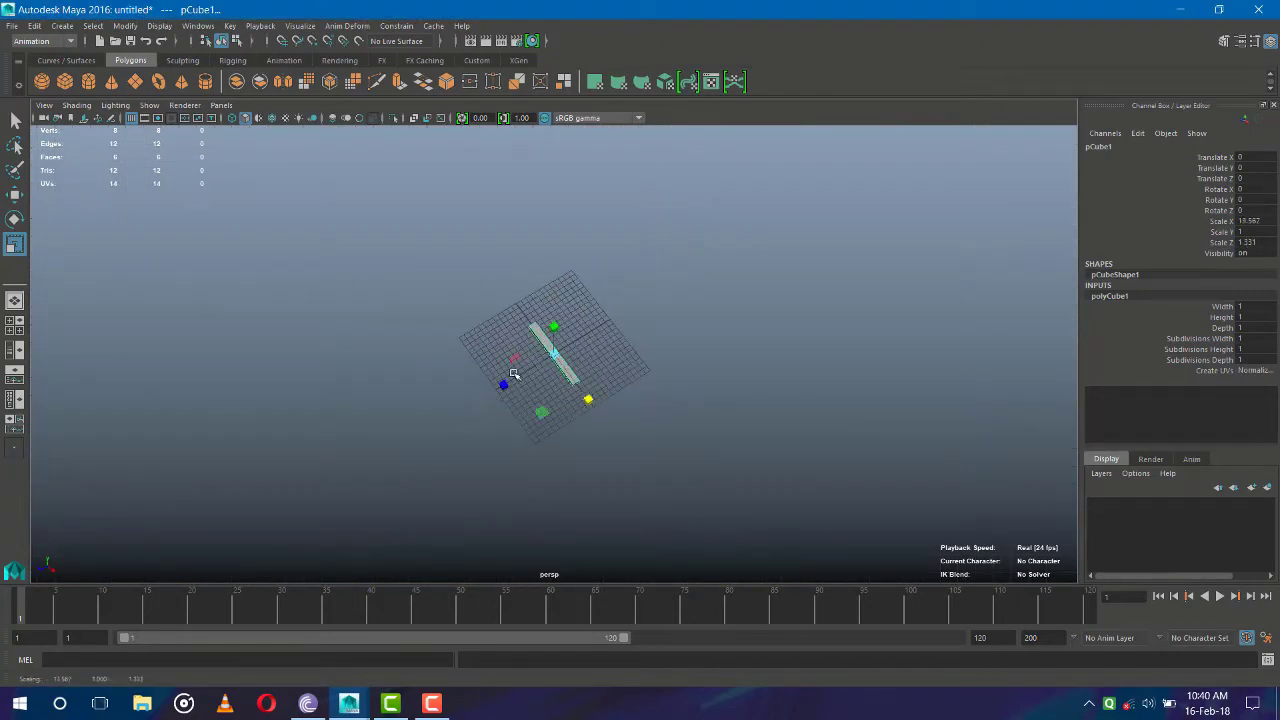
{"action": "left_click_drag", "start_coordinate": [503, 380], "coordinate": [489, 394]}
{"action": "key", "text": "space"}
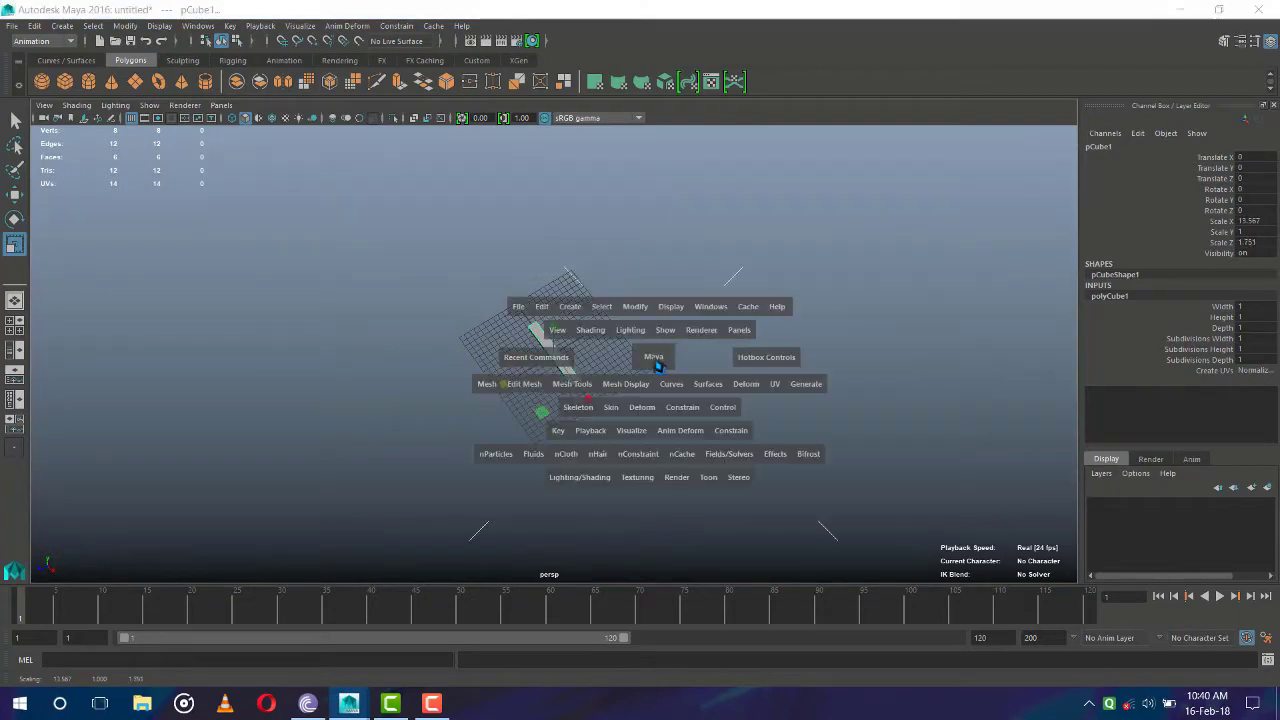
{"action": "key", "text": "space"}
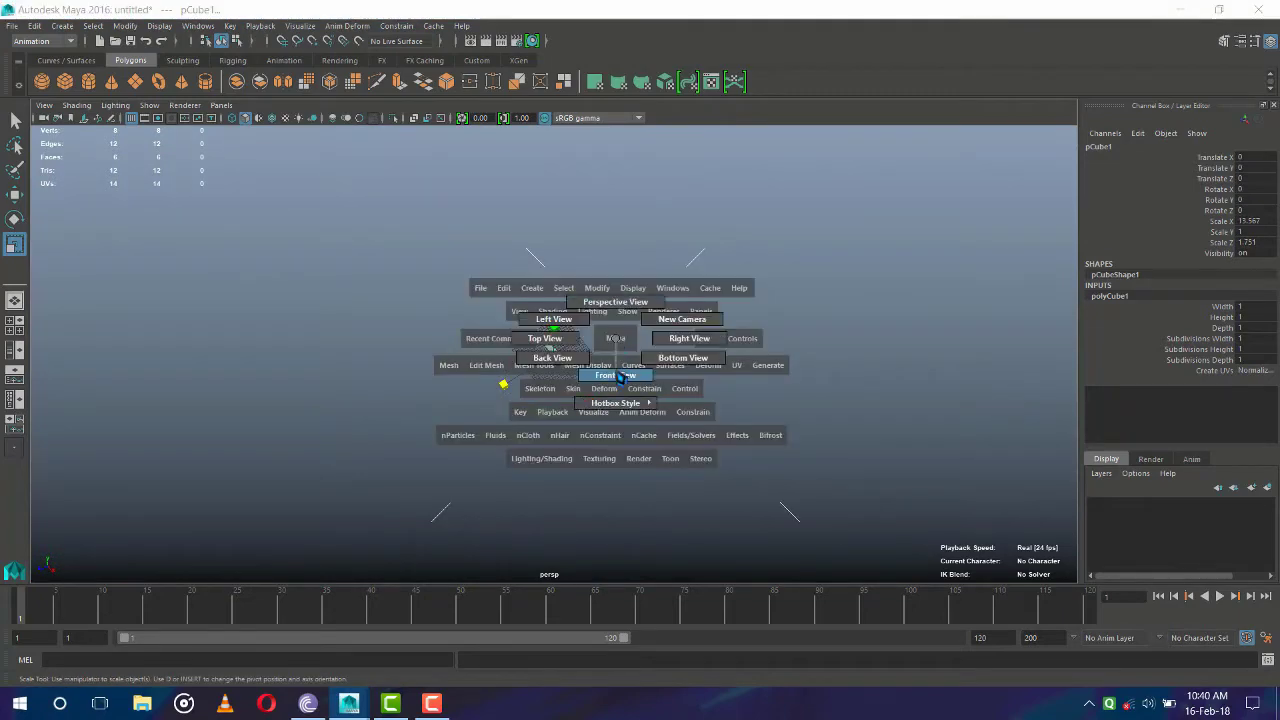
{"action": "left_click_drag", "start_coordinate": [620, 346], "coordinate": [620, 380]}
{"action": "scroll", "coordinate": [461, 354], "scroll_direction": "down", "scroll_amount": 5}
Raise the bar up to Translate Y 30.508
{"action": "key", "text": "w"}
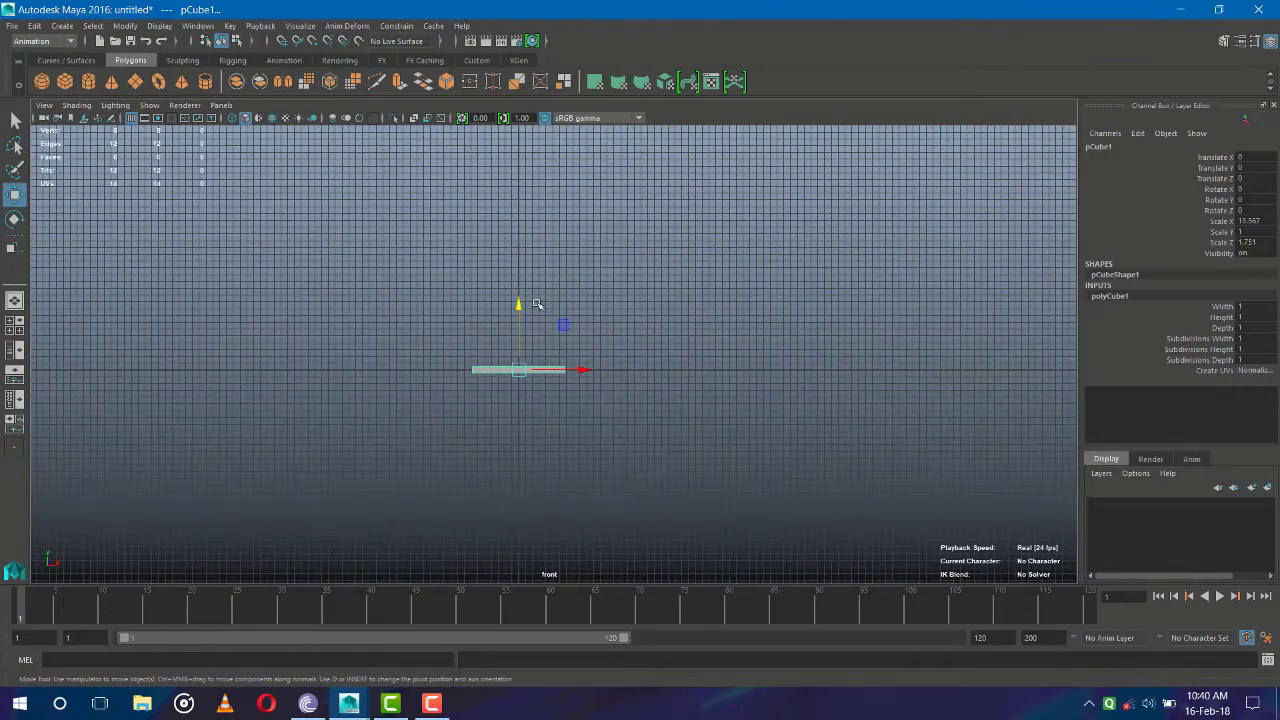
{"action": "left_click_drag", "start_coordinate": [517, 303], "coordinate": [518, 240]}
{"action": "left_click_drag", "start_coordinate": [494, 112], "coordinate": [518, 166]}
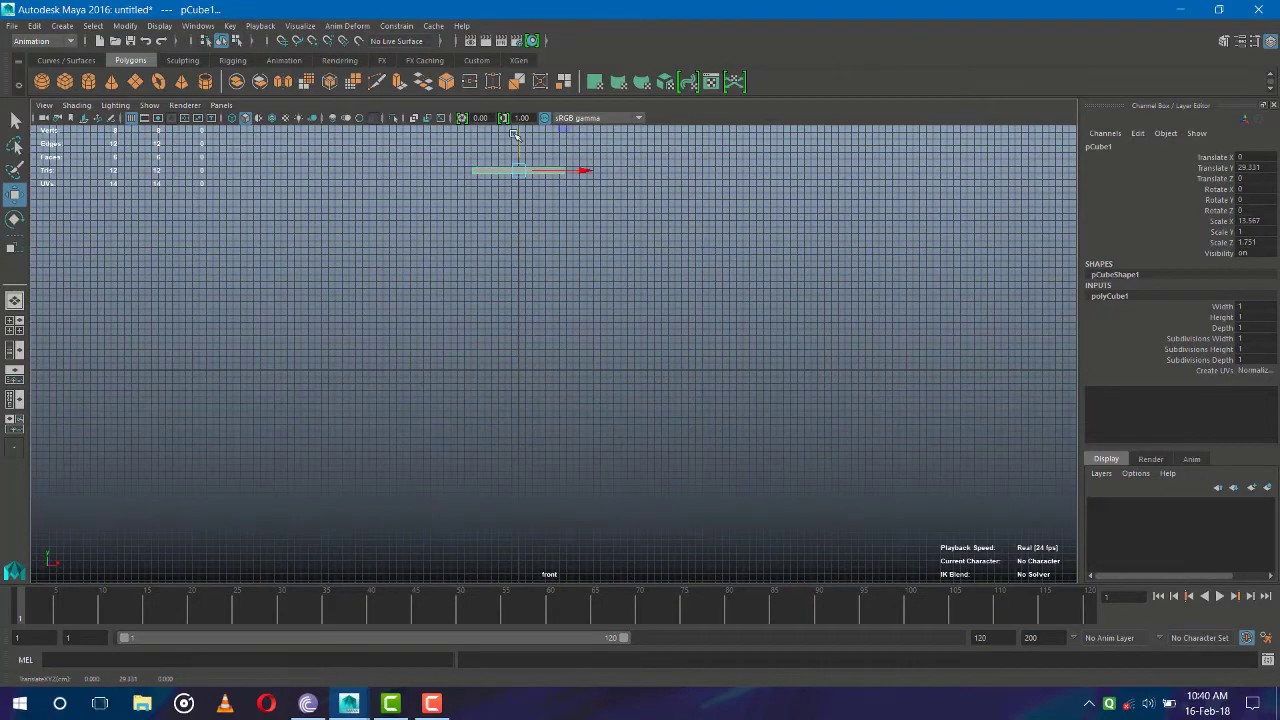
{"action": "middle_click_drag", "start_coordinate": [657, 195], "coordinate": [712, 276], "text": "alt"}
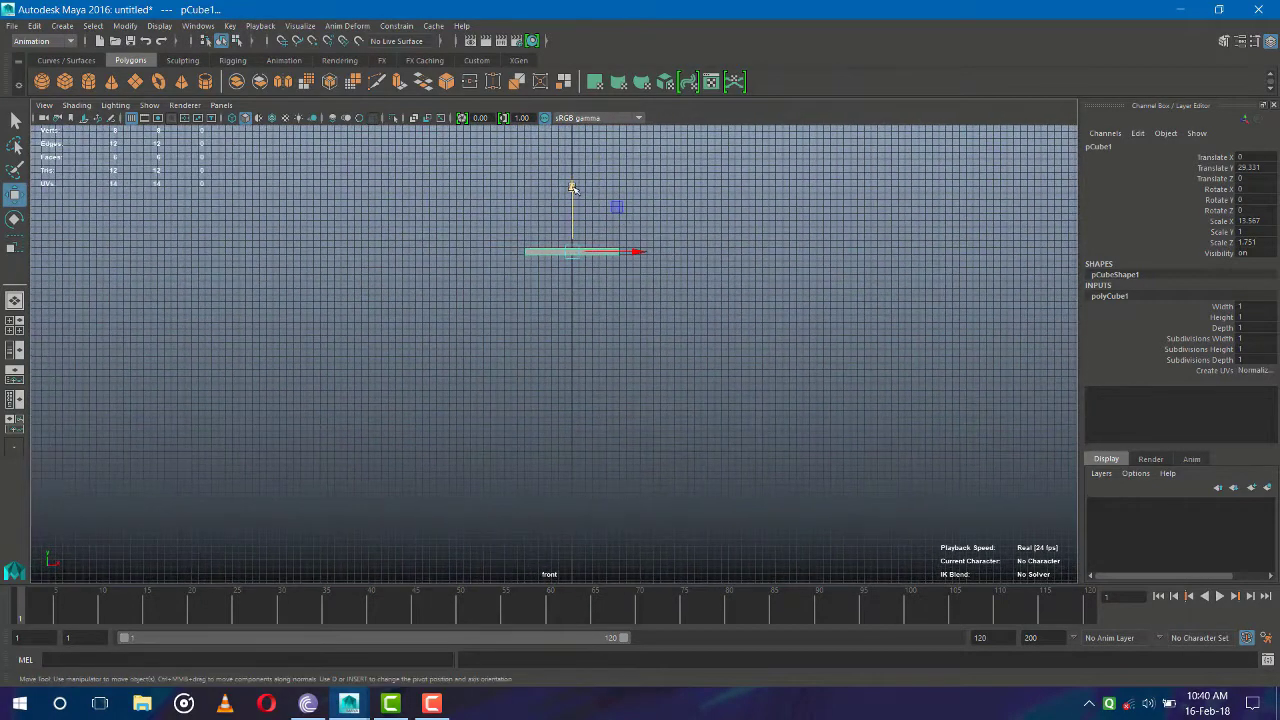
{"action": "left_click_drag", "start_coordinate": [572, 187], "coordinate": [572, 178]}
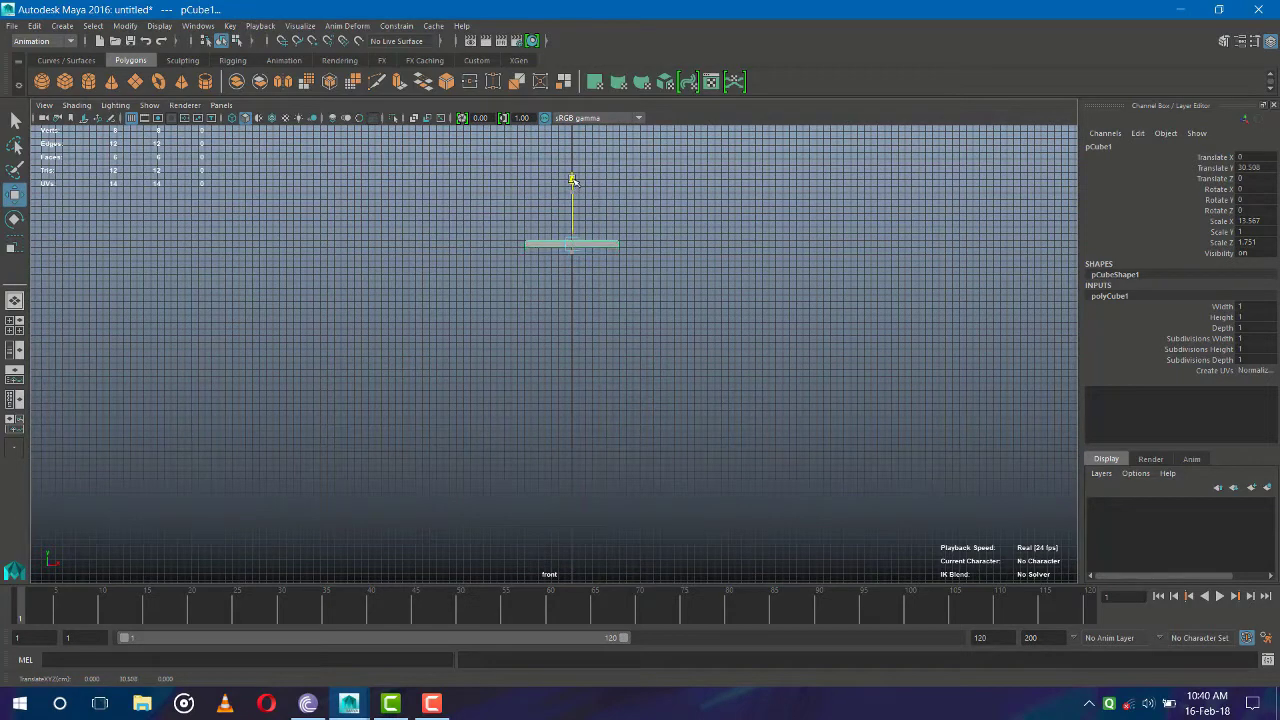
Create a polygon sphere and raise it to sit just below the bar
{"action": "left_click", "coordinate": [47, 80]}
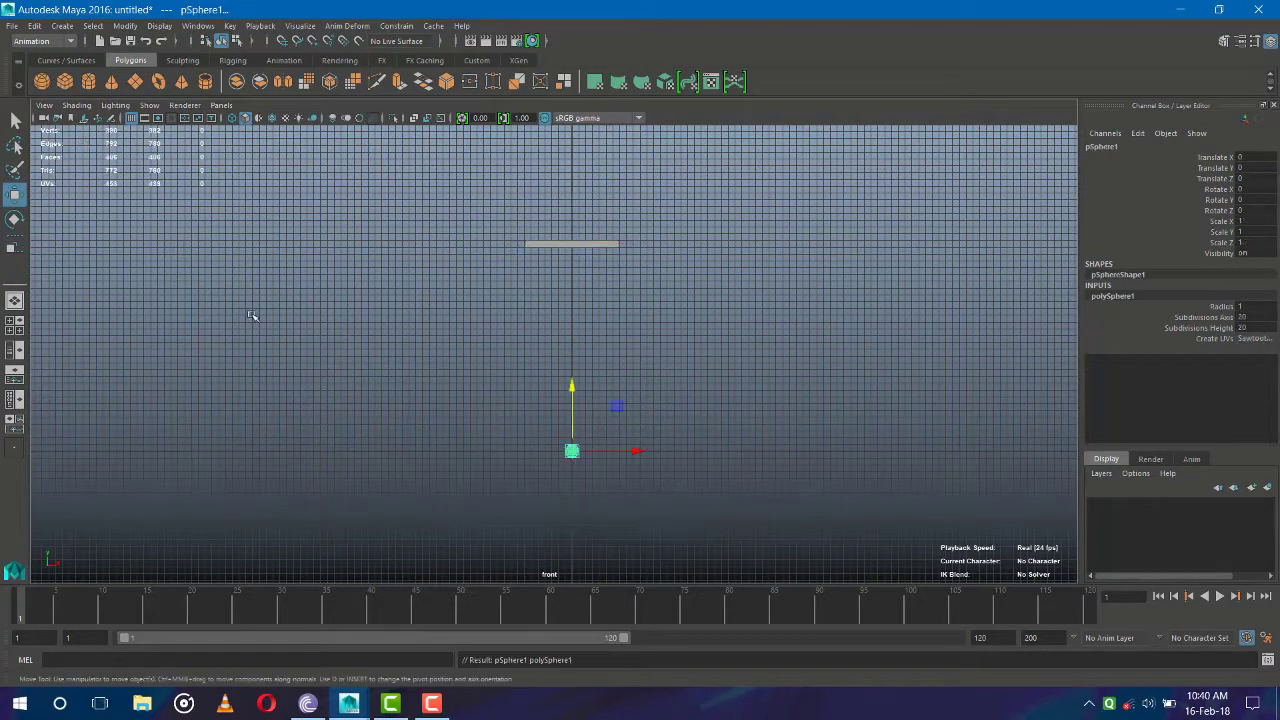
{"action": "left_click_drag", "start_coordinate": [567, 393], "coordinate": [575, 196]}
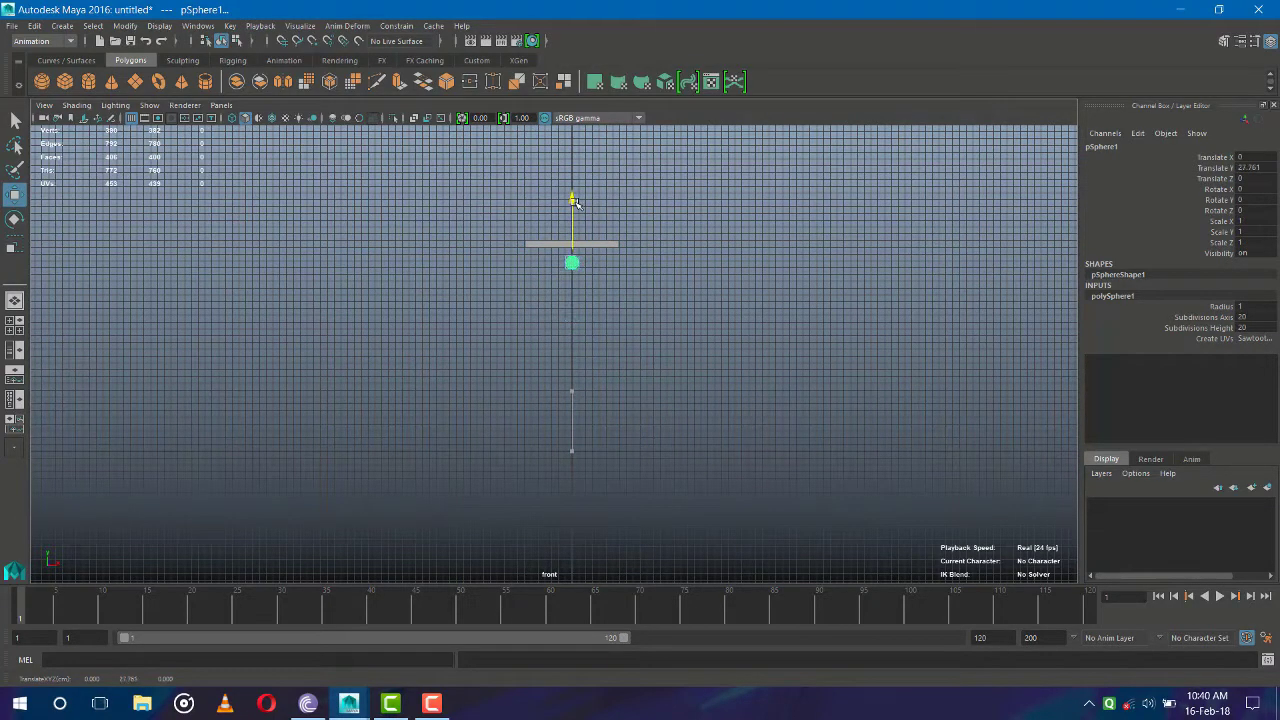
{"action": "left_click_drag", "start_coordinate": [575, 195], "coordinate": [575, 198]}
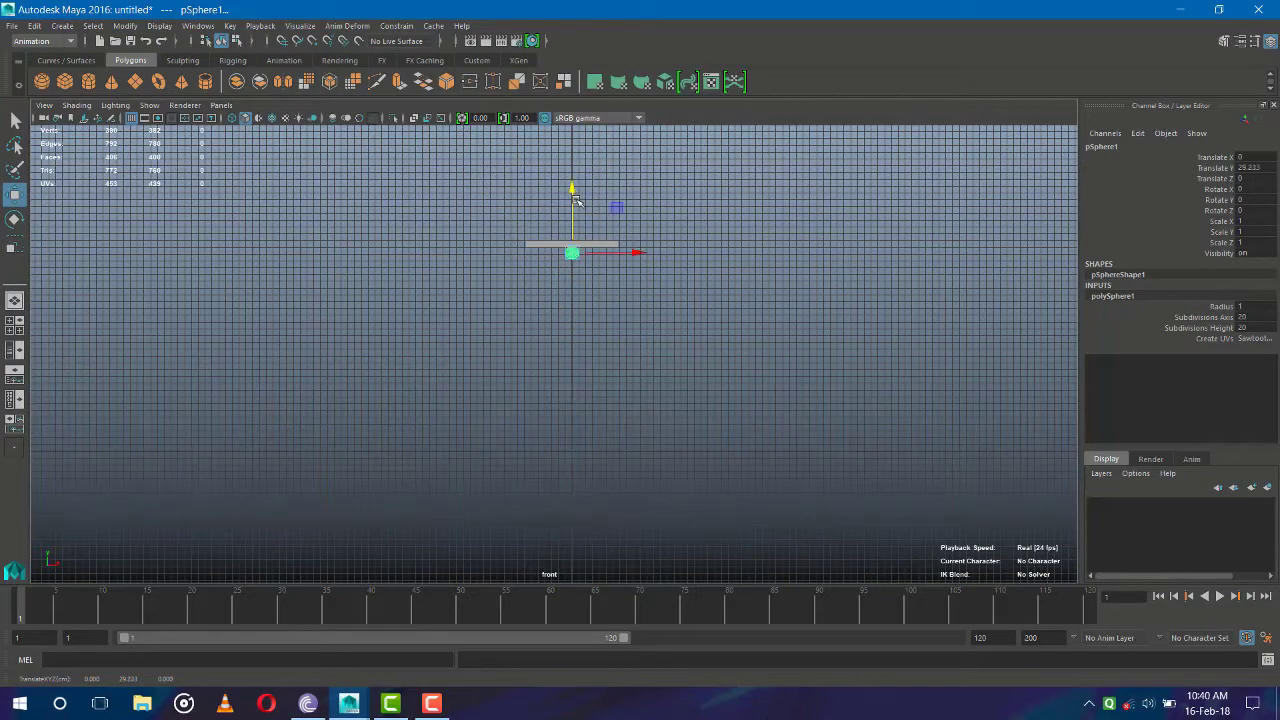
{"action": "scroll", "coordinate": [677, 277], "scroll_direction": "up", "scroll_amount": 2}
{"action": "middle_click_drag", "start_coordinate": [696, 245], "coordinate": [664, 286], "text": "alt"}
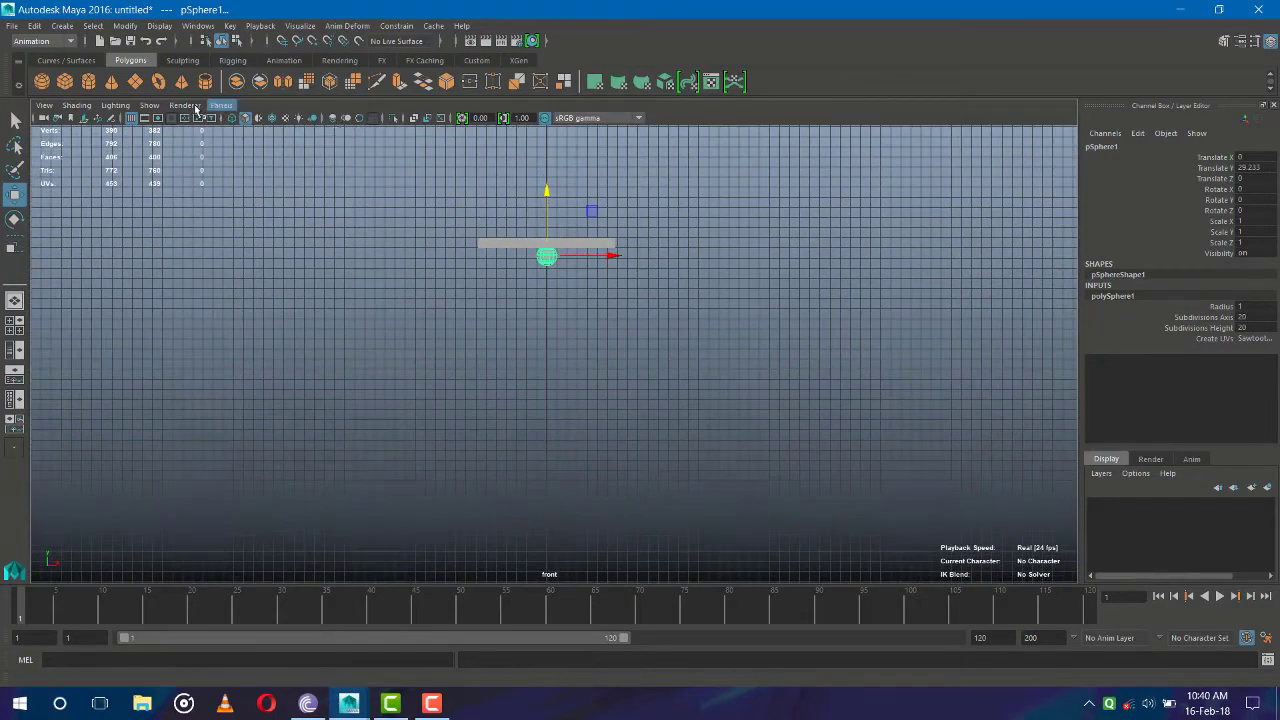
Add a polygon cylinder scaled thin and tall (0.422, 2.669, 0.422) beneath the sphere
{"action": "left_click", "coordinate": [90, 82]}
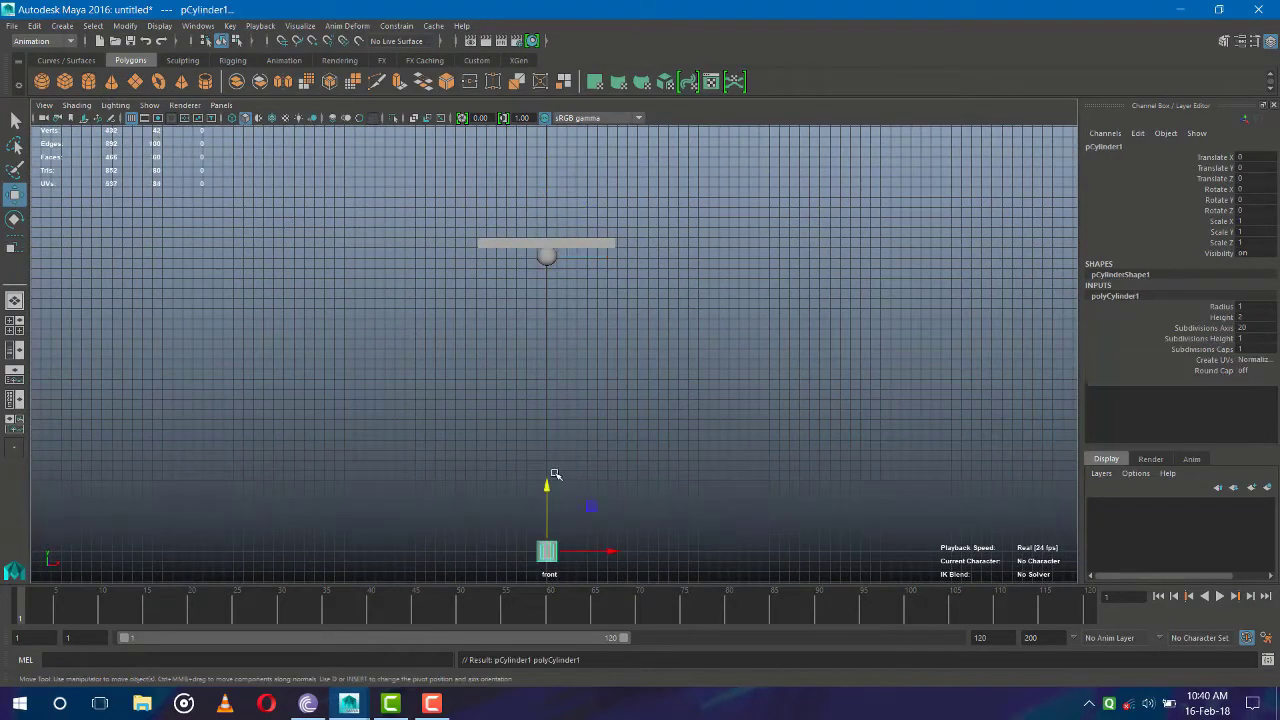
{"action": "key", "text": "r"}
{"action": "mouse_move", "coordinate": [546, 551]}
{"action": "left_mouse_down"}
{"action": "mouse_move", "coordinate": [535, 551]}
{"action": "mouse_move", "coordinate": [548, 532]}
{"action": "mouse_move", "coordinate": [548, 270]}
{"action": "left_mouse_up"}
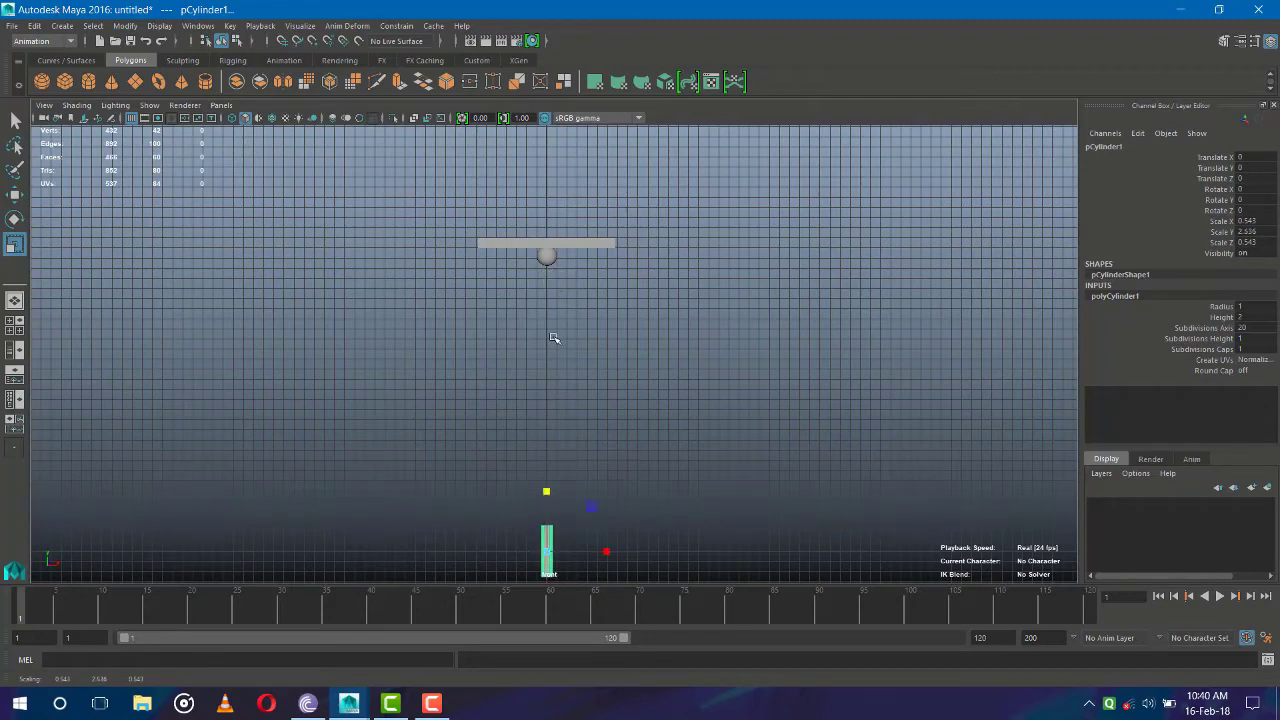
{"action": "left_click_drag", "start_coordinate": [546, 553], "coordinate": [547, 230]}
{"action": "key", "text": "w"}
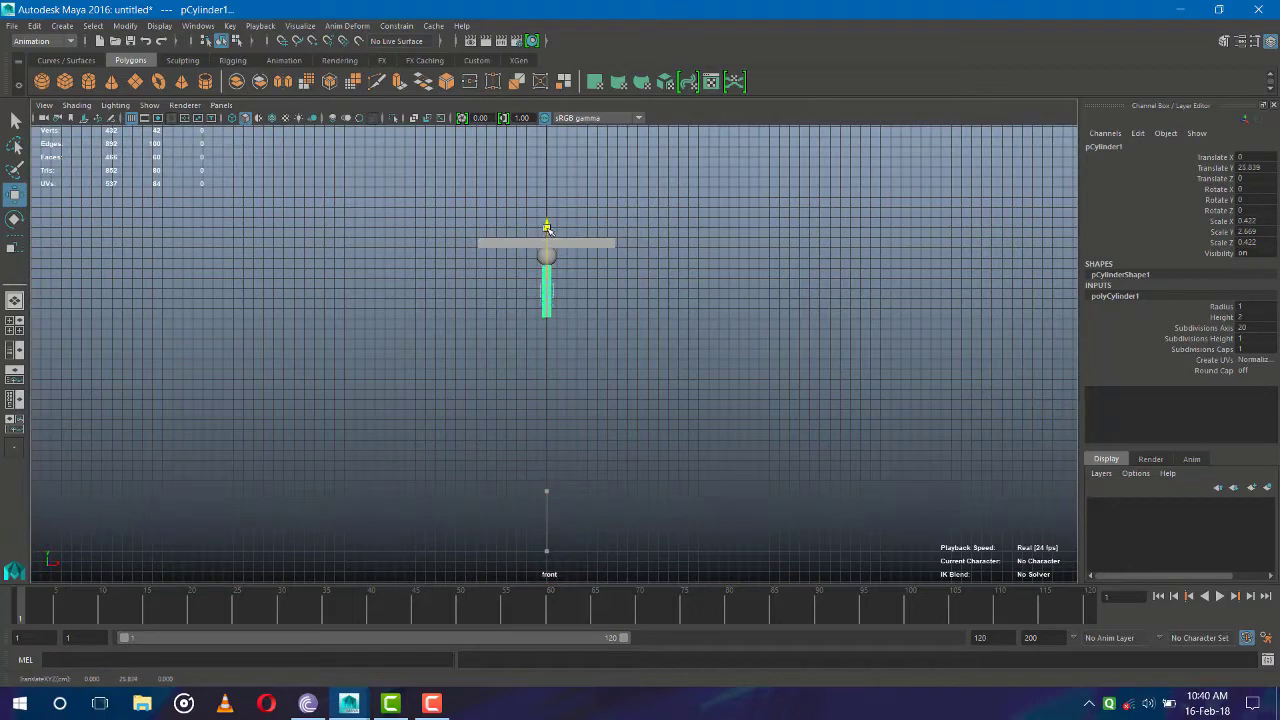
{"action": "left_click", "coordinate": [657, 357]}
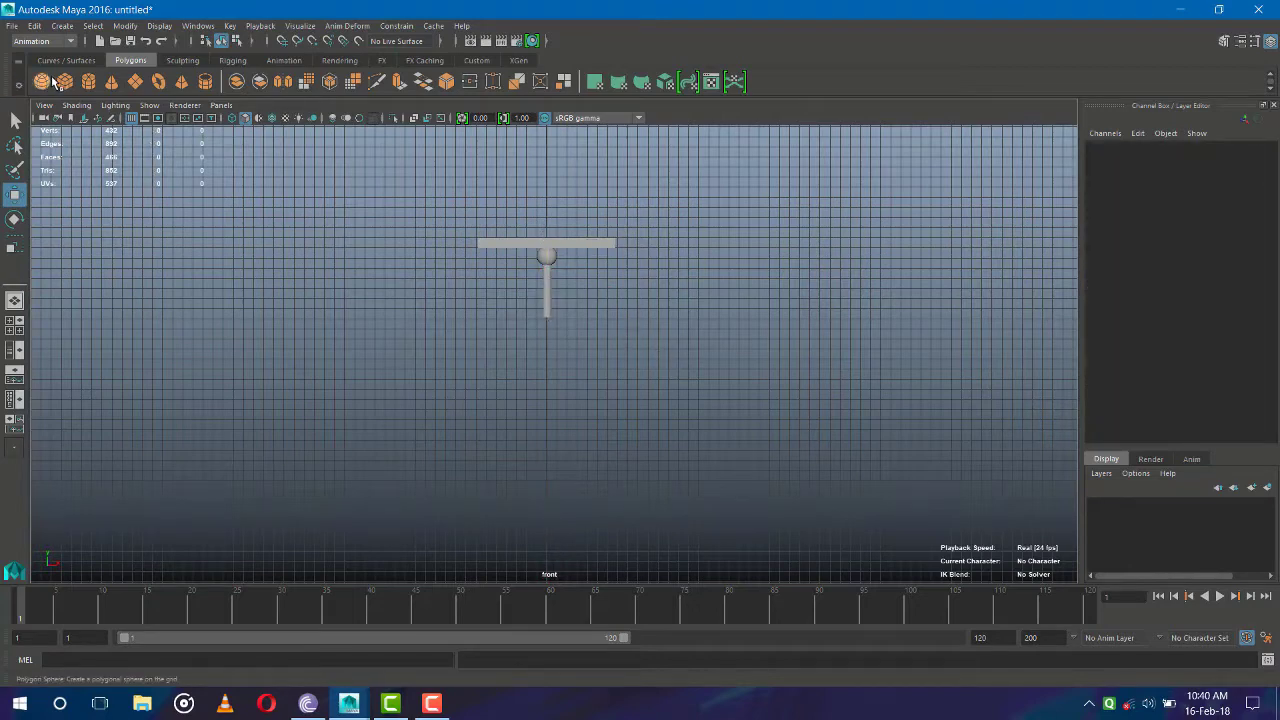
Duplicate the sphere-and-rod link twice with Shift+D, each copy offset downward
{"action": "left_click", "coordinate": [547, 256]}
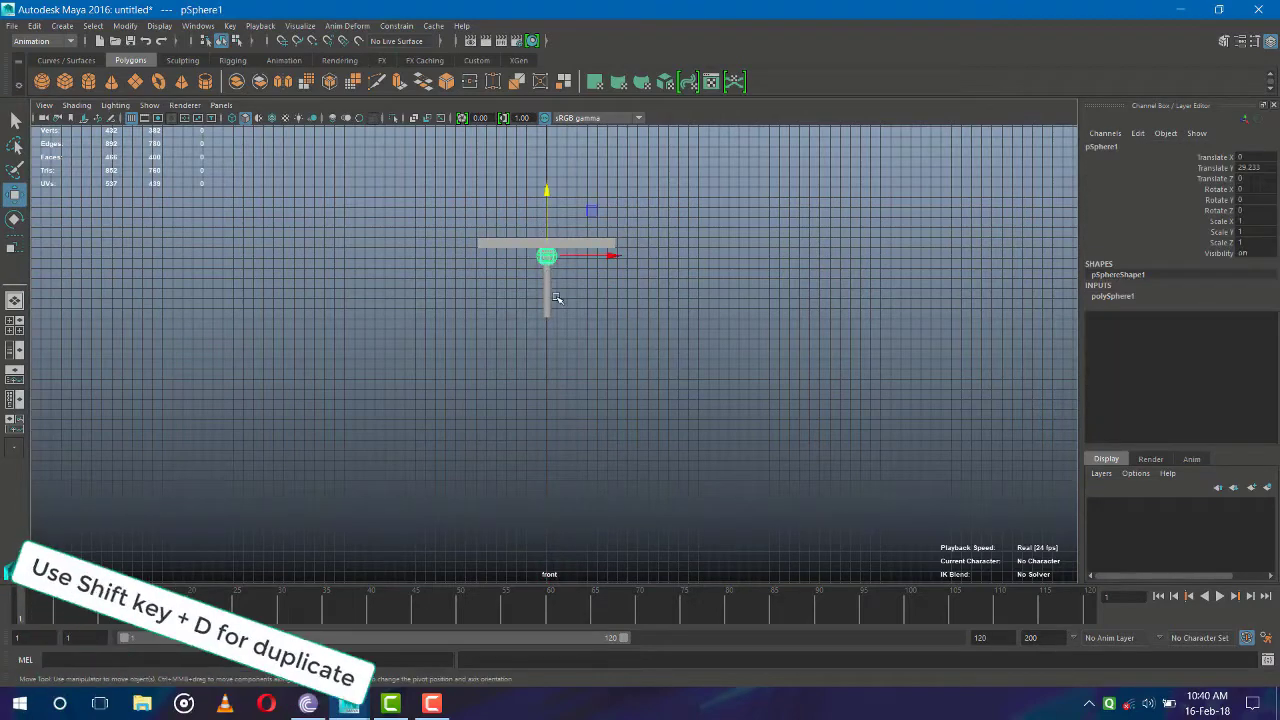
{"action": "key", "text": "shift+d"}
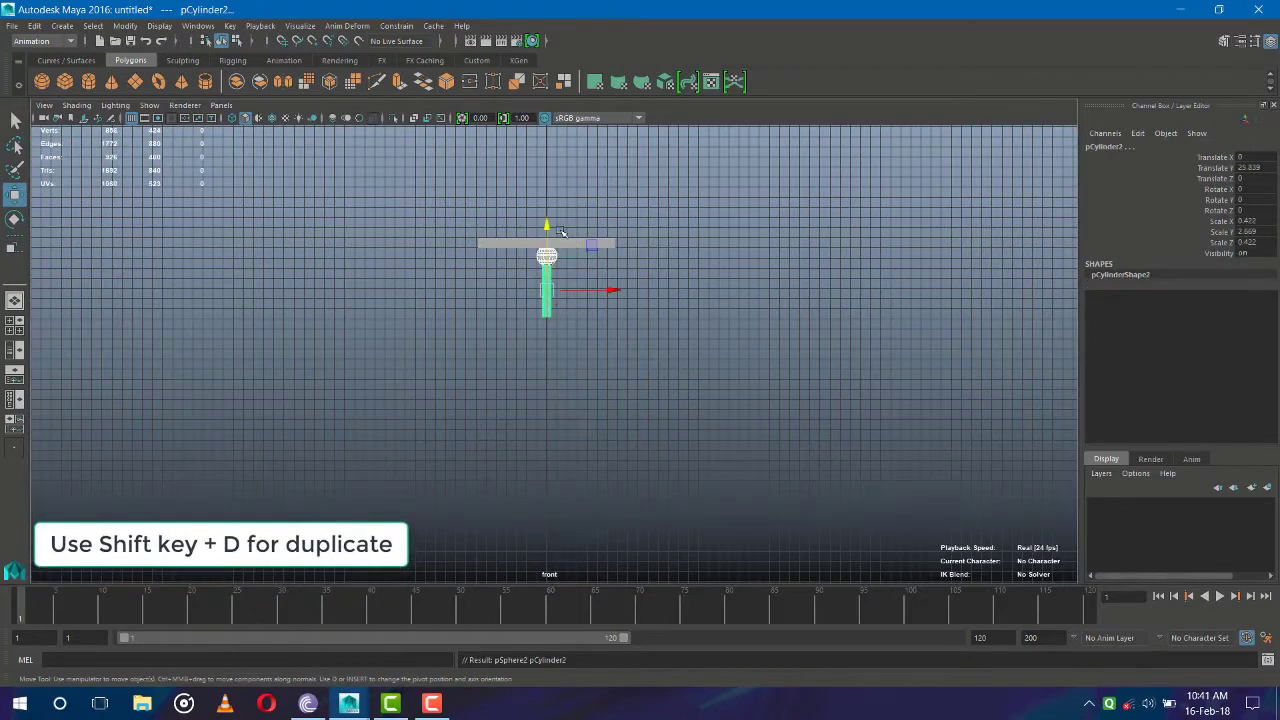
{"action": "left_click_drag", "start_coordinate": [546, 229], "coordinate": [539, 298]}
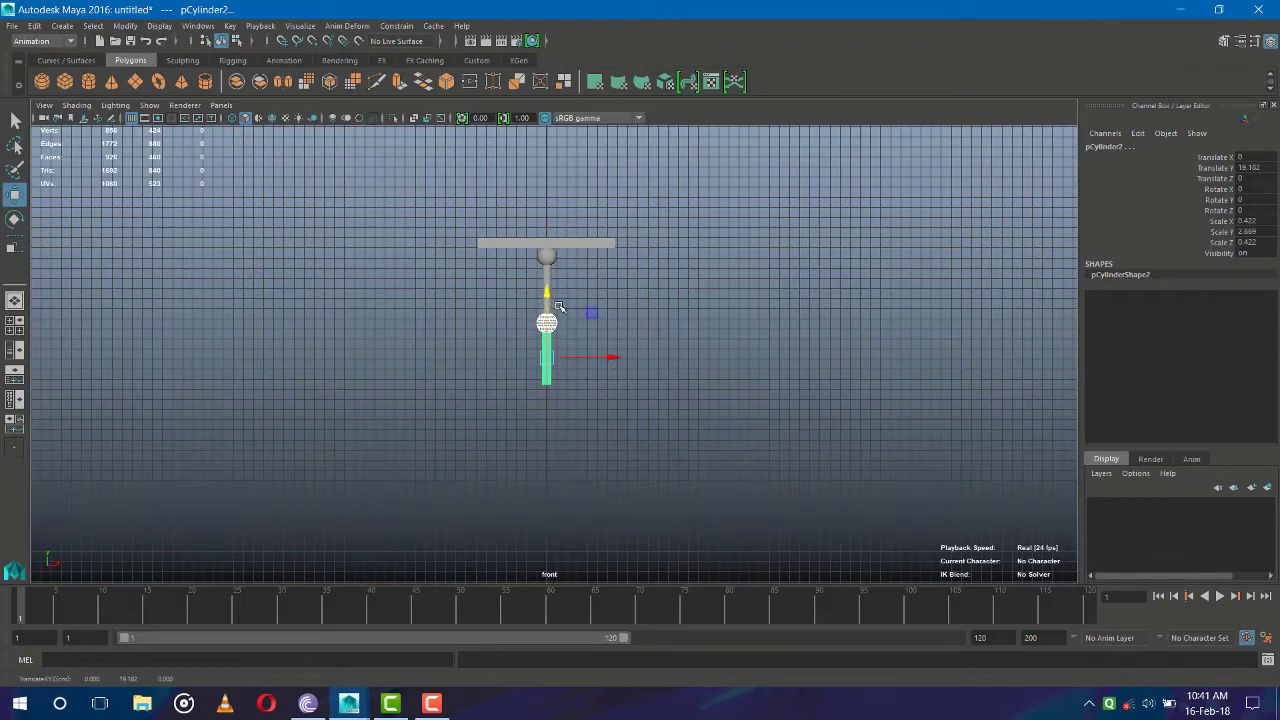
{"action": "key", "text": "shift+d"}
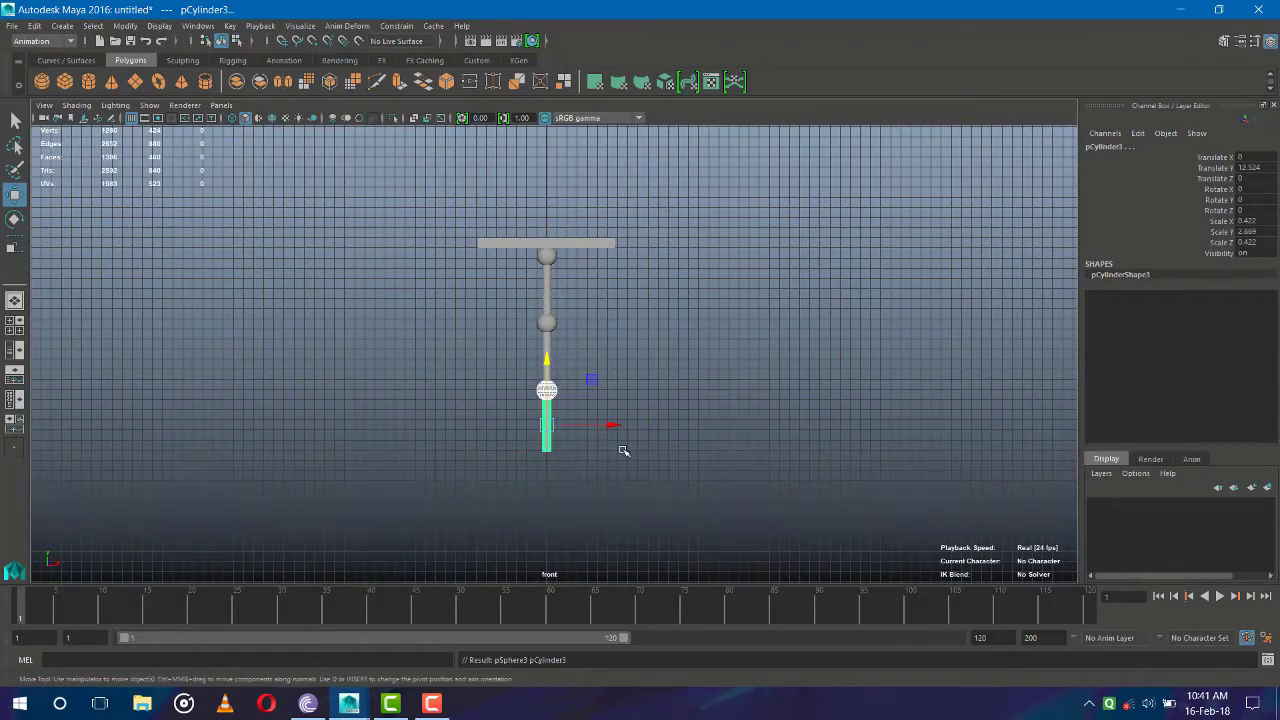
{"action": "left_click", "coordinate": [635, 420]}
Add a bottom sphere scaled up to 1.266 at Translate Y 9.194
{"action": "left_click", "coordinate": [553, 391]}
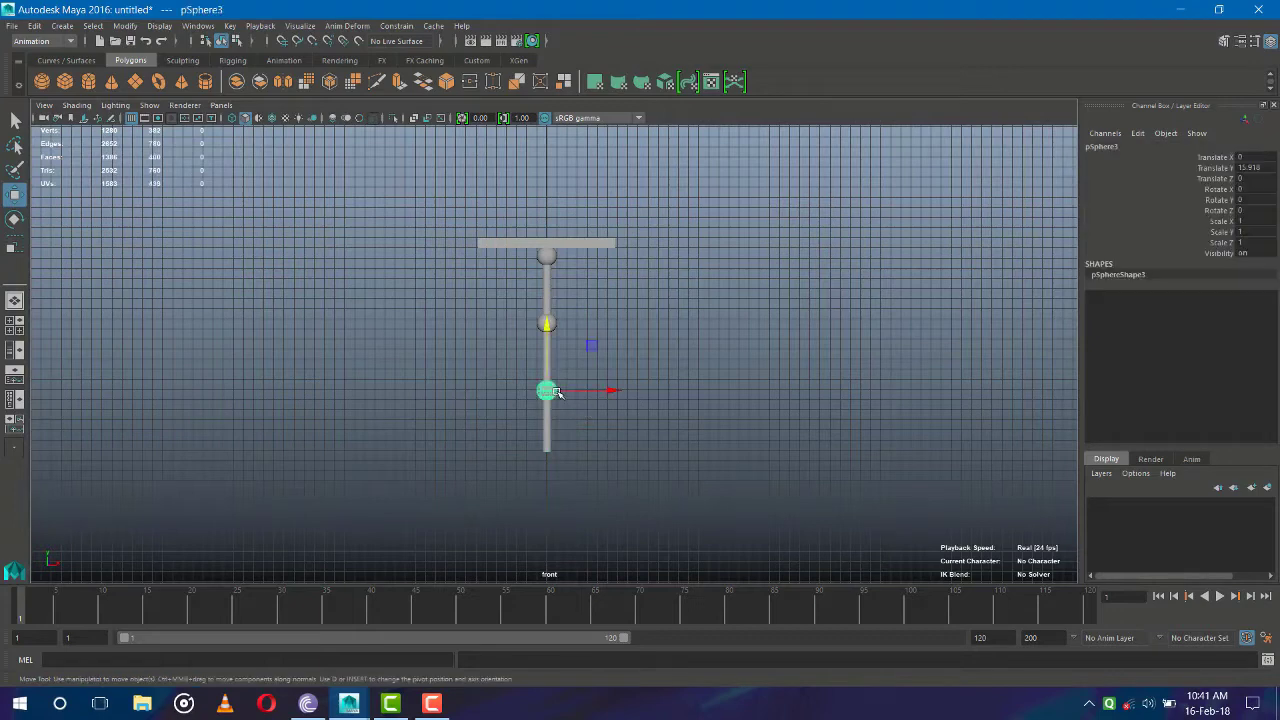
{"action": "key", "text": "ctrl+d"}
{"action": "middle_click_drag", "start_coordinate": [548, 342], "coordinate": [547, 397]}
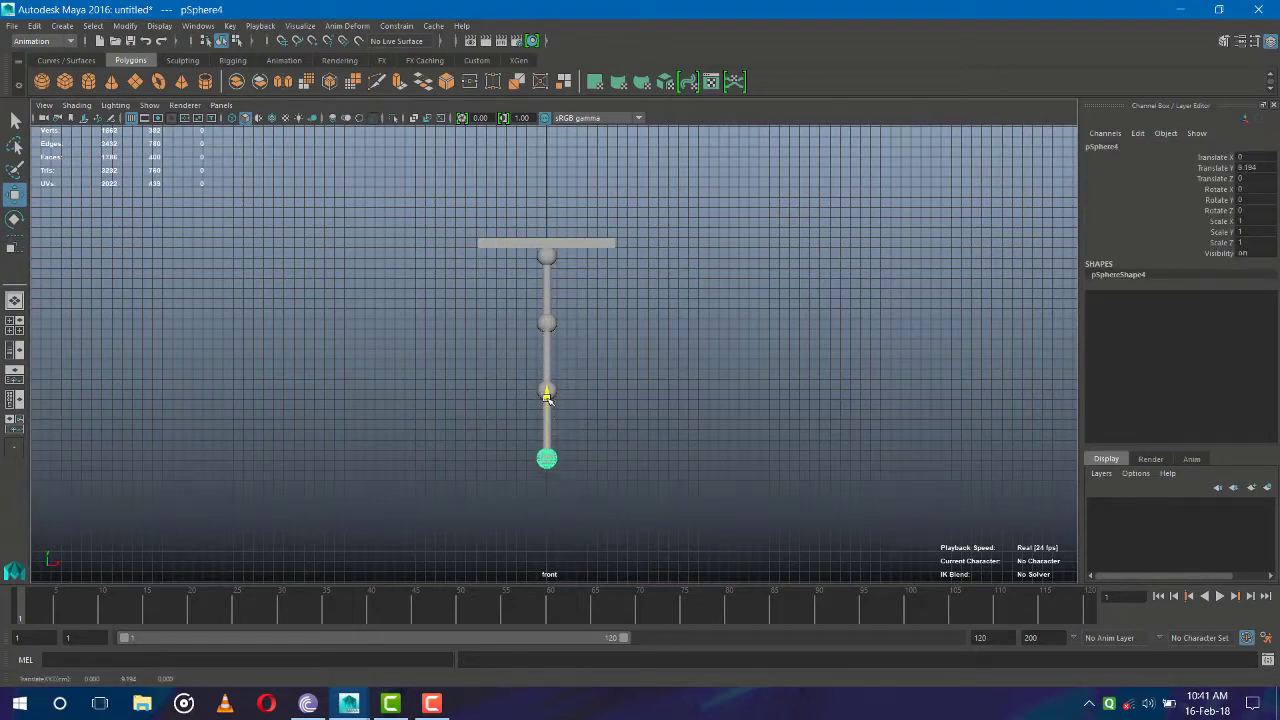
{"action": "key", "text": "e"}
{"action": "key", "text": "r"}
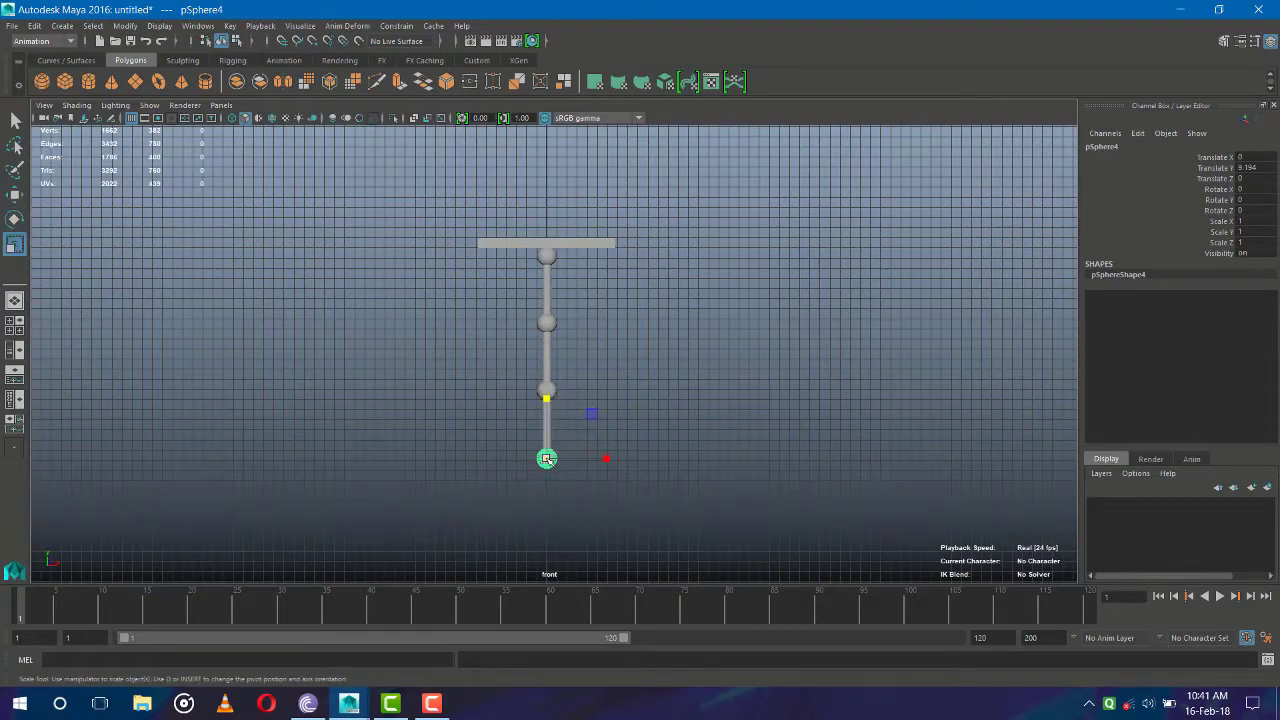
{"action": "left_click_drag", "start_coordinate": [547, 458], "coordinate": [575, 457]}
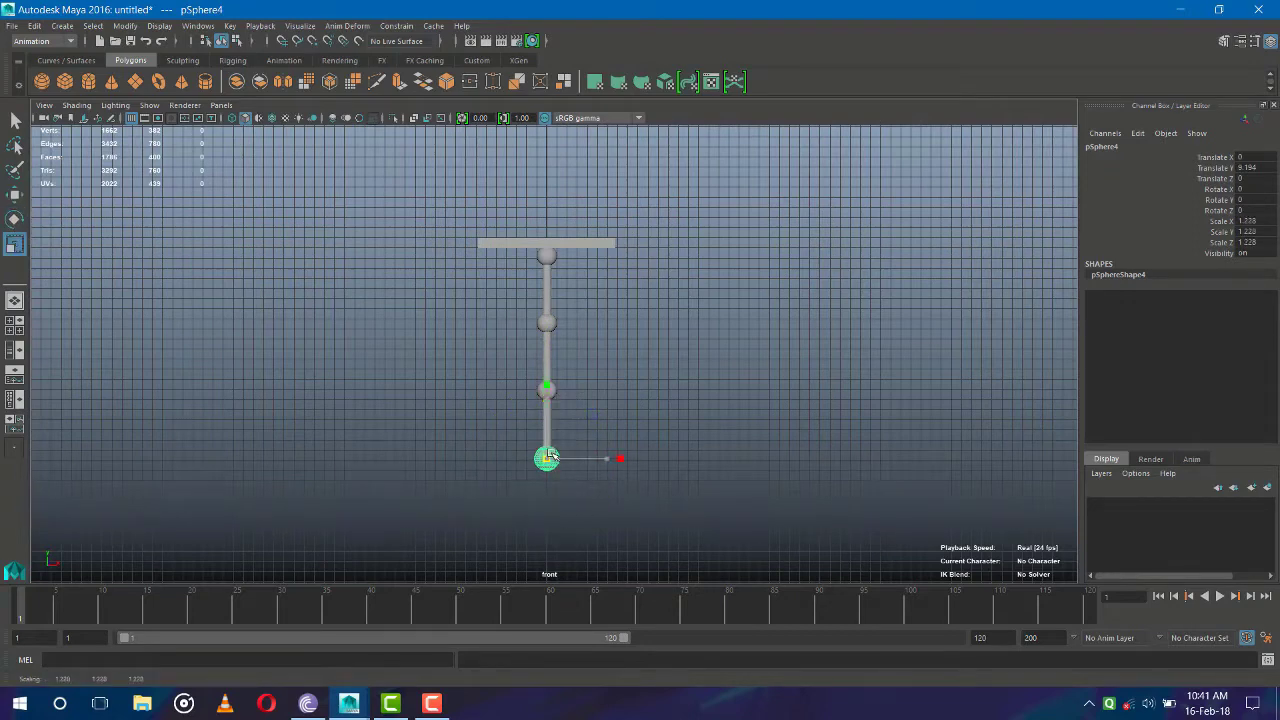
{"action": "left_click", "coordinate": [633, 369]}
{"action": "left_click_drag", "start_coordinate": [458, 201], "coordinate": [682, 476]}
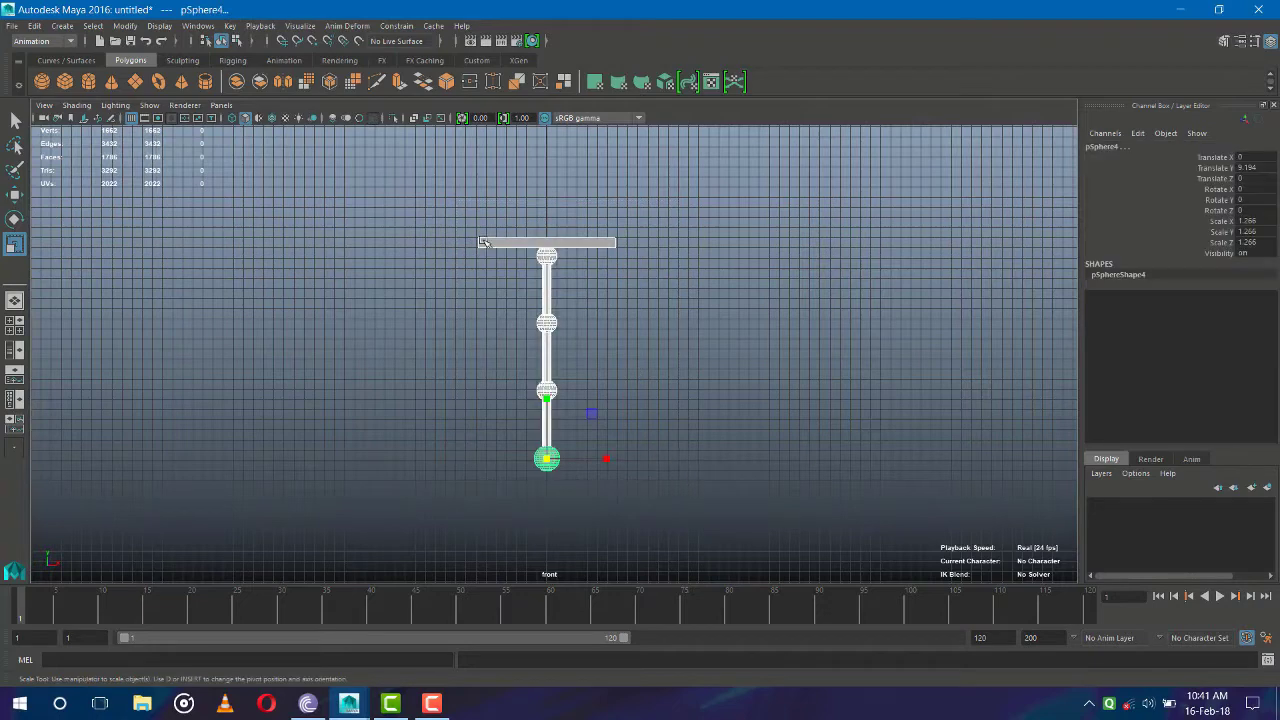
{"action": "left_click", "coordinate": [735, 364]}
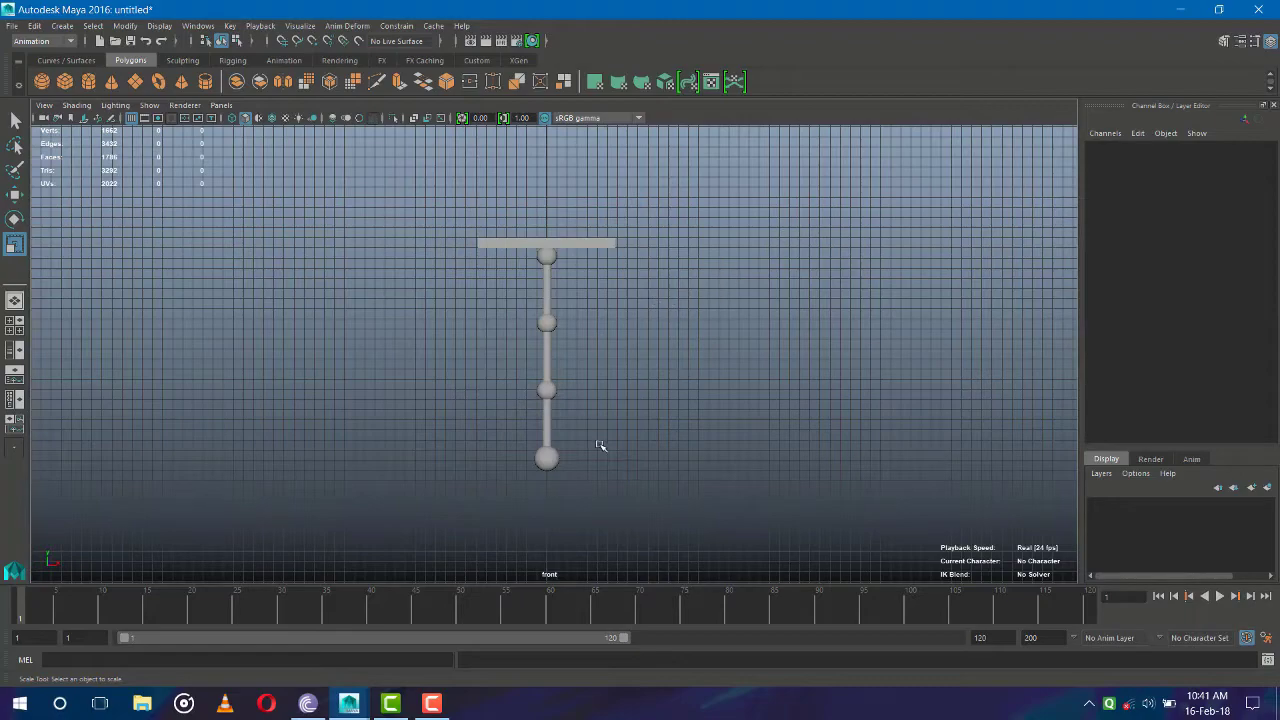
Freeze transformations on the whole chain and delete all construction history
{"action": "left_click_drag", "start_coordinate": [443, 224], "coordinate": [766, 566]}
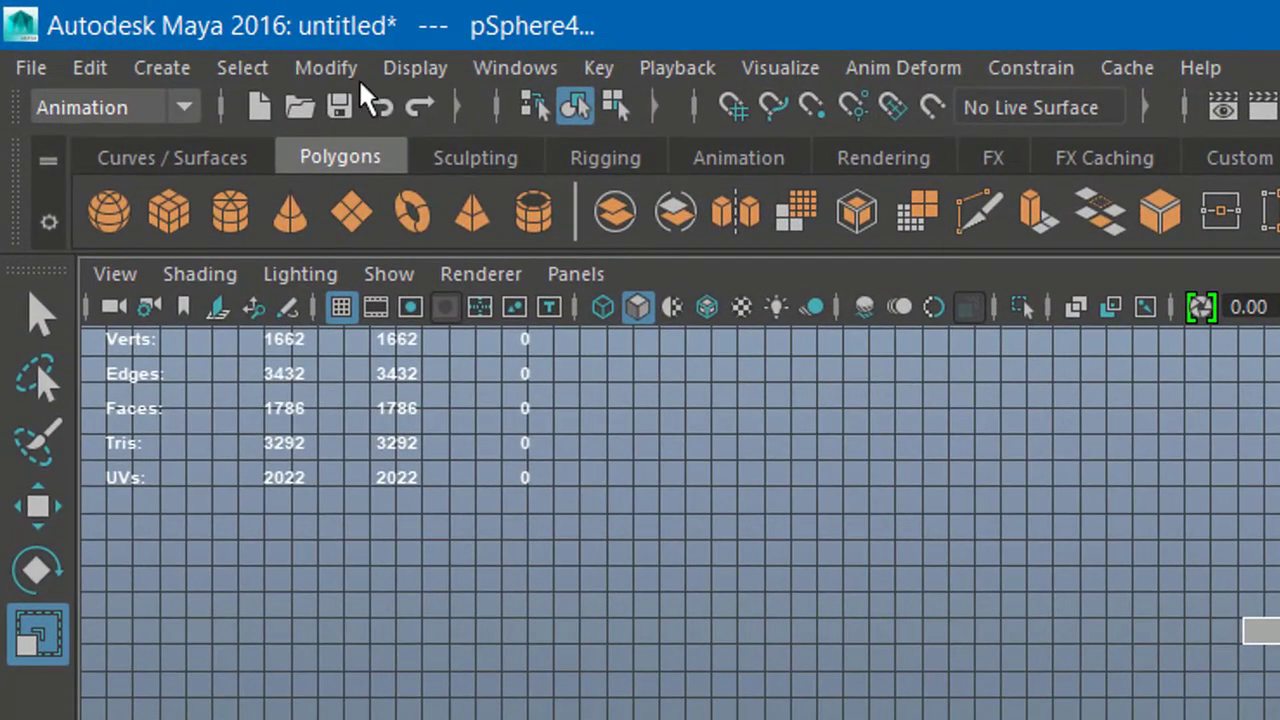
{"action": "left_click", "coordinate": [128, 28]}
{"action": "left_click", "coordinate": [390, 225]}
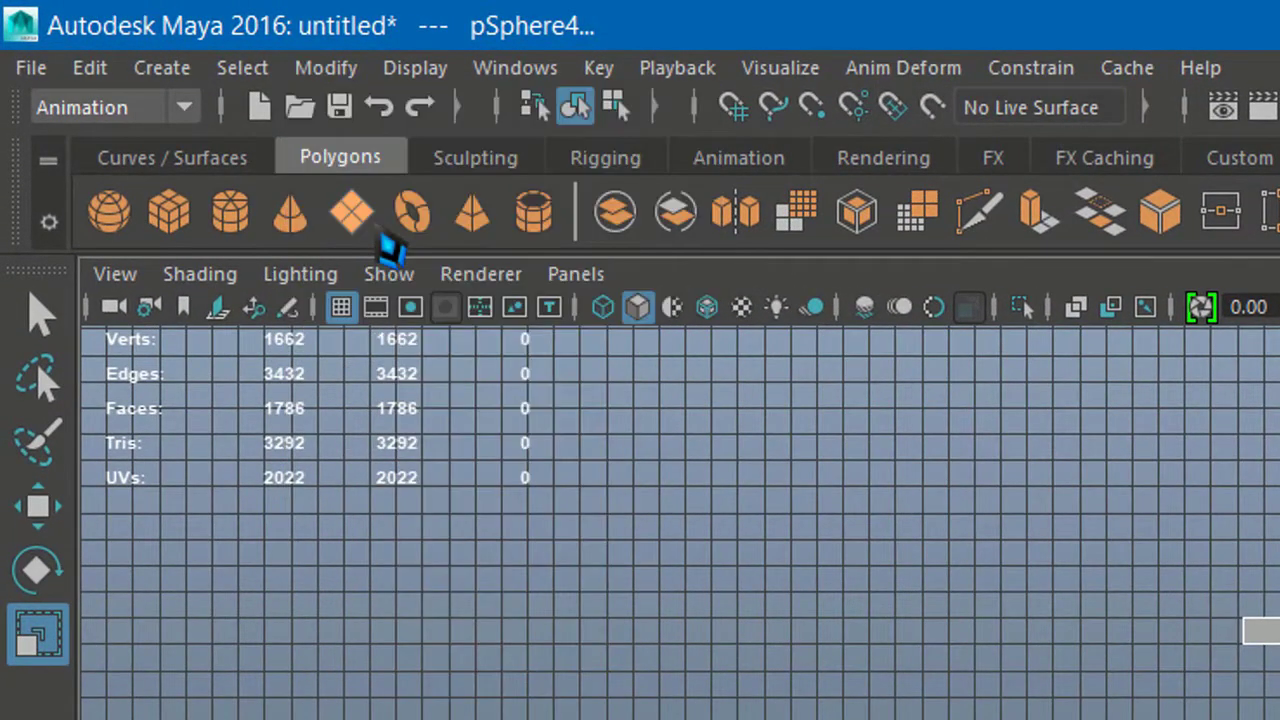
{"action": "left_click", "coordinate": [33, 68]}
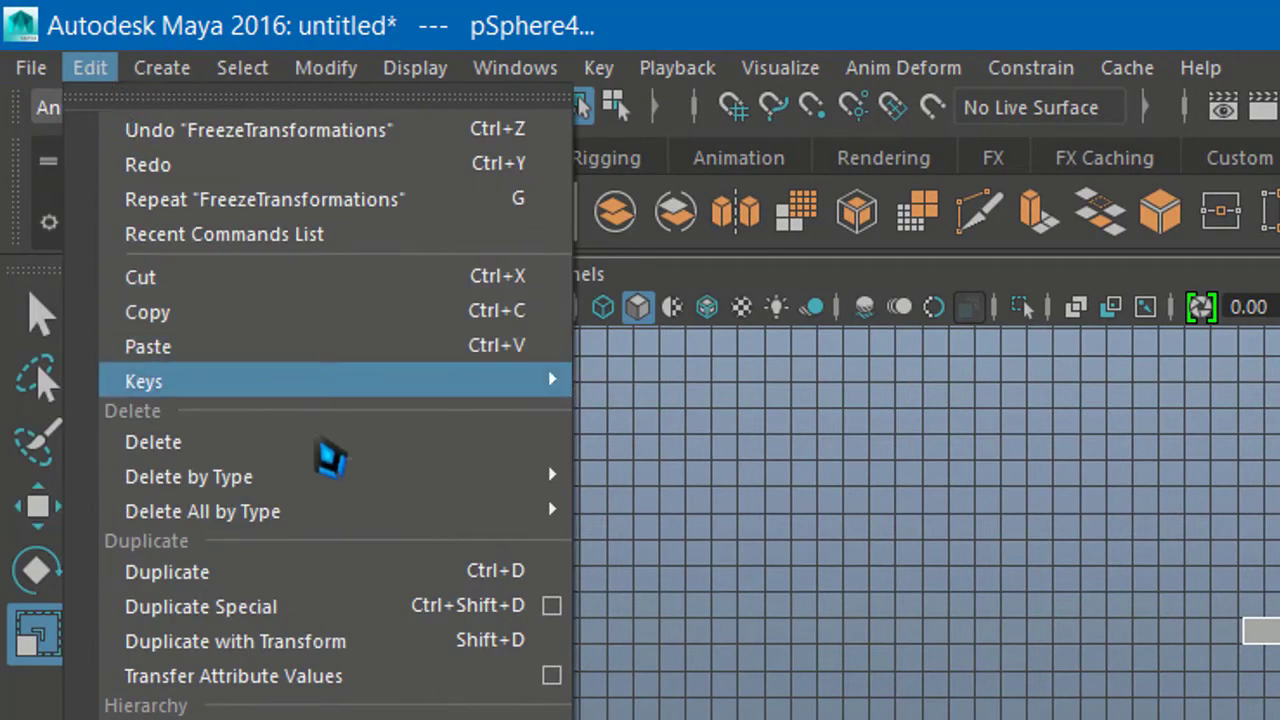
{"action": "mouse_move", "coordinate": [202, 511]}
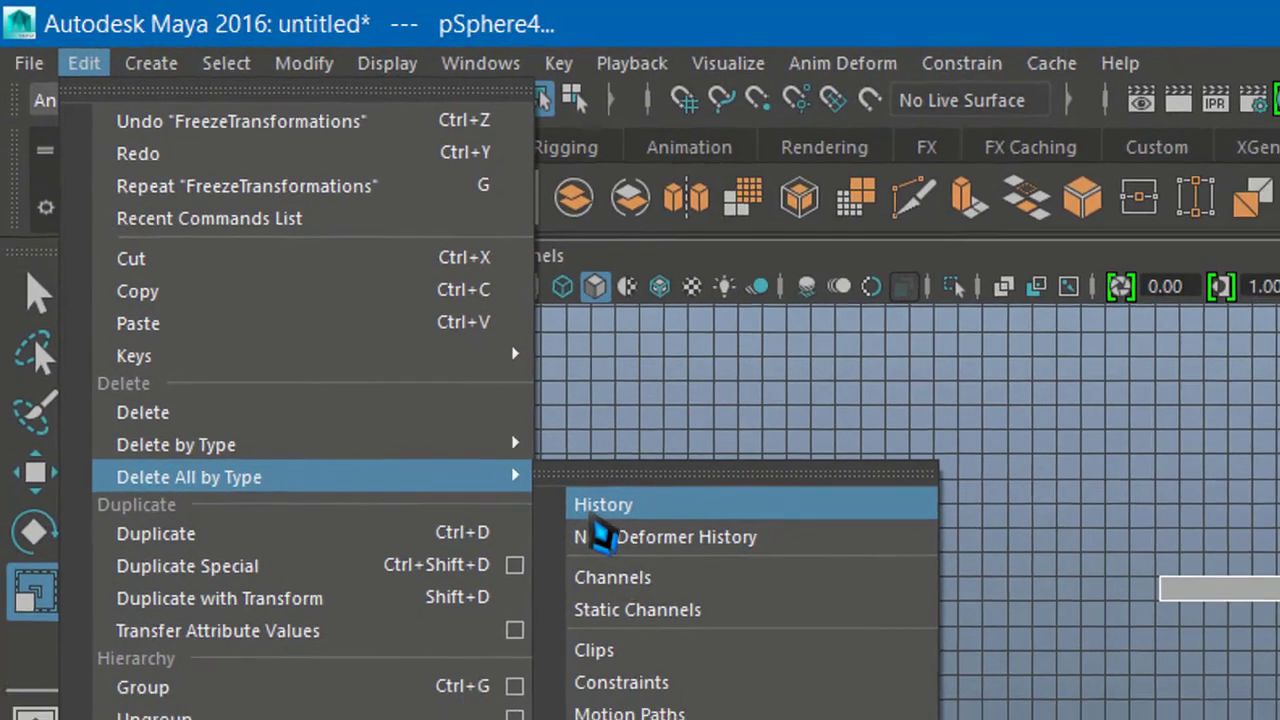
{"action": "left_click", "coordinate": [600, 508]}
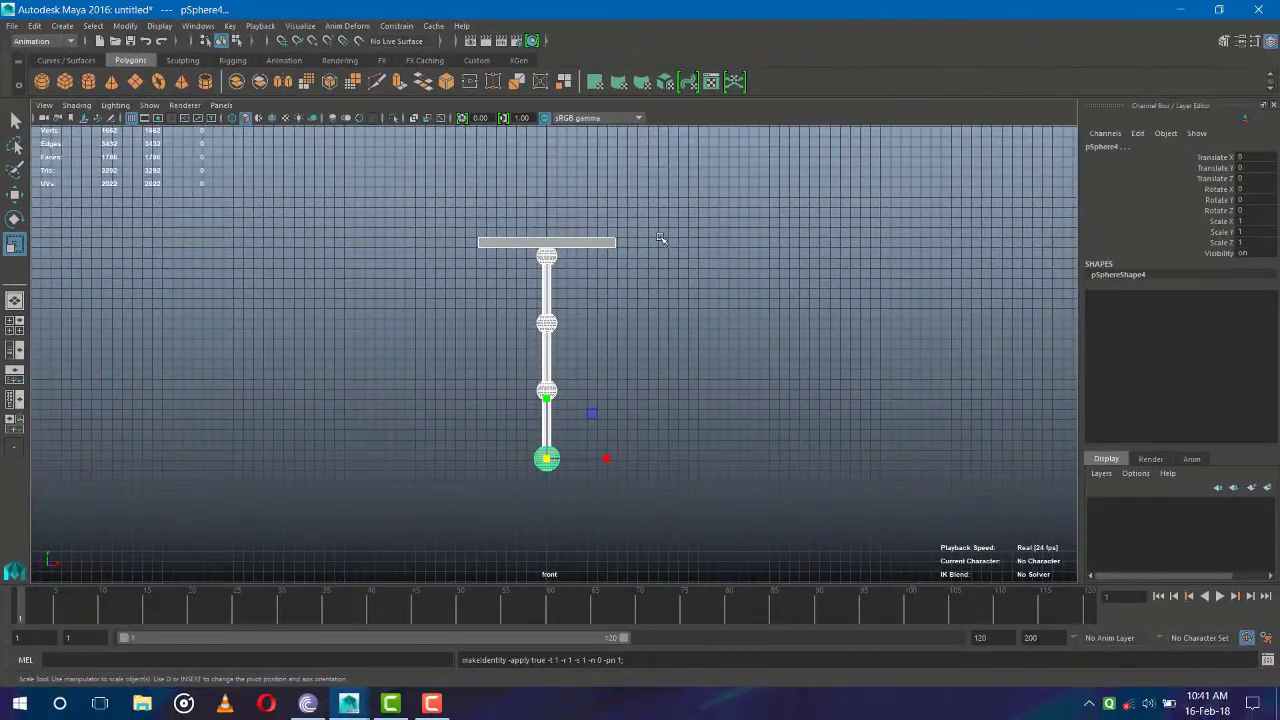
{"action": "left_click", "coordinate": [657, 230]}
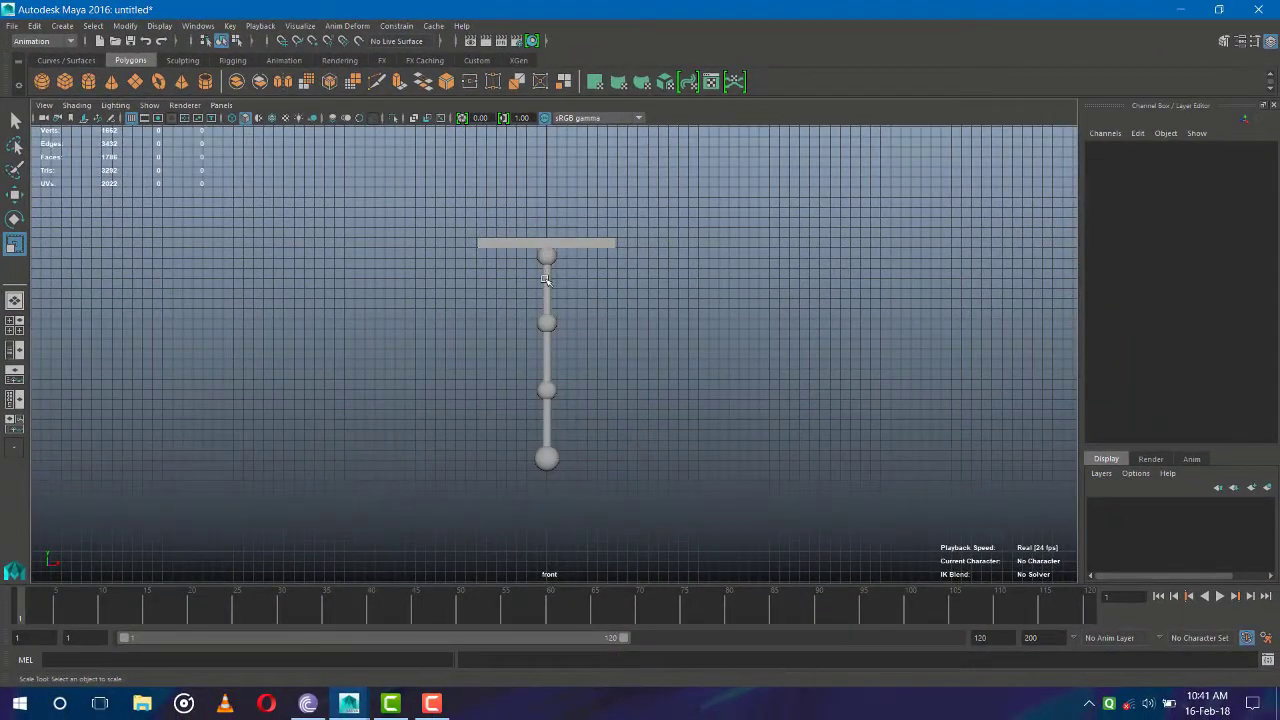
Parent the top rod to the top sphere and the second rod to the second sphere
{"action": "left_click", "coordinate": [545, 279]}
{"action": "key", "text": "p"}
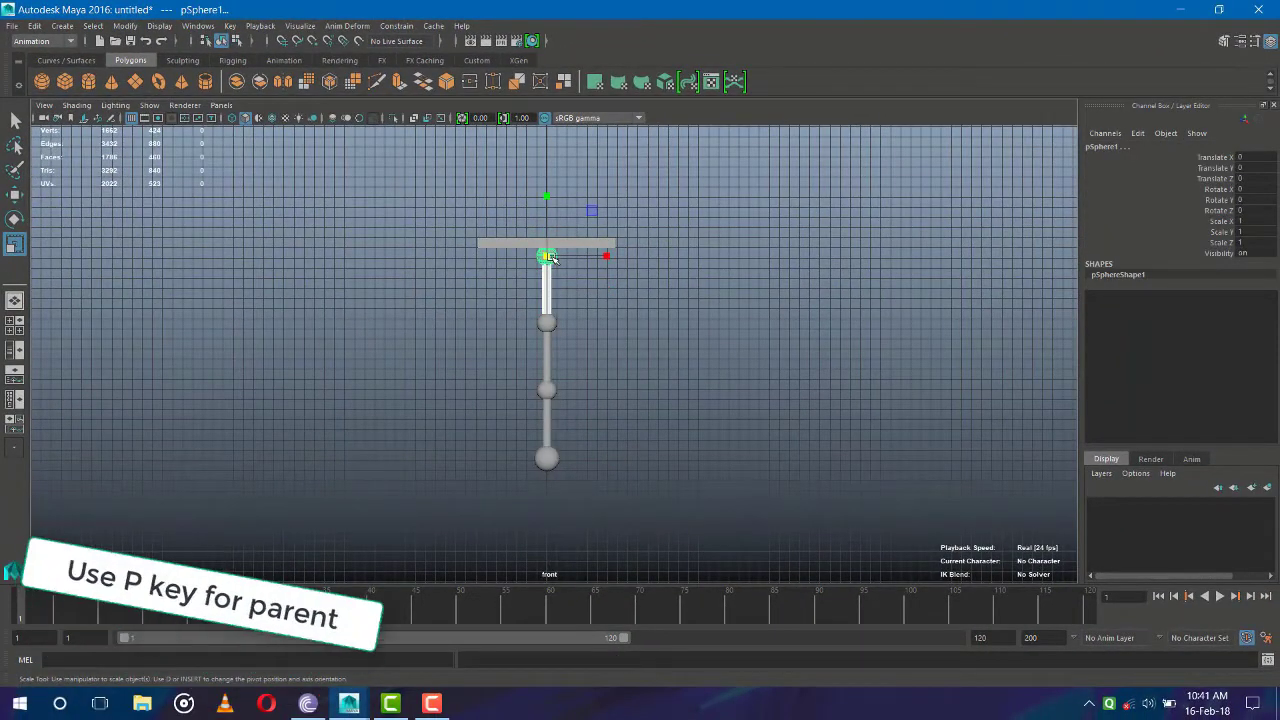
{"action": "left_click", "coordinate": [549, 258]}
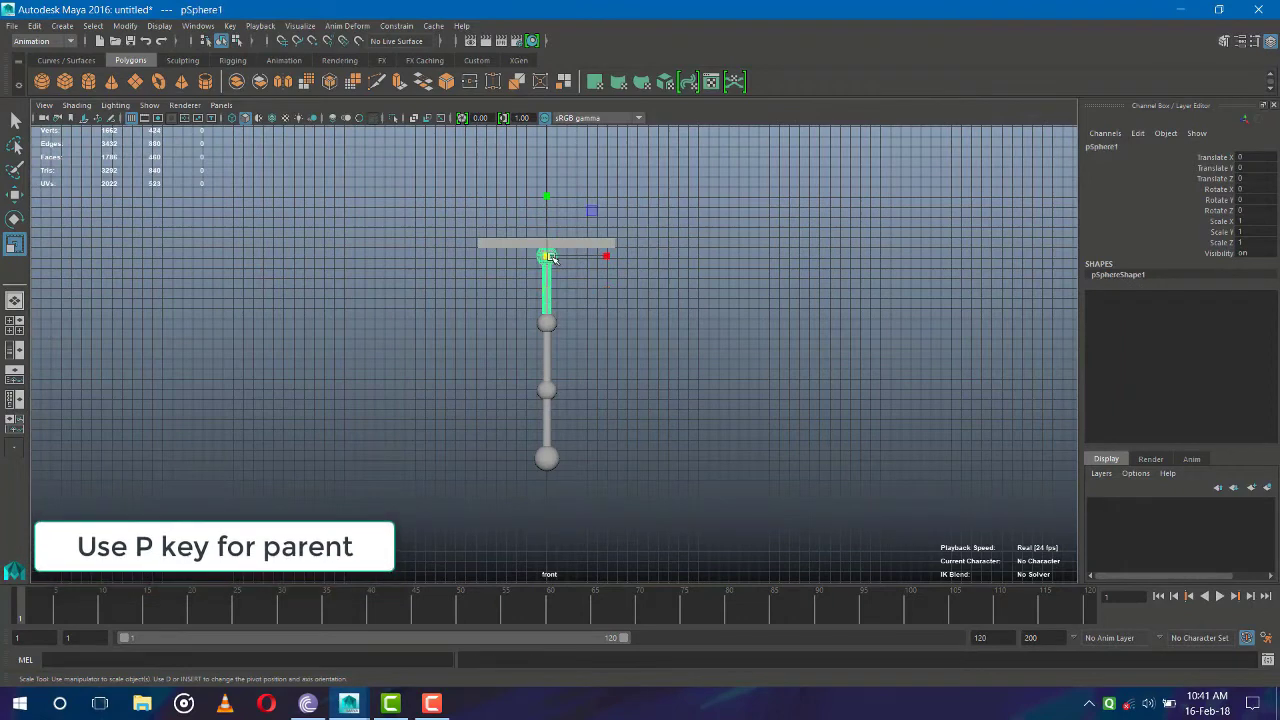
{"action": "left_click", "coordinate": [549, 325]}
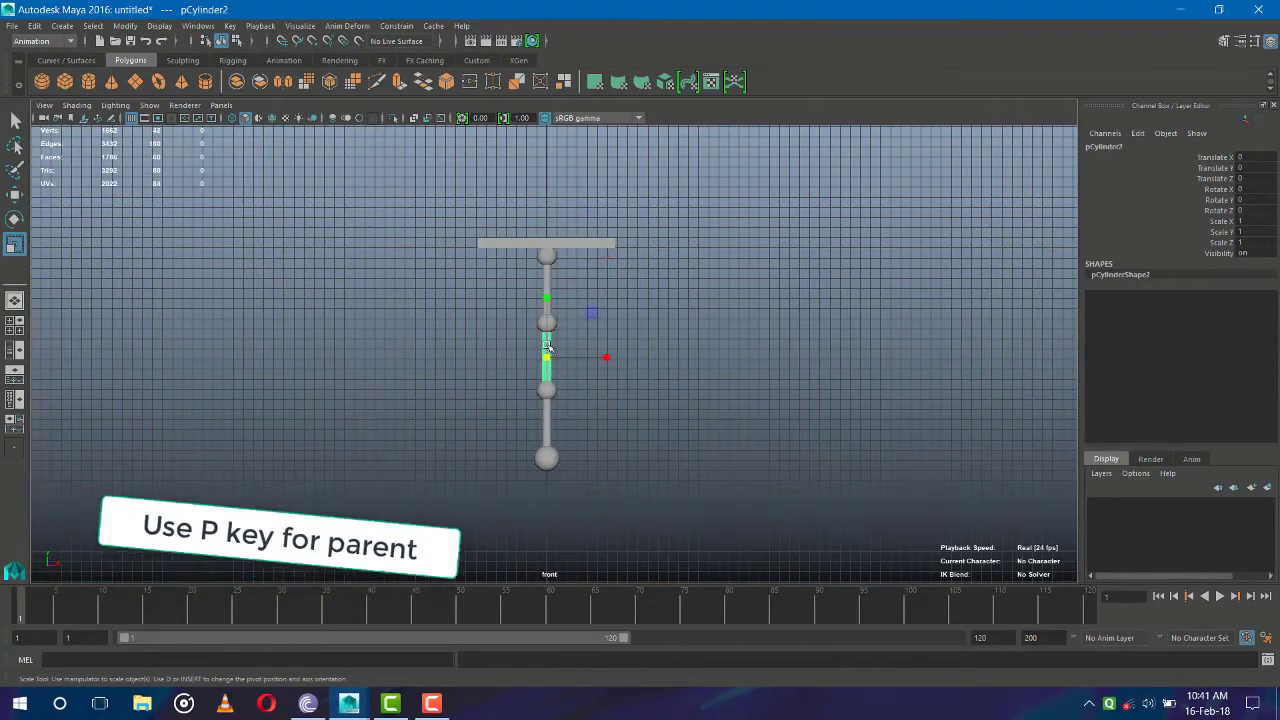
{"action": "left_click", "coordinate": [549, 322], "text": "shift"}
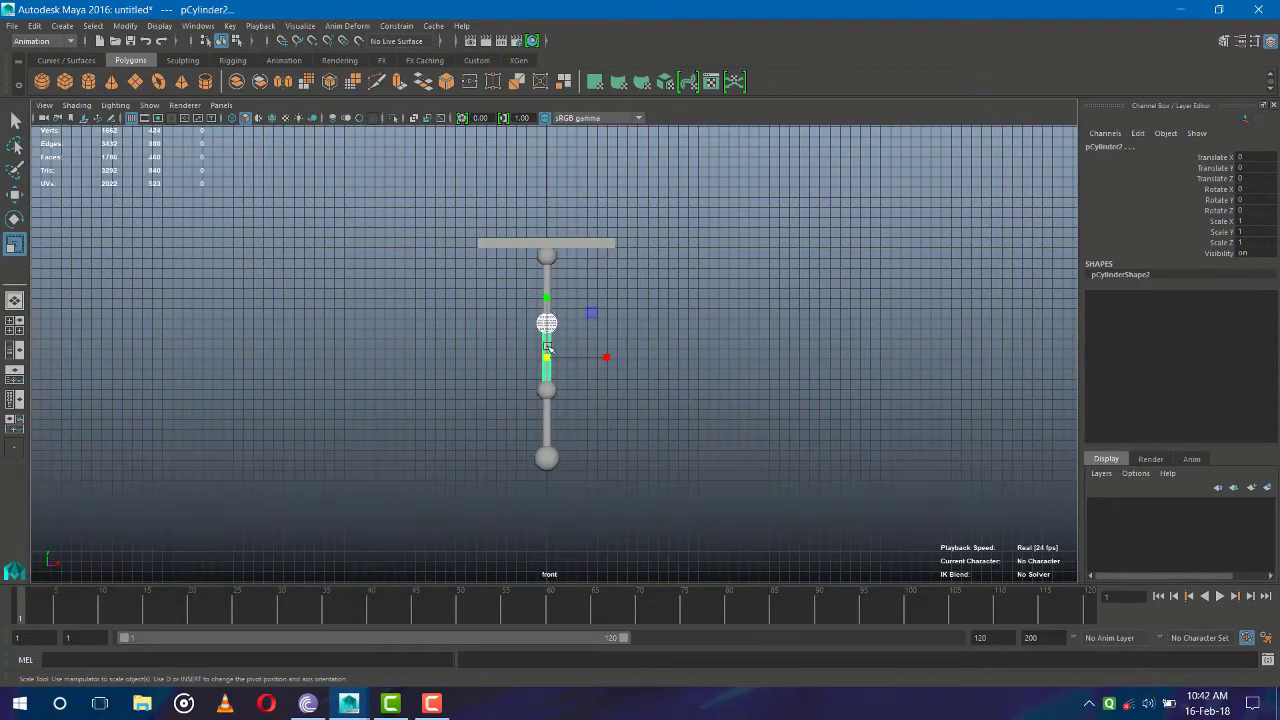
{"action": "left_click", "coordinate": [581, 341]}
{"action": "left_click", "coordinate": [548, 351]}
{"action": "left_click", "coordinate": [551, 321], "text": "shift"}
{"action": "key", "text": "p"}
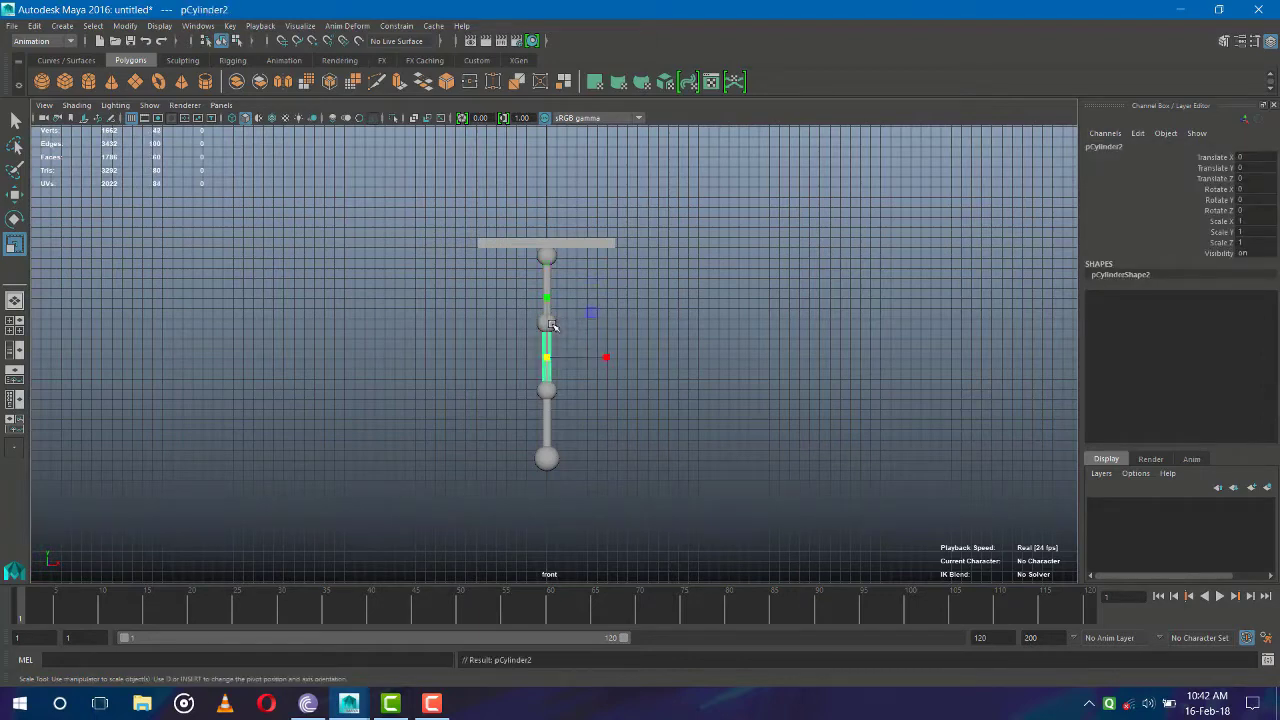
{"action": "left_click", "coordinate": [548, 323]}
{"action": "left_click_drag", "start_coordinate": [554, 268], "coordinate": [549, 261]}
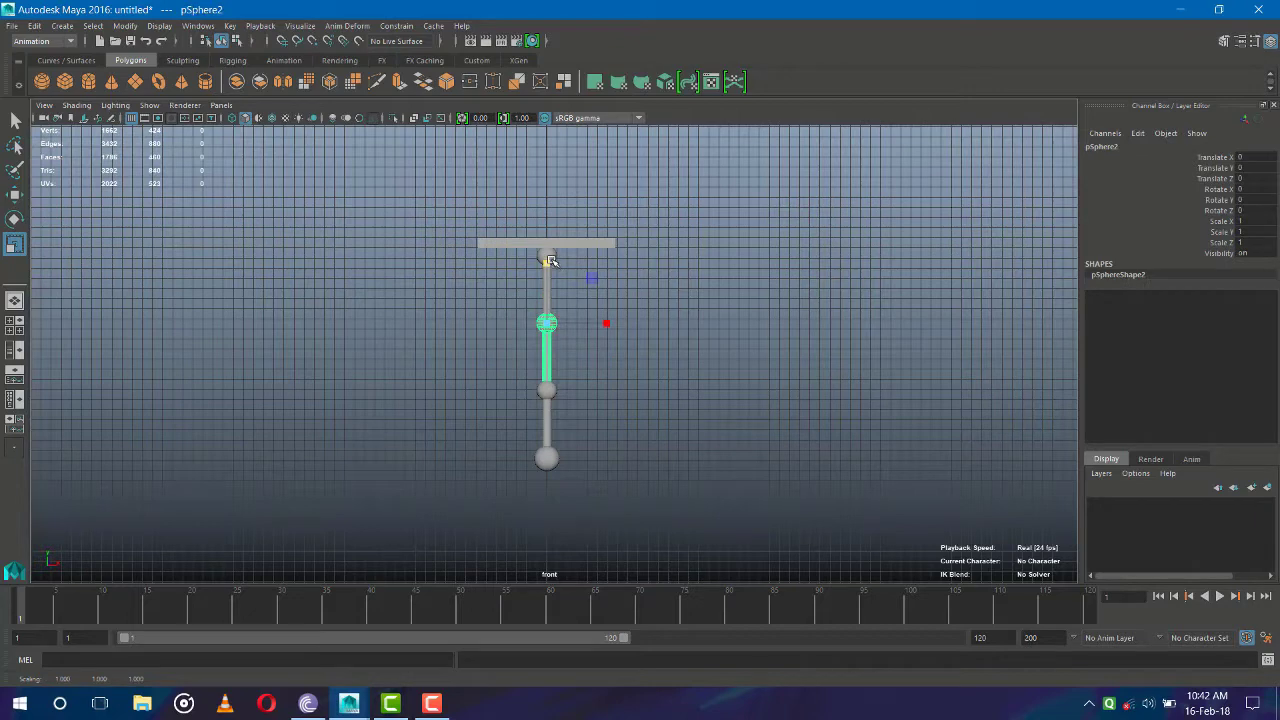
{"action": "left_click", "coordinate": [550, 256]}
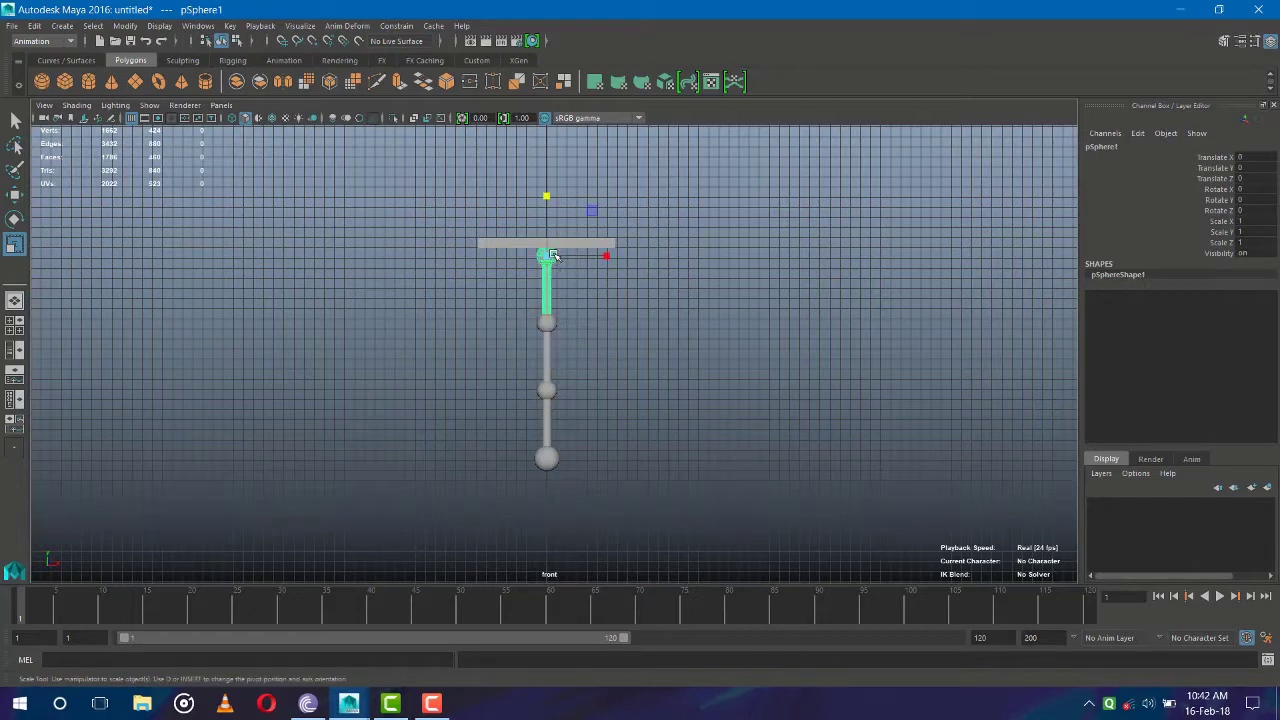
Parent the bottom sphere to the bottom rod and the third sphere to the second rod
{"action": "left_click", "coordinate": [547, 424]}
{"action": "left_click", "coordinate": [548, 390]}
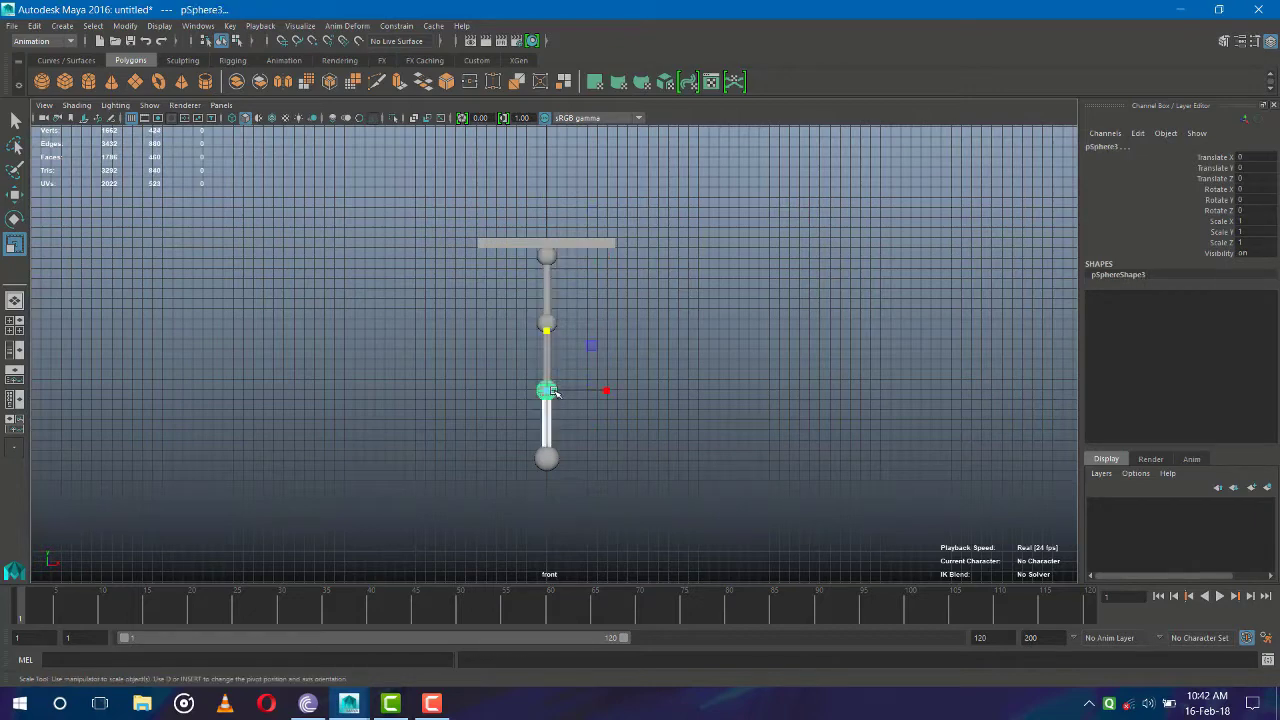
{"action": "left_click", "coordinate": [549, 462]}
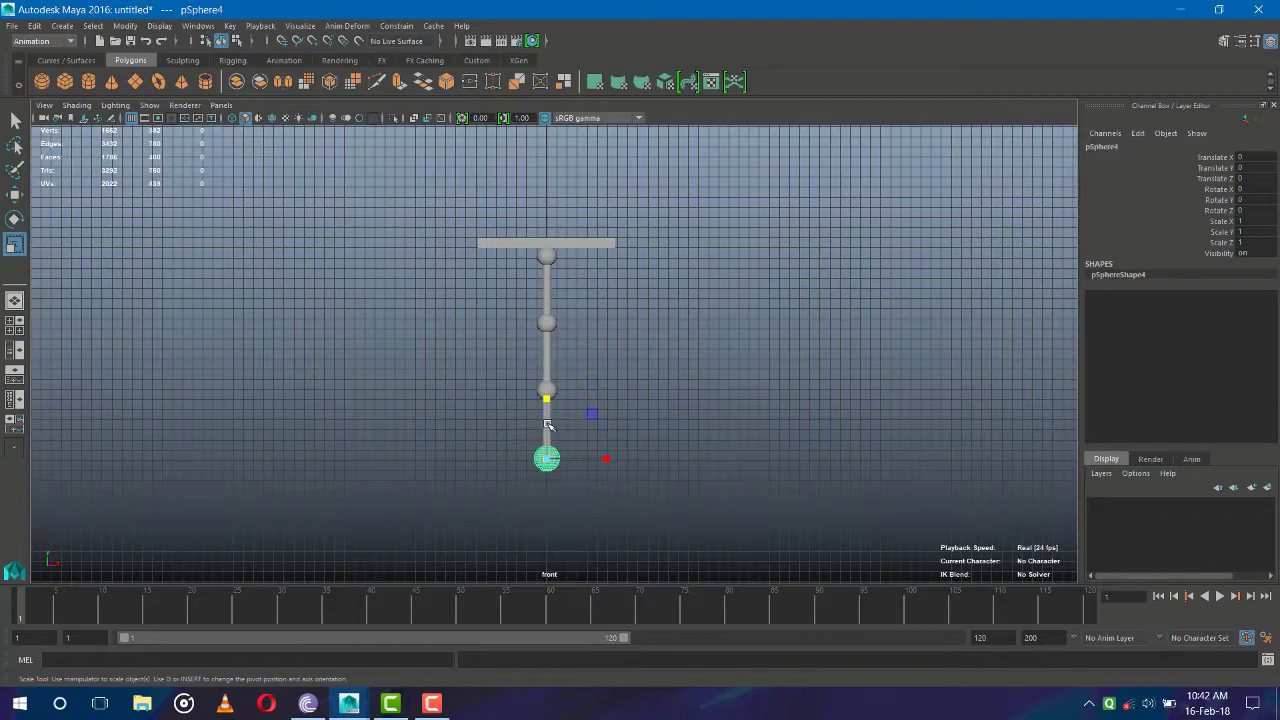
{"action": "left_click", "coordinate": [547, 424], "text": "shift"}
{"action": "key", "text": "p"}
{"action": "left_click", "coordinate": [552, 389]}
{"action": "left_click", "coordinate": [552, 359]}
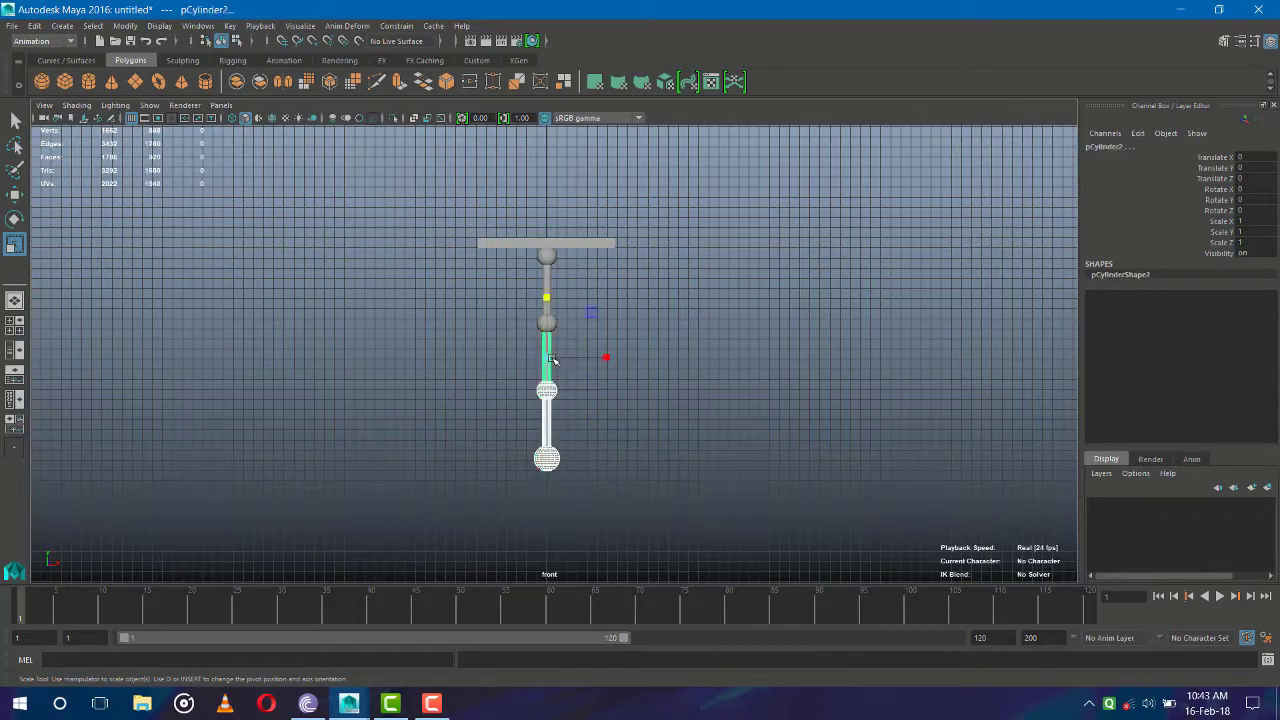
{"action": "key", "text": "Up"}
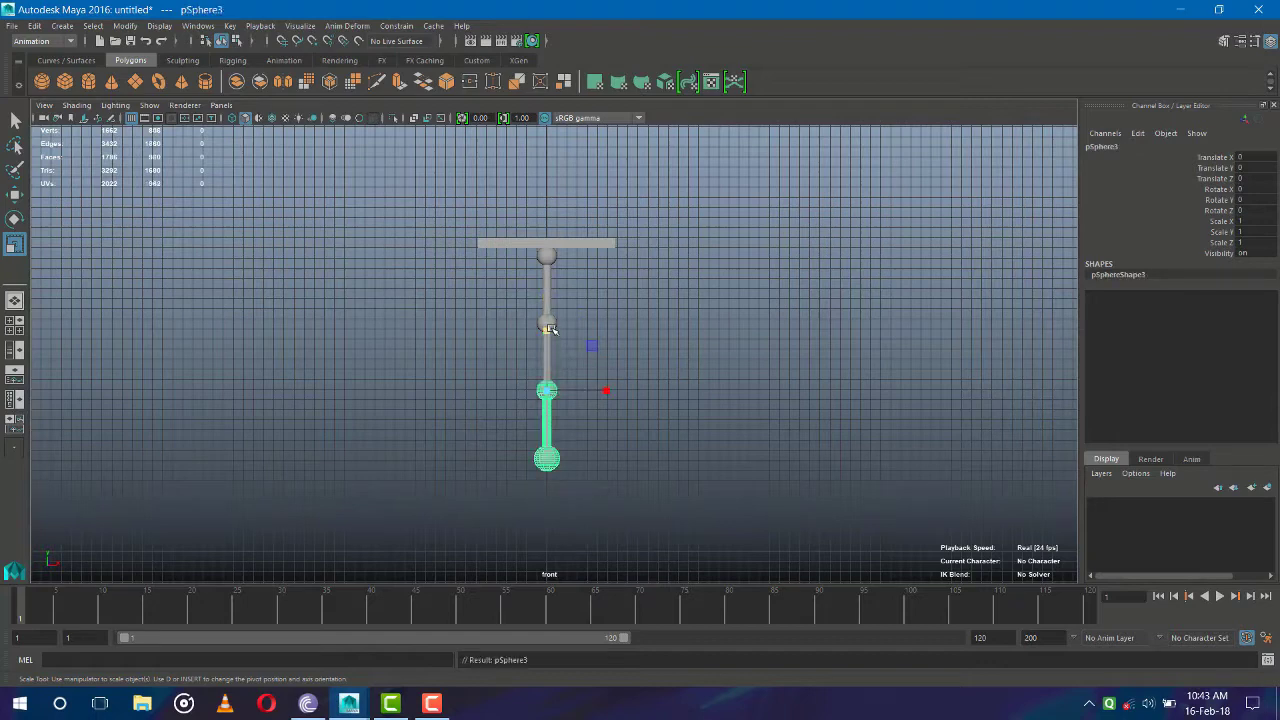
{"action": "left_click", "coordinate": [550, 329]}
{"action": "key", "text": "Up"}
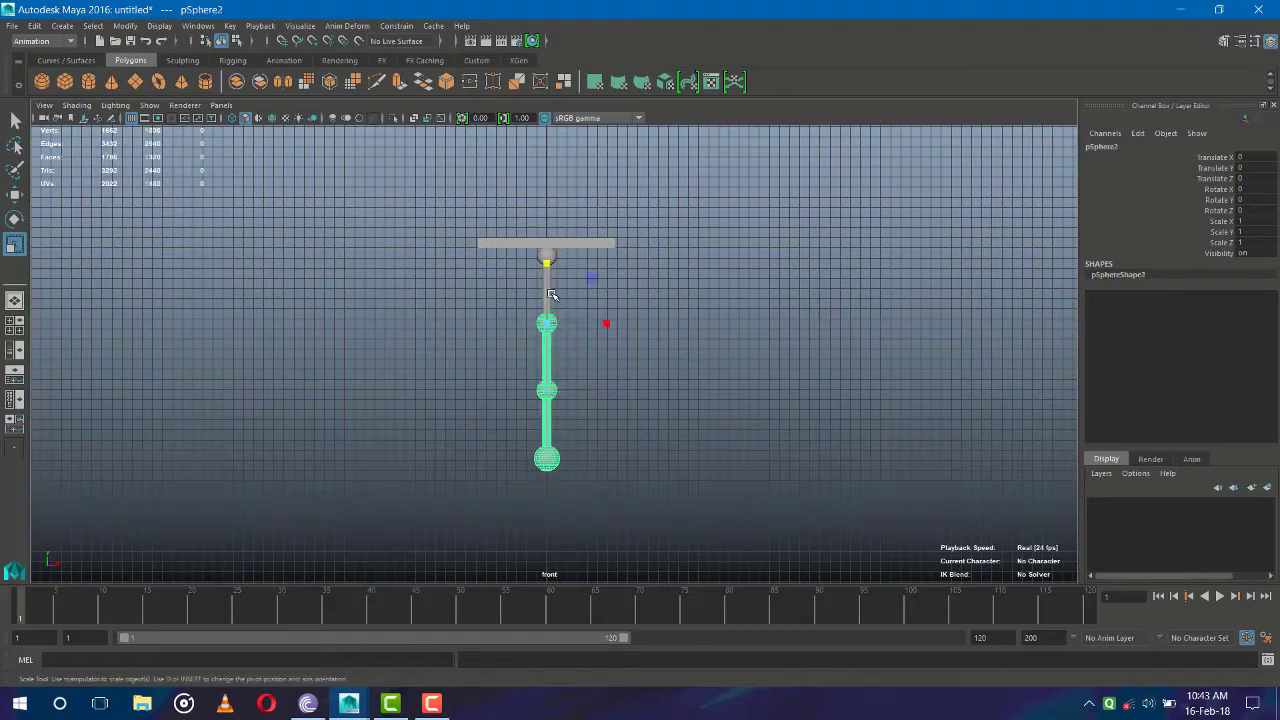
{"action": "key", "text": "Up"}
{"action": "key", "text": "Up"}
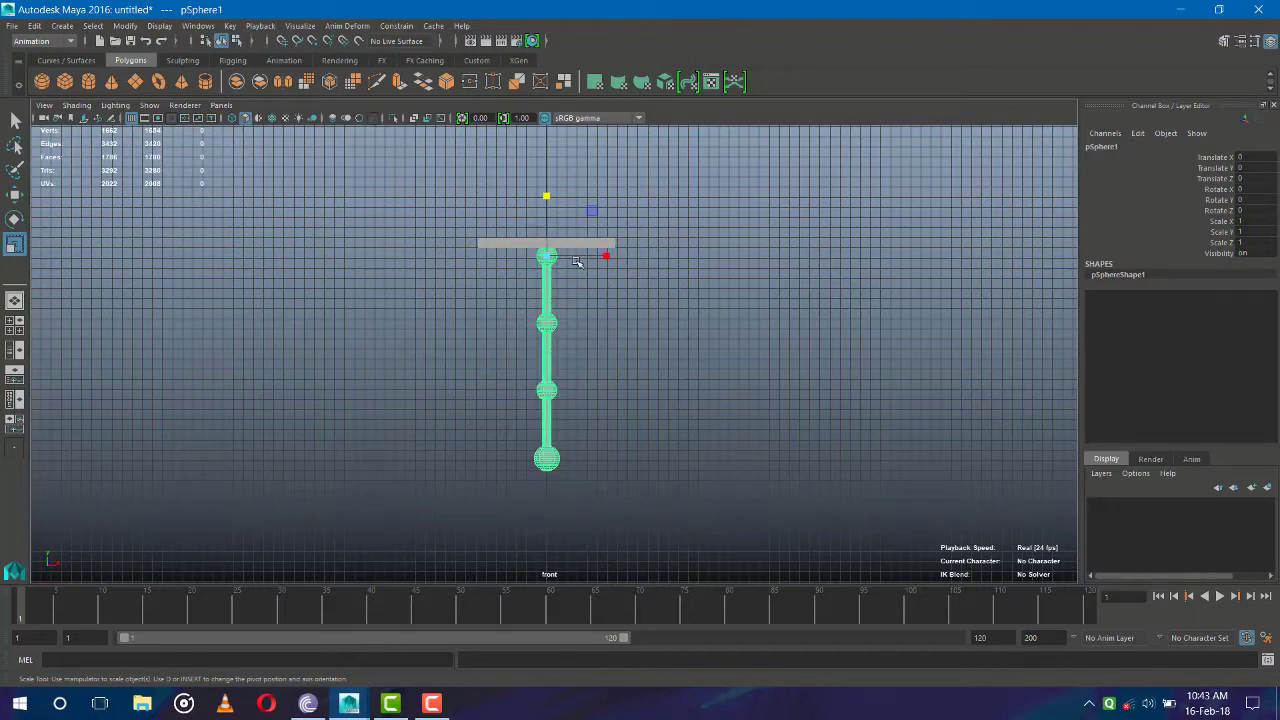
{"action": "key", "text": "e"}
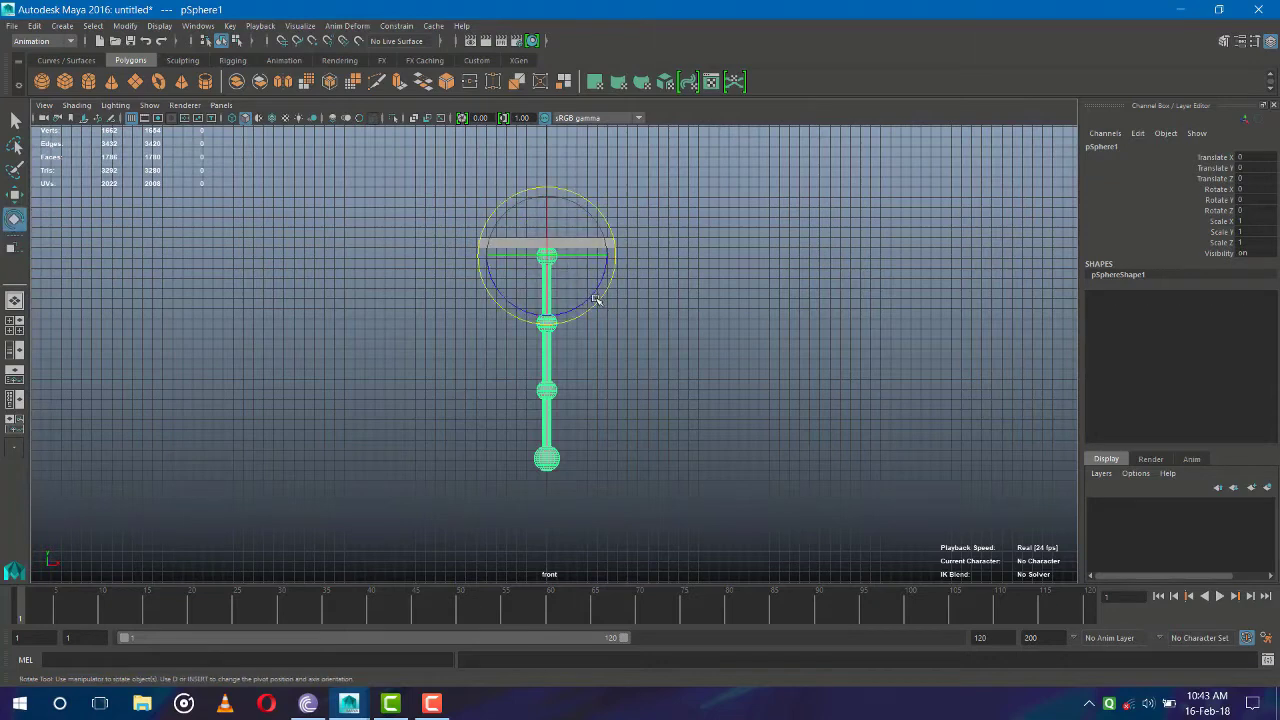
{"action": "left_click_drag", "start_coordinate": [596, 302], "coordinate": [668, 292]}
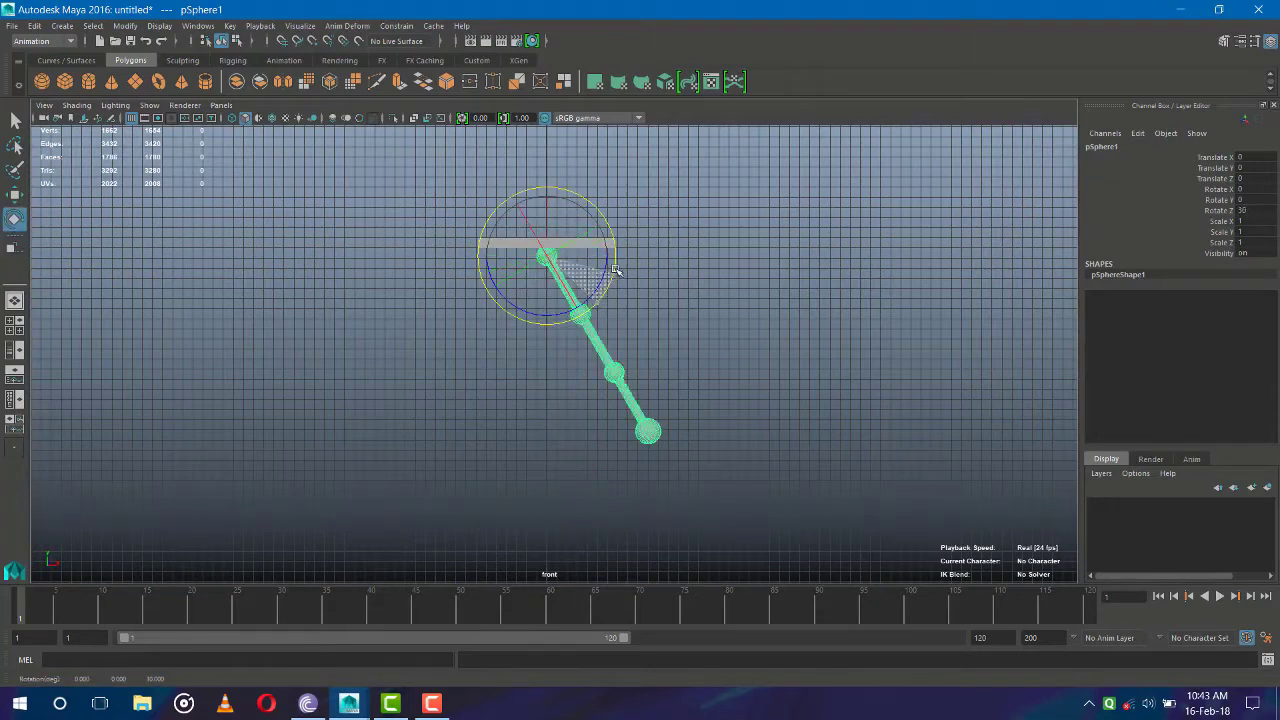
{"action": "left_click", "coordinate": [668, 292]}
{"action": "left_click", "coordinate": [593, 306]}
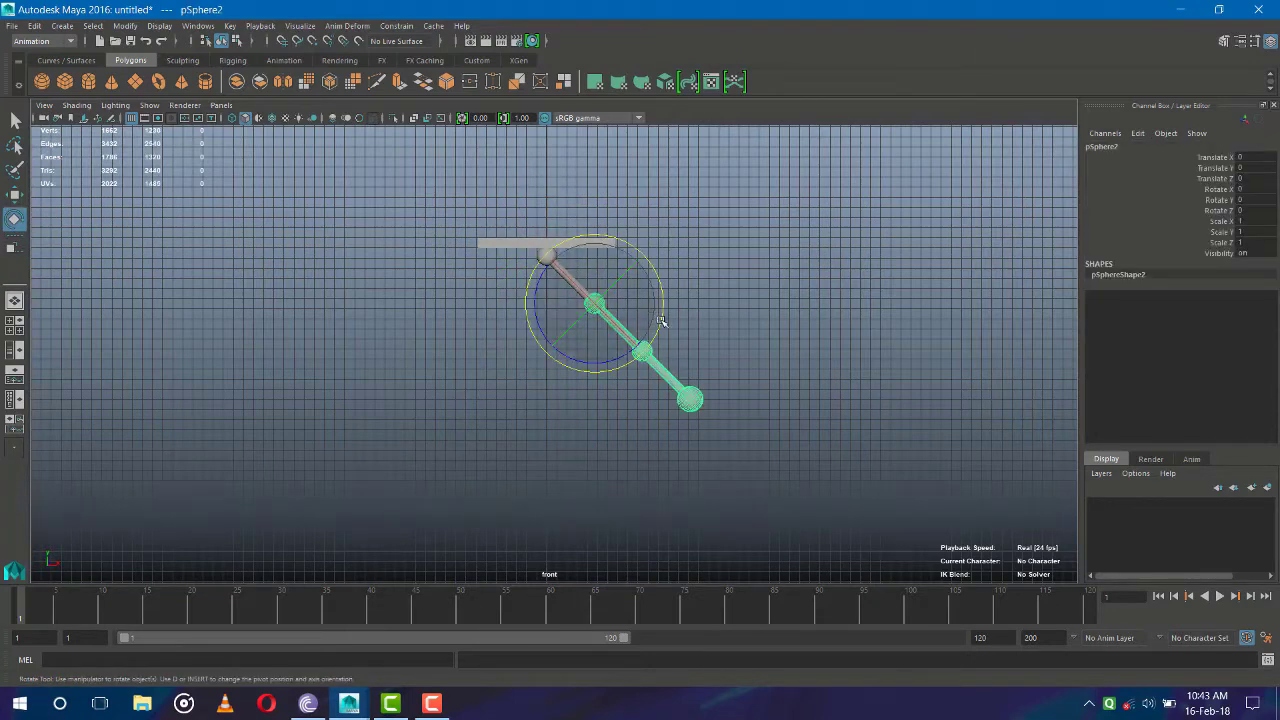
{"action": "left_click_drag", "start_coordinate": [665, 320], "coordinate": [662, 380]}
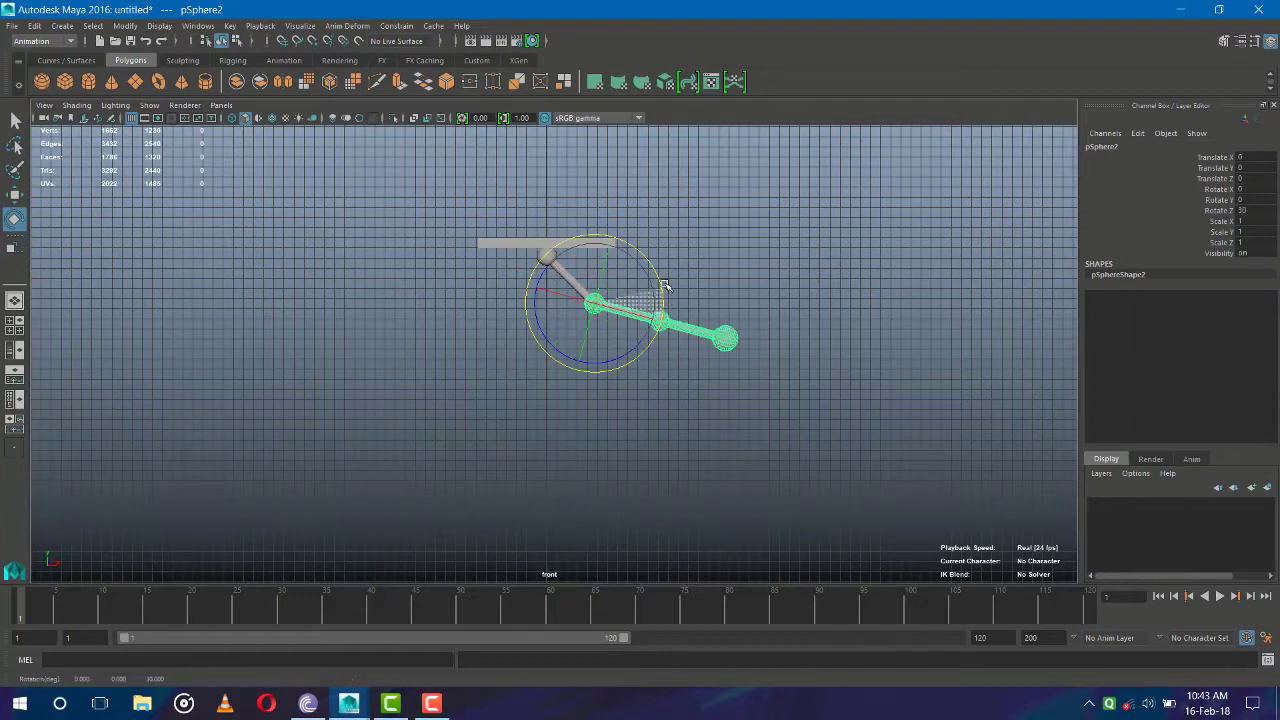
{"action": "left_click", "coordinate": [662, 380]}
{"action": "key", "text": "ctrl+z"}
{"action": "key", "text": "ctrl+z"}
{"action": "key", "text": "ctrl+z"}
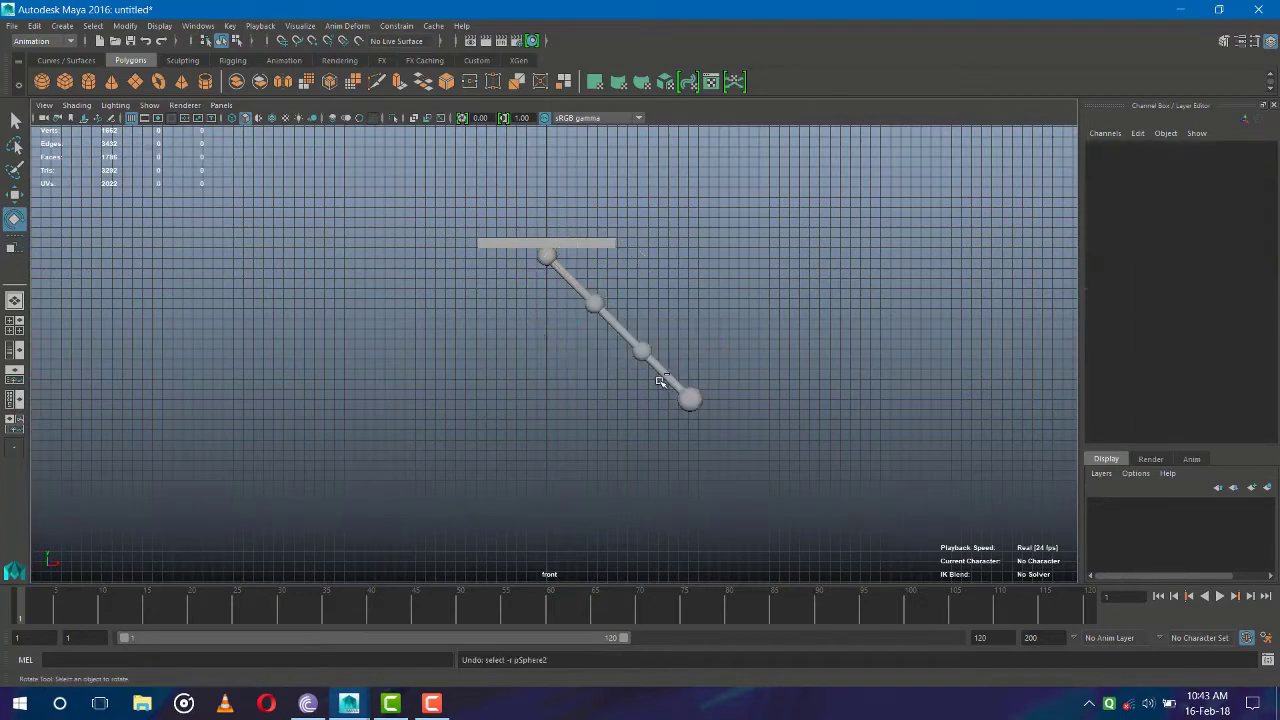
{"action": "key", "text": "ctrl+z"}
{"action": "key", "text": "ctrl+z"}
{"action": "left_click", "coordinate": [666, 372]}
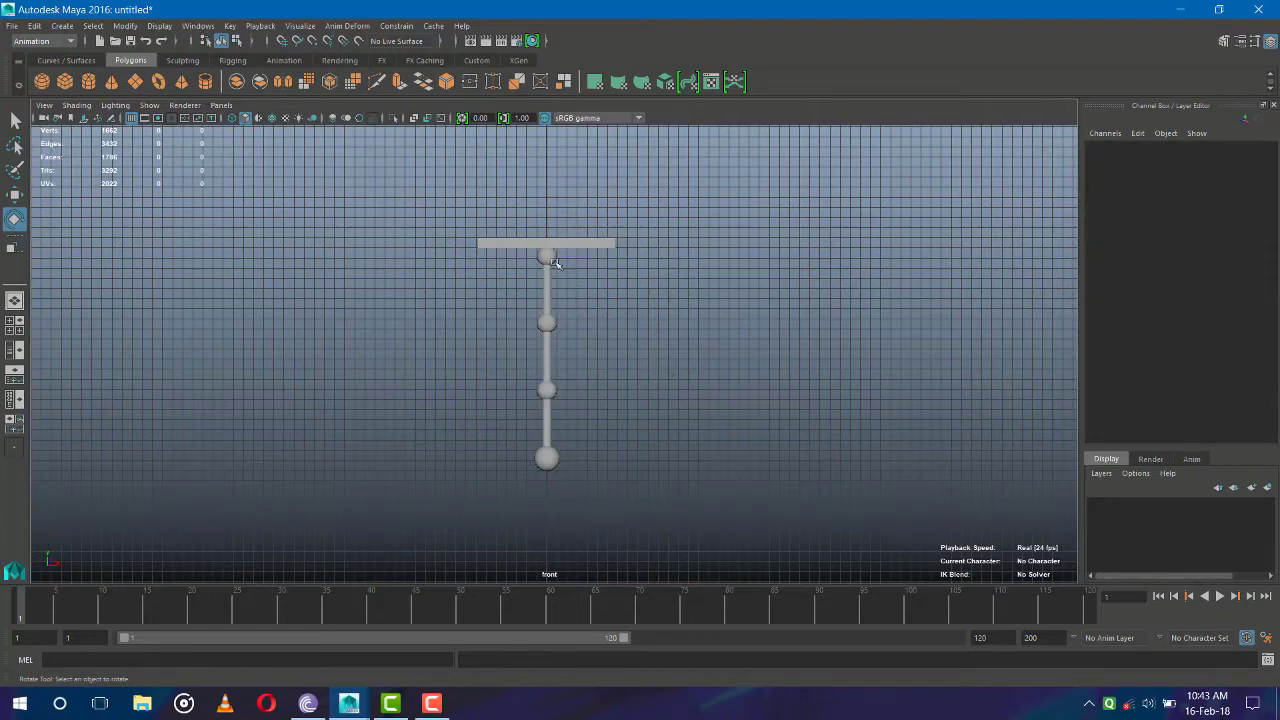
{"action": "left_click", "coordinate": [561, 249]}
{"action": "key", "text": "ctrl+z"}
Parent the top sphere pSphere1 under the bar pCube1
{"action": "left_click", "coordinate": [546, 256]}
{"action": "scroll", "coordinate": [590, 250], "scroll_direction": "up", "scroll_amount": 2}
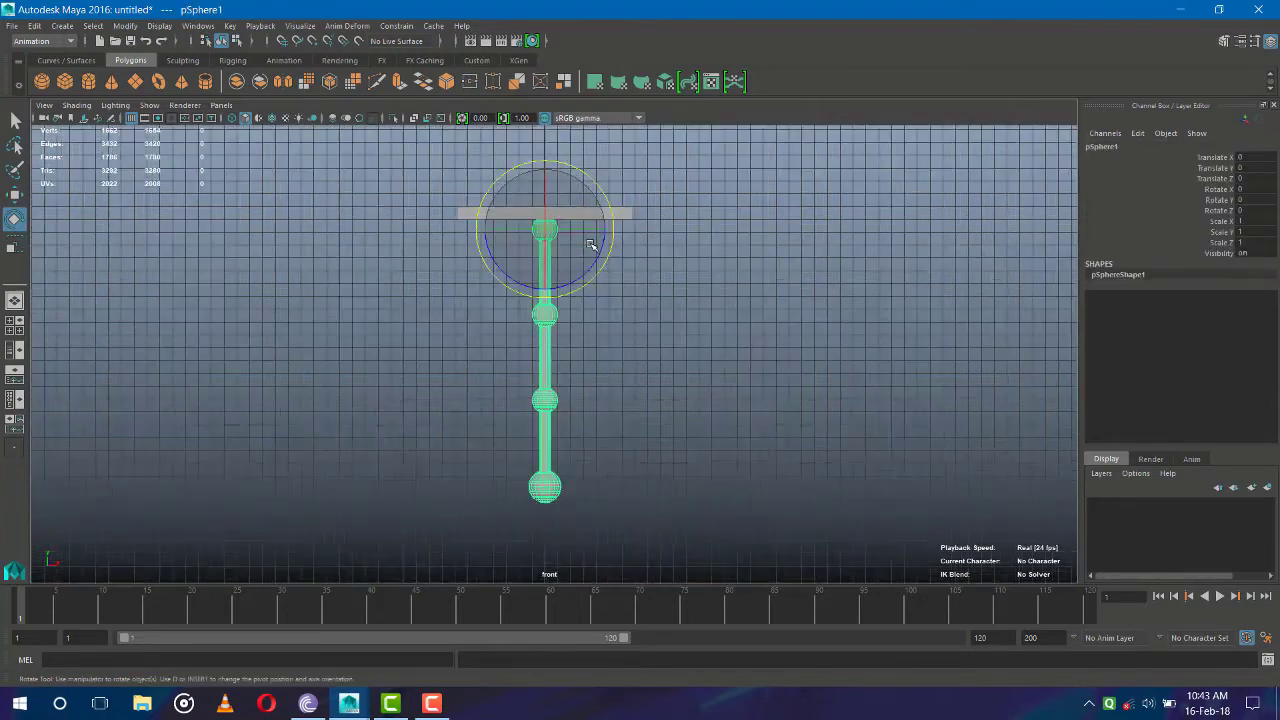
{"action": "scroll", "coordinate": [610, 215], "scroll_direction": "up", "scroll_amount": 2}
{"action": "key", "text": "Up"}
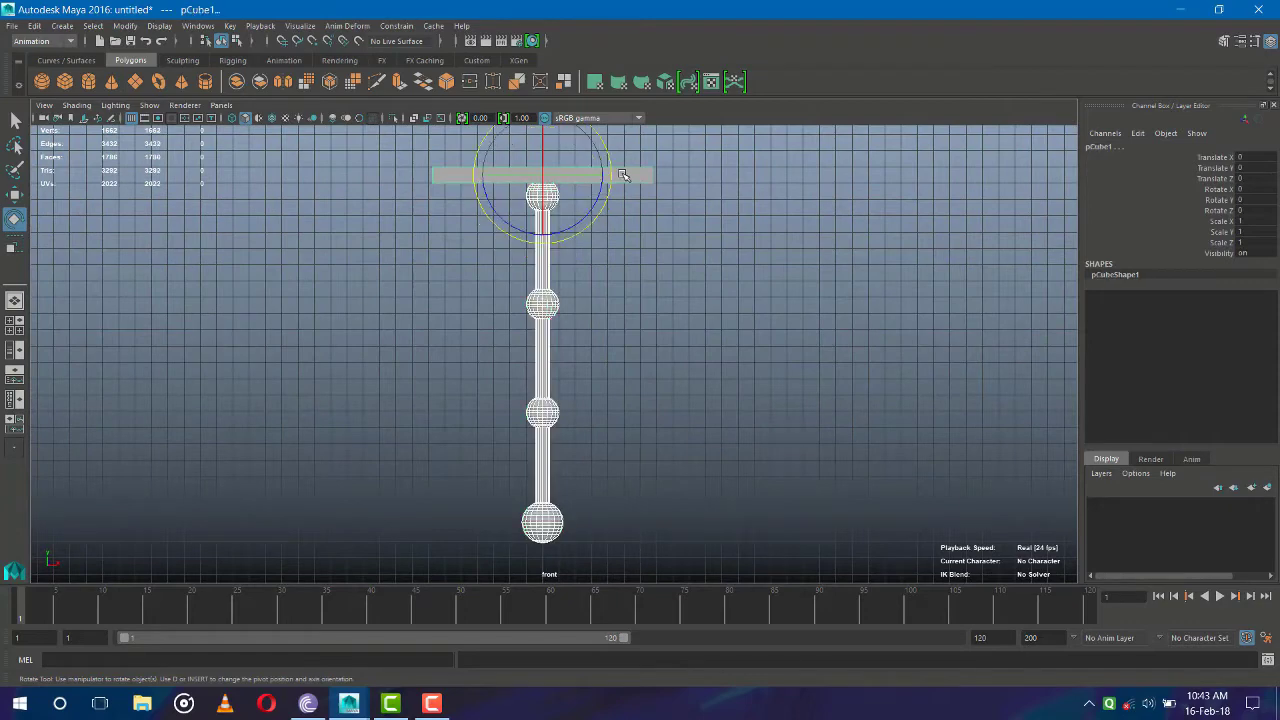
{"action": "scroll", "coordinate": [618, 190], "scroll_direction": "down", "scroll_amount": 1}
{"action": "scroll", "coordinate": [640, 260], "scroll_direction": "down", "scroll_amount": 1}
Move the bar sideways to confirm the chain follows, then undo back to X 0
{"action": "left_click", "coordinate": [645, 282]}
{"action": "left_click", "coordinate": [587, 215]}
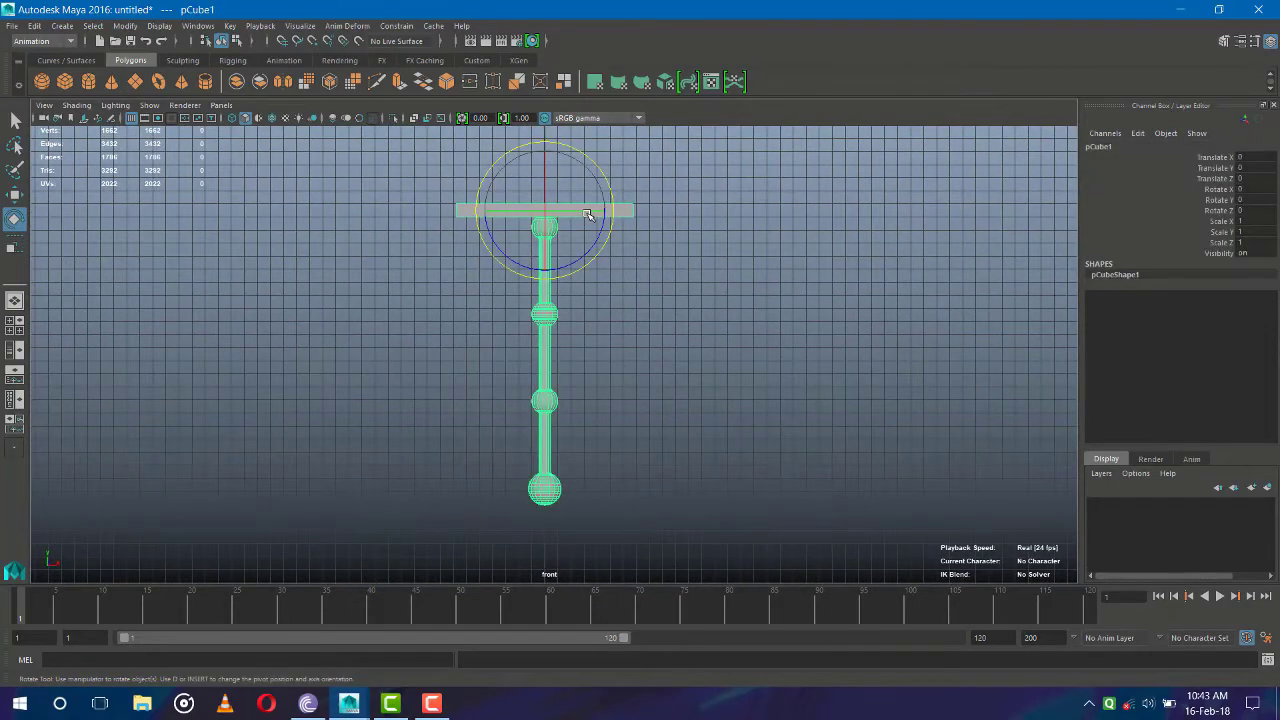
{"action": "key", "text": "w"}
{"action": "left_click_drag", "start_coordinate": [632, 220], "coordinate": [584, 213]}
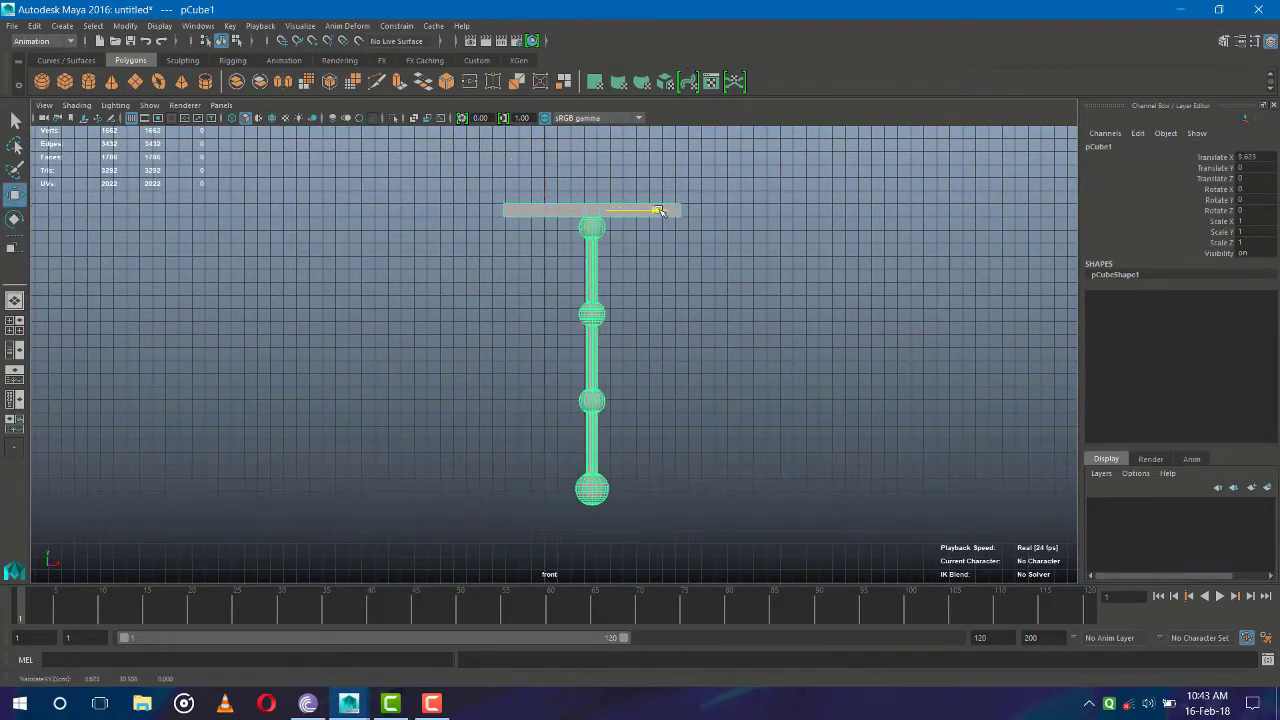
{"action": "key", "text": "ctrl+z"}
{"action": "key", "text": "ctrl+z"}
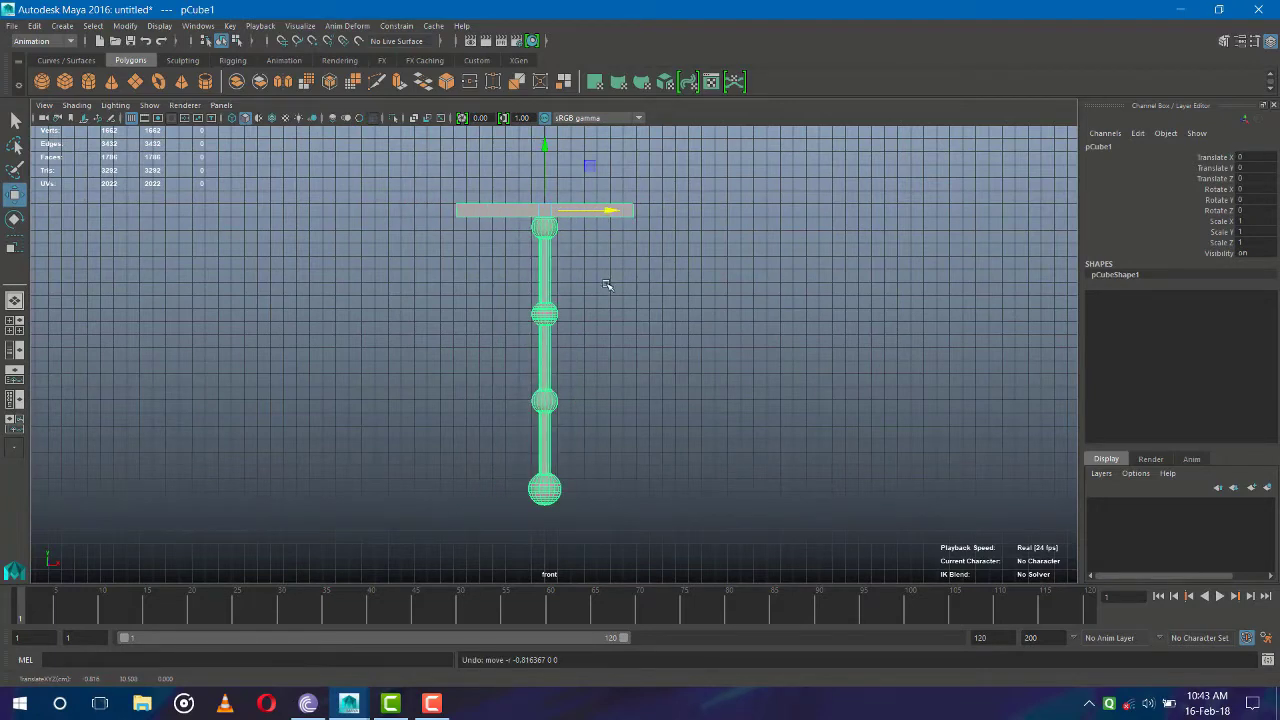
{"action": "left_click", "coordinate": [607, 285]}
{"action": "left_click", "coordinate": [545, 232]}
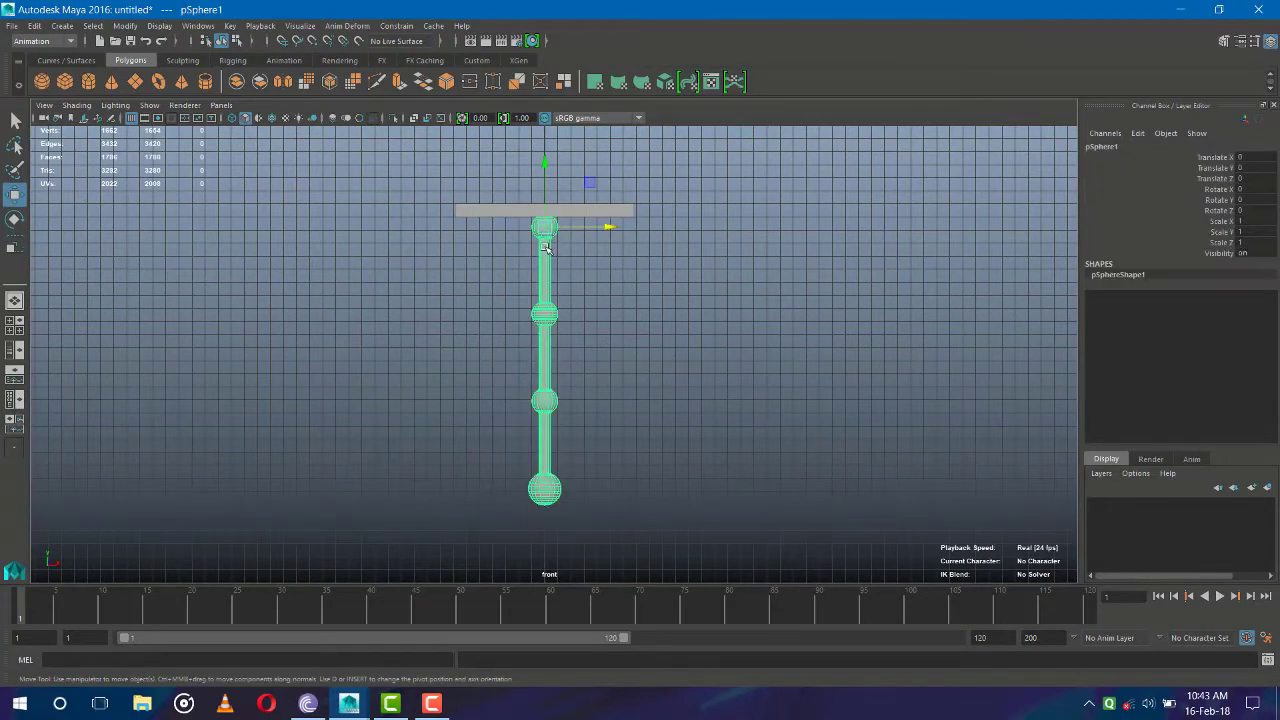
Try rotating the top and second spheres, leaving the middle segment level
{"action": "key", "text": "e"}
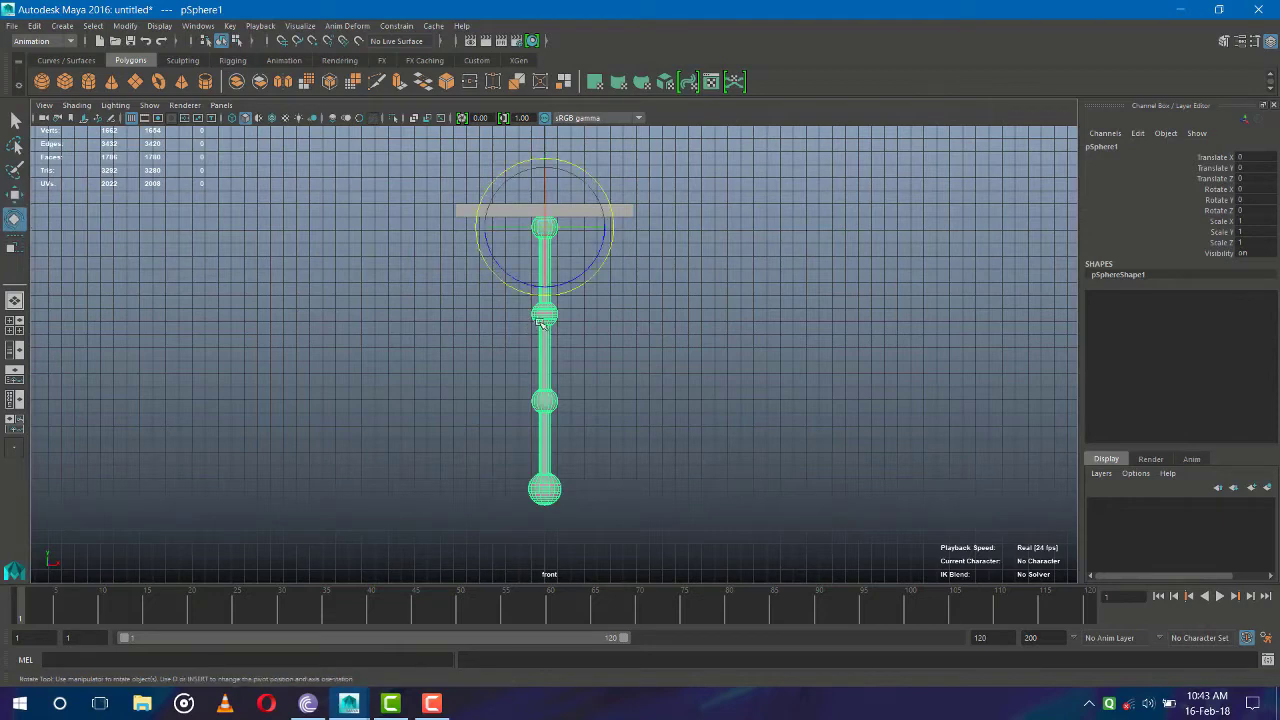
{"action": "left_click_drag", "start_coordinate": [581, 288], "coordinate": [618, 284]}
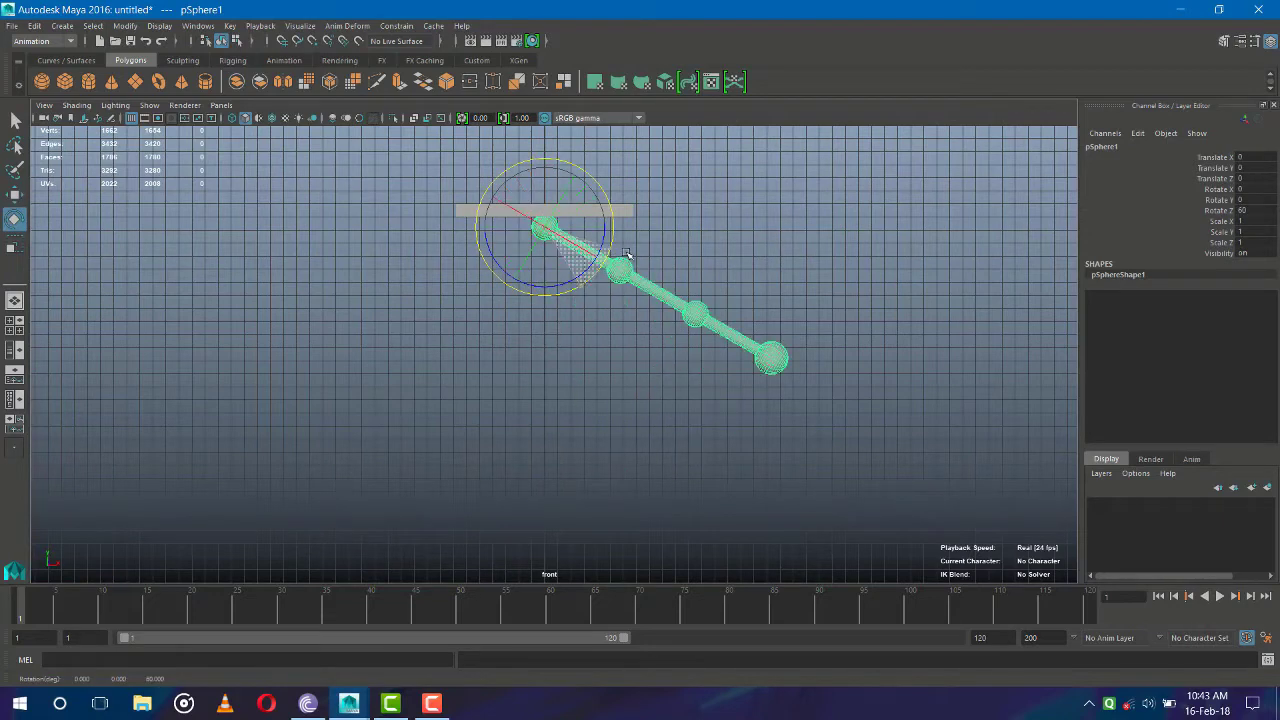
{"action": "left_click", "coordinate": [597, 323]}
{"action": "left_click", "coordinate": [617, 274]}
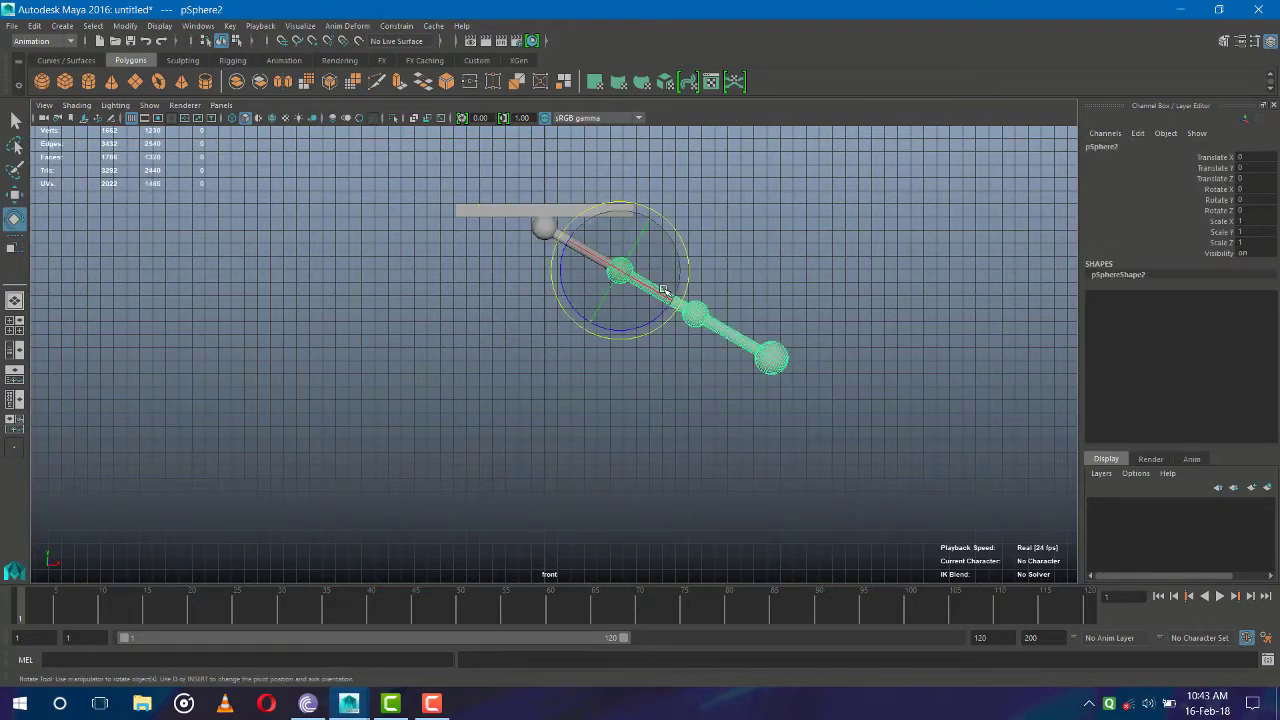
{"action": "mouse_move", "coordinate": [684, 297]}
{"action": "left_mouse_down"}
{"action": "mouse_move", "coordinate": [697, 260]}
{"action": "mouse_move", "coordinate": [703, 276]}
{"action": "left_mouse_up"}
{"action": "left_click", "coordinate": [720, 288]}
Rotate pSphere3 on Z so the last segment tilts up 30 degrees
{"action": "left_click", "coordinate": [713, 280]}
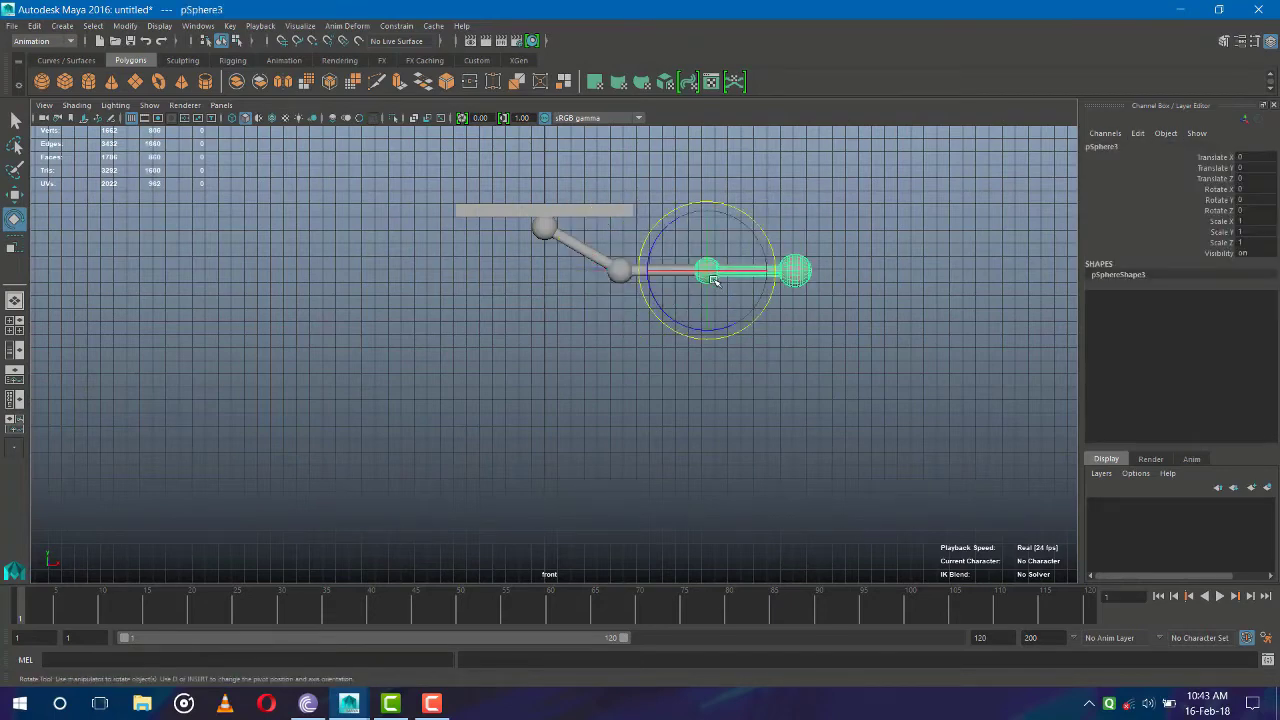
{"action": "left_click_drag", "start_coordinate": [757, 313], "coordinate": [765, 274]}
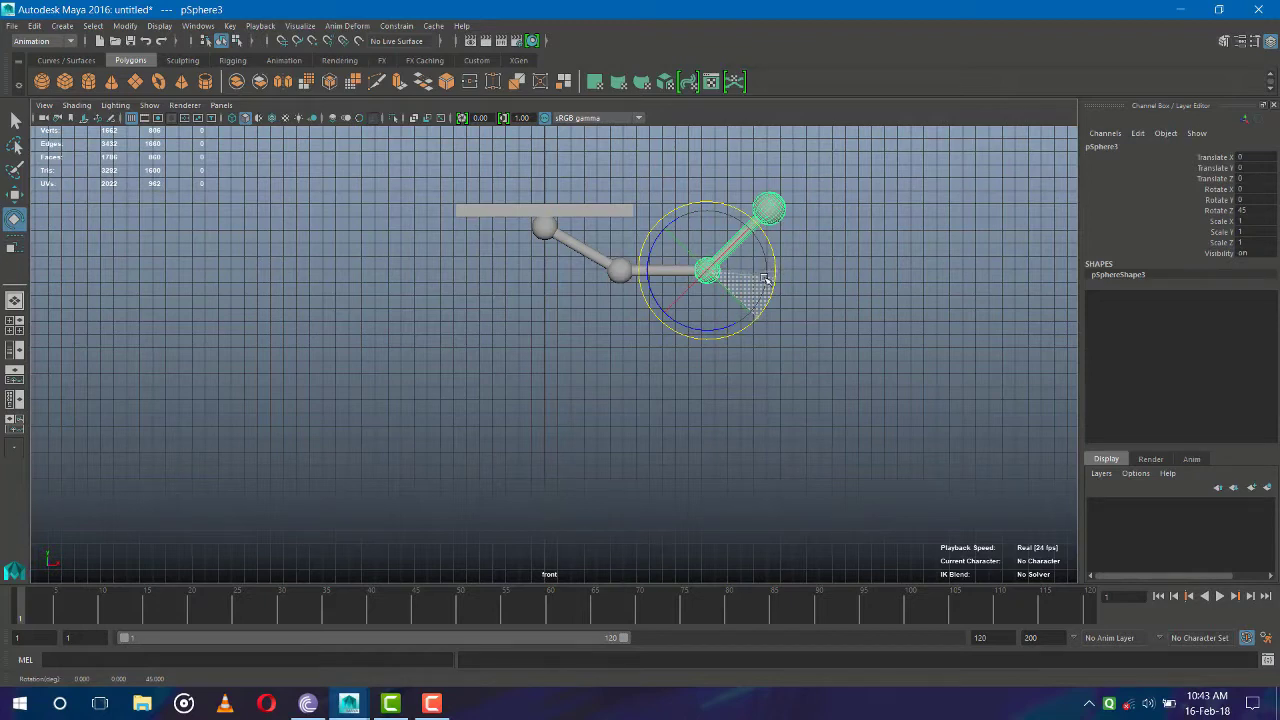
{"action": "left_click_drag", "start_coordinate": [766, 276], "coordinate": [767, 290]}
{"action": "key", "text": "ctrl+z"}
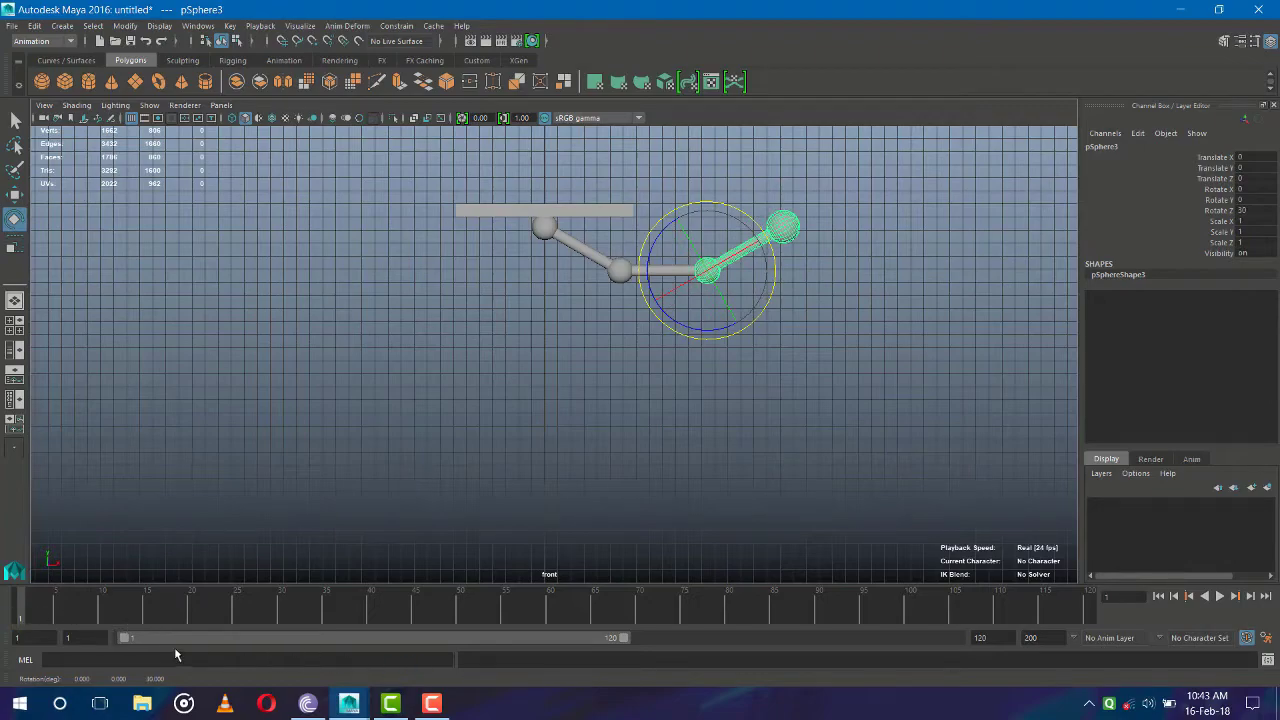
{"action": "left_click", "coordinate": [1266, 637]}
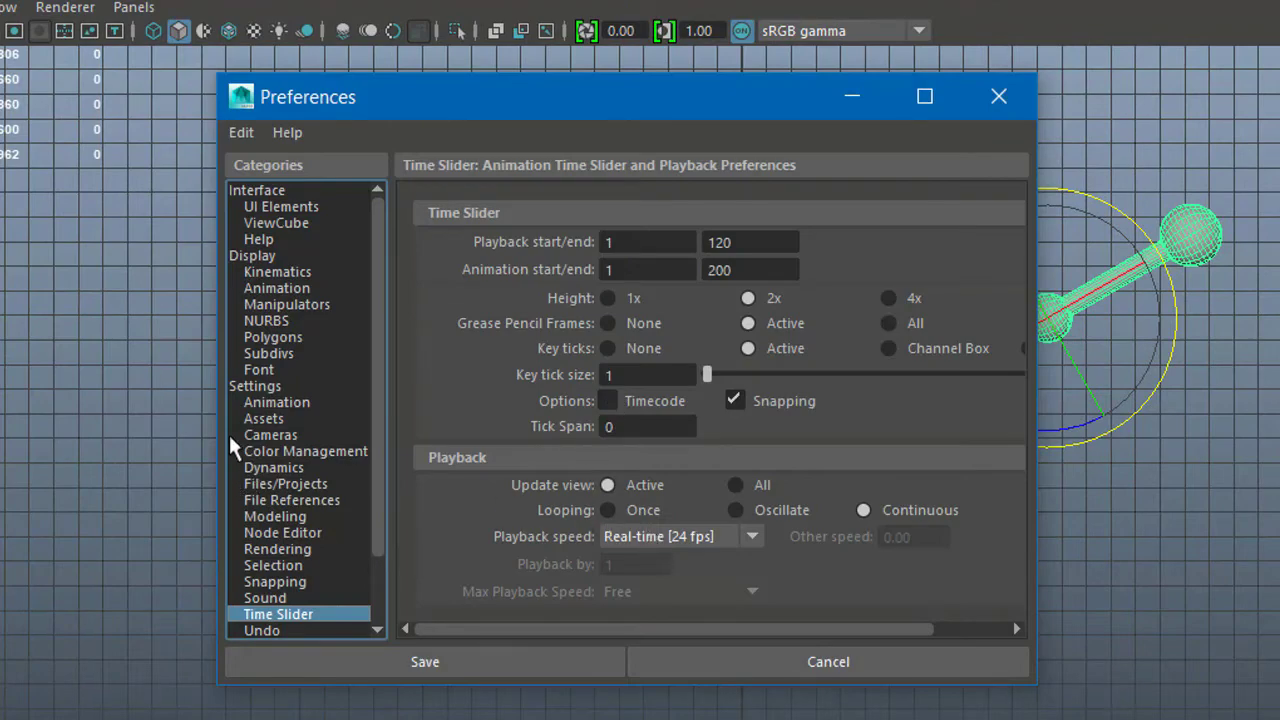
Set the working time unit to PAL (25 fps) in Settings and save the preferences
{"action": "left_click", "coordinate": [250, 386]}
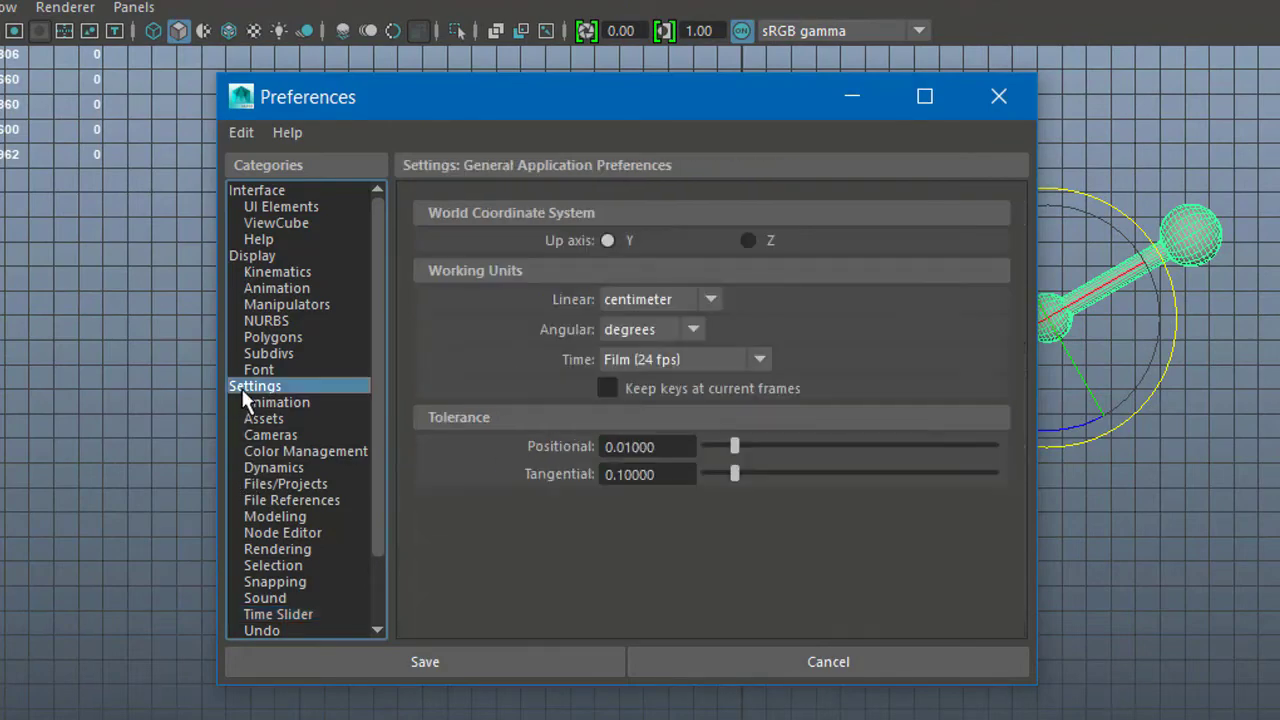
{"action": "left_click", "coordinate": [734, 359]}
{"action": "left_click", "coordinate": [650, 438]}
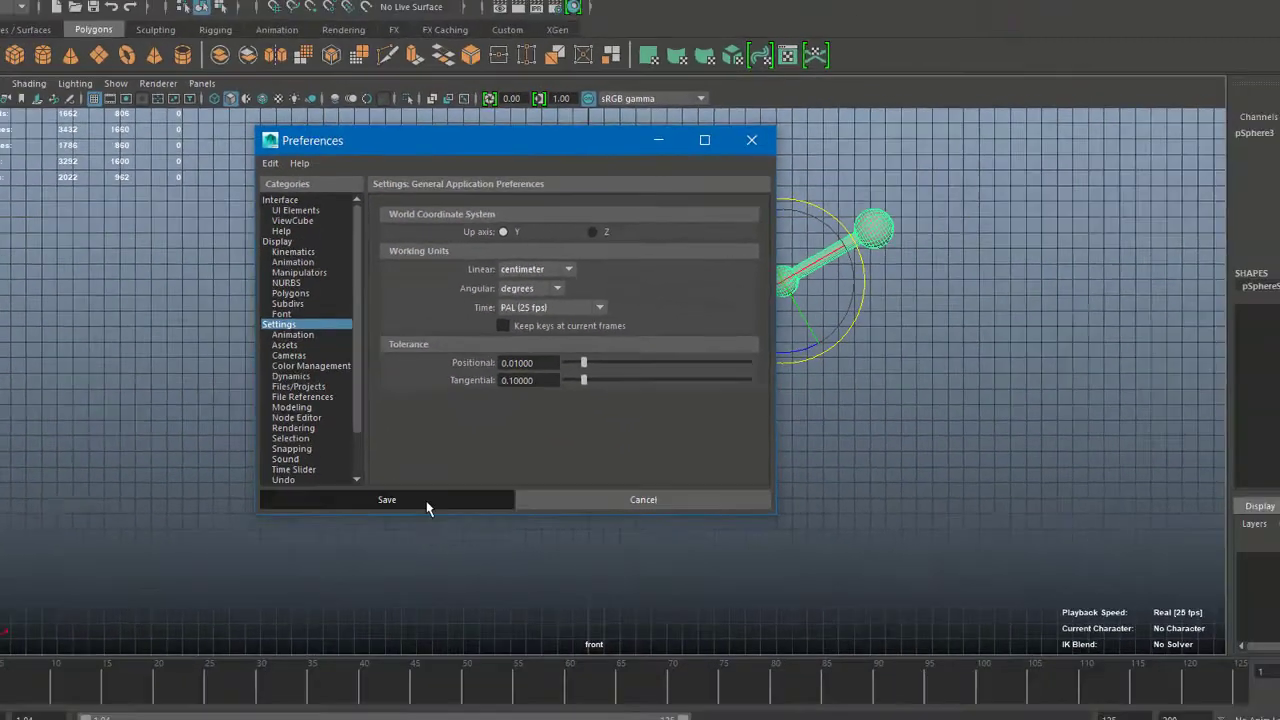
{"action": "left_click", "coordinate": [426, 501]}
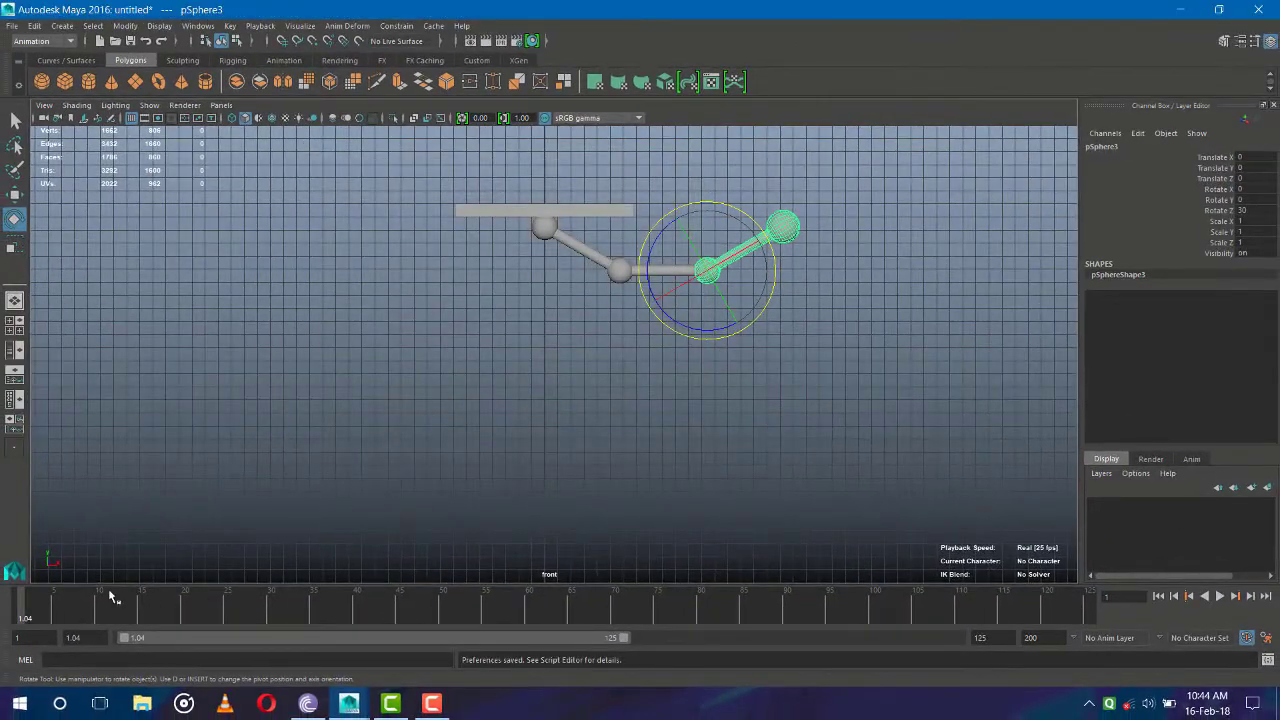
Set the playback range to frames 1–25 and return the current frame to 1
{"action": "left_click_drag", "start_coordinate": [113, 597], "coordinate": [25, 600]}
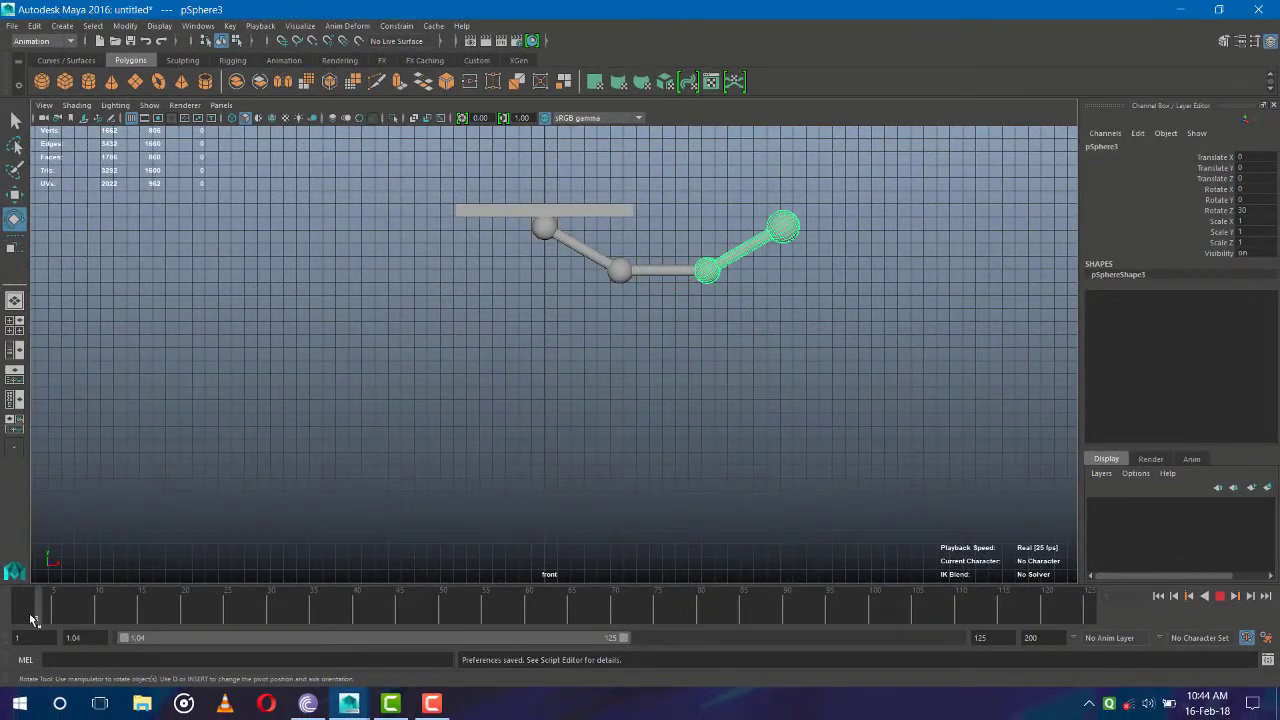
{"action": "left_click_drag", "start_coordinate": [88, 646], "coordinate": [57, 648]}
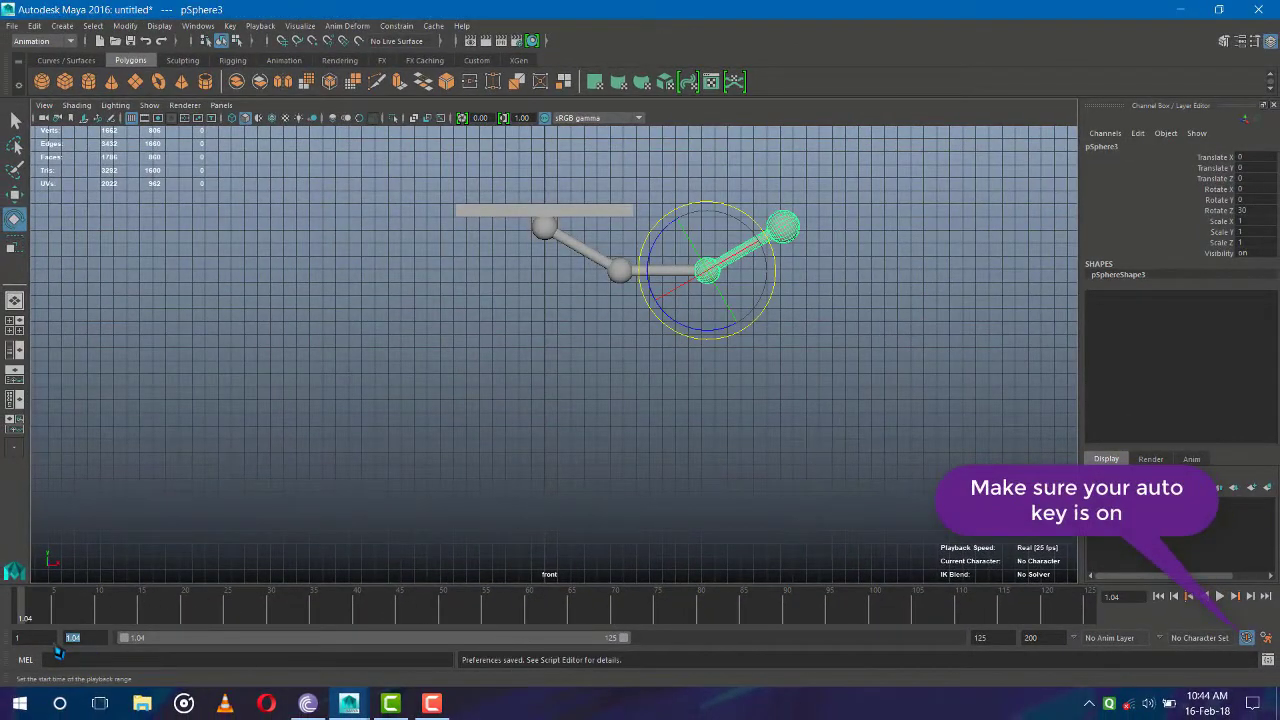
{"action": "type", "text": "1"}
{"action": "key", "text": "Return"}
{"action": "left_click", "coordinate": [983, 641]}
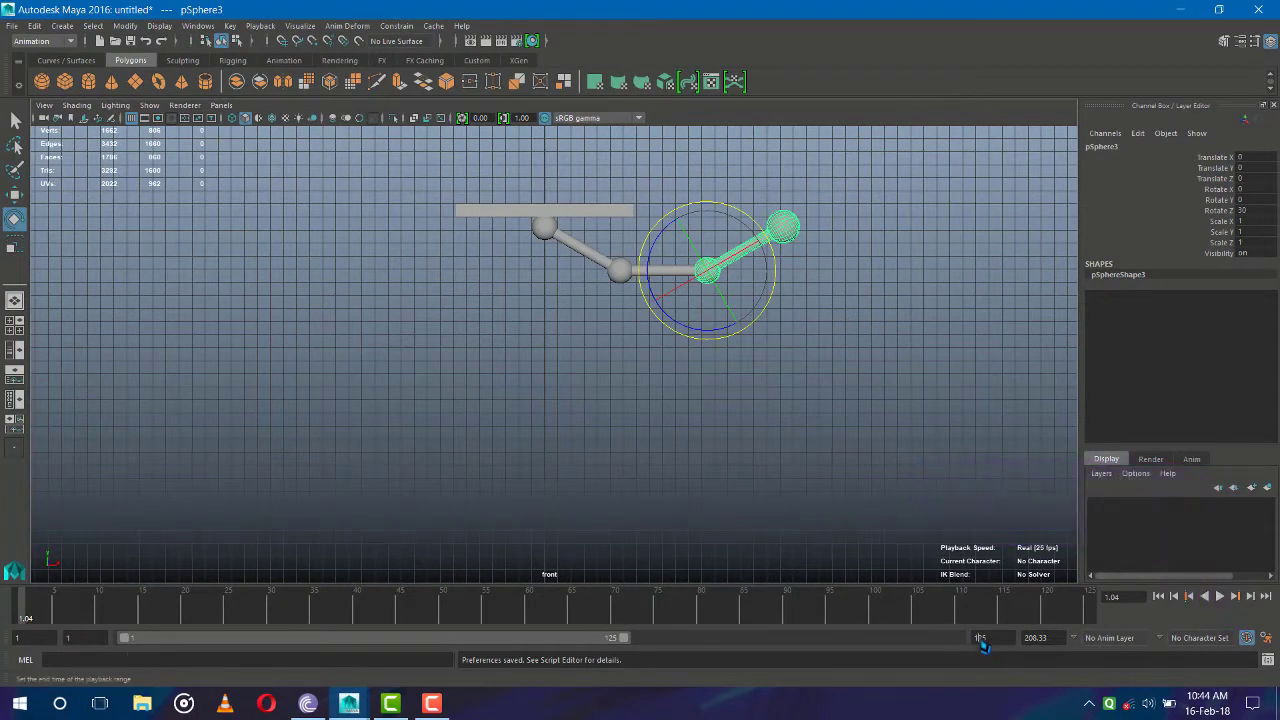
{"action": "type", "text": "25"}
{"action": "key", "text": "Return"}
{"action": "left_click", "coordinate": [885, 488]}
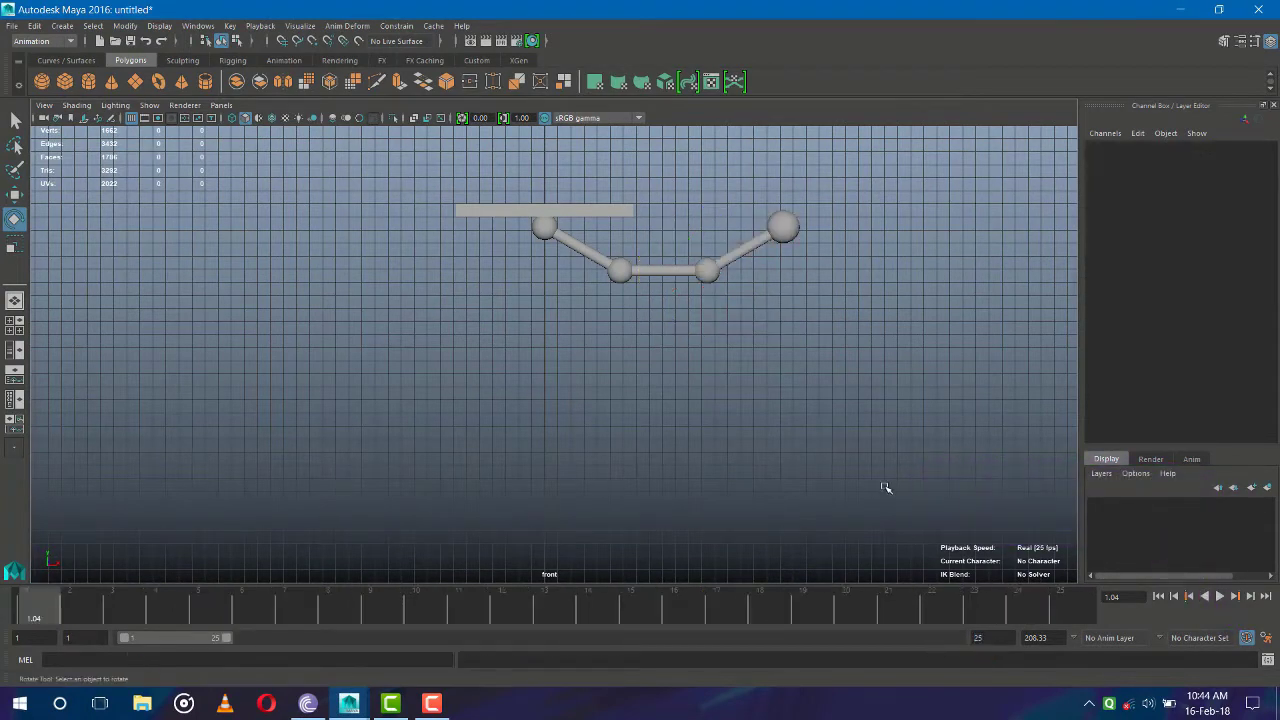
{"action": "left_click", "coordinate": [22, 612]}
{"action": "left_click_drag", "start_coordinate": [37, 614], "coordinate": [528, 652]}
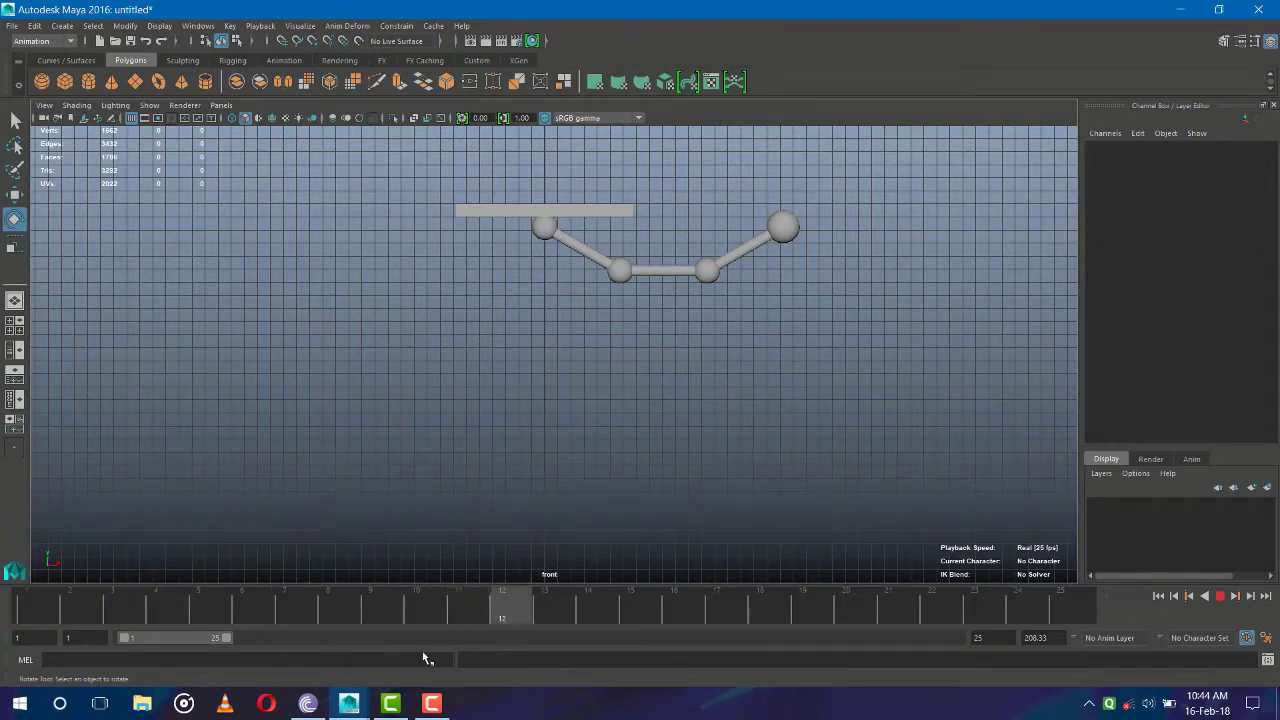
{"action": "key", "text": "alt+shift+v"}
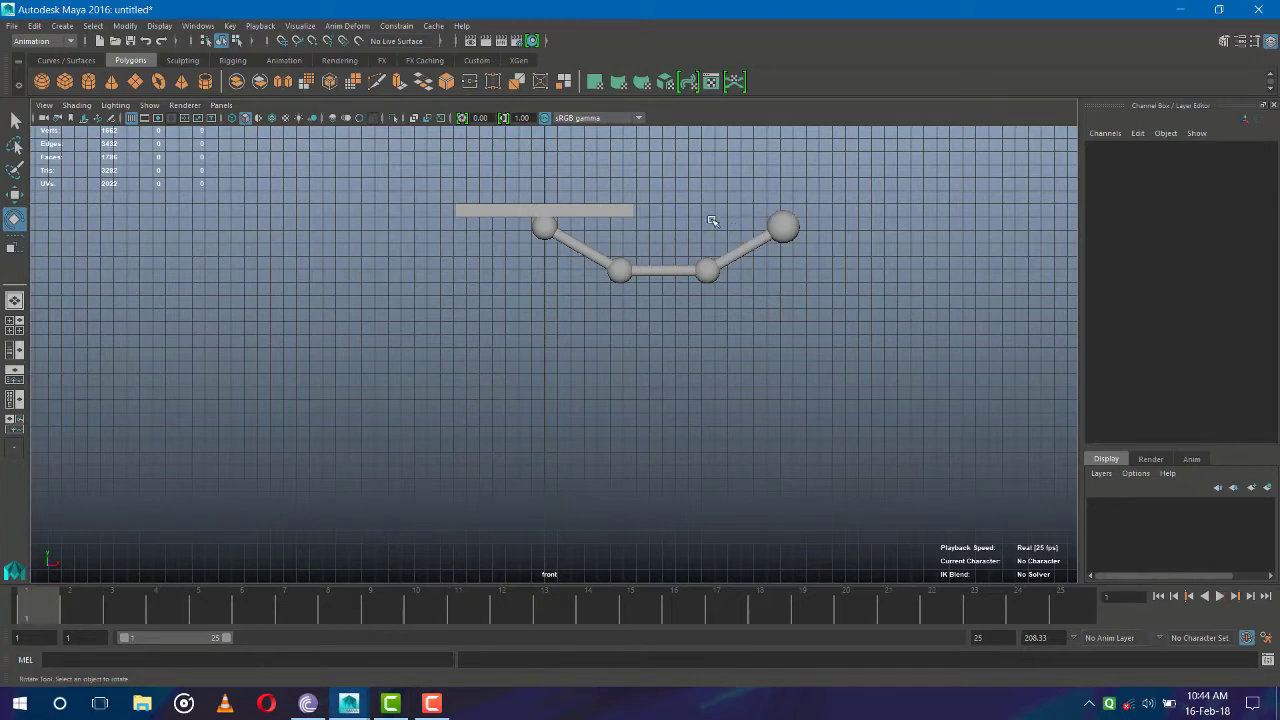
Set a keyframe with S on each of the four spheres at frame 1
{"action": "left_click", "coordinate": [548, 224]}
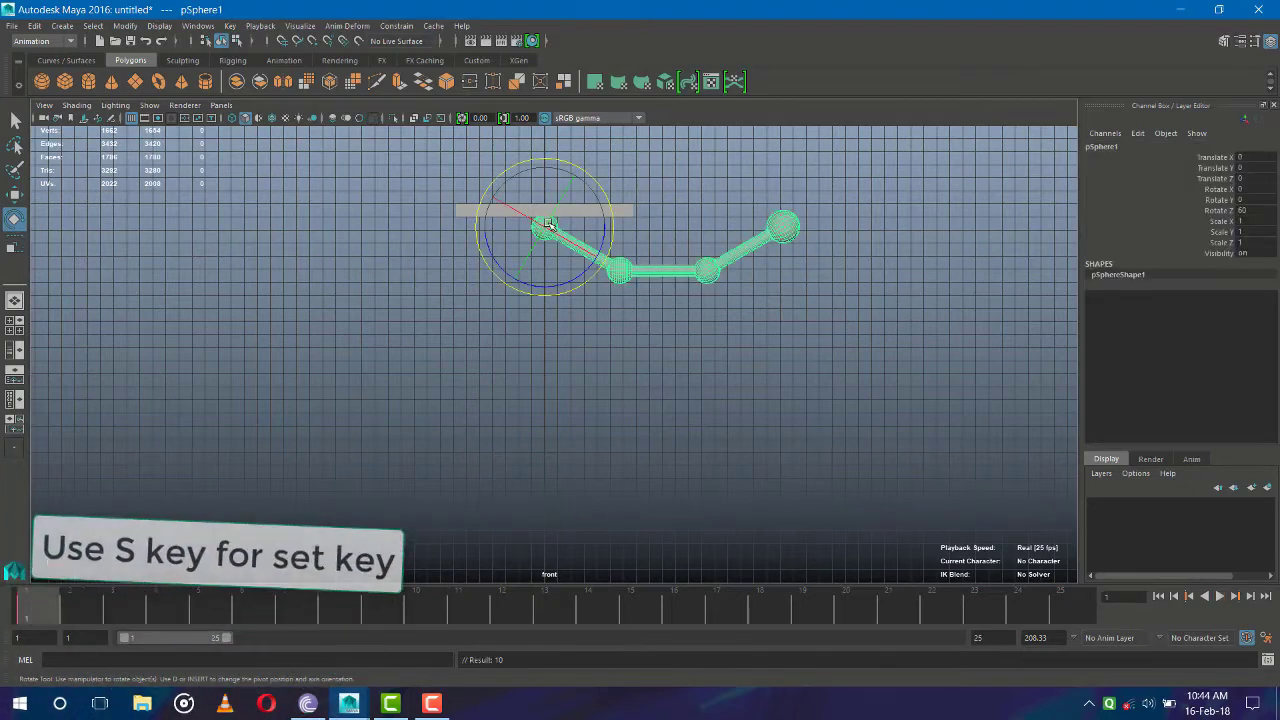
{"action": "key", "text": "s"}
{"action": "left_click", "coordinate": [592, 300]}
{"action": "left_click", "coordinate": [615, 274]}
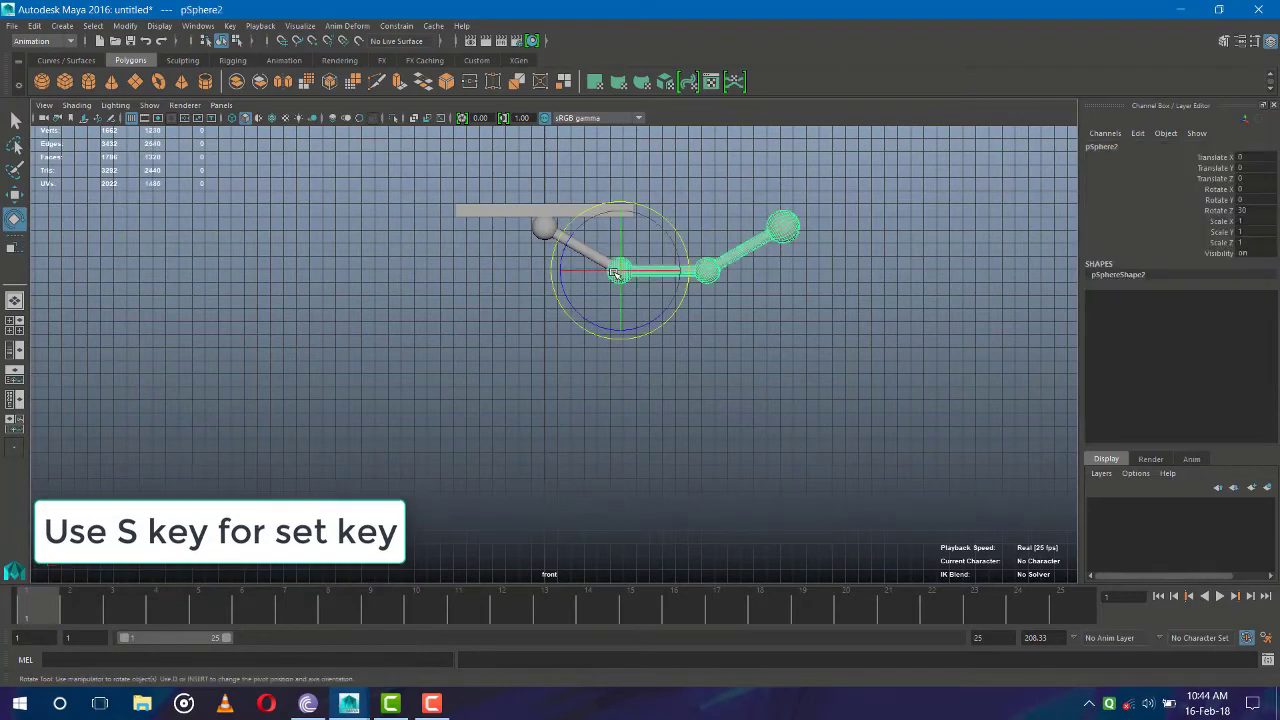
{"action": "key", "text": "s"}
{"action": "left_click", "coordinate": [737, 280]}
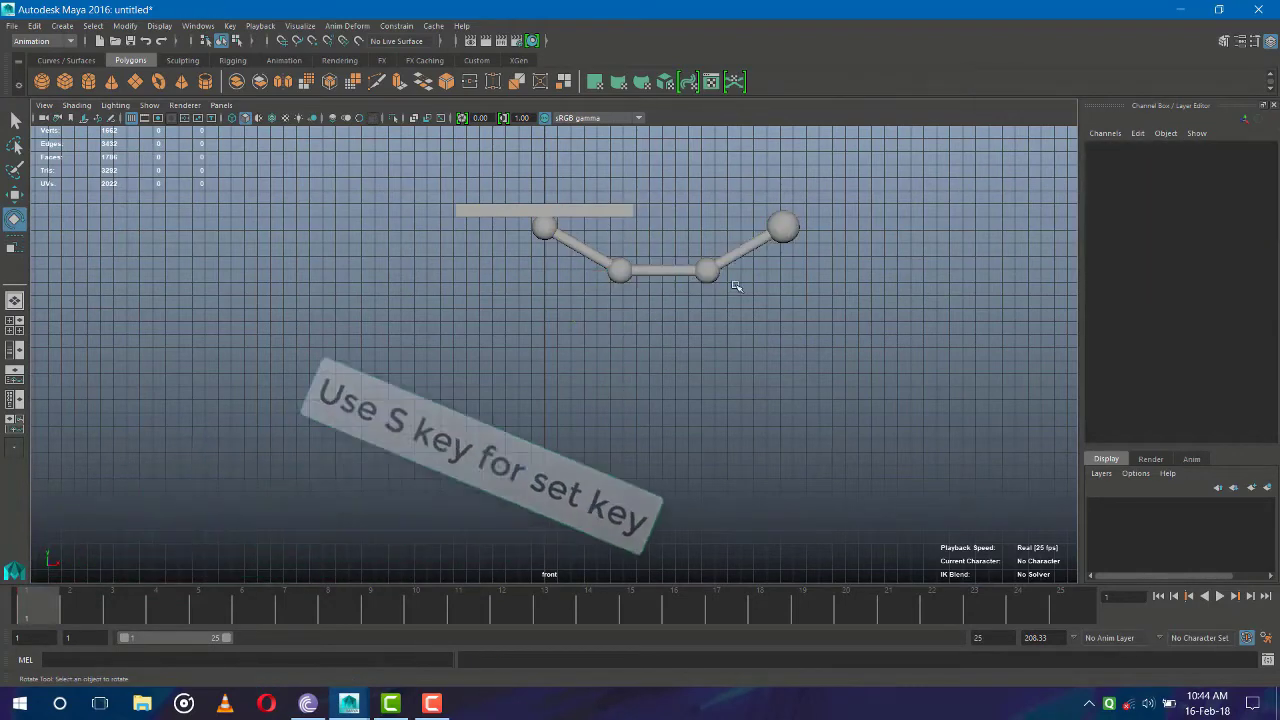
{"action": "left_click", "coordinate": [712, 275]}
{"action": "key", "text": "s"}
{"action": "left_click", "coordinate": [781, 258]}
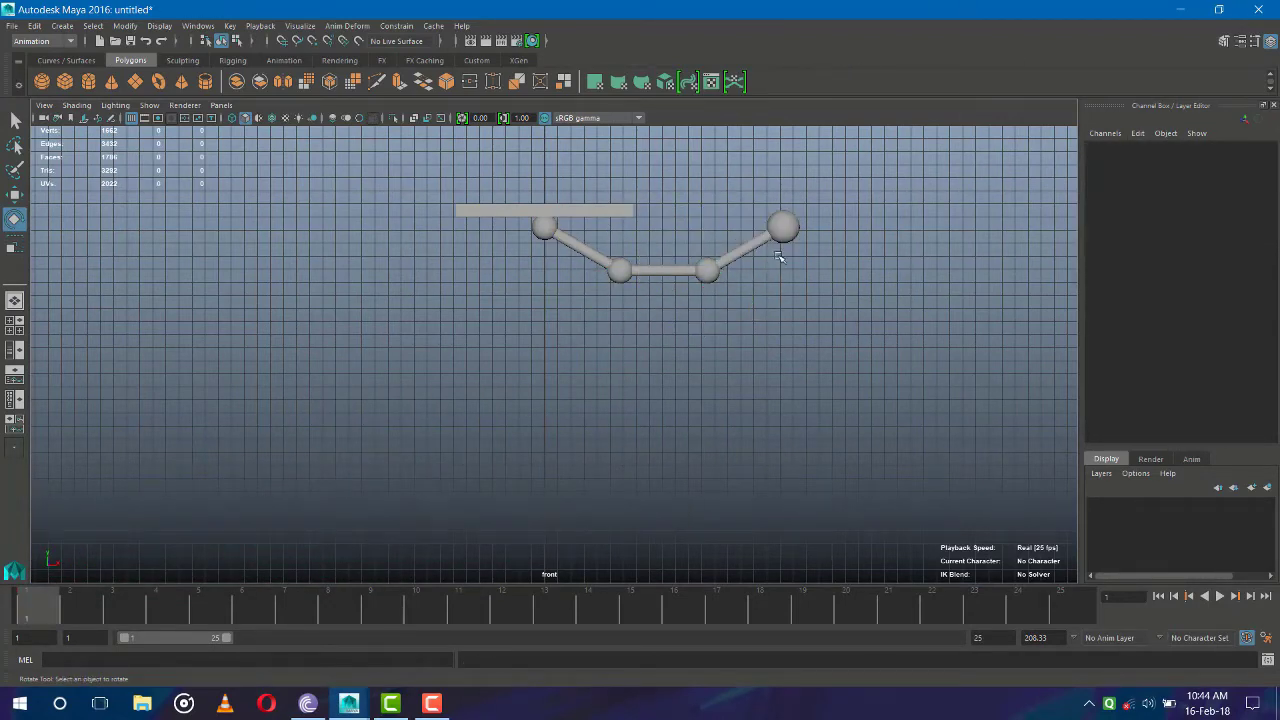
{"action": "left_click", "coordinate": [782, 230]}
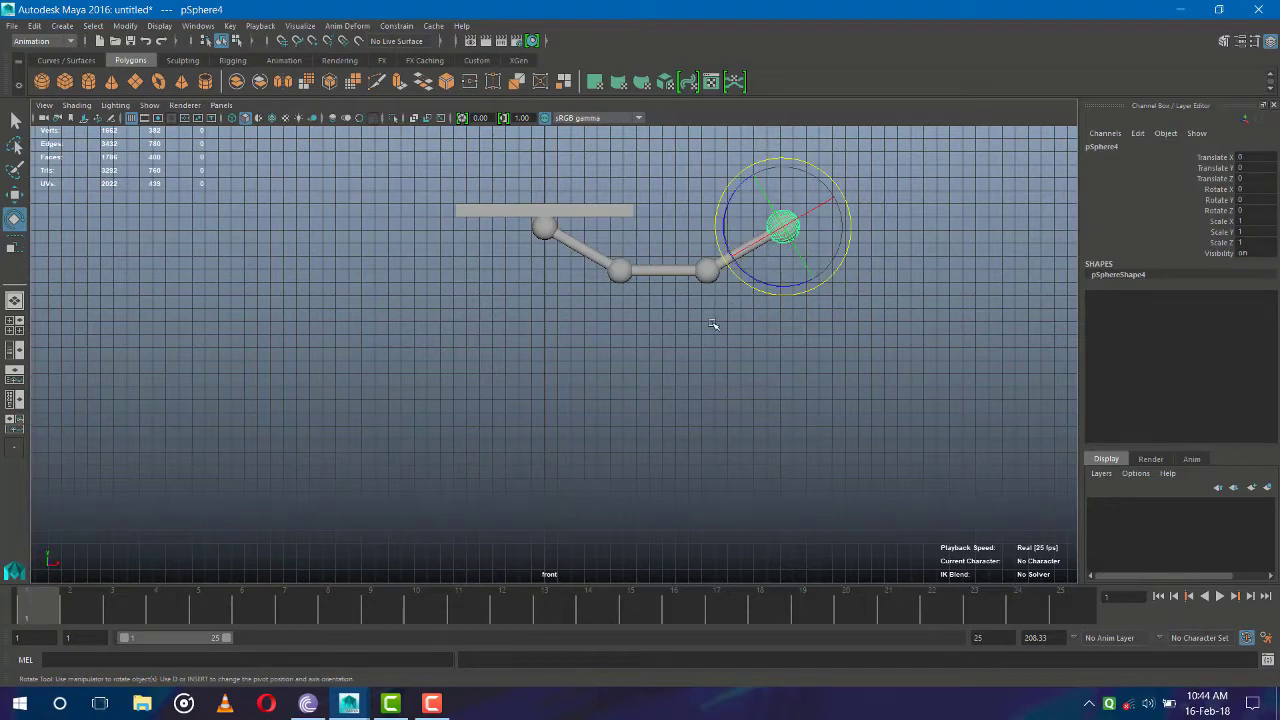
{"action": "key", "text": "s"}
{"action": "left_click", "coordinate": [705, 268]}
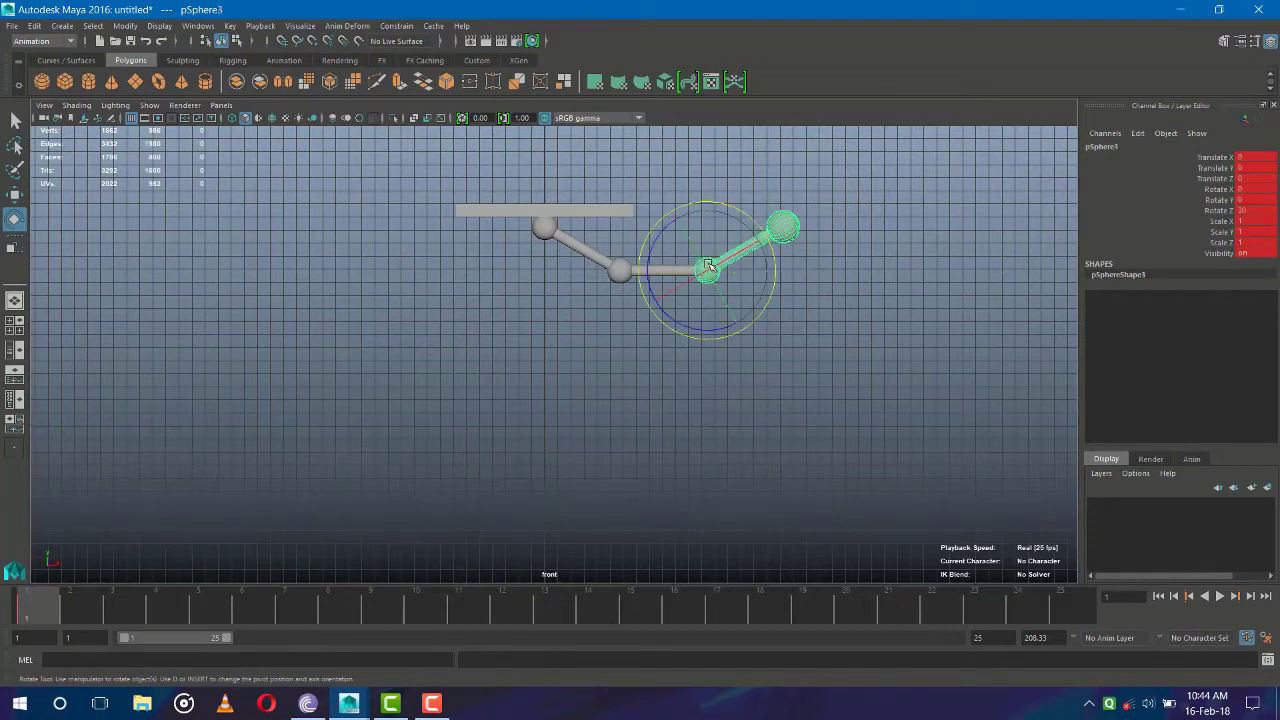
{"action": "left_click", "coordinate": [617, 270]}
{"action": "left_click", "coordinate": [538, 230]}
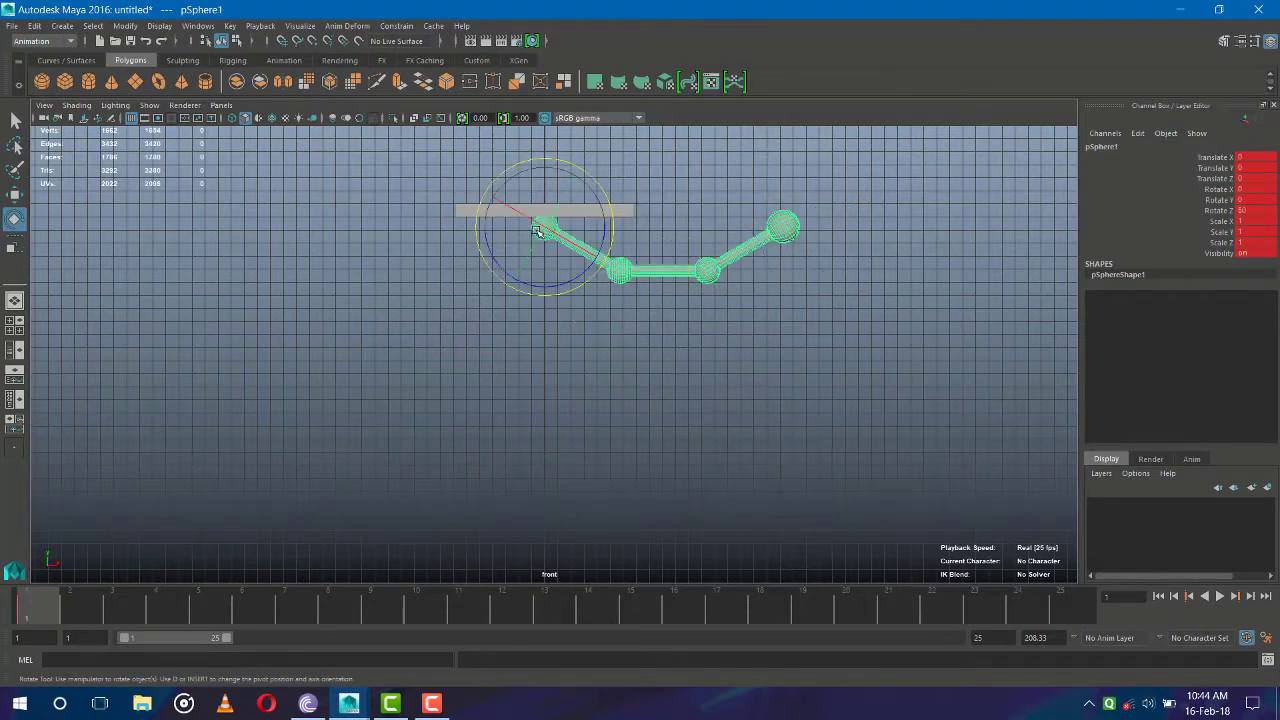
{"action": "left_click", "coordinate": [322, 420]}
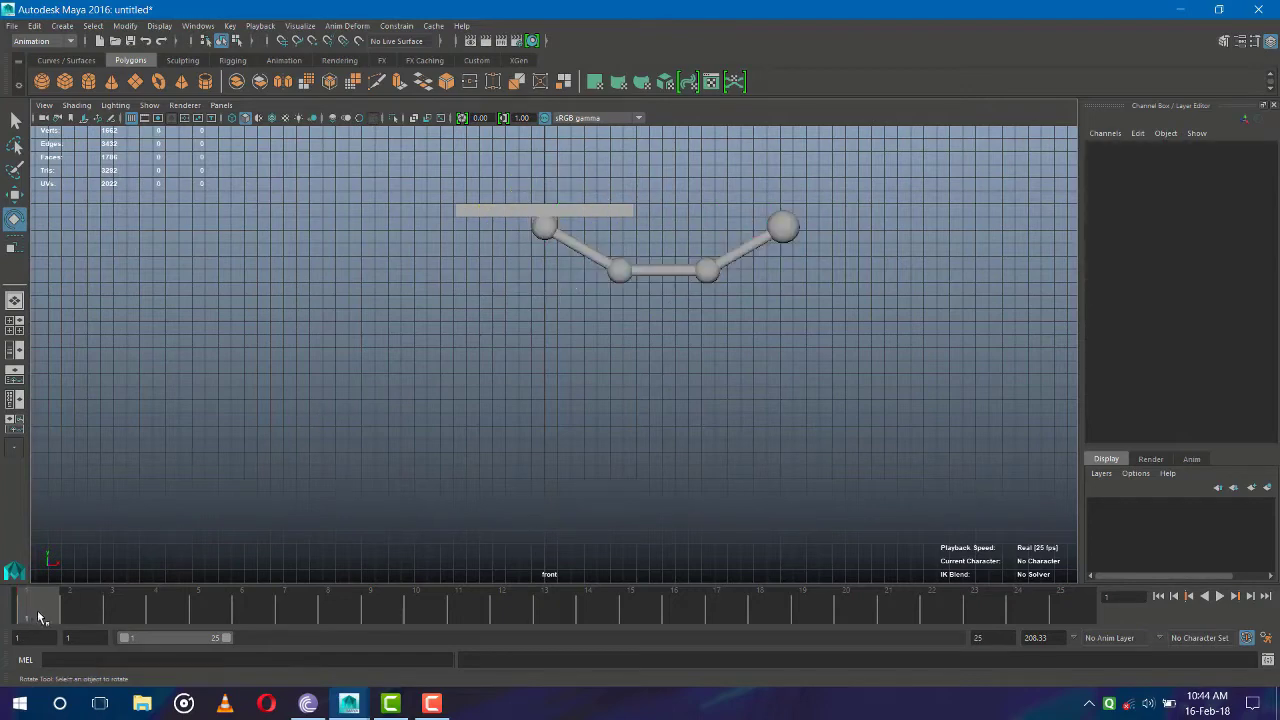
At frame 13, rotate pSphere1 on Z so the chain swings down-right
{"action": "left_click_drag", "start_coordinate": [38, 617], "coordinate": [158, 620]}
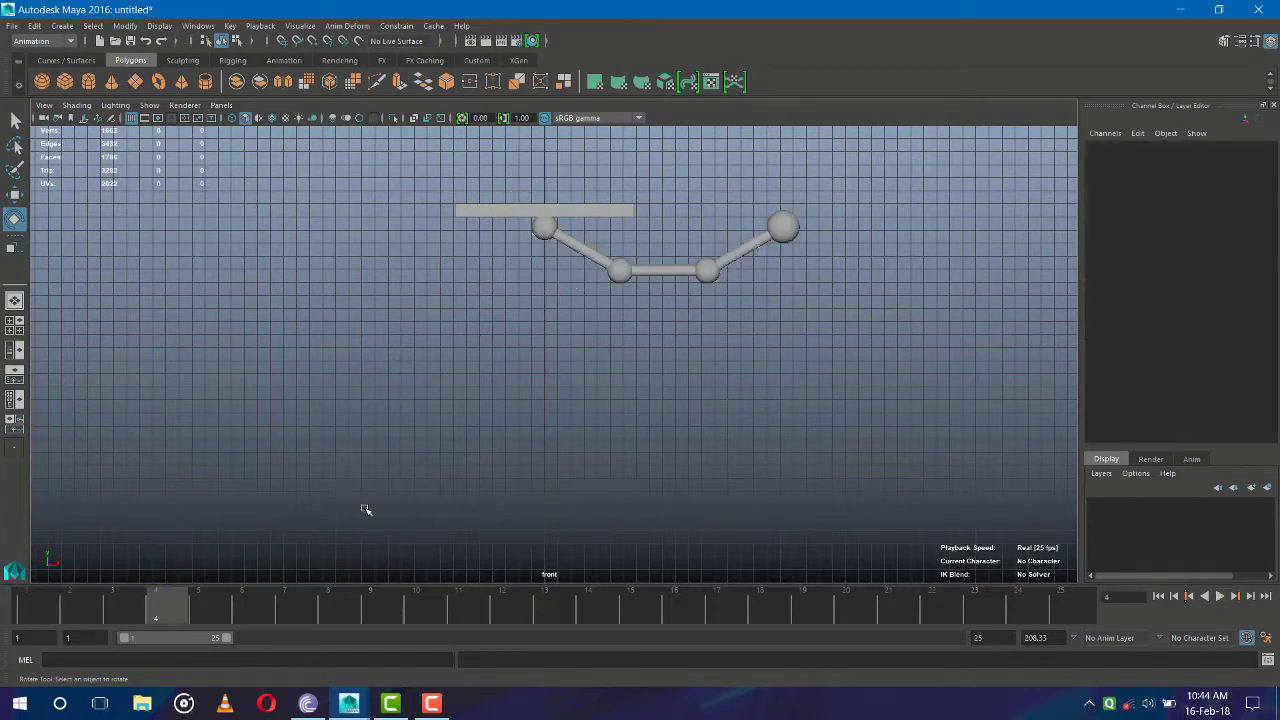
{"action": "left_click", "coordinate": [546, 231]}
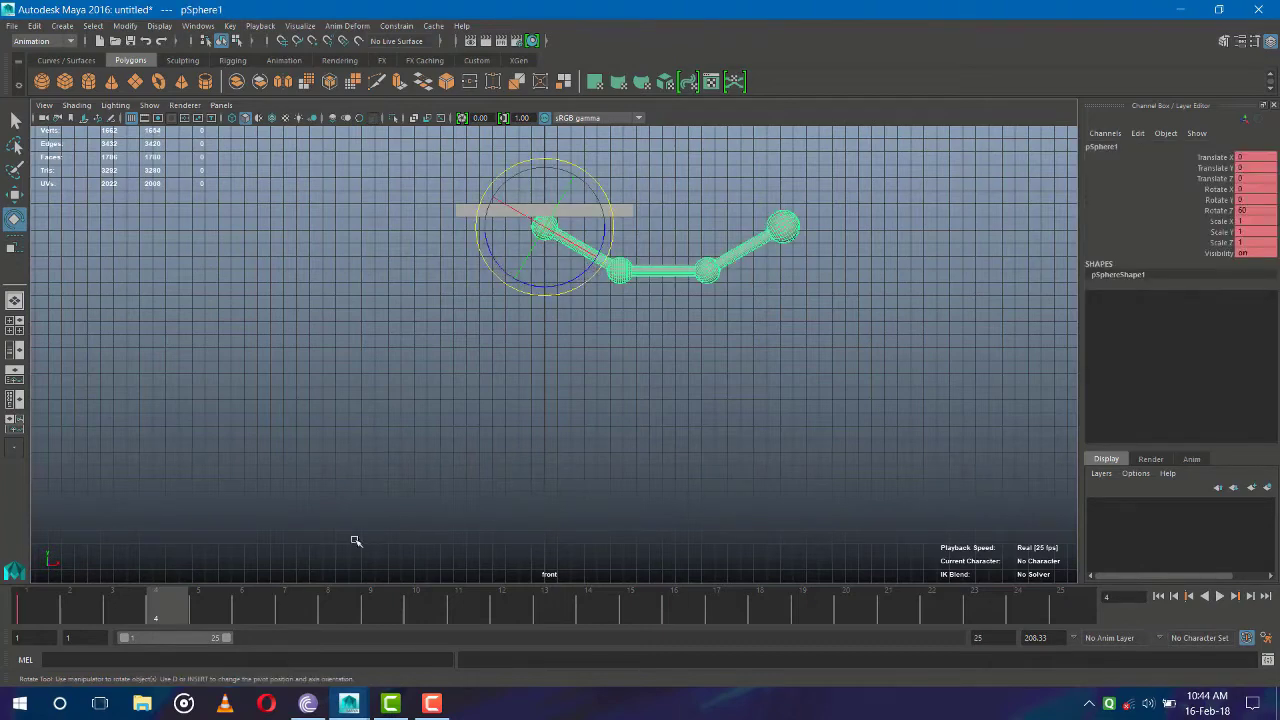
{"action": "left_click_drag", "start_coordinate": [157, 613], "coordinate": [542, 639]}
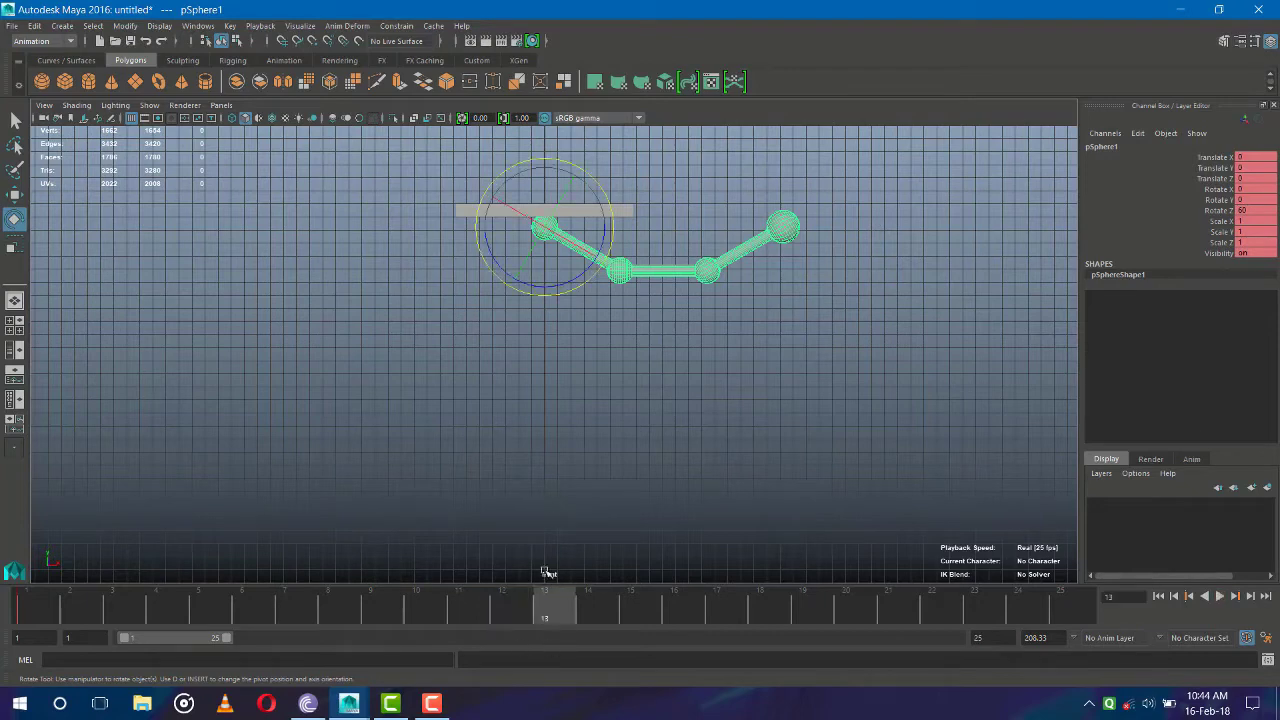
{"action": "mouse_move", "coordinate": [566, 290]}
{"action": "left_mouse_down"}
{"action": "mouse_move", "coordinate": [462, 307]}
{"action": "mouse_move", "coordinate": [551, 316]}
{"action": "left_mouse_up"}
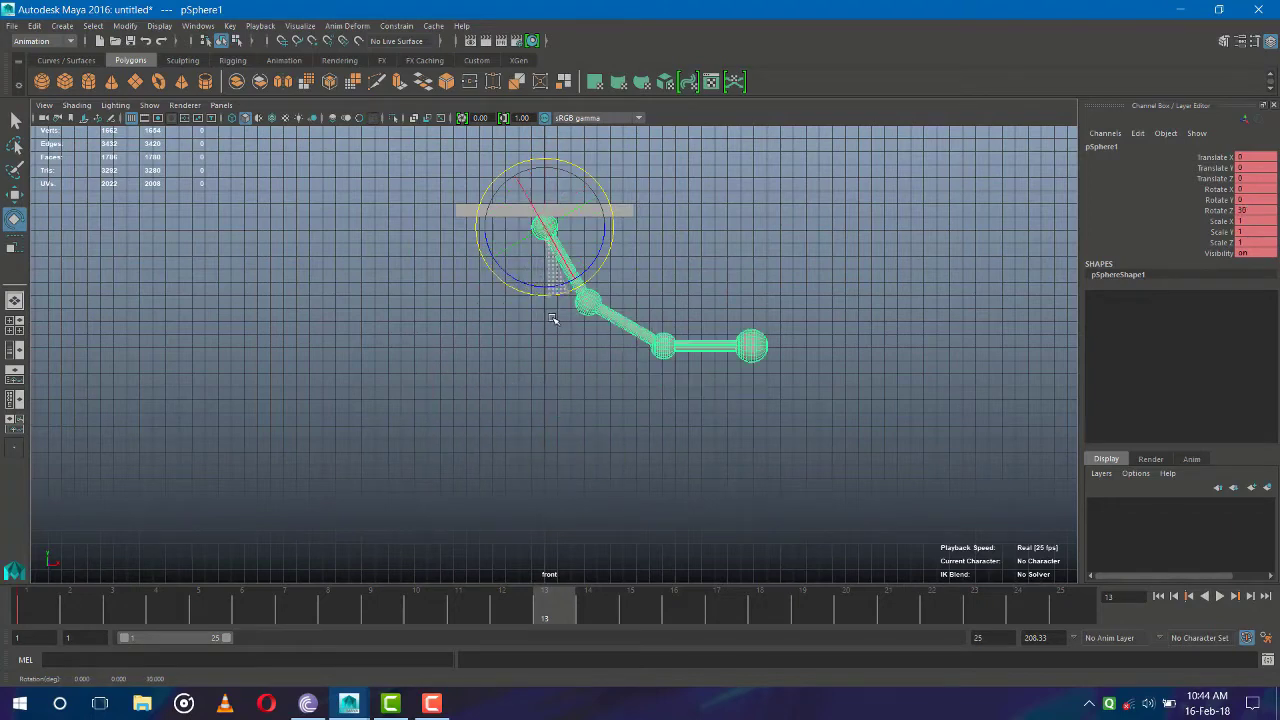
Copy the frame-1 keys and paste them at frame 13
{"action": "left_click", "coordinate": [40, 606]}
{"action": "right_click", "coordinate": [40, 606]}
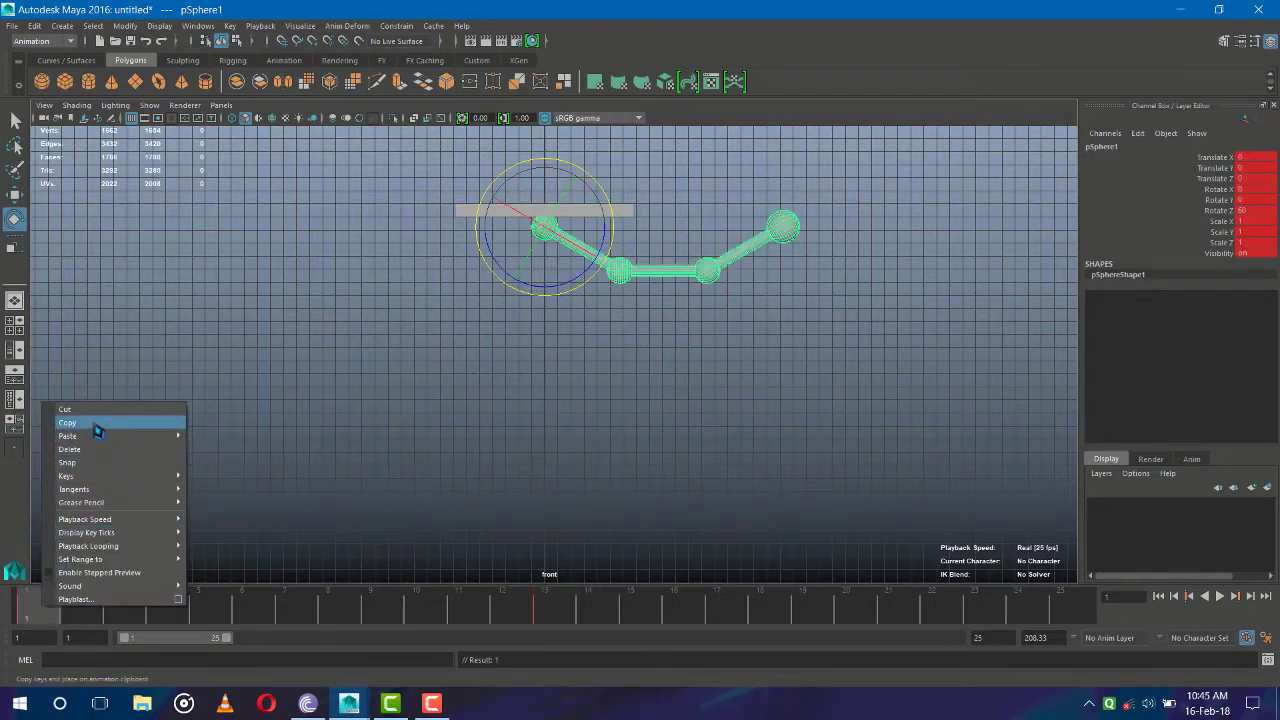
{"action": "left_click", "coordinate": [95, 423]}
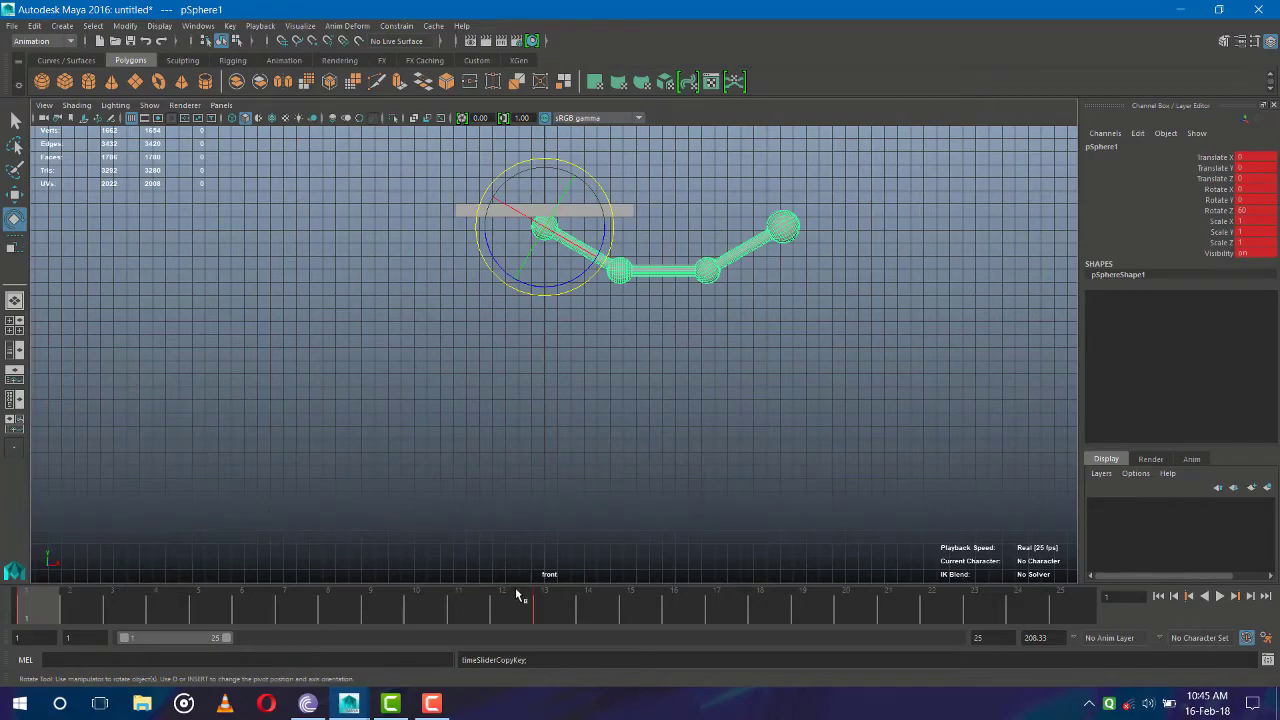
{"action": "left_click", "coordinate": [546, 611]}
{"action": "right_click", "coordinate": [546, 611]}
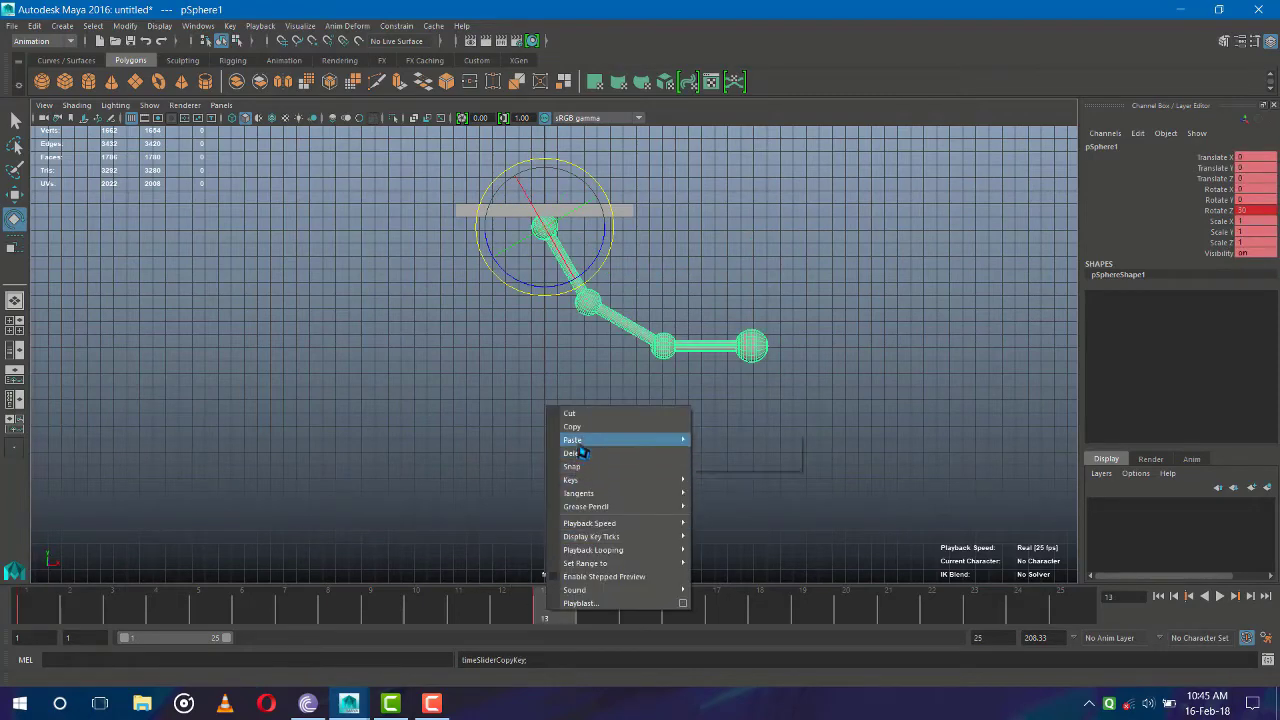
{"action": "mouse_move", "coordinate": [600, 440]}
{"action": "left_click", "coordinate": [730, 458]}
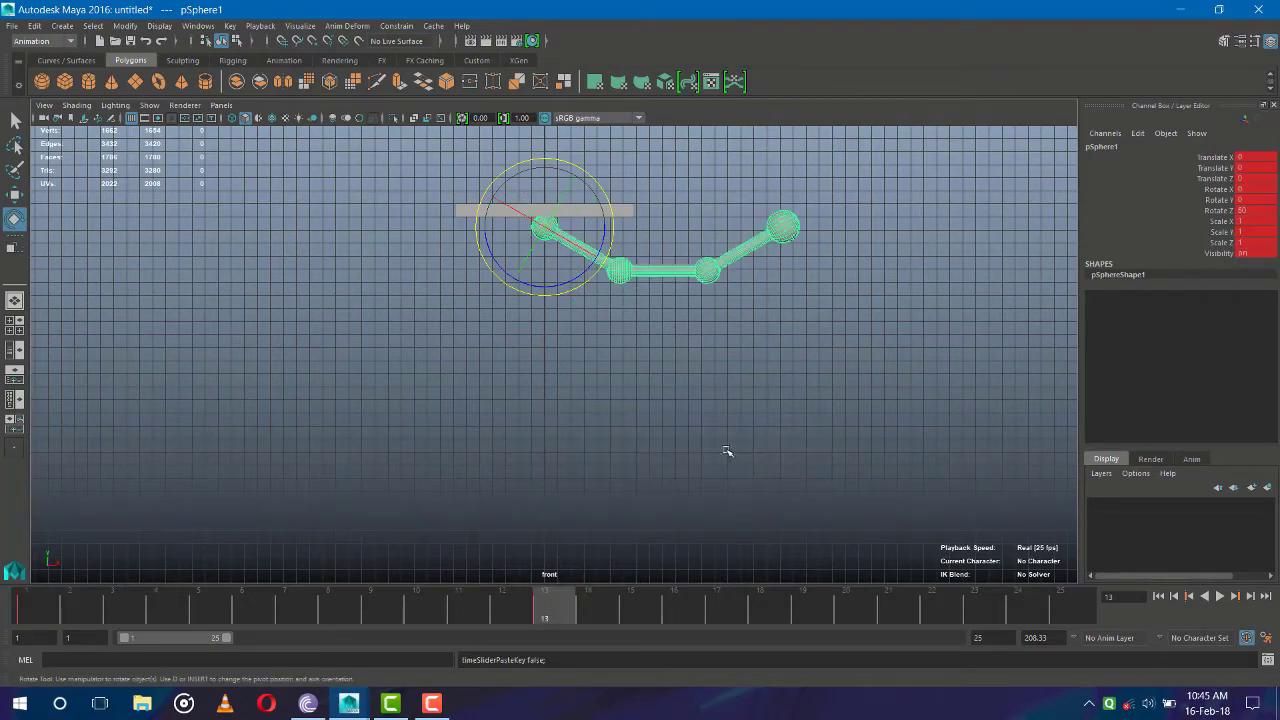
At frame 13, key the first sphere's Z rotation at -60 and re-key the second sphere's
{"action": "double_click", "coordinate": [1243, 212]}
{"action": "type", "text": "-60"}
{"action": "key", "text": "Return"}
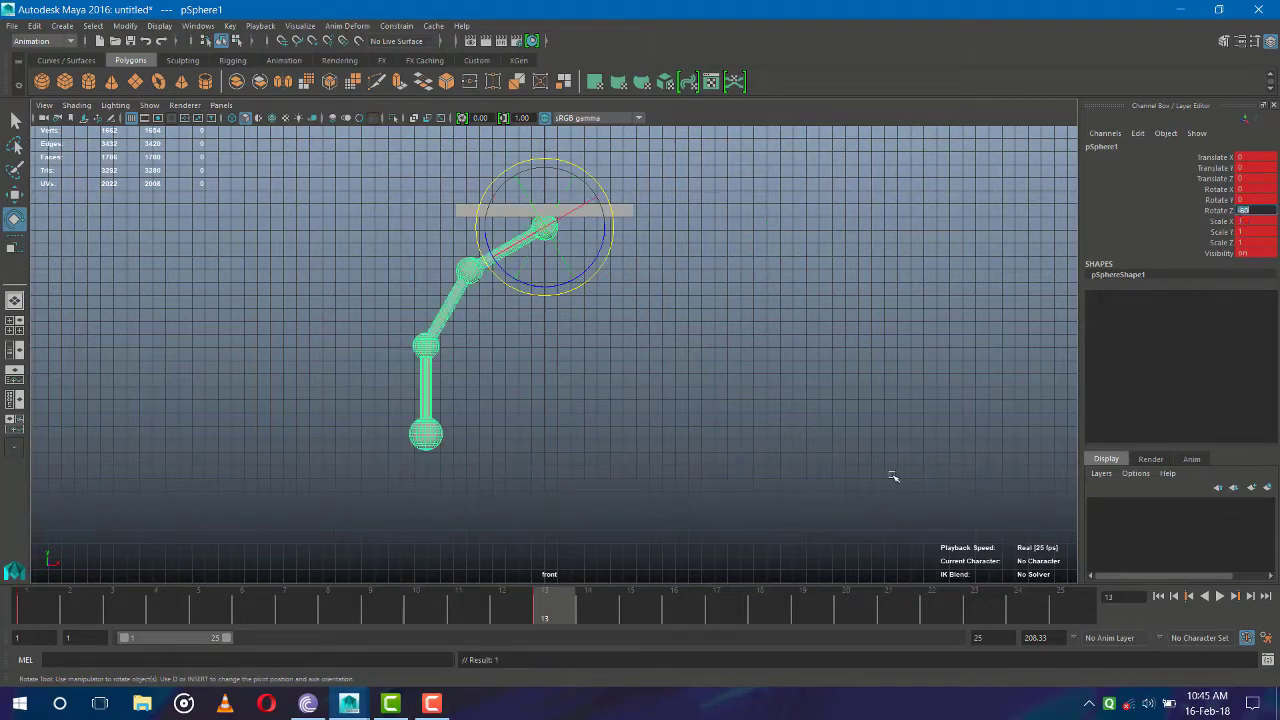
{"action": "left_click", "coordinate": [468, 274]}
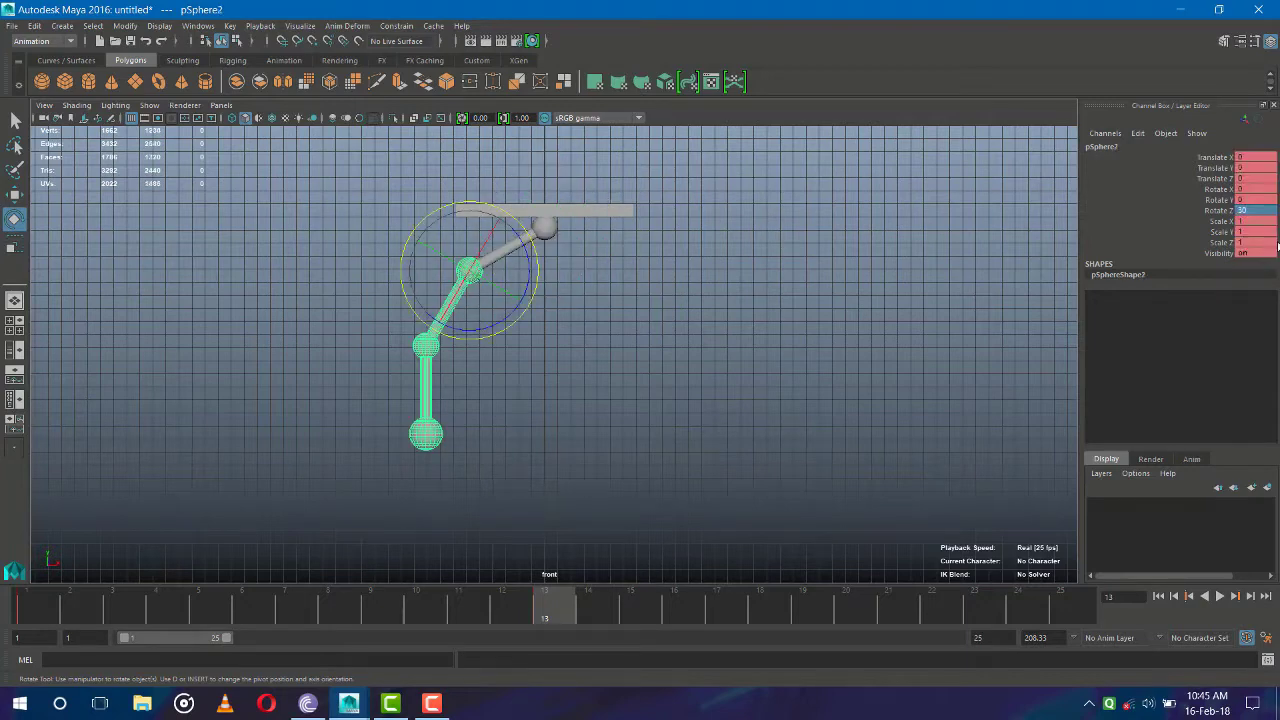
{"action": "double_click", "coordinate": [1243, 212]}
{"action": "type", "text": "90"}
{"action": "key", "text": "Return"}
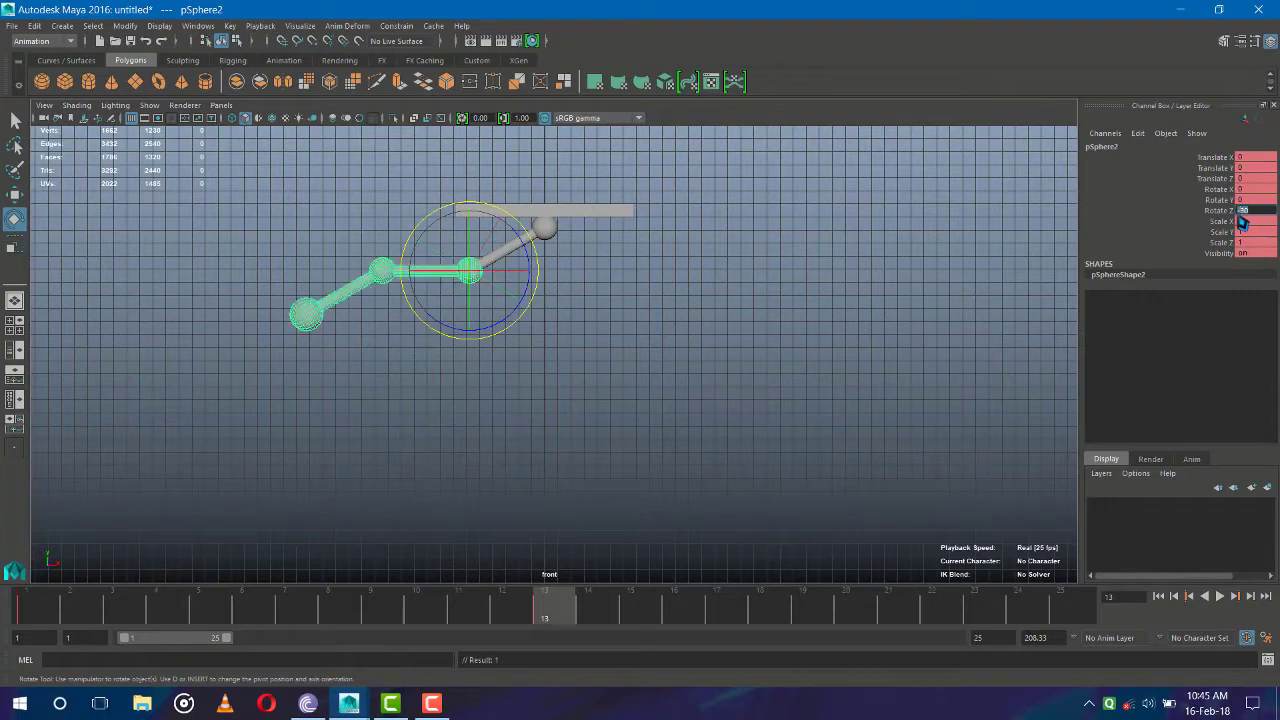
Set the third sphere's Z rotation to 30, then deselect
{"action": "left_click", "coordinate": [384, 274]}
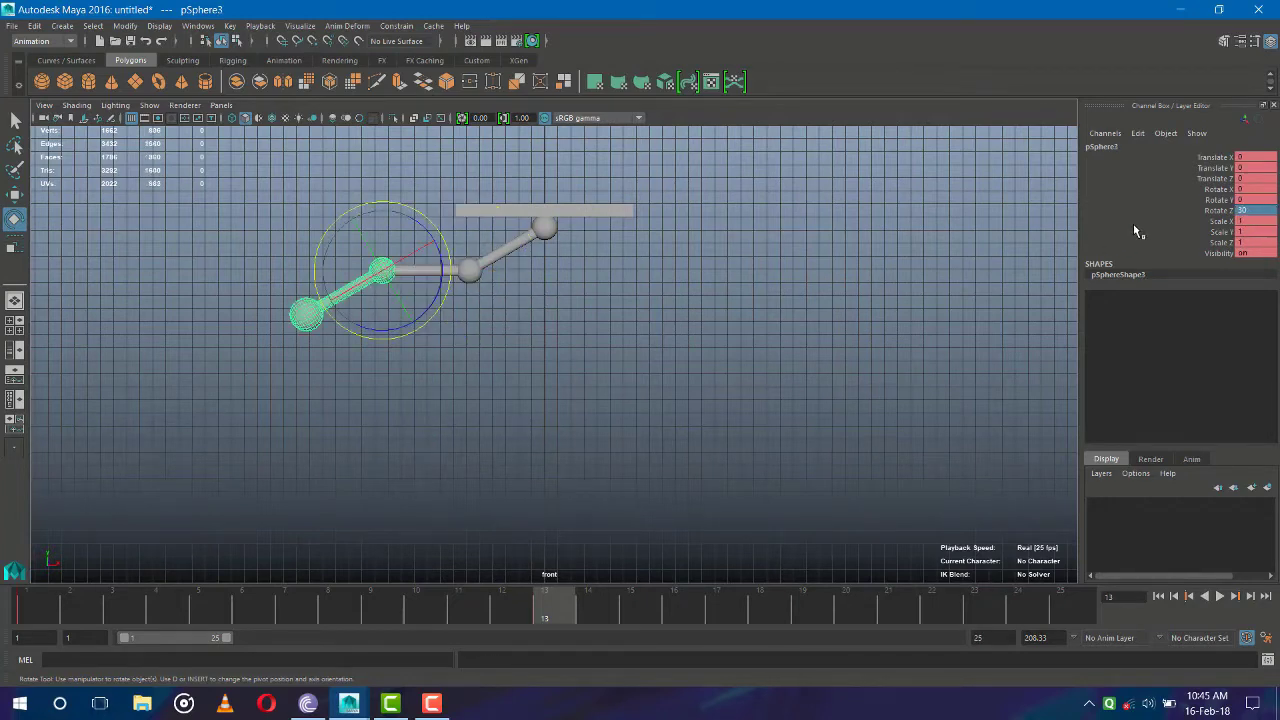
{"action": "double_click", "coordinate": [1241, 212]}
{"action": "type", "text": "30"}
{"action": "key", "text": "Return"}
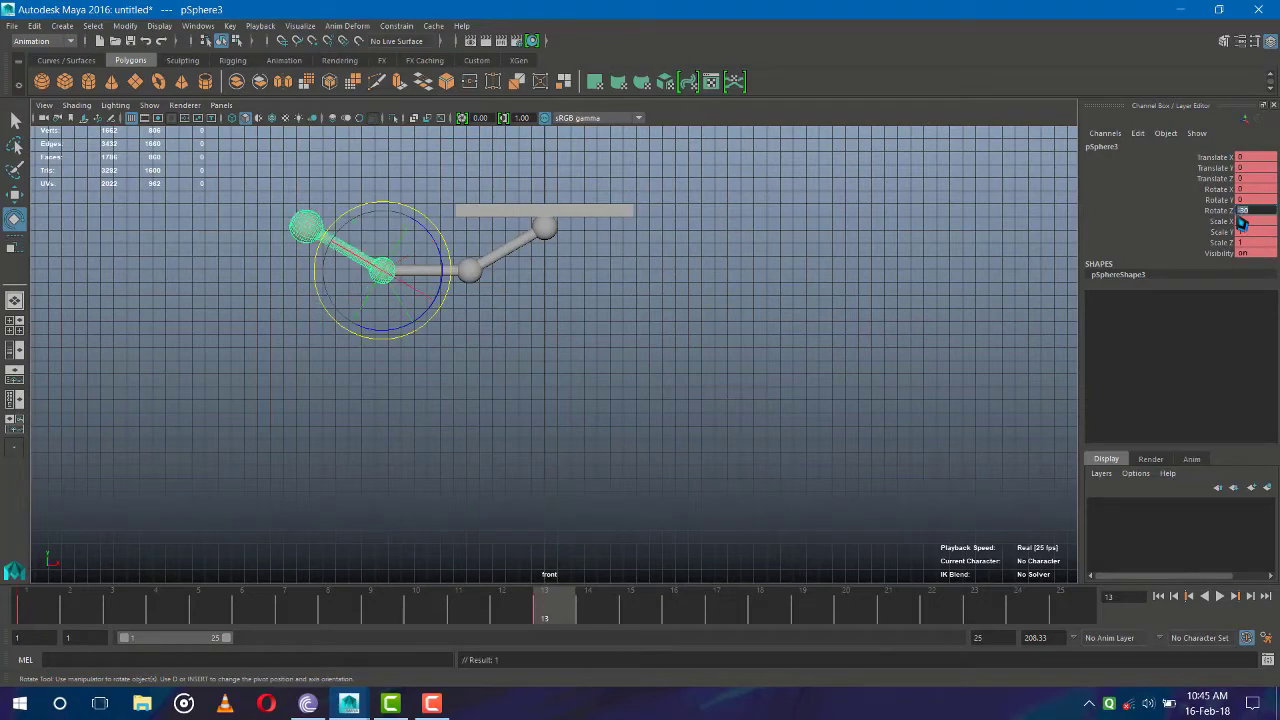
{"action": "left_click", "coordinate": [732, 346]}
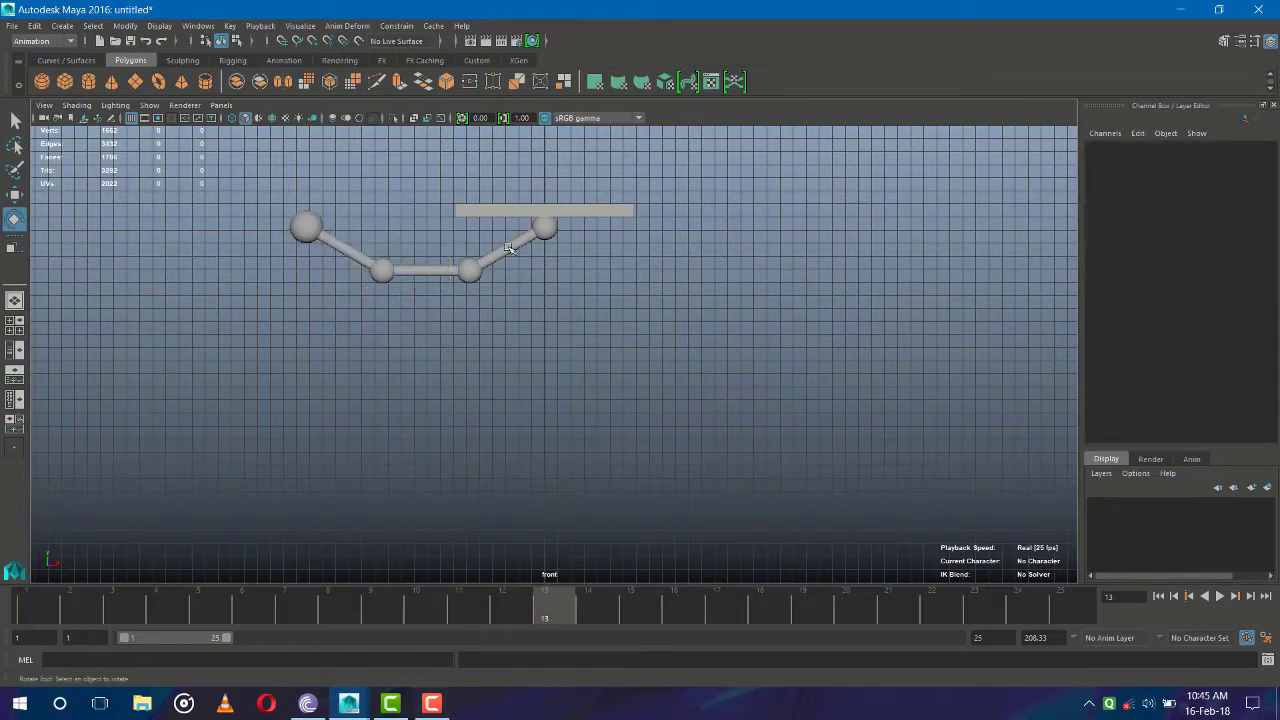
Copy the top sphere's frame-1 key and paste it at frame 25
{"action": "left_click", "coordinate": [548, 242]}
{"action": "left_click", "coordinate": [46, 612]}
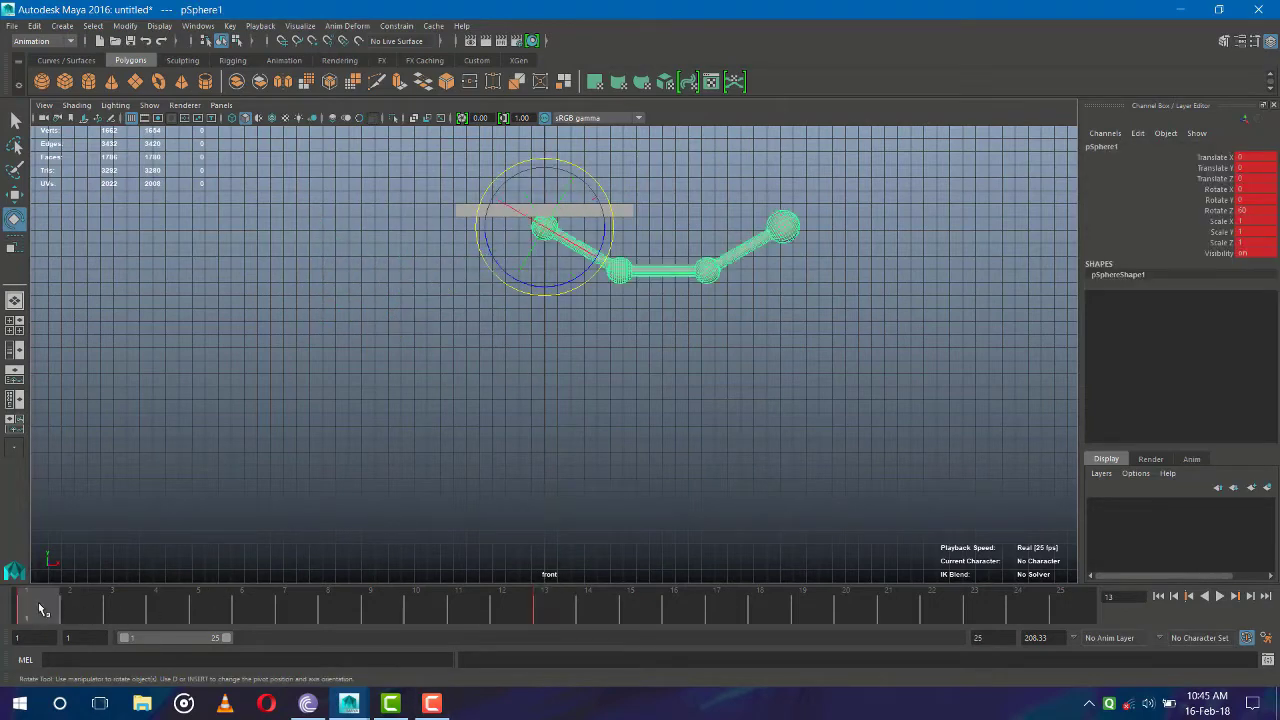
{"action": "right_click", "coordinate": [40, 612]}
{"action": "left_click", "coordinate": [115, 423]}
{"action": "left_click", "coordinate": [1062, 610]}
{"action": "right_click", "coordinate": [1068, 608]}
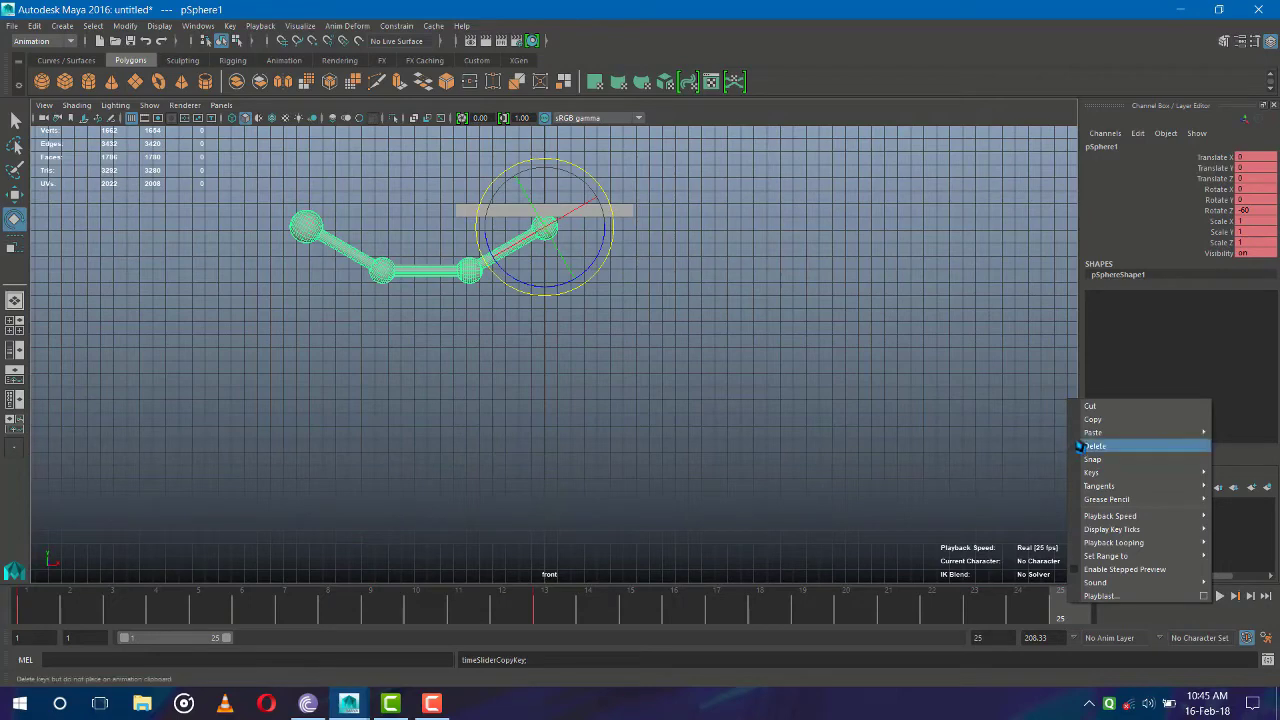
{"action": "mouse_move", "coordinate": [1140, 432]}
{"action": "left_click", "coordinate": [993, 443]}
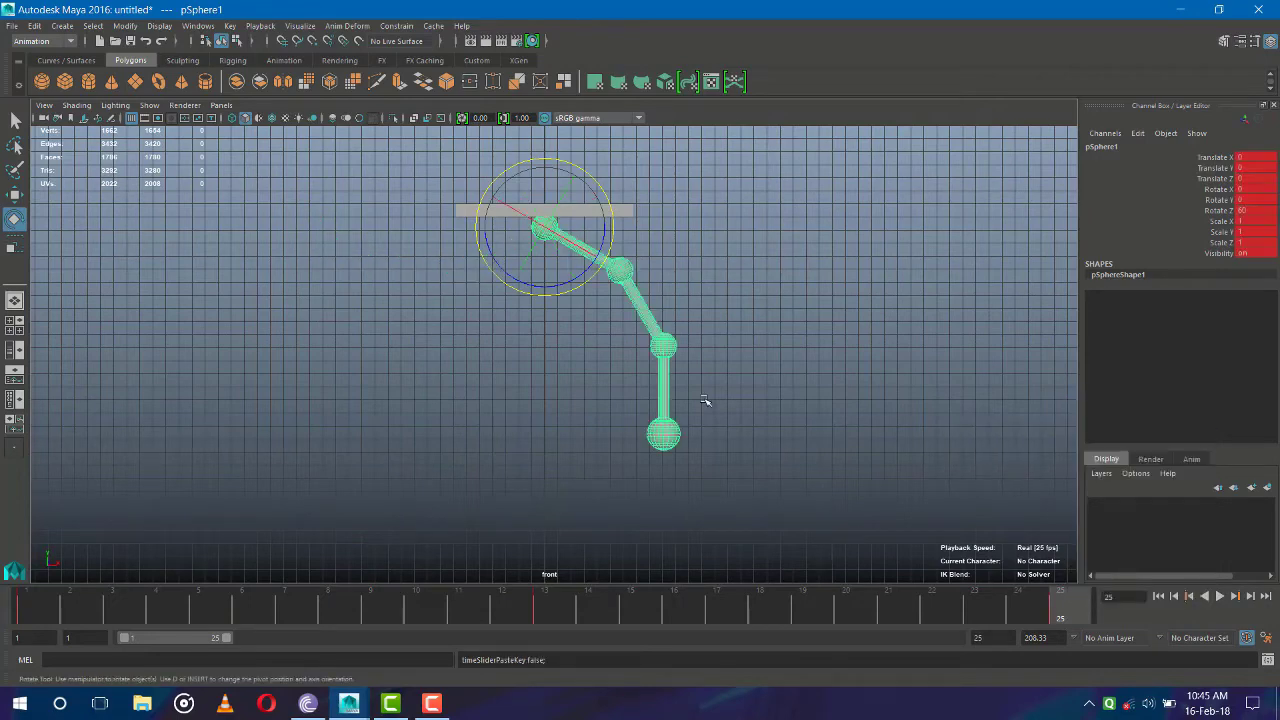
Copy the second sphere's key and paste it at frame 25
{"action": "left_click", "coordinate": [620, 272]}
{"action": "right_click", "coordinate": [46, 610]}
{"action": "left_click", "coordinate": [128, 428]}
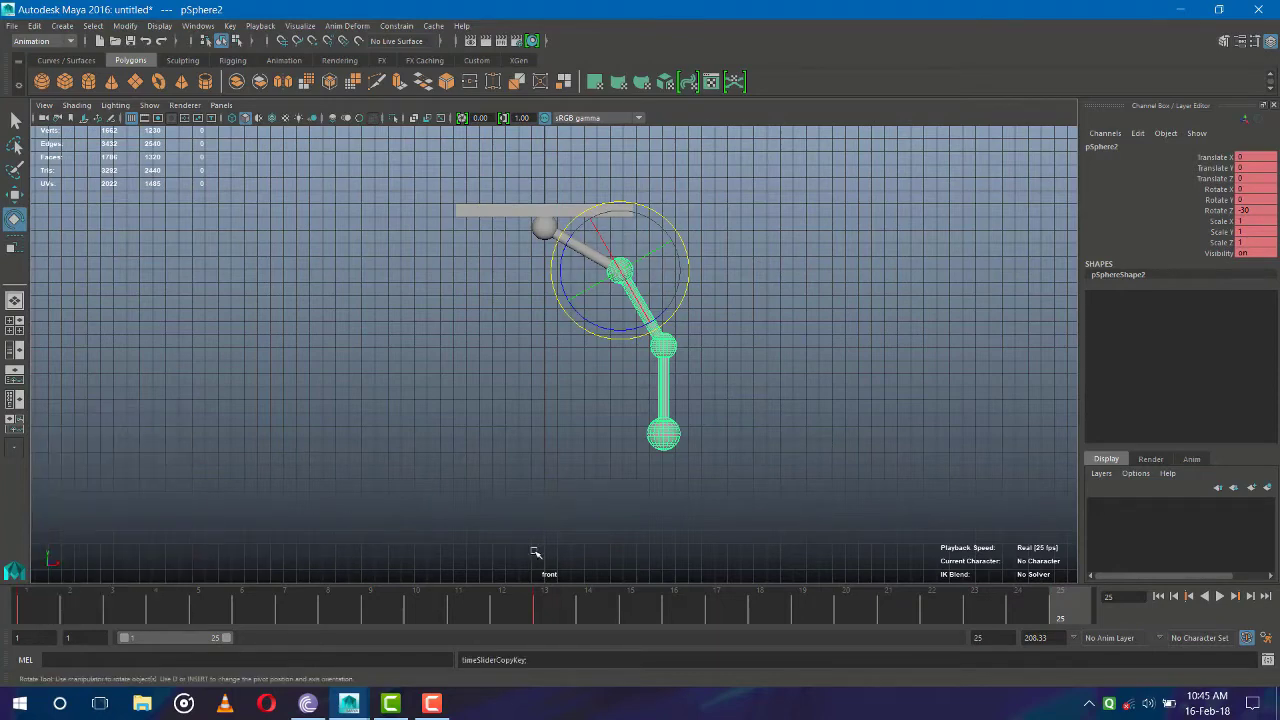
{"action": "right_click", "coordinate": [1065, 610]}
{"action": "mouse_move", "coordinate": [1089, 434]}
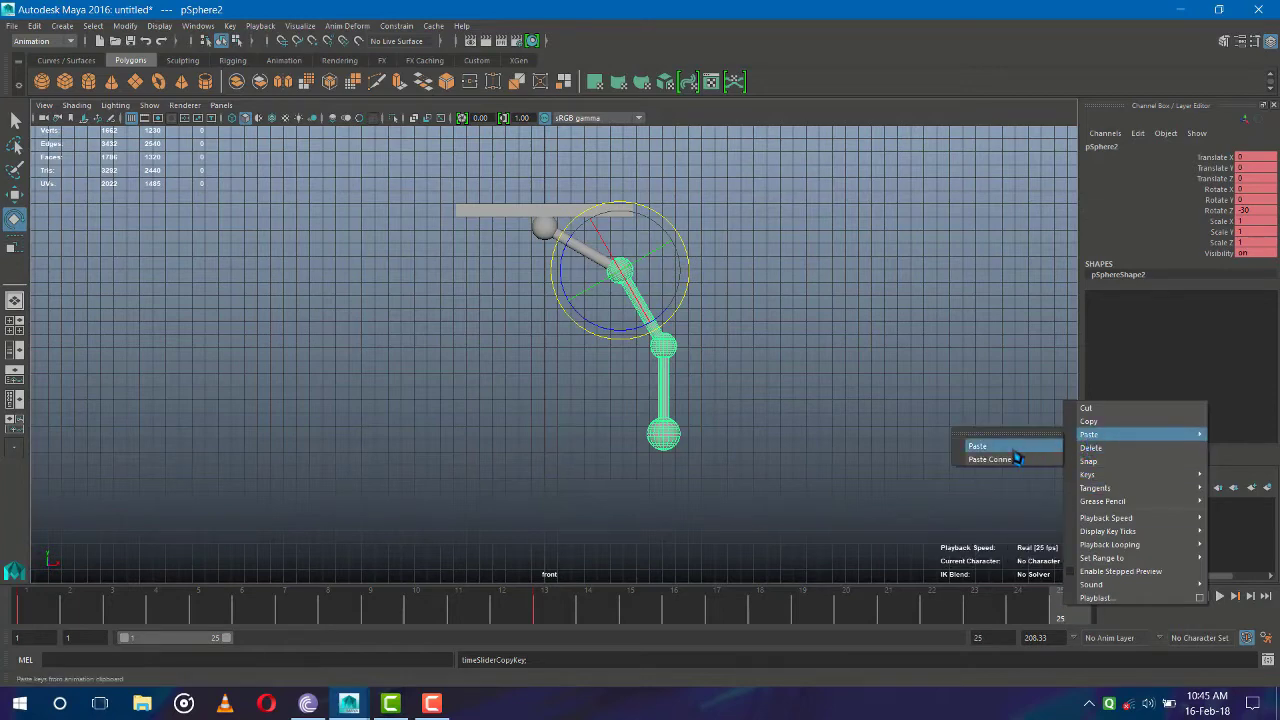
{"action": "left_click", "coordinate": [1014, 448]}
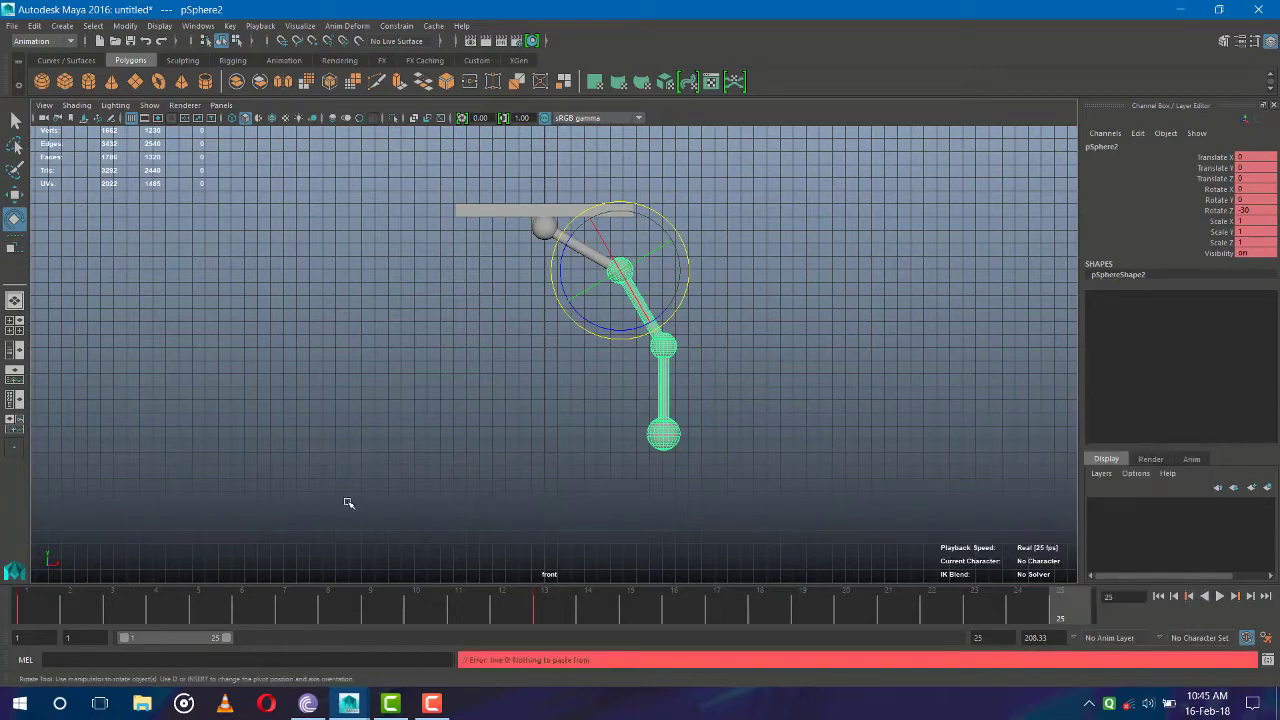
{"action": "right_click", "coordinate": [1063, 610]}
{"action": "mouse_move", "coordinate": [1088, 433]}
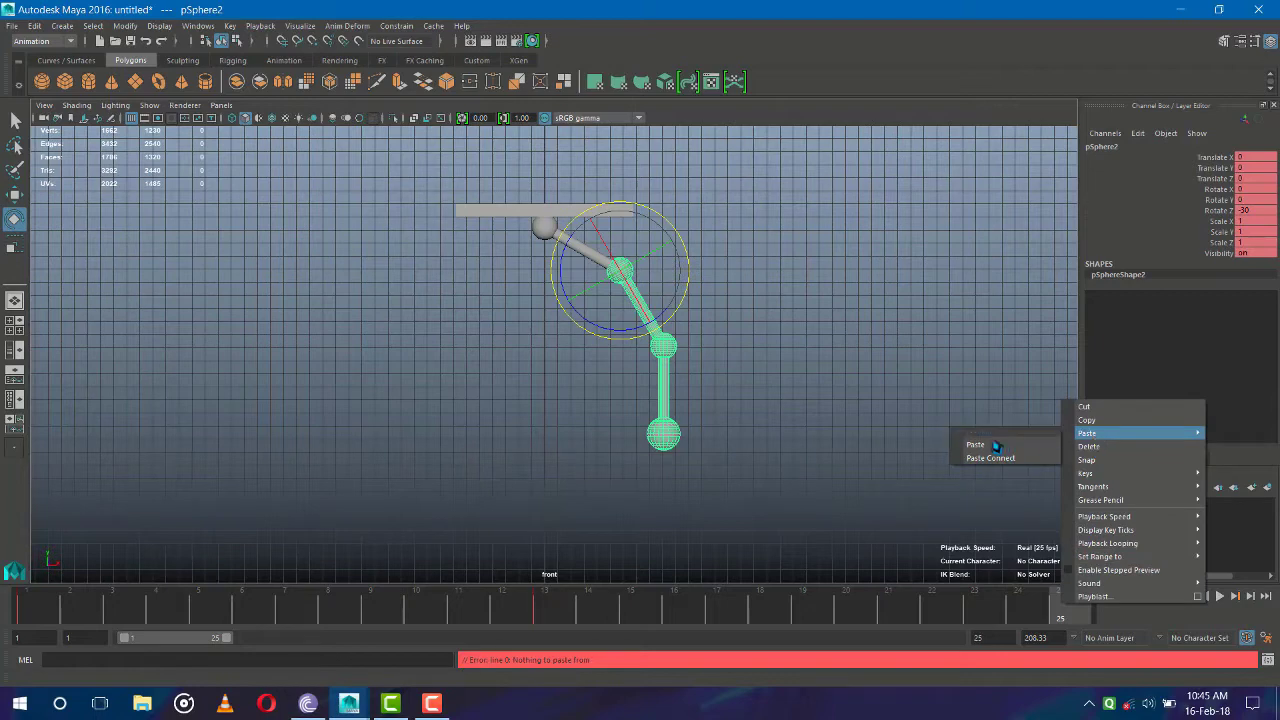
{"action": "left_click", "coordinate": [989, 450]}
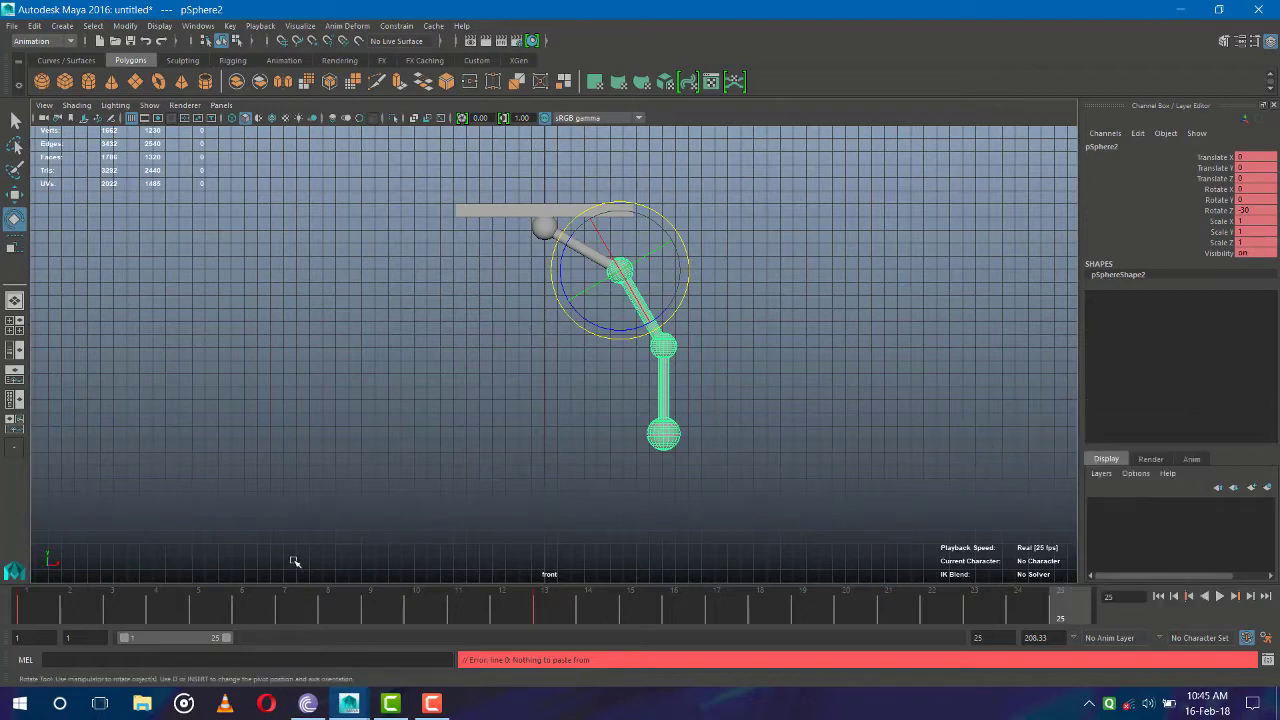
Scrub the animation from frame 1 to 25 to check the swing, then reselect the second sphere
{"action": "left_click", "coordinate": [40, 607]}
{"action": "right_click", "coordinate": [37, 616]}
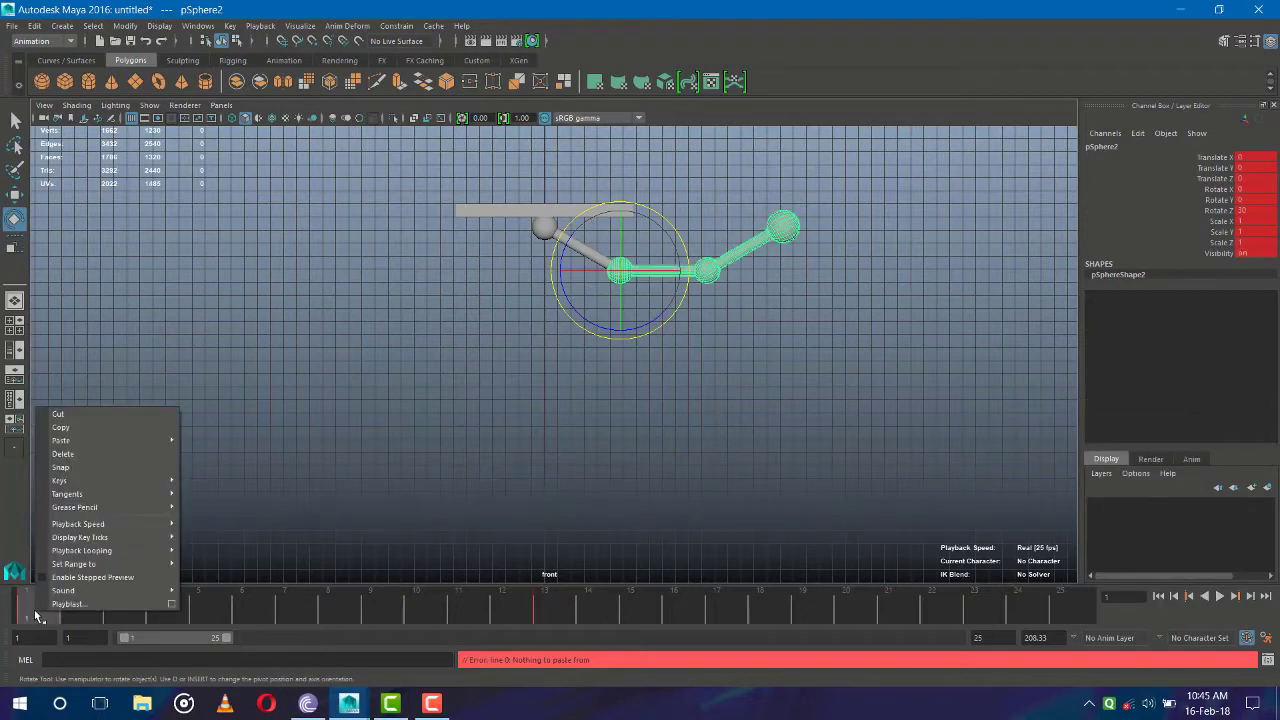
{"action": "left_click", "coordinate": [441, 434]}
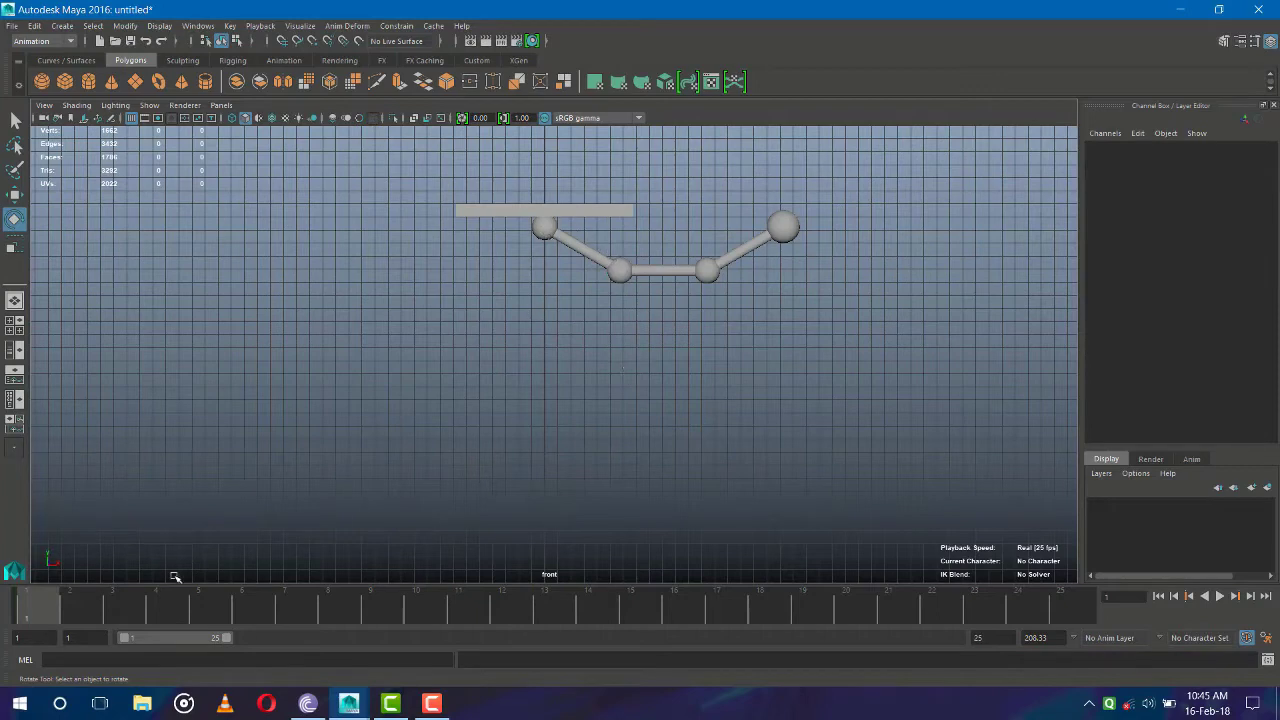
{"action": "left_click_drag", "start_coordinate": [43, 612], "coordinate": [1095, 620]}
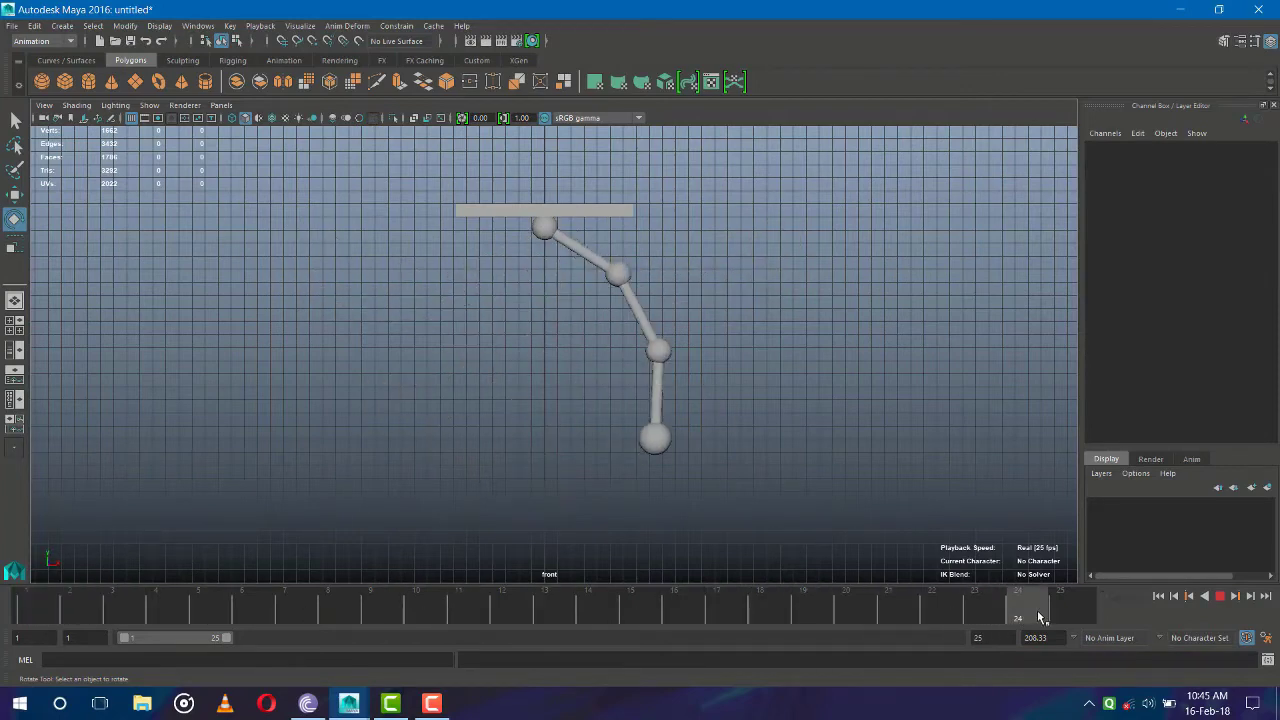
{"action": "left_click", "coordinate": [620, 272]}
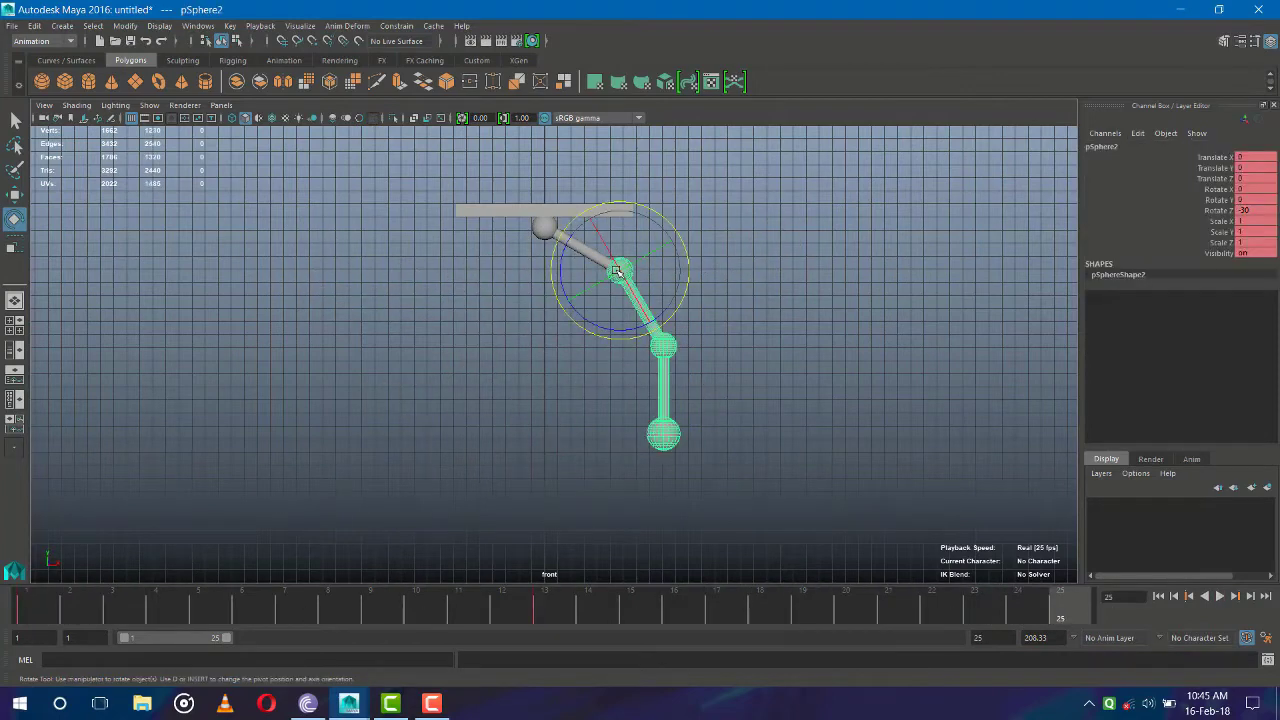
Paste the second sphere's frame-1 key at frame 25
{"action": "left_click", "coordinate": [29, 620]}
{"action": "right_click", "coordinate": [30, 620]}
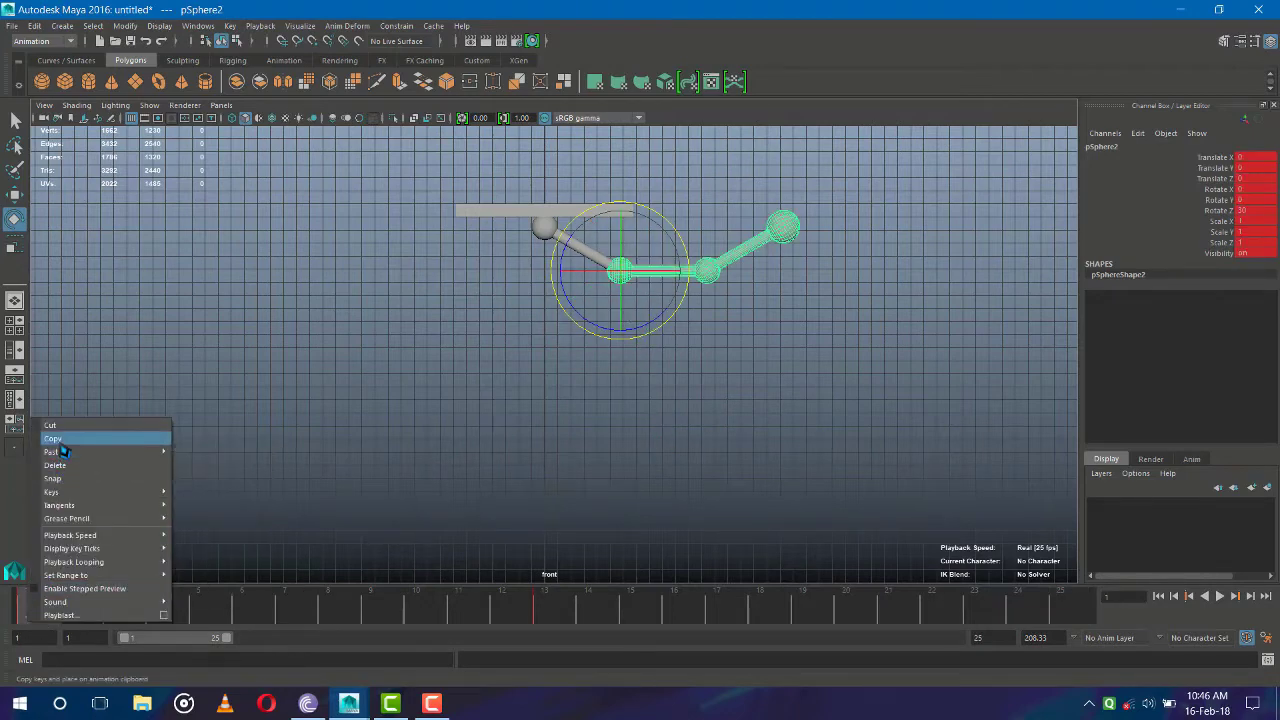
{"action": "left_click", "coordinate": [58, 440]}
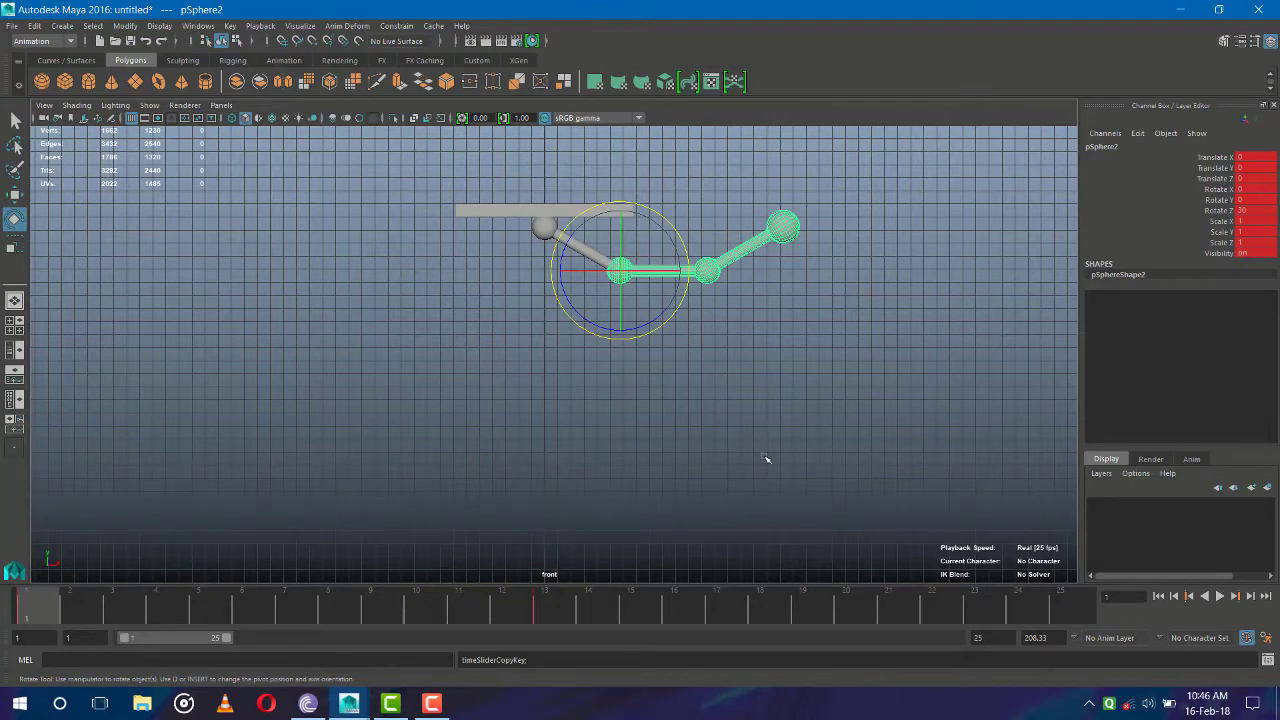
{"action": "left_click_drag", "start_coordinate": [600, 620], "coordinate": [1062, 614]}
{"action": "right_click", "coordinate": [1066, 612]}
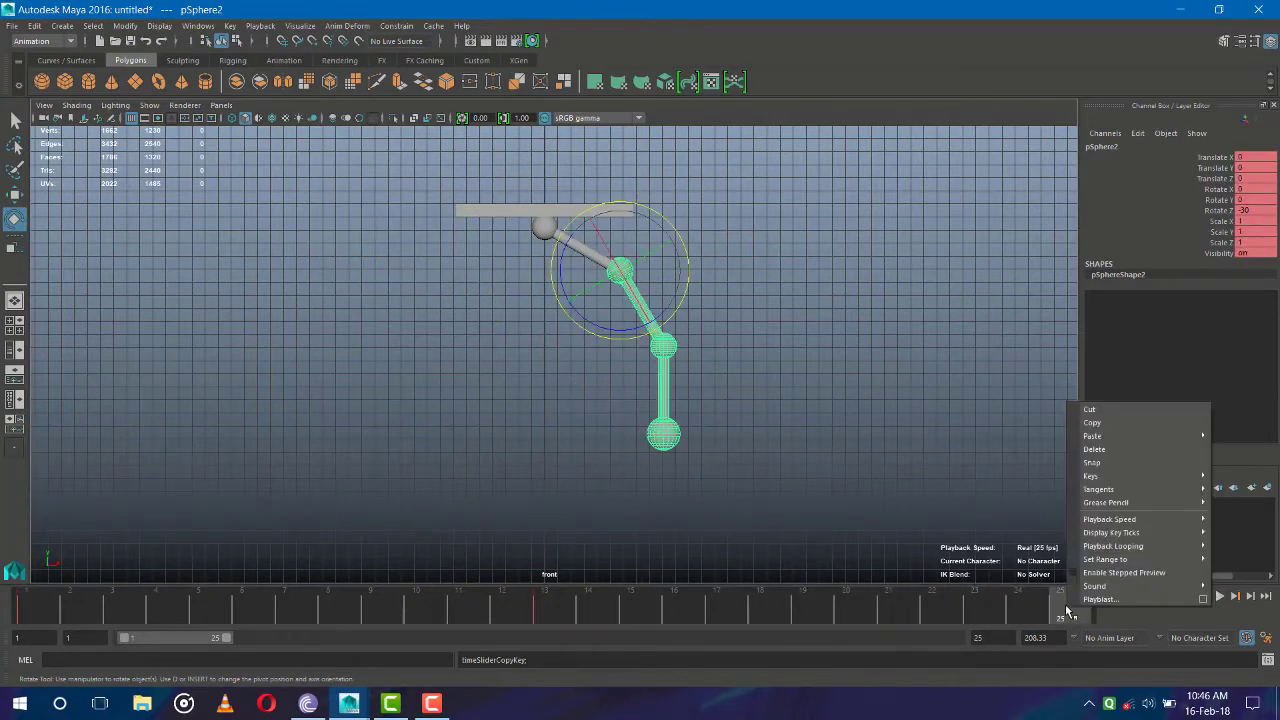
{"action": "mouse_move", "coordinate": [1093, 436]}
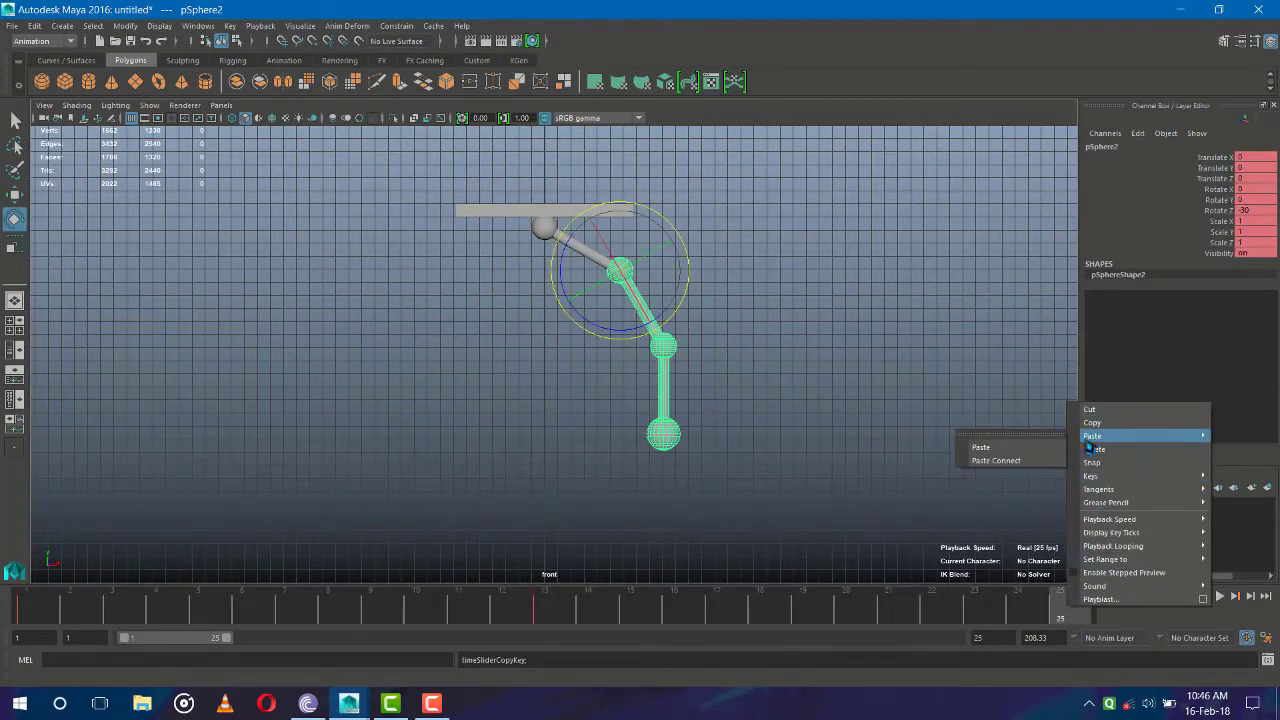
{"action": "left_click", "coordinate": [1028, 450]}
{"action": "left_click", "coordinate": [891, 466]}
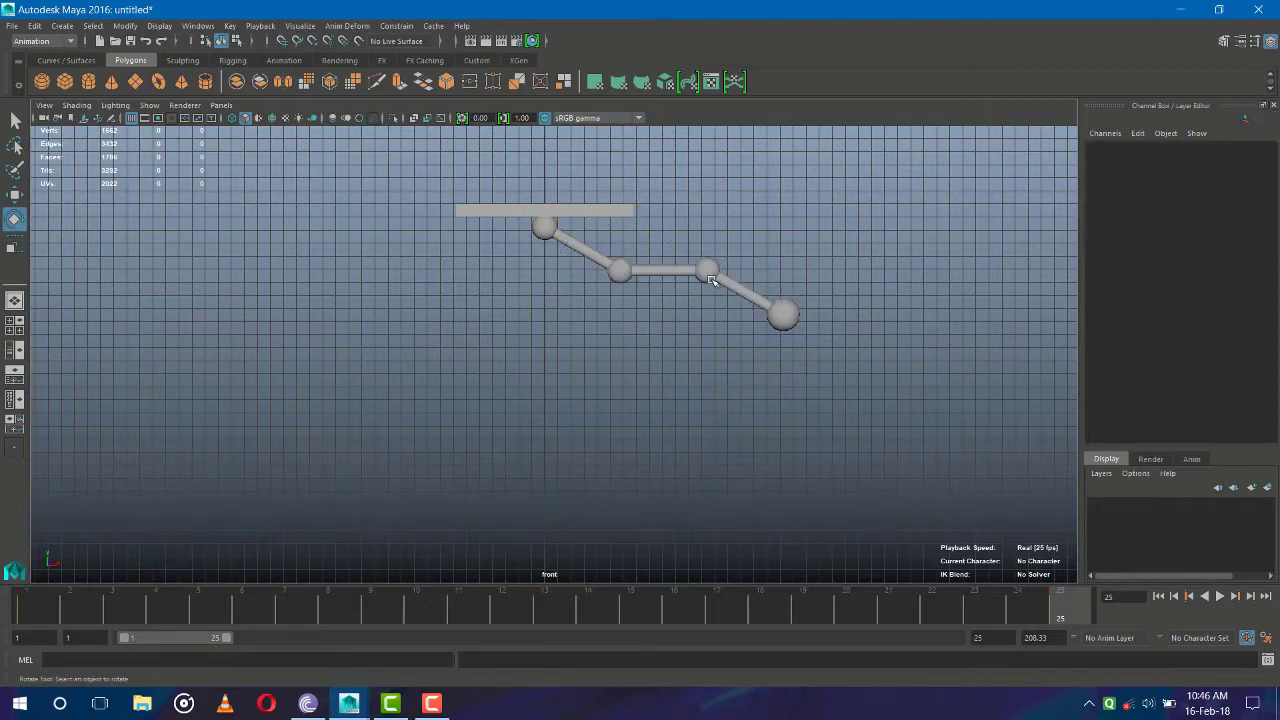
Paste the third sphere's frame-1 key at frame 25 and play back the swing
{"action": "left_click", "coordinate": [712, 280]}
{"action": "mouse_move", "coordinate": [860, 613]}
{"action": "left_mouse_down"}
{"action": "mouse_move", "coordinate": [47, 625]}
{"action": "mouse_move", "coordinate": [40, 614]}
{"action": "left_mouse_up"}
{"action": "right_click", "coordinate": [38, 614]}
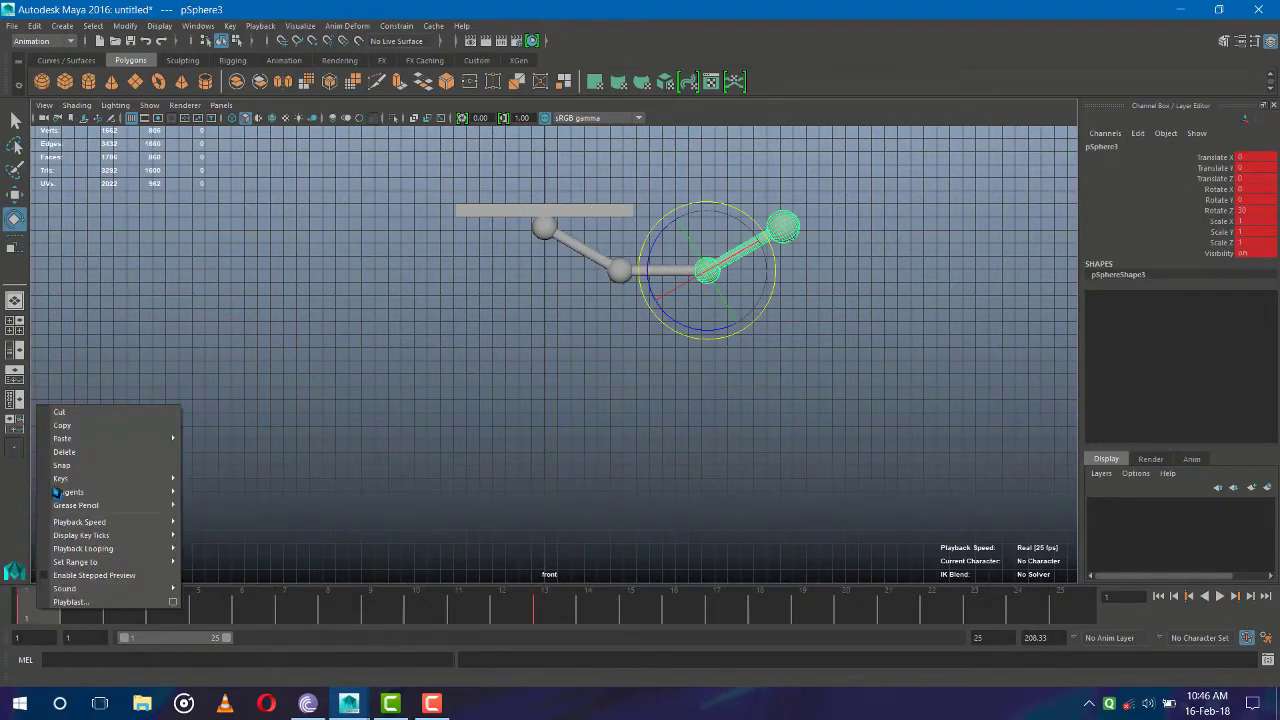
{"action": "left_click", "coordinate": [64, 426]}
{"action": "key", "text": "alt+v"}
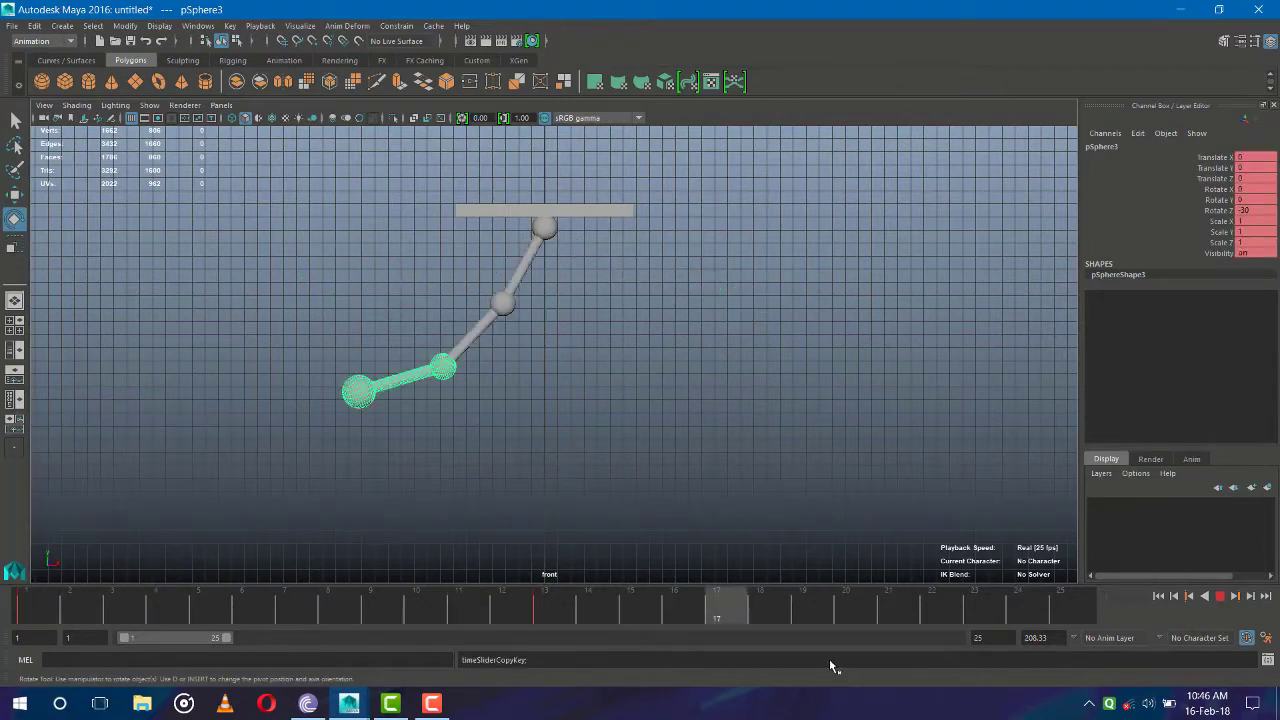
{"action": "key", "text": "Escape"}
{"action": "right_click", "coordinate": [1072, 614]}
{"action": "mouse_move", "coordinate": [1096, 439]}
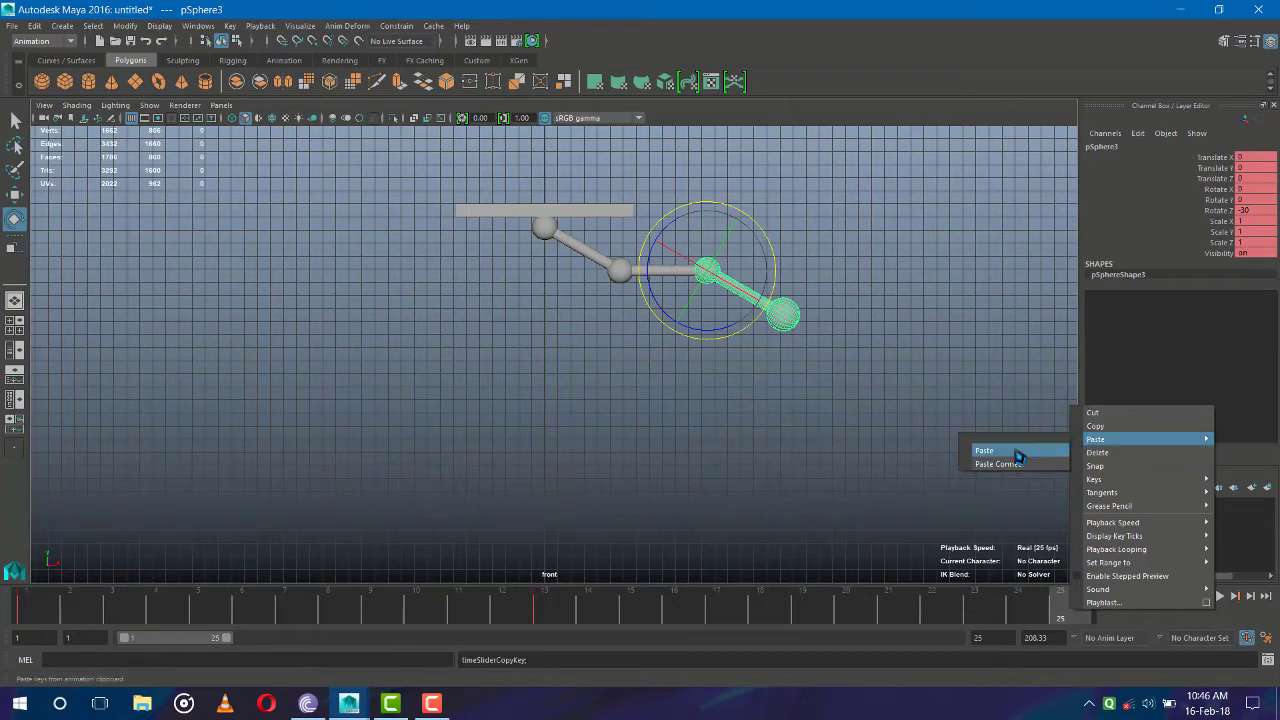
{"action": "left_click", "coordinate": [1018, 456]}
{"action": "left_click", "coordinate": [994, 513]}
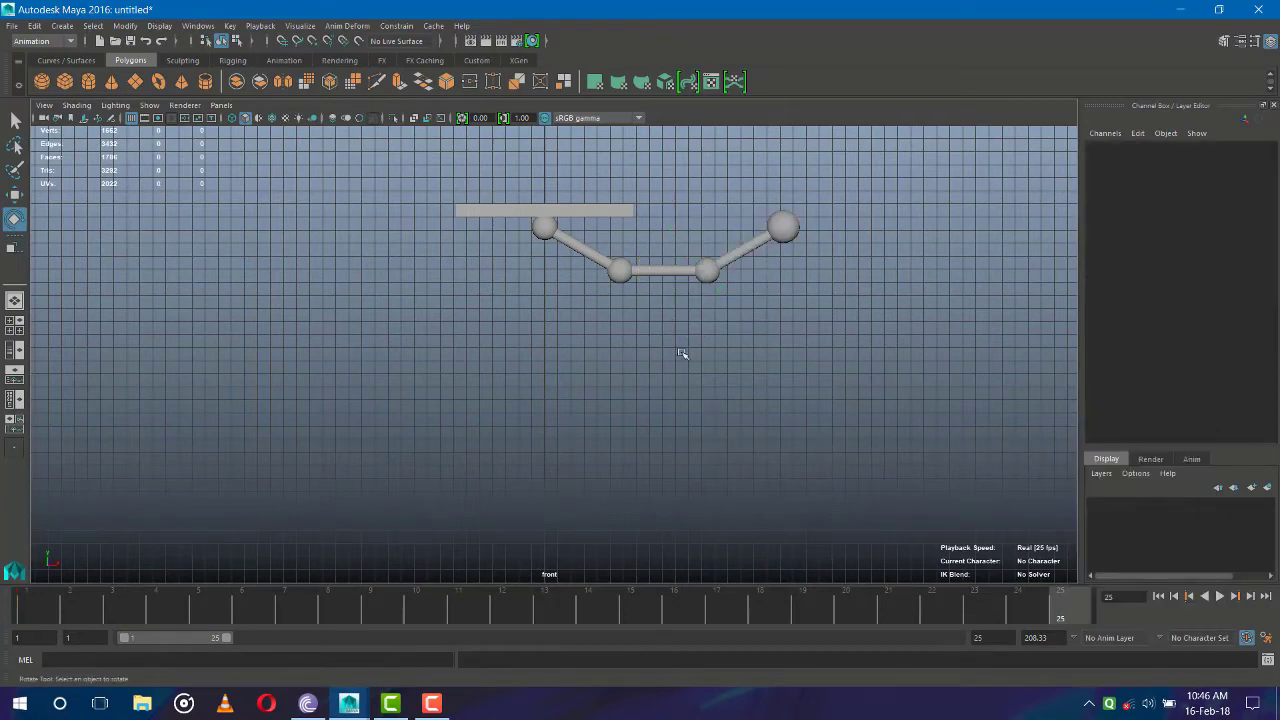
{"action": "left_click", "coordinate": [1220, 596]}
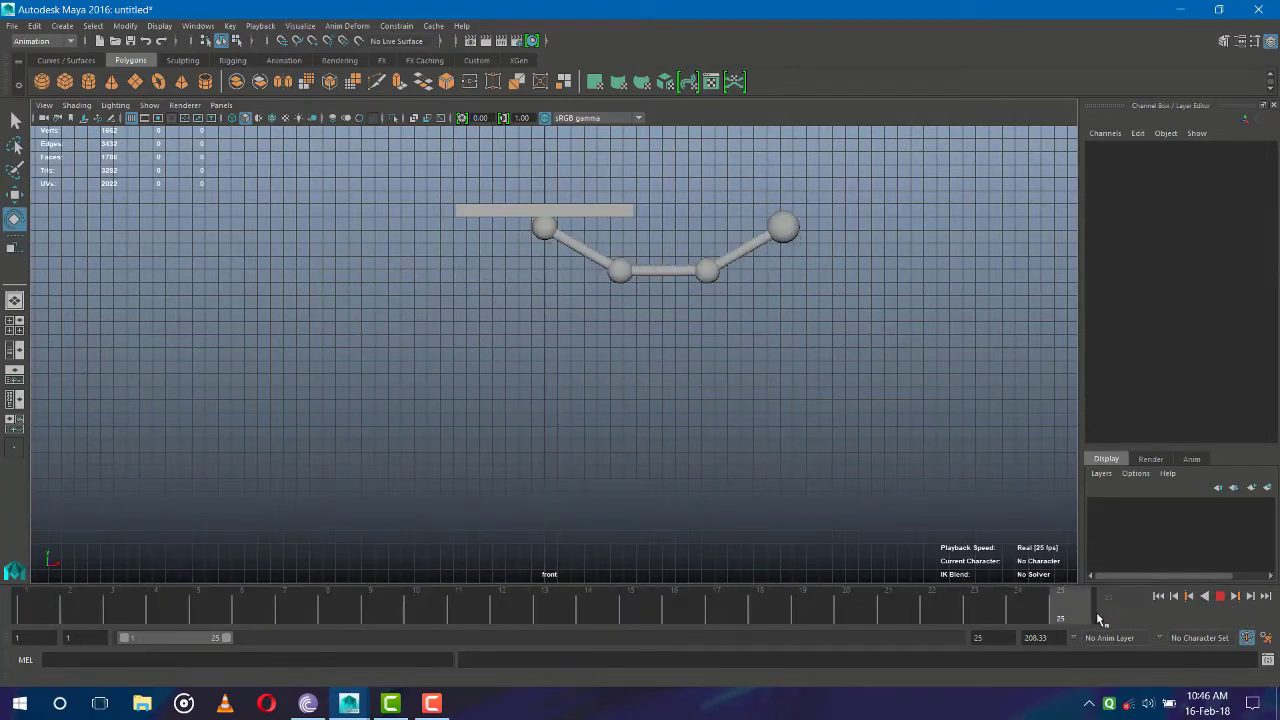
At frame 4, key the top sphere's Z rotation at 45
{"action": "key", "text": "Escape"}
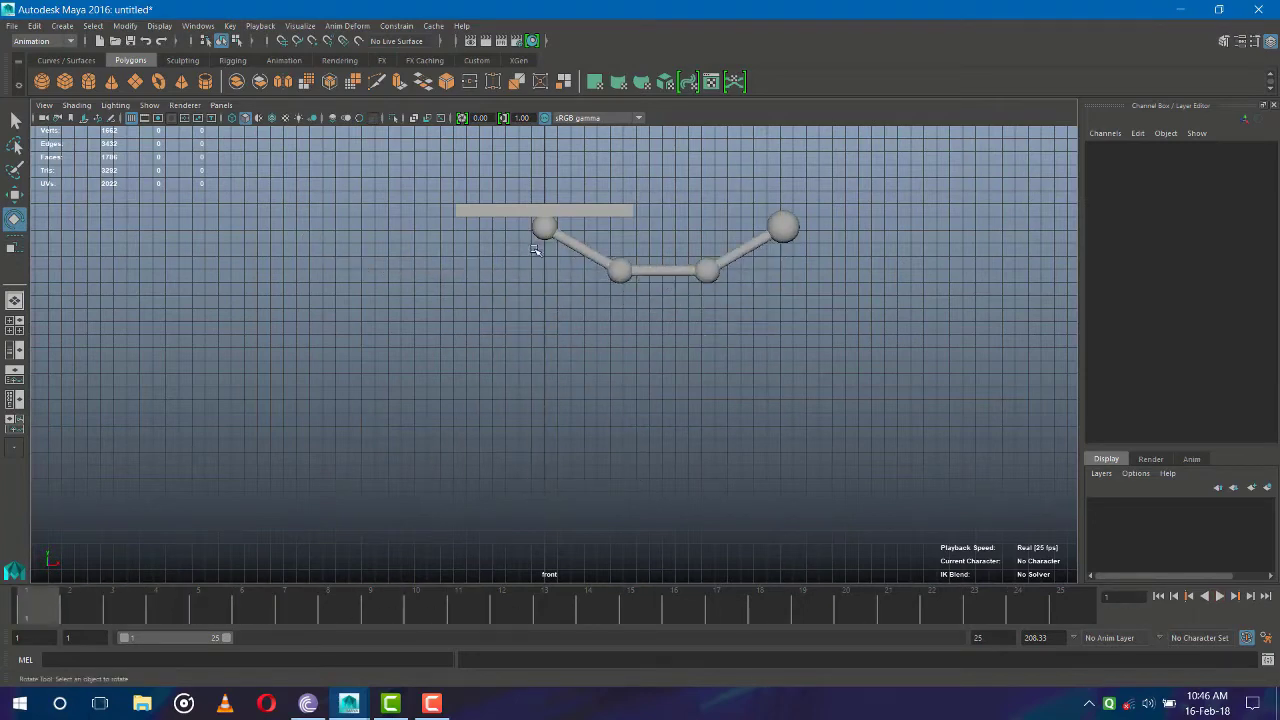
{"action": "left_click", "coordinate": [540, 232]}
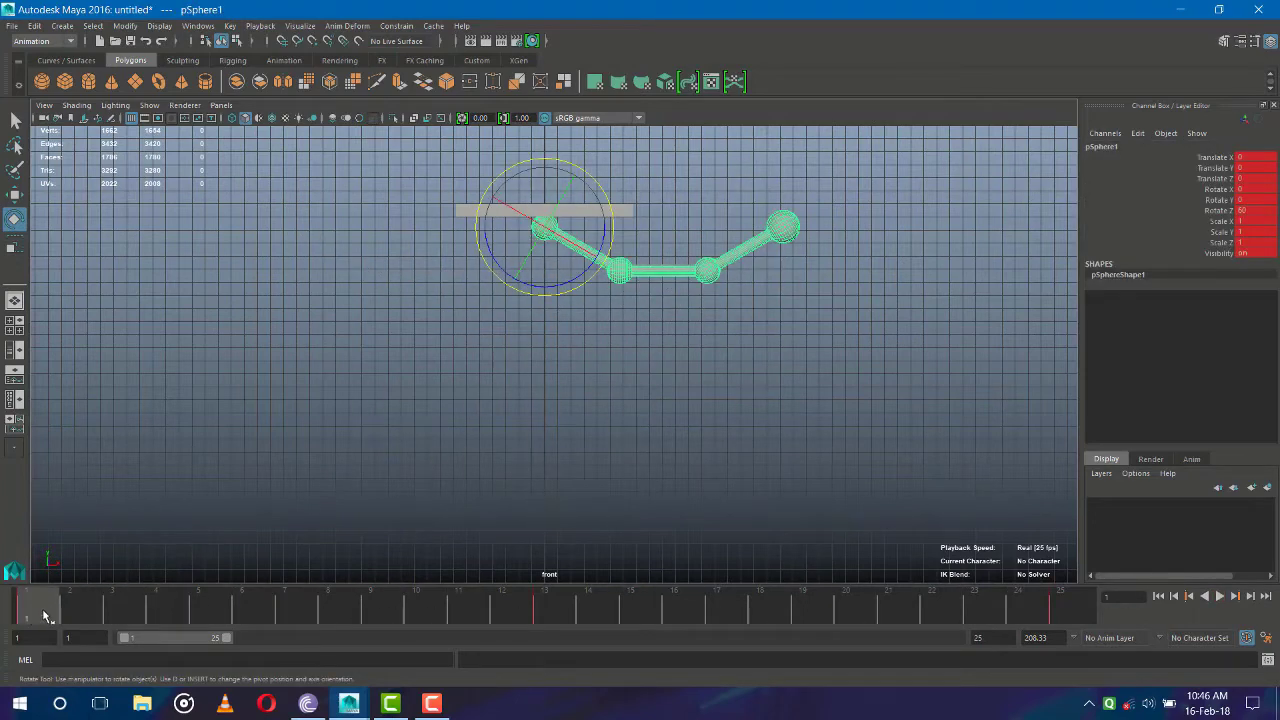
{"action": "left_click_drag", "start_coordinate": [45, 617], "coordinate": [186, 621]}
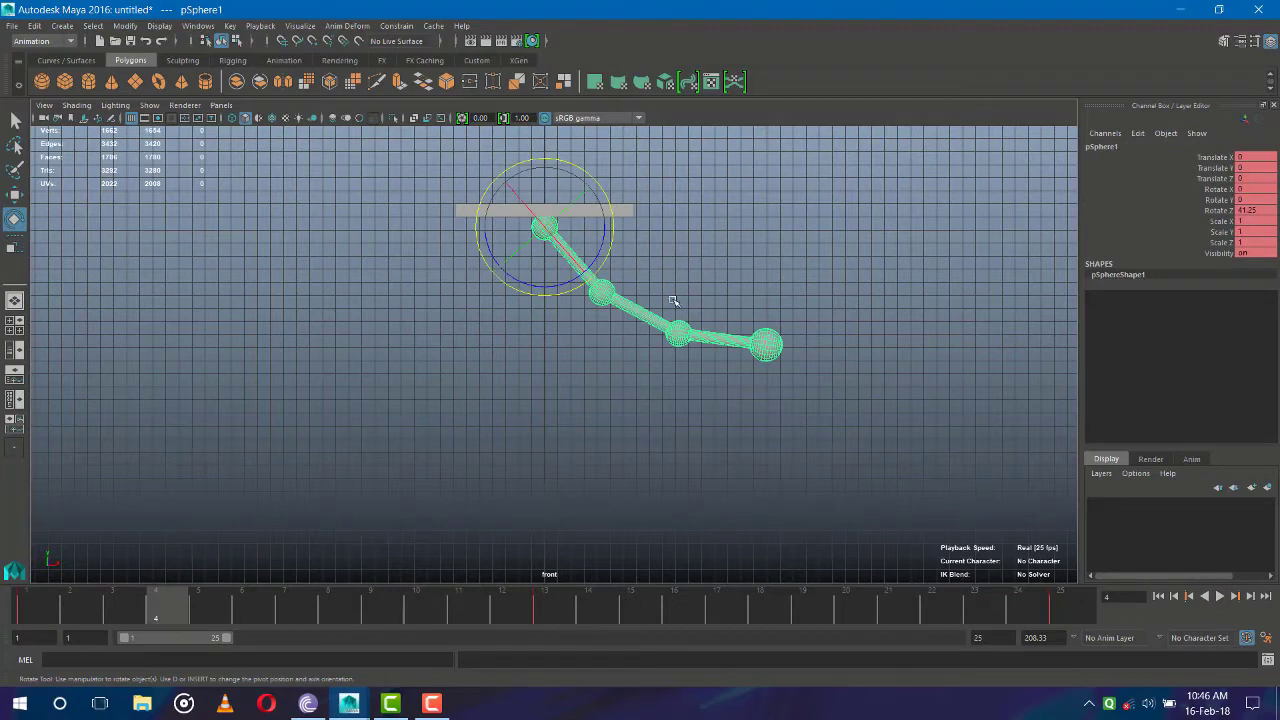
{"action": "double_click", "coordinate": [1268, 214]}
{"action": "mouse_move", "coordinate": [140, 608]}
{"action": "left_mouse_down"}
{"action": "mouse_move", "coordinate": [45, 618]}
{"action": "mouse_move", "coordinate": [200, 610]}
{"action": "left_mouse_up"}
{"action": "left_click", "coordinate": [240, 517]}
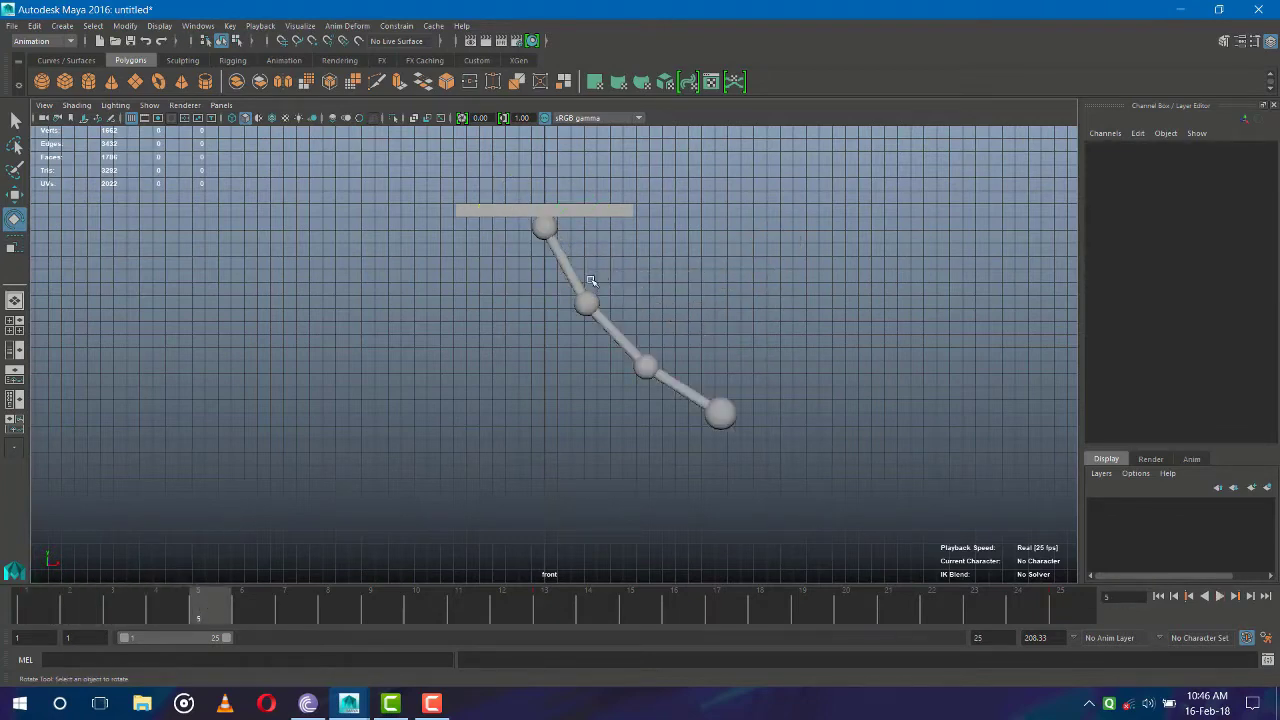
{"action": "left_click", "coordinate": [539, 224]}
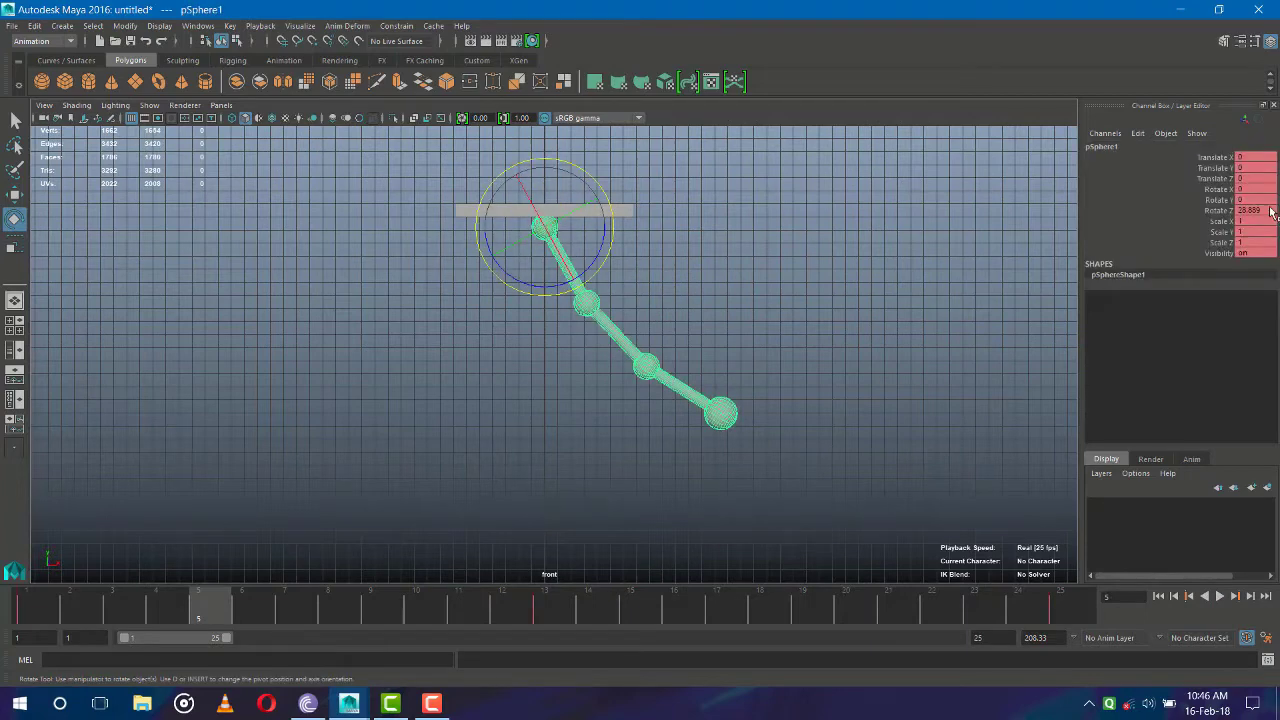
{"action": "left_click_drag", "start_coordinate": [203, 614], "coordinate": [157, 614]}
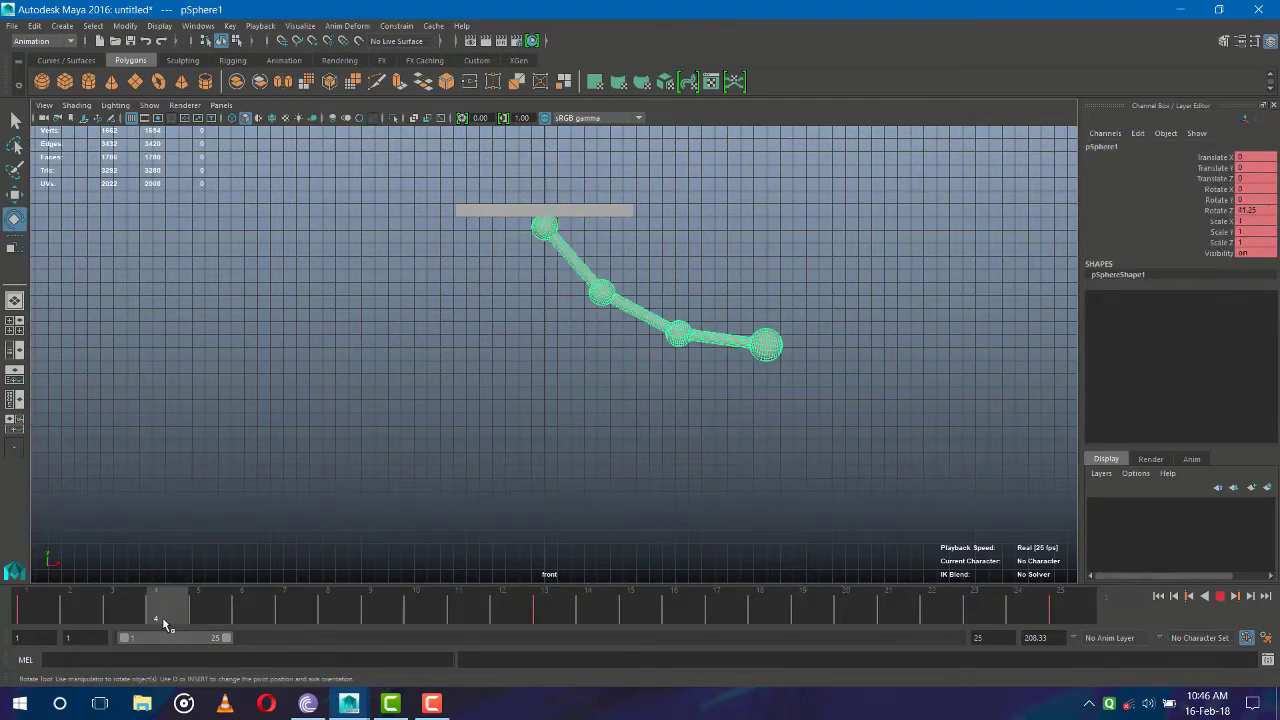
{"action": "double_click", "coordinate": [1258, 211]}
{"action": "type", "text": "45"}
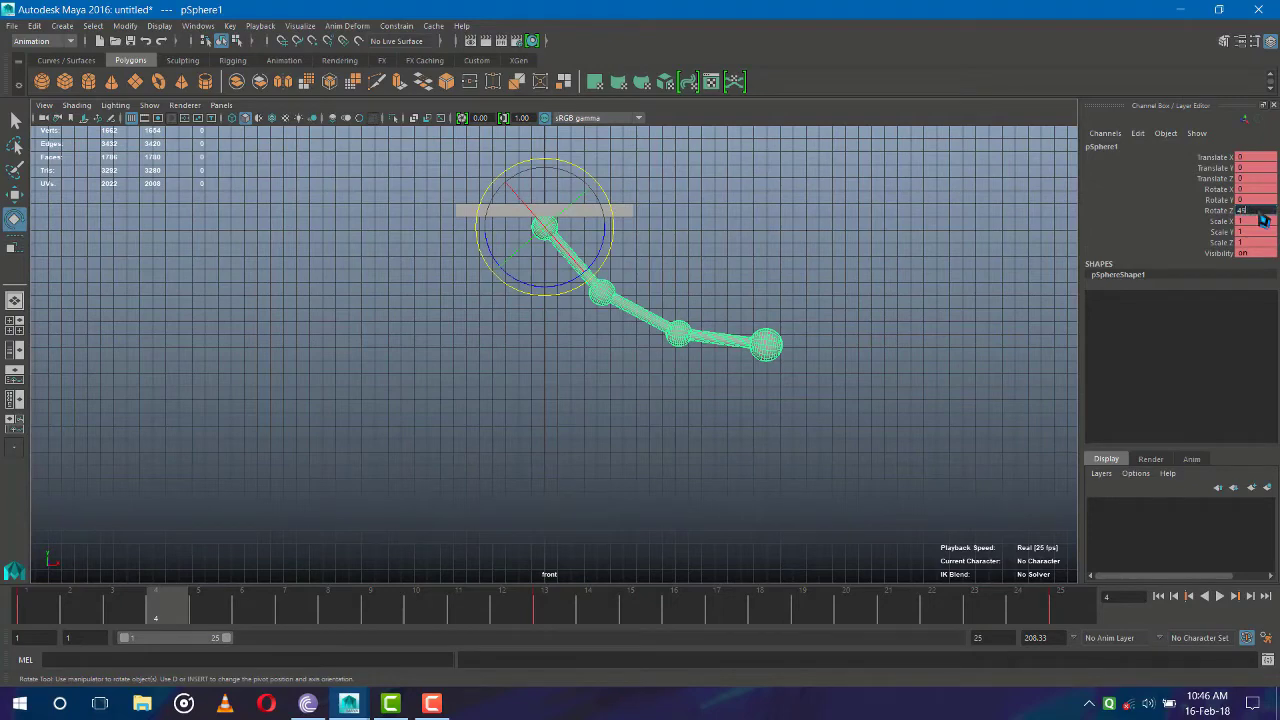
{"action": "key", "text": "Return"}
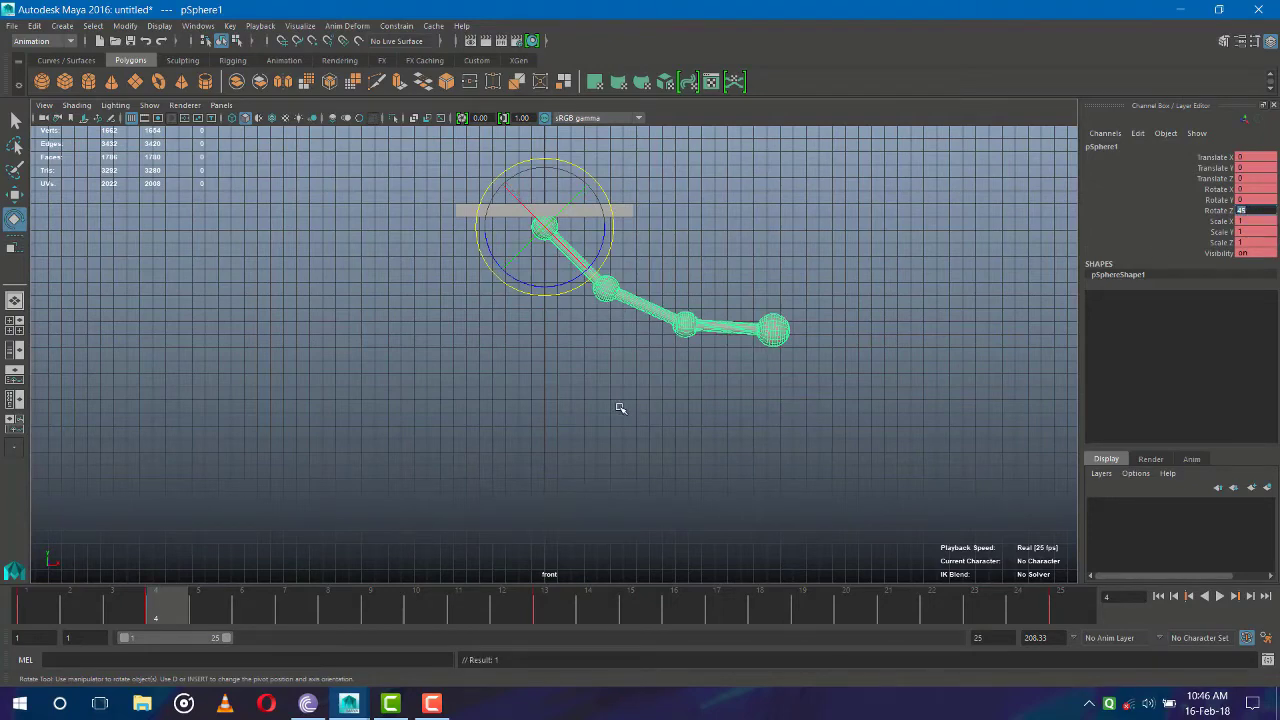
Key the middle sphere's Z rotation and set the lower sphere's to 30
{"action": "left_click", "coordinate": [605, 292]}
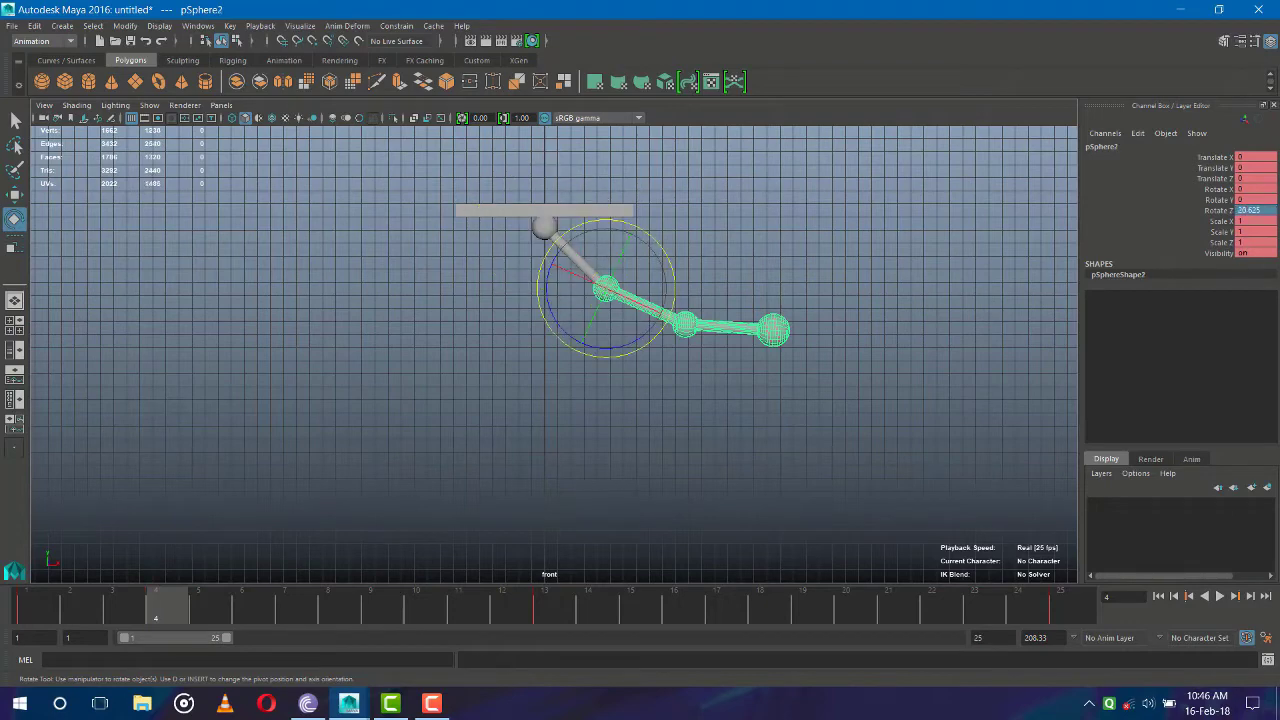
{"action": "double_click", "coordinate": [1265, 211]}
{"action": "type", "text": "25"}
{"action": "key", "text": "Return"}
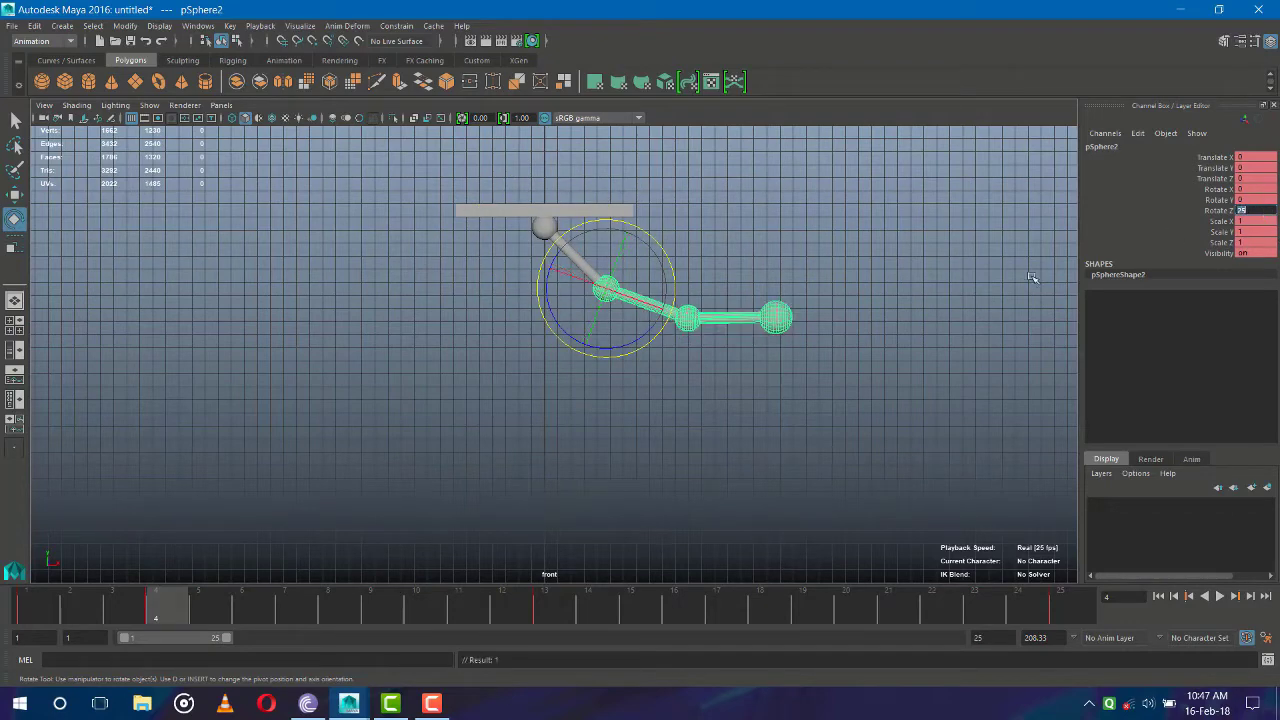
{"action": "left_click", "coordinate": [691, 320]}
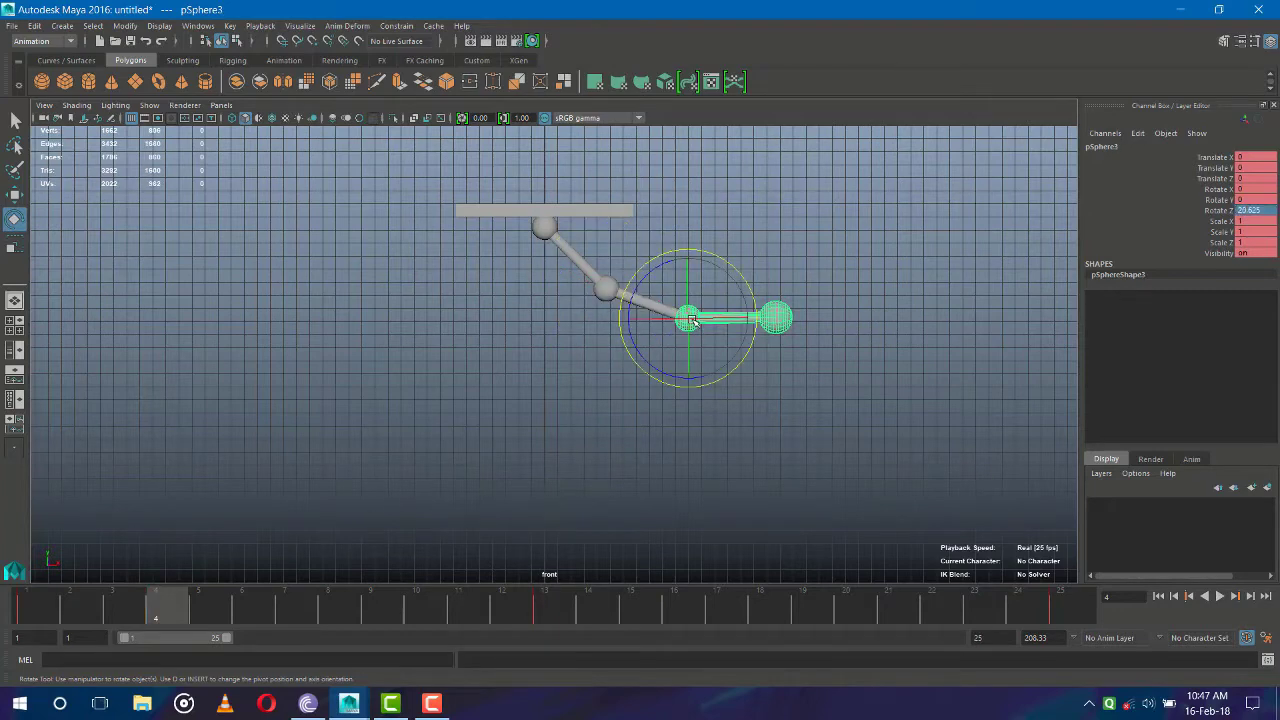
{"action": "double_click", "coordinate": [1265, 211]}
{"action": "type", "text": "5"}
{"action": "key", "text": "Return"}
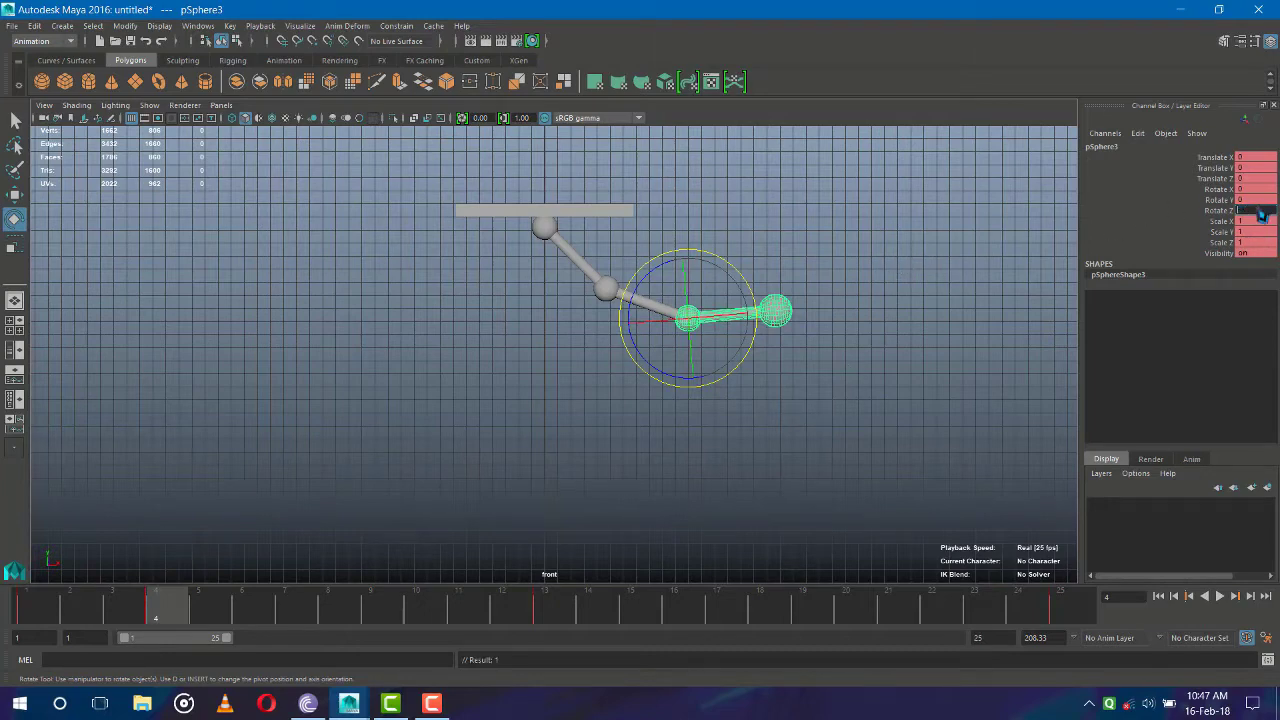
{"action": "key", "text": "Return"}
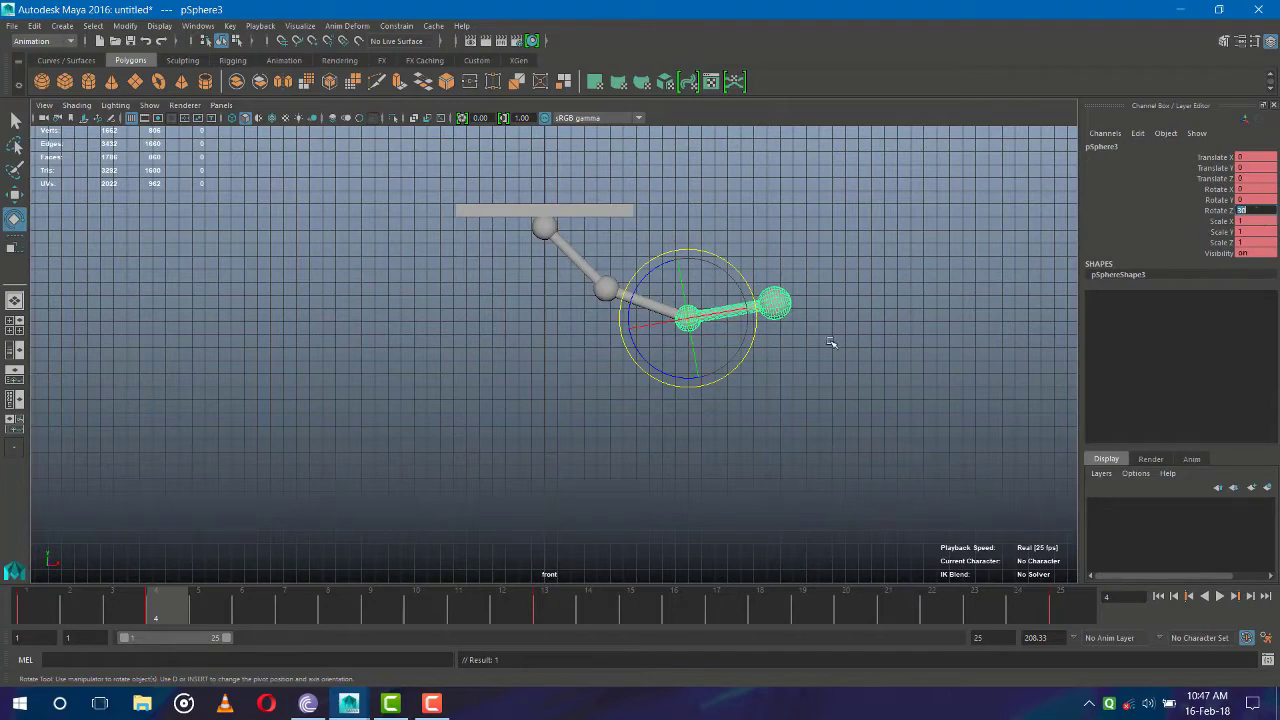
{"action": "left_click", "coordinate": [830, 343]}
Set the middle sphere's Z rotation to 30 and raise the lower sphere's to 40
{"action": "left_click", "coordinate": [690, 323]}
{"action": "left_click", "coordinate": [600, 291]}
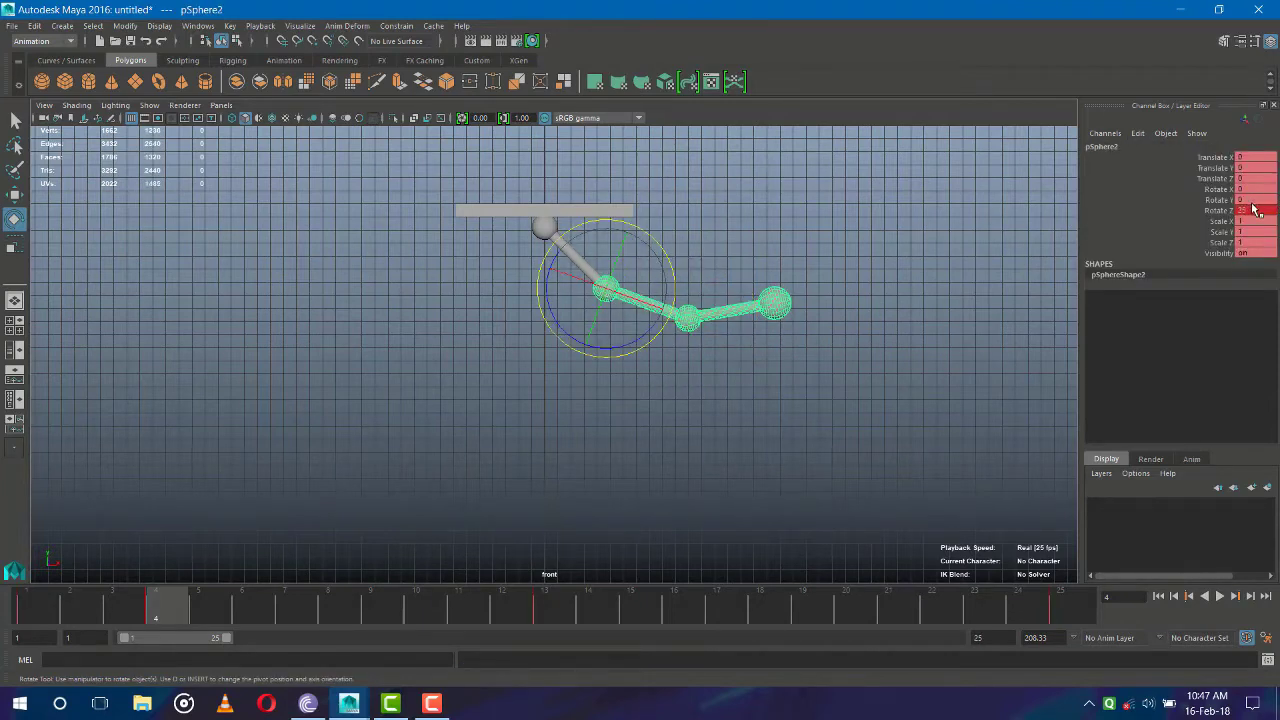
{"action": "double_click", "coordinate": [1255, 212]}
{"action": "type", "text": "0"}
{"action": "key", "text": "Return"}
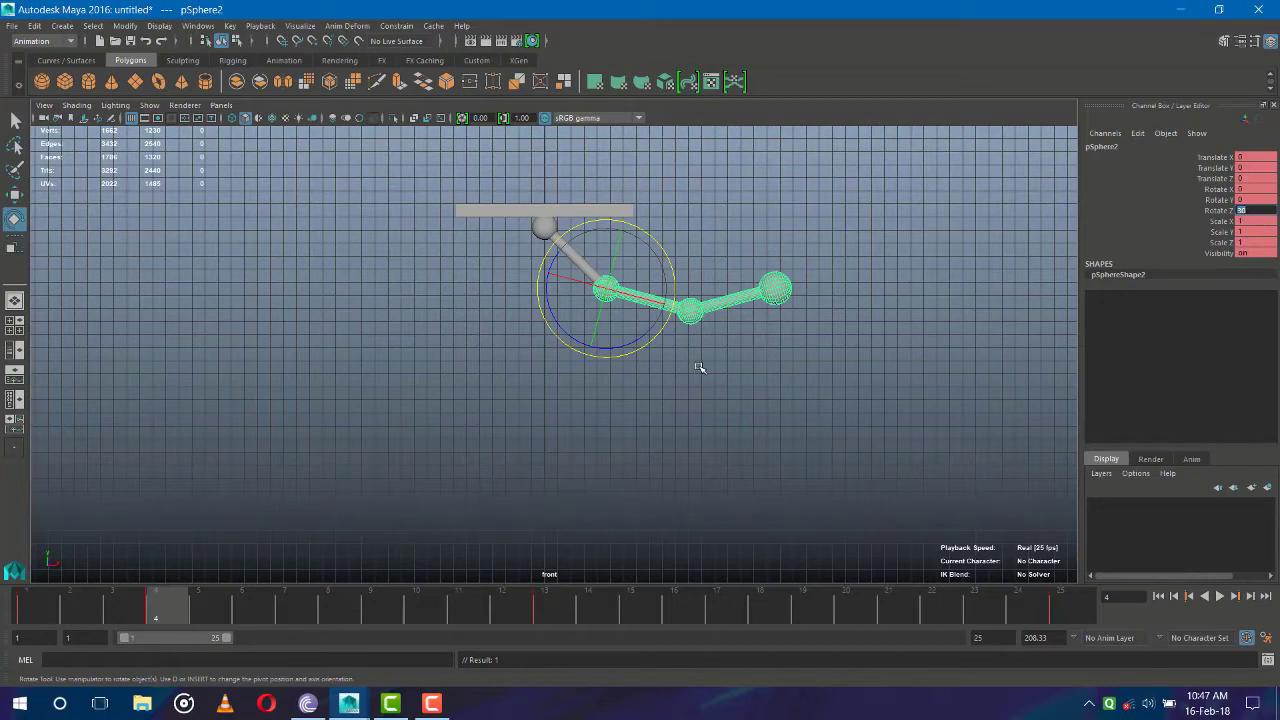
{"action": "left_click", "coordinate": [697, 315]}
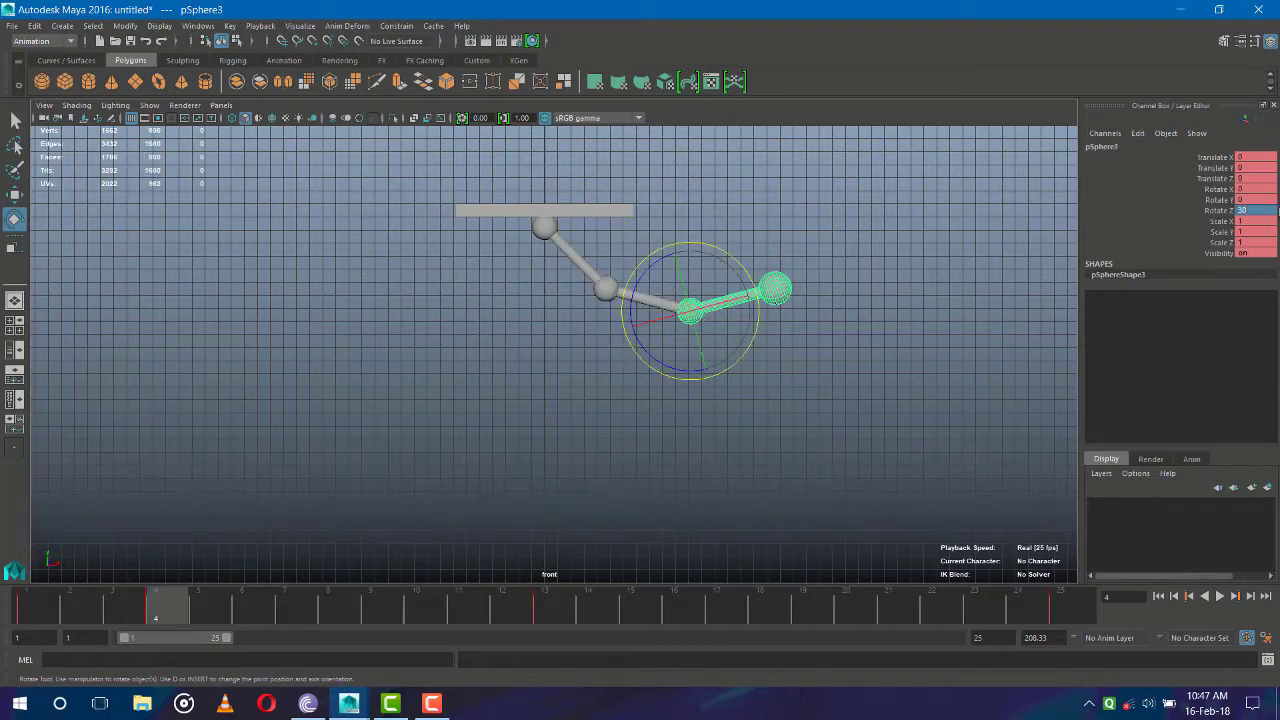
{"action": "double_click", "coordinate": [1265, 212]}
{"action": "type", "text": "40"}
{"action": "key", "text": "Return"}
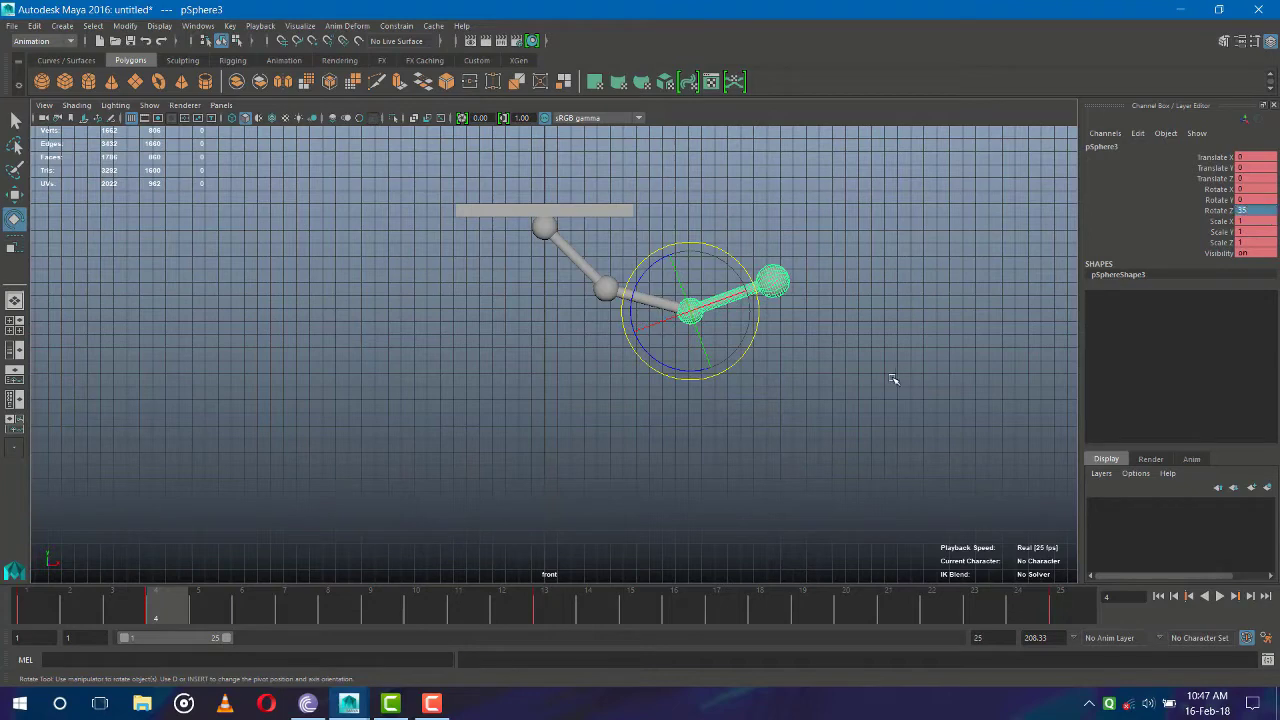
{"action": "left_click", "coordinate": [870, 385]}
{"action": "mouse_move", "coordinate": [150, 621]}
{"action": "left_mouse_down"}
{"action": "mouse_move", "coordinate": [3, 627]}
{"action": "mouse_move", "coordinate": [578, 603]}
{"action": "left_mouse_up"}
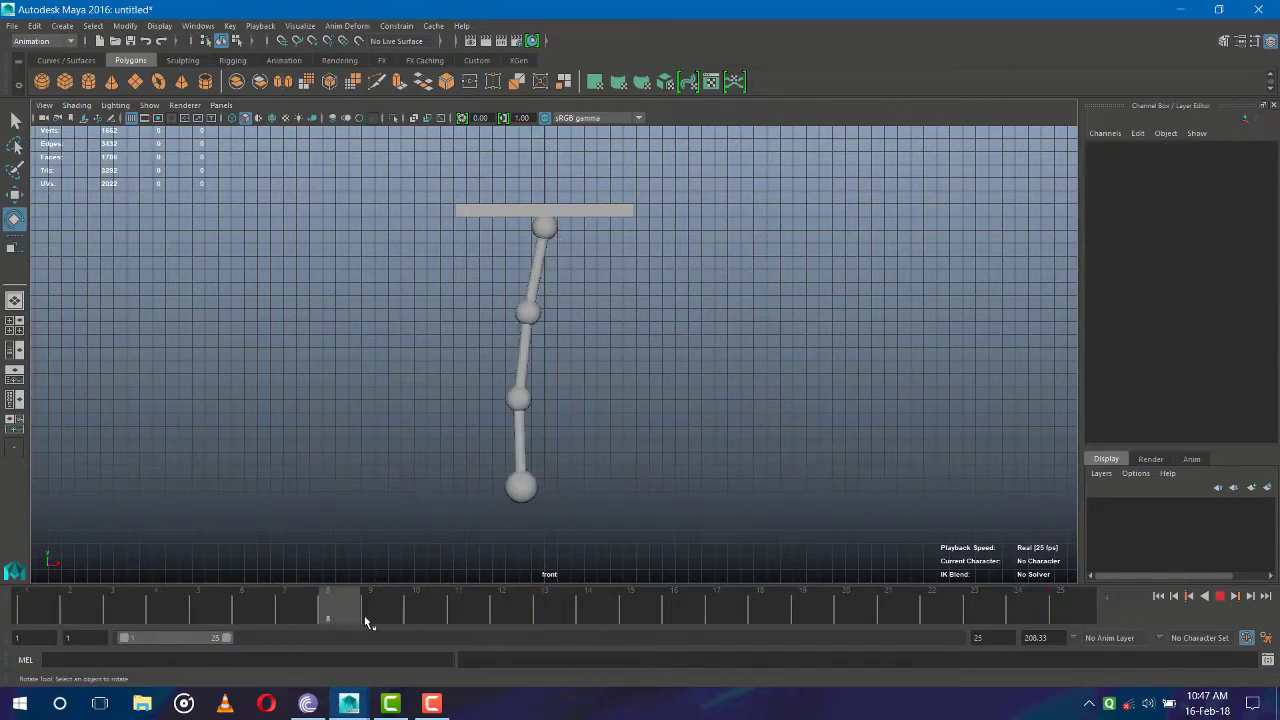
{"action": "mouse_move", "coordinate": [25, 625]}
{"action": "left_mouse_down"}
{"action": "mouse_move", "coordinate": [197, 630]}
{"action": "mouse_move", "coordinate": [44, 632]}
{"action": "left_mouse_up"}
{"action": "left_click", "coordinate": [160, 620]}
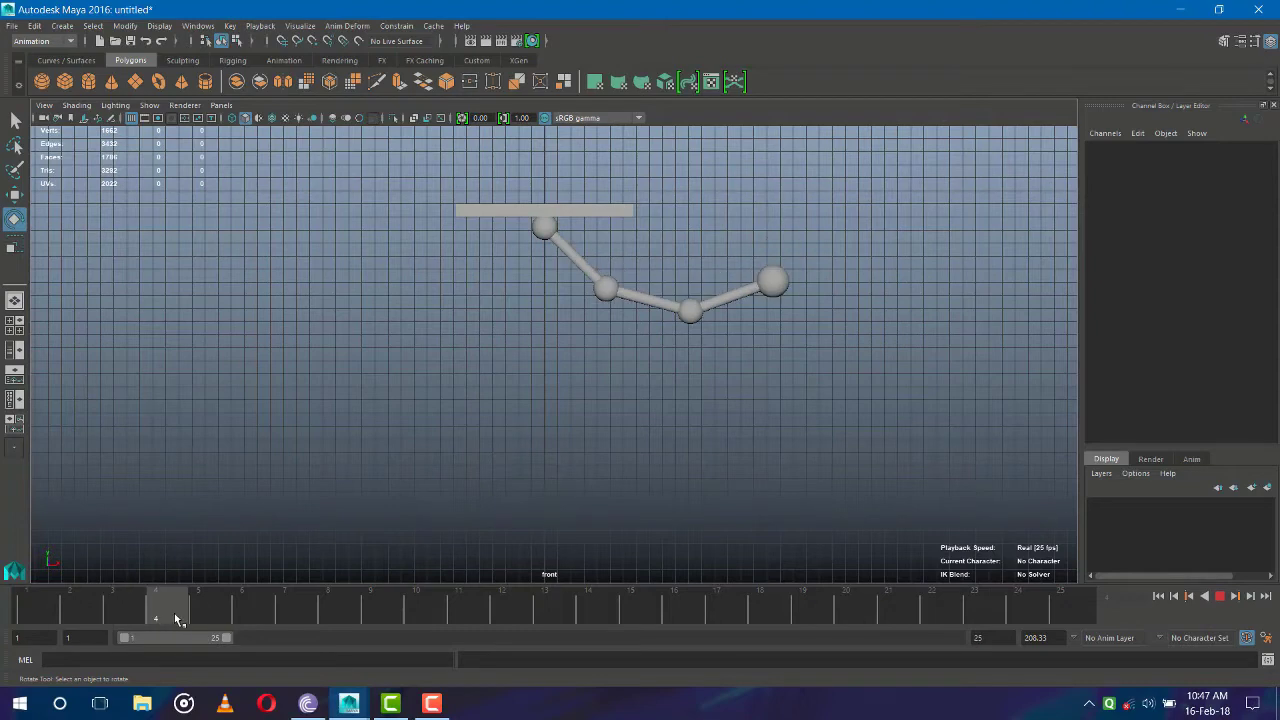
{"action": "left_click", "coordinate": [22, 622]}
{"action": "left_click", "coordinate": [142, 627]}
{"action": "left_click_drag", "start_coordinate": [142, 627], "coordinate": [155, 627]}
{"action": "left_click", "coordinate": [612, 296]}
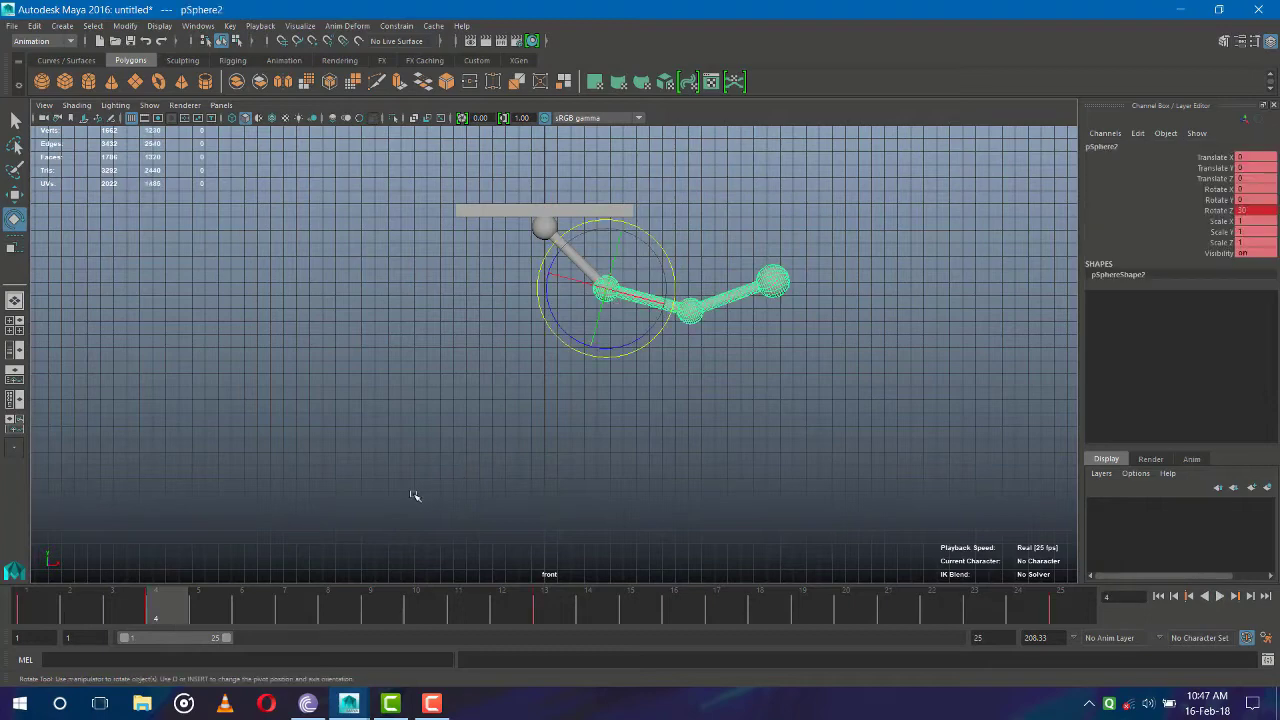
{"action": "left_click", "coordinate": [541, 228]}
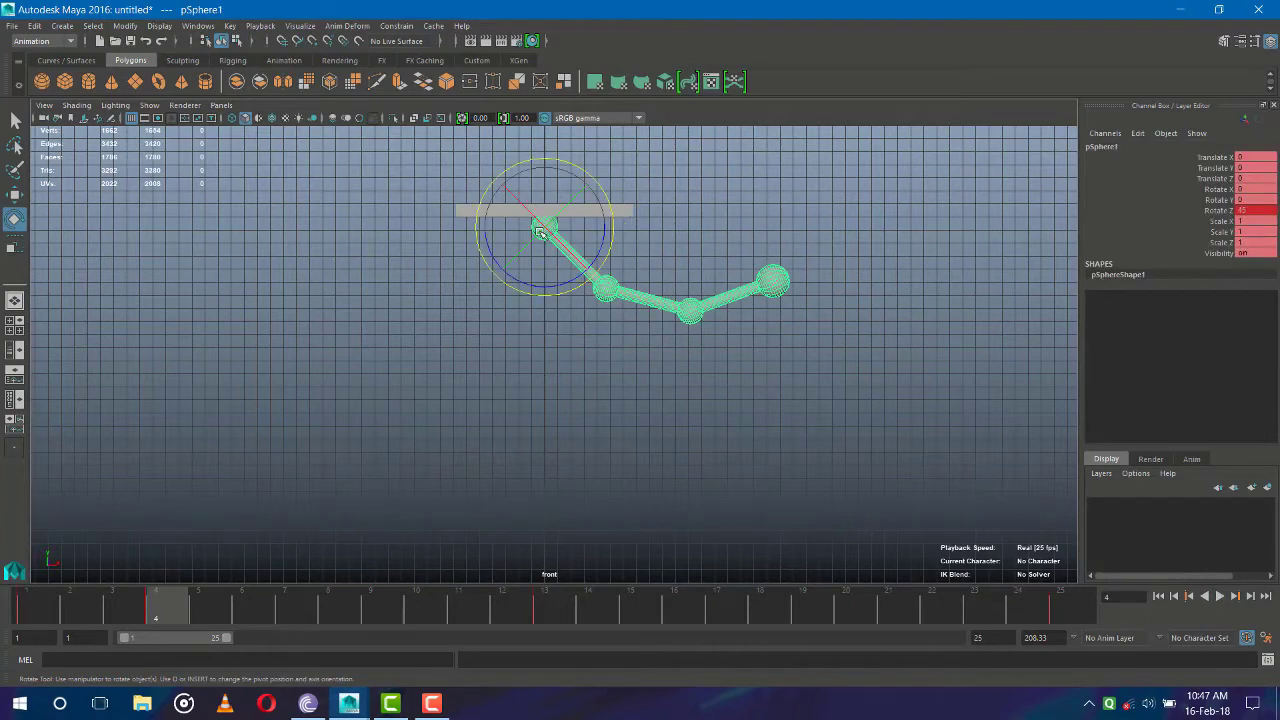
{"action": "left_click_drag", "start_coordinate": [170, 616], "coordinate": [314, 626]}
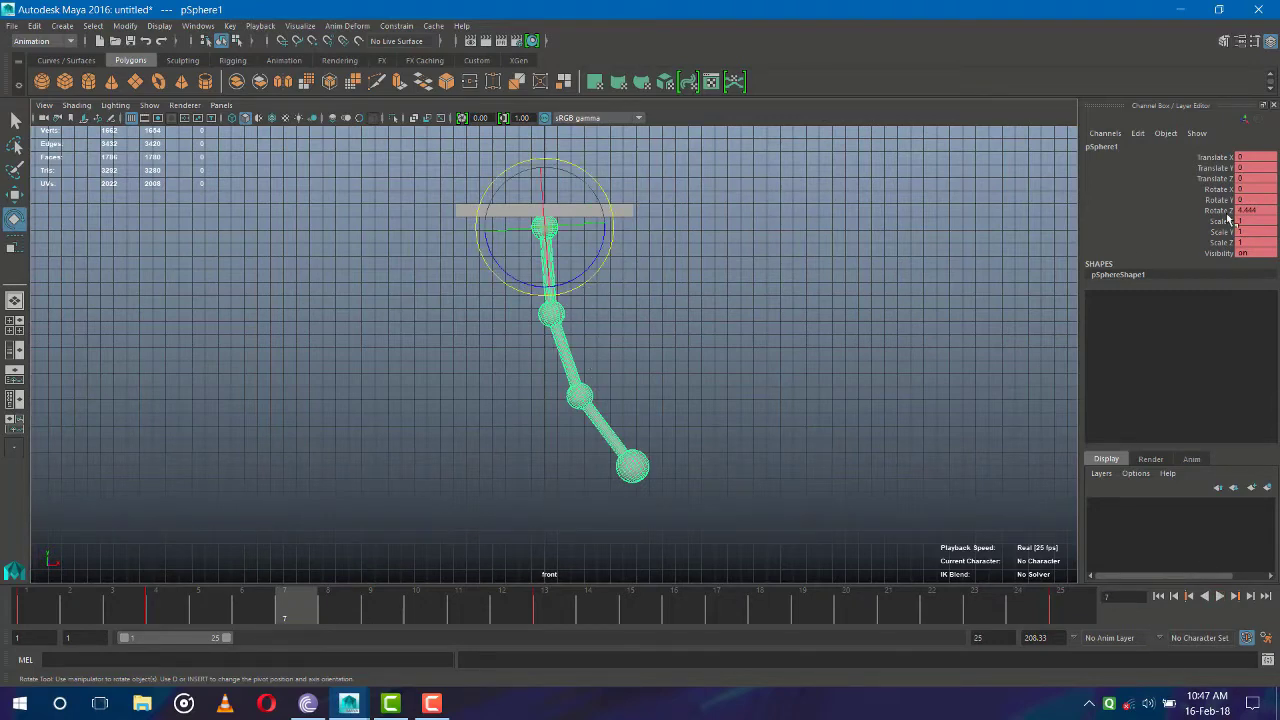
At frame 7, enter and correct the top sphere's Z rotation
{"action": "double_click", "coordinate": [1268, 212]}
{"action": "type", "text": "6"}
{"action": "key", "text": "Return"}
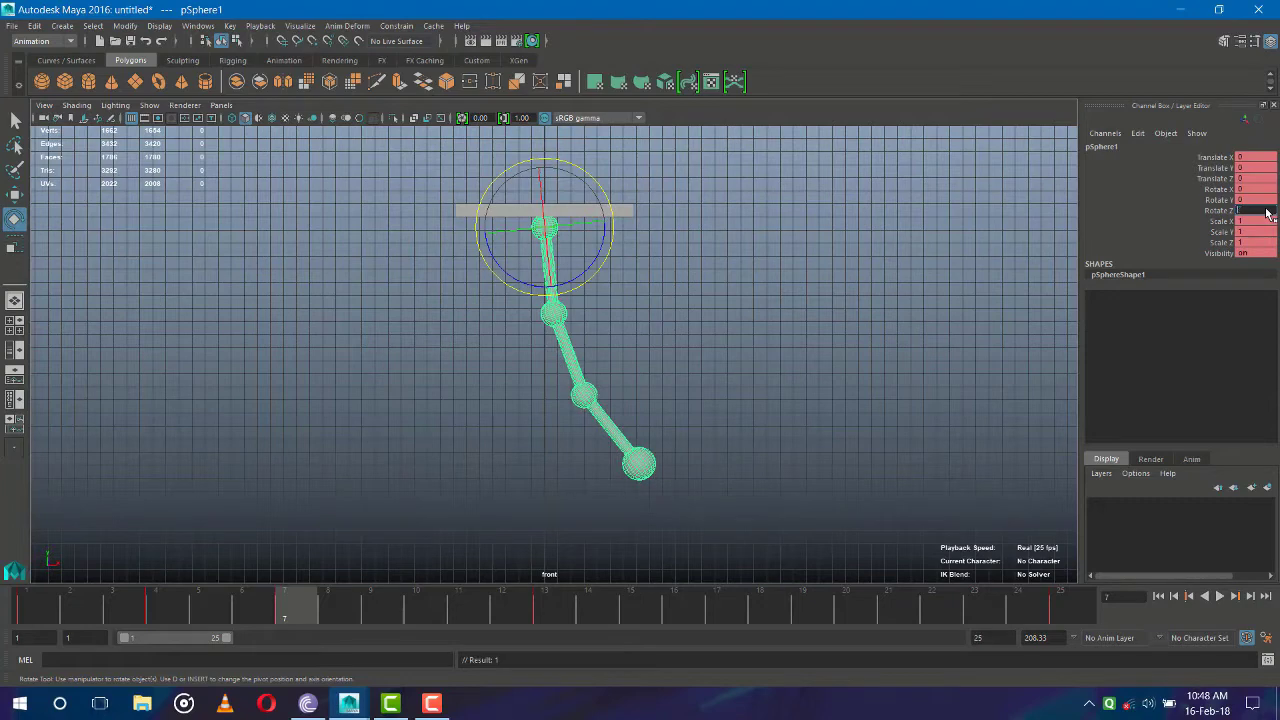
{"action": "type", "text": "10"}
{"action": "key", "text": "Return"}
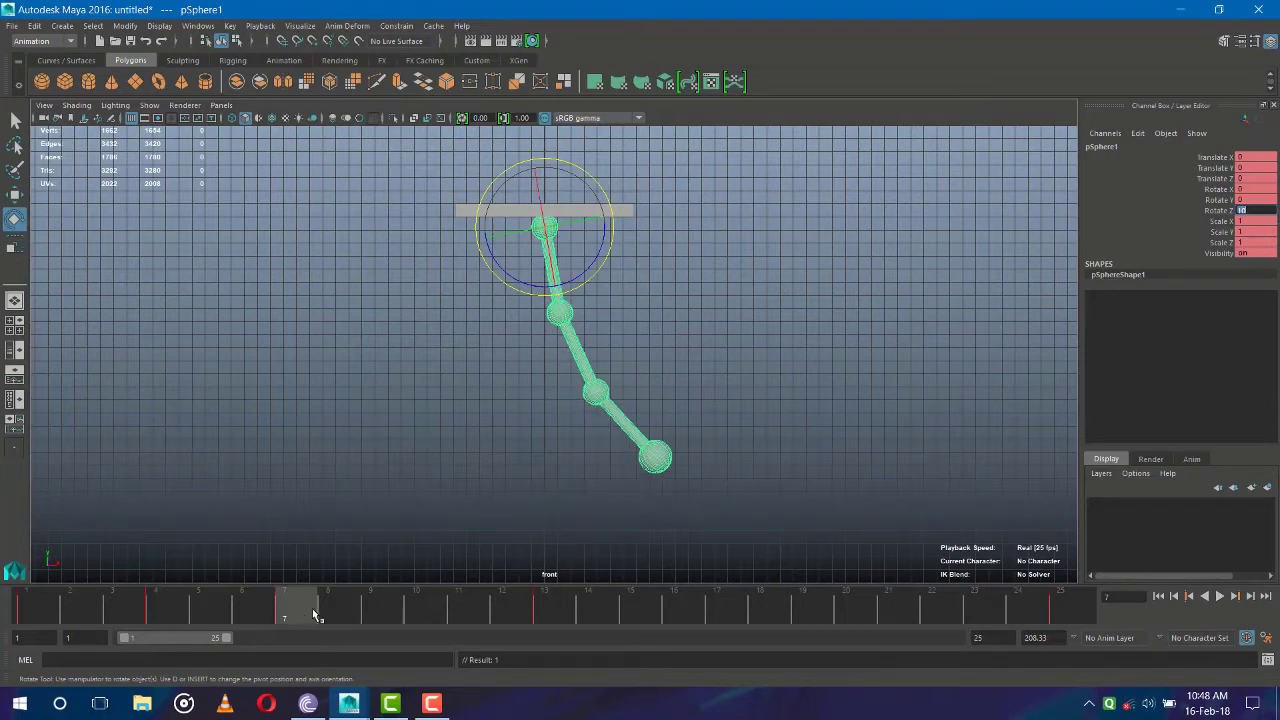
Set the middle sphere's Z rotation to 15 and the lower sphere's to 20
{"action": "left_click", "coordinate": [560, 315]}
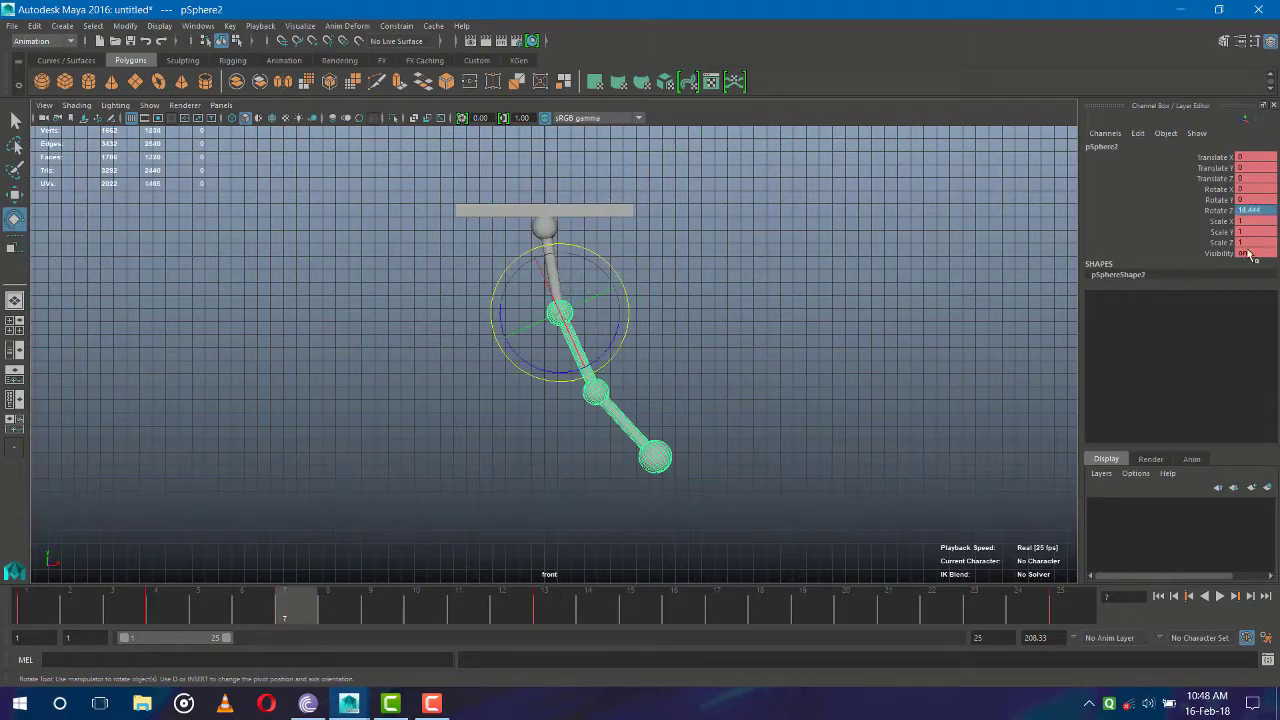
{"action": "double_click", "coordinate": [1266, 211]}
{"action": "key", "text": "BackSpace"}
{"action": "type", "text": "15"}
{"action": "key", "text": "Return"}
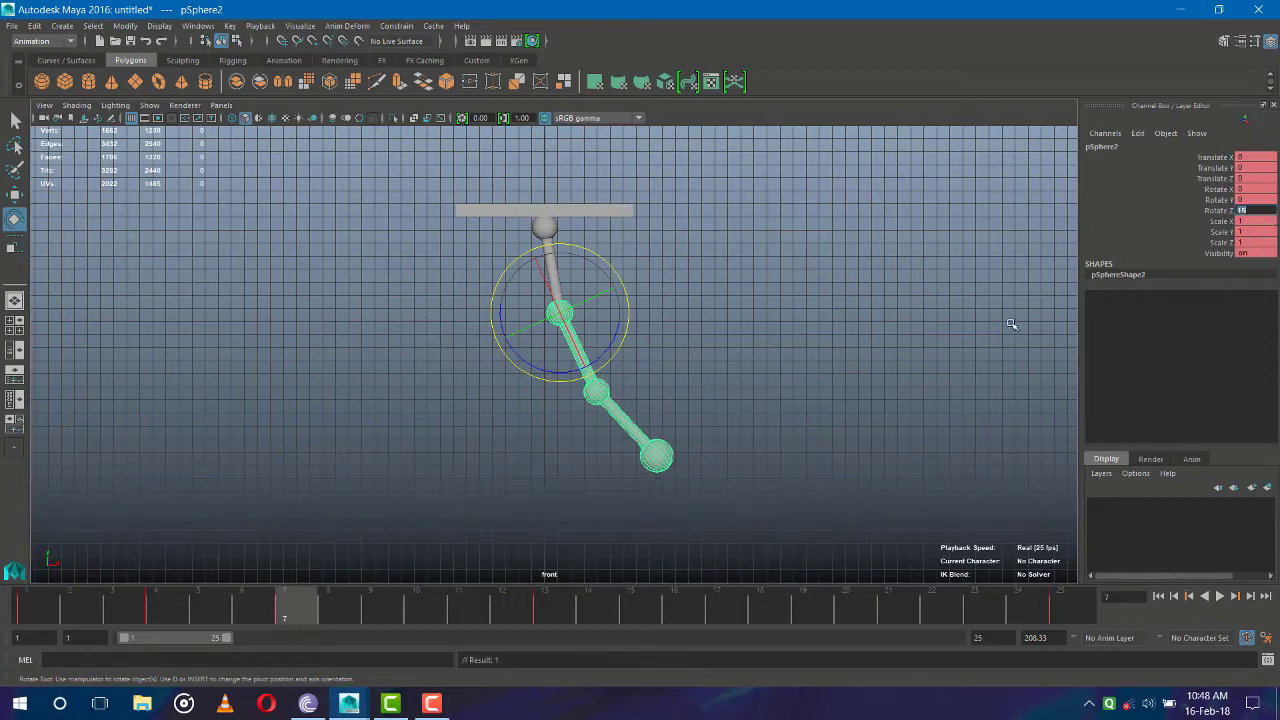
{"action": "left_click", "coordinate": [595, 394]}
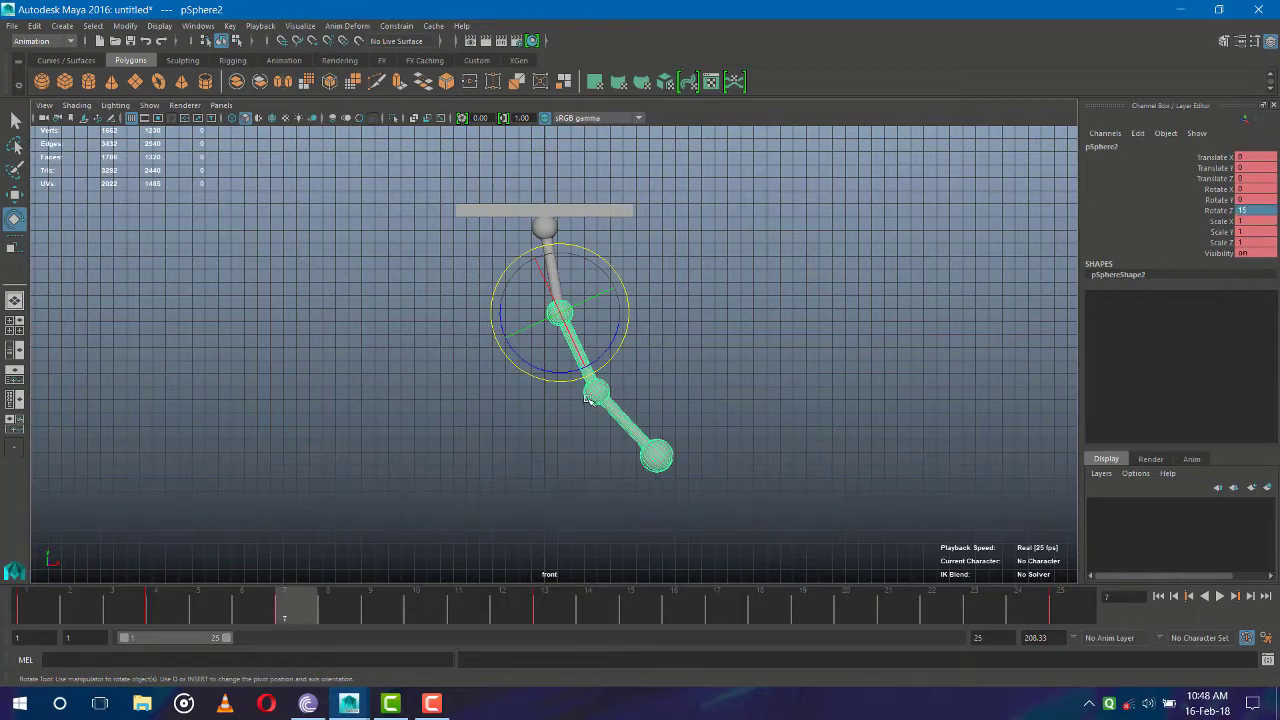
{"action": "double_click", "coordinate": [1268, 211]}
{"action": "key", "text": "BackSpace"}
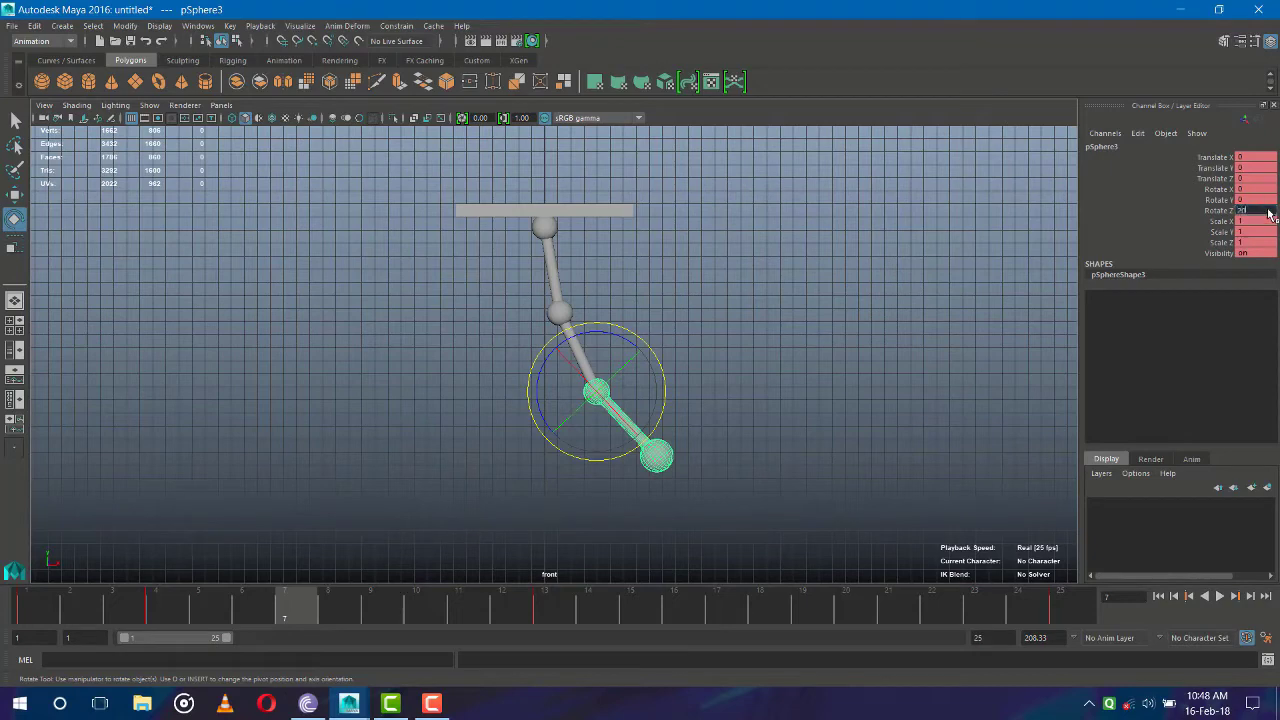
{"action": "key", "text": "Return"}
{"action": "left_click", "coordinate": [786, 342]}
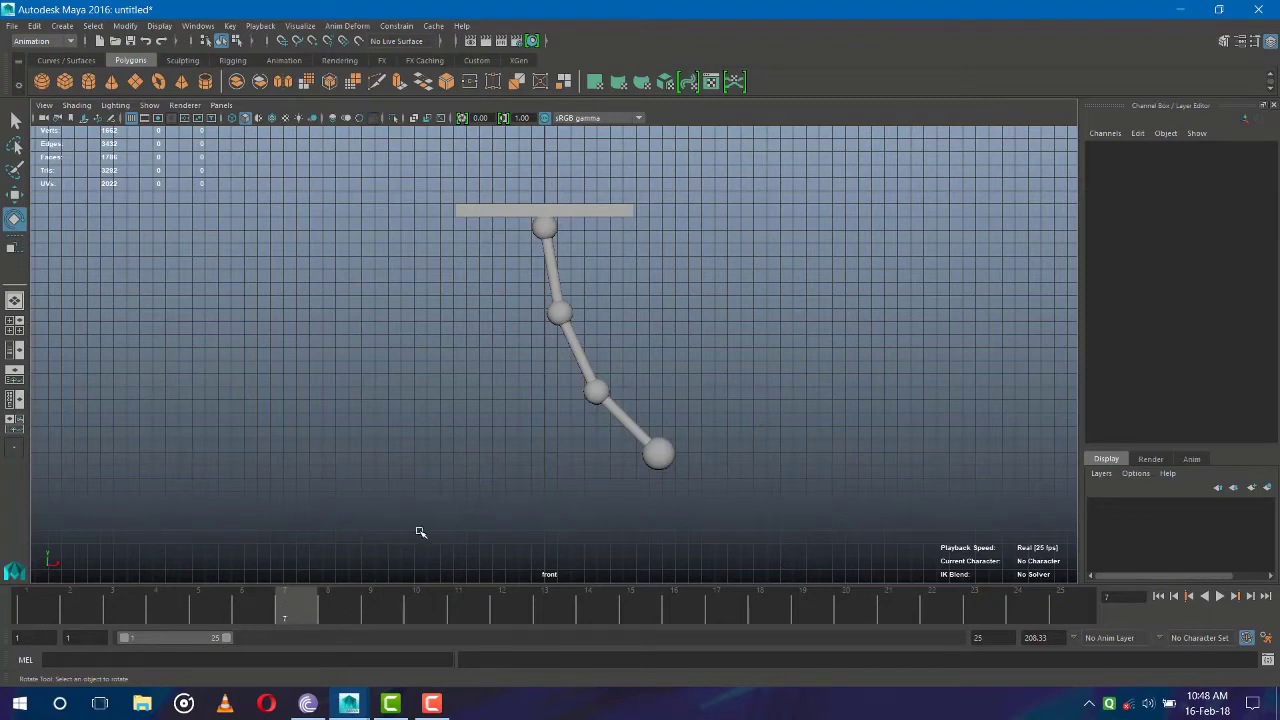
At frame 10, swing the lower arm and set the middle sphere's Z rotation to 5
{"action": "left_click_drag", "start_coordinate": [313, 612], "coordinate": [371, 610]}
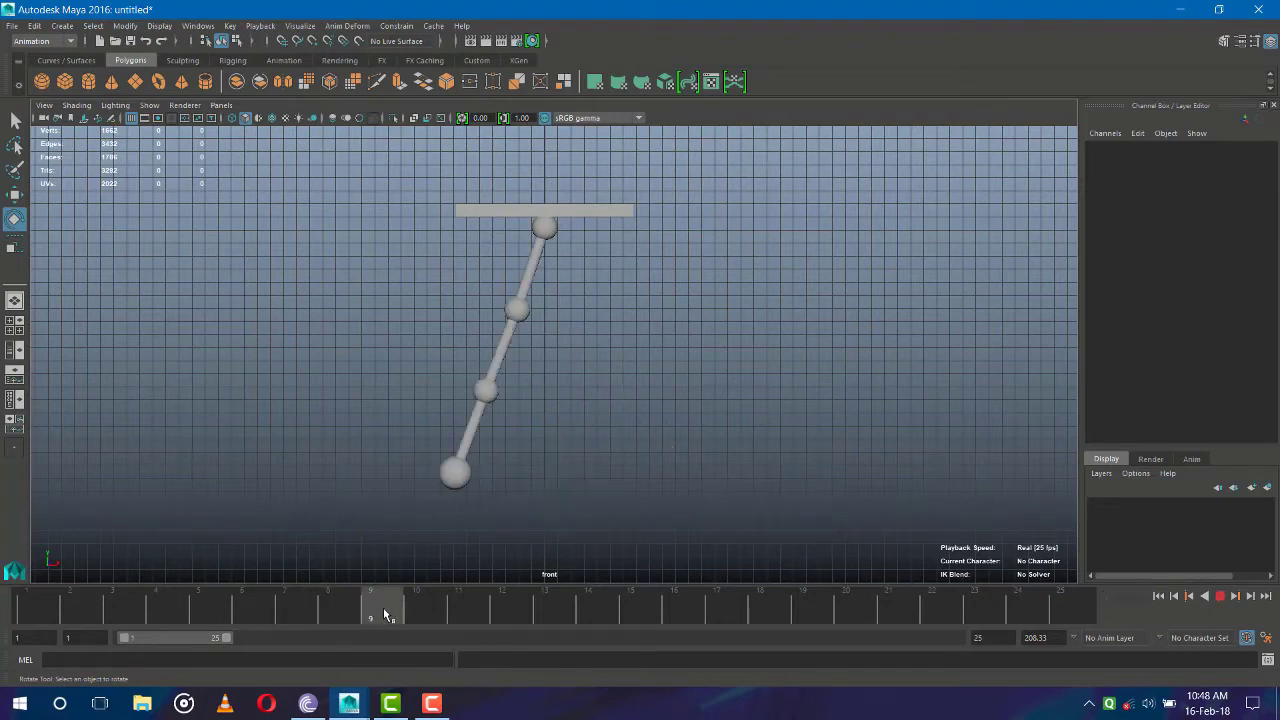
{"action": "left_click", "coordinate": [552, 233]}
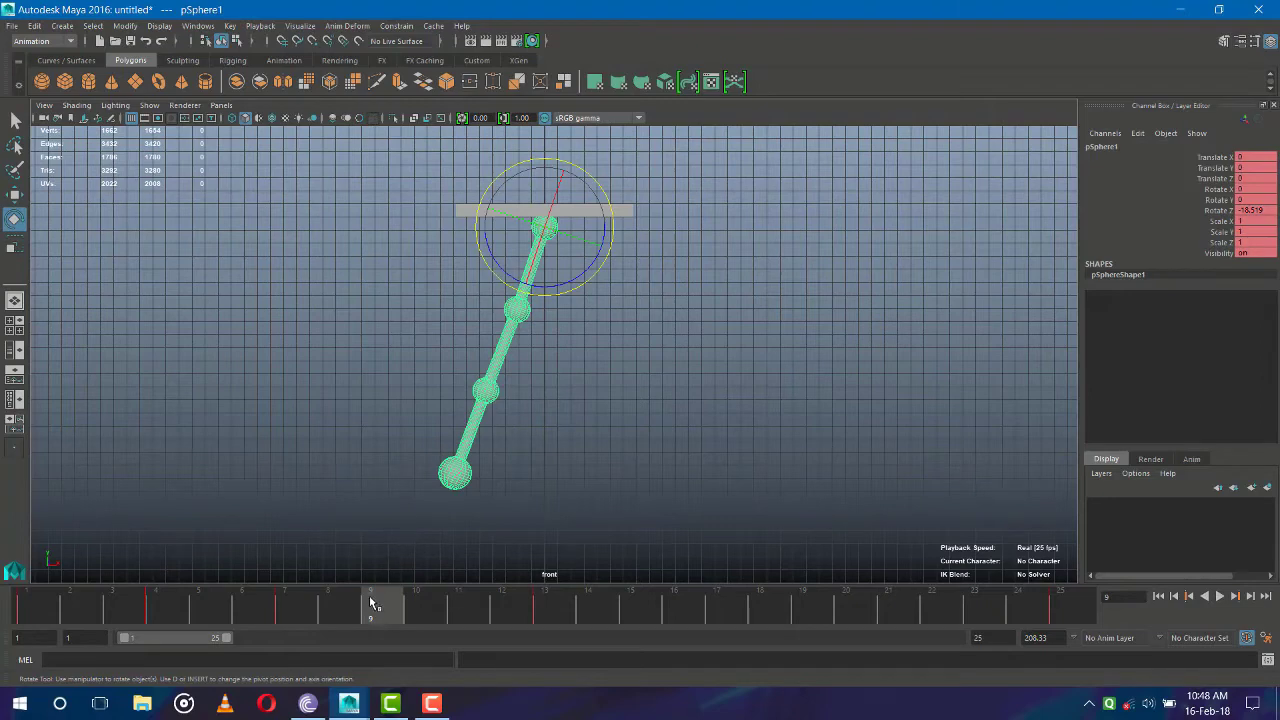
{"action": "left_click", "coordinate": [415, 612]}
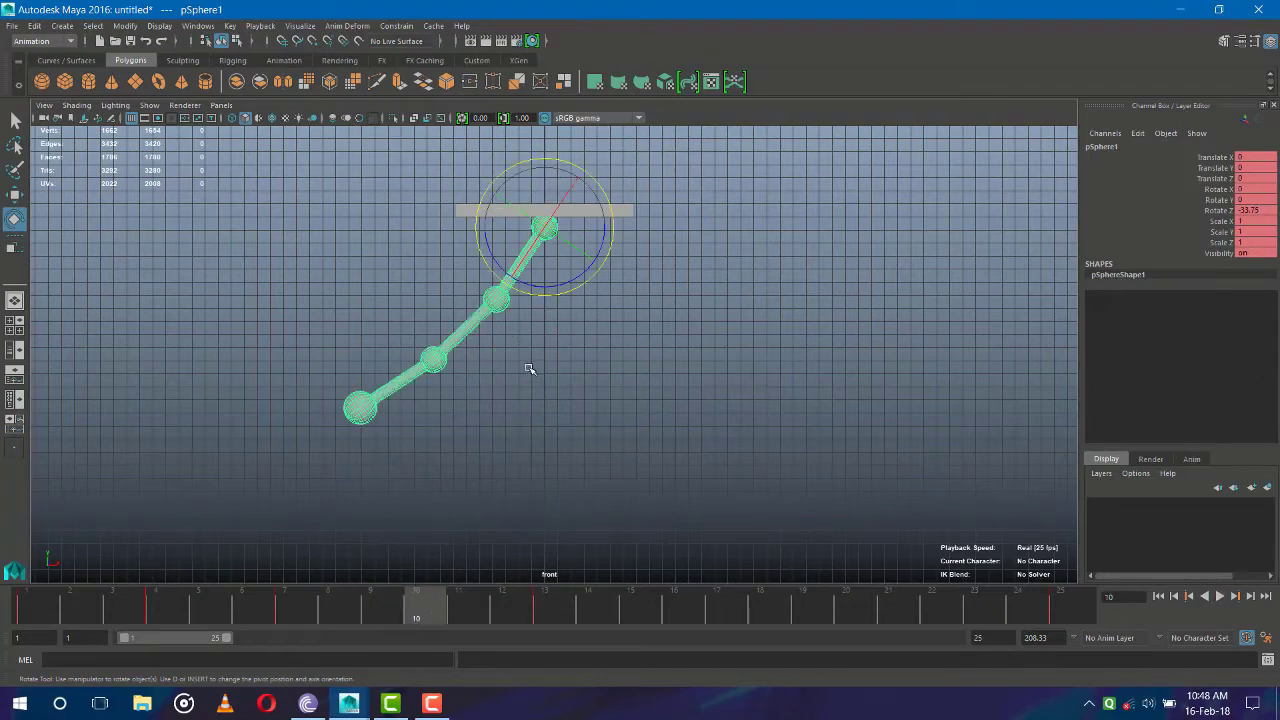
{"action": "left_click", "coordinate": [499, 301]}
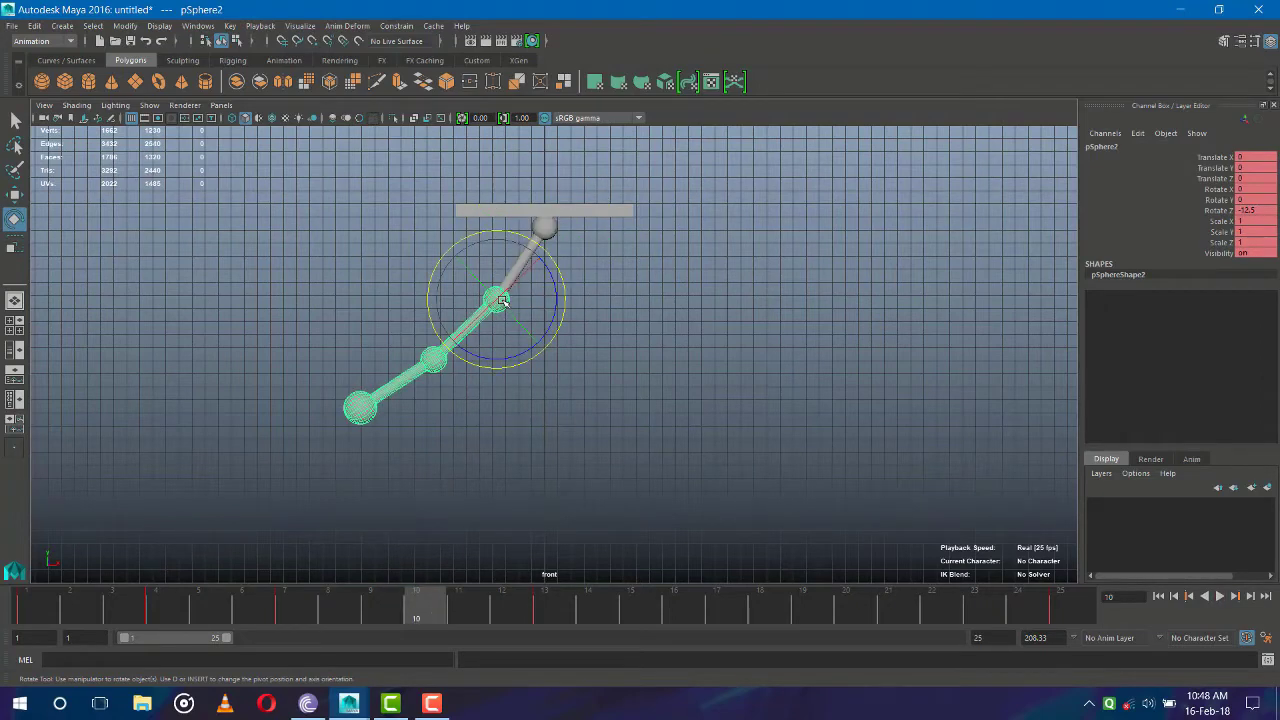
{"action": "left_click", "coordinate": [538, 361]}
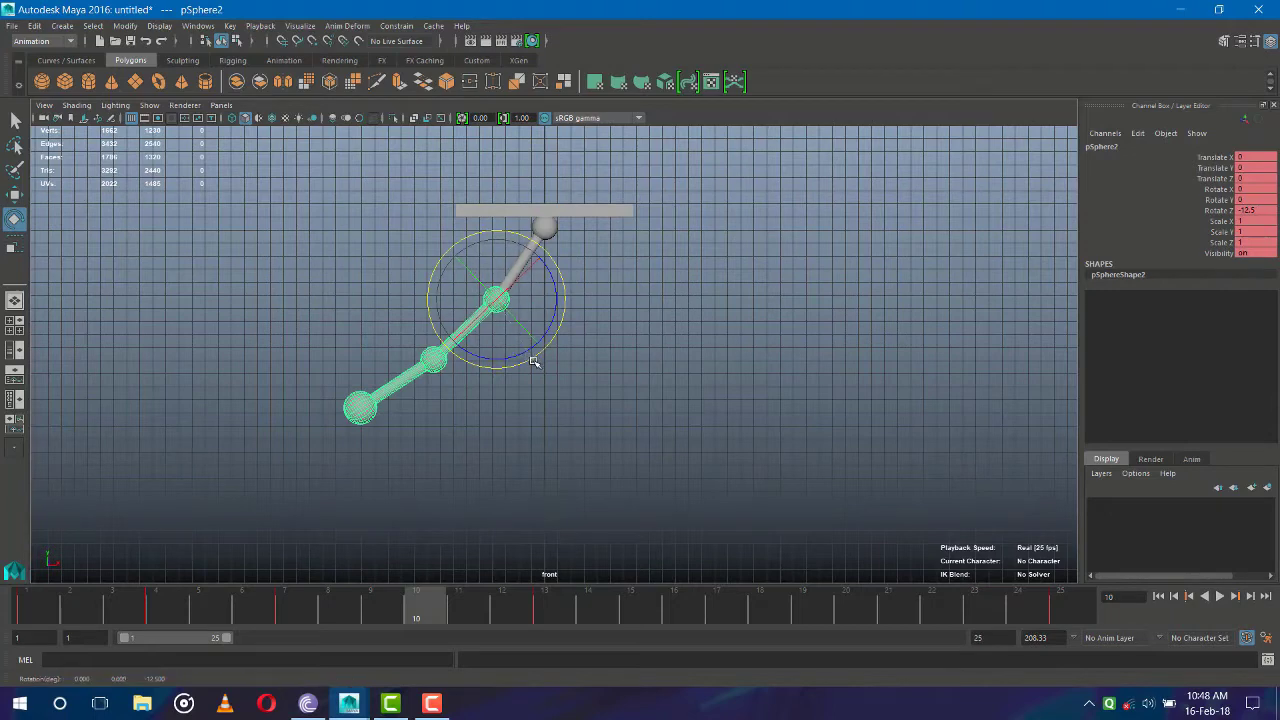
{"action": "mouse_move", "coordinate": [540, 360]}
{"action": "left_mouse_down"}
{"action": "mouse_move", "coordinate": [559, 338]}
{"action": "mouse_move", "coordinate": [548, 342]}
{"action": "left_mouse_up"}
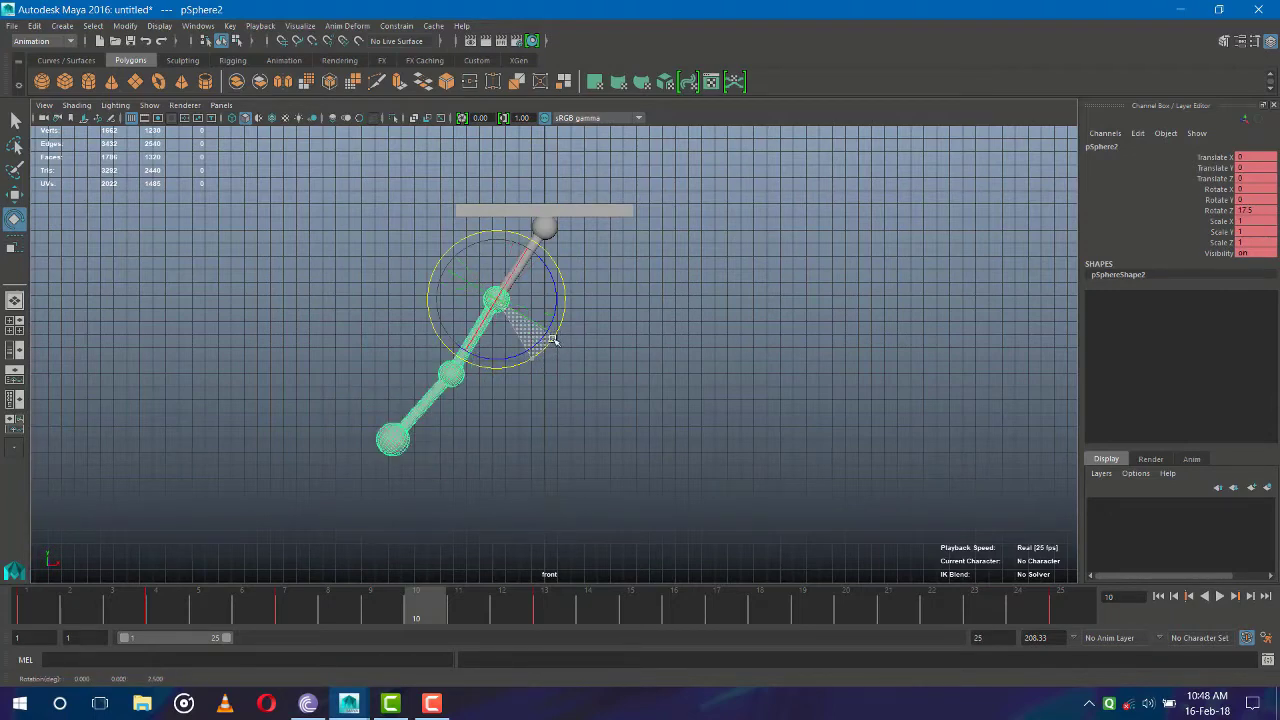
{"action": "left_click", "coordinate": [1262, 212]}
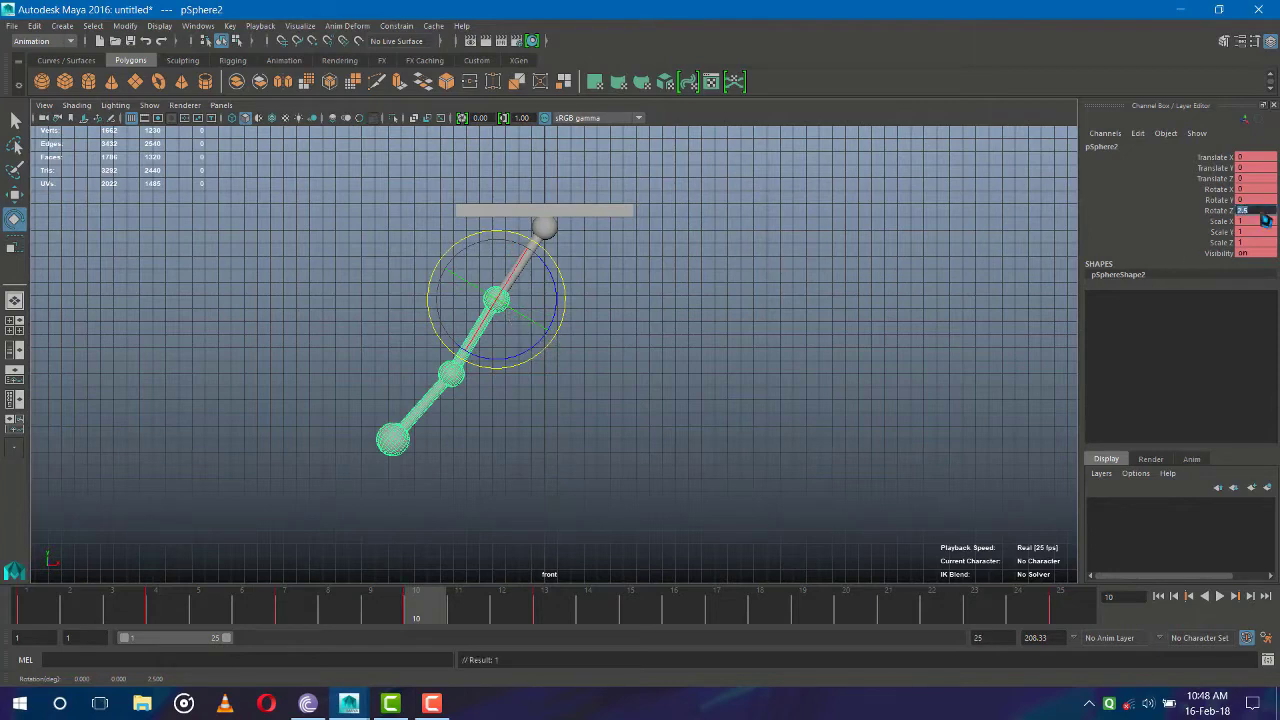
{"action": "type", "text": "0"}
{"action": "key", "text": "Return"}
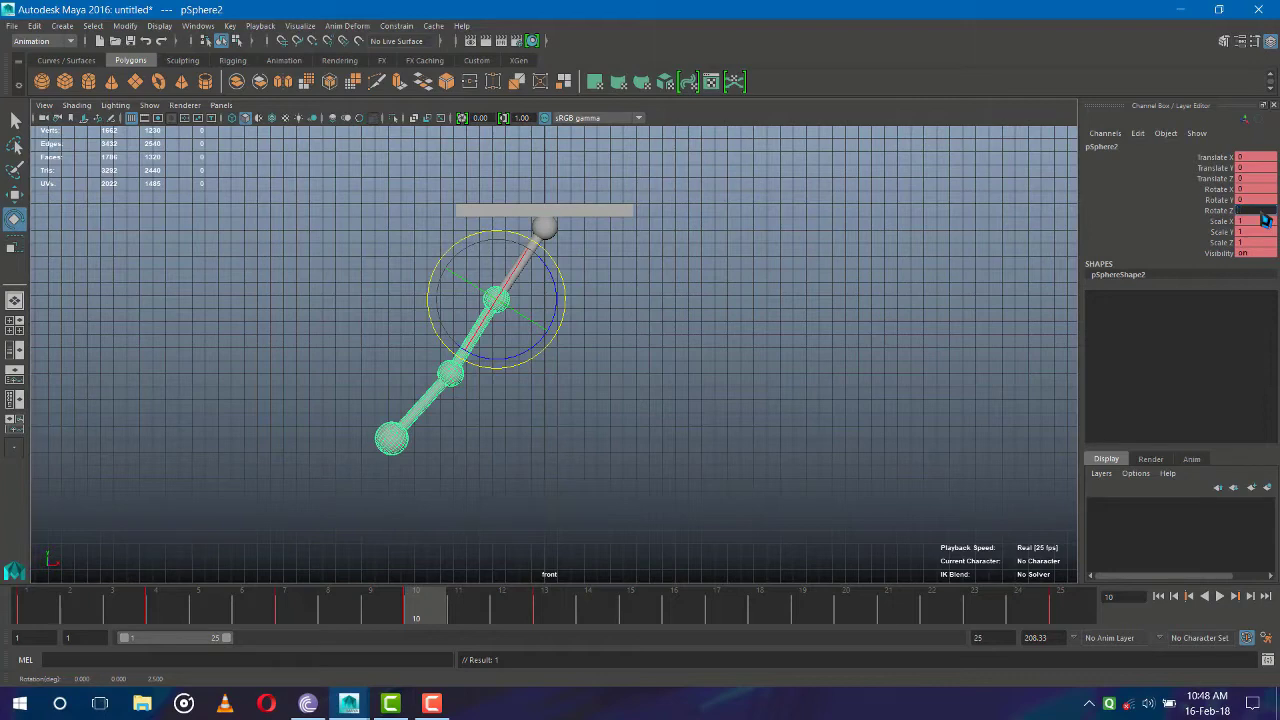
{"action": "type", "text": "5"}
{"action": "key", "text": "Return"}
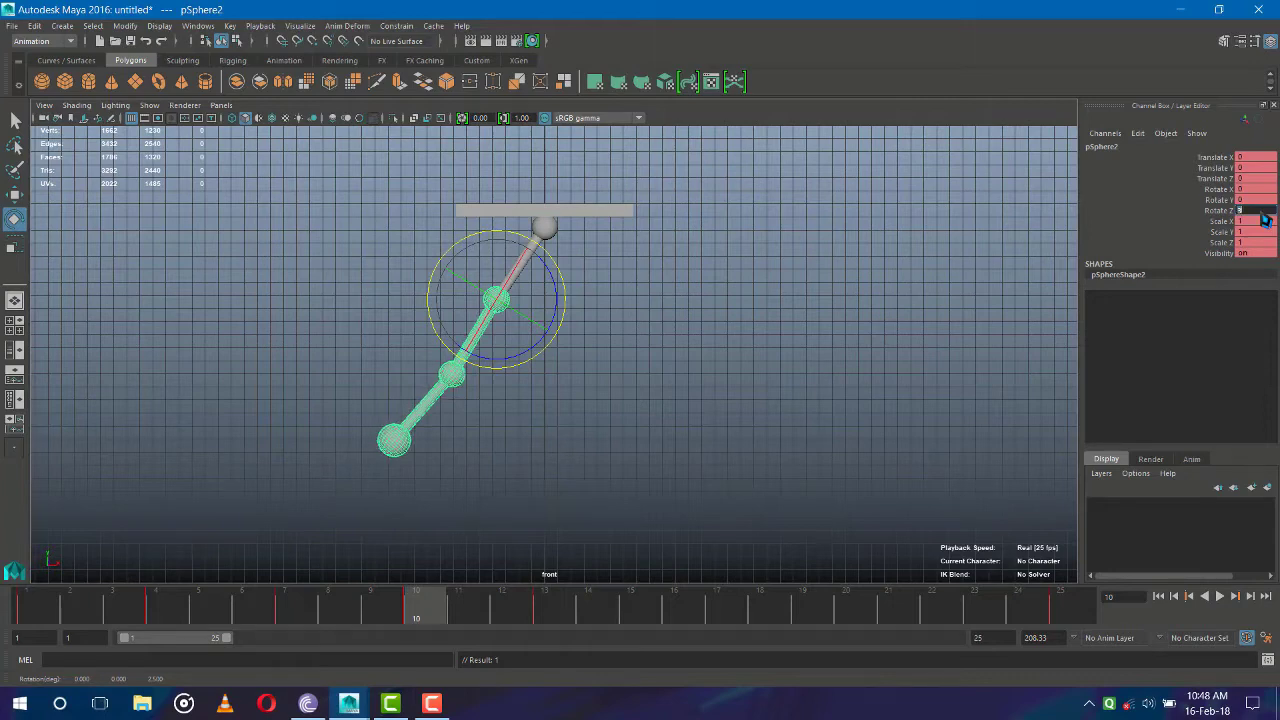
Key new Z rotations for the lower and middle joint spheres
{"action": "left_click", "coordinate": [456, 378]}
{"action": "double_click", "coordinate": [1266, 213]}
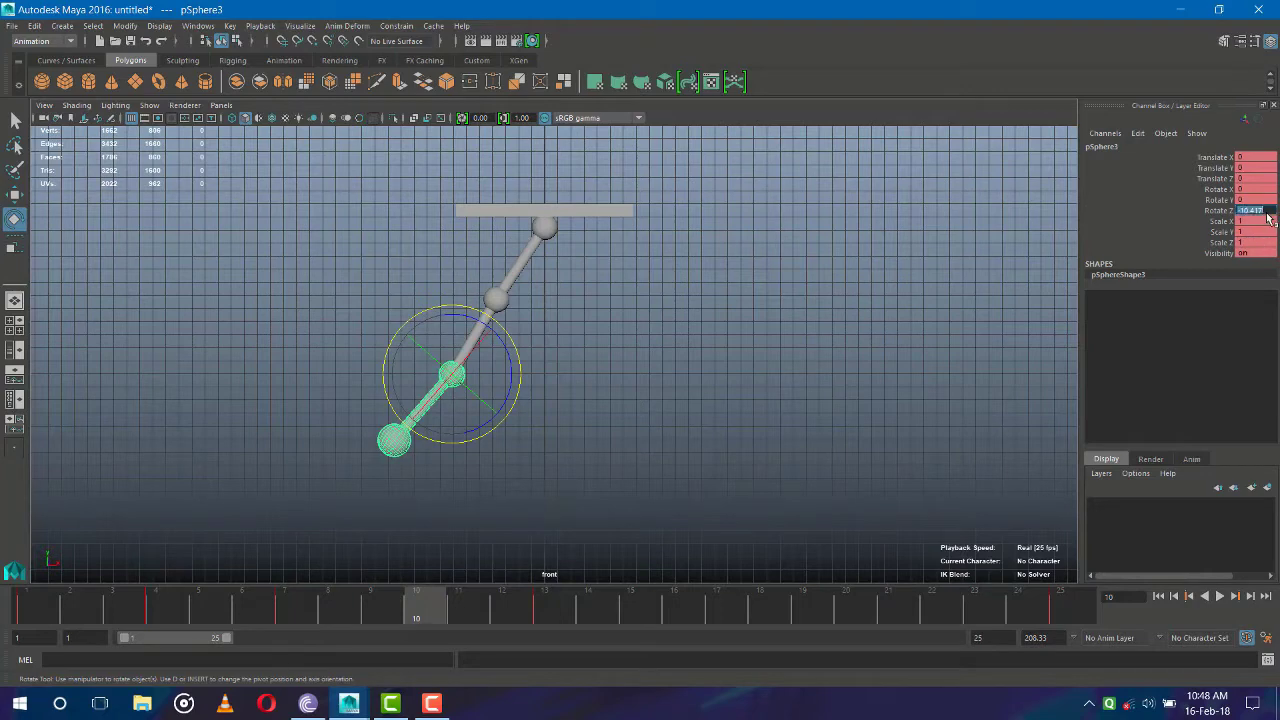
{"action": "key", "text": "BackSpace"}
{"action": "type", "text": "0"}
{"action": "key", "text": "Return"}
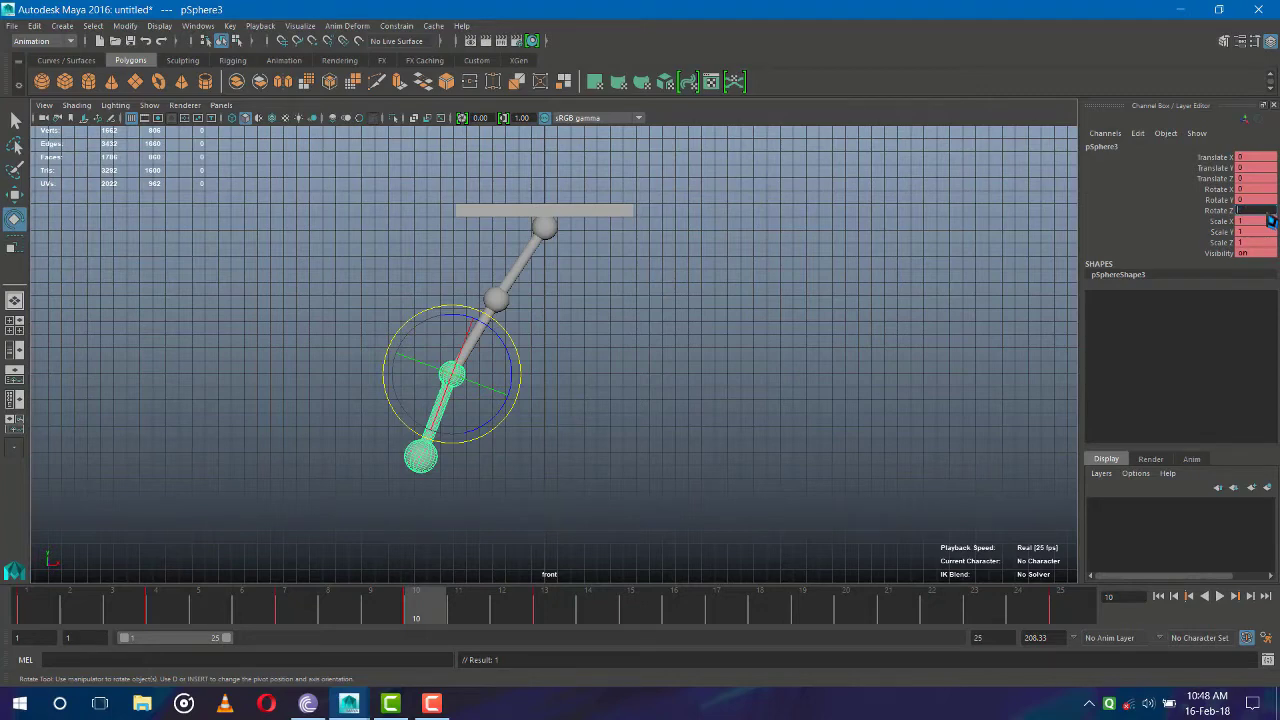
{"action": "type", "text": "8"}
{"action": "key", "text": "Return"}
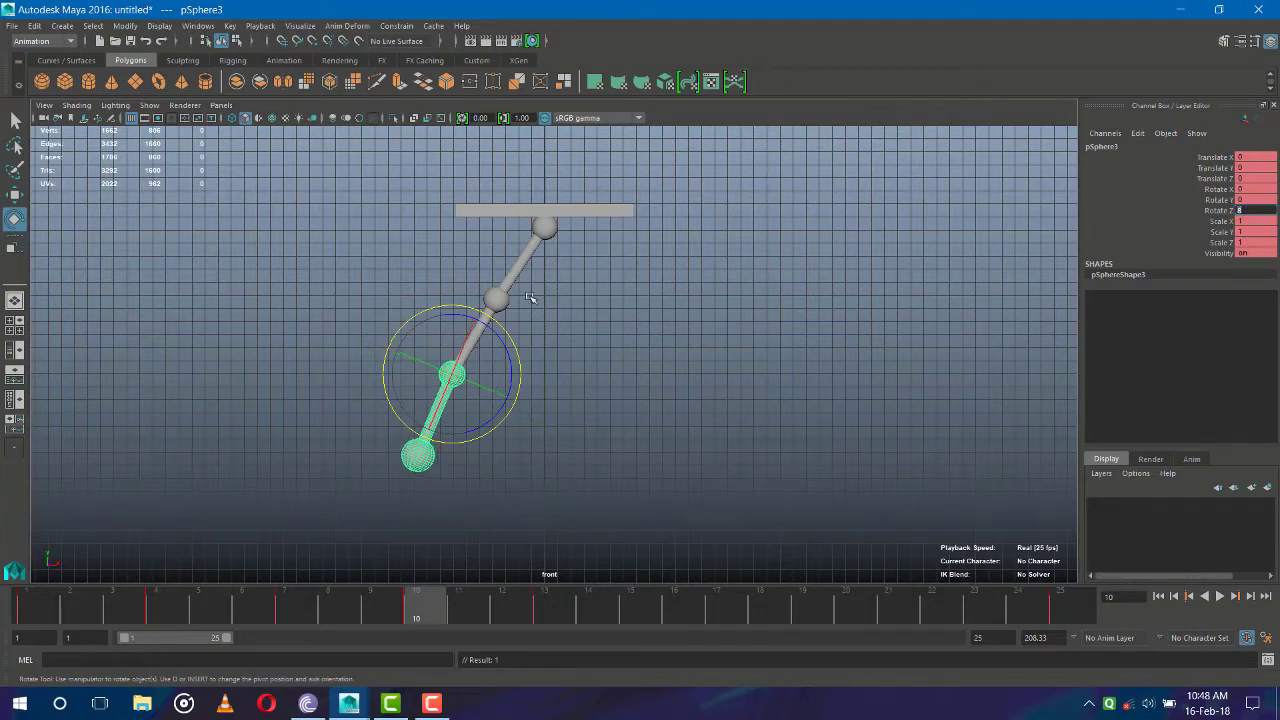
{"action": "left_click", "coordinate": [499, 300]}
{"action": "double_click", "coordinate": [1253, 211]}
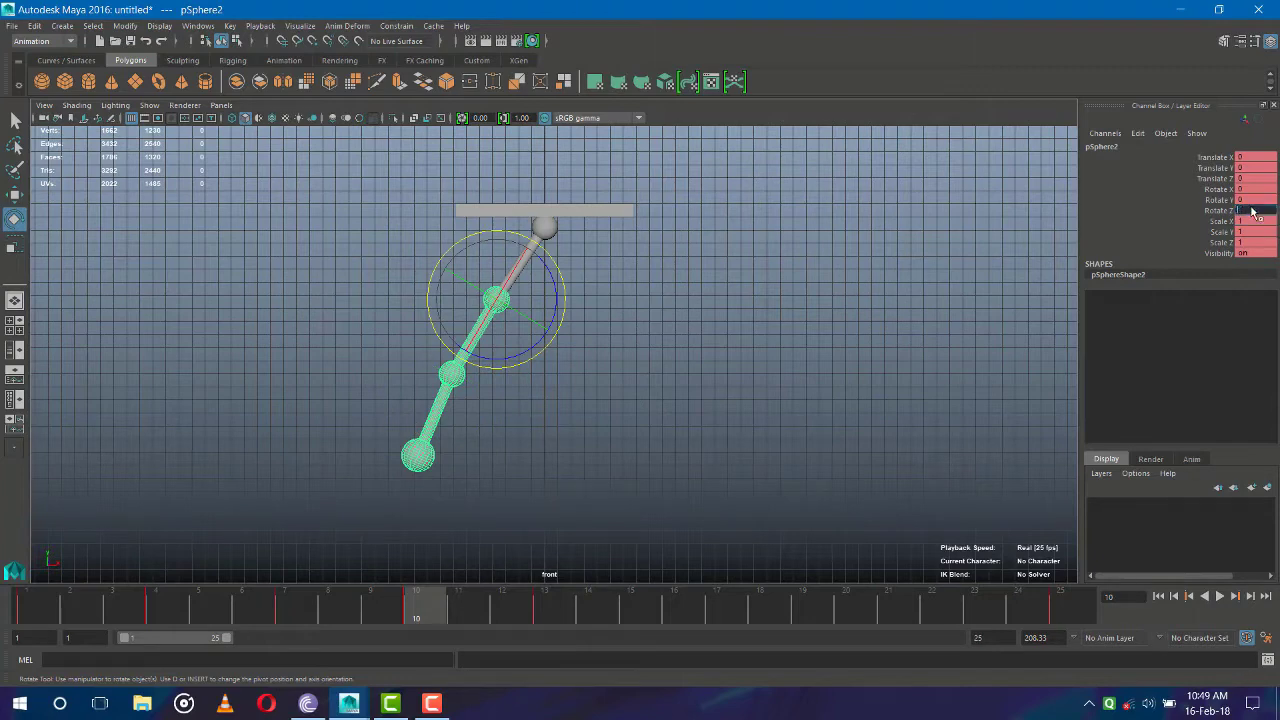
{"action": "key", "text": "Return"}
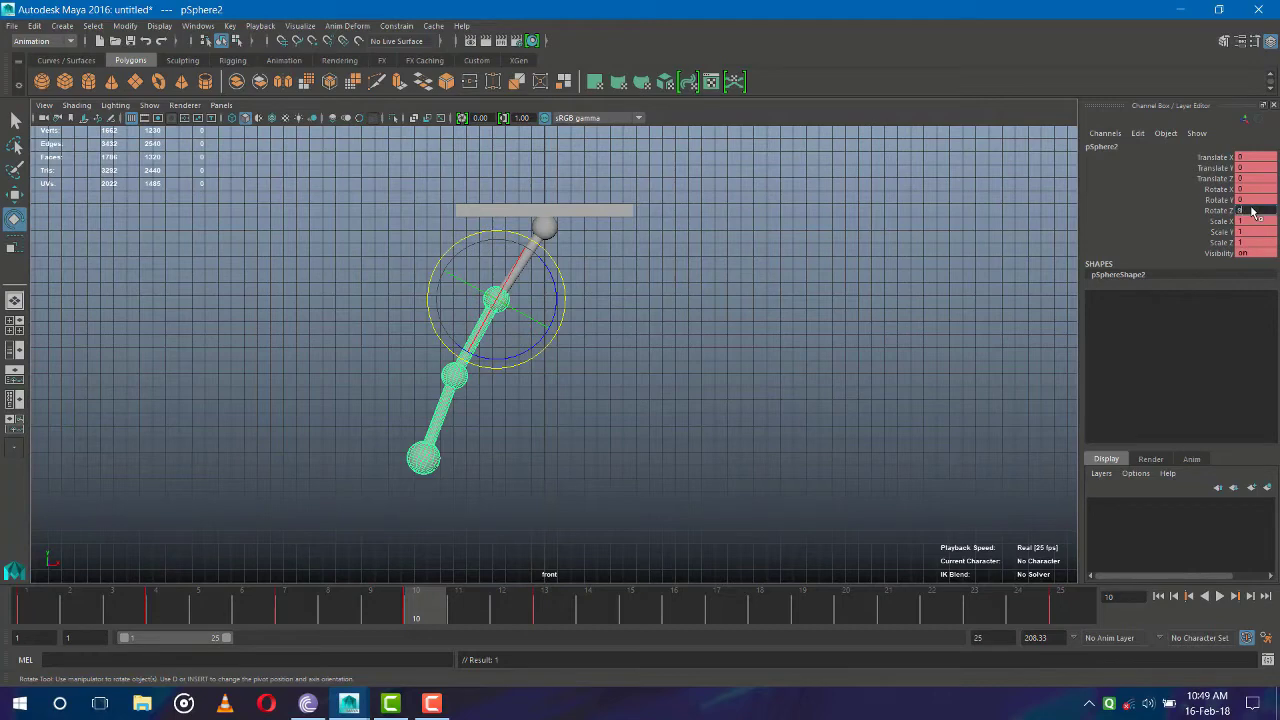
{"action": "key", "text": "Return"}
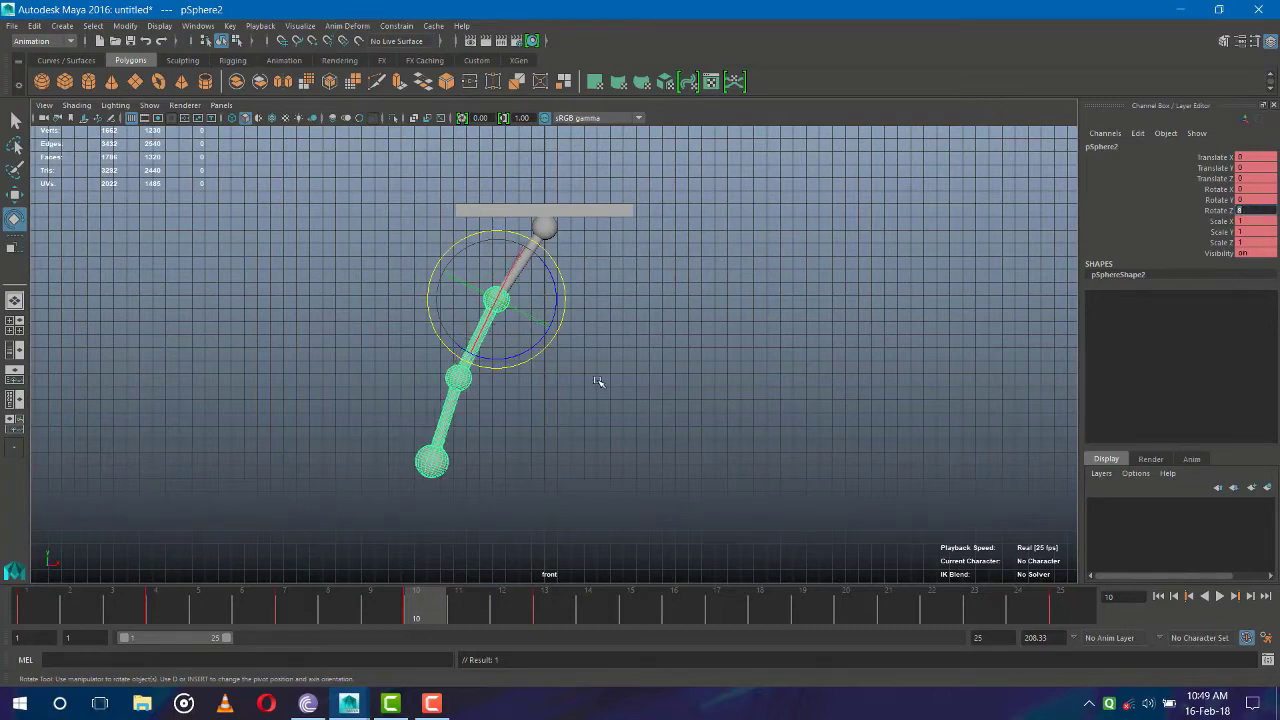
Re-apply the lower sphere's Z rotation and scrub to preview the swing
{"action": "left_click", "coordinate": [463, 382]}
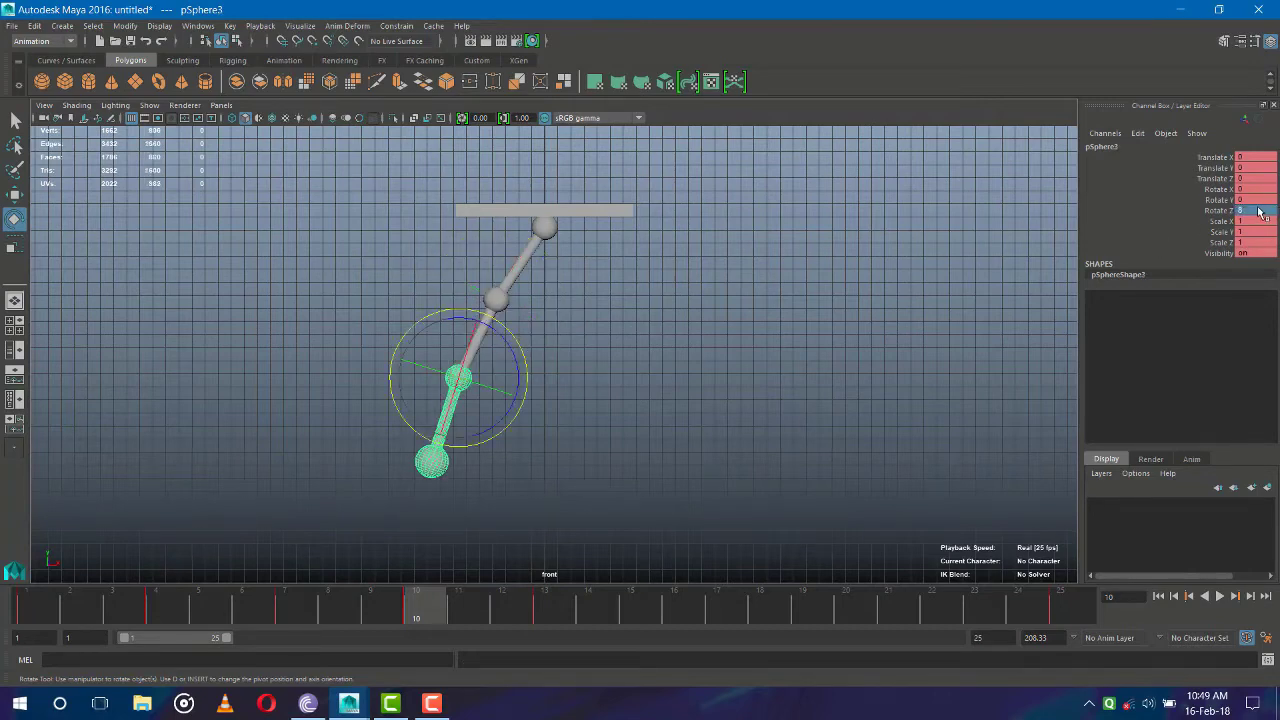
{"action": "left_click", "coordinate": [596, 337]}
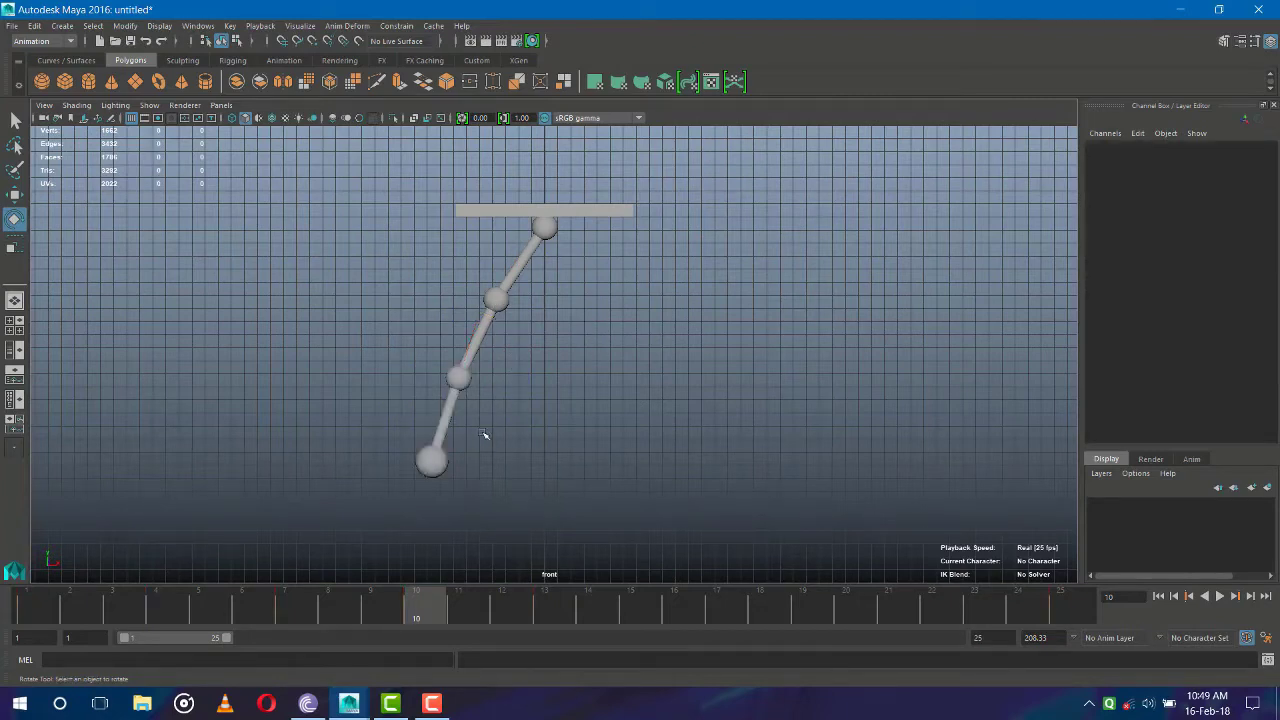
{"action": "left_click", "coordinate": [464, 378]}
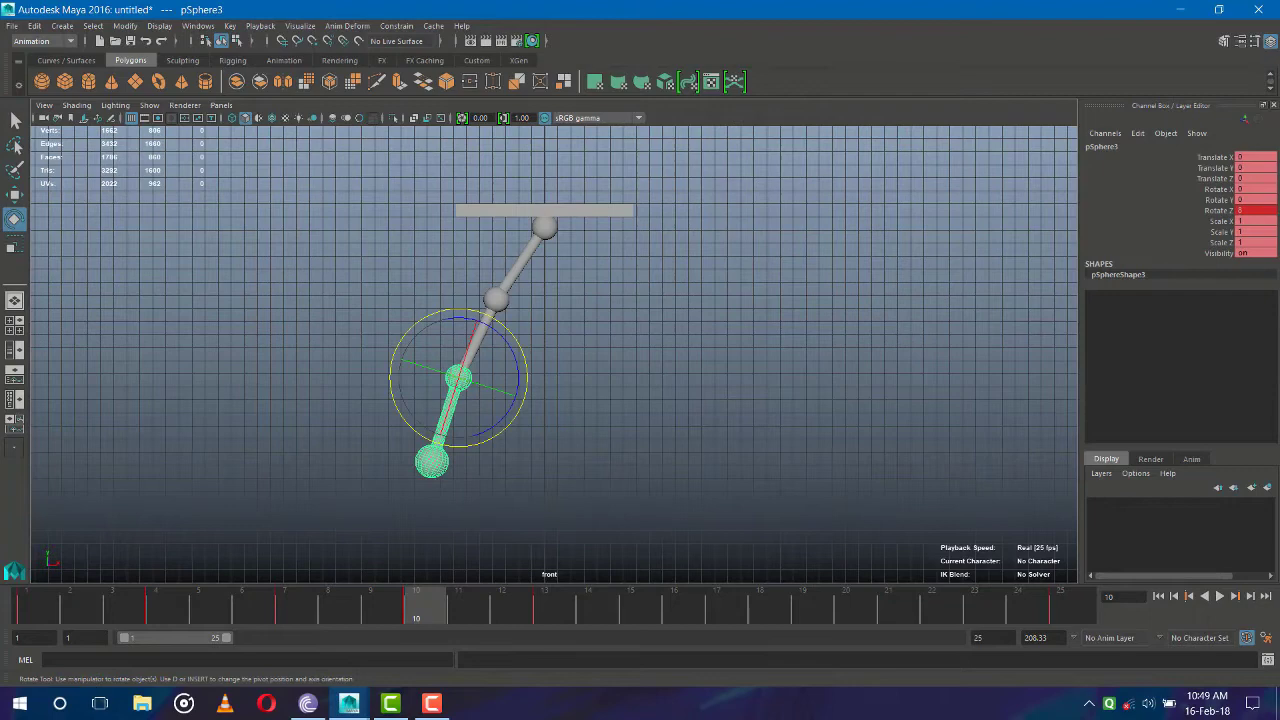
{"action": "left_click", "coordinate": [1243, 212]}
{"action": "key", "text": "Return"}
{"action": "left_click", "coordinate": [756, 326]}
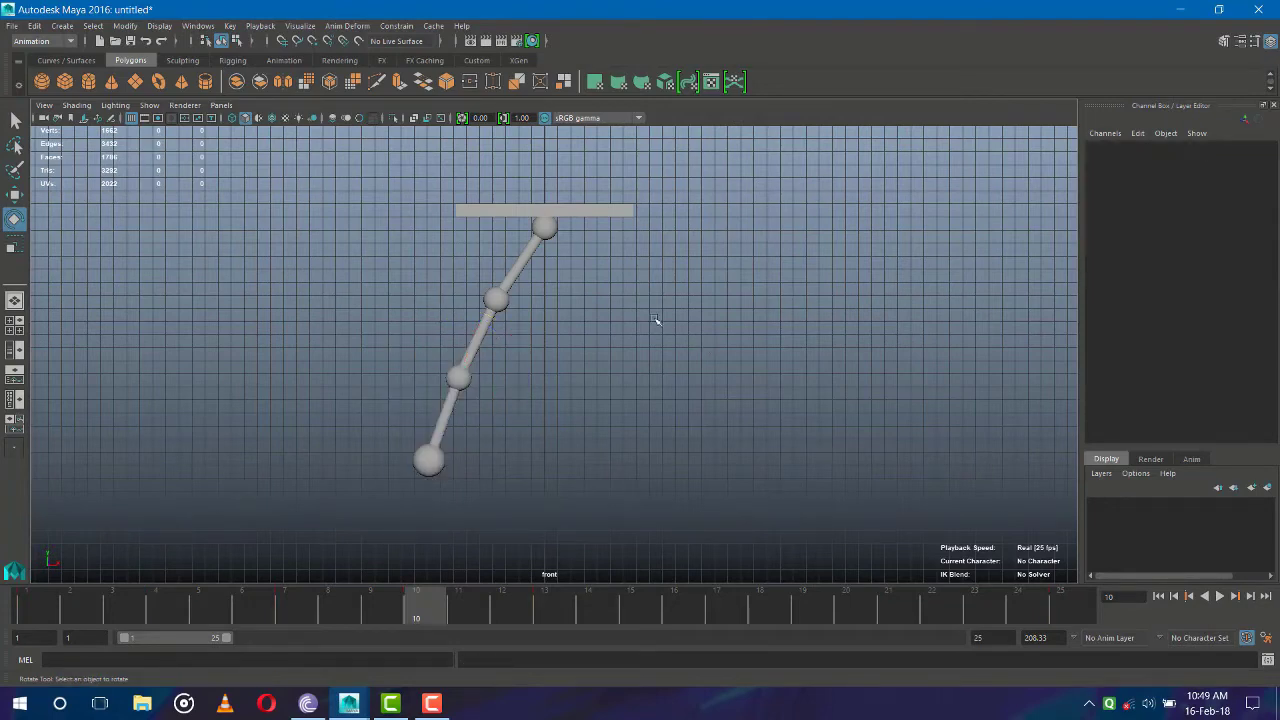
{"action": "mouse_move", "coordinate": [425, 605]}
{"action": "left_mouse_down"}
{"action": "mouse_move", "coordinate": [230, 610]}
{"action": "mouse_move", "coordinate": [458, 619]}
{"action": "left_mouse_up"}
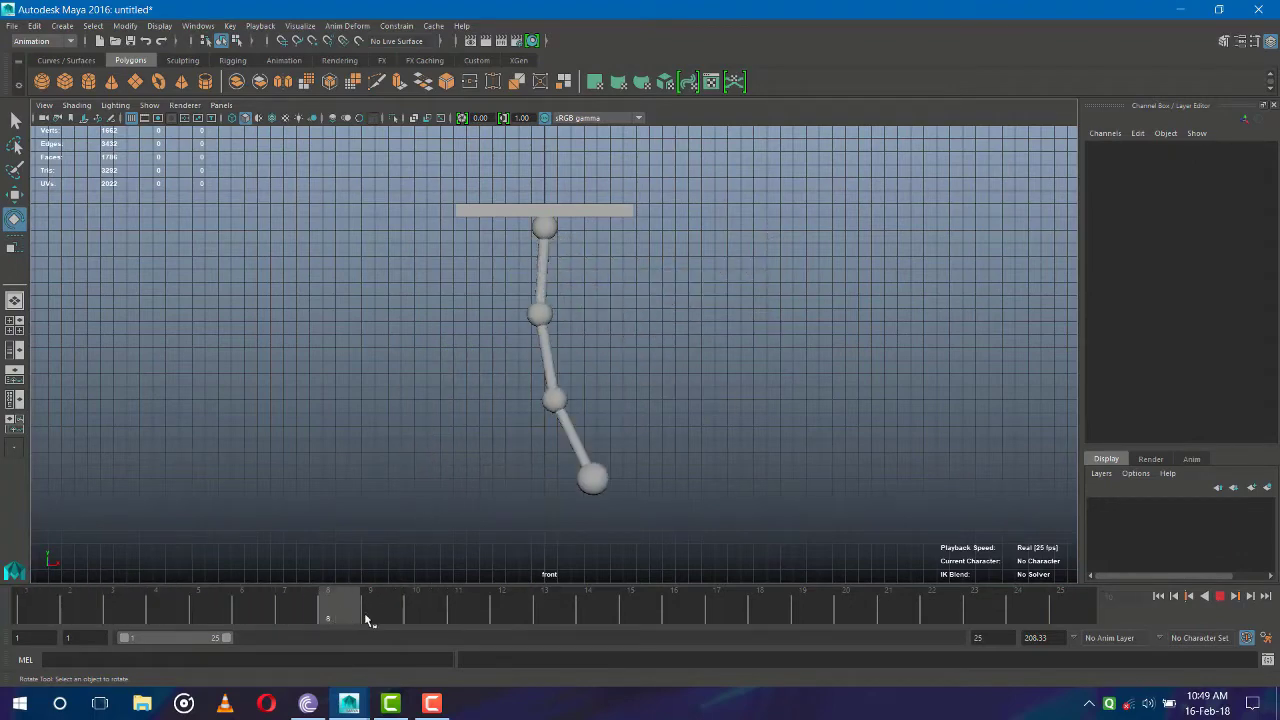
Replace the top sphere's -33.75 Z rotation at frame 10 with a new value
{"action": "left_click", "coordinate": [545, 230]}
{"action": "left_click", "coordinate": [445, 612]}
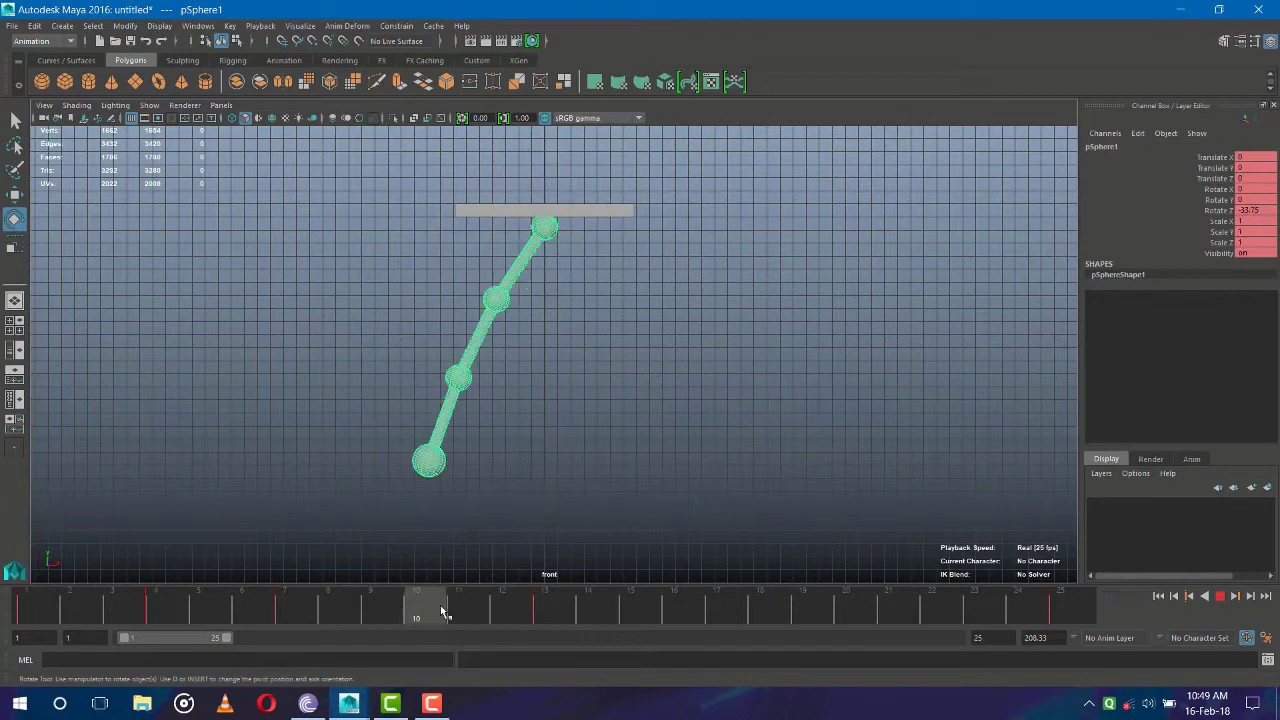
{"action": "left_click", "coordinate": [495, 300]}
{"action": "left_click", "coordinate": [550, 228]}
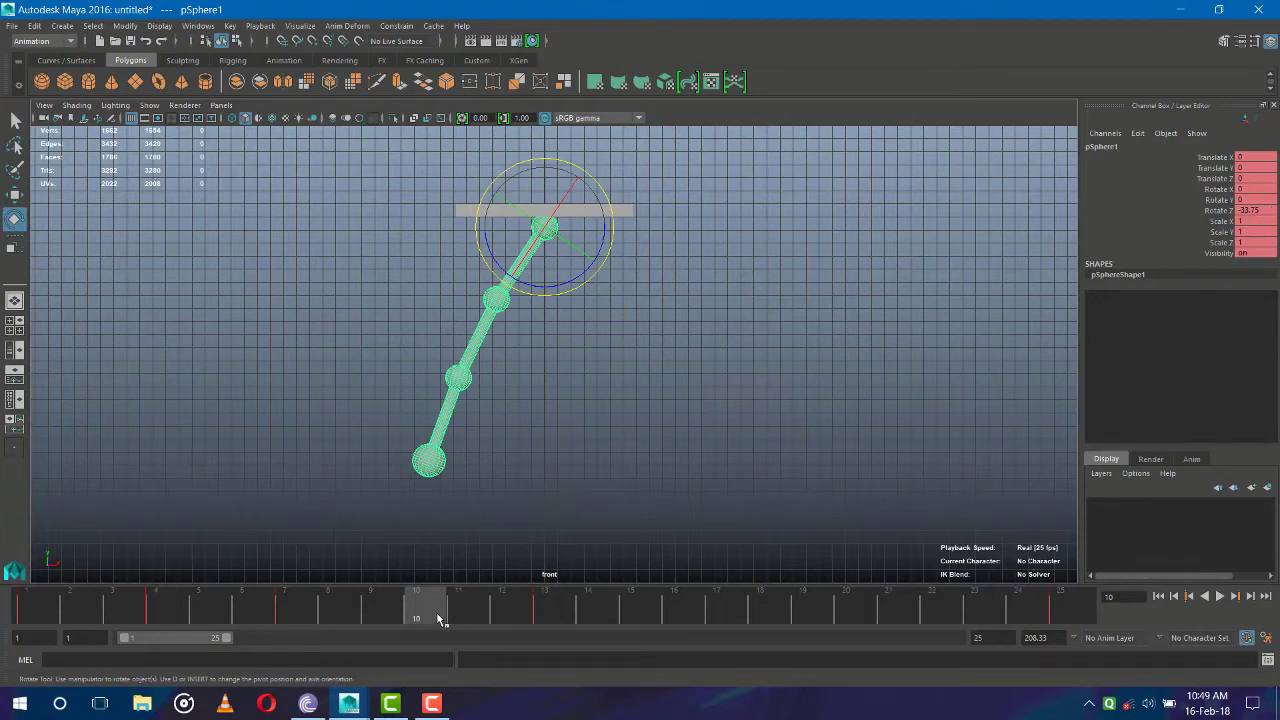
{"action": "mouse_move", "coordinate": [445, 622]}
{"action": "left_mouse_down"}
{"action": "mouse_move", "coordinate": [462, 624]}
{"action": "mouse_move", "coordinate": [173, 627]}
{"action": "mouse_move", "coordinate": [550, 636]}
{"action": "mouse_move", "coordinate": [370, 638]}
{"action": "mouse_move", "coordinate": [416, 643]}
{"action": "left_mouse_up"}
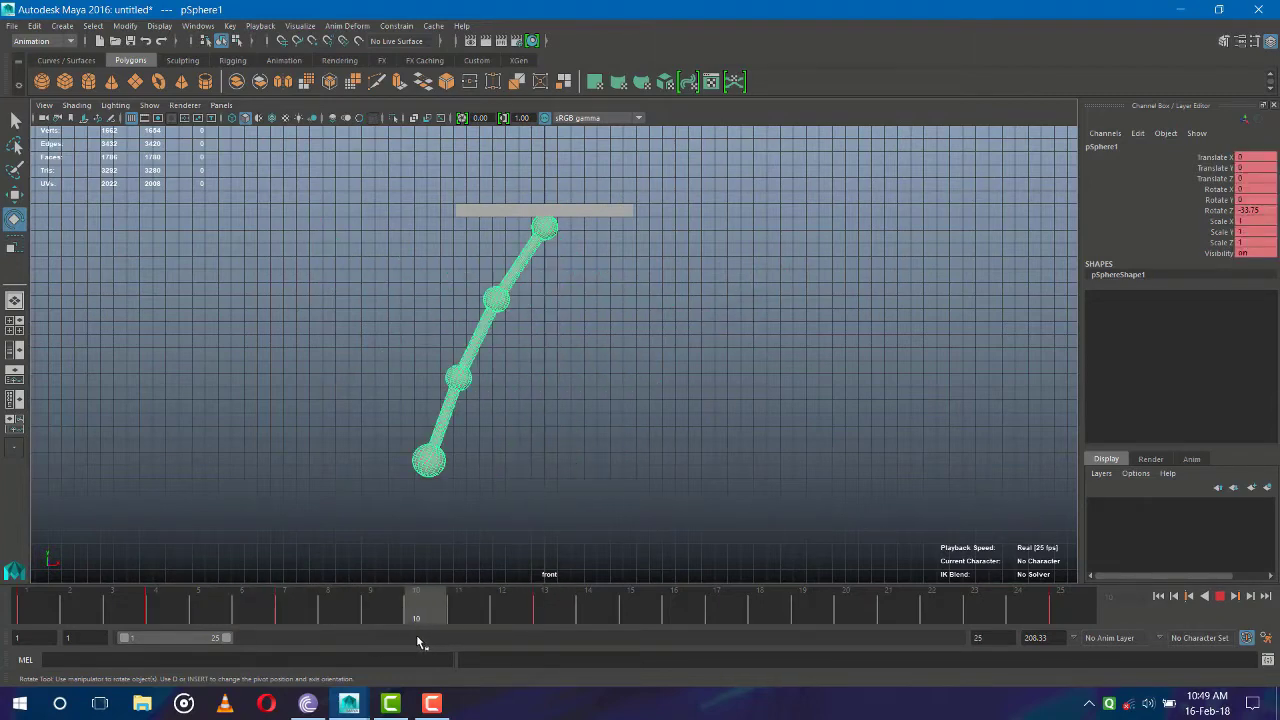
{"action": "left_click", "coordinate": [1270, 210]}
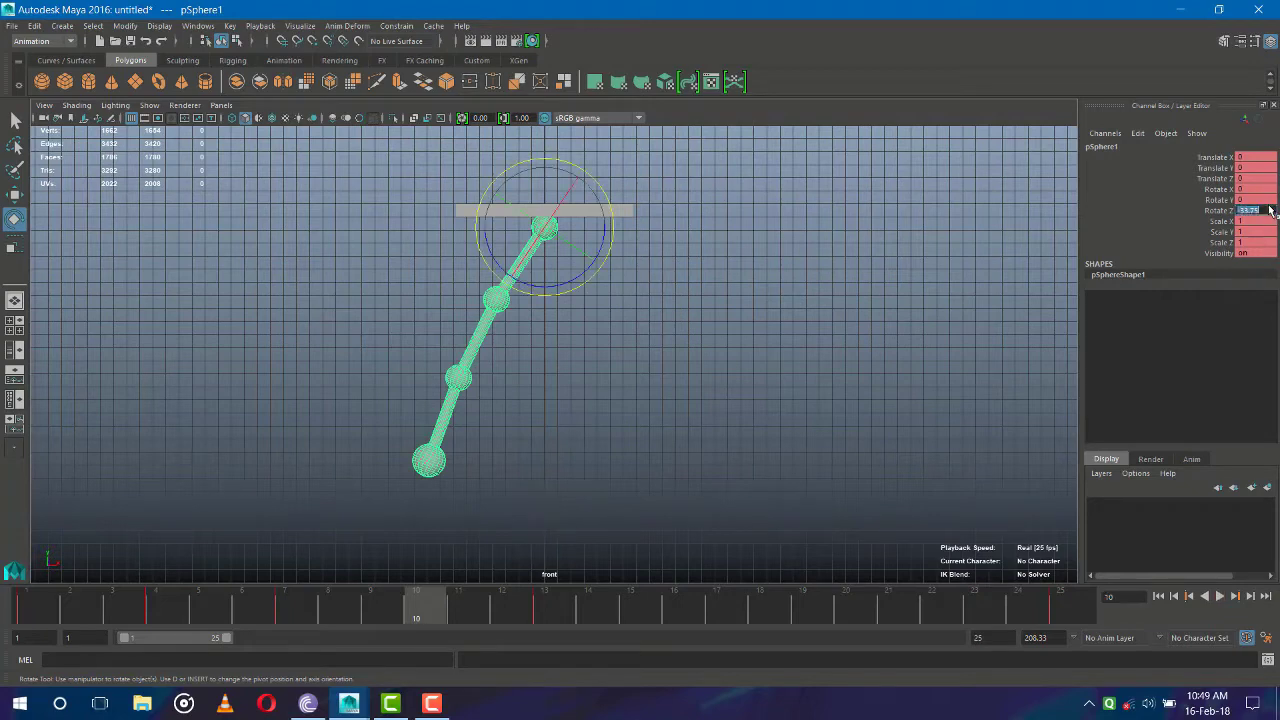
{"action": "key", "text": "BackSpace"}
{"action": "type", "text": "-30"}
{"action": "key", "text": "Return"}
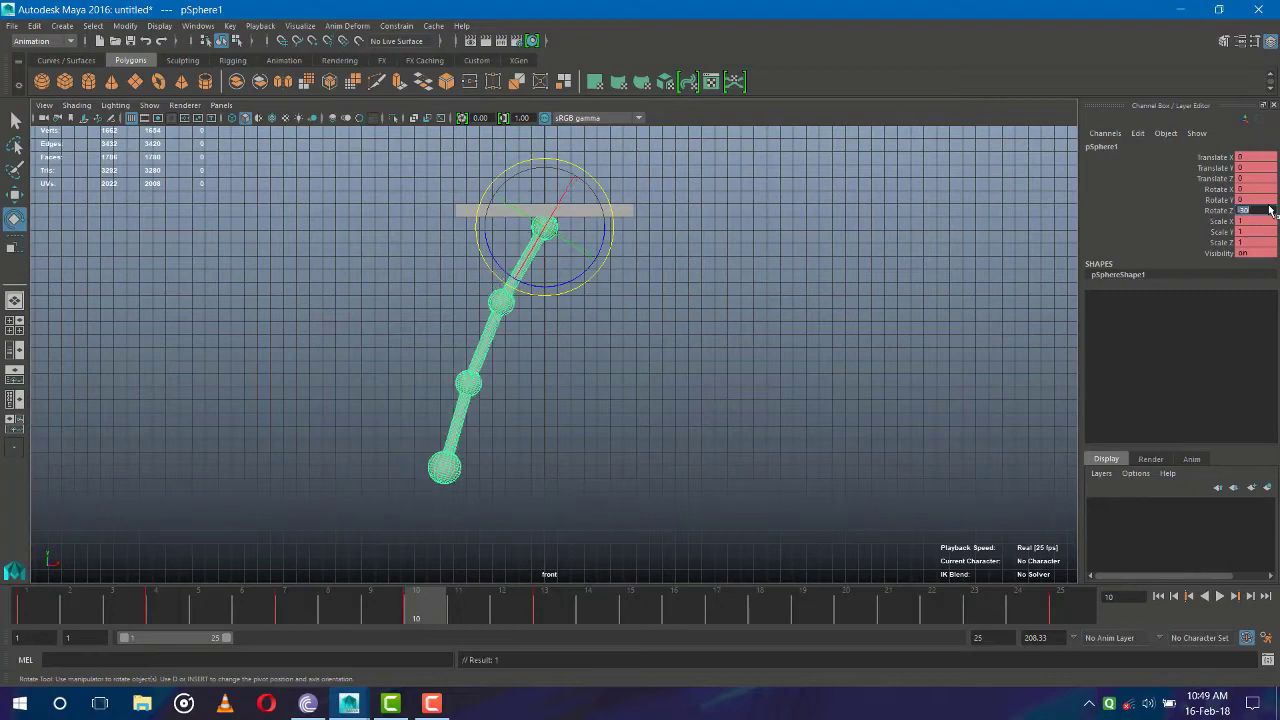
Rewind to frame 1, preview the swing playback, then scrub forward and reselect the chain
{"action": "left_click", "coordinate": [731, 392]}
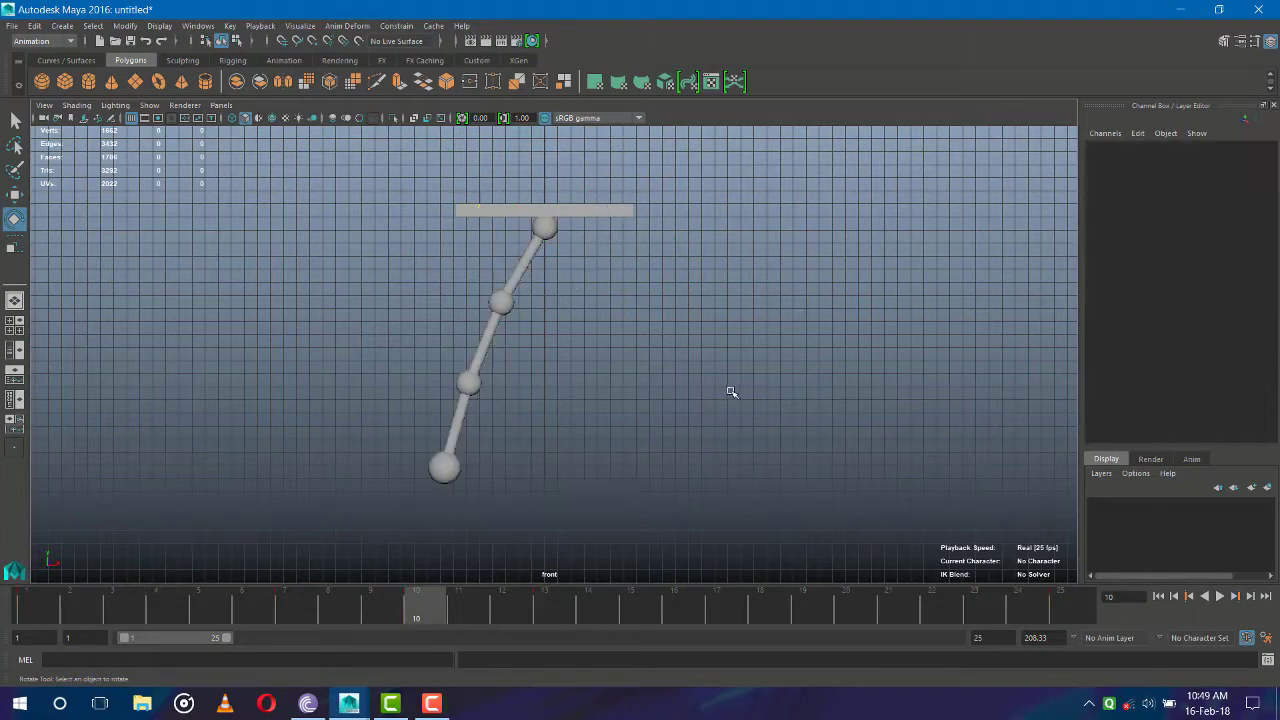
{"action": "left_click_drag", "start_coordinate": [425, 612], "coordinate": [30, 612]}
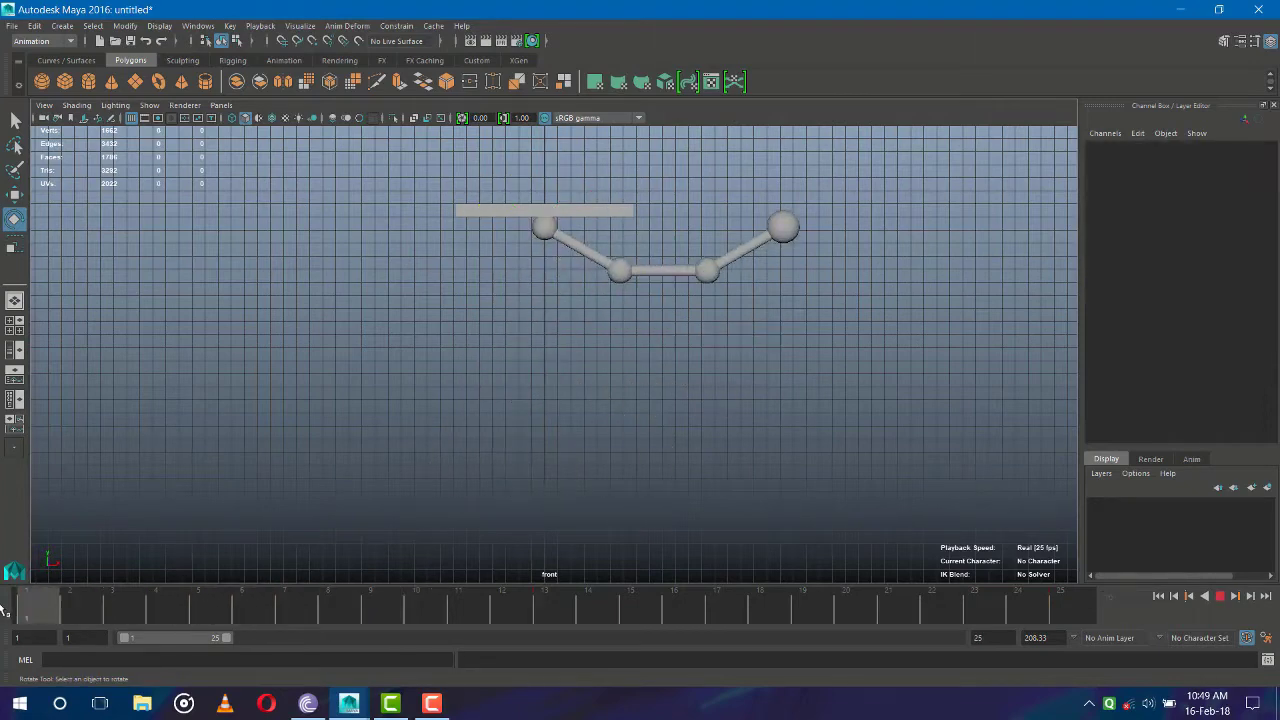
{"action": "left_click", "coordinate": [1220, 596]}
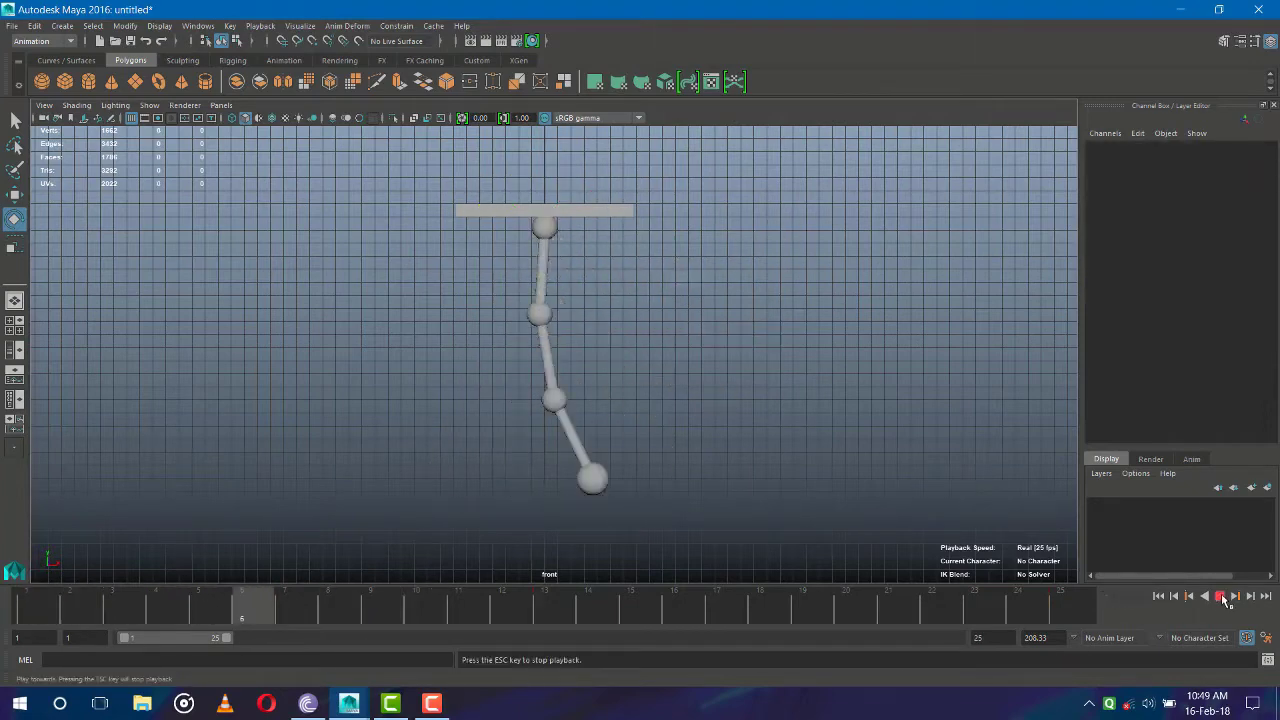
{"action": "left_click", "coordinate": [1220, 596]}
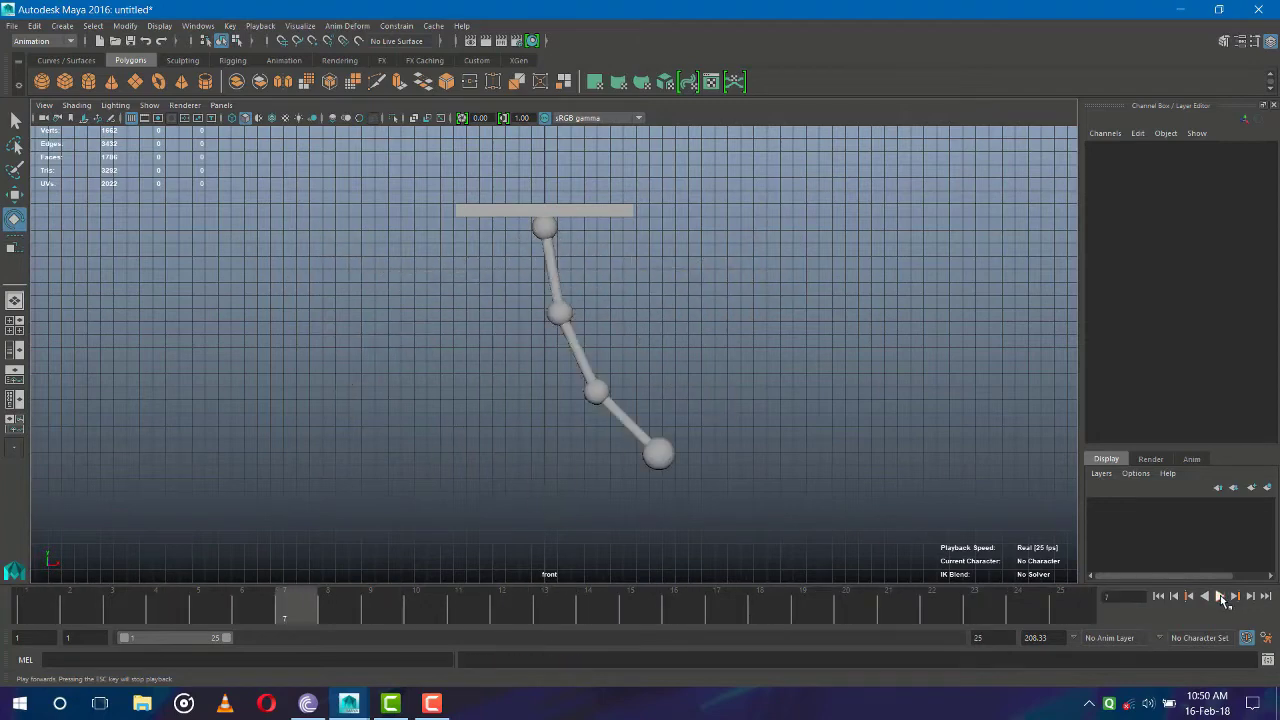
{"action": "mouse_move", "coordinate": [290, 608]}
{"action": "left_mouse_down"}
{"action": "mouse_move", "coordinate": [207, 608]}
{"action": "mouse_move", "coordinate": [674, 636]}
{"action": "left_mouse_up"}
{"action": "left_click", "coordinate": [550, 233]}
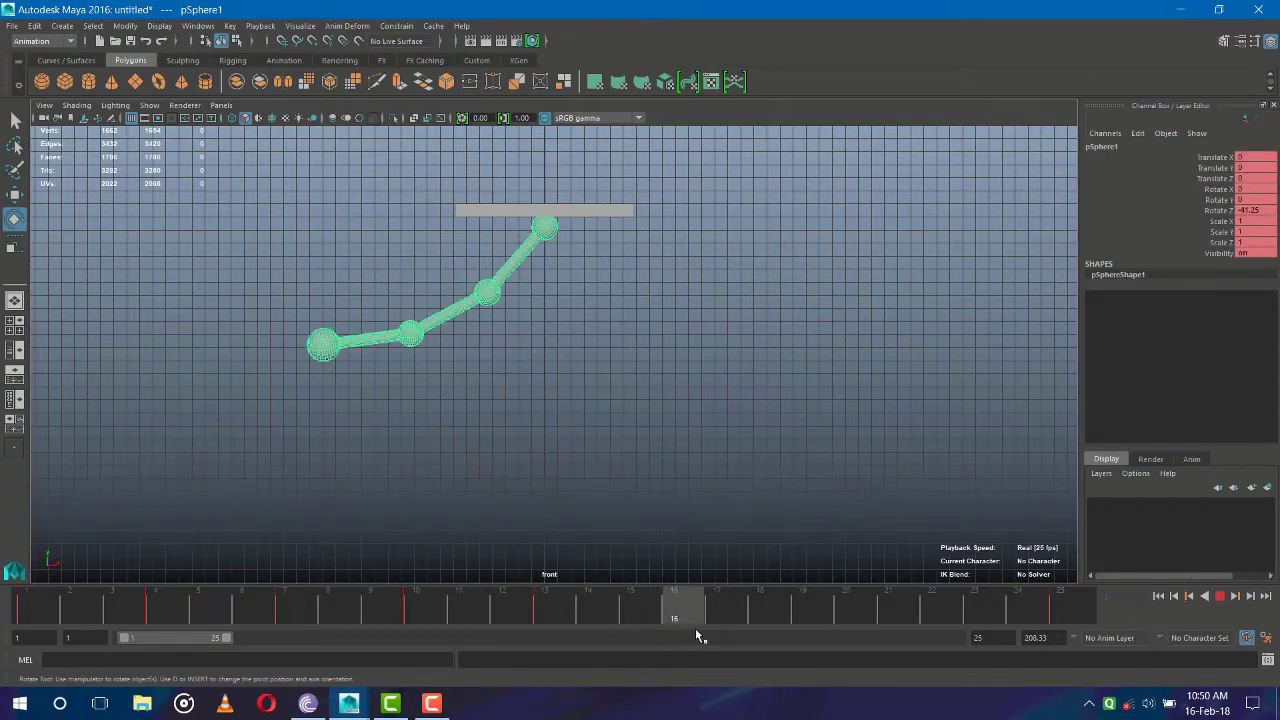
Copy the top sphere's frame-10 key and paste it at frame 16
{"action": "left_click", "coordinate": [422, 610]}
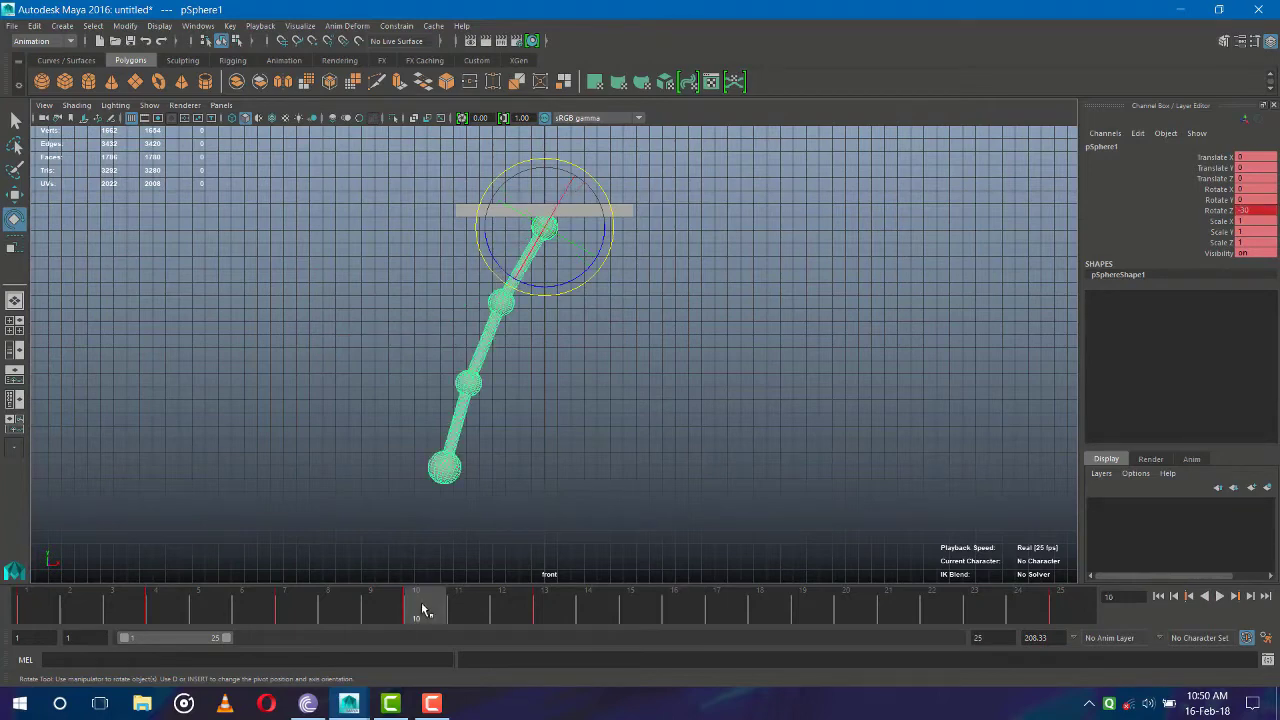
{"action": "right_click", "coordinate": [422, 610]}
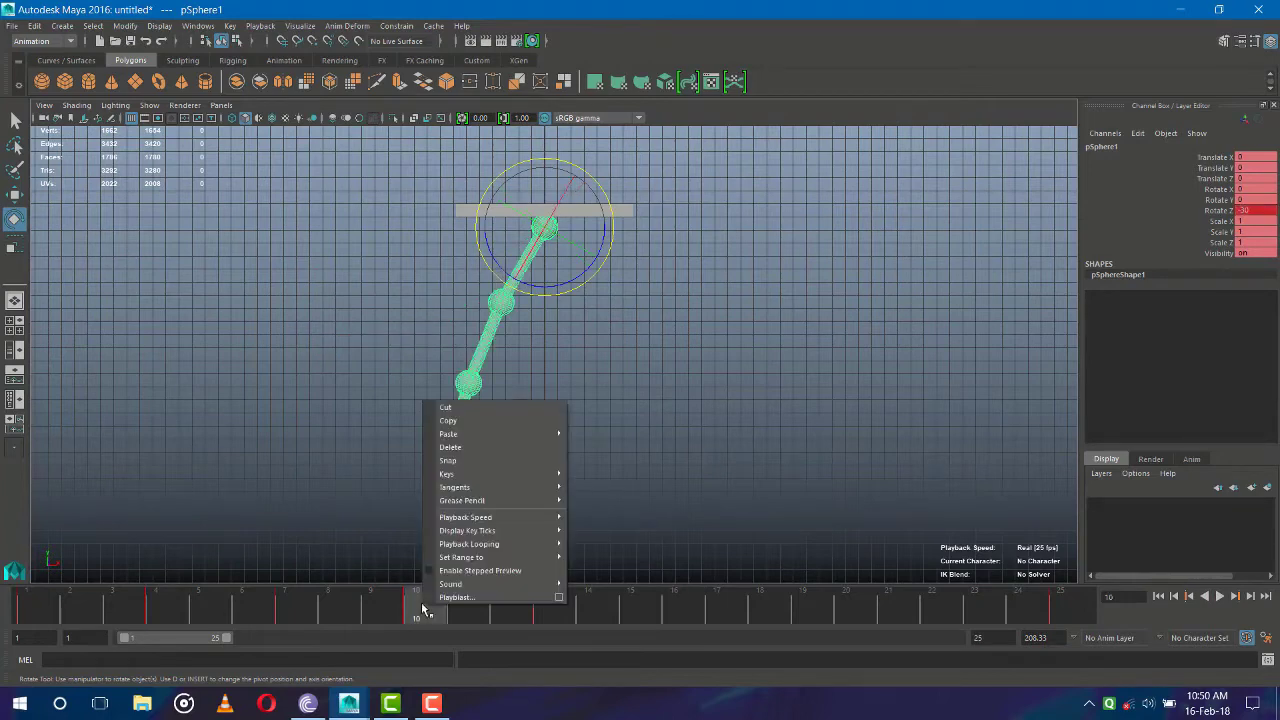
{"action": "left_click", "coordinate": [482, 428]}
{"action": "left_click", "coordinate": [678, 610]}
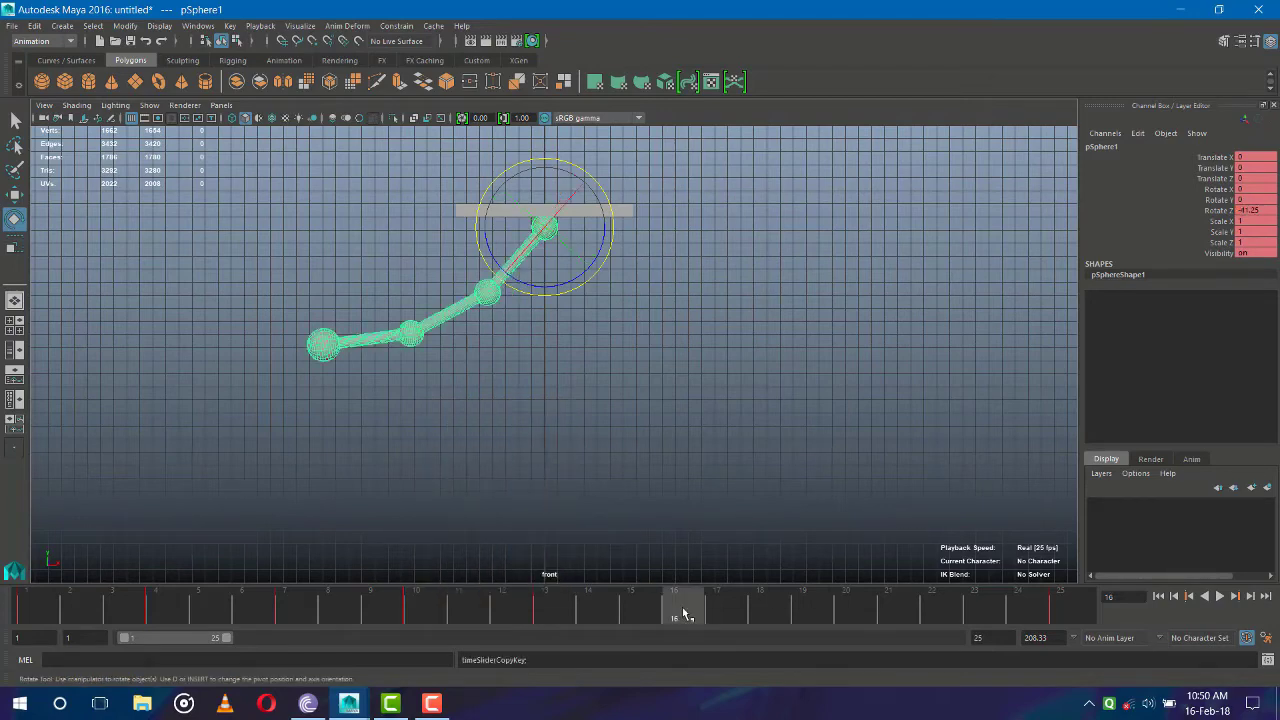
{"action": "right_click", "coordinate": [683, 610]}
{"action": "mouse_move", "coordinate": [710, 438]}
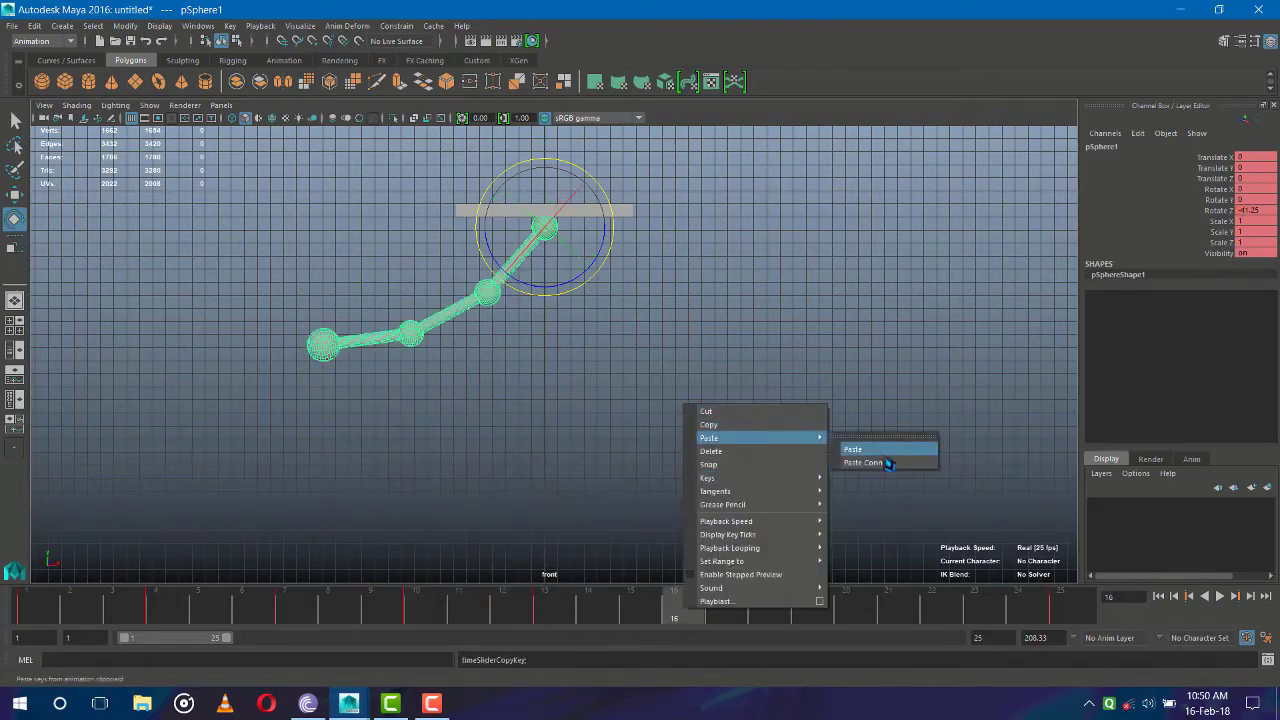
{"action": "left_click", "coordinate": [862, 447]}
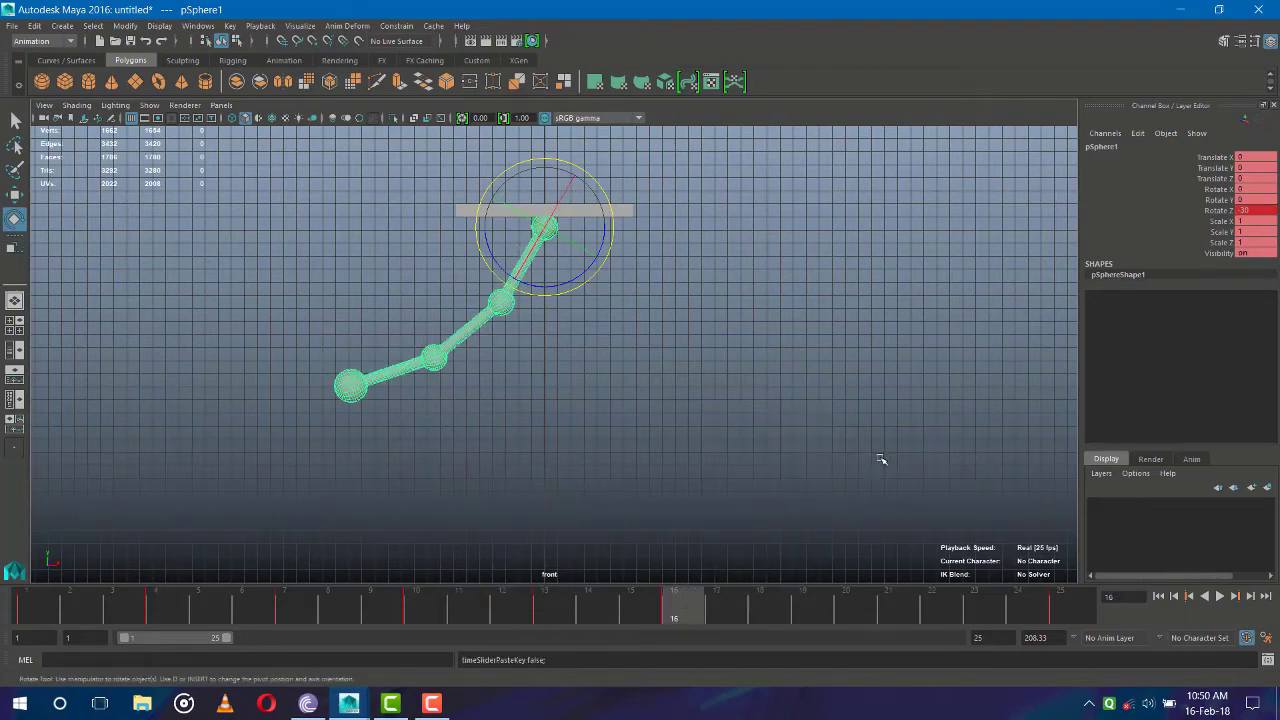
Reselect the top sphere and scrub to frame 14 to check the pose
{"action": "left_click", "coordinate": [500, 310]}
{"action": "left_click", "coordinate": [423, 607]}
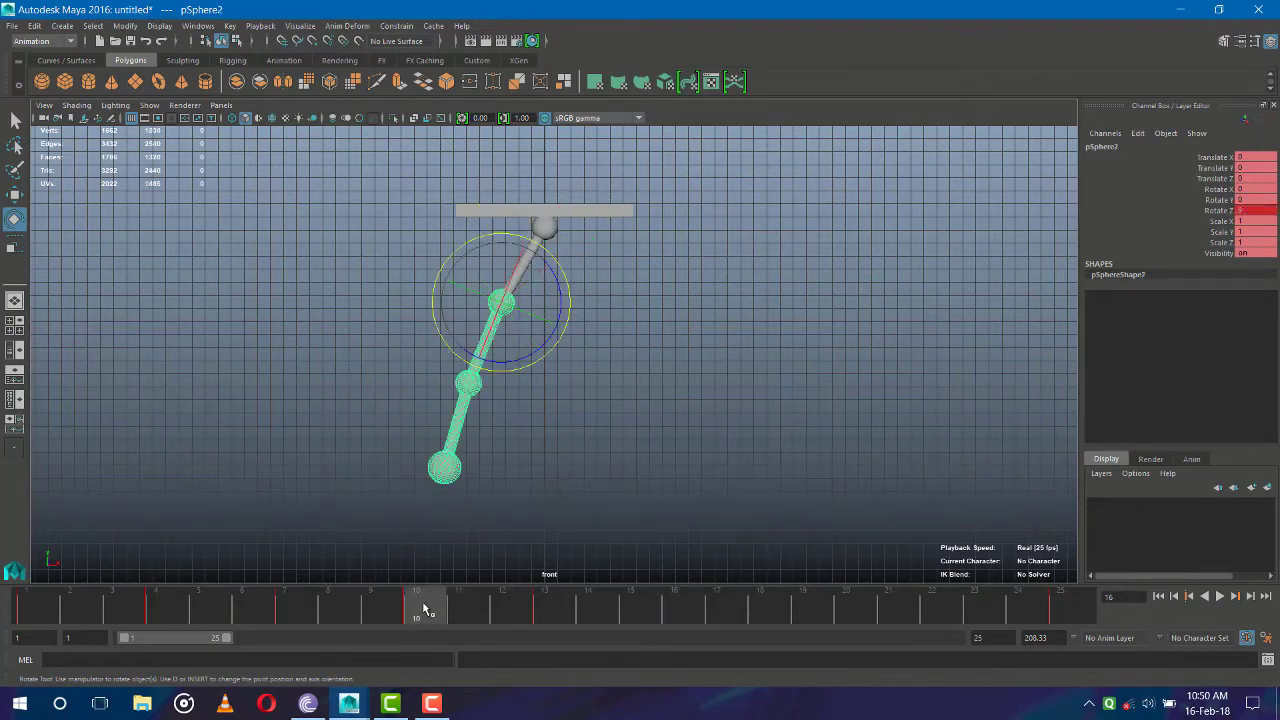
{"action": "left_click", "coordinate": [549, 432]}
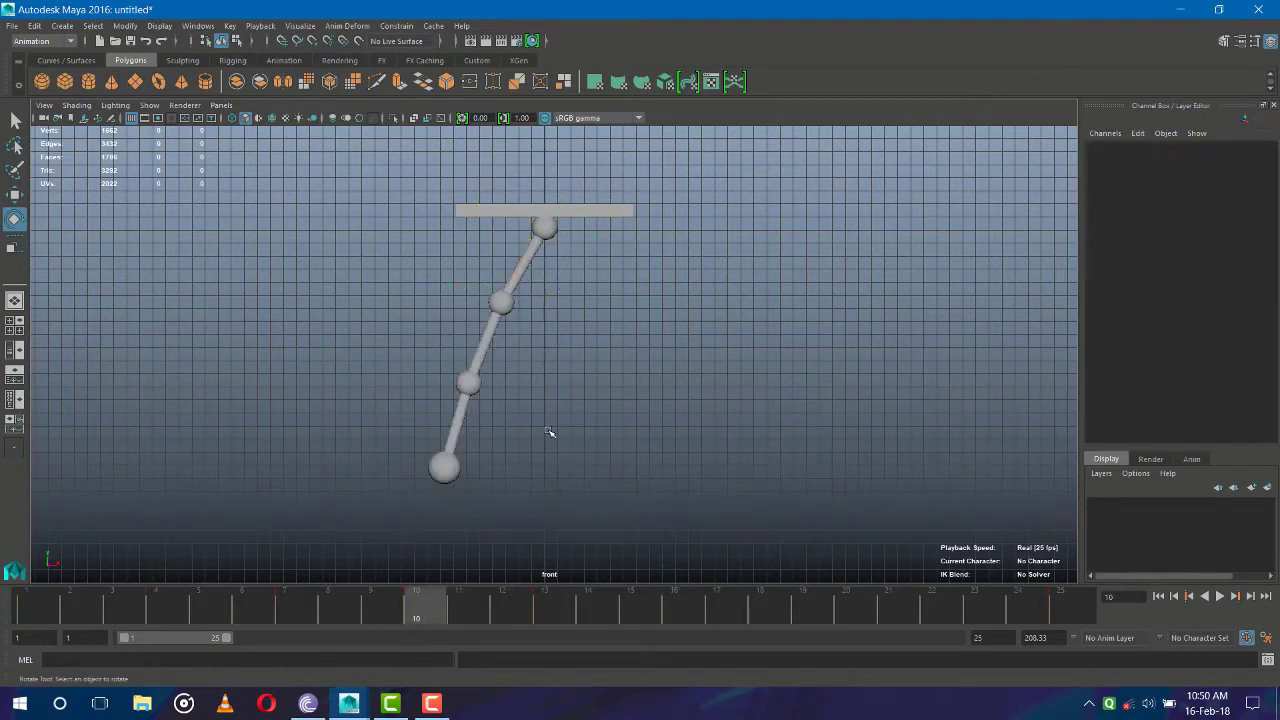
{"action": "left_click", "coordinate": [503, 304]}
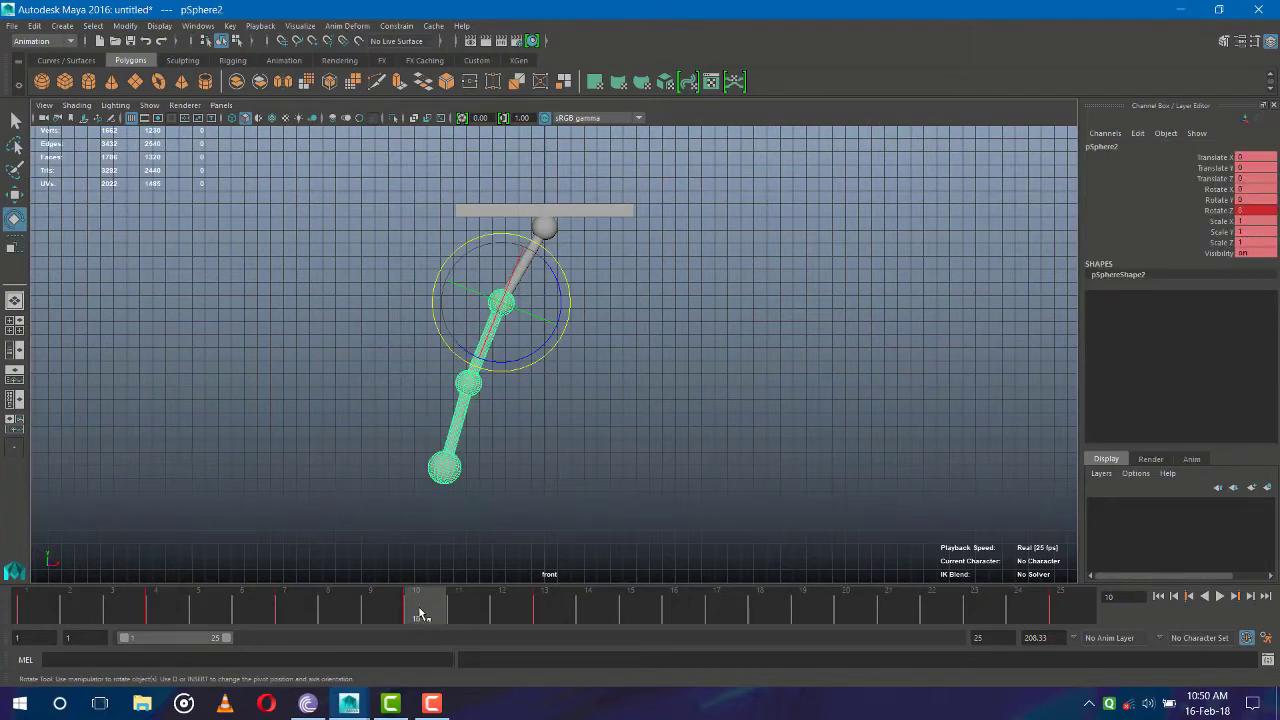
{"action": "left_click", "coordinate": [555, 226]}
{"action": "left_click", "coordinate": [555, 350]}
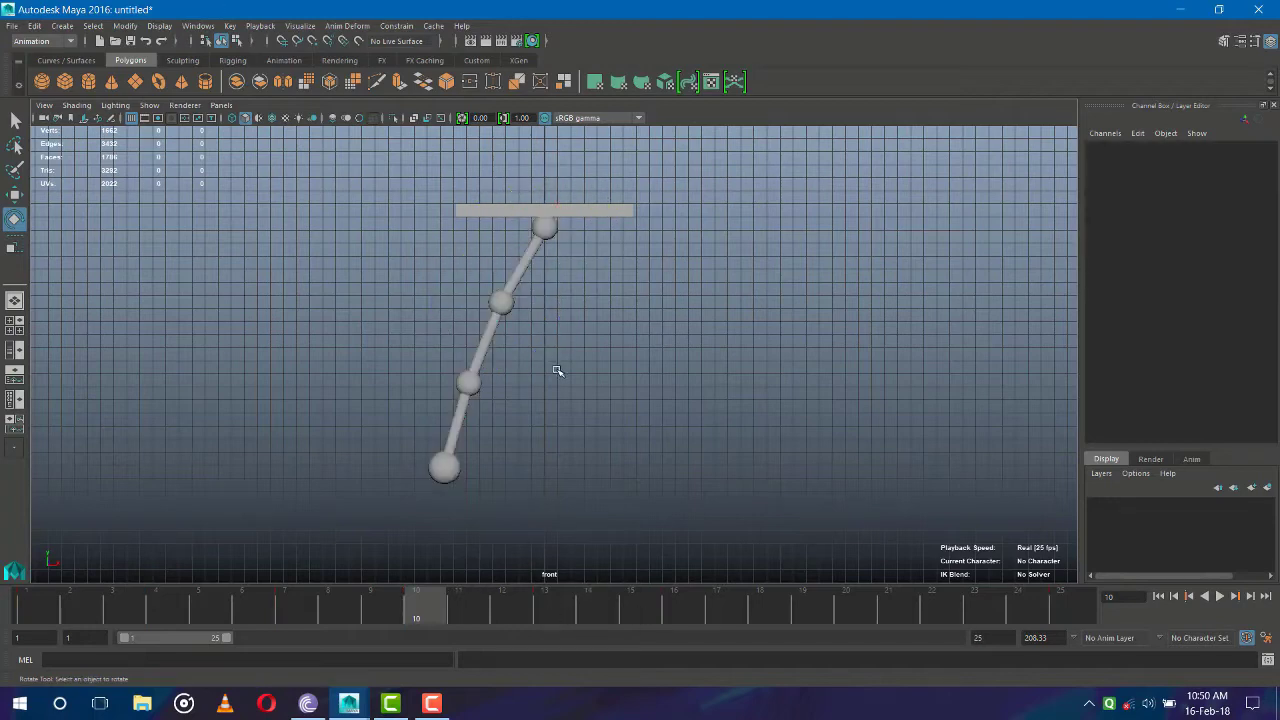
{"action": "left_click", "coordinate": [543, 224]}
{"action": "left_click_drag", "start_coordinate": [434, 600], "coordinate": [668, 610]}
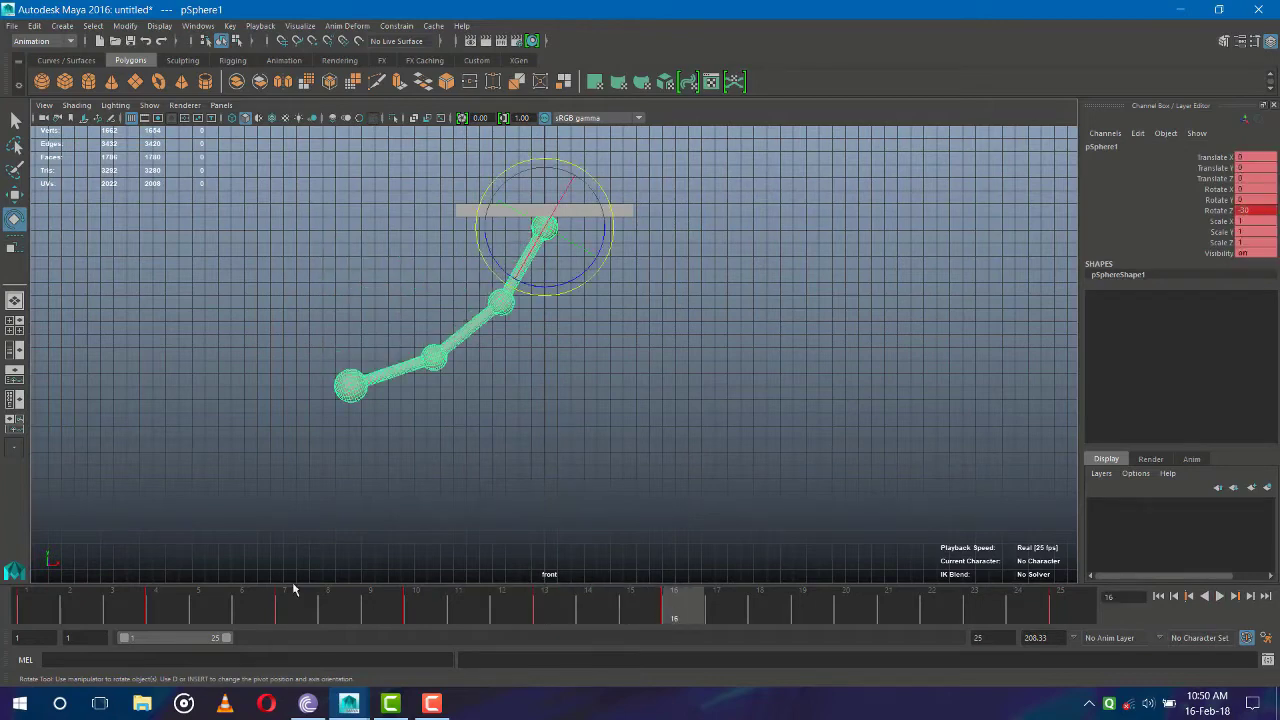
Copy pSphere1's frame-4 Rotate Z 45 key onto frame 16, then scrub back
{"action": "left_click", "coordinate": [164, 612]}
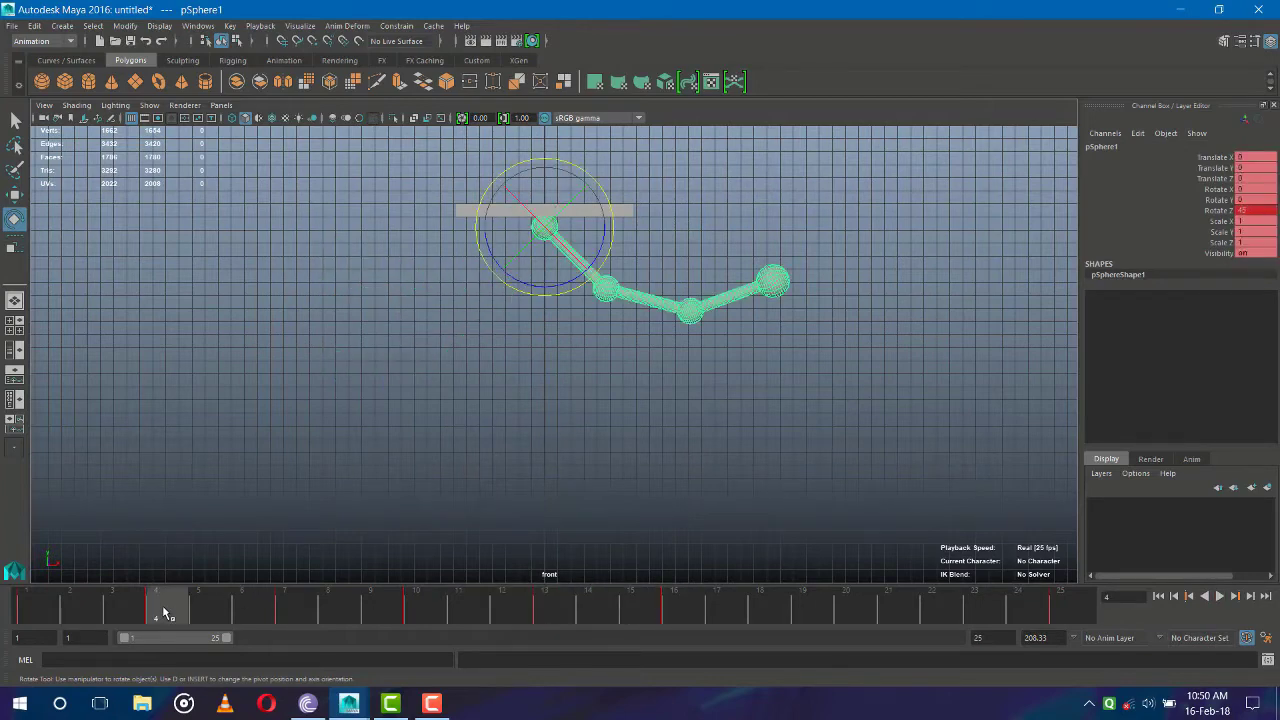
{"action": "right_click", "coordinate": [164, 612]}
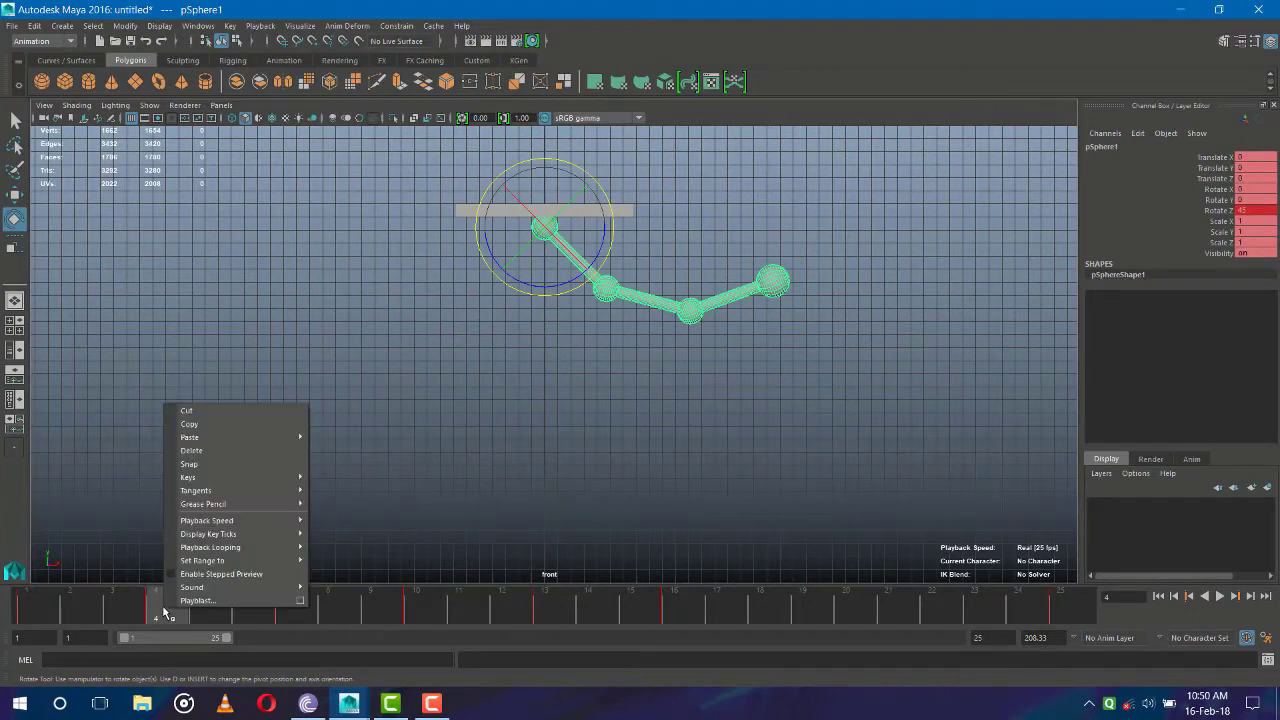
{"action": "left_click", "coordinate": [222, 424]}
{"action": "left_click", "coordinate": [668, 612]}
{"action": "right_click", "coordinate": [672, 612]}
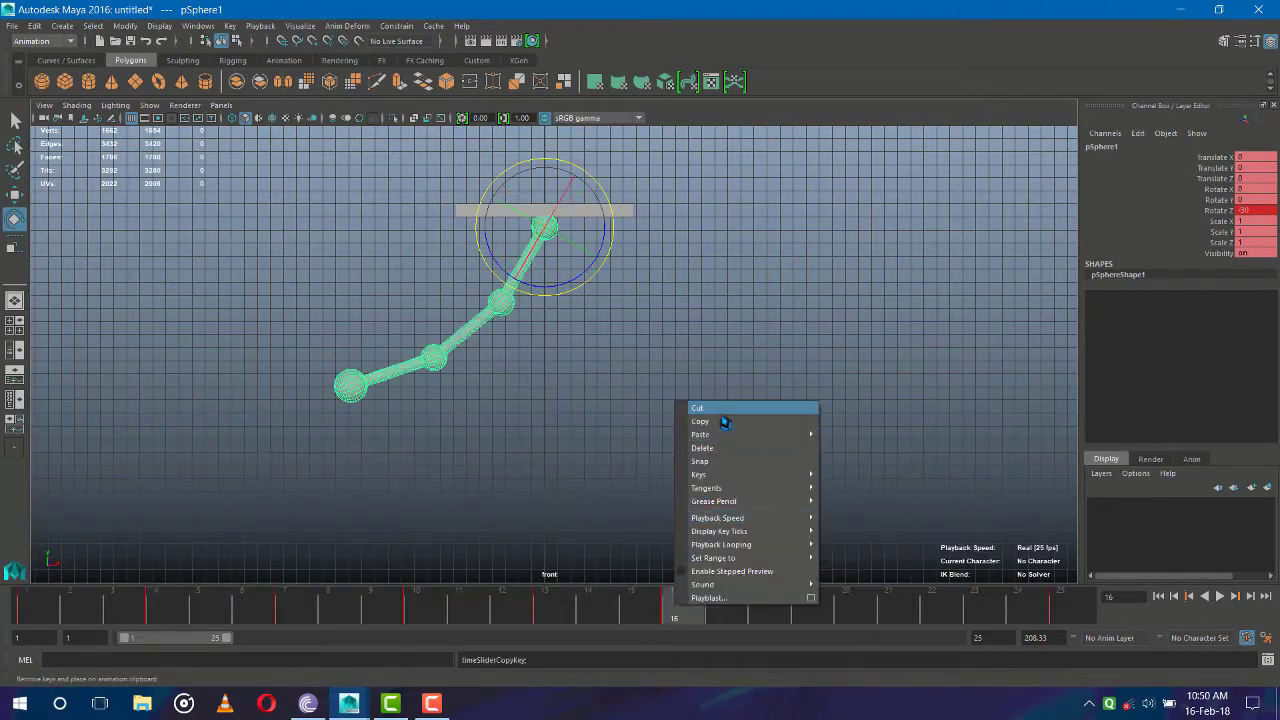
{"action": "mouse_move", "coordinate": [700, 434]}
{"action": "left_click", "coordinate": [845, 450]}
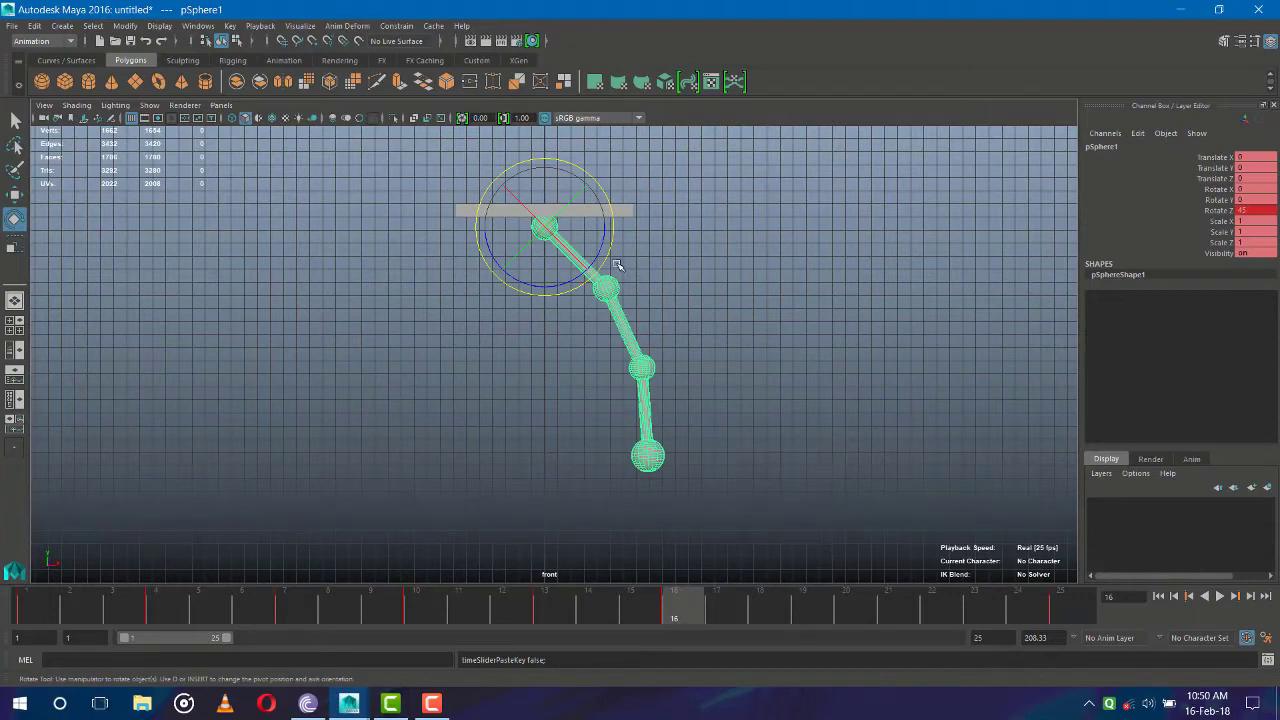
{"action": "left_click", "coordinate": [606, 290]}
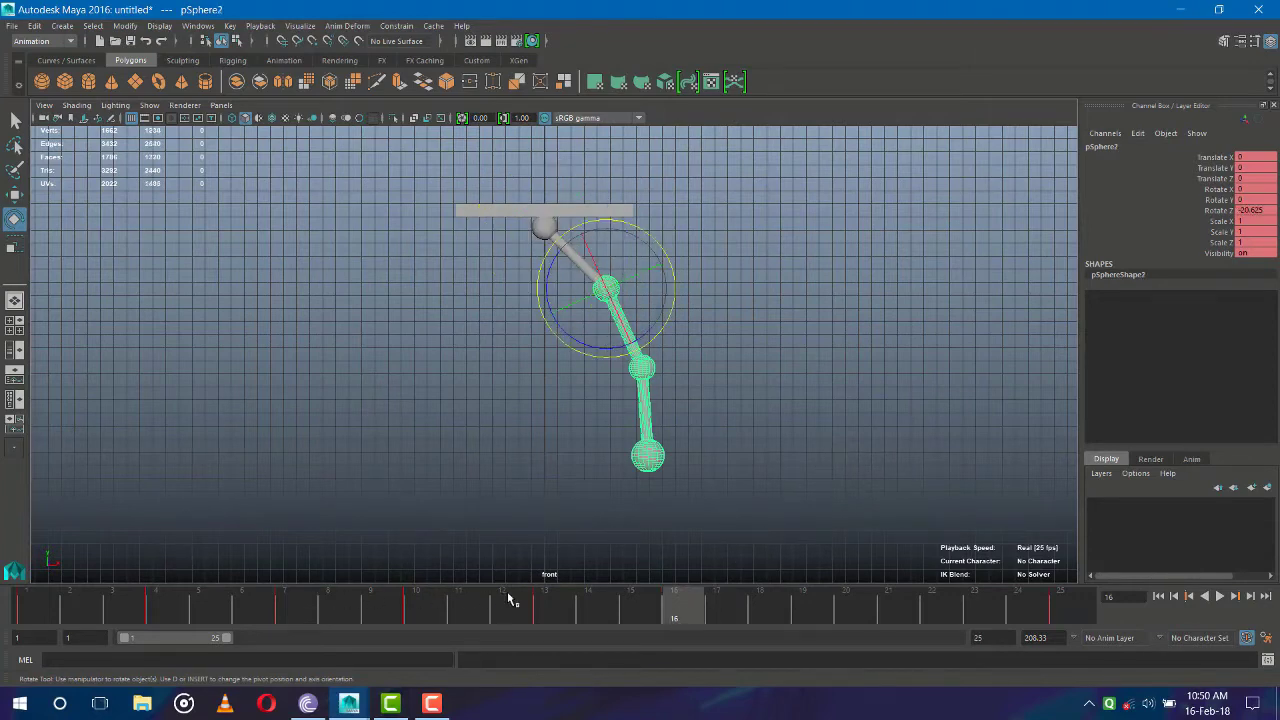
{"action": "key", "text": "ctrl+z"}
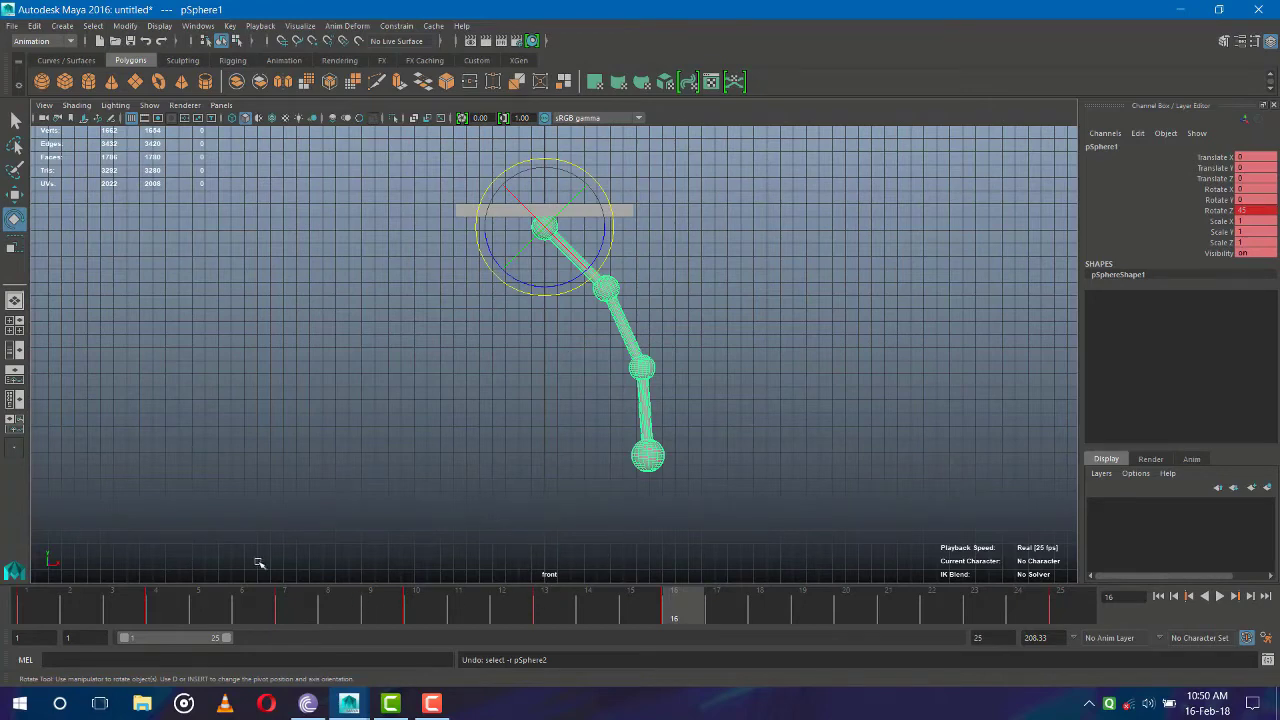
{"action": "left_click_drag", "start_coordinate": [666, 625], "coordinate": [220, 612]}
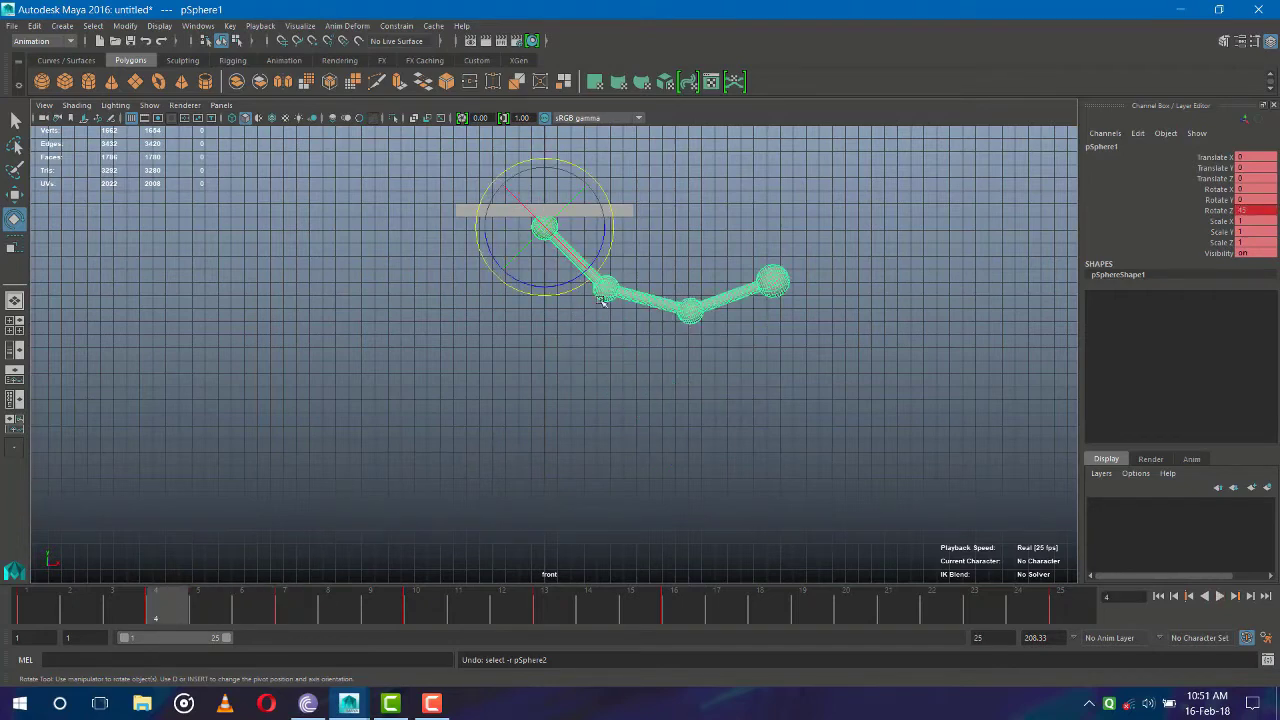
Copy pSphere2's frame-4 rotation key onto frame 16
{"action": "left_click", "coordinate": [607, 290]}
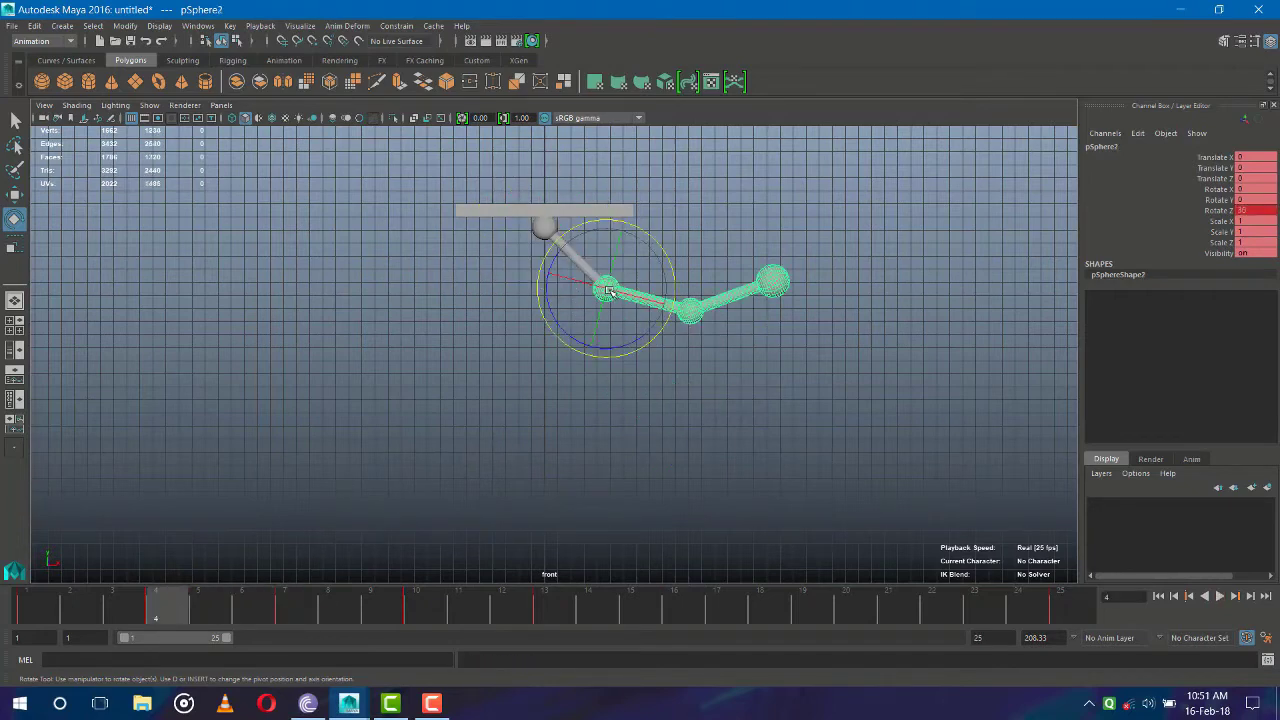
{"action": "right_click", "coordinate": [161, 598]}
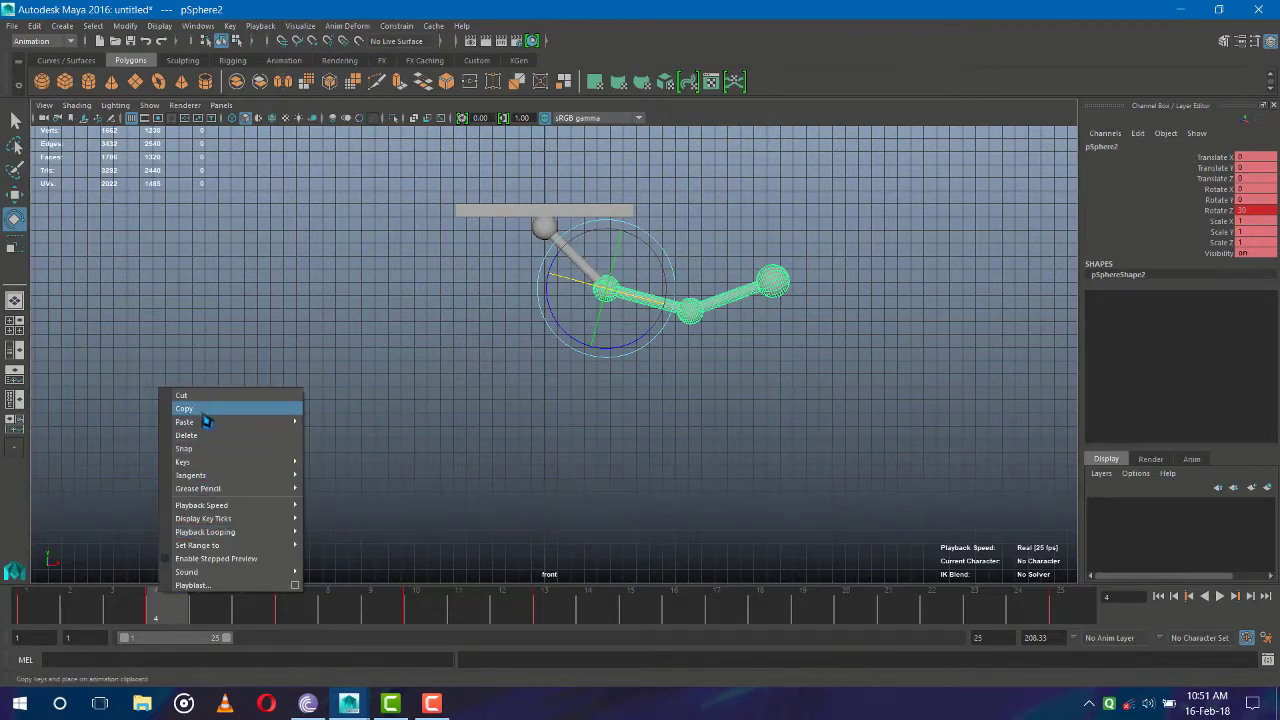
{"action": "left_click", "coordinate": [205, 410]}
{"action": "mouse_move", "coordinate": [185, 421]}
{"action": "left_click", "coordinate": [671, 615]}
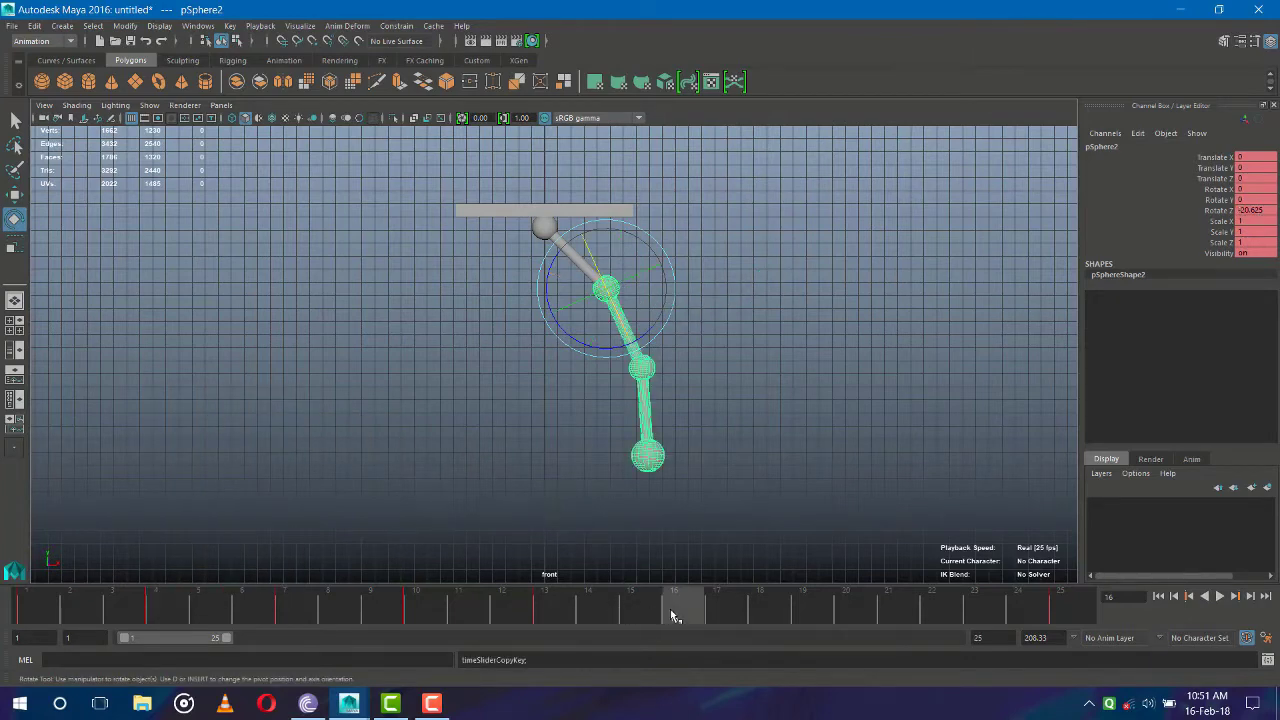
{"action": "right_click", "coordinate": [671, 612]}
{"action": "left_click", "coordinate": [838, 451]}
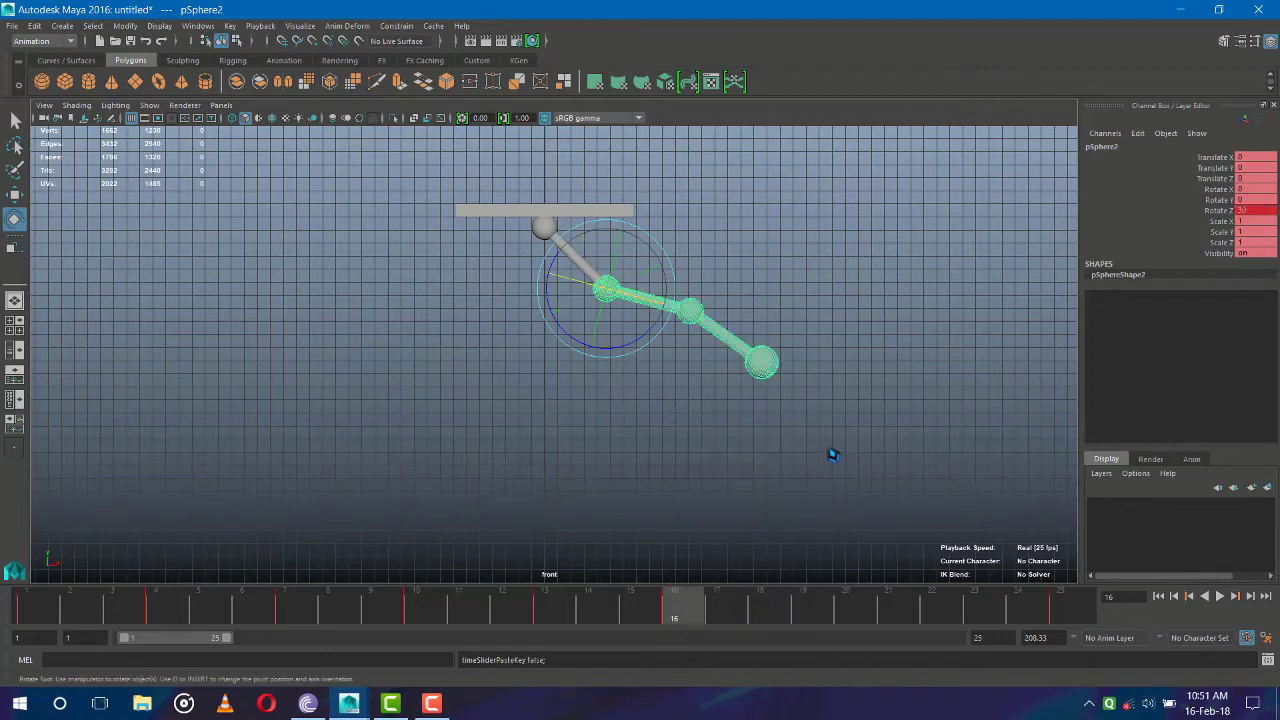
{"action": "left_click", "coordinate": [560, 495]}
Copy pSphere3's frame-4 rotation key onto frame 16 as well
{"action": "left_click", "coordinate": [170, 606]}
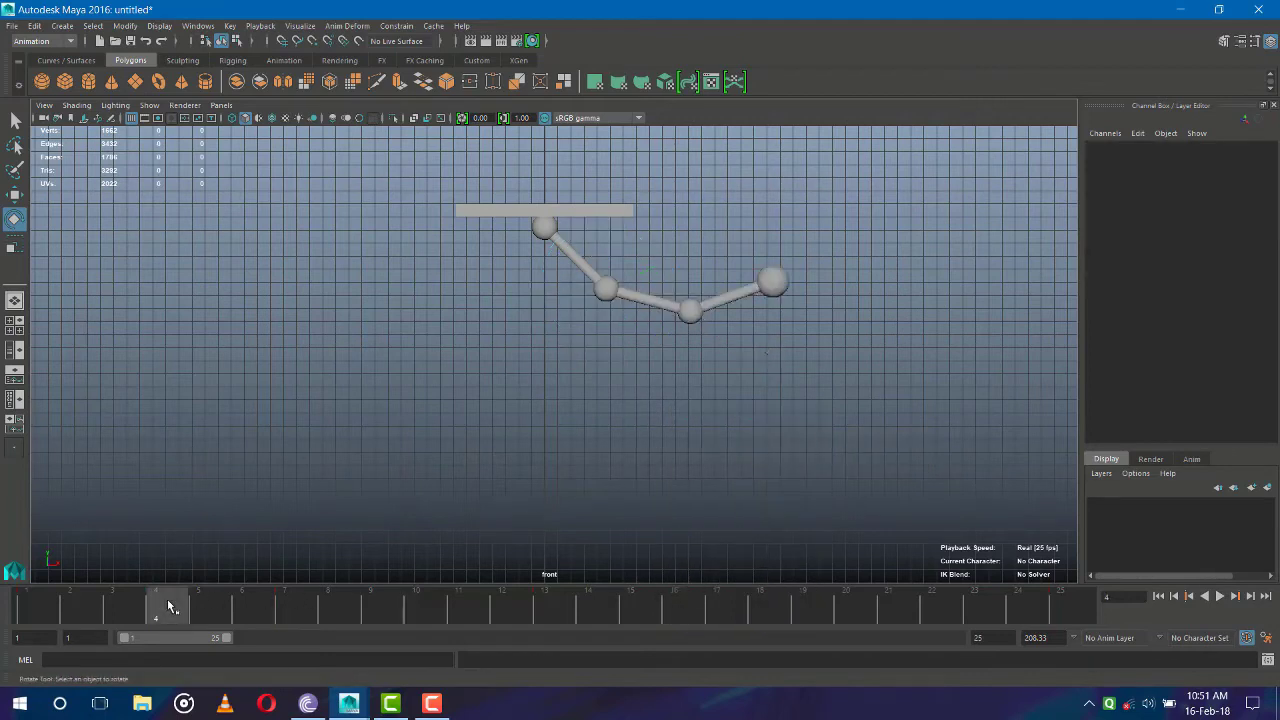
{"action": "left_click", "coordinate": [692, 313]}
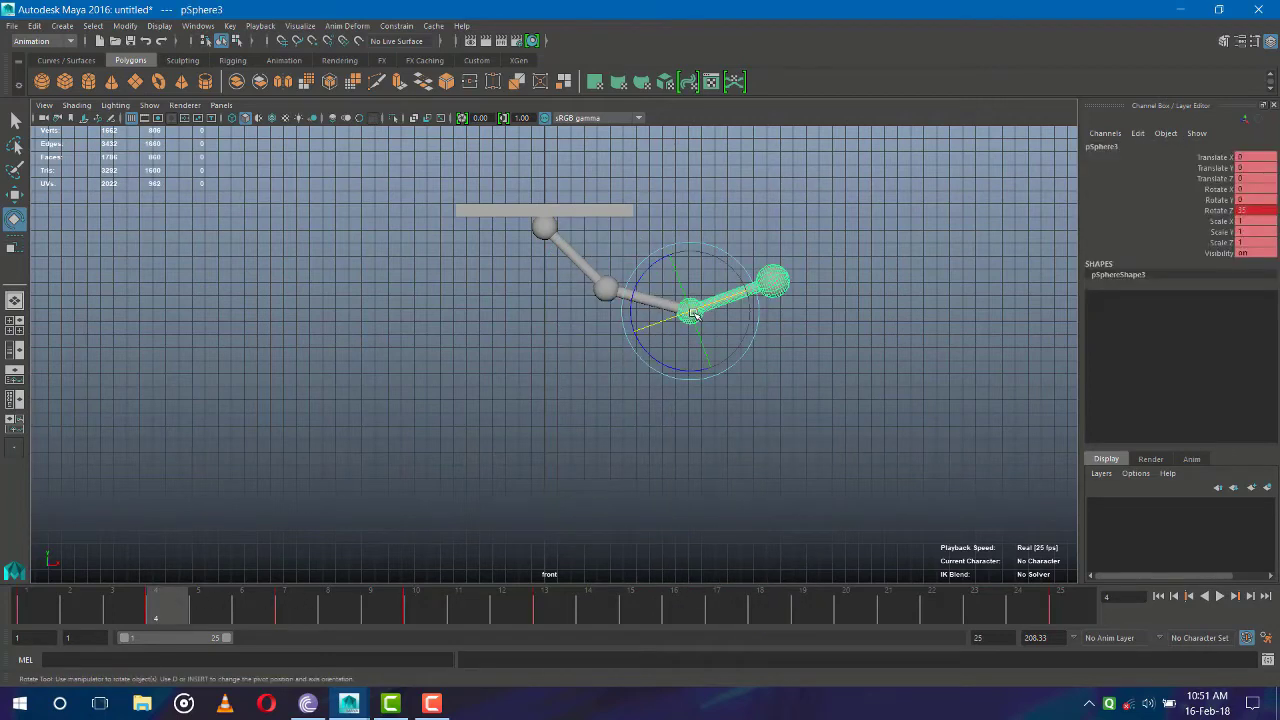
{"action": "right_click", "coordinate": [168, 618]}
{"action": "mouse_move", "coordinate": [215, 440]}
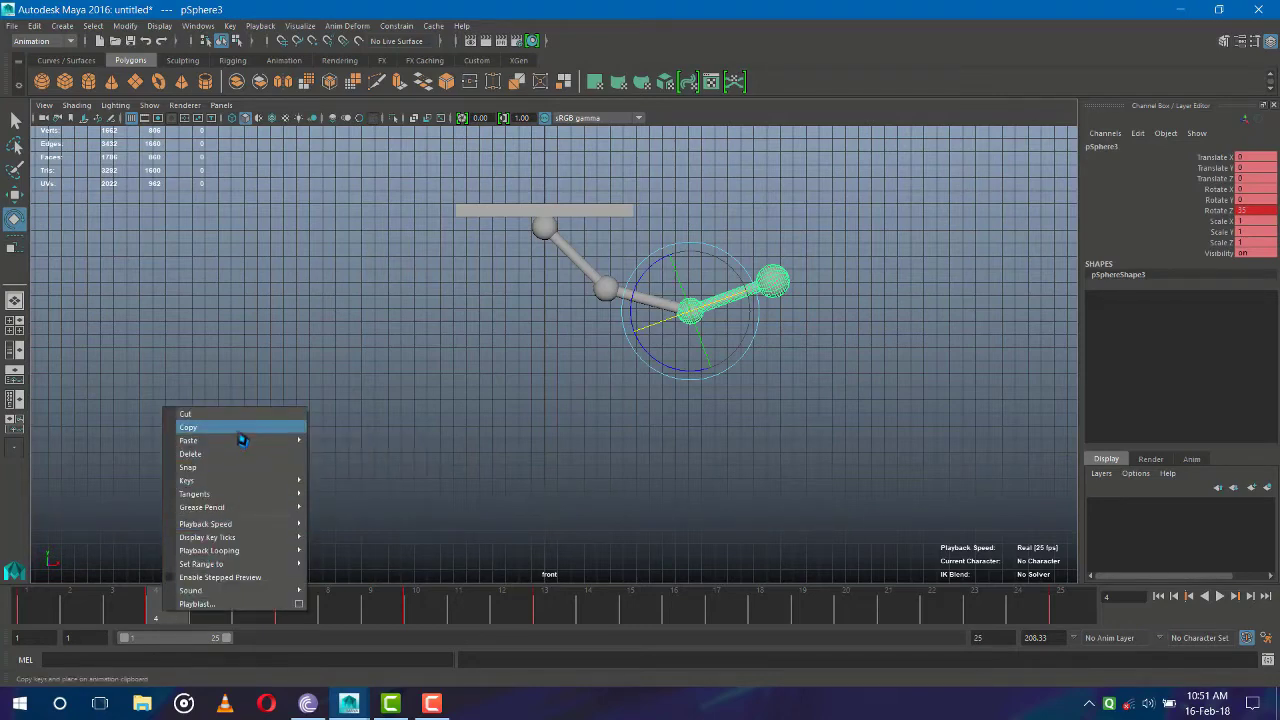
{"action": "left_click", "coordinate": [240, 428]}
{"action": "left_click", "coordinate": [674, 607]}
{"action": "right_click", "coordinate": [676, 605]}
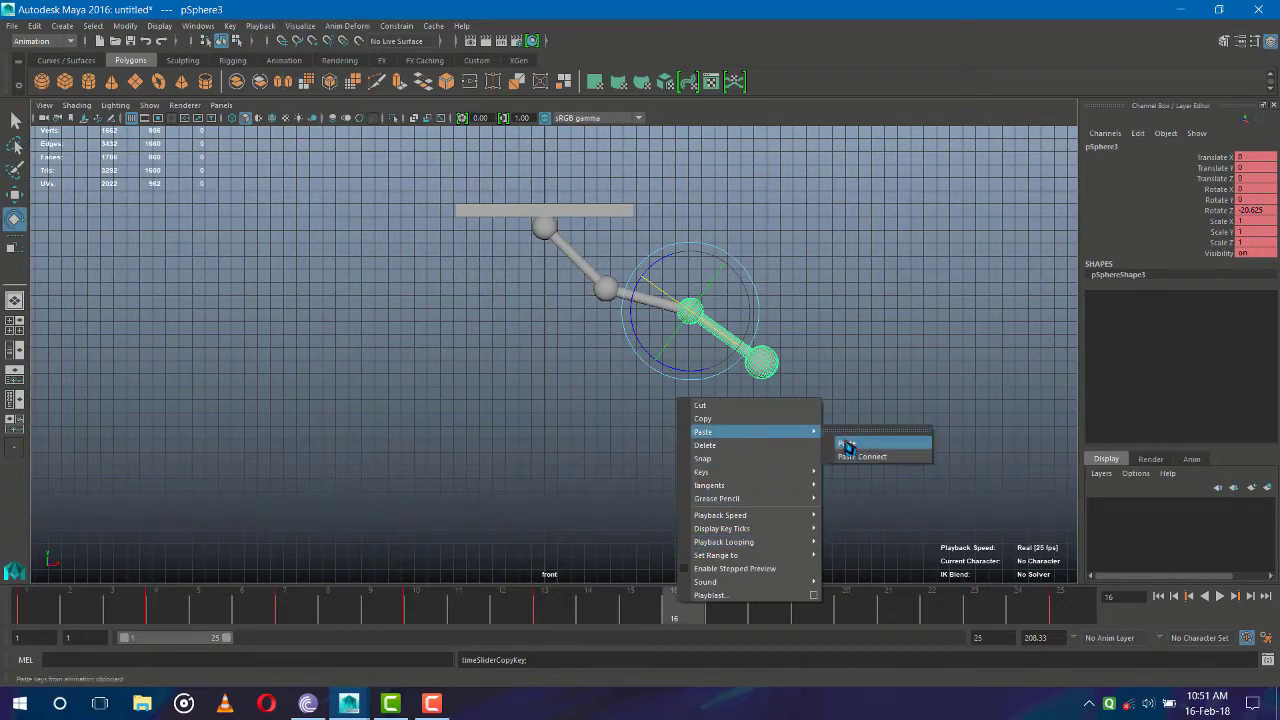
{"action": "left_click", "coordinate": [846, 443]}
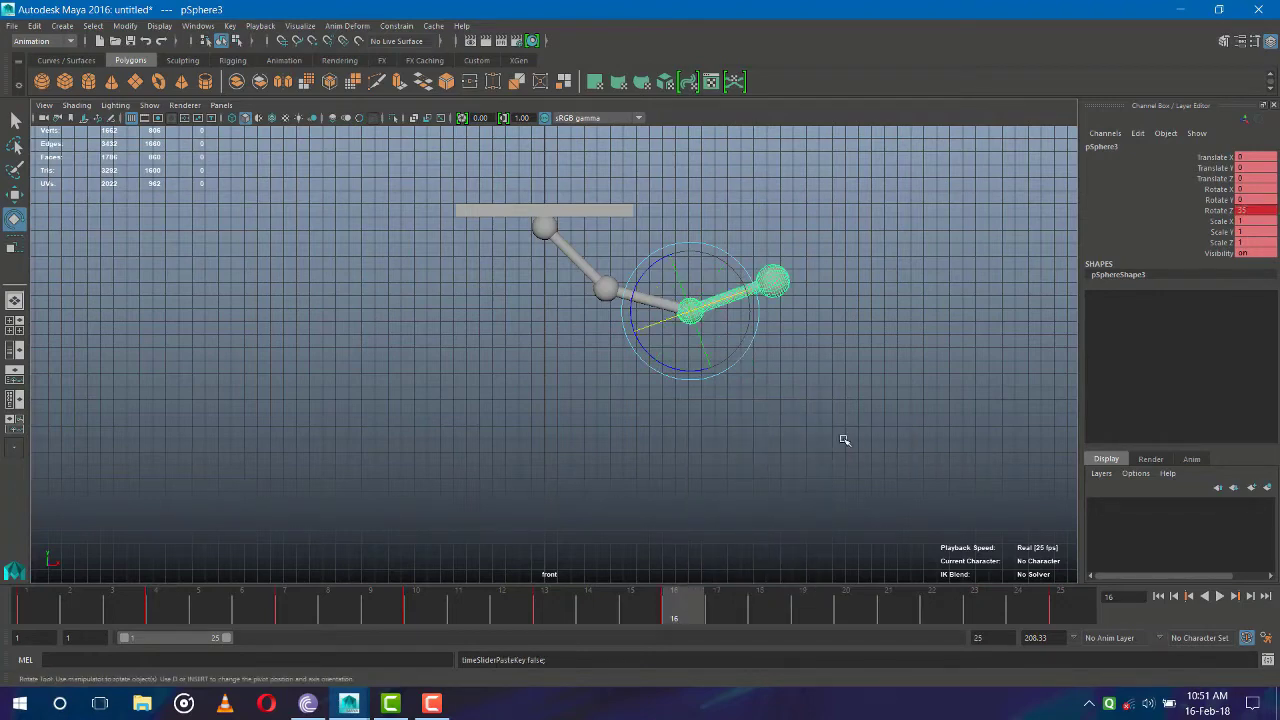
At frame 16, update pSphere3's Rotate Z, set pSphere2 to -30 and pSphere1 to 45
{"action": "double_click", "coordinate": [1241, 211]}
{"action": "type", "text": "-35"}
{"action": "key", "text": "Return"}
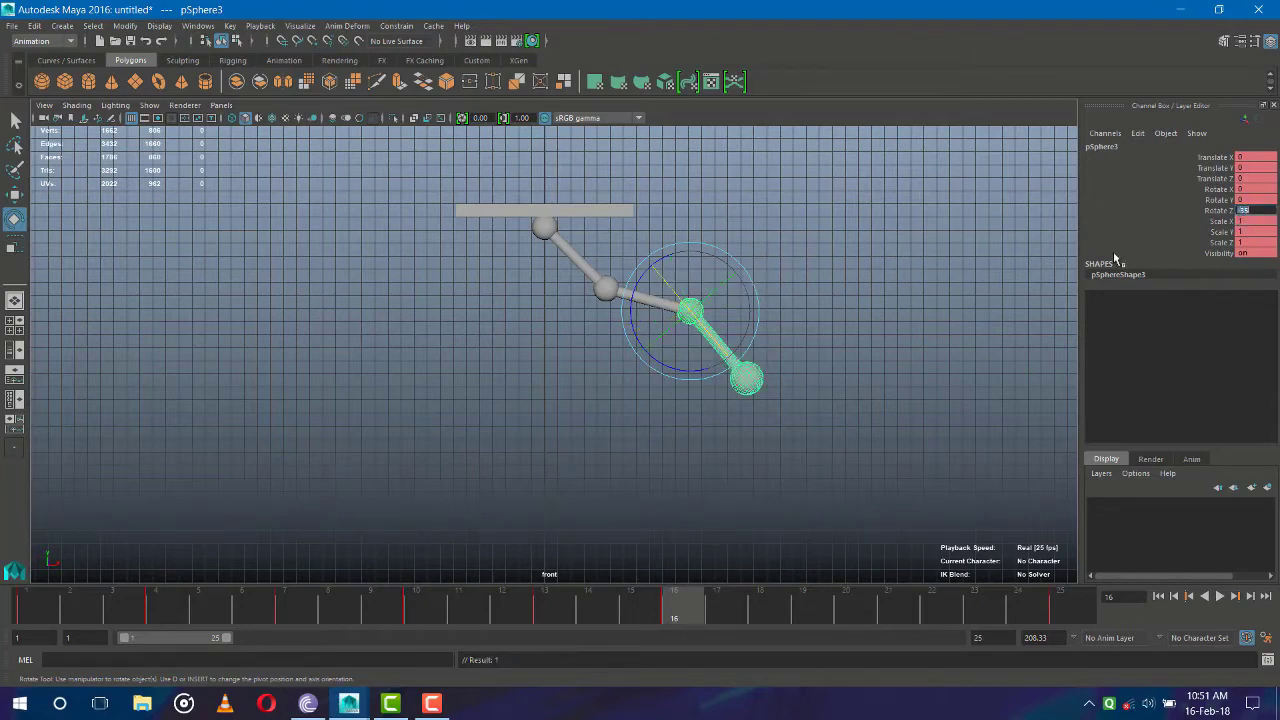
{"action": "left_click", "coordinate": [607, 290]}
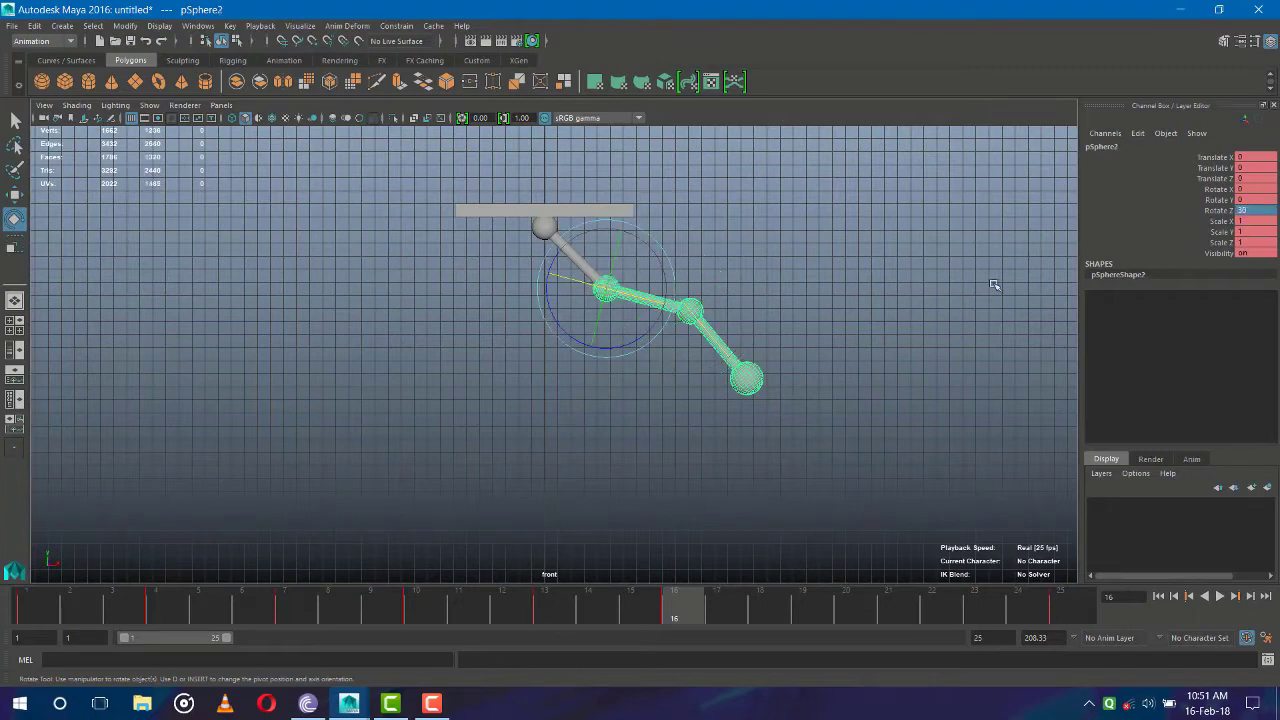
{"action": "double_click", "coordinate": [1240, 213]}
{"action": "type", "text": "-30"}
{"action": "key", "text": "Return"}
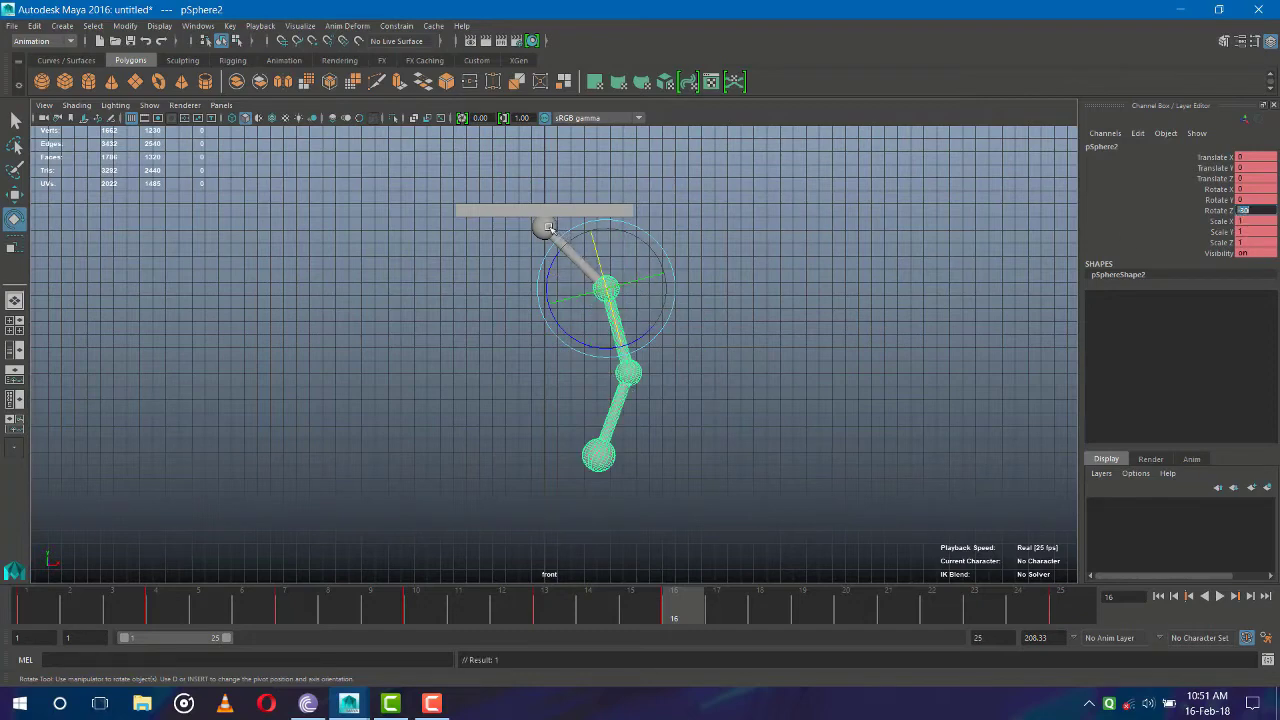
{"action": "left_click", "coordinate": [547, 228]}
{"action": "double_click", "coordinate": [1241, 212]}
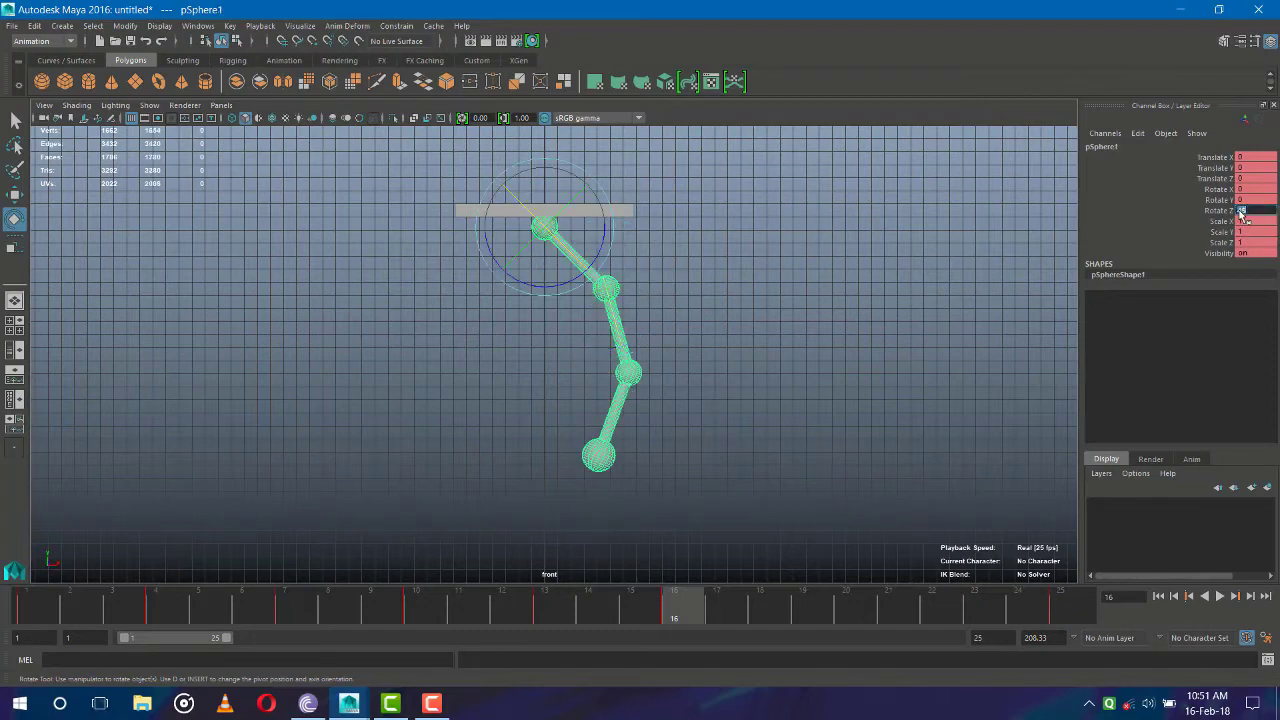
{"action": "type", "text": "45"}
{"action": "key", "text": "Return"}
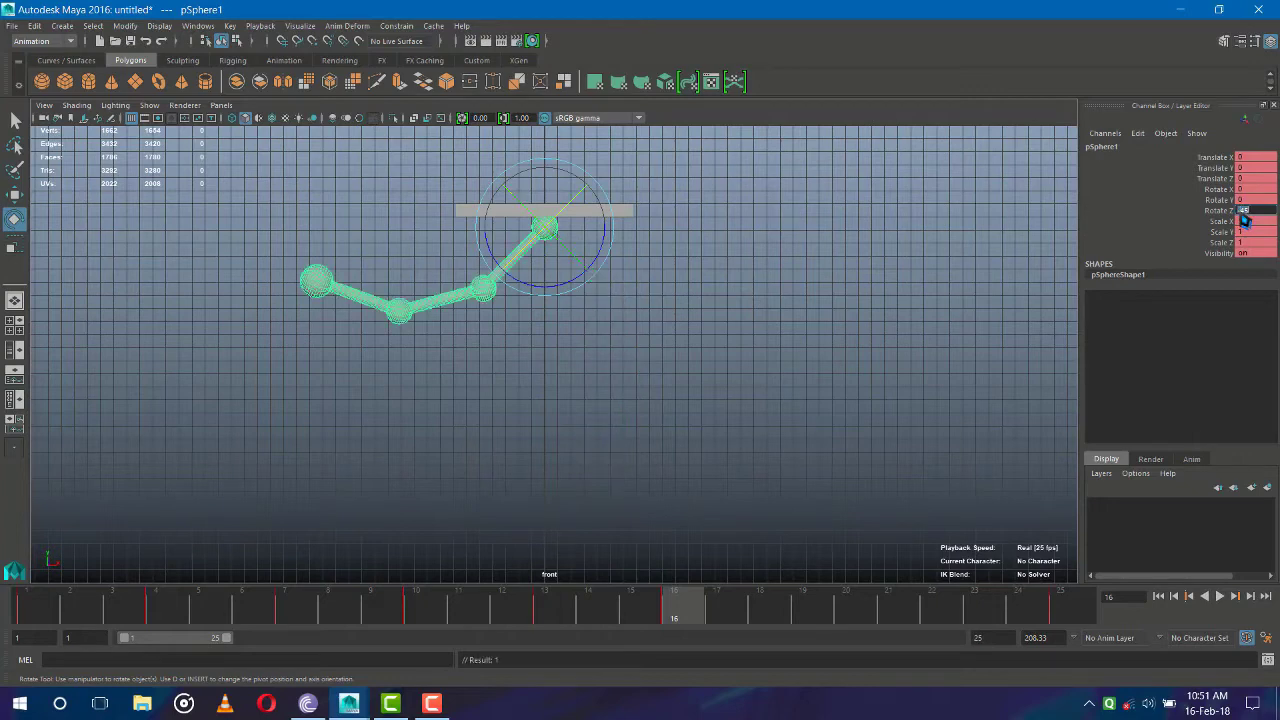
Check frame 7, select the bottom sphere, and move to frame 19
{"action": "left_click", "coordinate": [294, 614]}
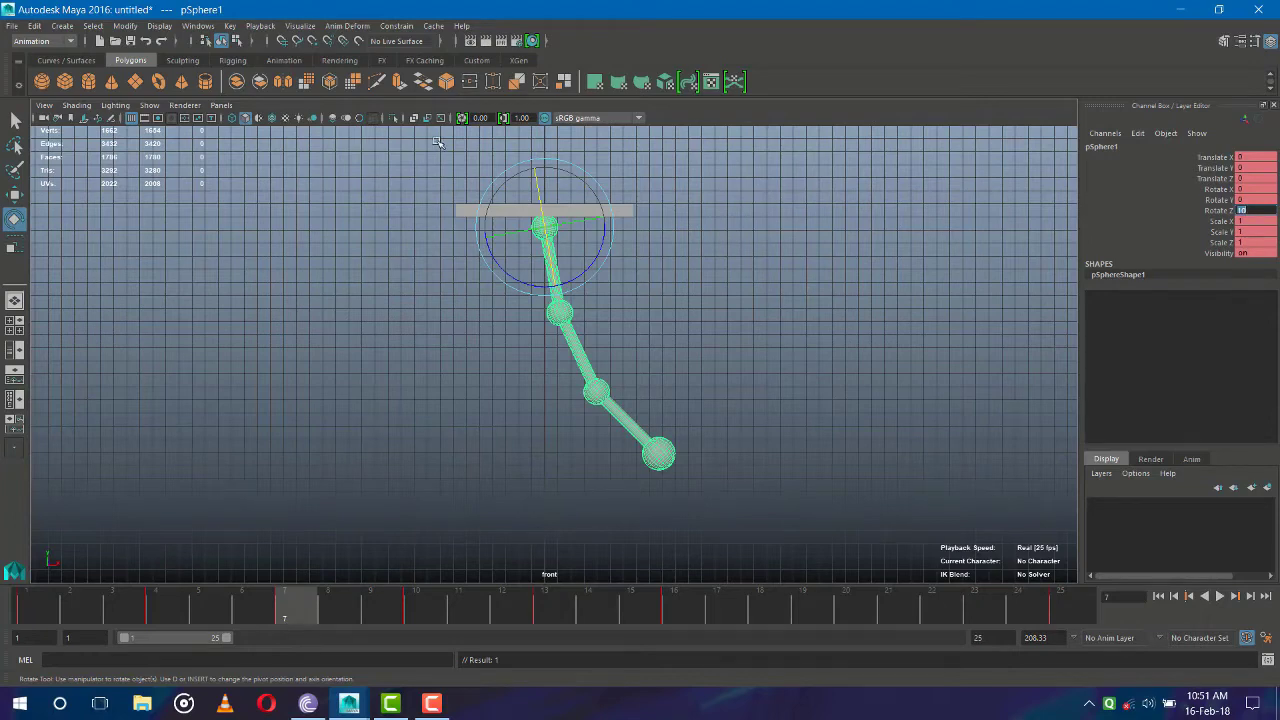
{"action": "left_click", "coordinate": [657, 452]}
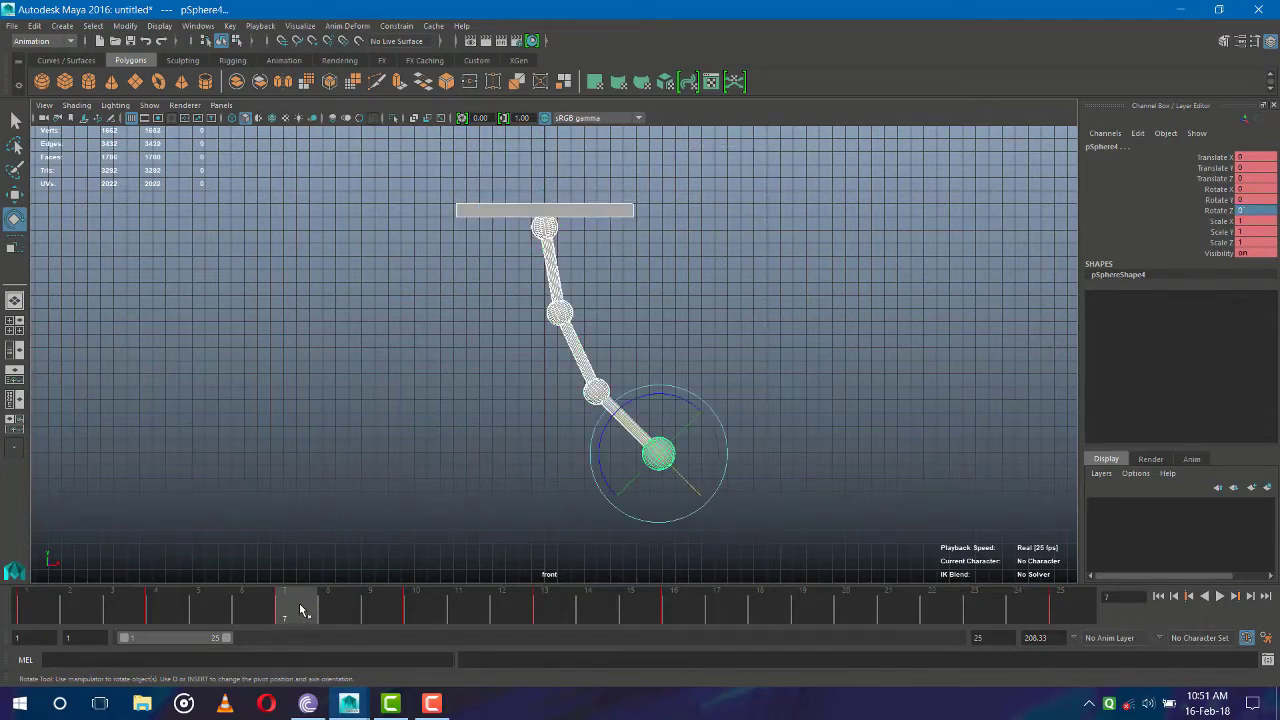
{"action": "left_click_drag", "start_coordinate": [298, 610], "coordinate": [806, 622]}
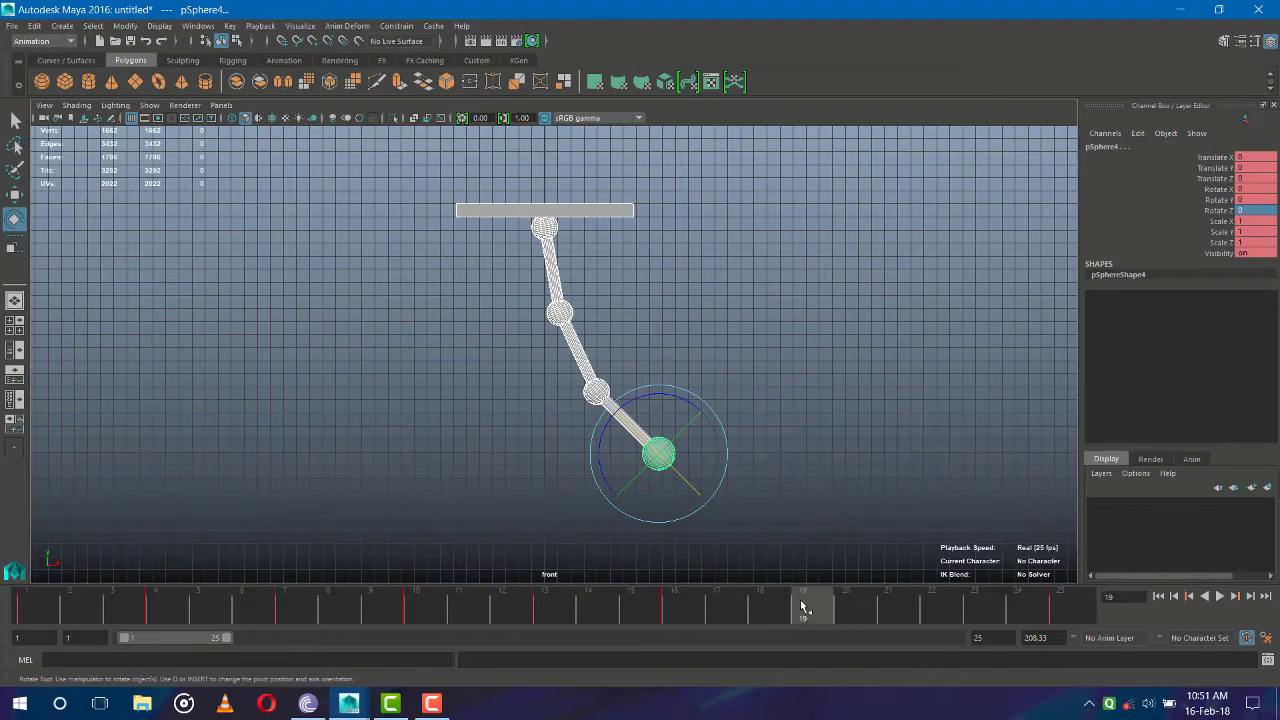
Key frame 19 and set the top sphere's Rotate Z to -10
{"action": "key", "text": "s"}
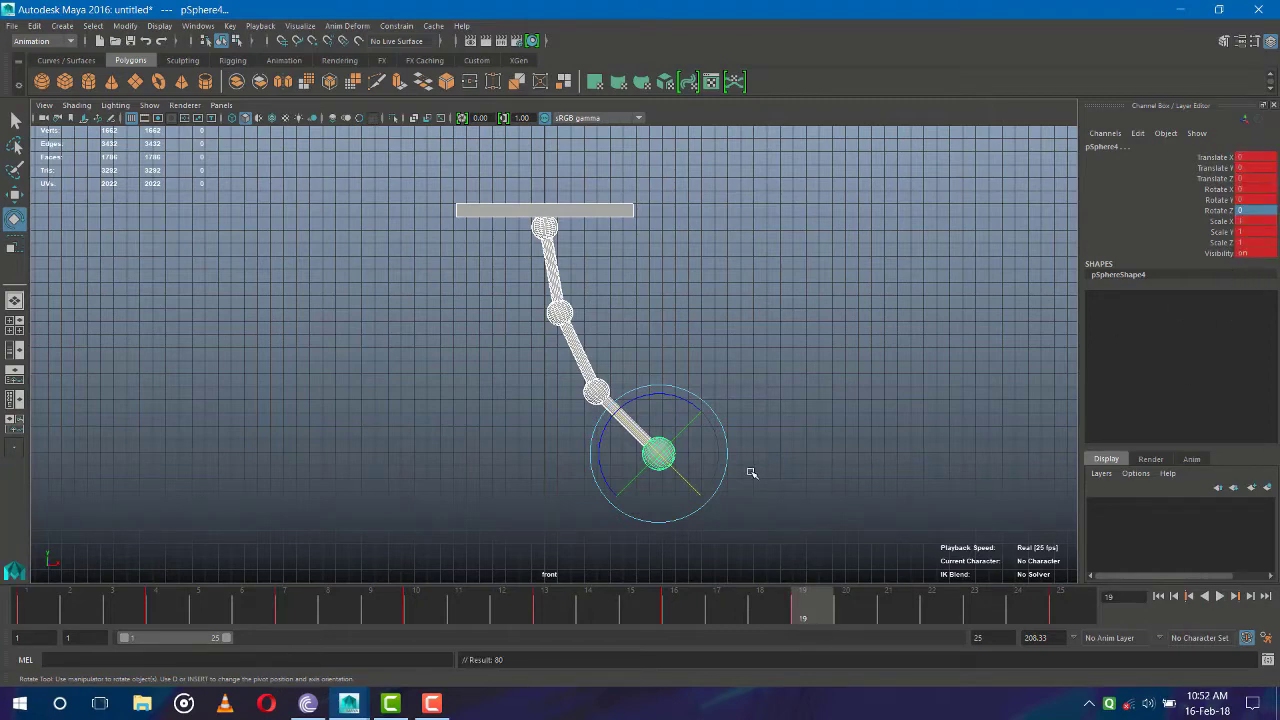
{"action": "left_click", "coordinate": [797, 437]}
{"action": "left_click", "coordinate": [544, 228]}
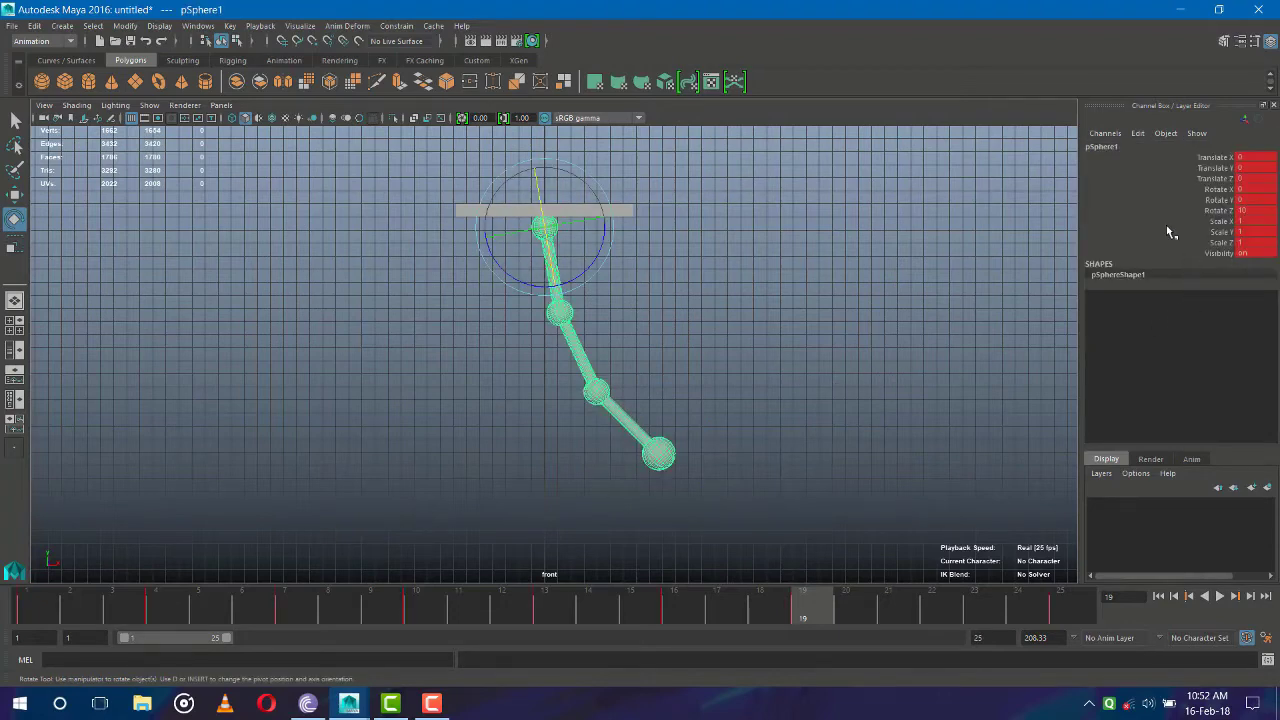
{"action": "double_click", "coordinate": [1244, 213]}
{"action": "type", "text": "-10"}
{"action": "key", "text": "Return"}
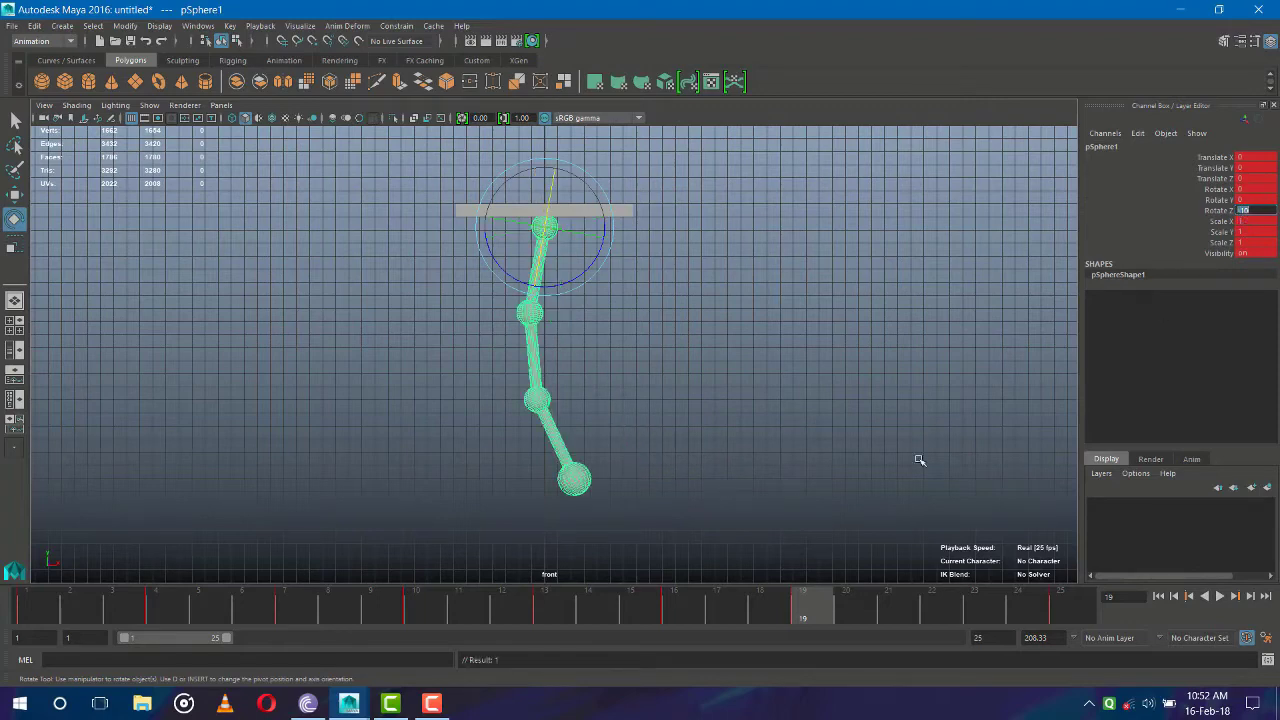
Set Rotate Z to -15 on pSphere2 and -30 on pSphere3, then preview frames 7 and 22
{"action": "left_click", "coordinate": [517, 318]}
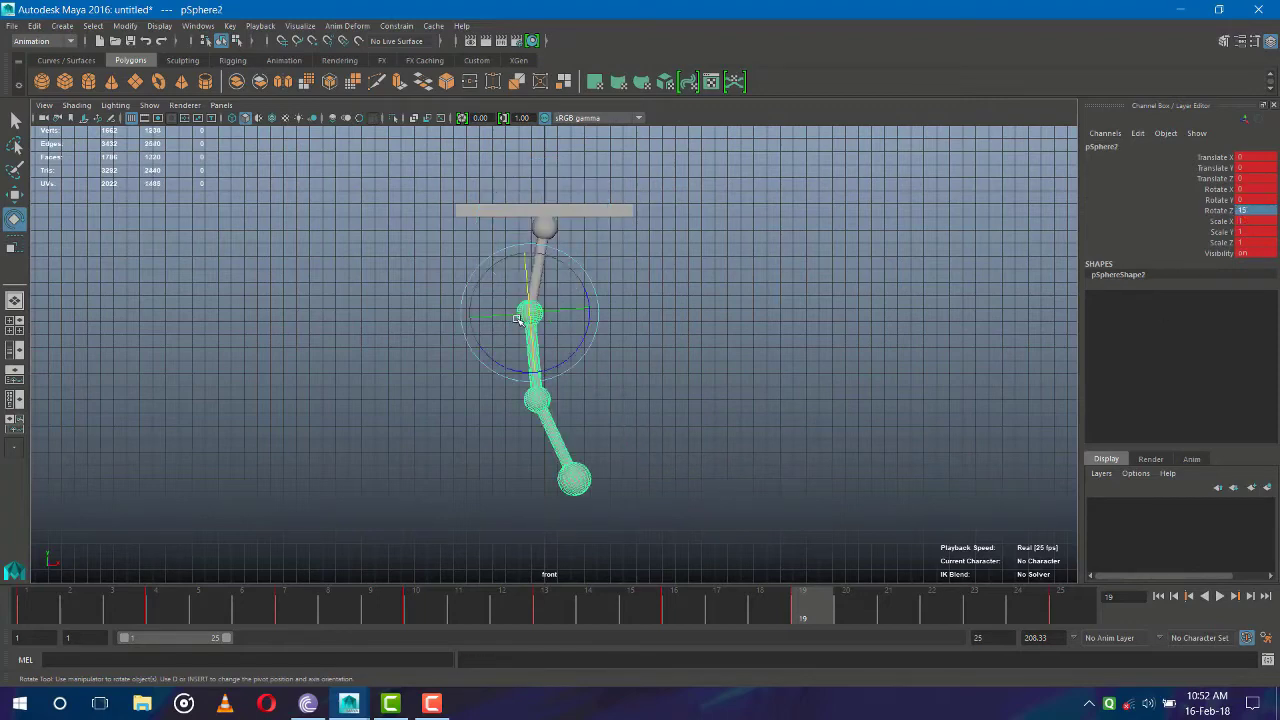
{"action": "double_click", "coordinate": [1244, 211]}
{"action": "type", "text": "-15"}
{"action": "key", "text": "Return"}
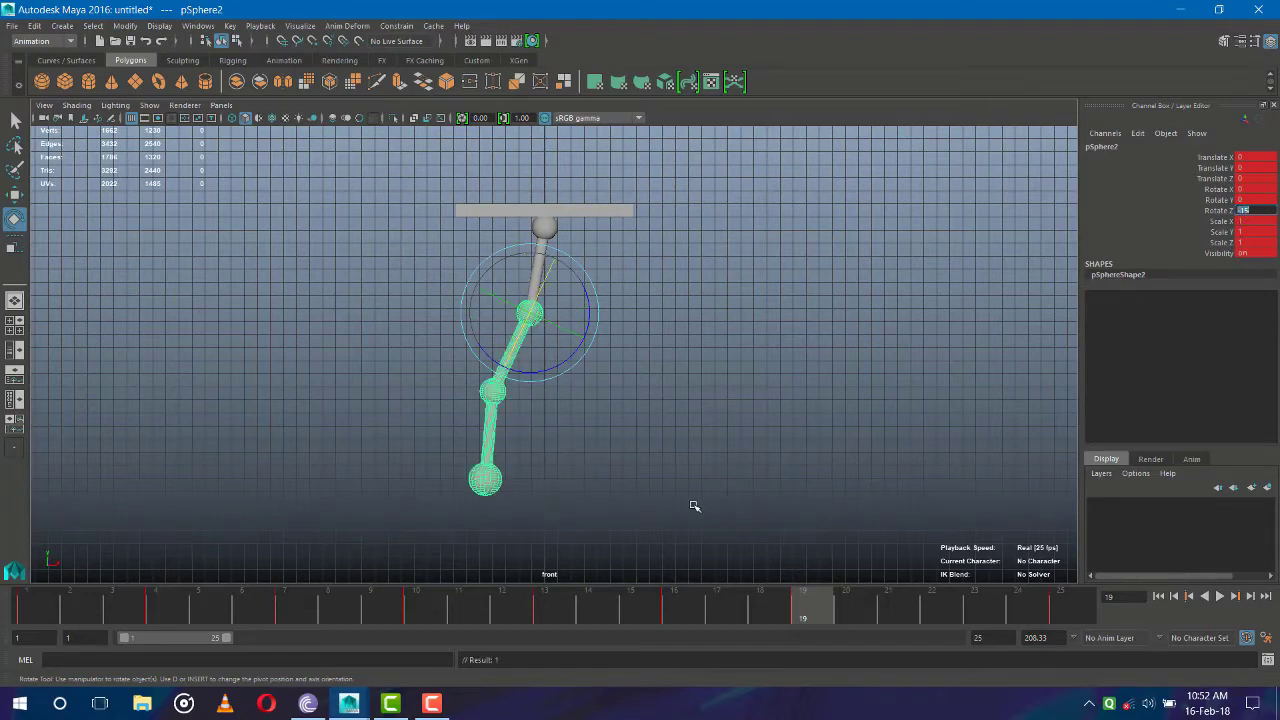
{"action": "left_click", "coordinate": [493, 392]}
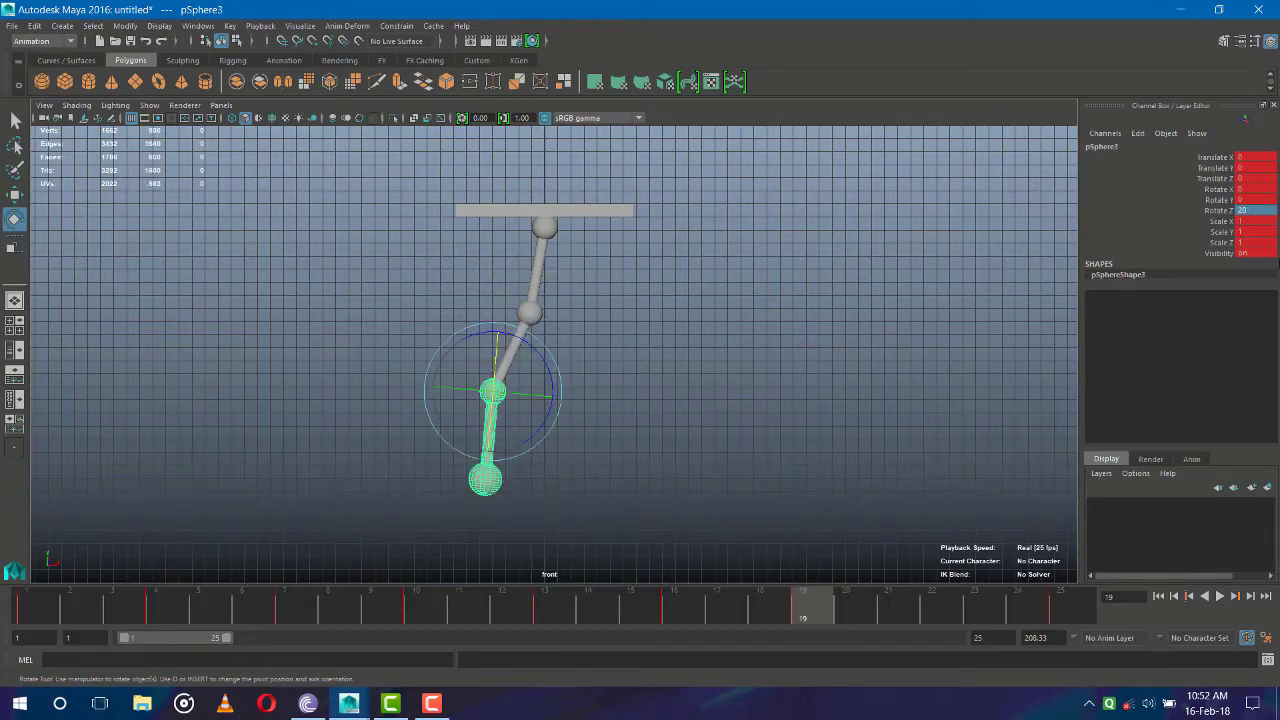
{"action": "double_click", "coordinate": [1242, 211]}
{"action": "type", "text": "-30"}
{"action": "key", "text": "Return"}
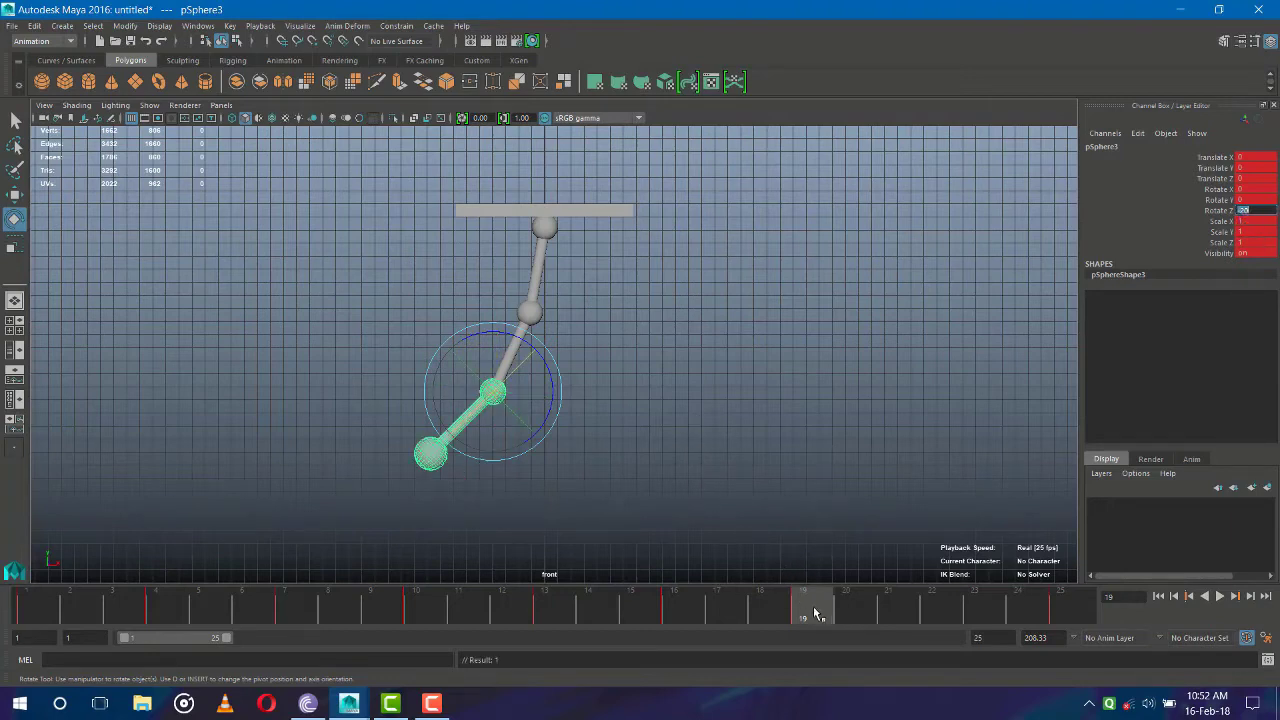
{"action": "mouse_move", "coordinate": [809, 606]}
{"action": "left_mouse_down"}
{"action": "mouse_move", "coordinate": [305, 594]}
{"action": "mouse_move", "coordinate": [811, 638]}
{"action": "left_mouse_up"}
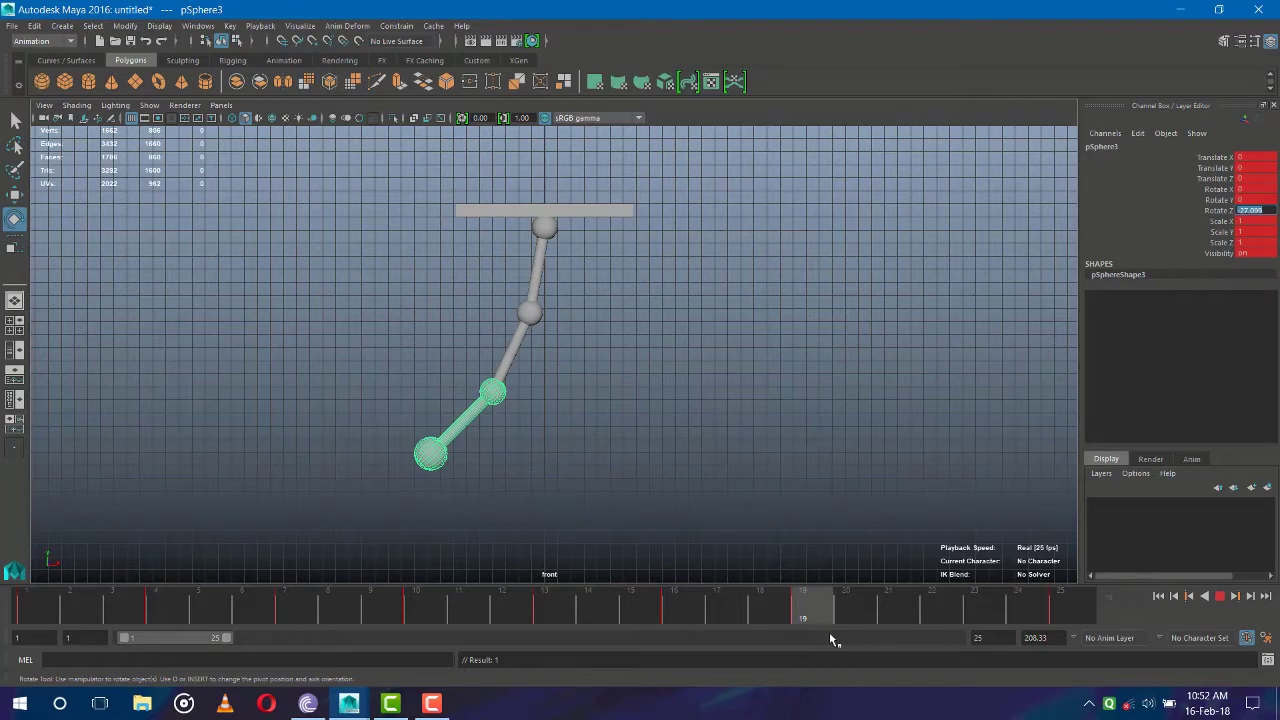
{"action": "left_click_drag", "start_coordinate": [811, 638], "coordinate": [953, 637]}
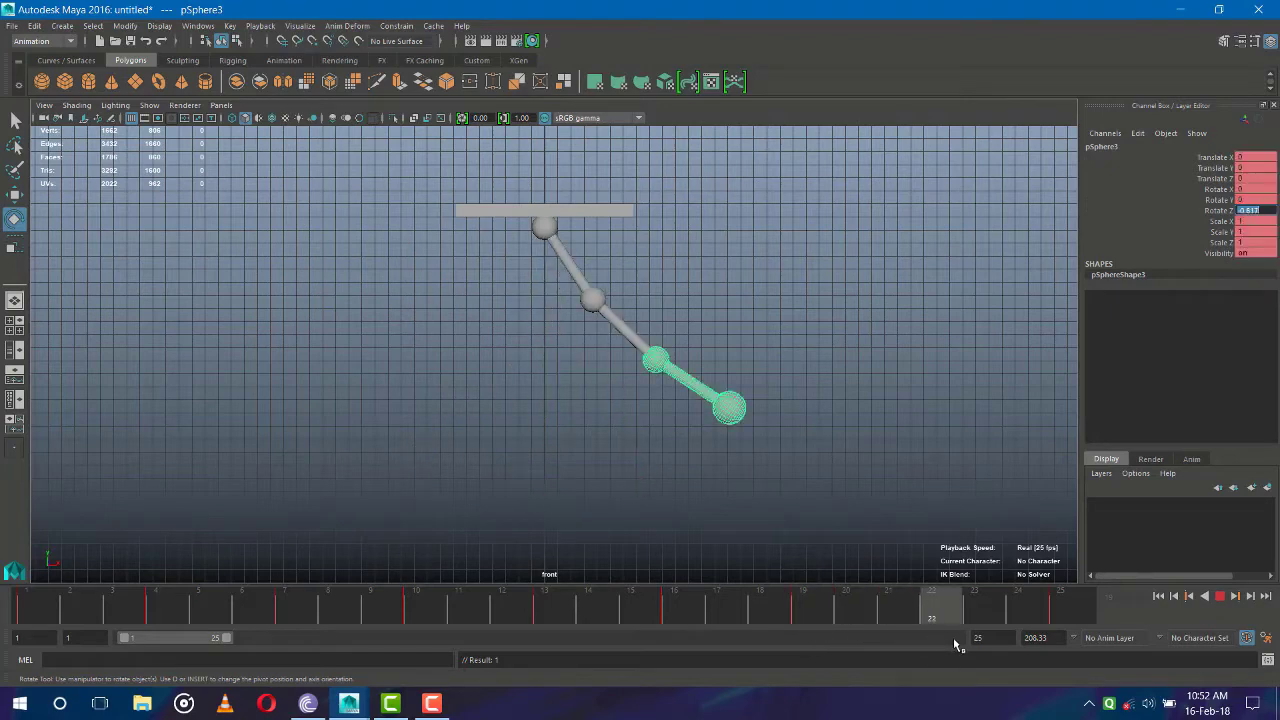
At frame 22, drag the bottom sphere's Rotate Z to swing it left
{"action": "left_click", "coordinate": [428, 608]}
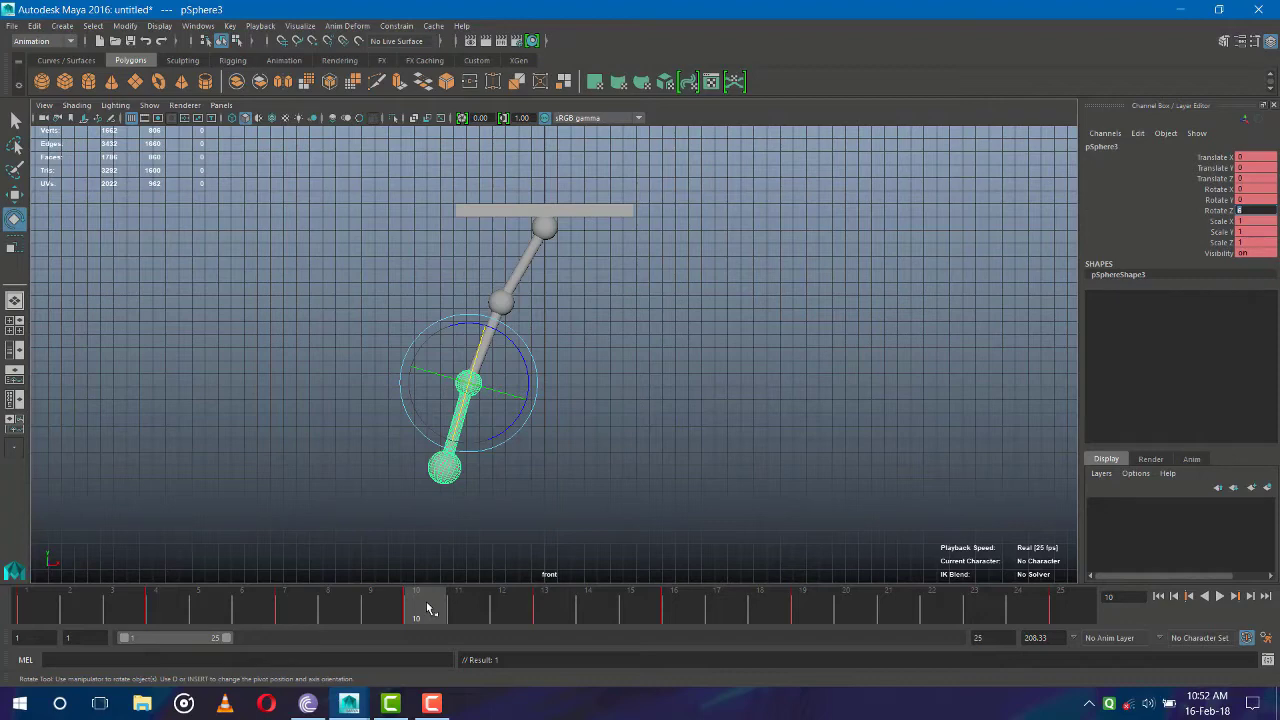
{"action": "left_click_drag", "start_coordinate": [428, 608], "coordinate": [943, 620]}
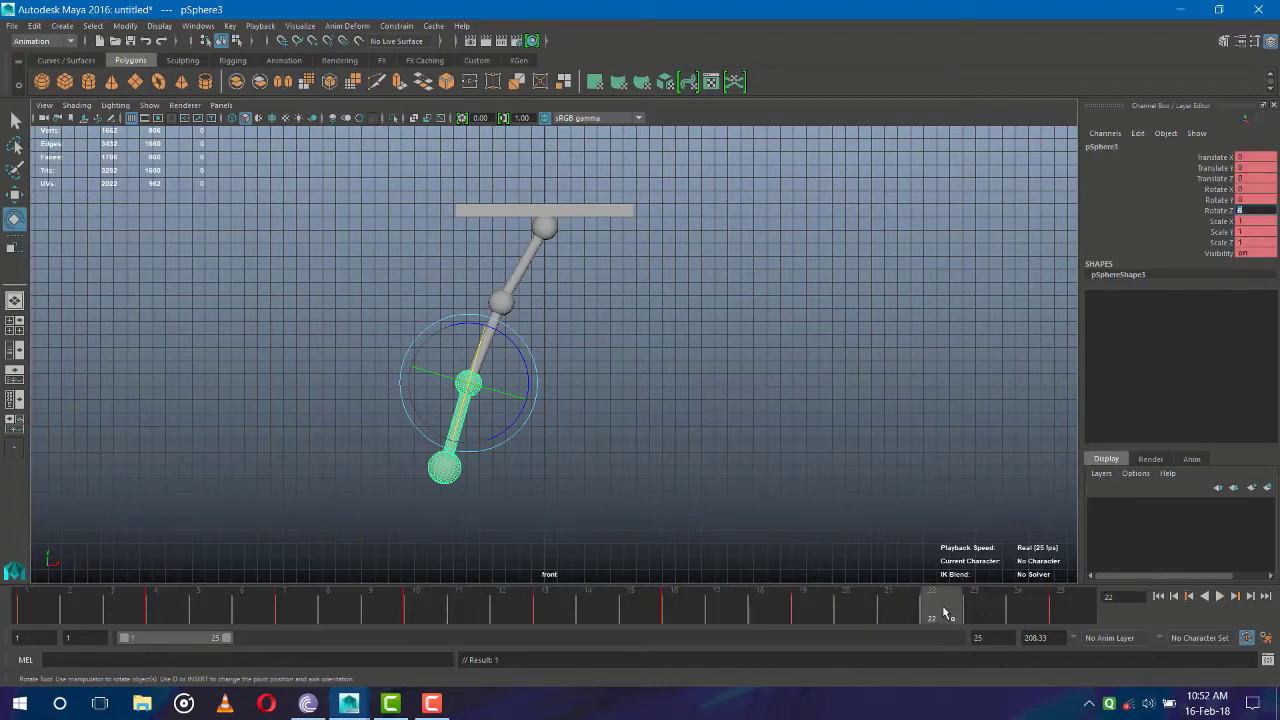
{"action": "left_click", "coordinate": [1237, 211]}
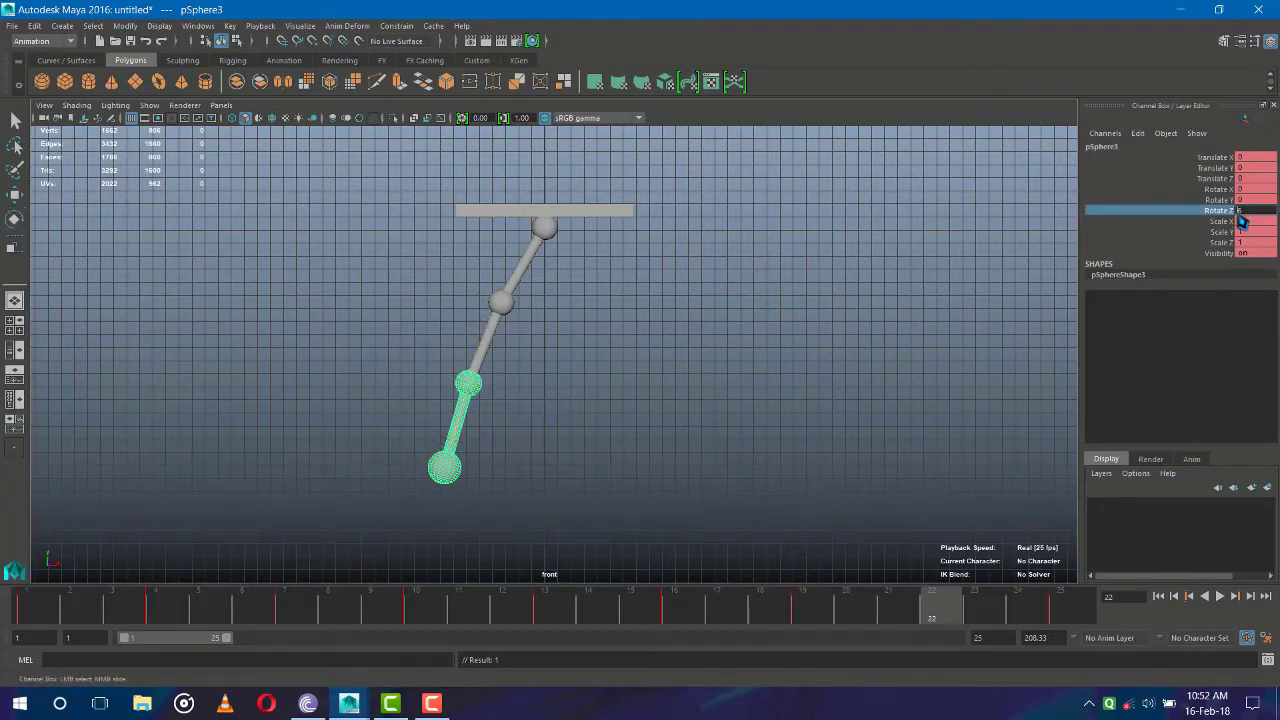
{"action": "middle_click_drag", "start_coordinate": [1241, 222], "coordinate": [1240, 214]}
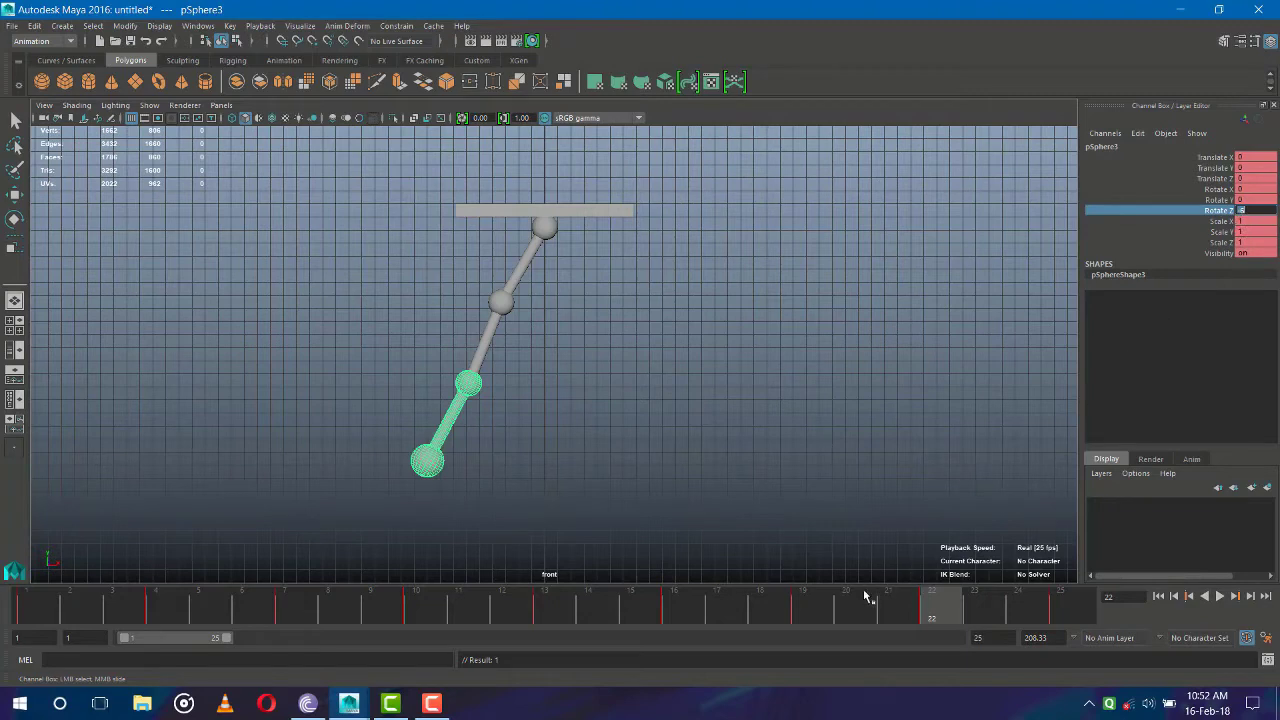
Adjust Rotate Z on the middle and top spheres, swinging the chain down-right
{"action": "left_click", "coordinate": [502, 306]}
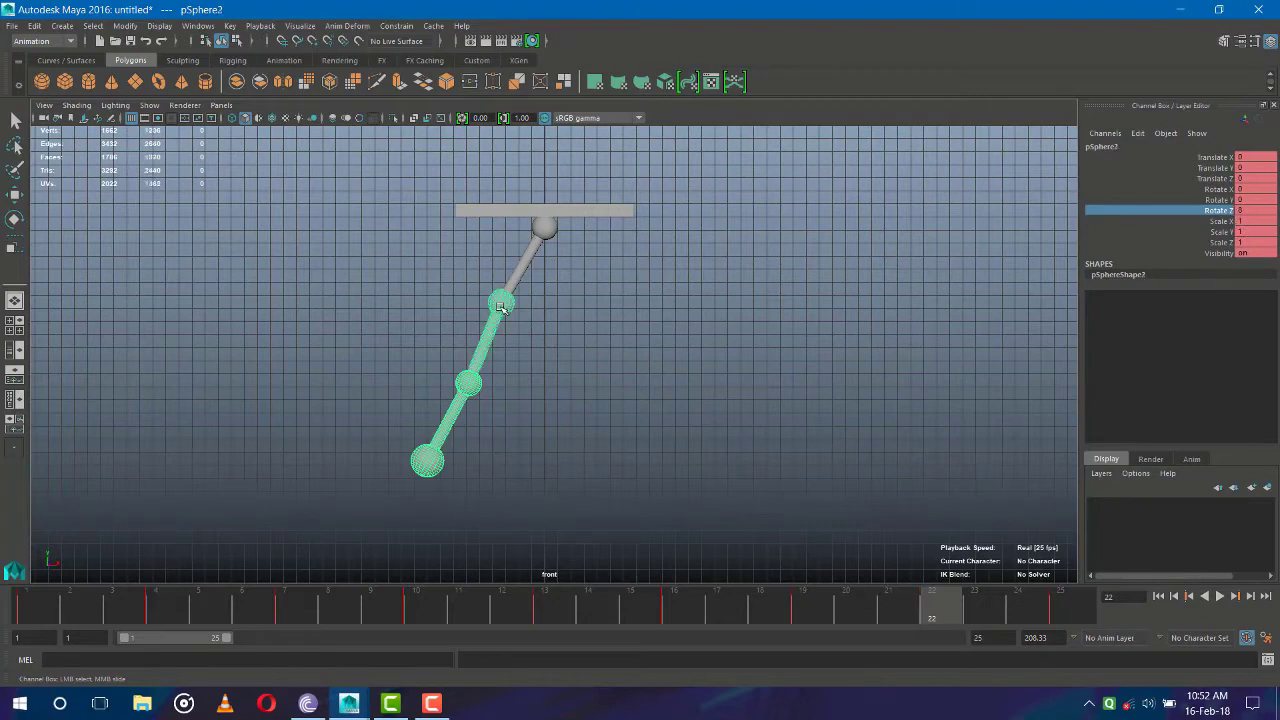
{"action": "left_click", "coordinate": [1240, 211]}
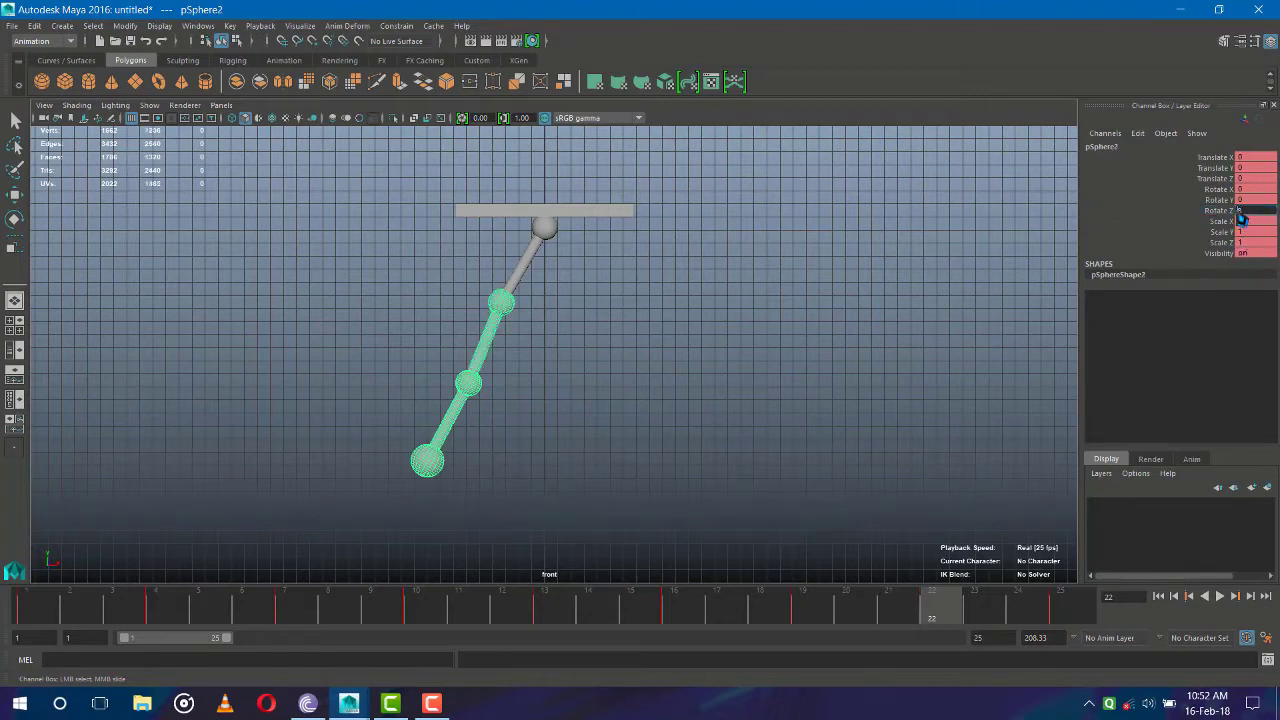
{"action": "key", "text": "Return"}
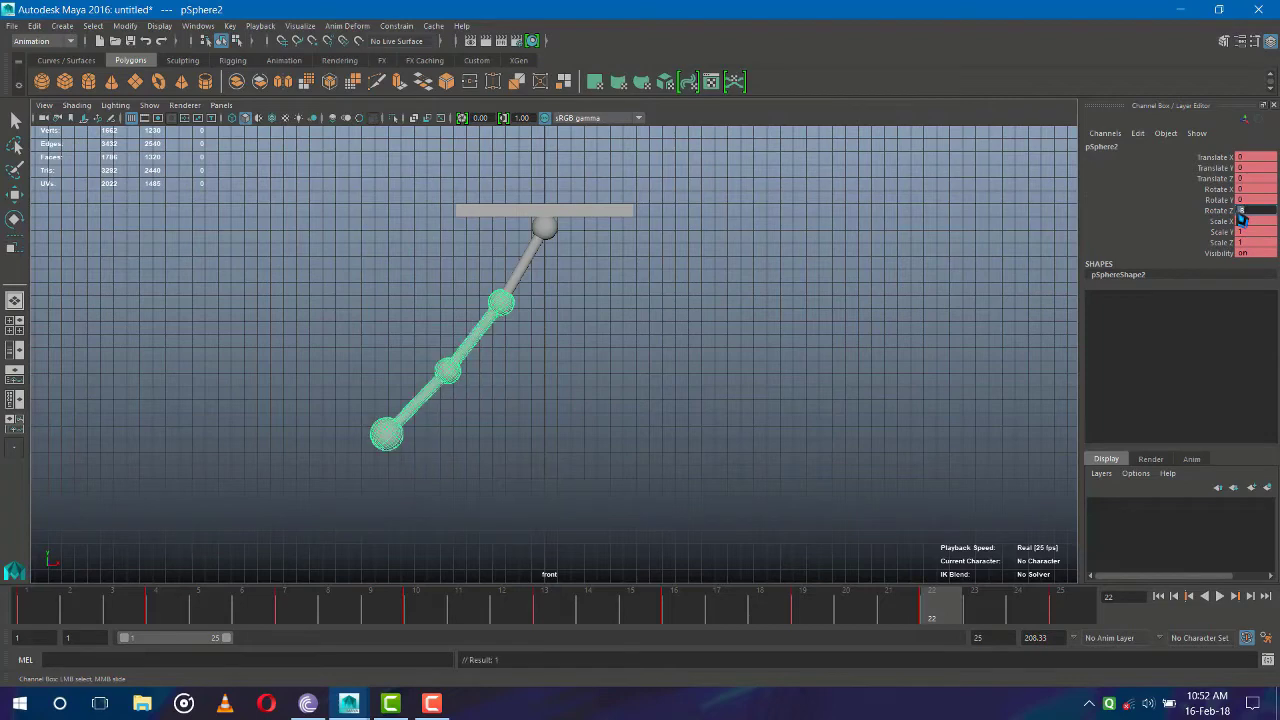
{"action": "left_click", "coordinate": [550, 230]}
{"action": "key", "text": "e"}
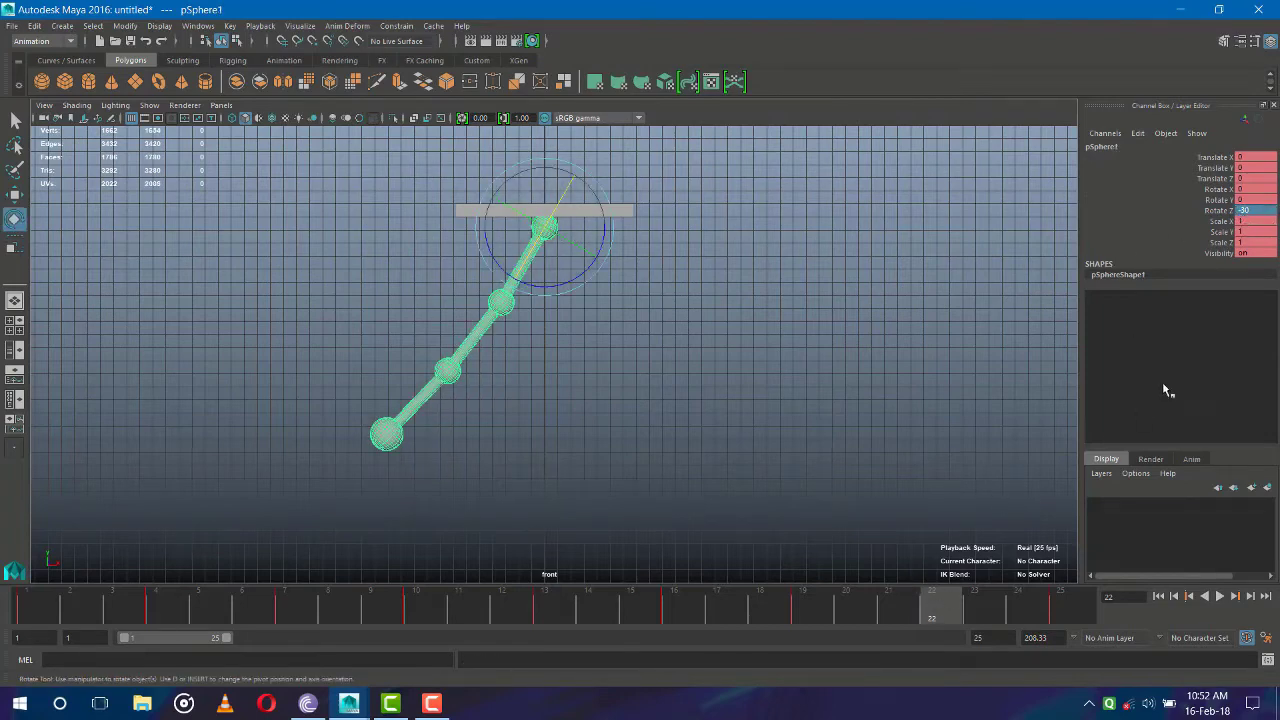
{"action": "left_click", "coordinate": [1241, 212]}
{"action": "type", "text": "30"}
{"action": "key", "text": "Return"}
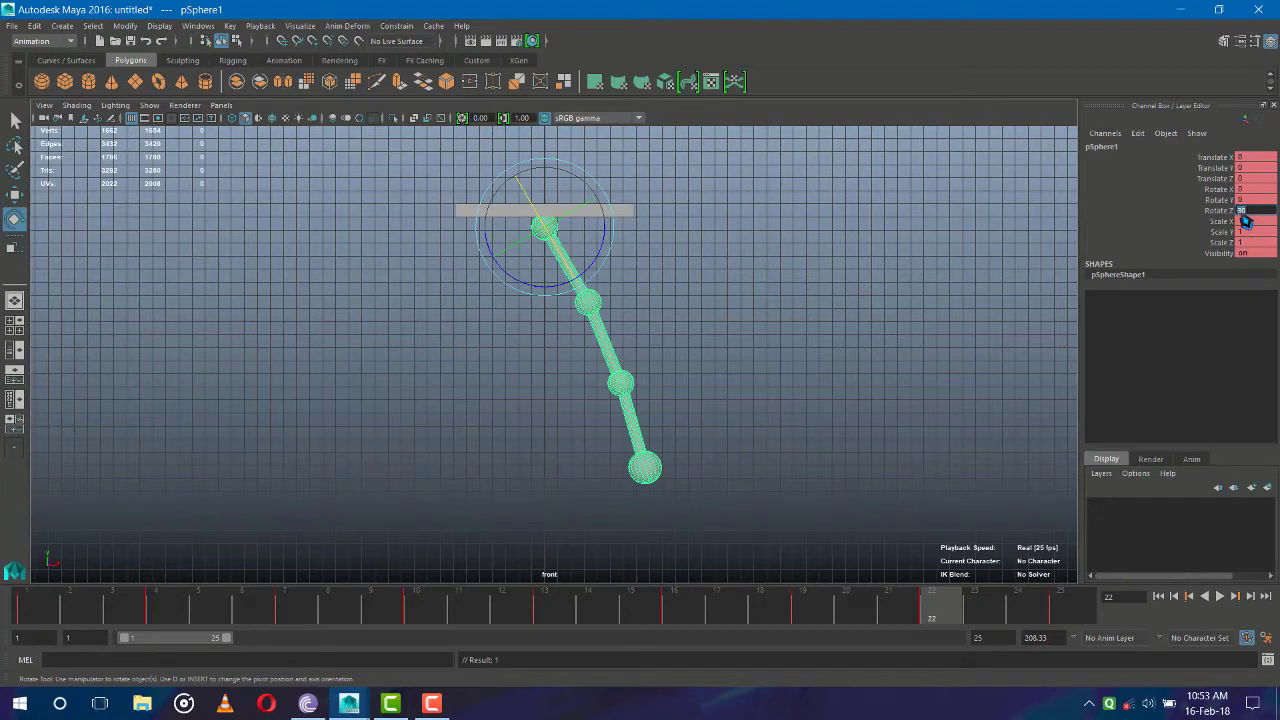
Enter 30 on the top sphere, undo the extra edits, and play the animation
{"action": "type", "text": "8"}
{"action": "key", "text": "BackSpace"}
{"action": "type", "text": "30"}
{"action": "key", "text": "Return"}
{"action": "key", "text": "ctrl+z"}
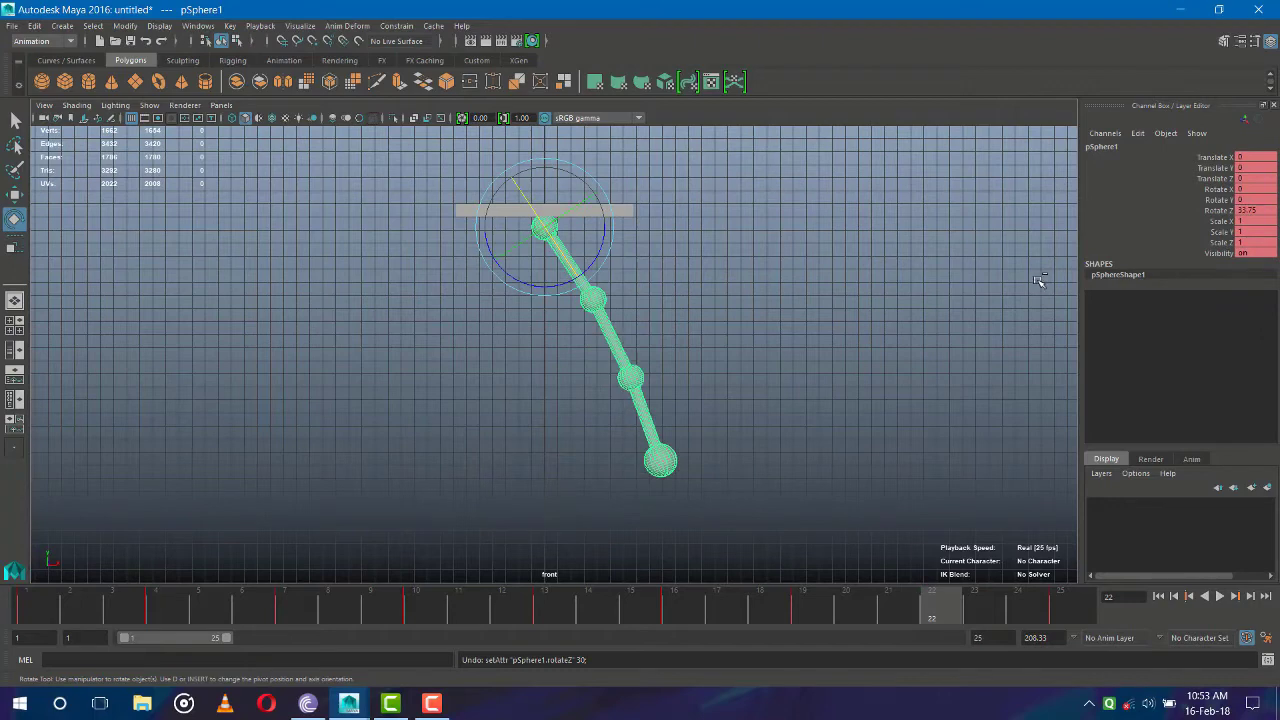
{"action": "key", "text": "ctrl+z"}
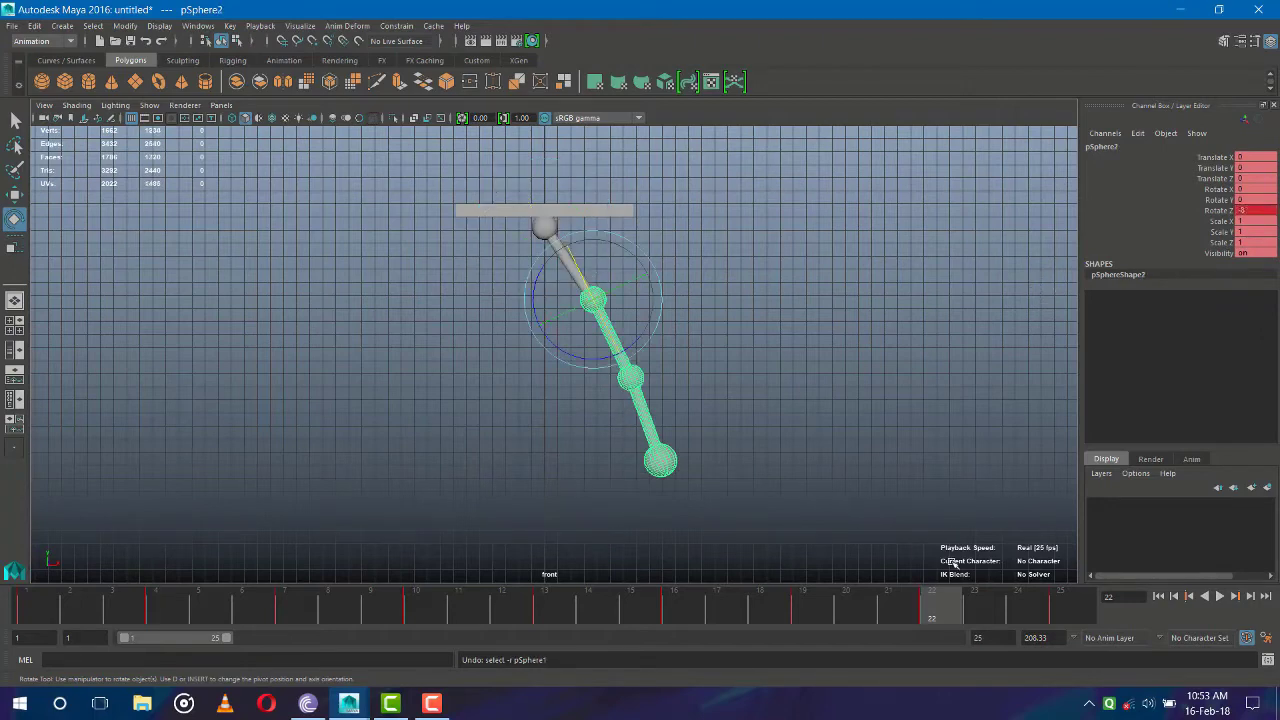
{"action": "key", "text": "alt+v"}
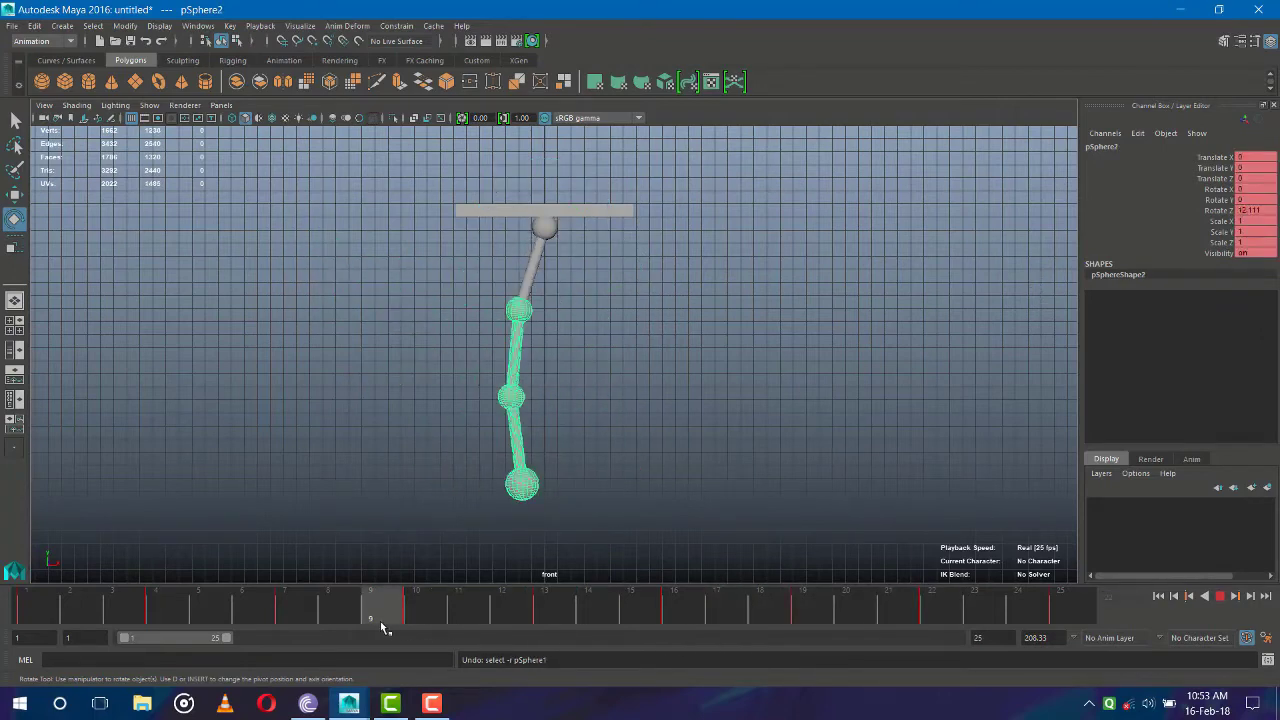
Scrub back to frame 10 and select the top sphere to check the pose
{"action": "left_click_drag", "start_coordinate": [380, 621], "coordinate": [933, 636]}
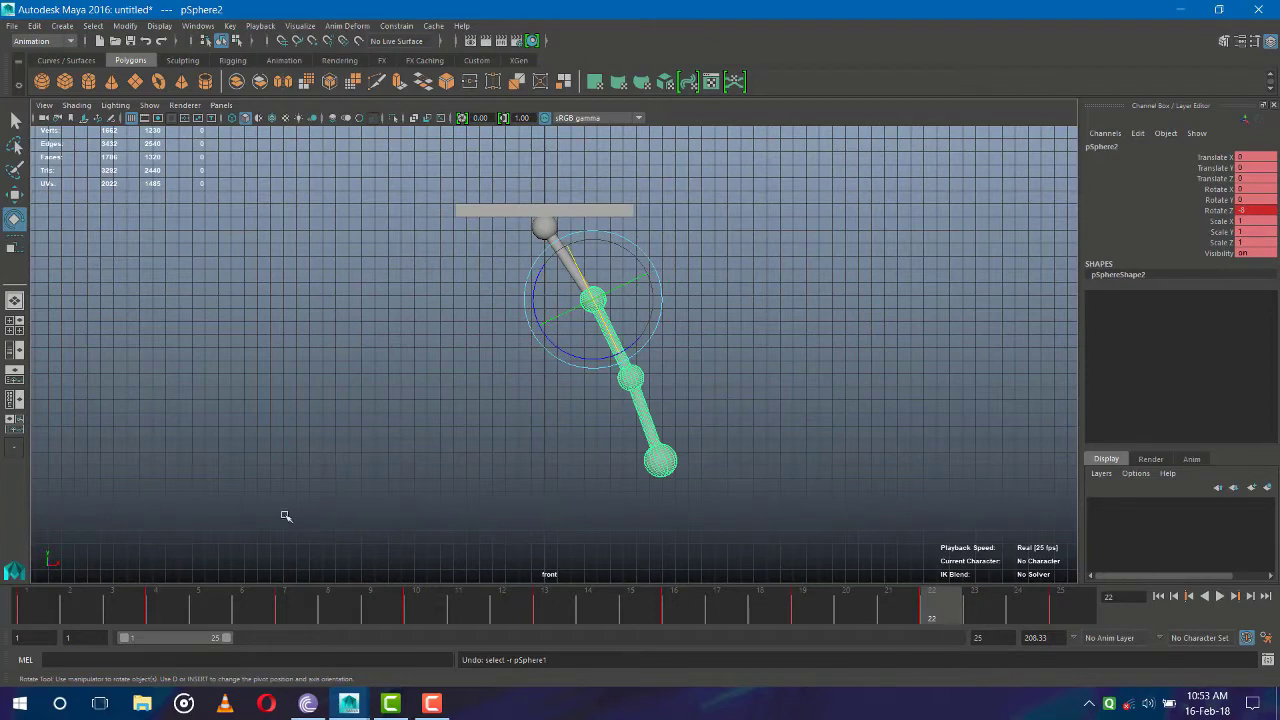
{"action": "left_click", "coordinate": [431, 620]}
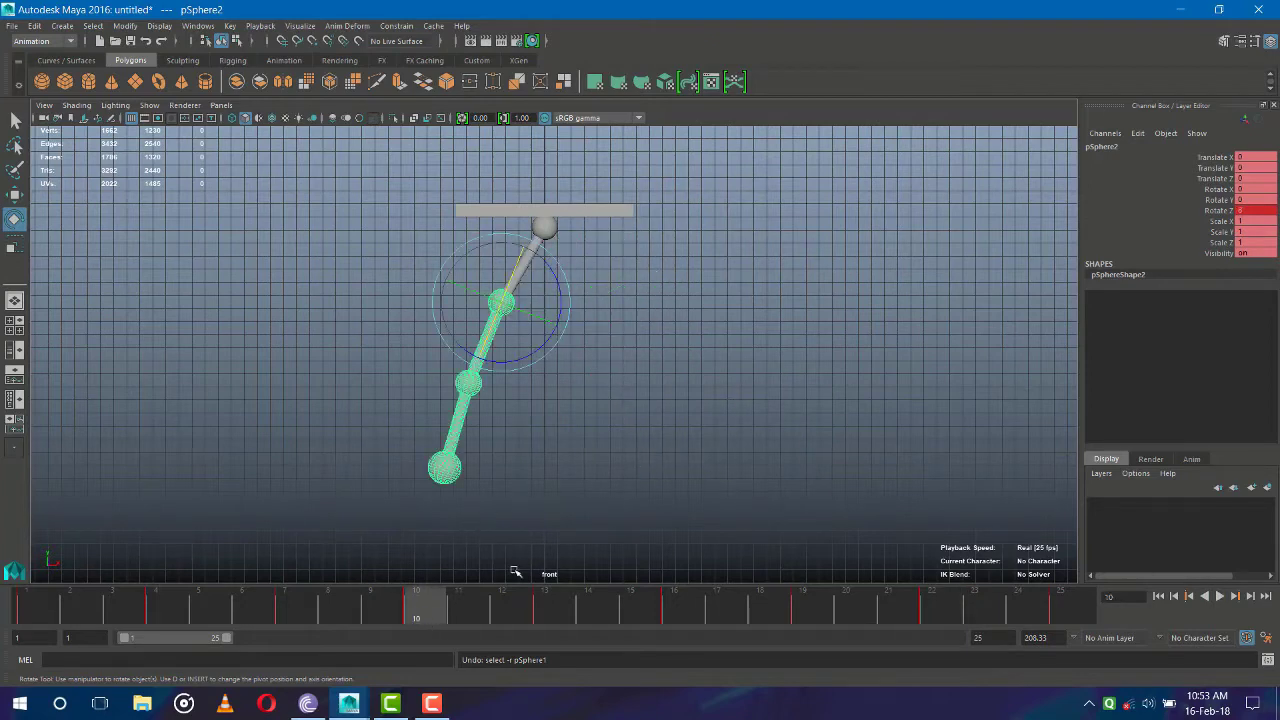
{"action": "left_click", "coordinate": [474, 386]}
{"action": "left_click", "coordinate": [543, 228]}
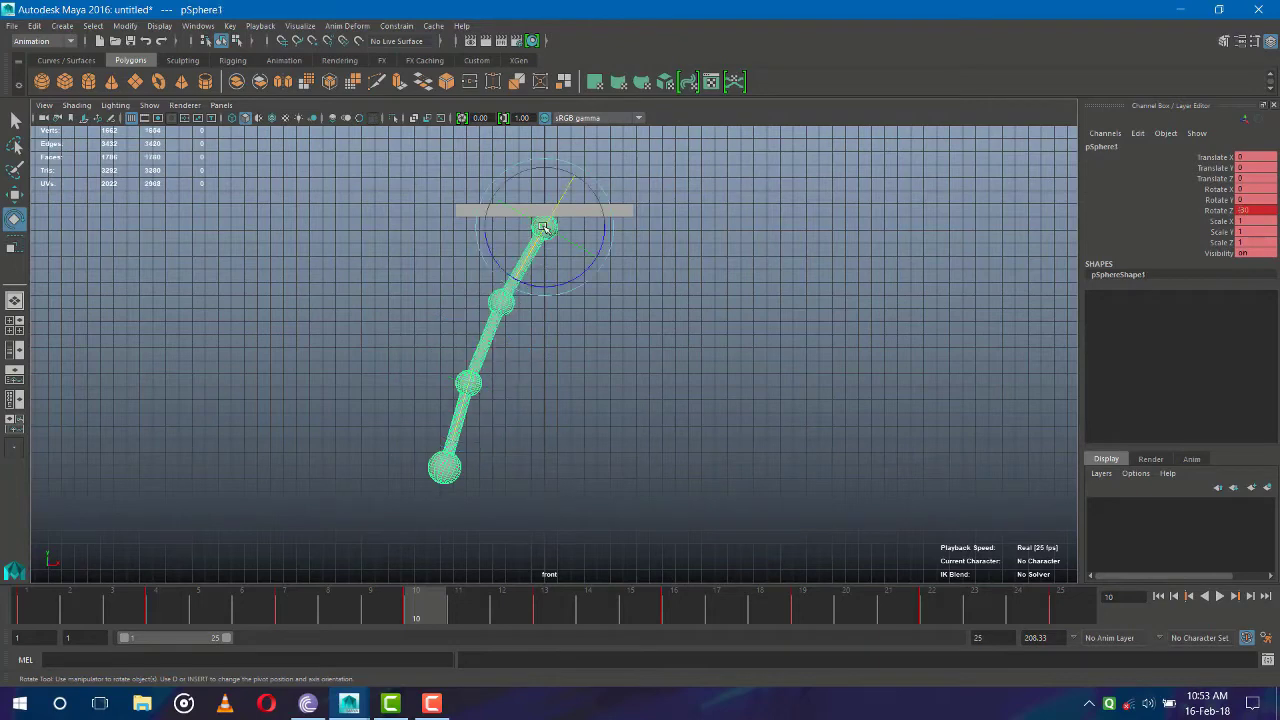
At frame 22, reduce pSphere1's Rotate Z so the chain hangs slightly right, then deselect
{"action": "left_click_drag", "start_coordinate": [424, 597], "coordinate": [928, 634]}
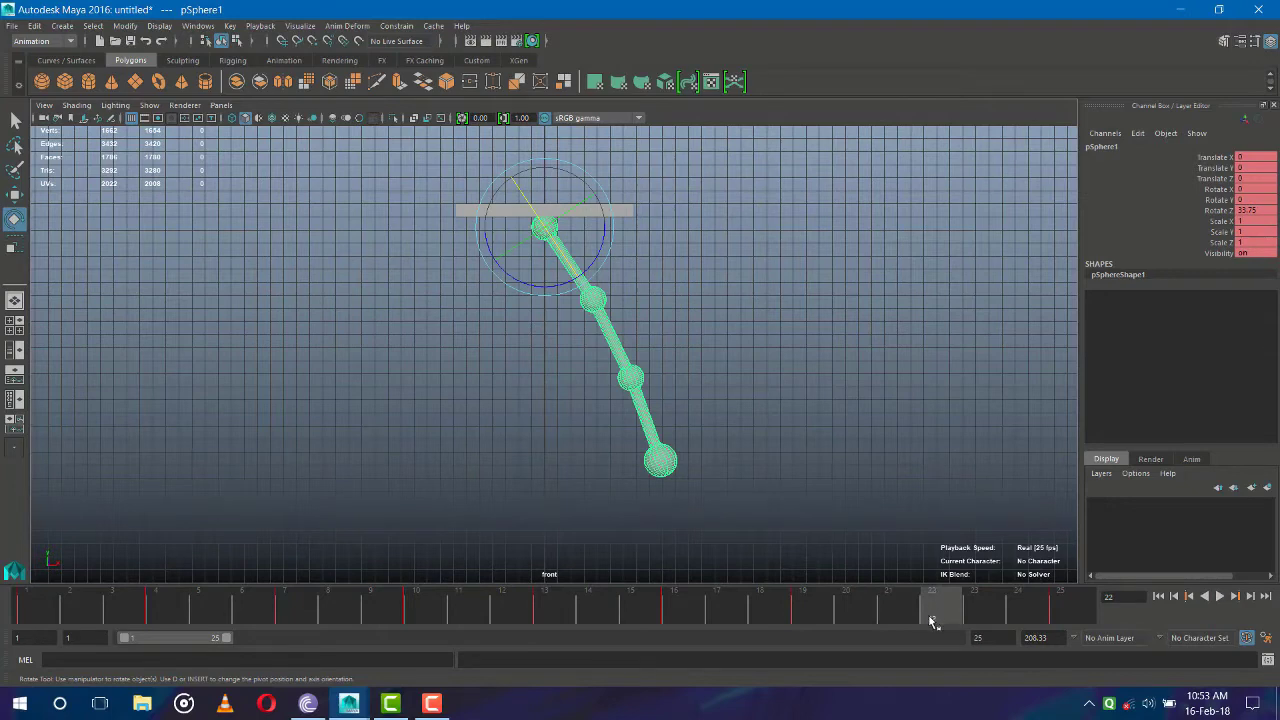
{"action": "left_click", "coordinate": [593, 299]}
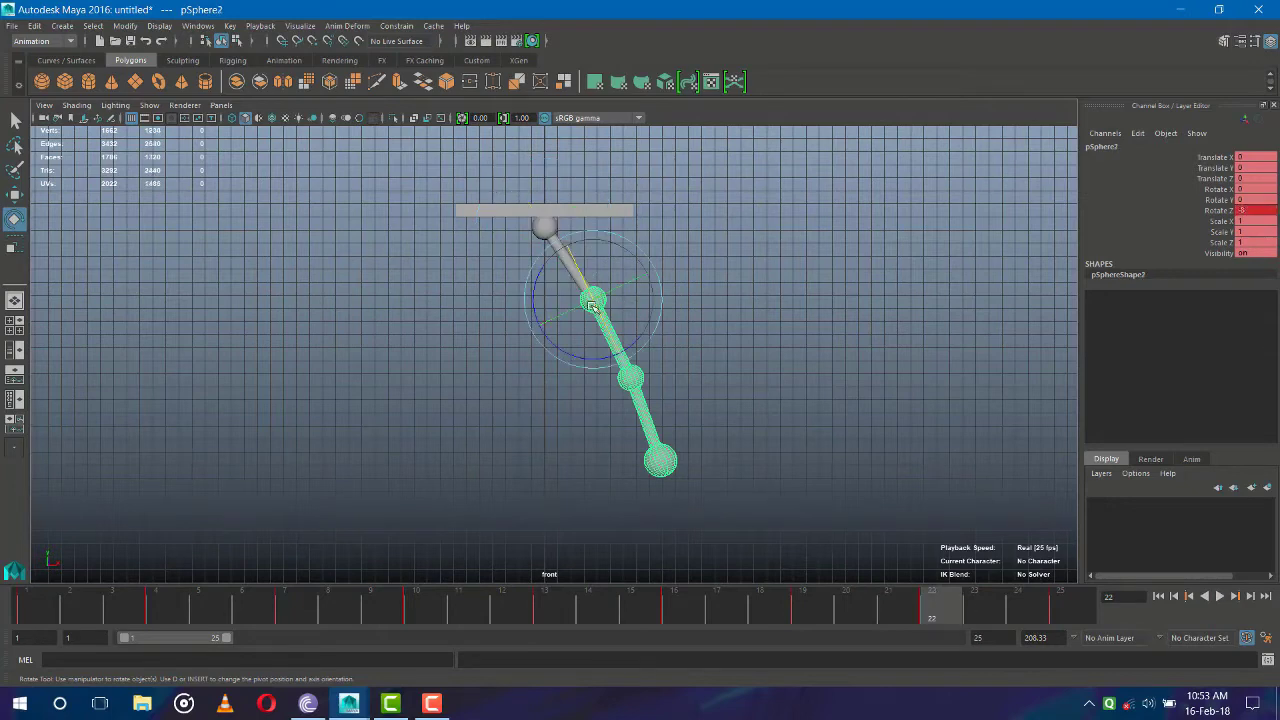
{"action": "left_click", "coordinate": [632, 376]}
{"action": "key", "text": "Up"}
{"action": "key", "text": "Up"}
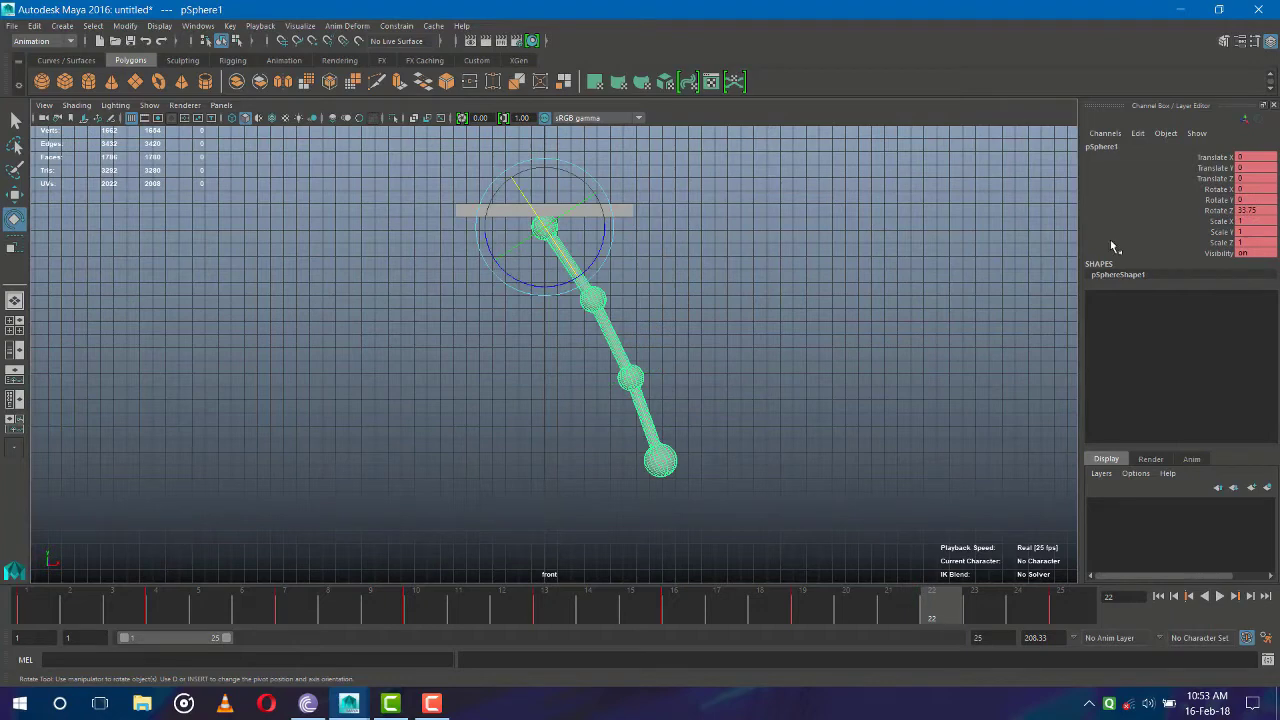
{"action": "double_click", "coordinate": [1258, 211]}
{"action": "type", "text": "-30"}
{"action": "key", "text": "Return"}
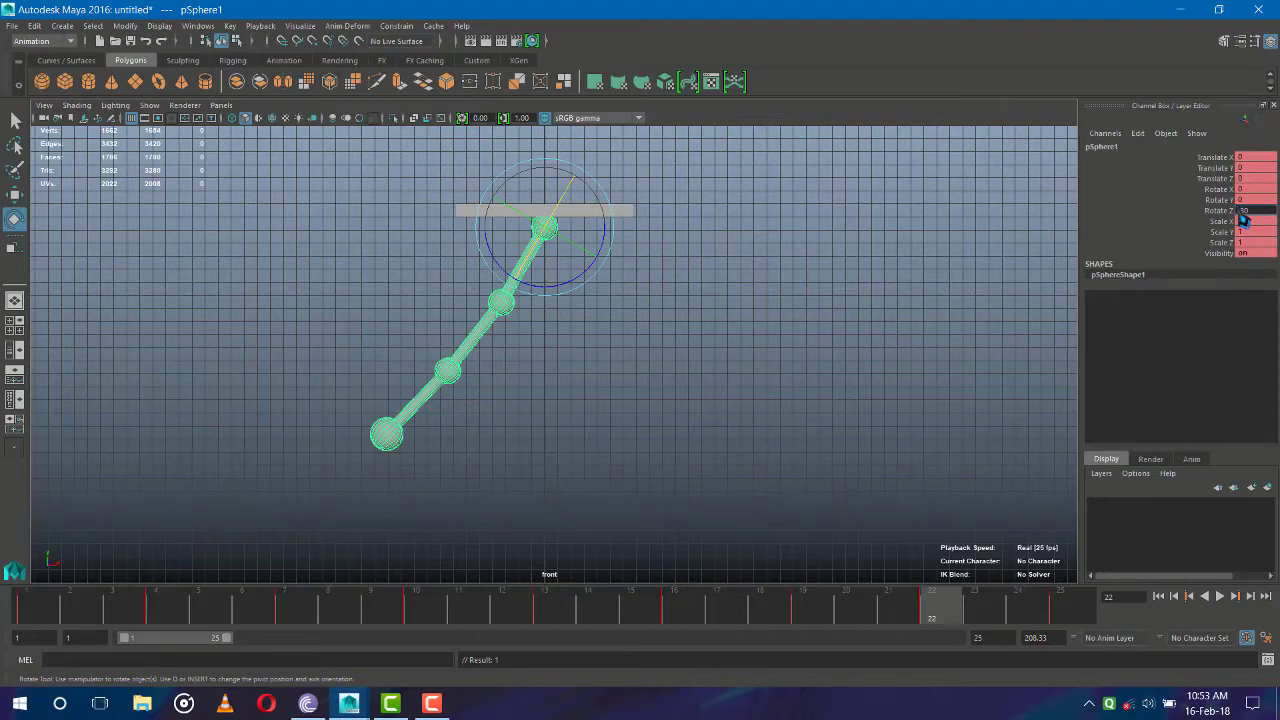
{"action": "key", "text": "Return"}
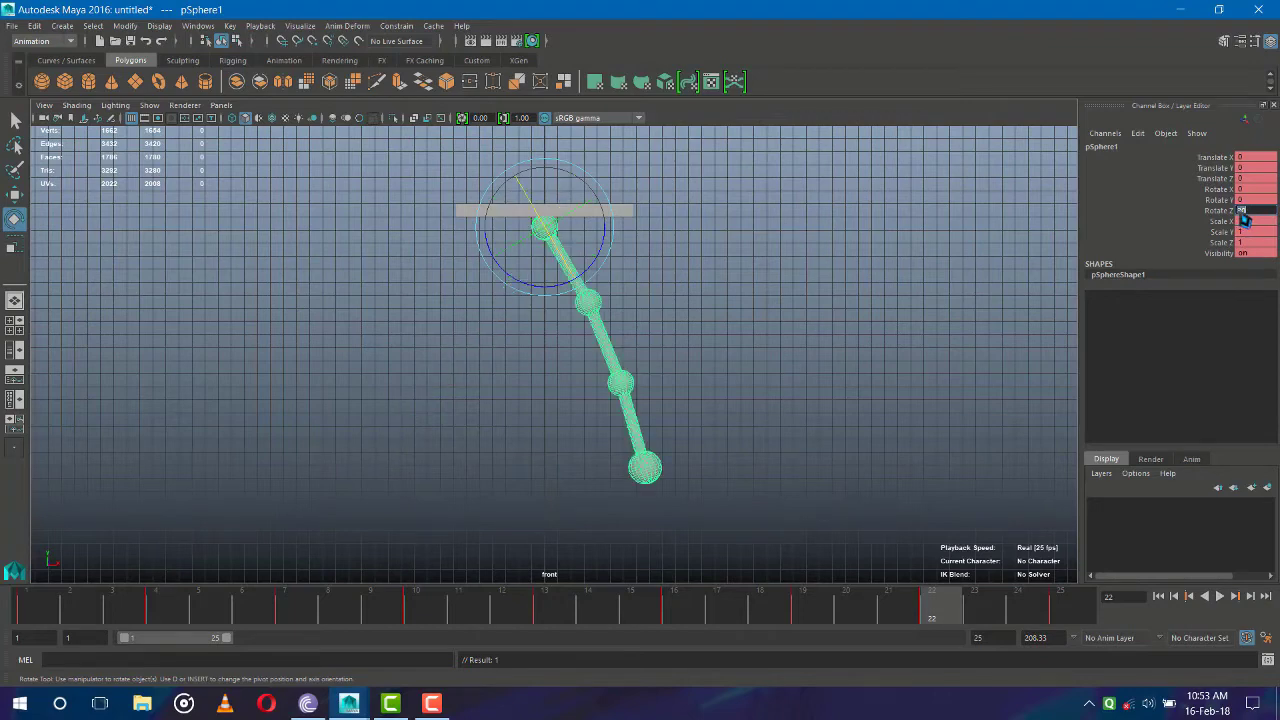
{"action": "left_click", "coordinate": [740, 322]}
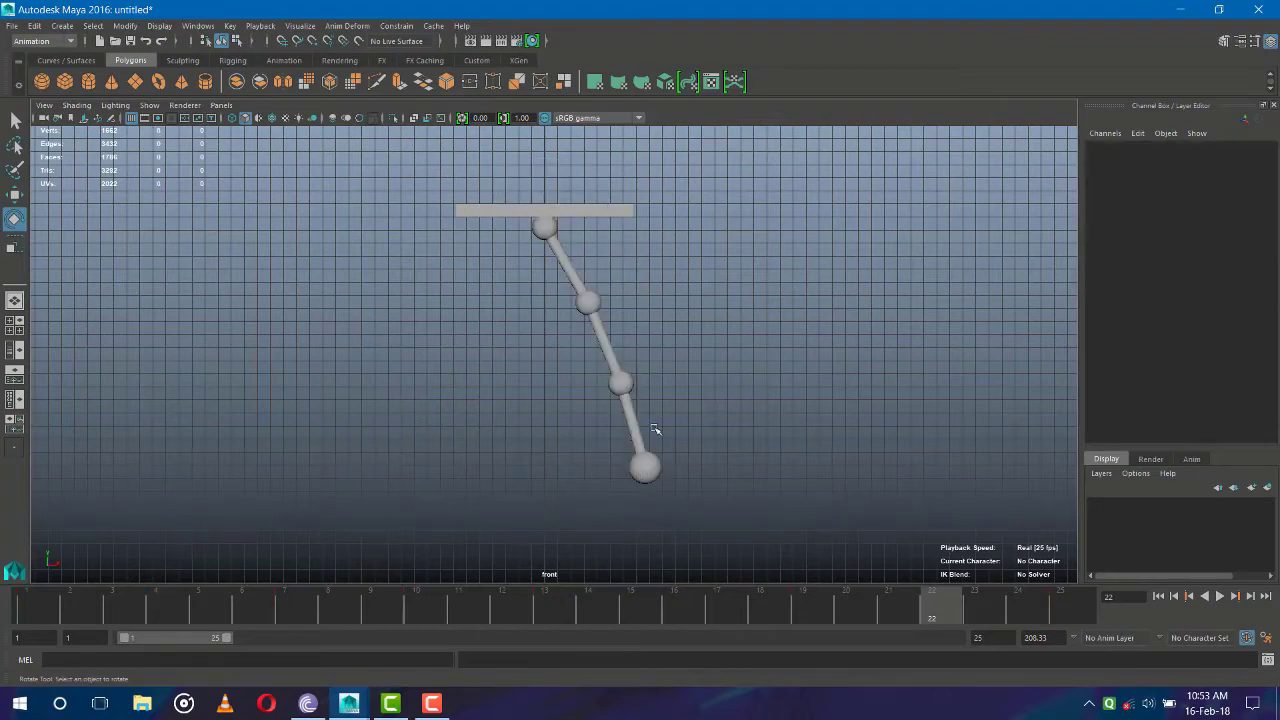
Play the pendulum swing, stop at frame 14, and inspect each sphere before deselecting
{"action": "left_click", "coordinate": [1220, 596]}
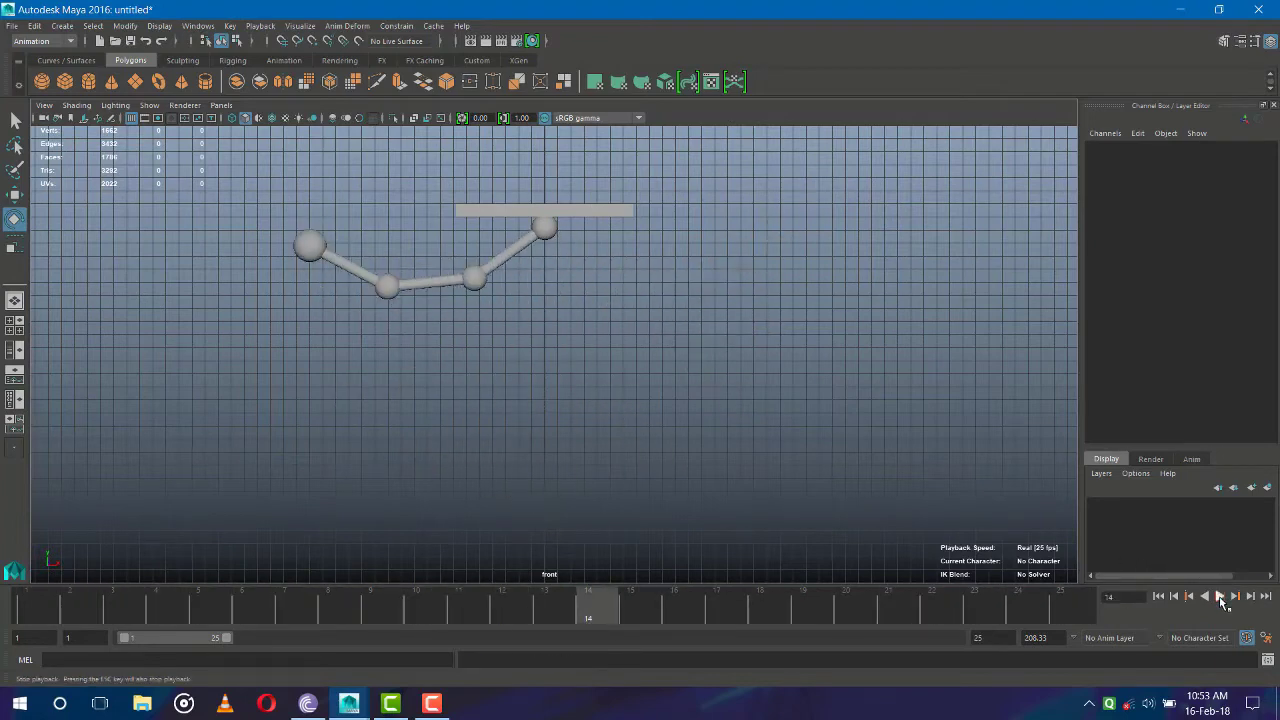
{"action": "left_click", "coordinate": [1220, 596]}
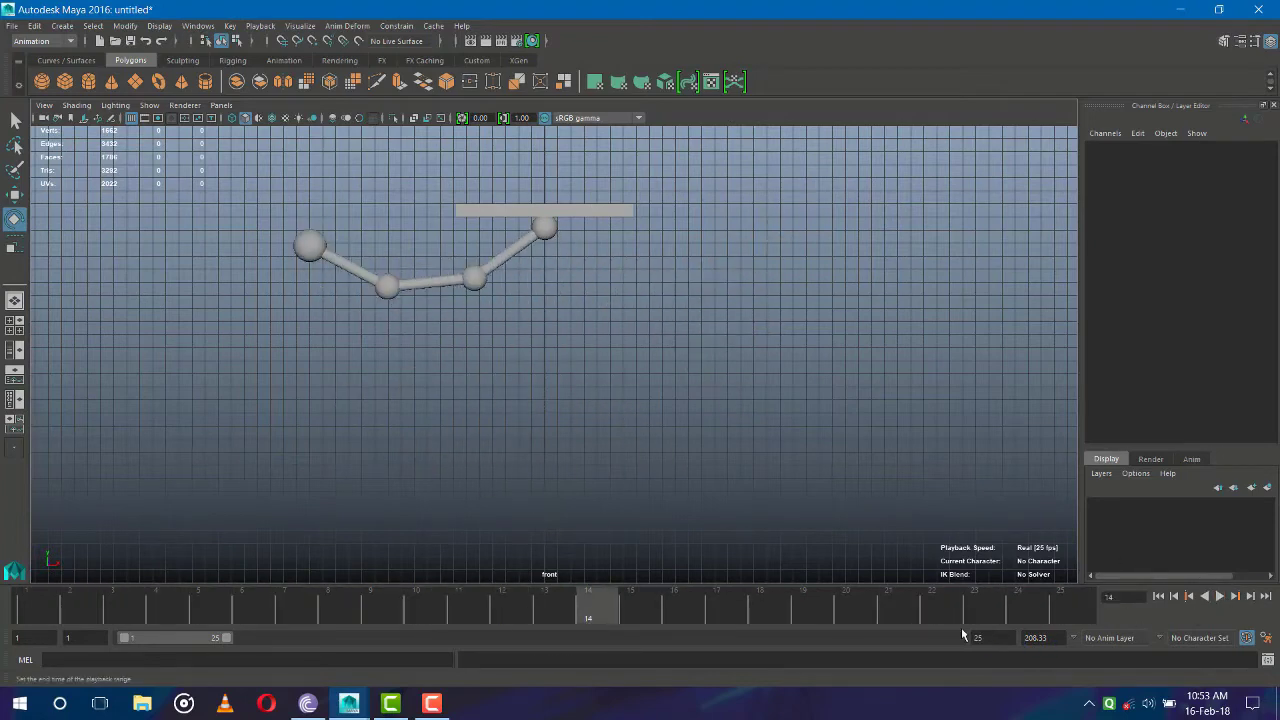
{"action": "left_click", "coordinate": [548, 234]}
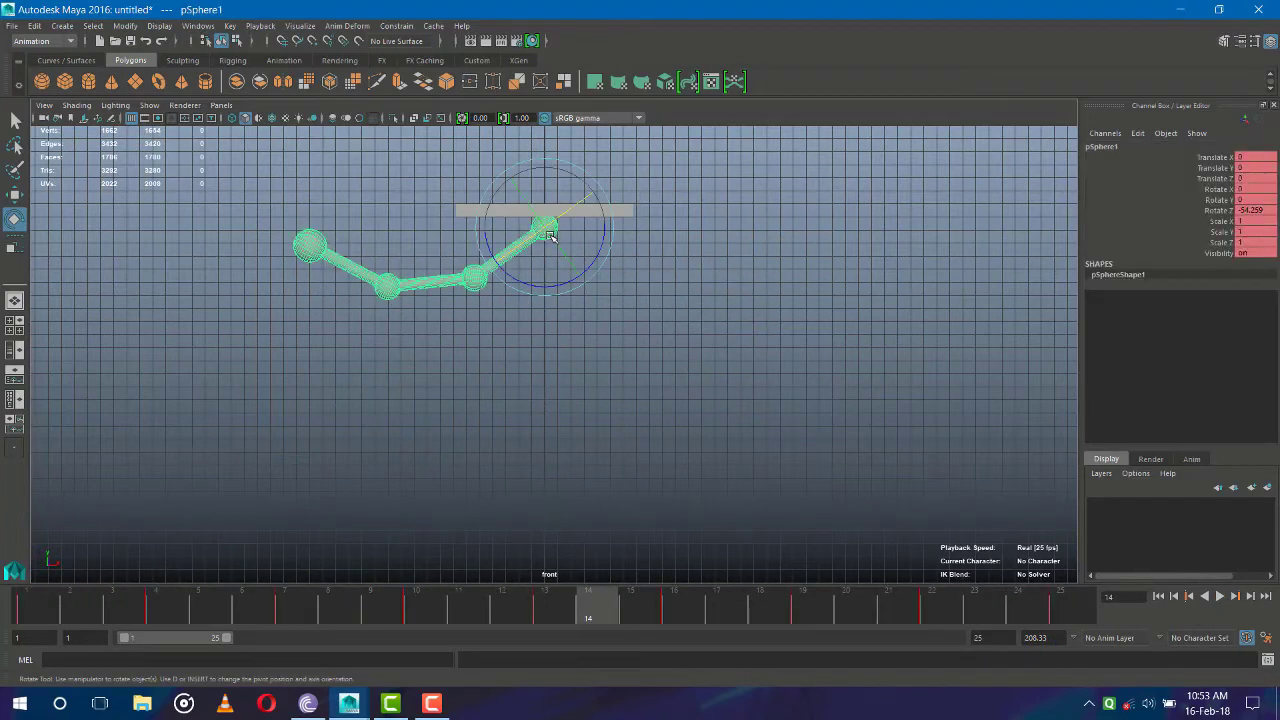
{"action": "left_click", "coordinate": [476, 277]}
{"action": "left_click", "coordinate": [385, 290]}
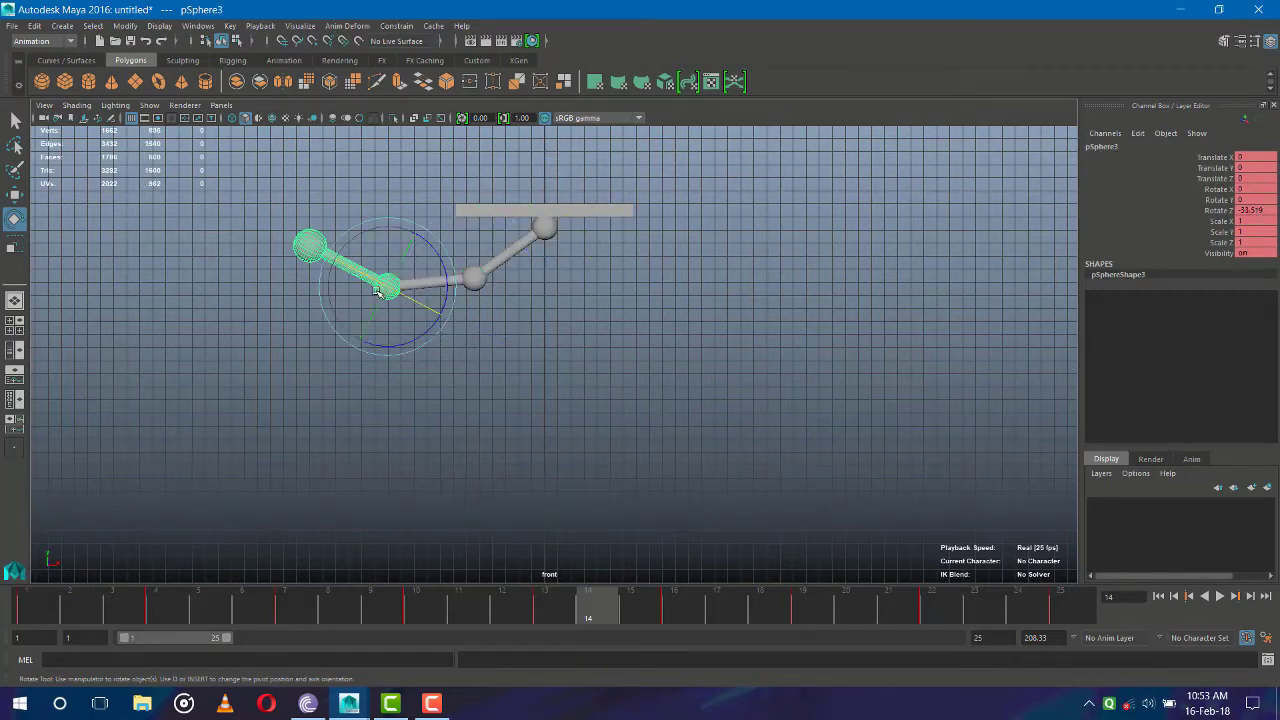
{"action": "left_click", "coordinate": [553, 406]}
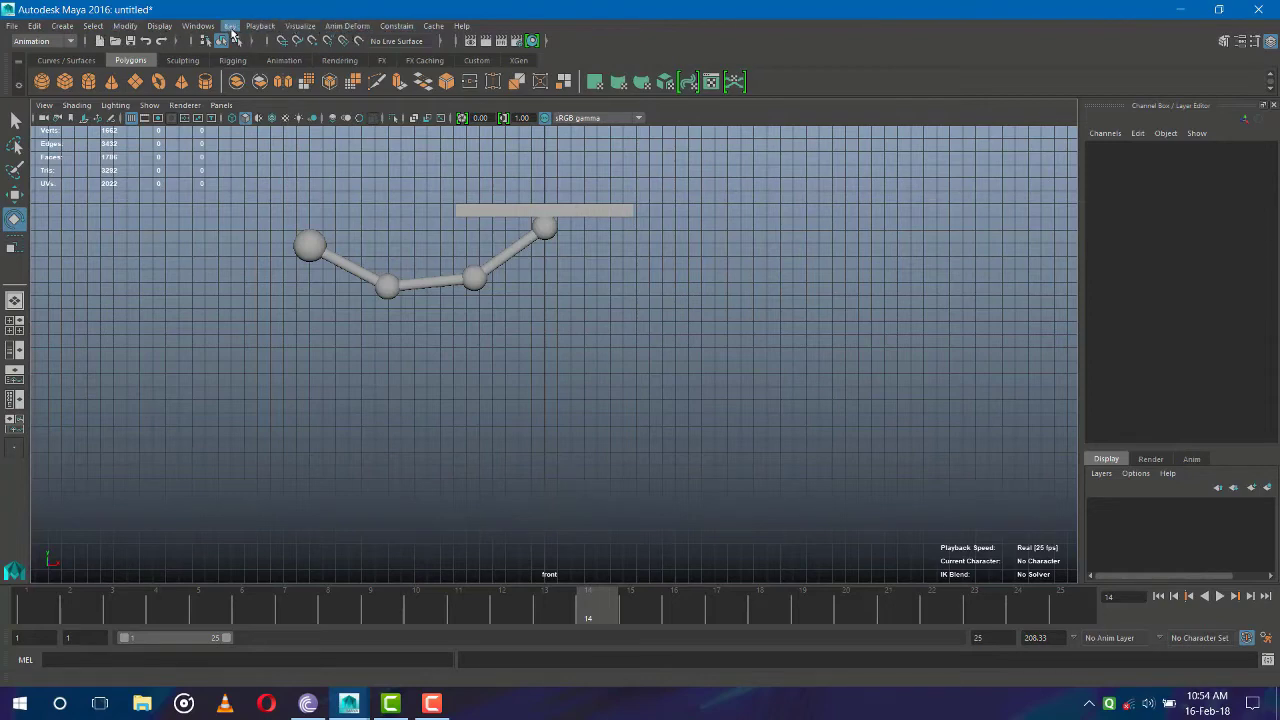
Open the Graph Editor and frame pSphere1's Rotate Z curve, dipping from 60 to -60 and back
{"action": "left_click", "coordinate": [199, 26]}
{"action": "mouse_move", "coordinate": [232, 60]}
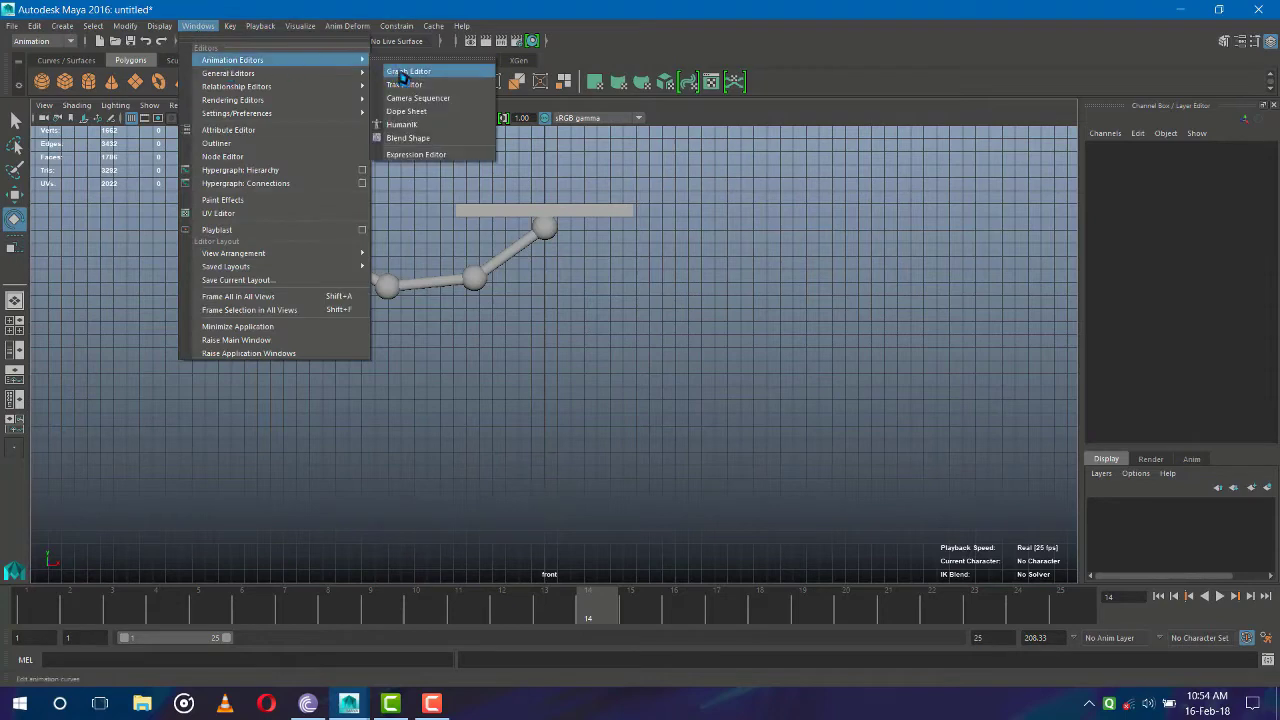
{"action": "left_click", "coordinate": [408, 71]}
{"action": "scroll", "coordinate": [736, 399], "scroll_direction": "down", "scroll_amount": 5}
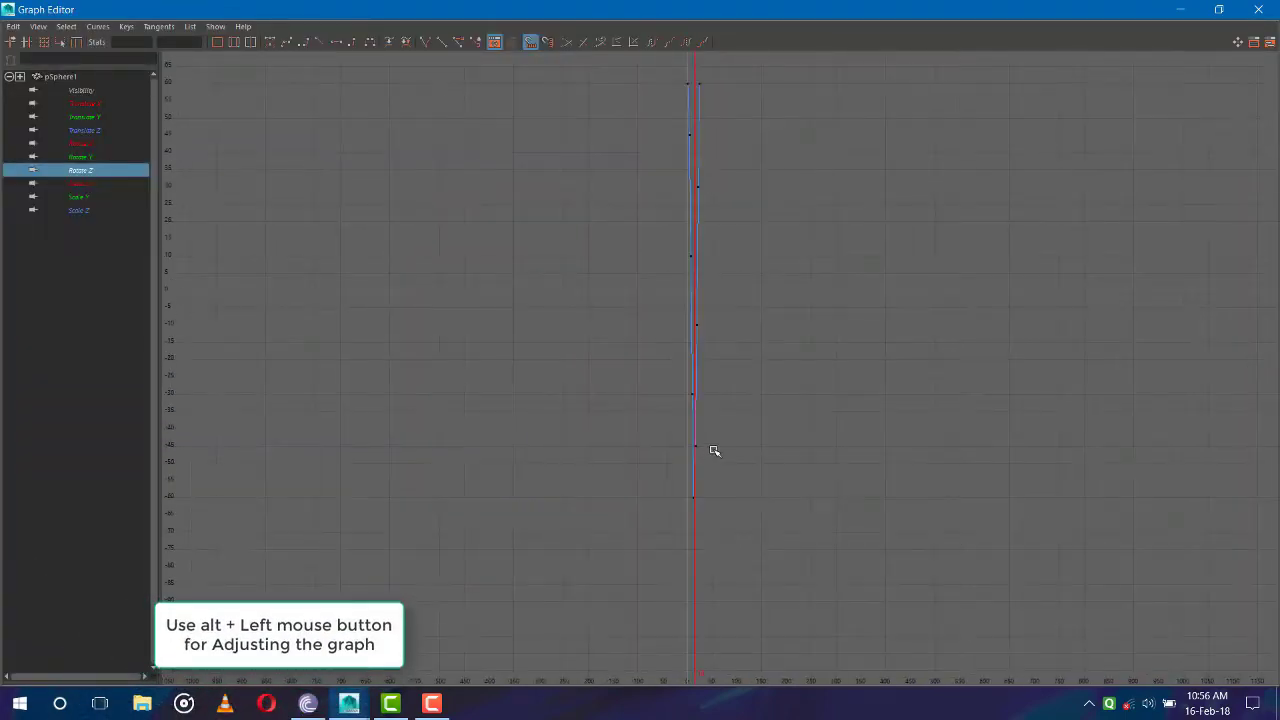
{"action": "scroll", "coordinate": [674, 414], "scroll_direction": "down", "scroll_amount": 2}
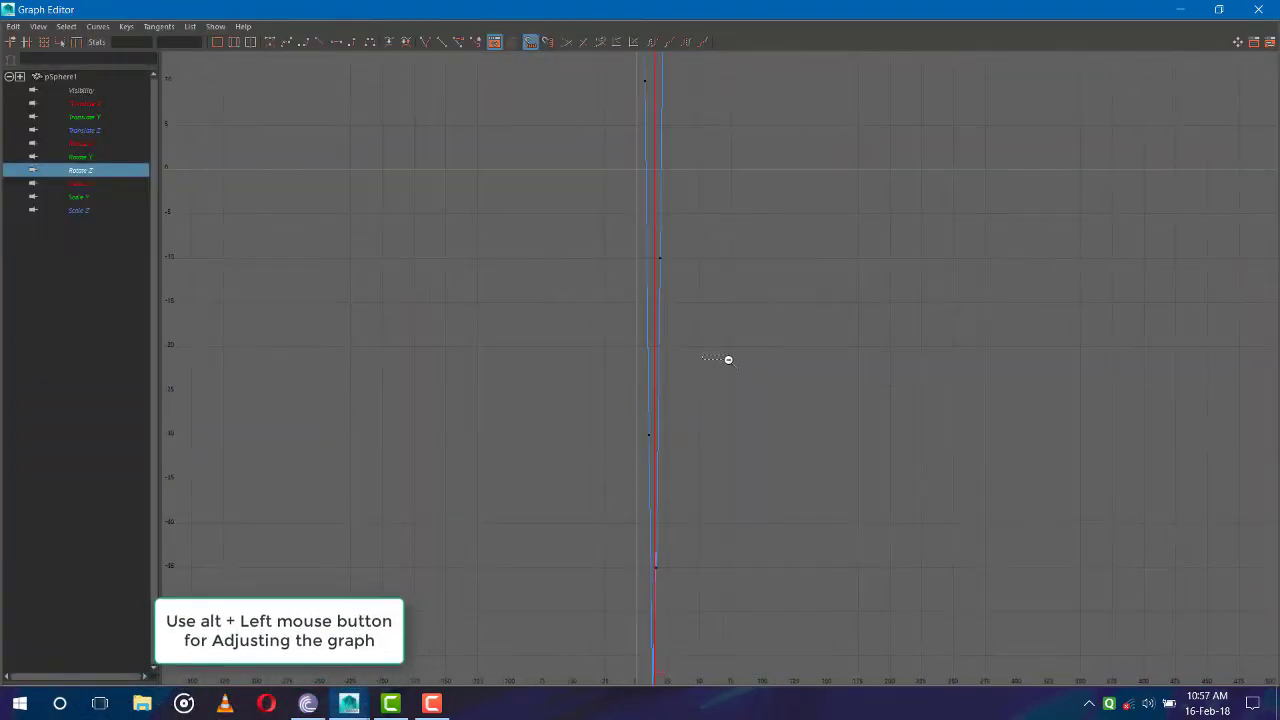
{"action": "mouse_move", "coordinate": [726, 357]}
{"action": "right_mouse_down", "text": "alt"}
{"action": "mouse_move", "coordinate": [640, 466]}
{"action": "mouse_move", "coordinate": [584, 462]}
{"action": "right_mouse_up", "text": "alt"}
{"action": "scroll", "coordinate": [584, 462], "scroll_direction": "up", "scroll_amount": 3}
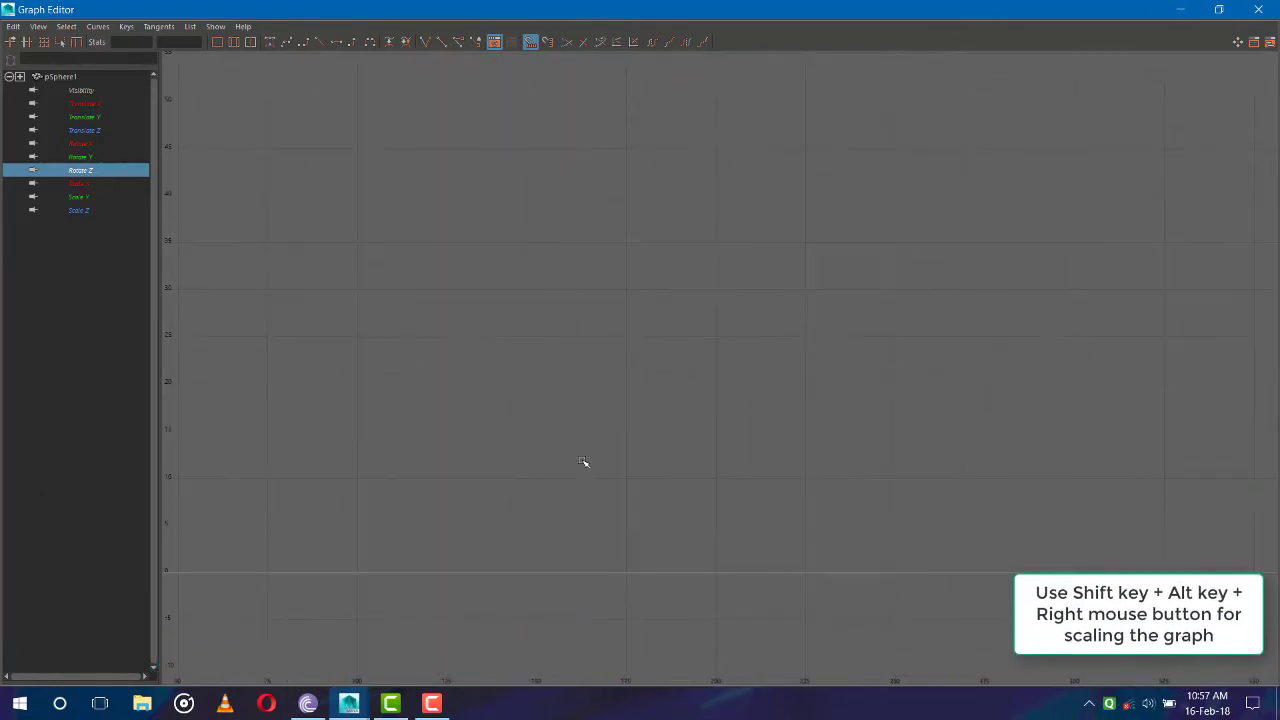
{"action": "mouse_move", "coordinate": [583, 466]}
{"action": "middle_mouse_down", "text": "alt"}
{"action": "mouse_move", "coordinate": [808, 380]}
{"action": "mouse_move", "coordinate": [1023, 369]}
{"action": "middle_mouse_up", "text": "alt"}
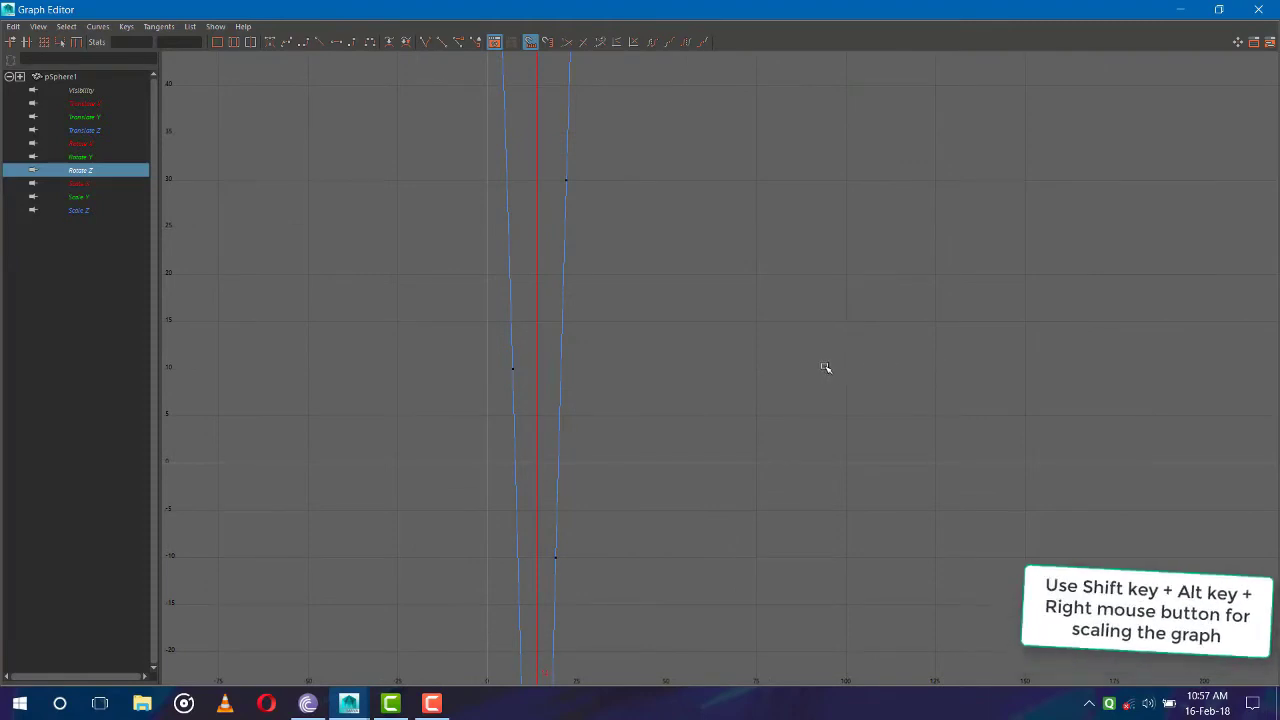
{"action": "mouse_move", "coordinate": [806, 366]}
{"action": "right_mouse_down", "text": "alt+shift"}
{"action": "mouse_move", "coordinate": [885, 366]}
{"action": "mouse_move", "coordinate": [645, 385]}
{"action": "mouse_move", "coordinate": [765, 368]}
{"action": "right_mouse_up", "text": "alt+shift"}
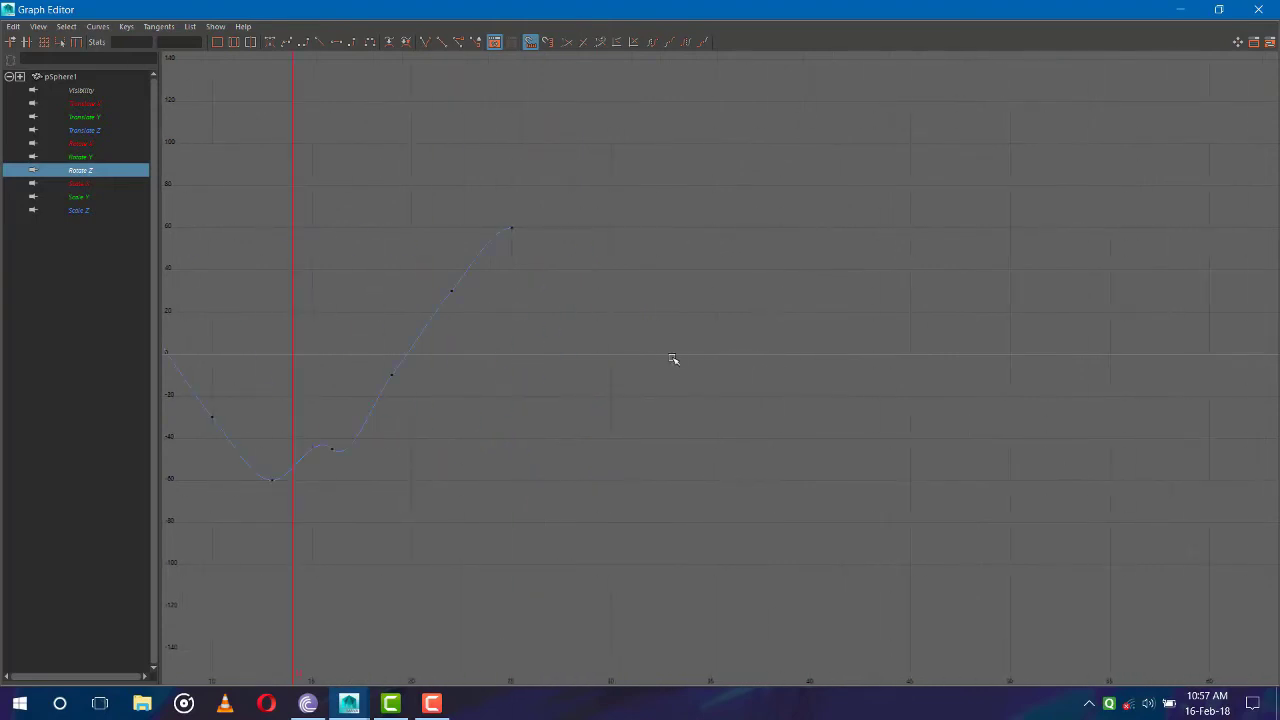
Shrink the Graph Editor beside the viewport and swing the bump key's outgoing tangent up to smooth it
{"action": "middle_click_drag", "start_coordinate": [674, 360], "coordinate": [1027, 355], "text": "alt"}
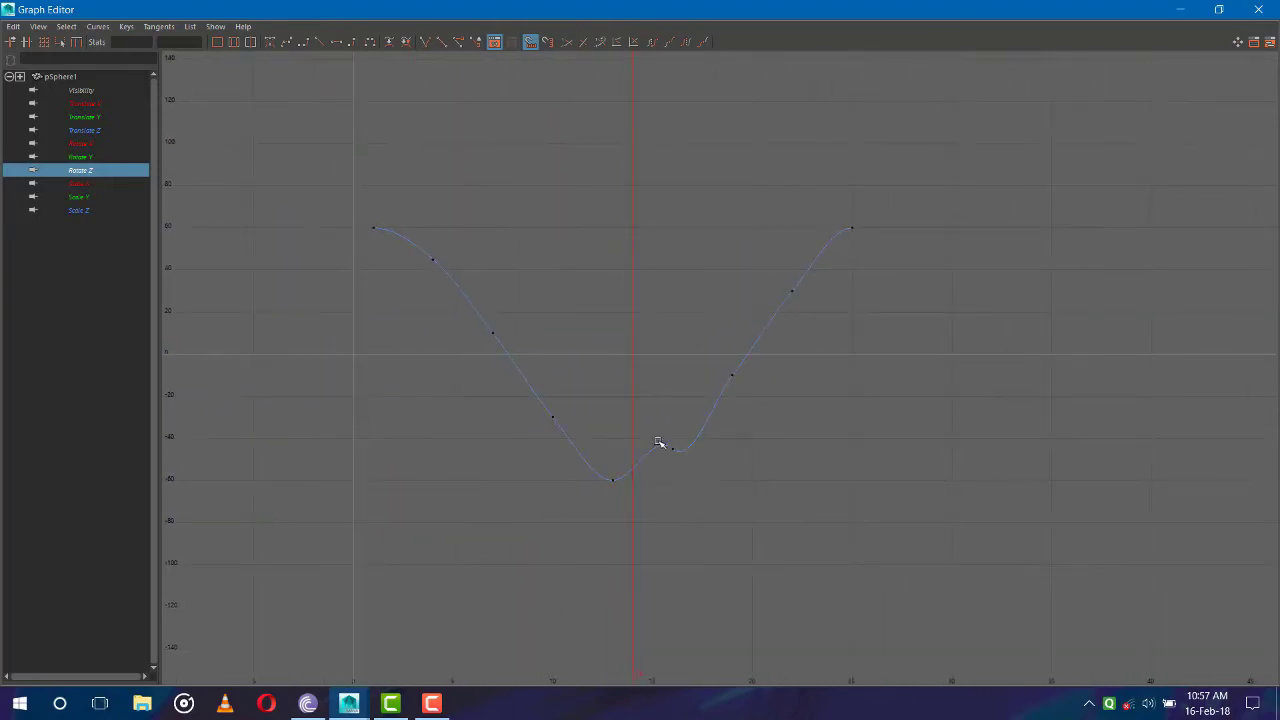
{"action": "left_click", "coordinate": [680, 458]}
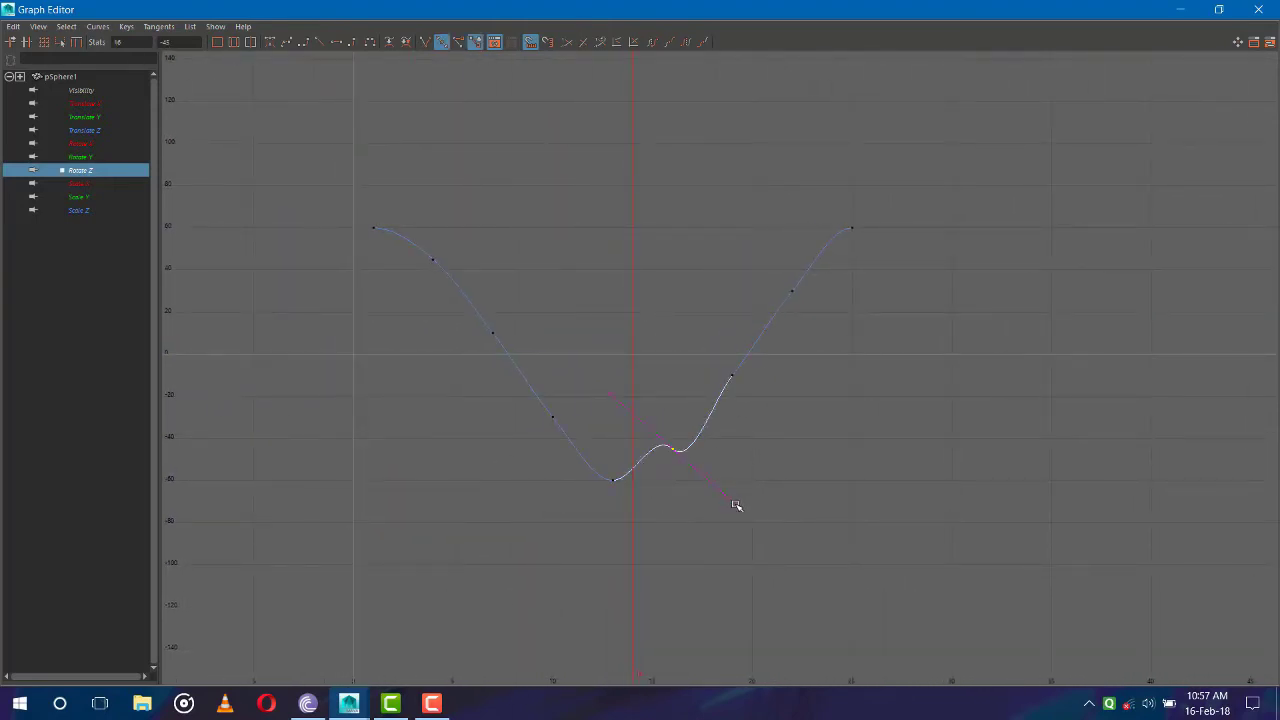
{"action": "left_click", "coordinate": [1219, 9]}
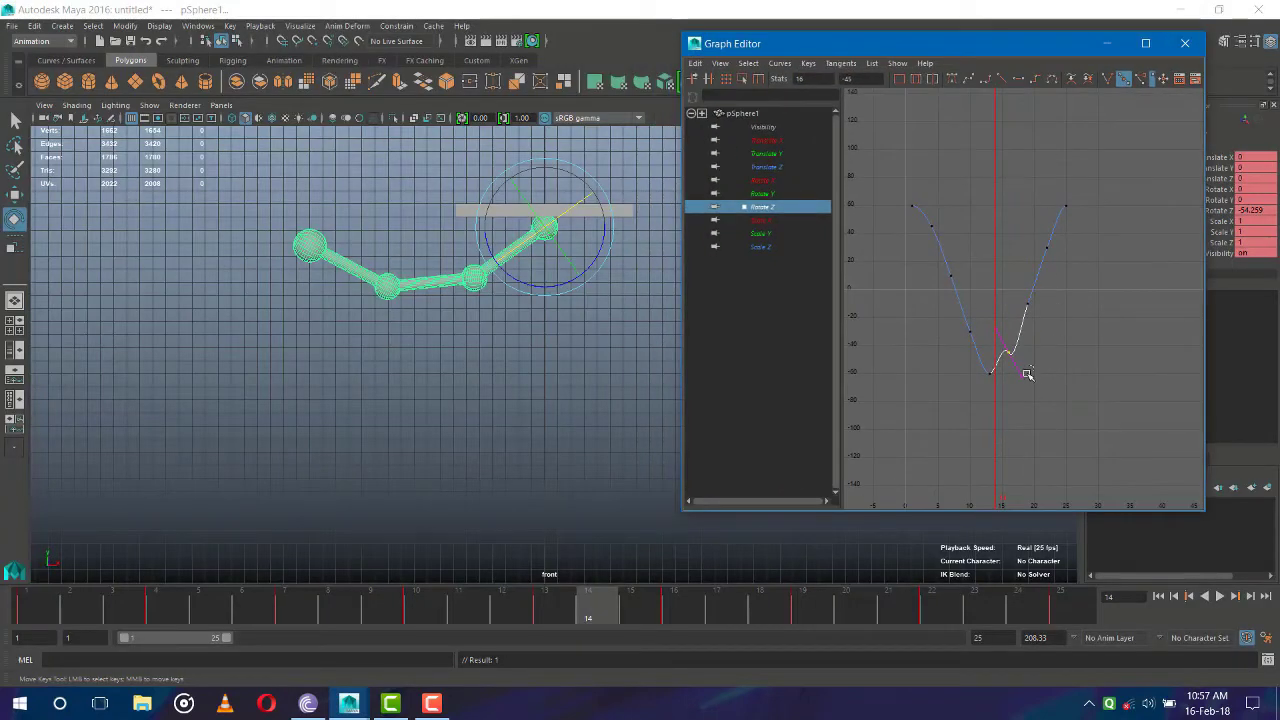
{"action": "left_click", "coordinate": [1020, 377]}
{"action": "mouse_move", "coordinate": [1024, 378]}
{"action": "middle_mouse_down"}
{"action": "mouse_move", "coordinate": [1048, 330]}
{"action": "mouse_move", "coordinate": [1040, 277]}
{"action": "middle_mouse_up"}
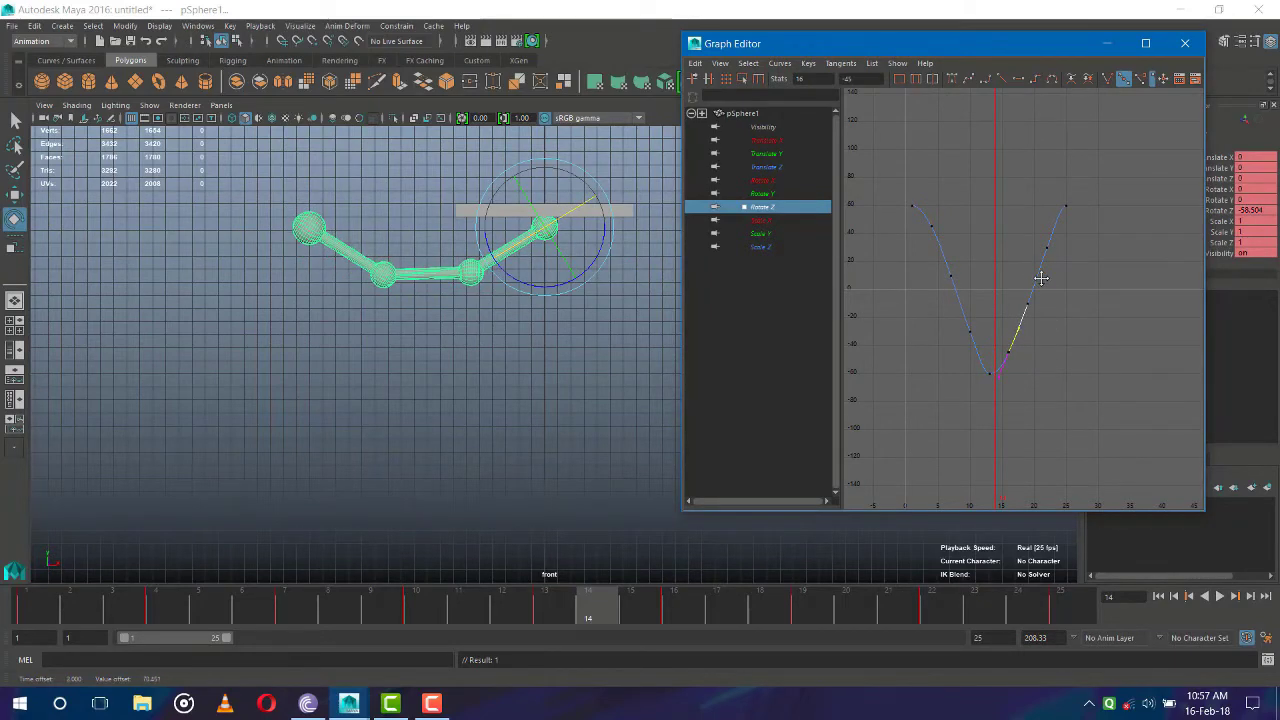
Flatten the lowest Rotate Z key's tangent to round the bottom of the dip
{"action": "scroll", "coordinate": [1028, 385], "scroll_direction": "up", "scroll_amount": 3}
{"action": "scroll", "coordinate": [1028, 385], "scroll_direction": "up", "scroll_amount": 2}
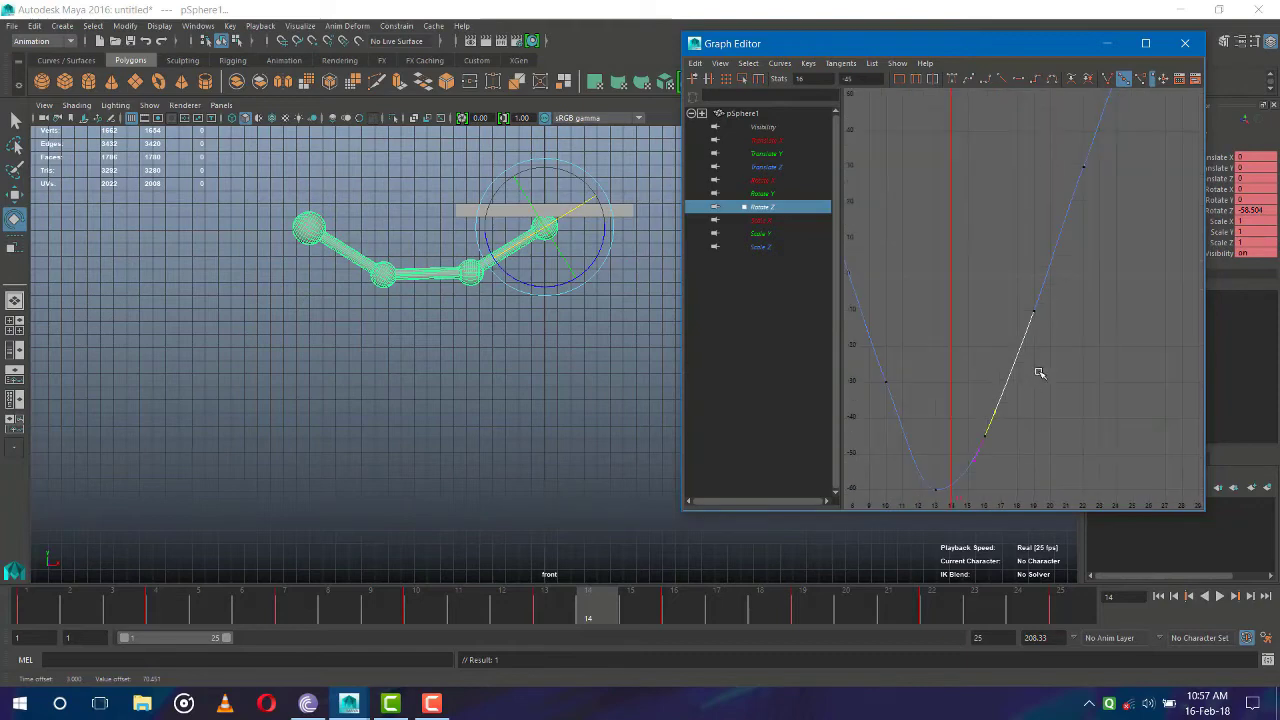
{"action": "middle_click_drag", "start_coordinate": [1037, 371], "coordinate": [1069, 289], "text": "alt"}
{"action": "left_click", "coordinate": [966, 405]}
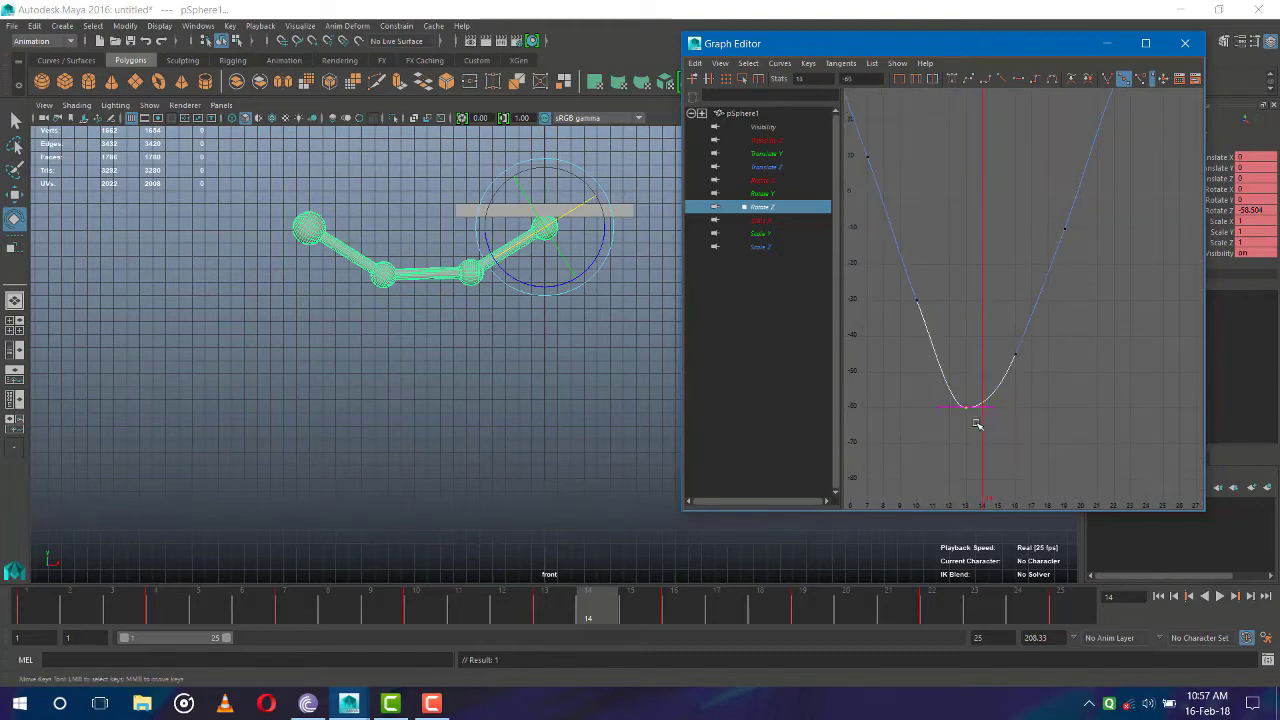
{"action": "left_click", "coordinate": [987, 405]}
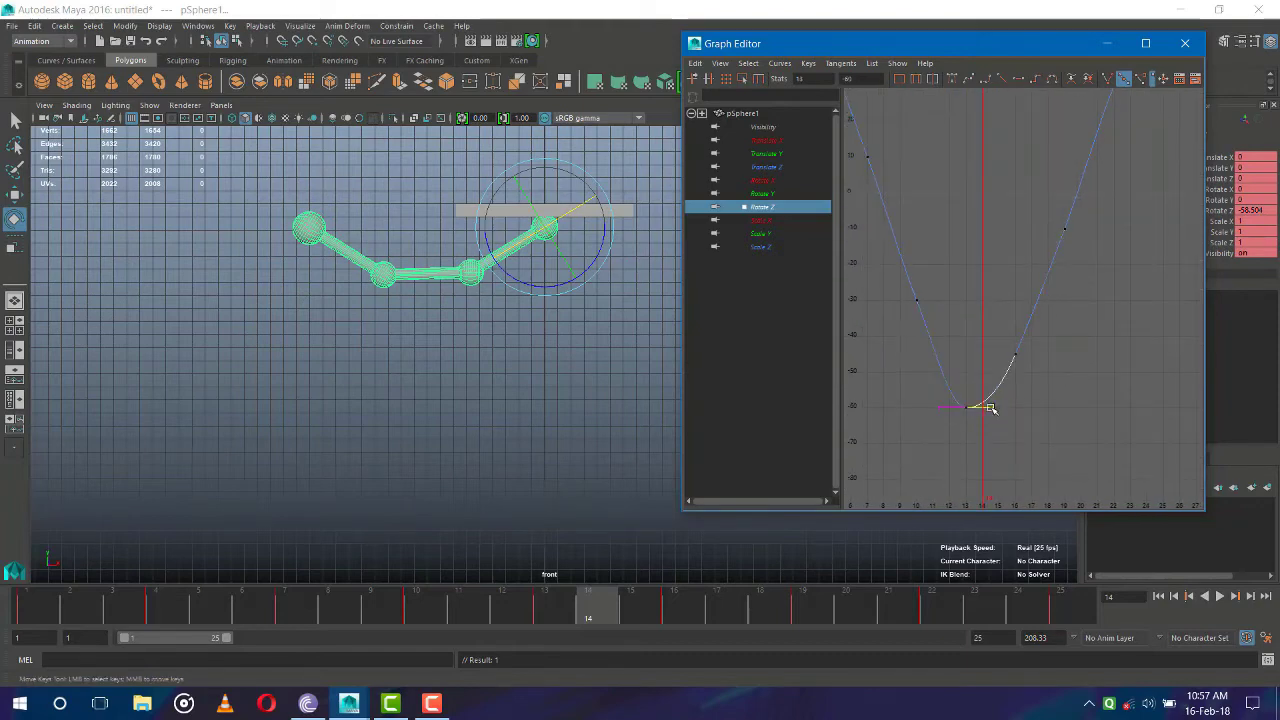
{"action": "middle_click_drag", "start_coordinate": [987, 405], "coordinate": [986, 417]}
Angle the frame-16 key's tangent to smooth the rising slope, undoing a trial segment push
{"action": "left_click_drag", "start_coordinate": [1011, 341], "coordinate": [1041, 385]}
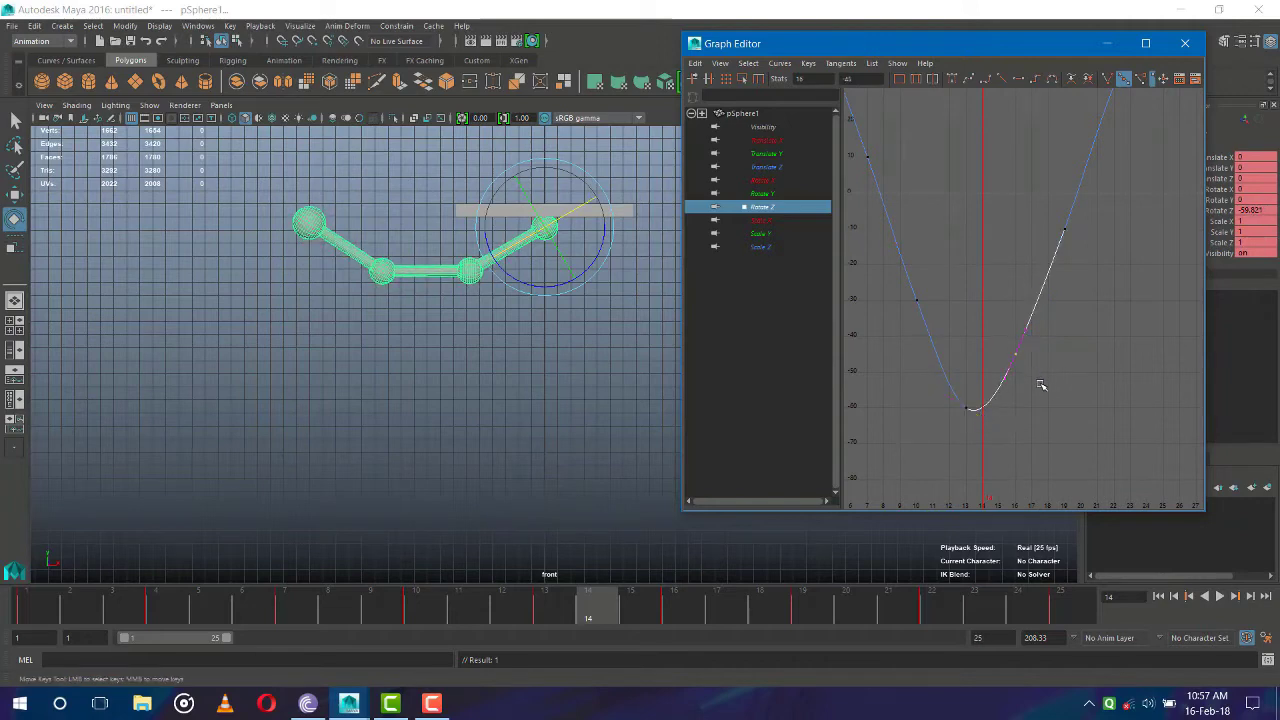
{"action": "left_click", "coordinate": [1023, 331]}
{"action": "middle_click_drag", "start_coordinate": [1023, 331], "coordinate": [1016, 358]}
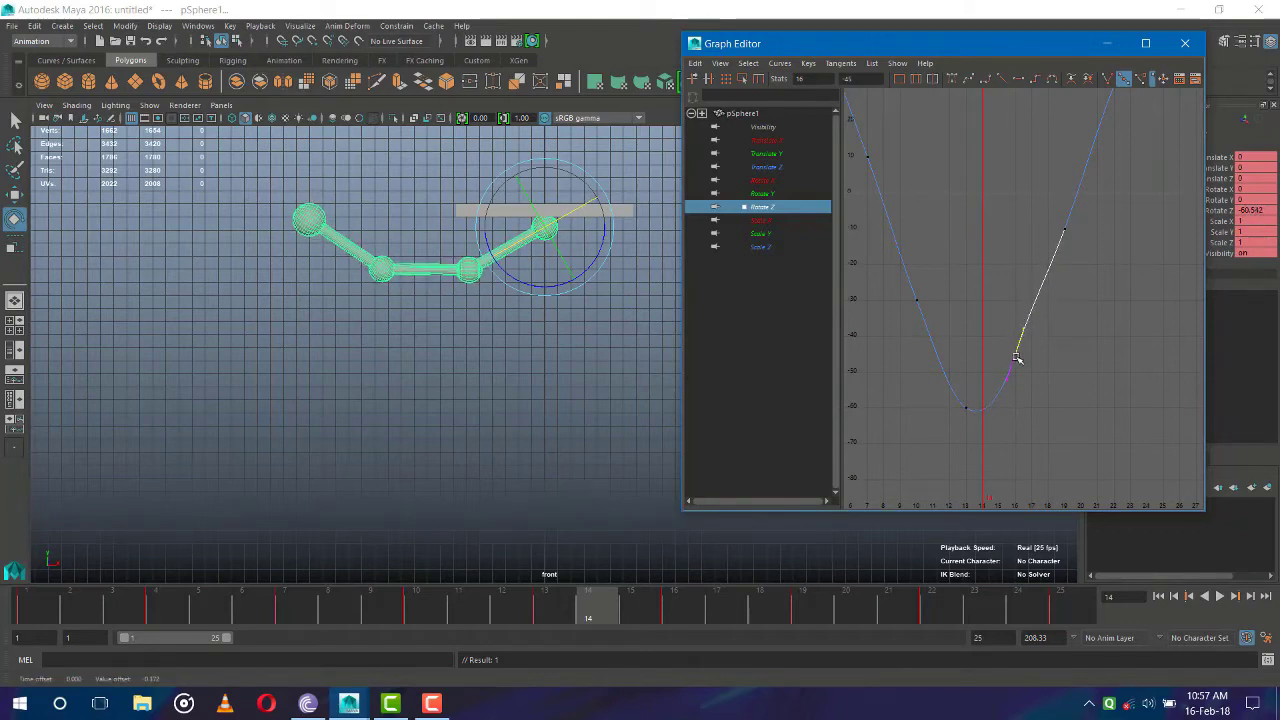
{"action": "left_click", "coordinate": [1020, 357]}
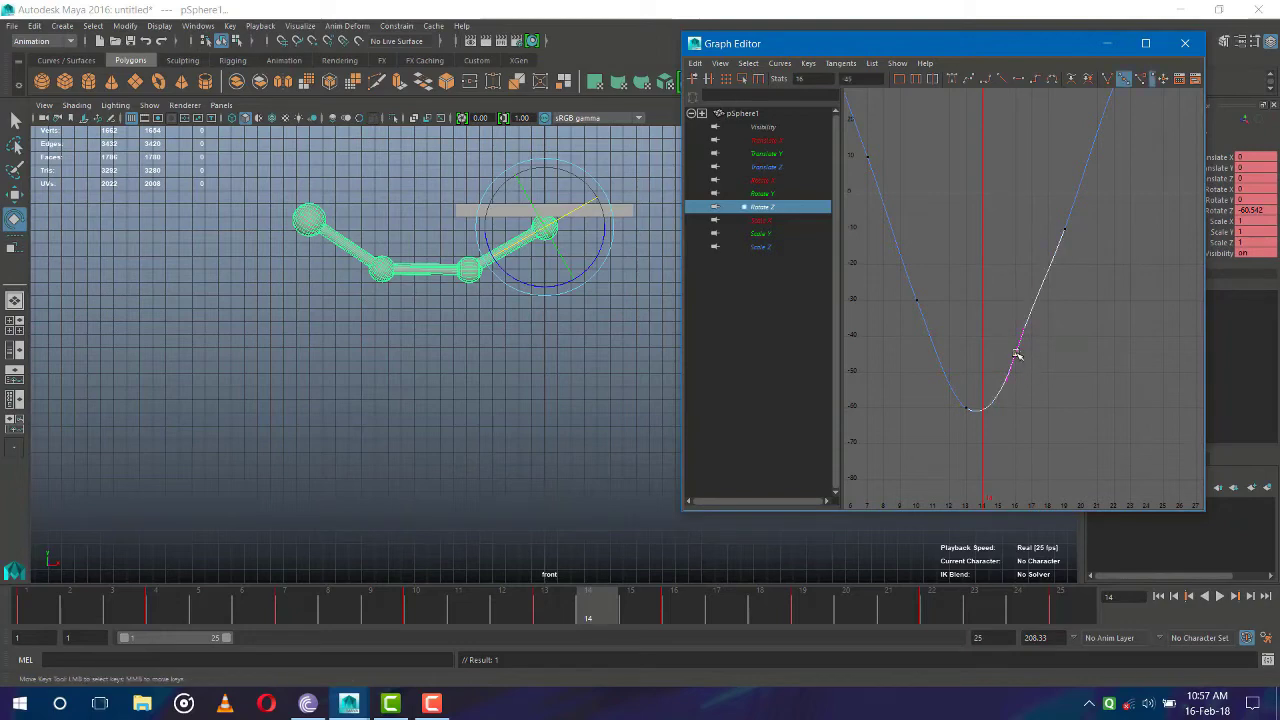
{"action": "middle_click_drag", "start_coordinate": [1020, 352], "coordinate": [1024, 355]}
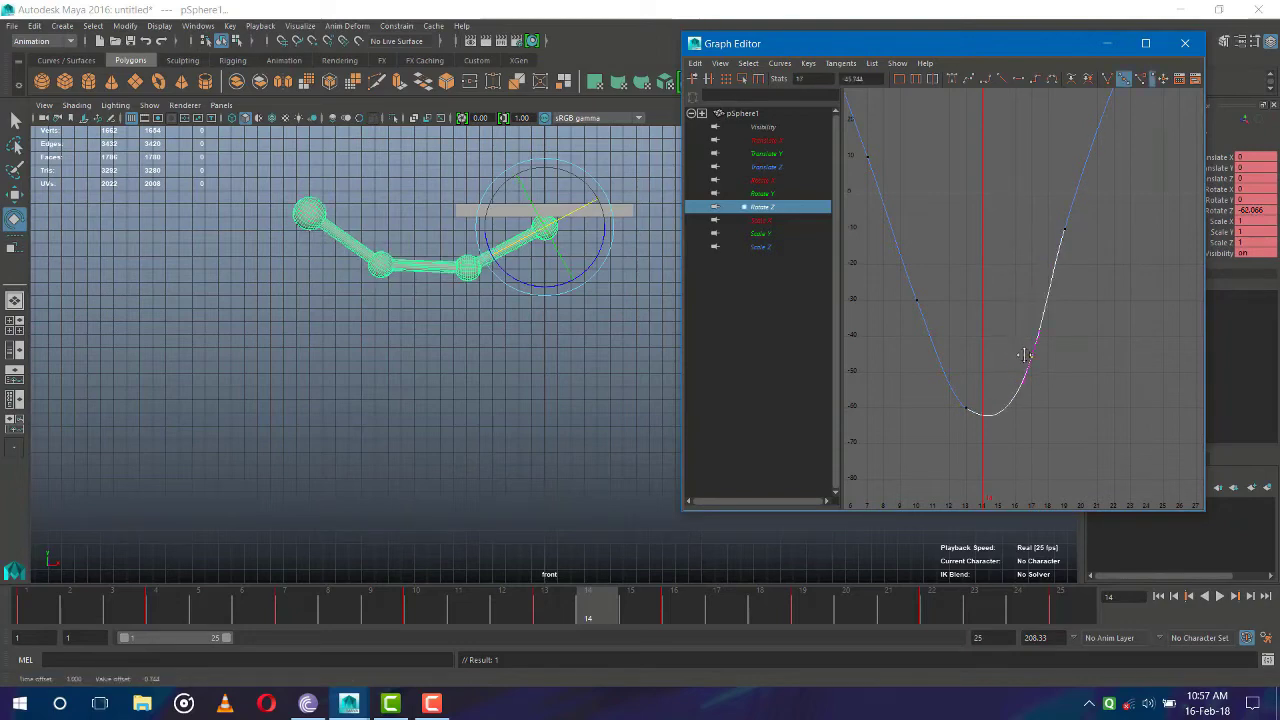
{"action": "key", "text": "ctrl+z"}
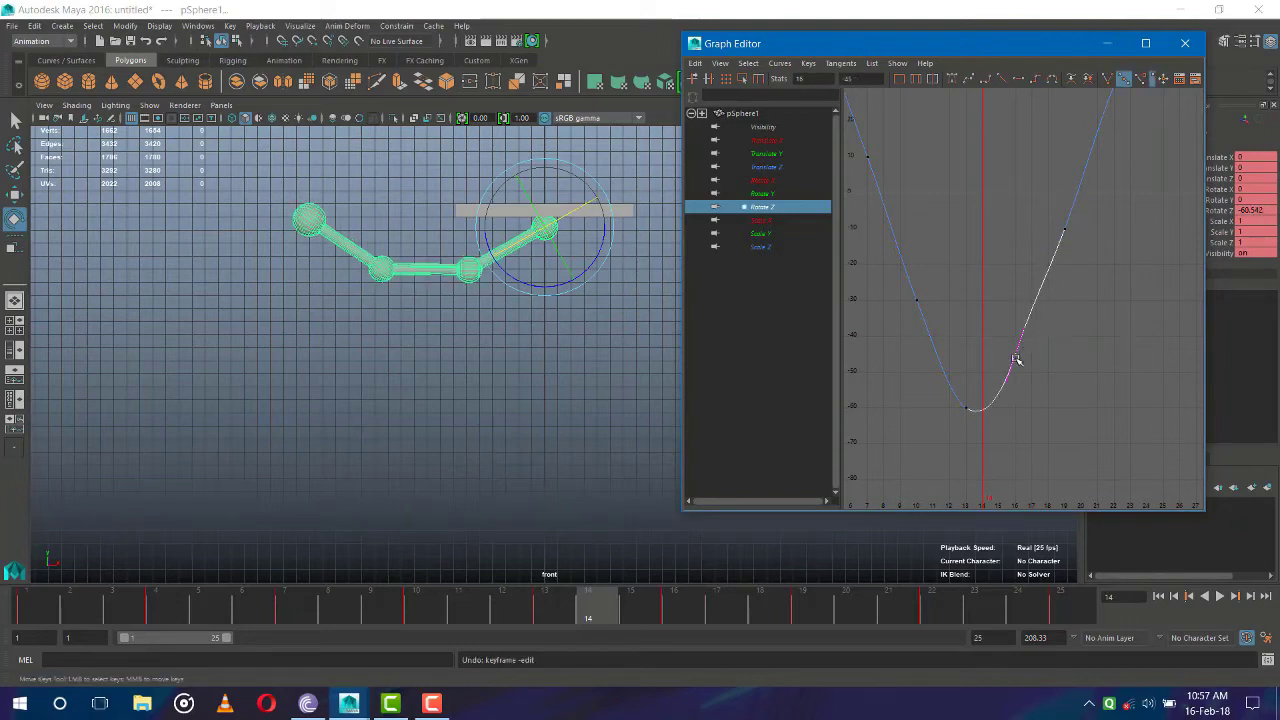
{"action": "middle_click_drag", "start_coordinate": [1015, 357], "coordinate": [1020, 357]}
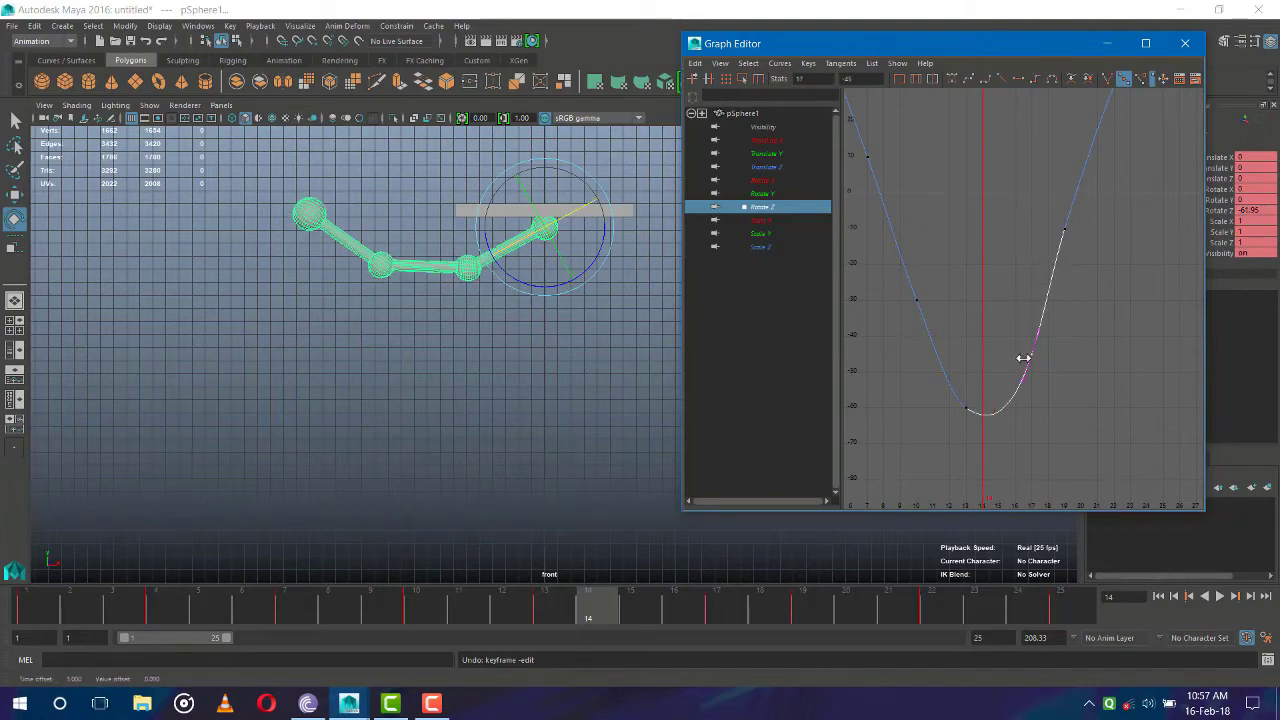
Angle the frame-25 key's incoming tangent so the curve eases into its final 60 value
{"action": "left_click", "coordinate": [1088, 280]}
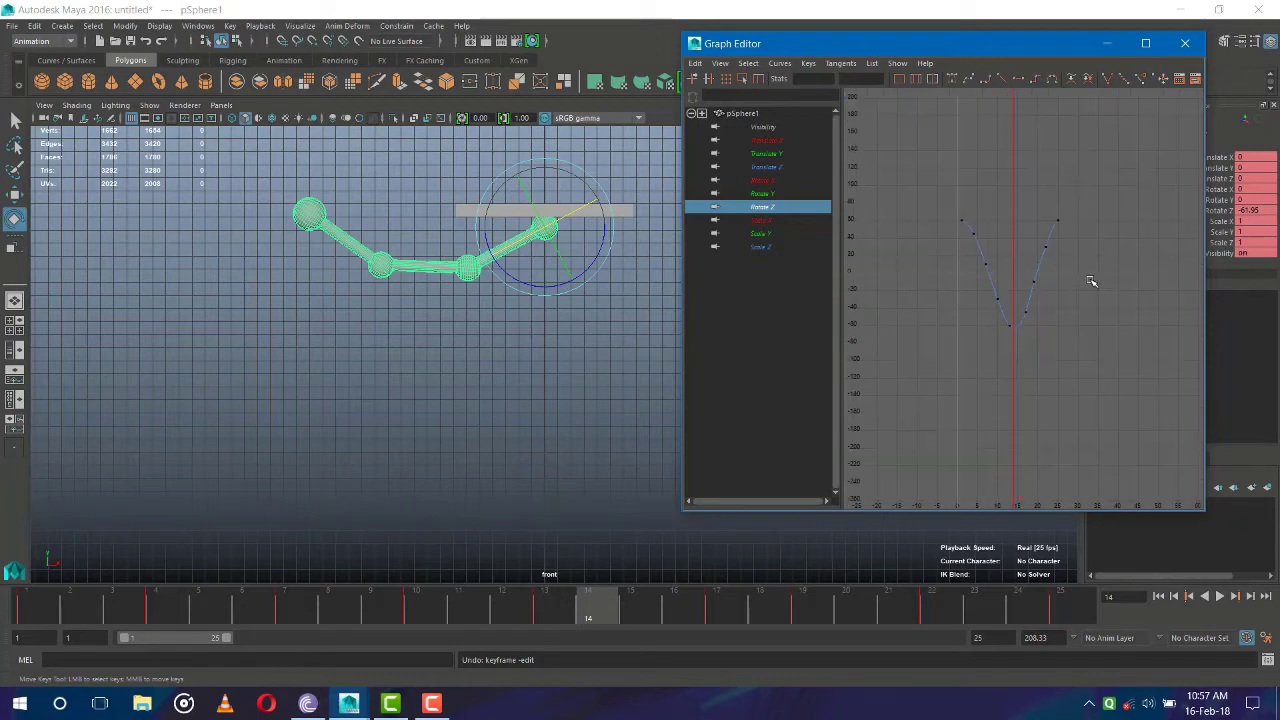
{"action": "key", "text": "a"}
{"action": "scroll", "coordinate": [1072, 224], "scroll_direction": "up", "scroll_amount": 2}
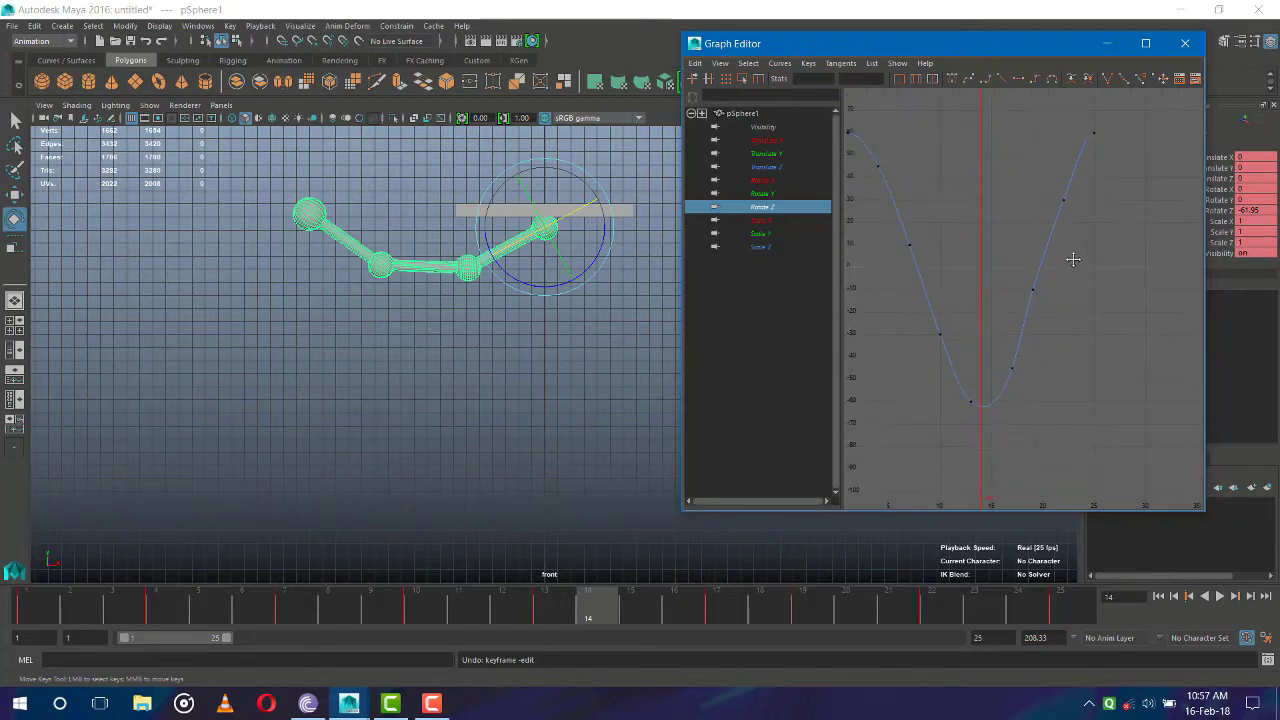
{"action": "left_click_drag", "start_coordinate": [1092, 188], "coordinate": [1068, 168]}
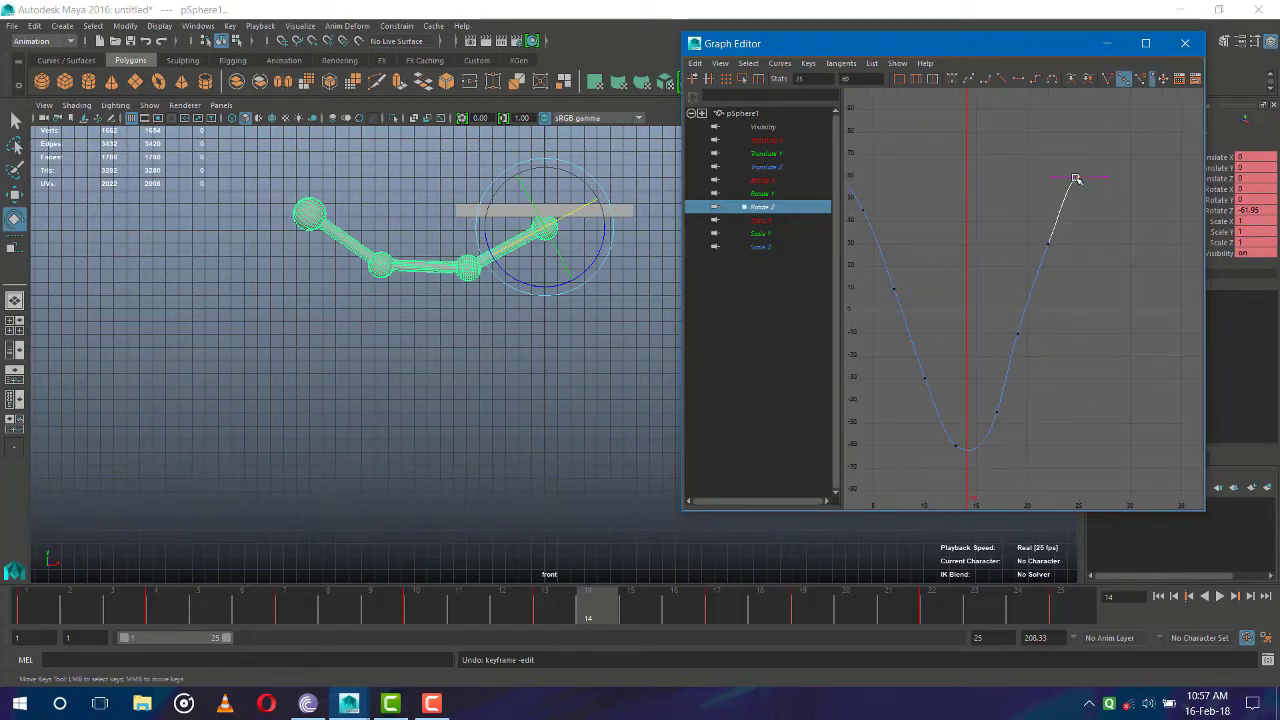
{"action": "left_click", "coordinate": [1051, 176]}
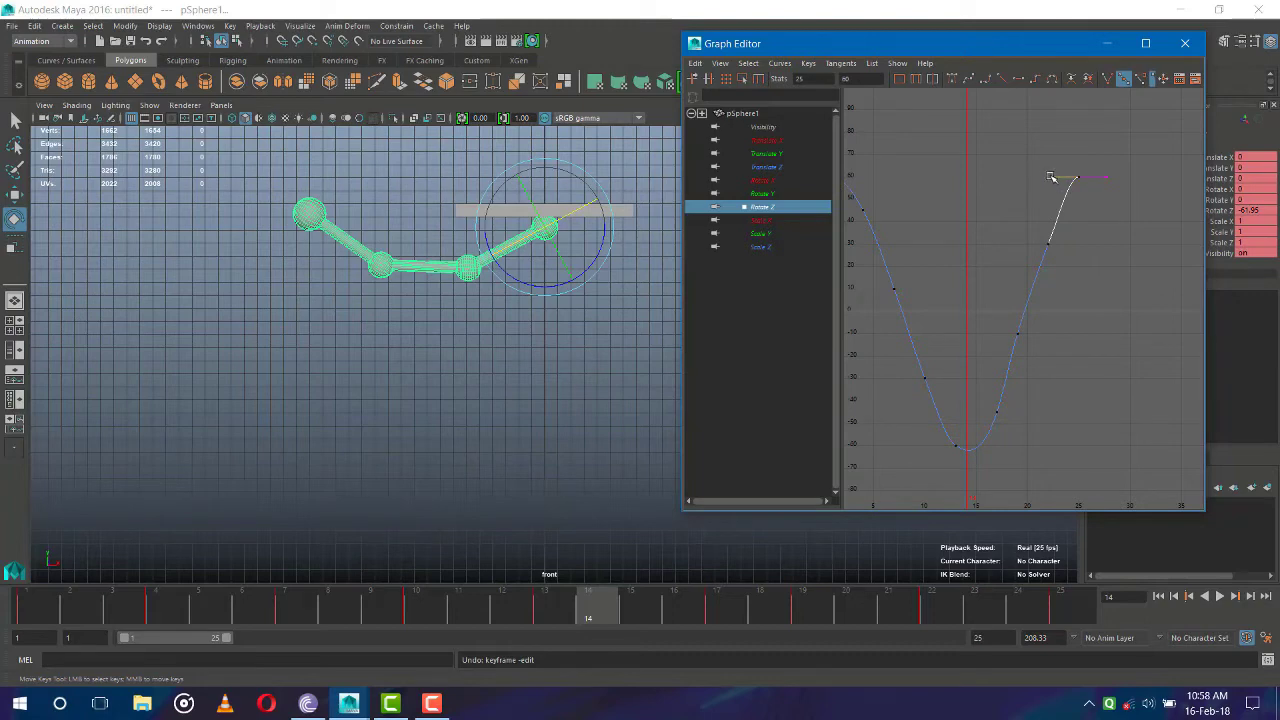
{"action": "middle_click_drag", "start_coordinate": [1051, 177], "coordinate": [1050, 167]}
Shift the frame-22 key slightly earlier and play the swing from frame 1
{"action": "left_click", "coordinate": [1047, 242]}
{"action": "middle_click_drag", "start_coordinate": [1048, 244], "coordinate": [1037, 249]}
{"action": "left_click", "coordinate": [1072, 256]}
{"action": "left_click", "coordinate": [27, 603]}
{"action": "key", "text": "alt+v"}
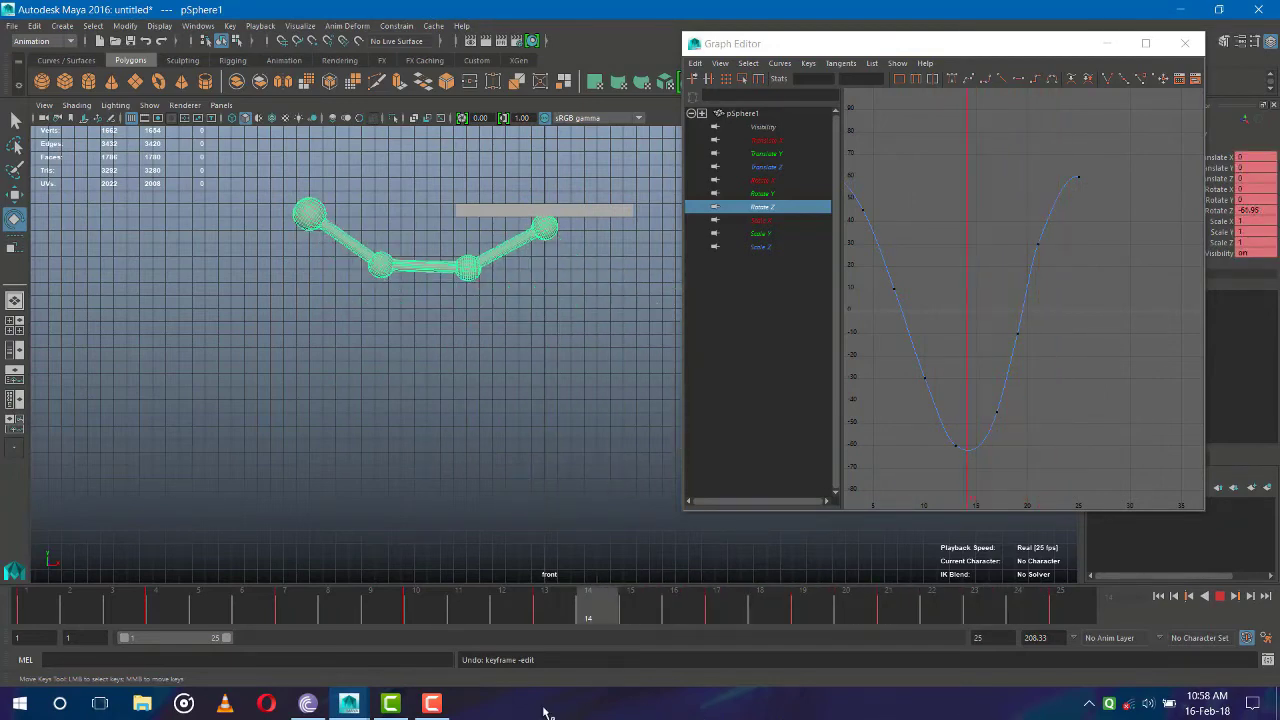
Stop playback and adjust the frame-10 key's incoming and outgoing tangents to reshape the curve
{"action": "key", "text": "Escape"}
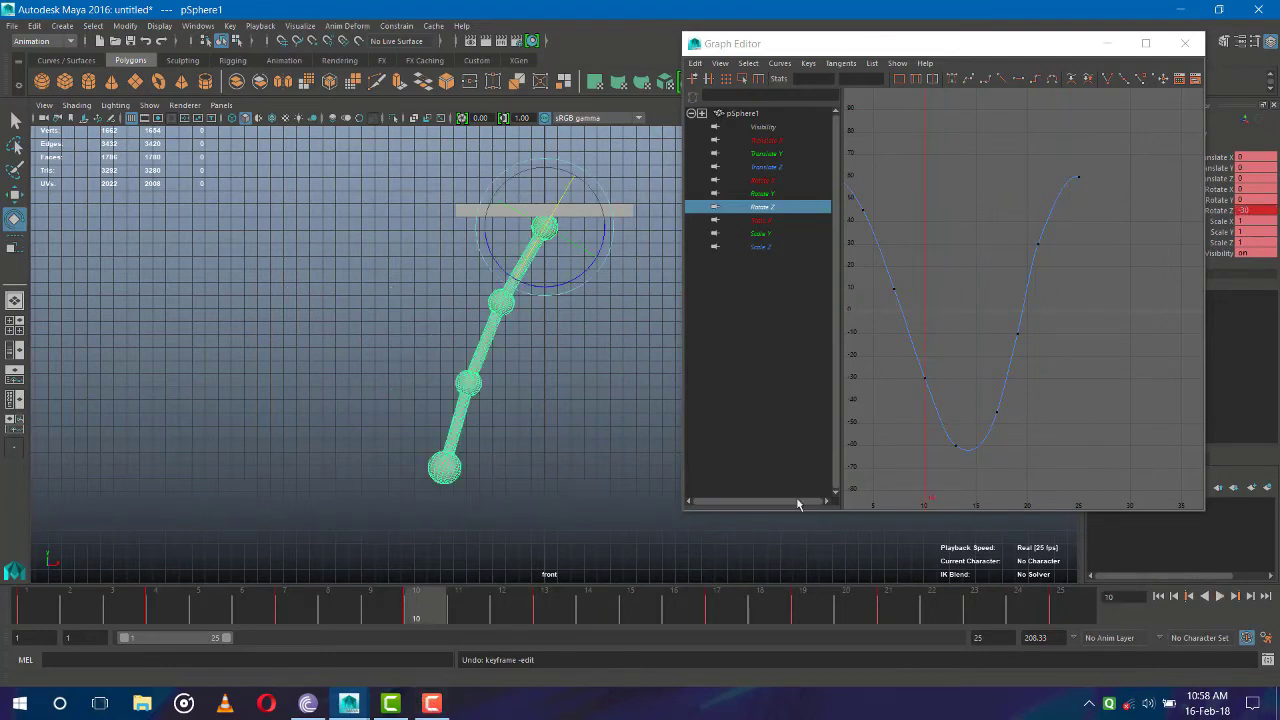
{"action": "left_click_drag", "start_coordinate": [941, 365], "coordinate": [898, 398]}
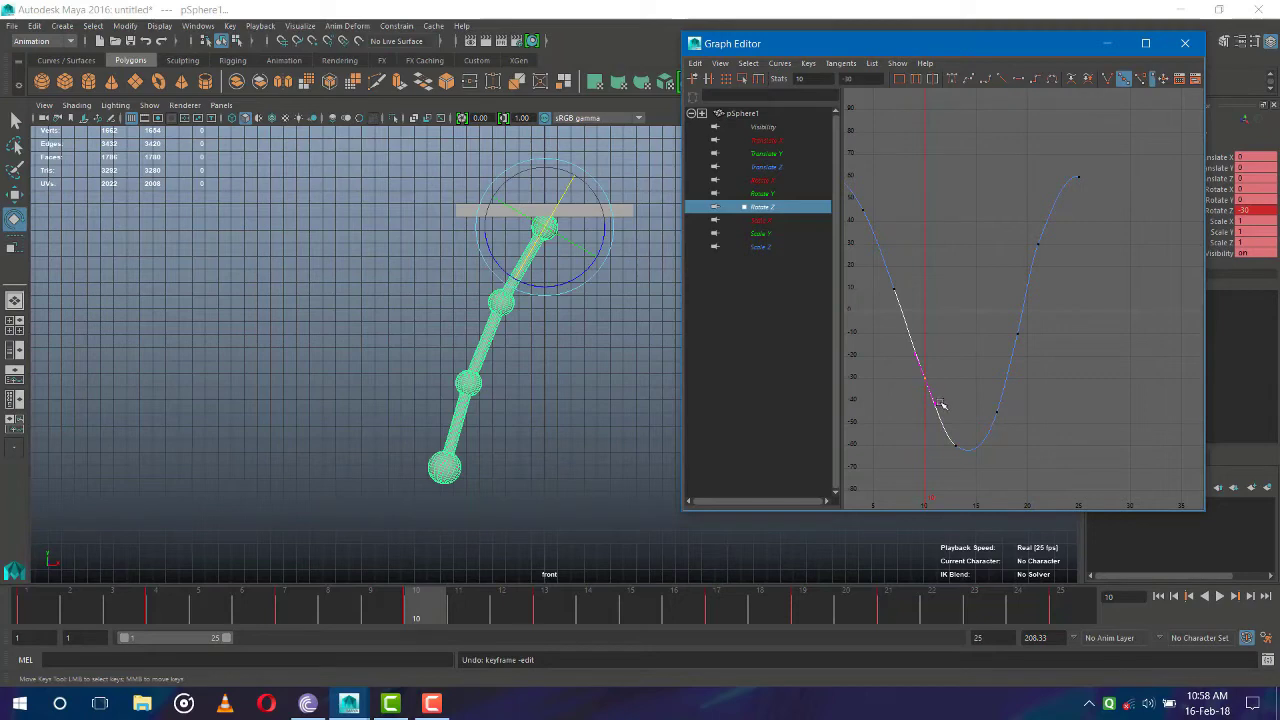
{"action": "left_click", "coordinate": [936, 404]}
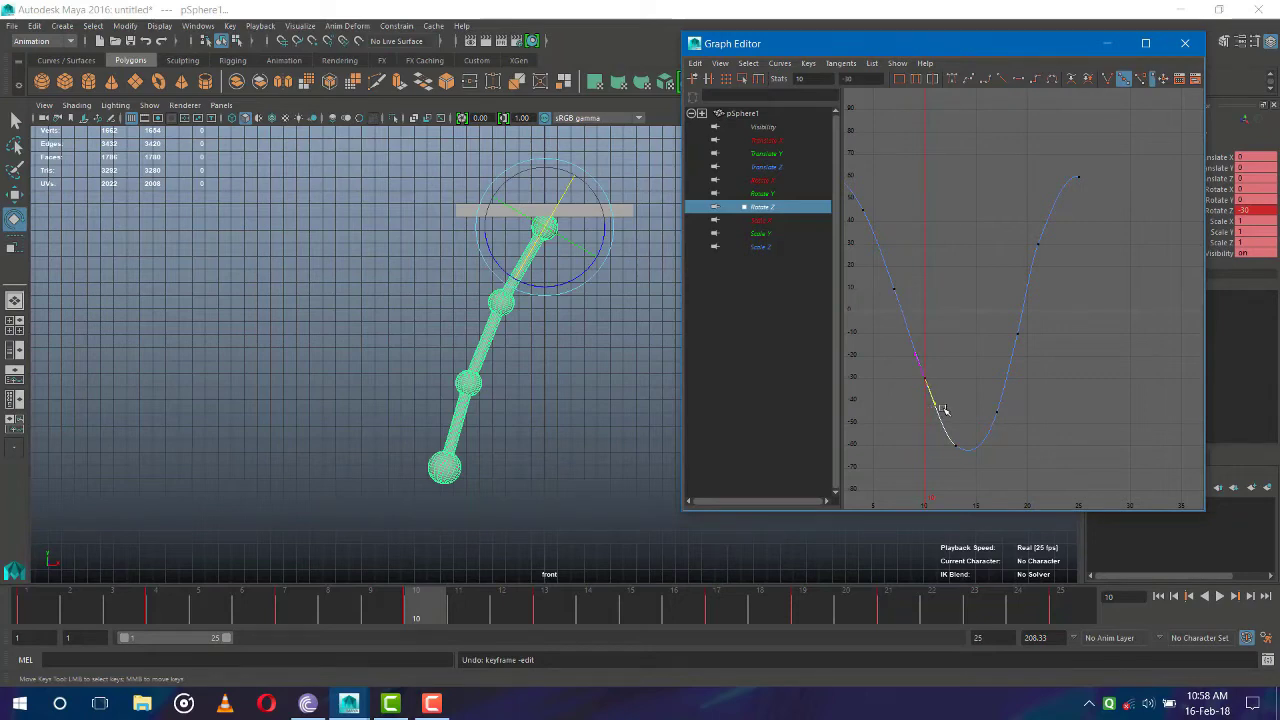
{"action": "middle_click_drag", "start_coordinate": [936, 404], "coordinate": [931, 404]}
{"action": "left_click", "coordinate": [891, 292]}
{"action": "middle_click_drag", "start_coordinate": [893, 287], "coordinate": [901, 287]}
{"action": "left_click", "coordinate": [955, 375]}
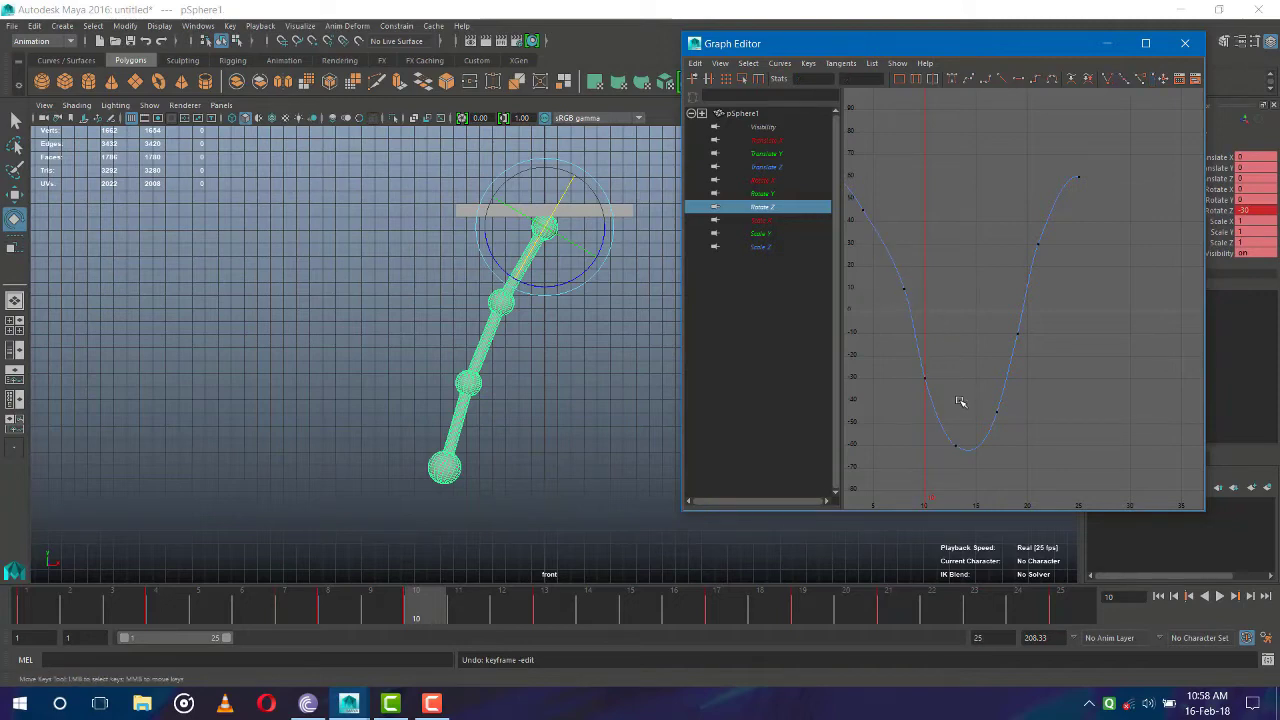
{"action": "left_click", "coordinate": [925, 378]}
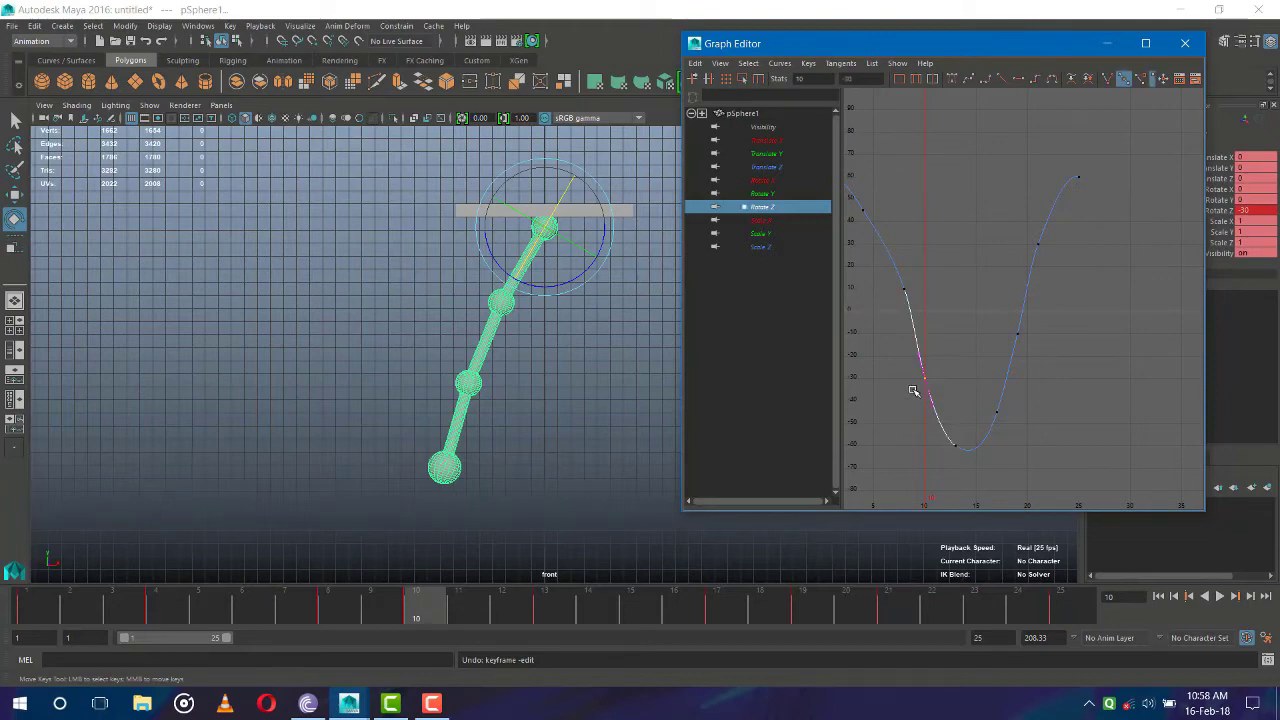
{"action": "middle_click_drag", "start_coordinate": [928, 400], "coordinate": [929, 402]}
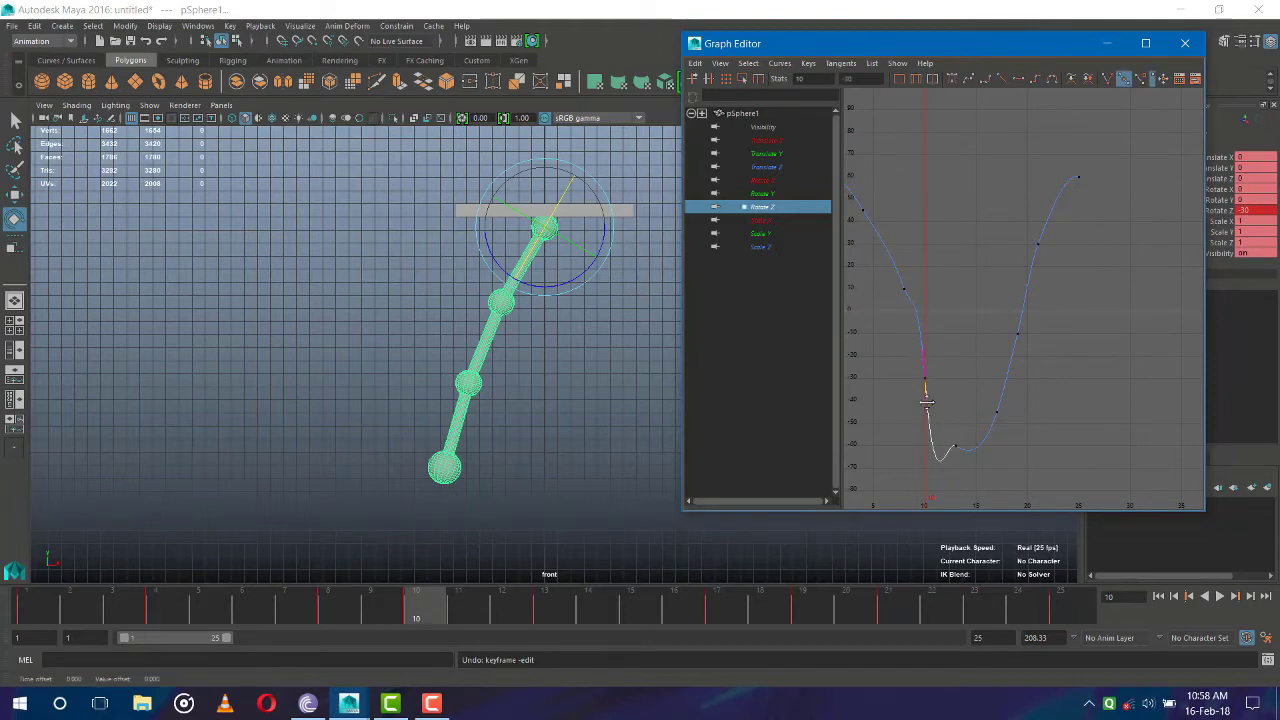
Move the lowest Rotate Z key to frame 13 at about -61, then scrub back to frame 1
{"action": "left_click", "coordinate": [955, 449]}
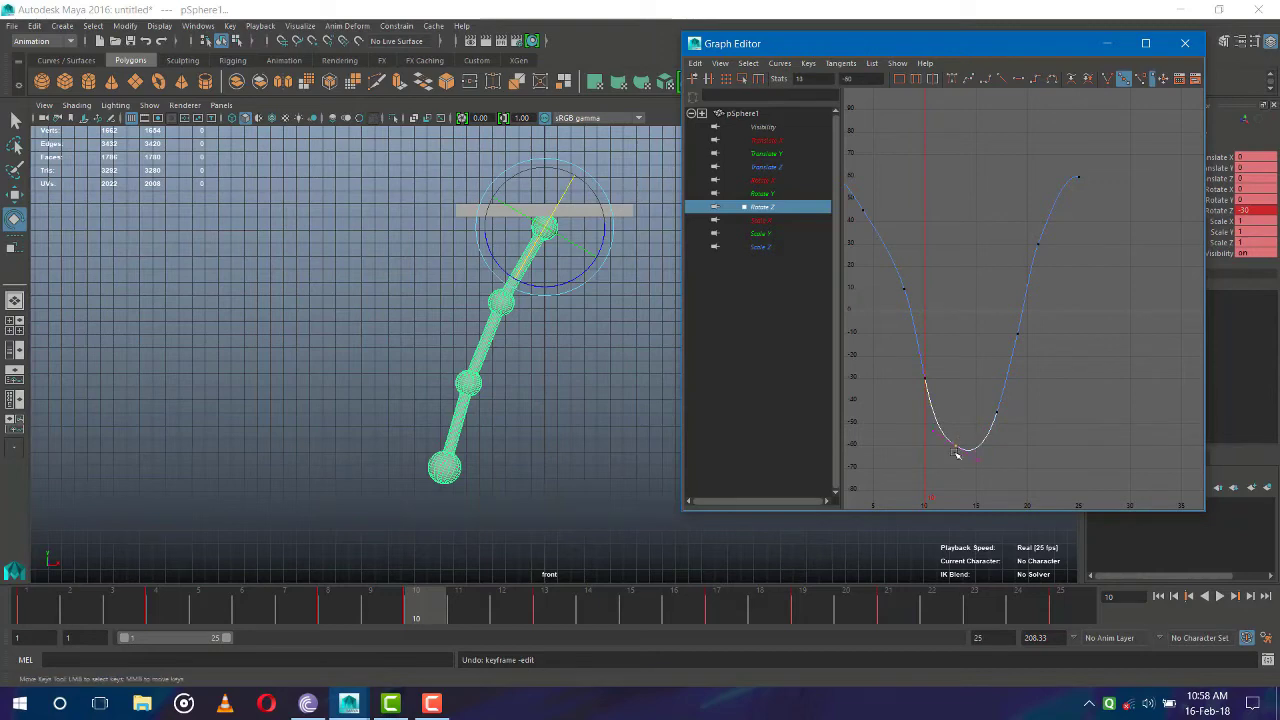
{"action": "left_click", "coordinate": [982, 457]}
{"action": "left_click", "coordinate": [956, 449]}
{"action": "middle_click_drag", "start_coordinate": [956, 447], "coordinate": [951, 460]}
{"action": "mouse_move", "coordinate": [423, 606]}
{"action": "left_mouse_down"}
{"action": "mouse_move", "coordinate": [3, 610]}
{"action": "mouse_move", "coordinate": [382, 612]}
{"action": "mouse_move", "coordinate": [823, 641]}
{"action": "mouse_move", "coordinate": [679, 641]}
{"action": "mouse_move", "coordinate": [350, 578]}
{"action": "left_mouse_up"}
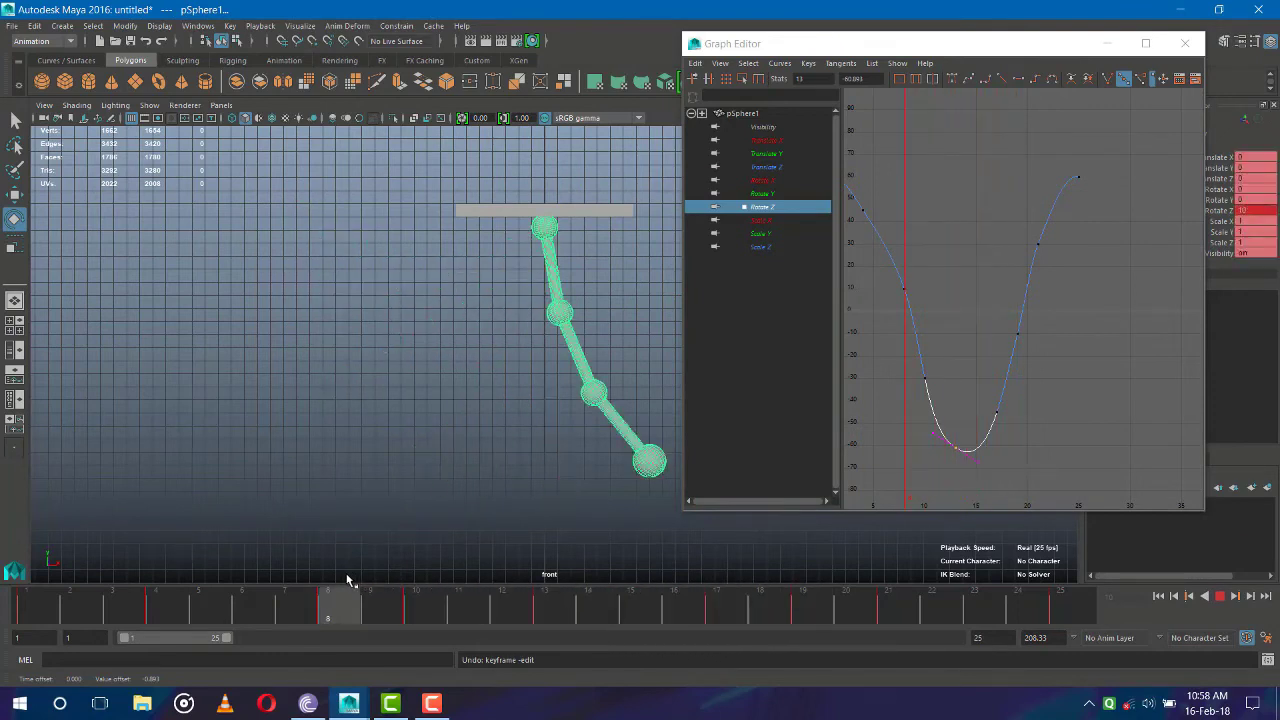
Angle the frame-1 key's tangent so the curve eases out of its 60 start value
{"action": "middle_click_drag", "start_coordinate": [960, 268], "coordinate": [1030, 296], "text": "alt"}
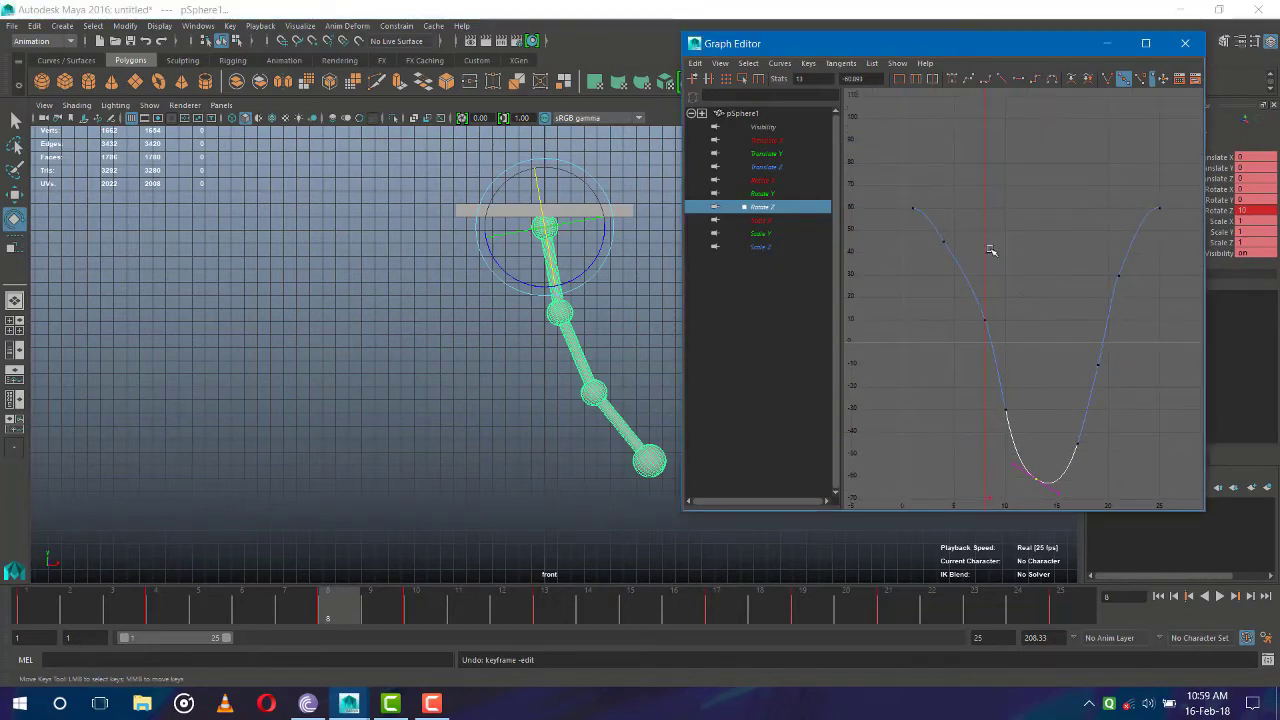
{"action": "left_click", "coordinate": [912, 208]}
{"action": "left_click_drag", "start_coordinate": [349, 597], "coordinate": [3, 595]}
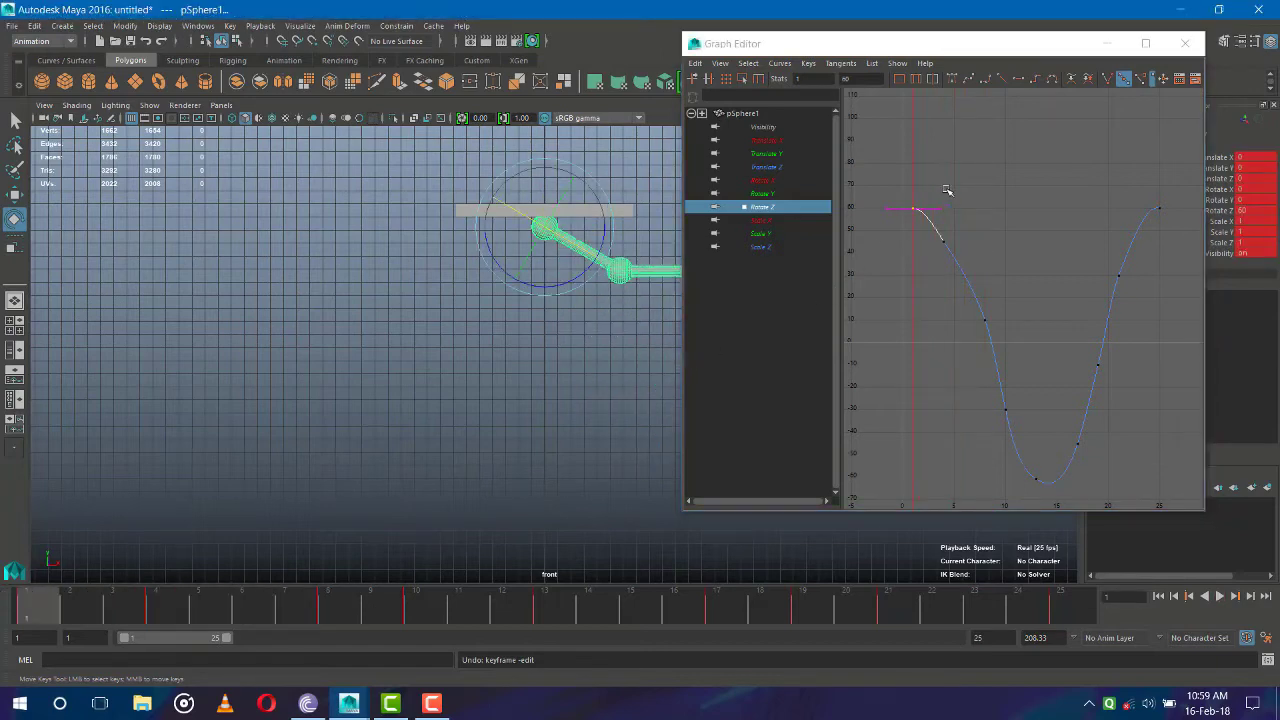
{"action": "left_click", "coordinate": [943, 216]}
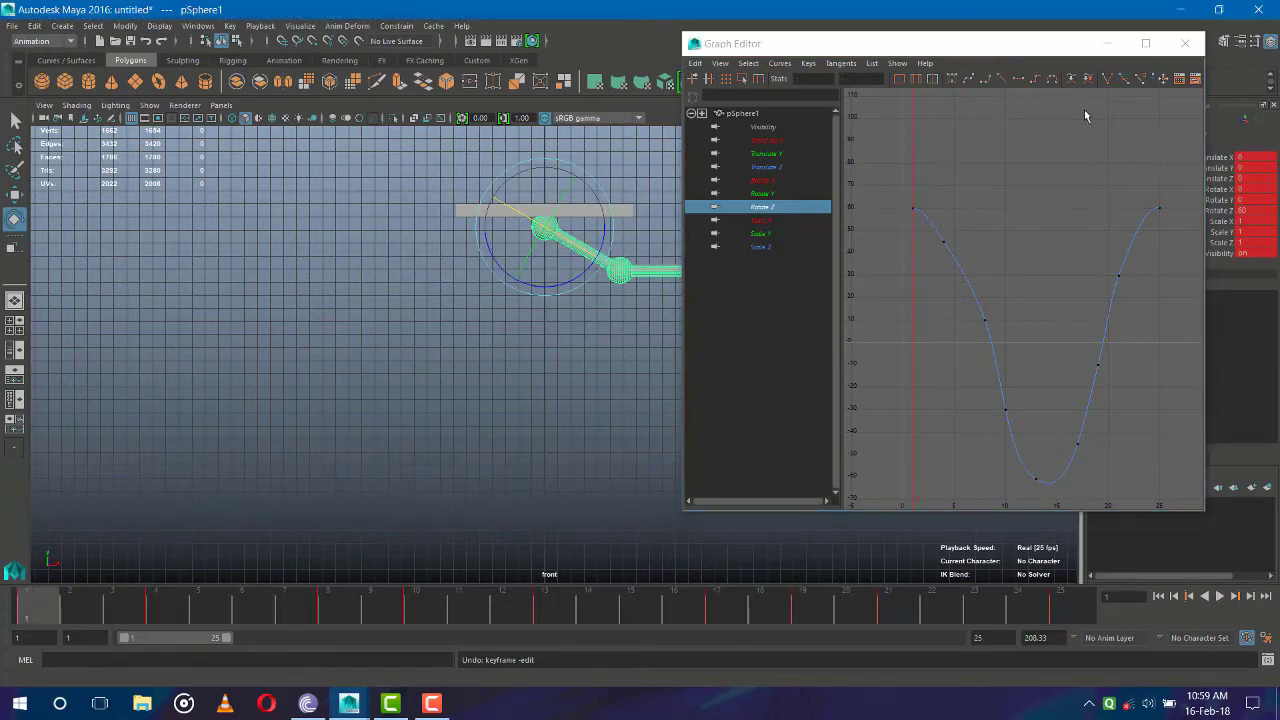
{"action": "left_click_drag", "start_coordinate": [1051, 44], "coordinate": [1174, 82]}
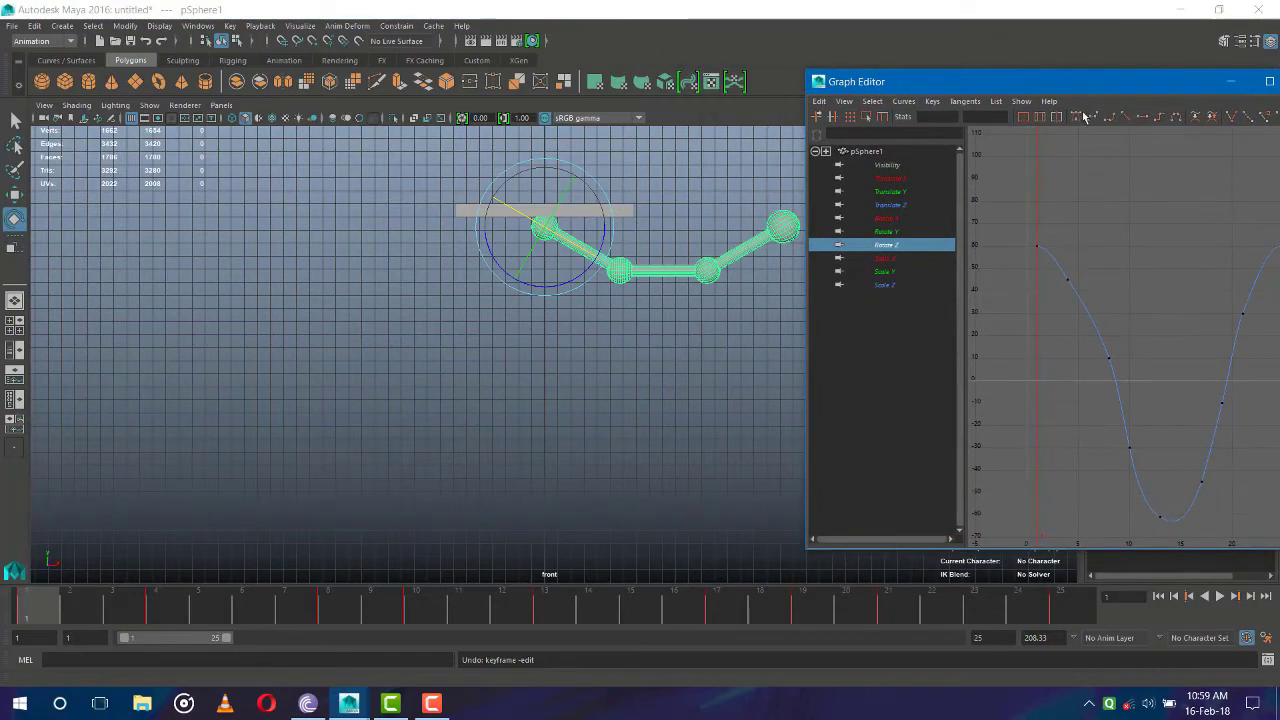
{"action": "left_click", "coordinate": [1040, 246]}
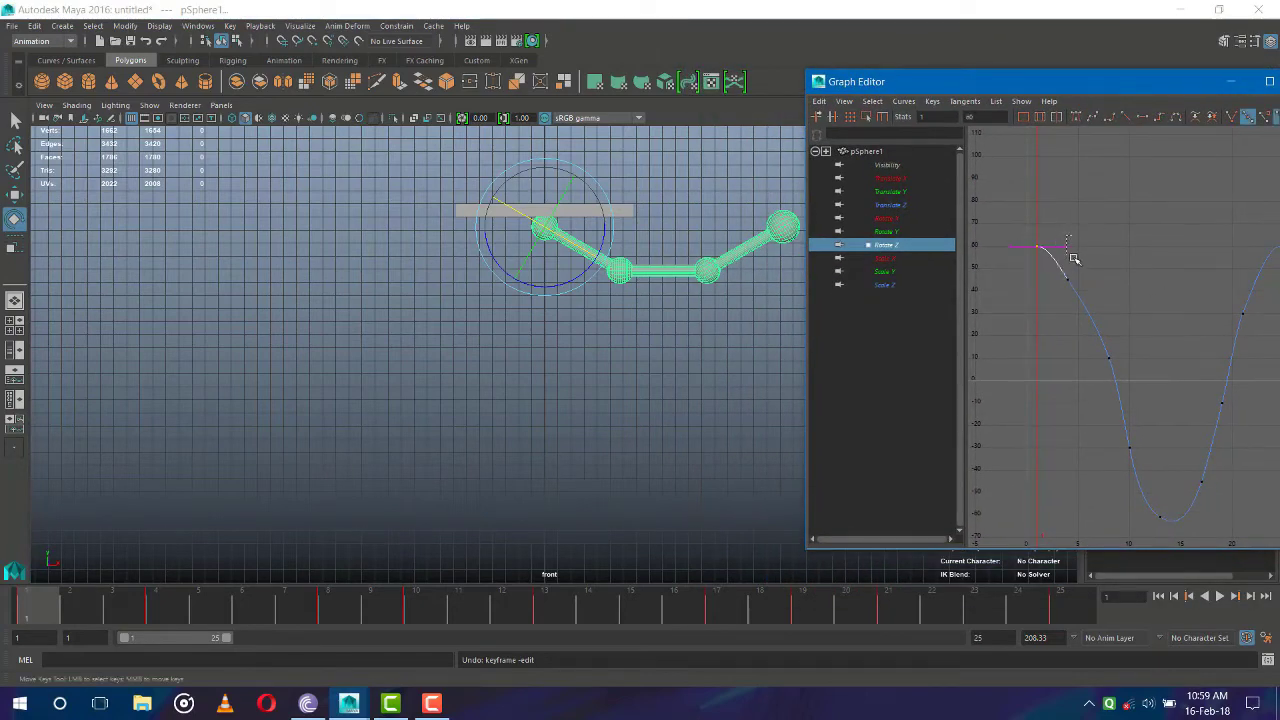
{"action": "middle_click_drag", "start_coordinate": [1050, 250], "coordinate": [1070, 268]}
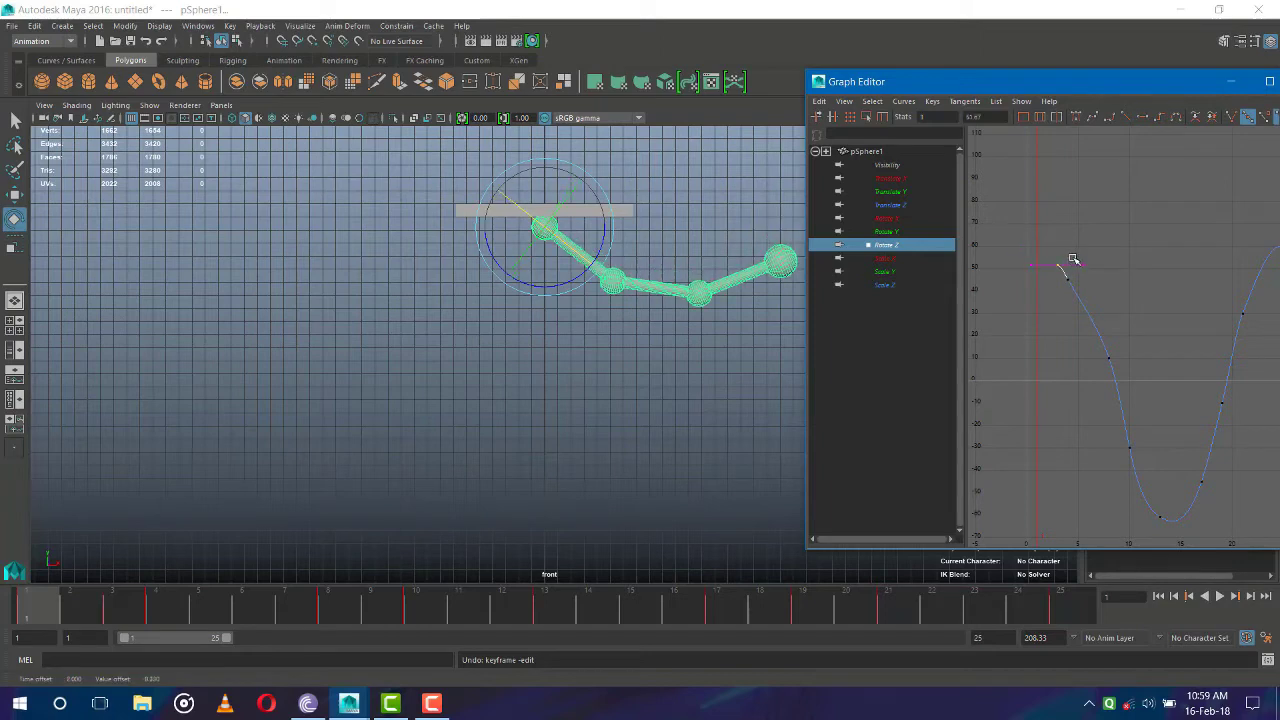
{"action": "key", "text": "ctrl+z"}
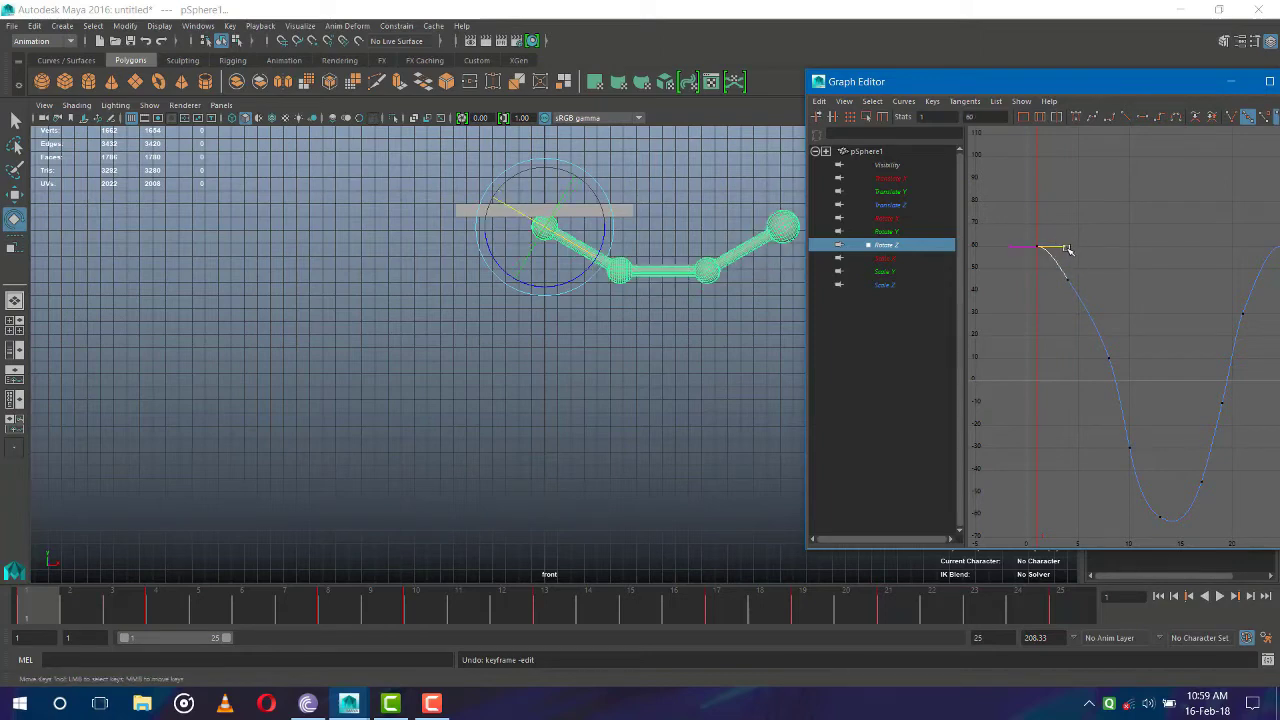
{"action": "middle_click_drag", "start_coordinate": [1069, 249], "coordinate": [1059, 228]}
Slide the frame-4 key to frame 5 and scrub the swing to frame 21
{"action": "left_click", "coordinate": [1066, 280]}
{"action": "middle_click", "coordinate": [1067, 280]}
{"action": "middle_click_drag", "start_coordinate": [1071, 282], "coordinate": [1076, 282]}
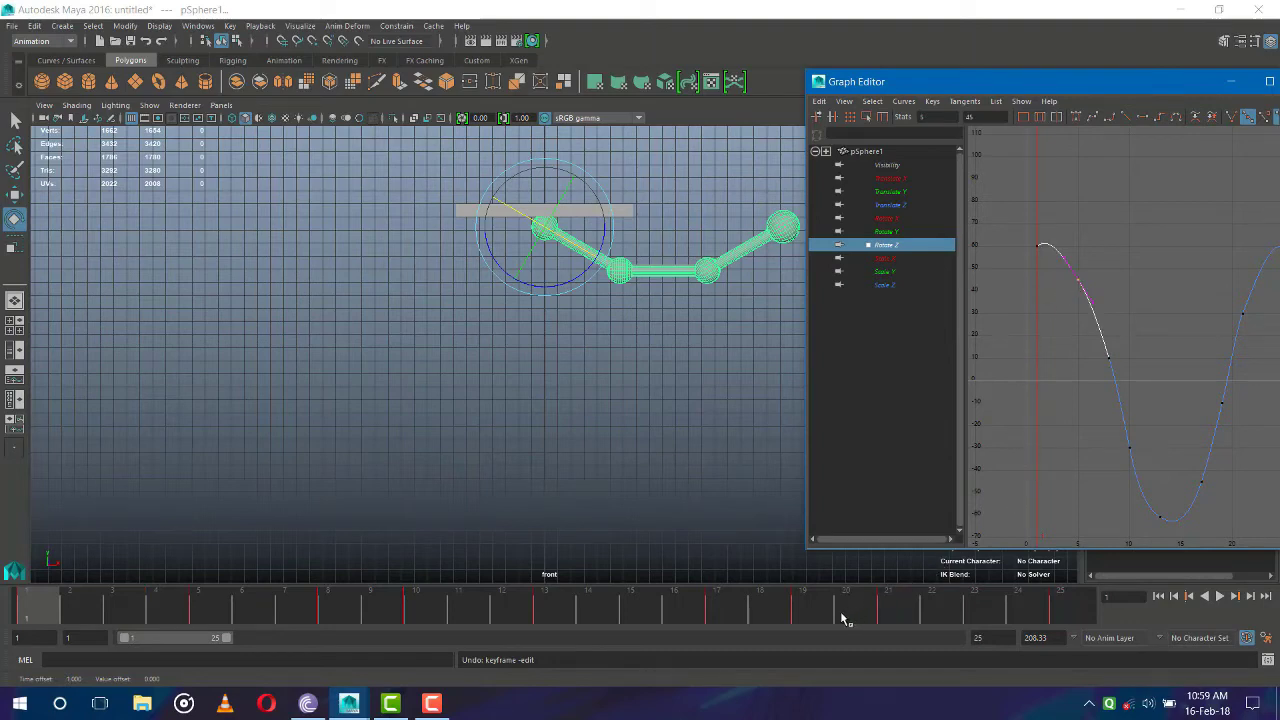
{"action": "left_click", "coordinate": [1088, 463]}
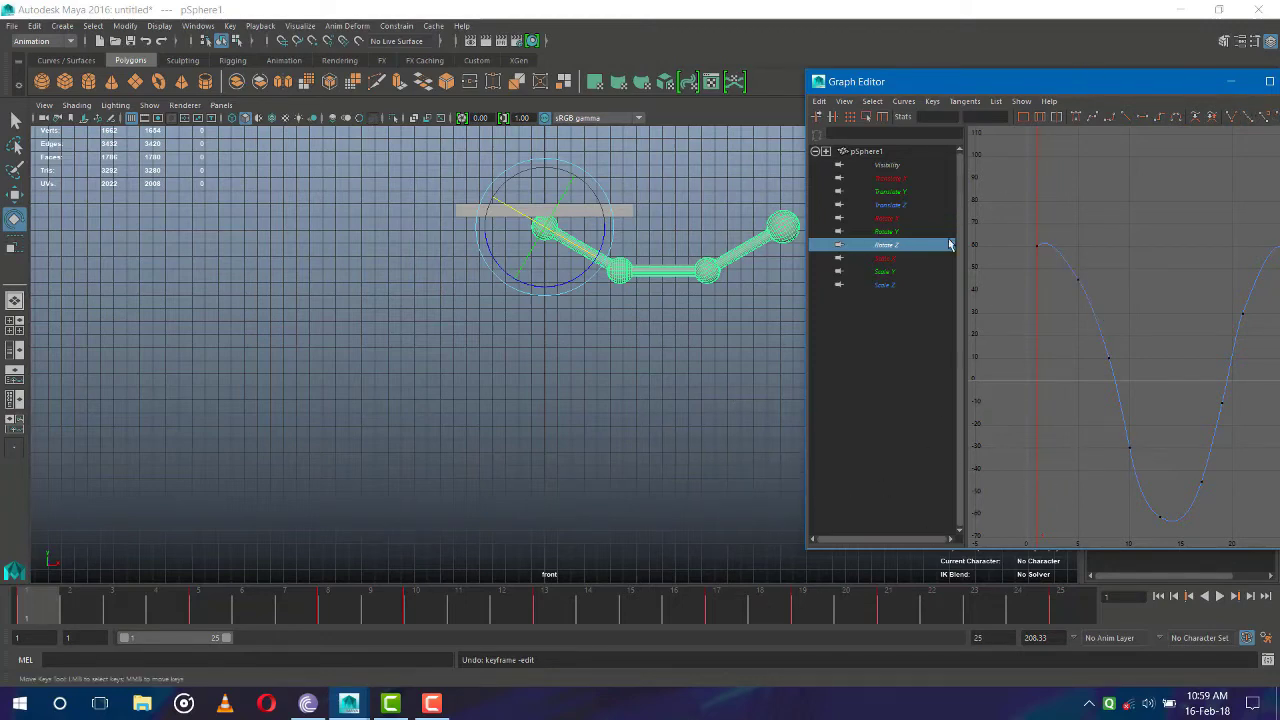
{"action": "left_click_drag", "start_coordinate": [684, 612], "coordinate": [841, 634]}
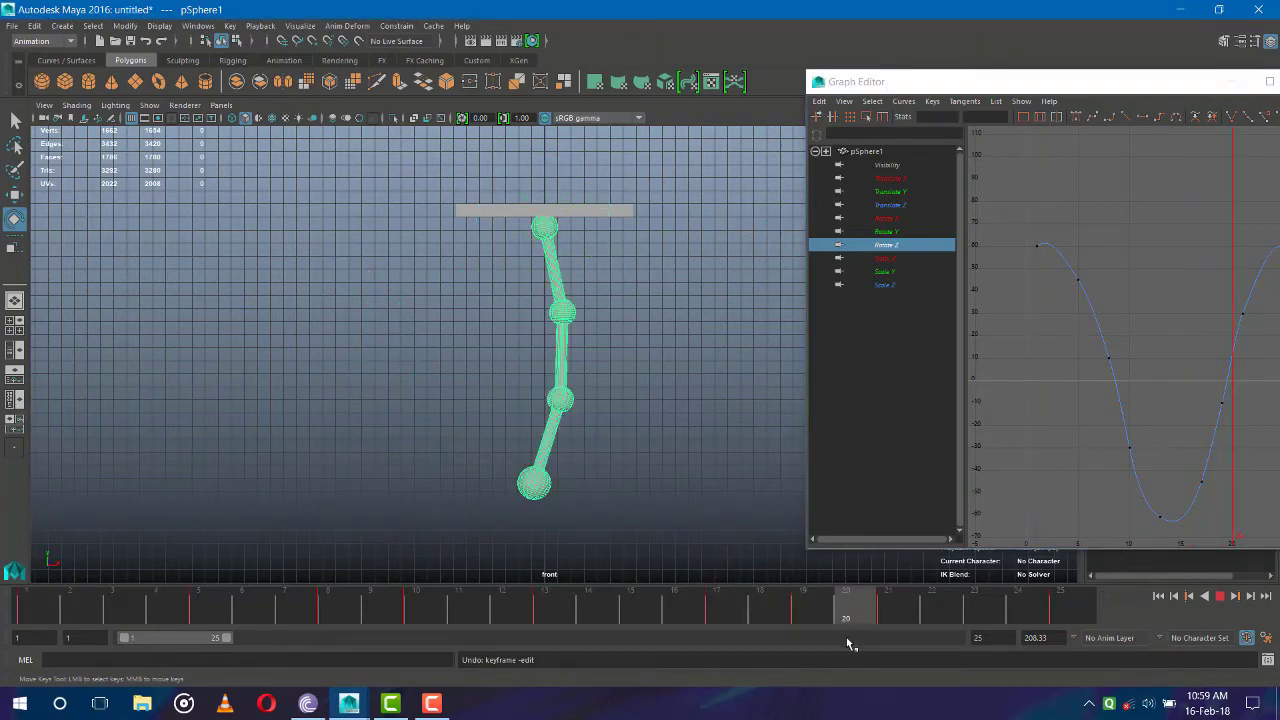
{"action": "mouse_move", "coordinate": [846, 637]}
{"action": "left_mouse_down"}
{"action": "mouse_move", "coordinate": [813, 640]}
{"action": "mouse_move", "coordinate": [879, 641]}
{"action": "left_mouse_up"}
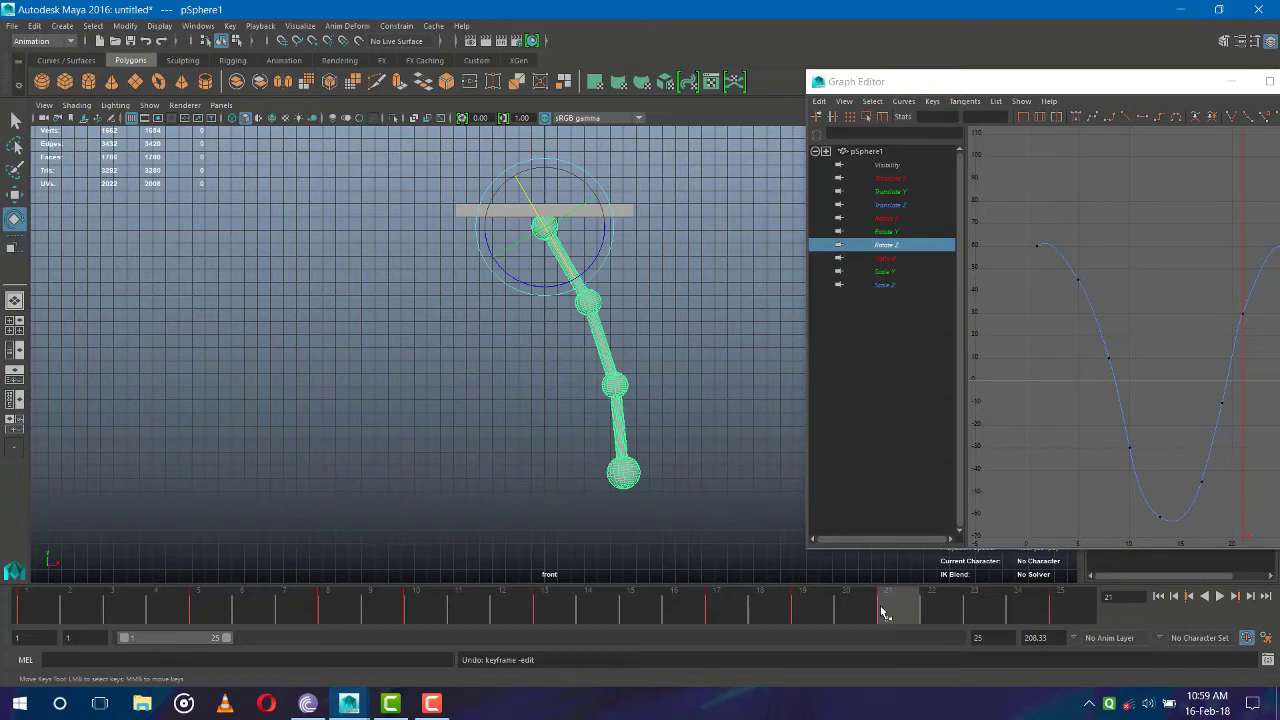
Copy and cut the frame-21 key on the time slider and paste it at frame 22
{"action": "right_click", "coordinate": [882, 612]}
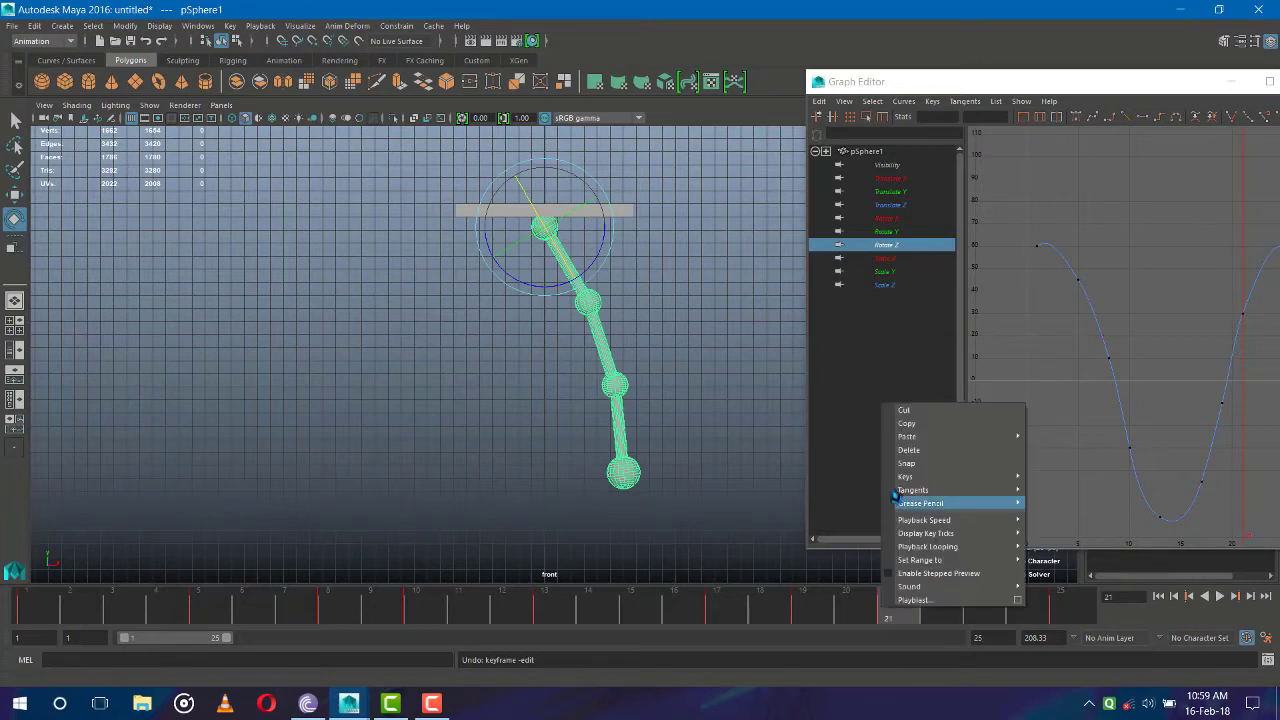
{"action": "left_click", "coordinate": [912, 422]}
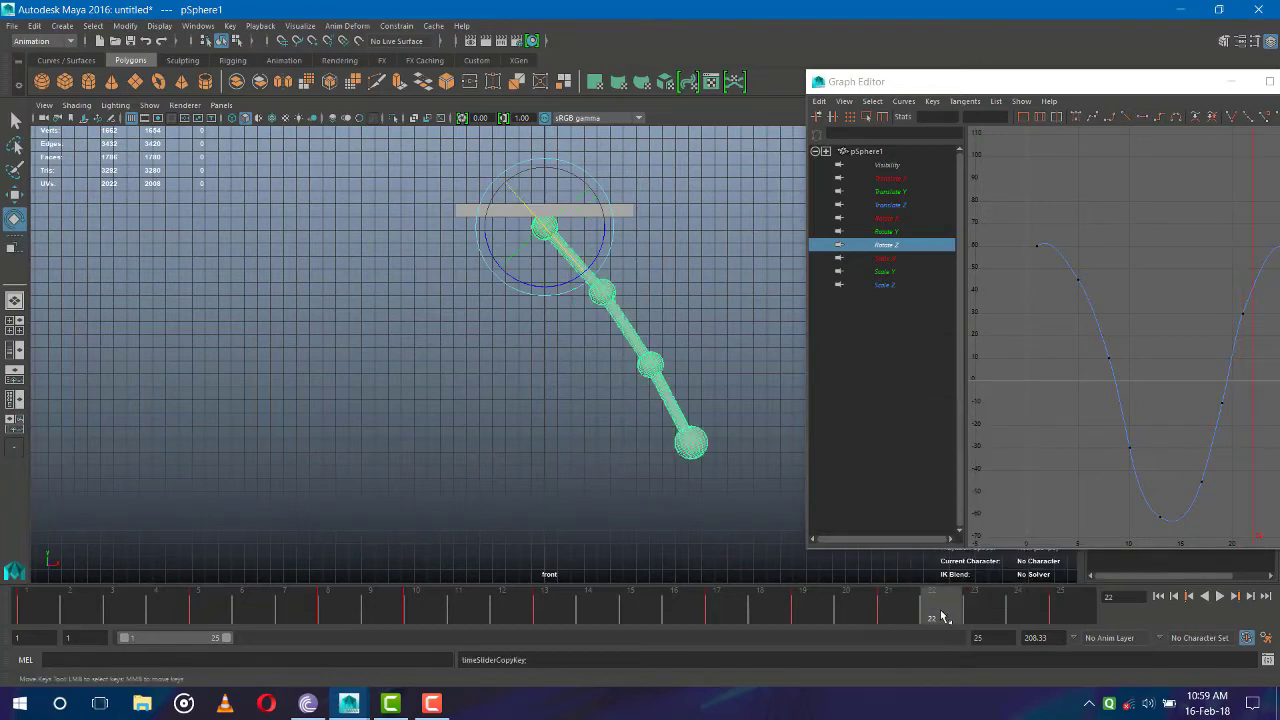
{"action": "right_click", "coordinate": [889, 618]}
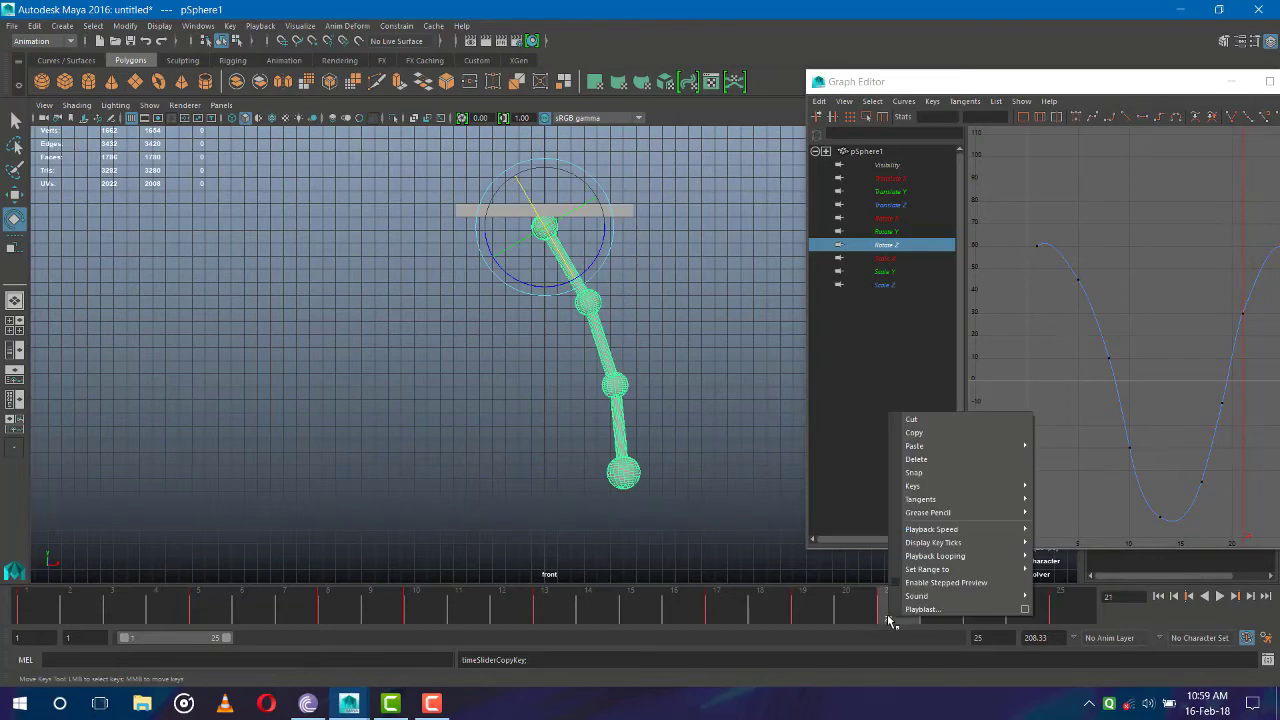
{"action": "left_click", "coordinate": [911, 420]}
{"action": "left_click", "coordinate": [942, 610]}
{"action": "right_click", "coordinate": [942, 610]}
{"action": "mouse_move", "coordinate": [969, 434]}
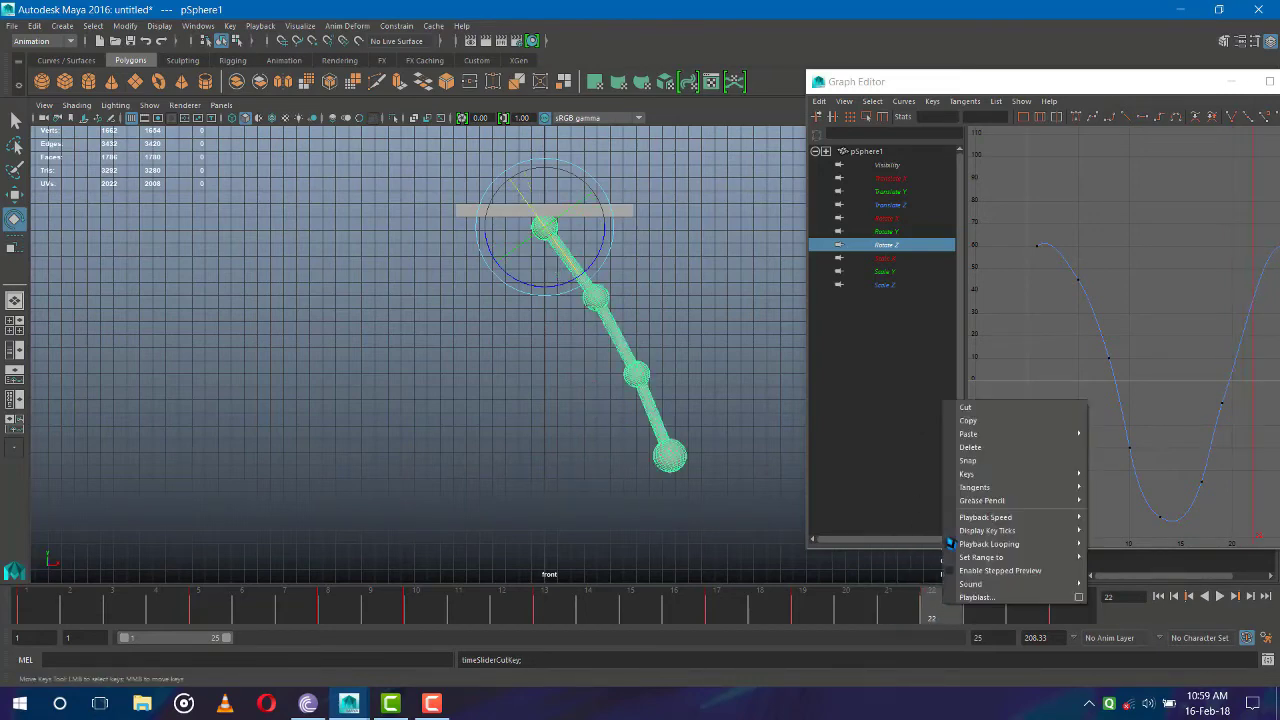
{"action": "left_click", "coordinate": [1117, 446]}
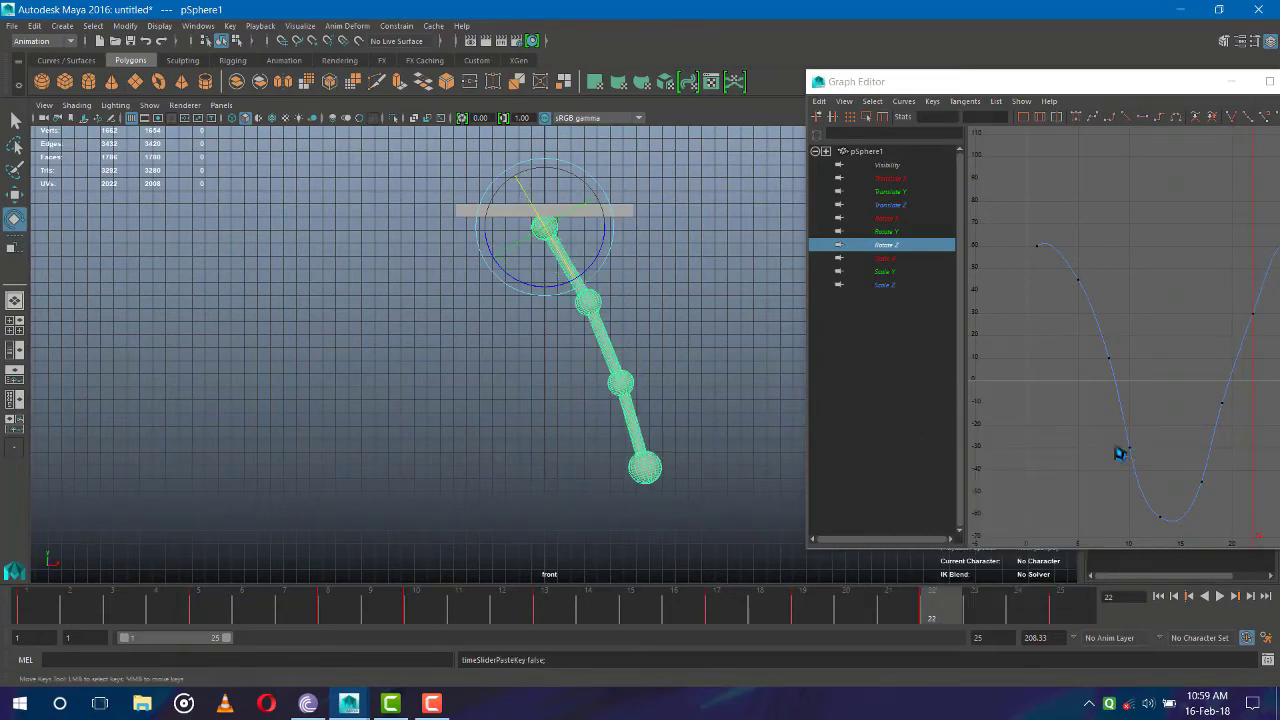
Cut the Rotate Z key at frame 17 and paste it at frame 16
{"action": "left_click", "coordinate": [812, 610]}
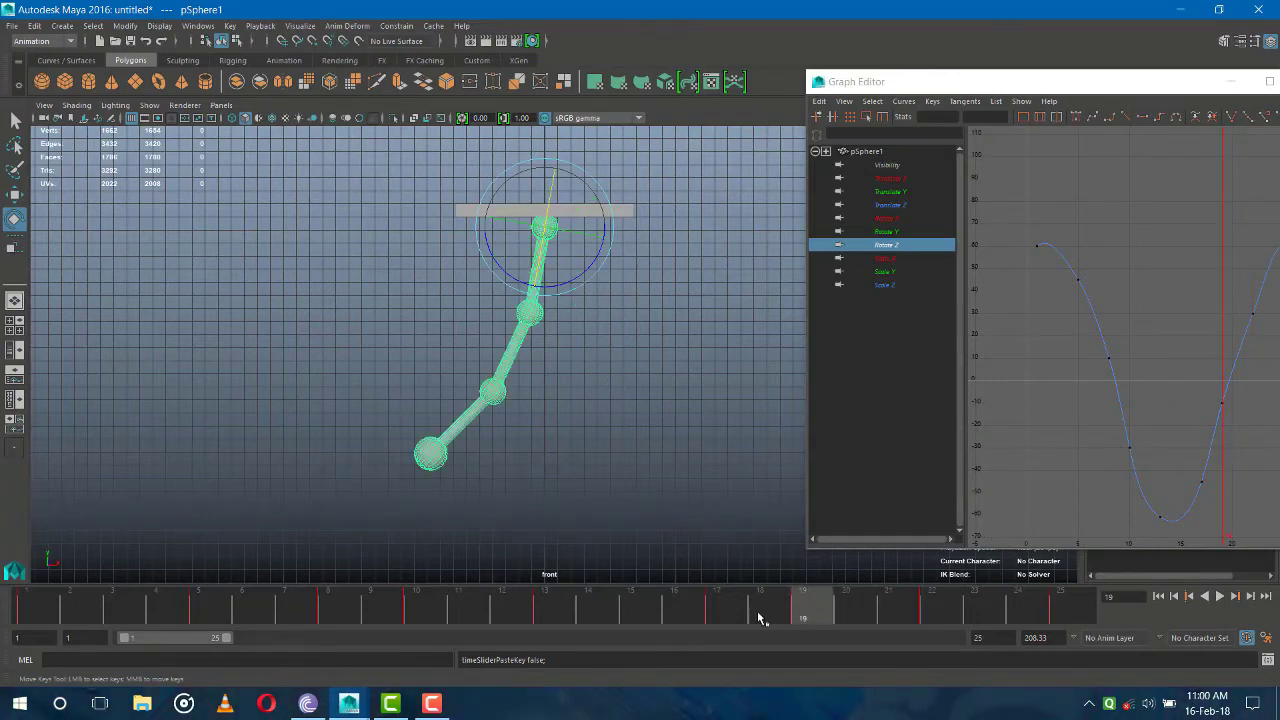
{"action": "left_click", "coordinate": [715, 618]}
{"action": "right_click", "coordinate": [715, 618]}
{"action": "mouse_move", "coordinate": [760, 443]}
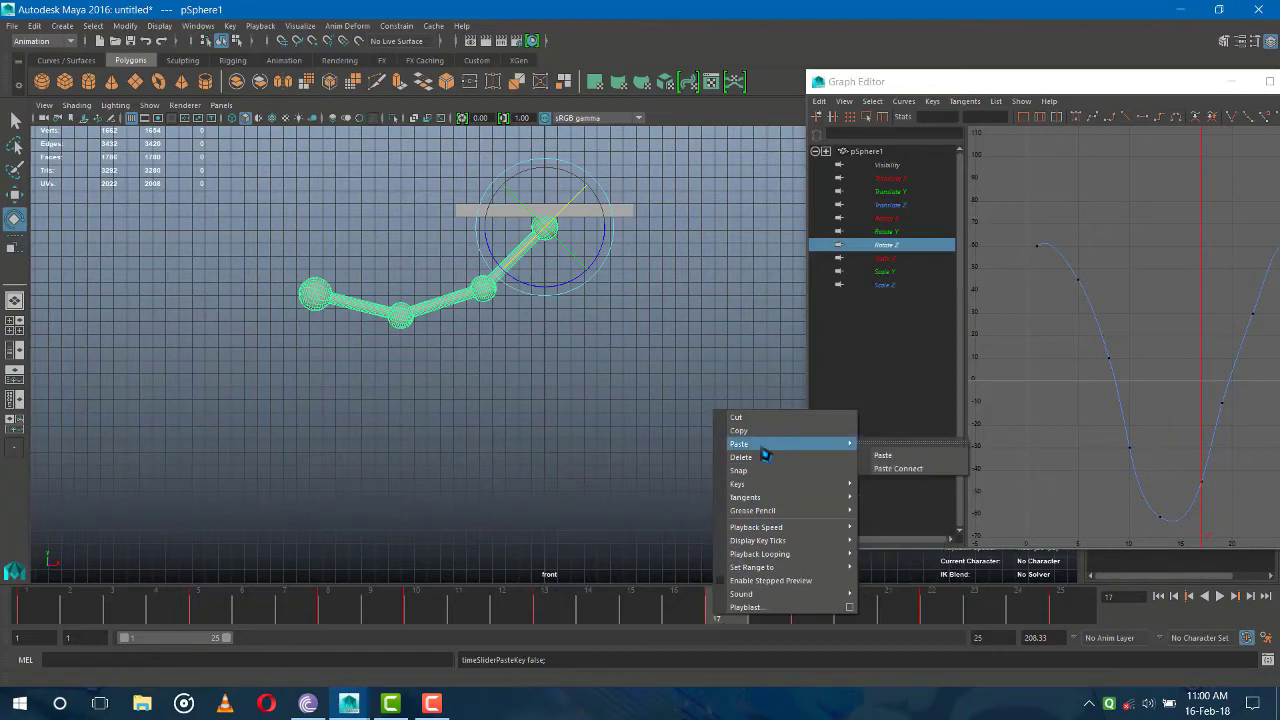
{"action": "left_click", "coordinate": [764, 418]}
{"action": "left_click", "coordinate": [676, 610]}
{"action": "right_click", "coordinate": [678, 608]}
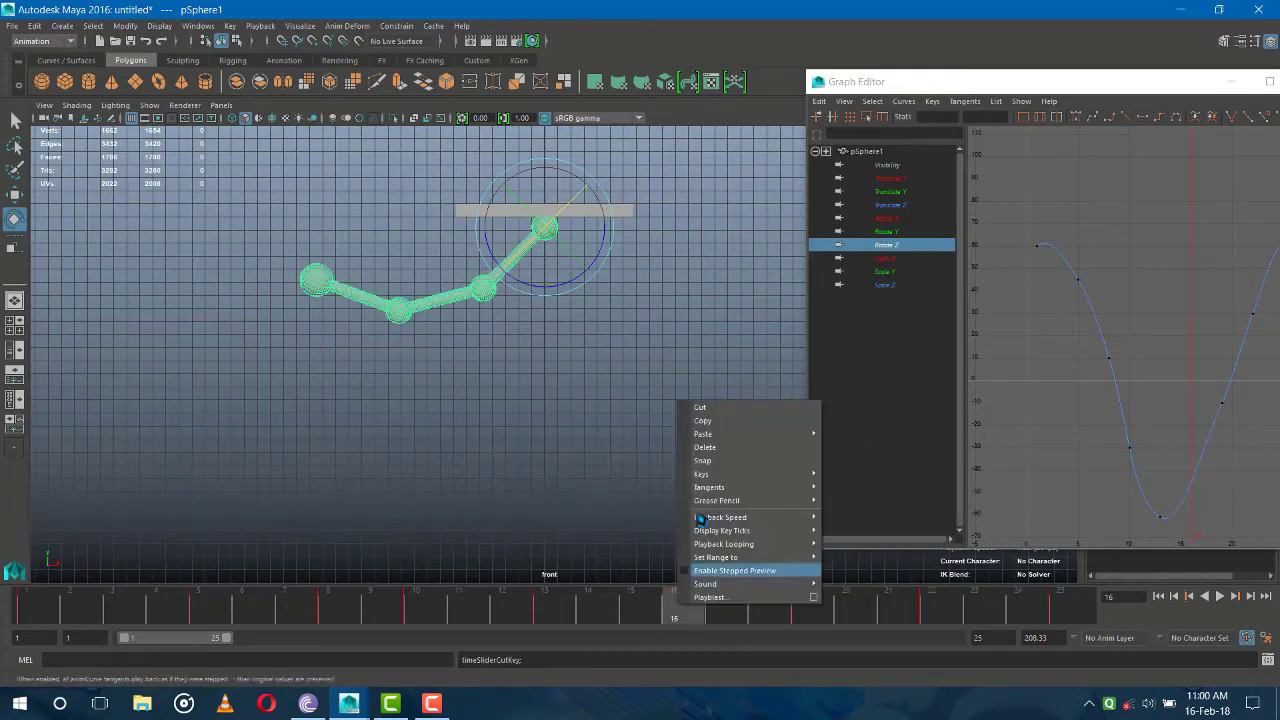
{"action": "left_click", "coordinate": [843, 446]}
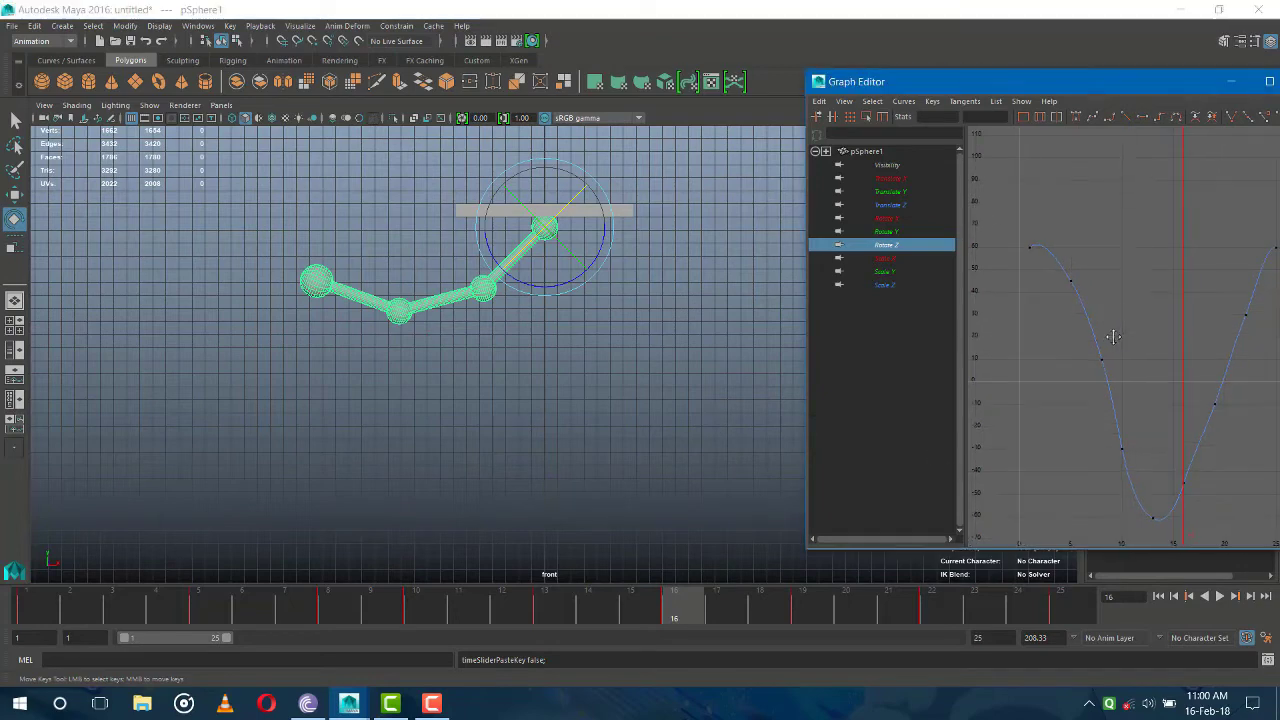
Smooth the Rotate Z curve around the frame-16 key at its lowest point
{"action": "mouse_move", "coordinate": [1120, 330]}
{"action": "middle_mouse_down", "text": "alt"}
{"action": "mouse_move", "coordinate": [1068, 299]}
{"action": "mouse_move", "coordinate": [1066, 263]}
{"action": "middle_mouse_up", "text": "alt"}
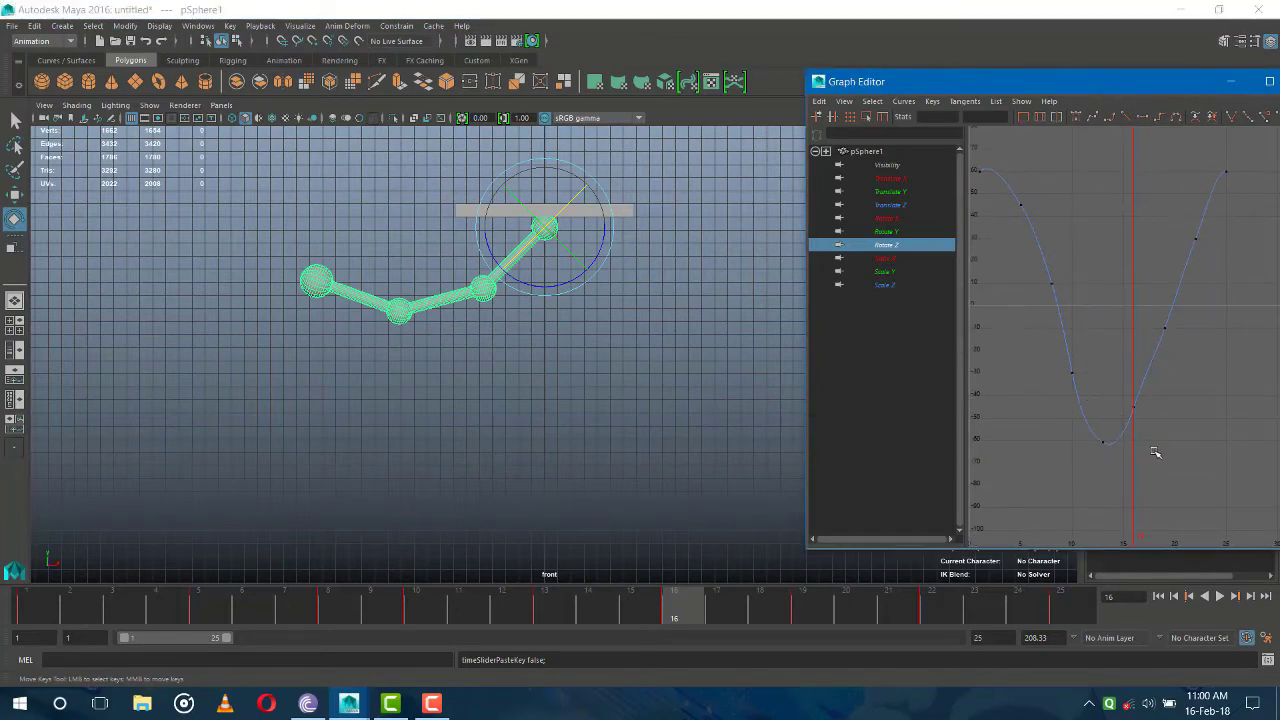
{"action": "mouse_move", "coordinate": [1157, 423]}
{"action": "left_mouse_down"}
{"action": "mouse_move", "coordinate": [1115, 392]}
{"action": "mouse_move", "coordinate": [1115, 461]}
{"action": "left_mouse_up"}
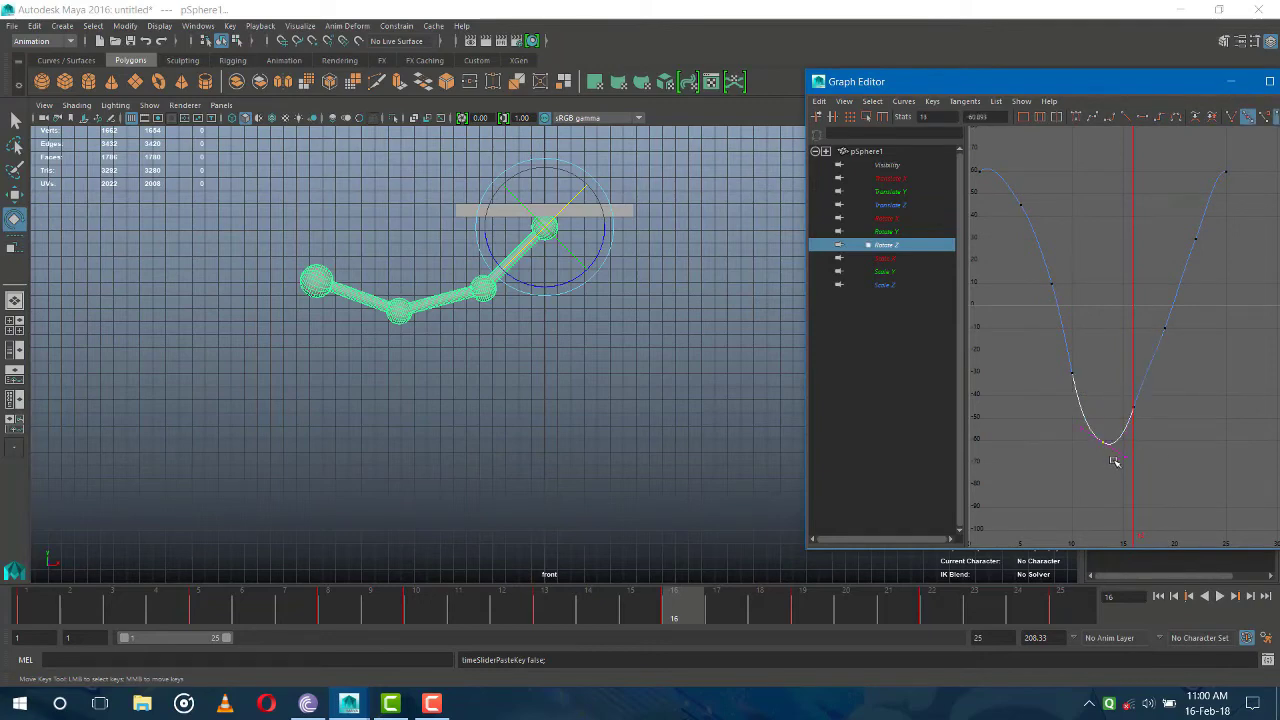
{"action": "mouse_move", "coordinate": [1129, 454]}
{"action": "middle_mouse_down"}
{"action": "mouse_move", "coordinate": [1112, 471]}
{"action": "mouse_move", "coordinate": [1134, 455]}
{"action": "middle_mouse_up"}
{"action": "left_click", "coordinate": [1227, 252]}
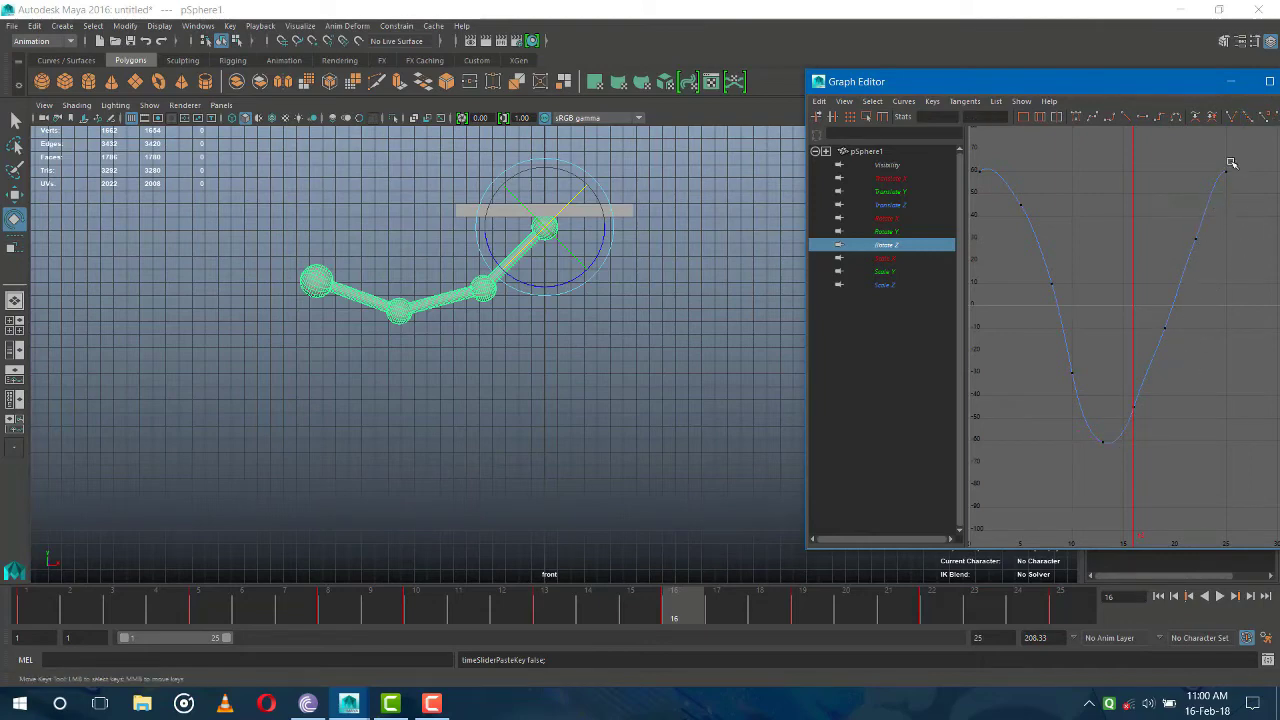
Rotate the frame-25 key's tangent handles so the curve eases into its final 60 value
{"action": "left_click_drag", "start_coordinate": [1216, 156], "coordinate": [1244, 188]}
{"action": "left_click", "coordinate": [1255, 181]}
{"action": "middle_click_drag", "start_coordinate": [1255, 181], "coordinate": [1248, 198]}
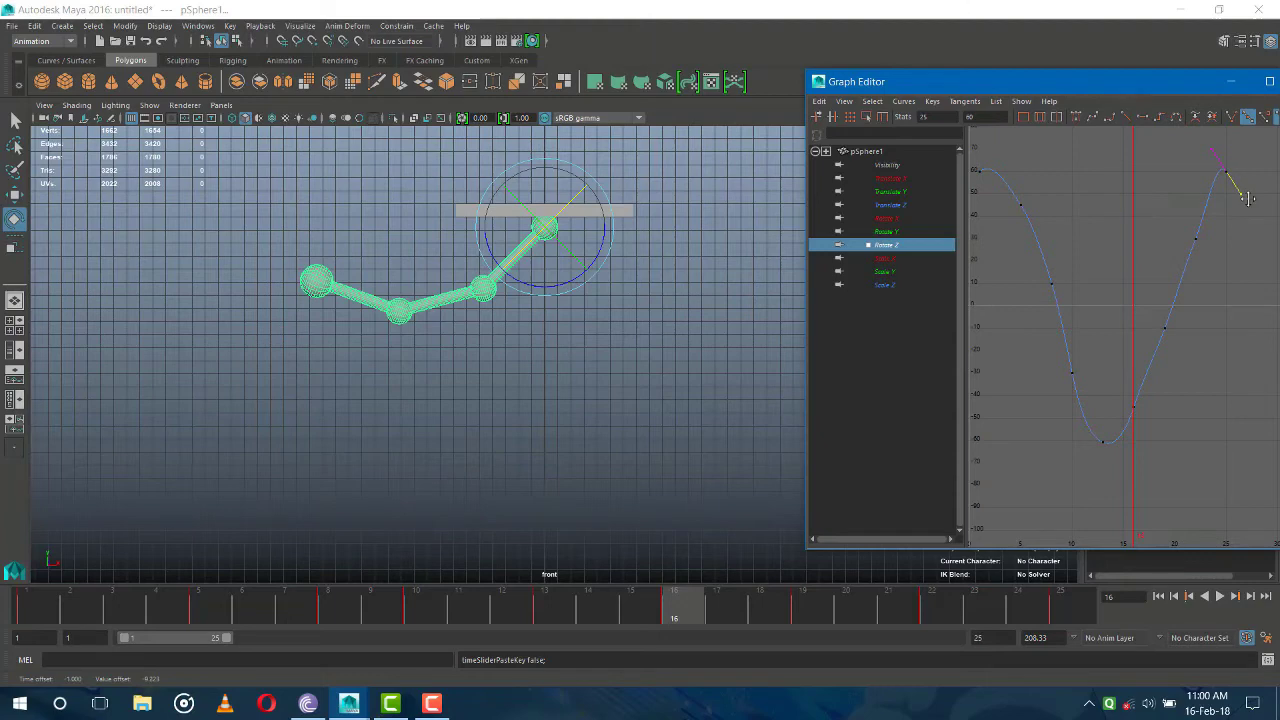
{"action": "left_click", "coordinate": [1210, 218]}
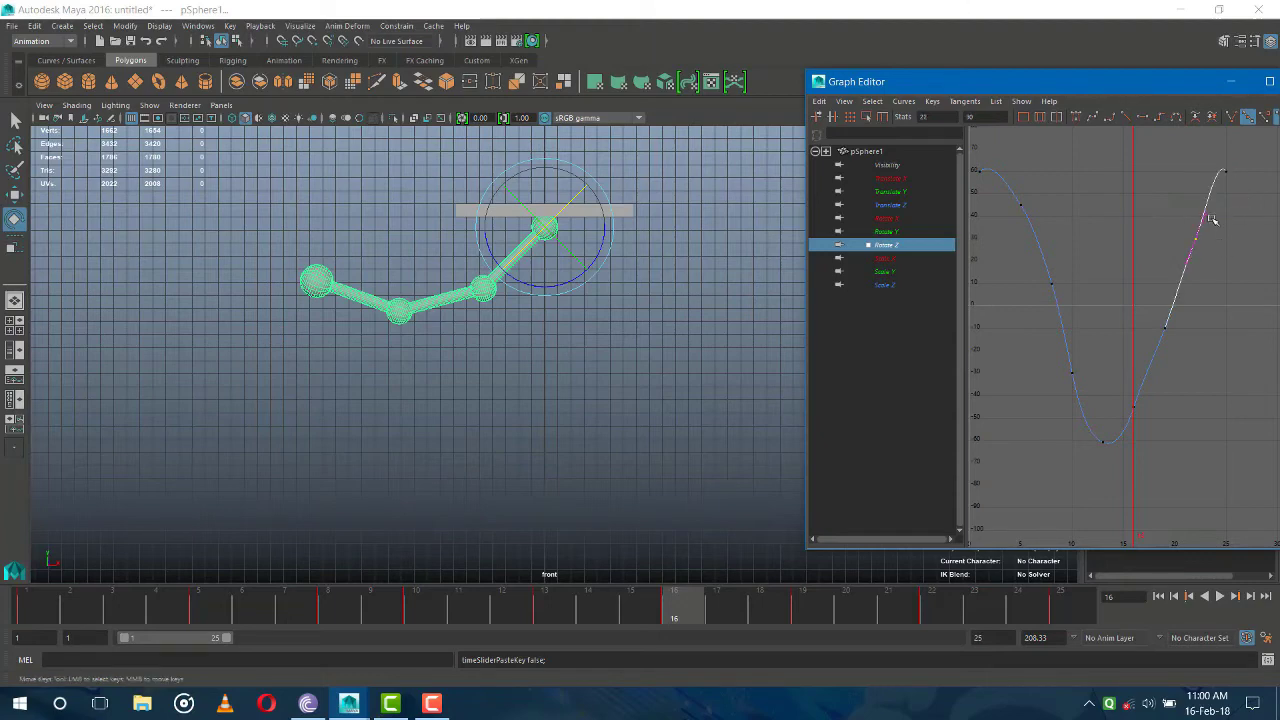
{"action": "left_click", "coordinate": [1204, 212]}
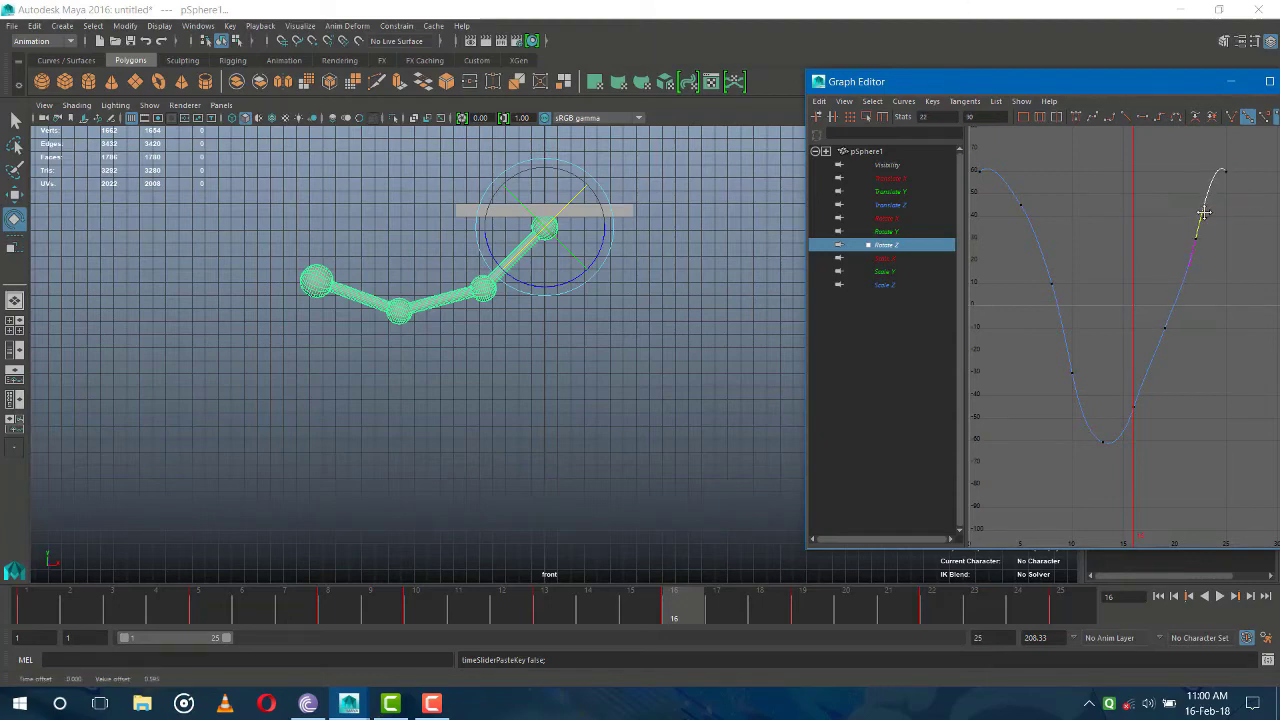
{"action": "middle_click_drag", "start_coordinate": [1205, 214], "coordinate": [1207, 213]}
{"action": "left_click", "coordinate": [1224, 224]}
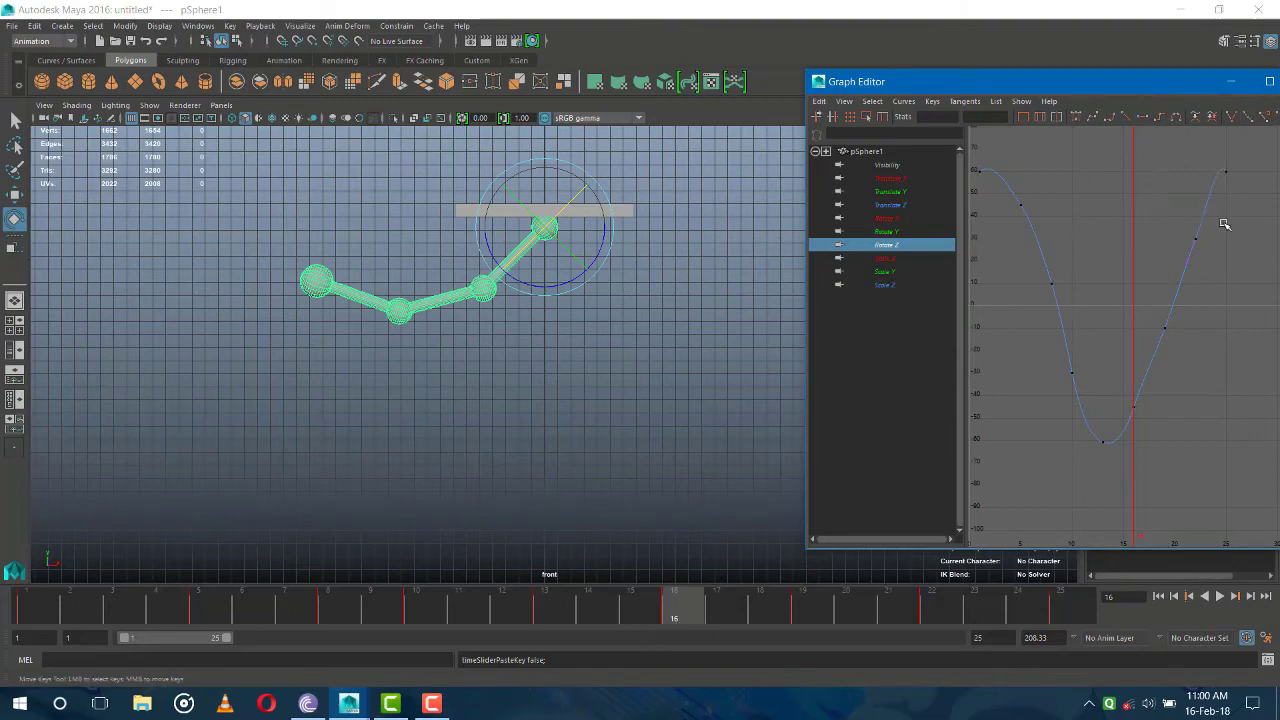
{"action": "left_click", "coordinate": [1223, 169]}
{"action": "left_click", "coordinate": [1216, 147]}
{"action": "middle_click_drag", "start_coordinate": [1216, 147], "coordinate": [1206, 155]}
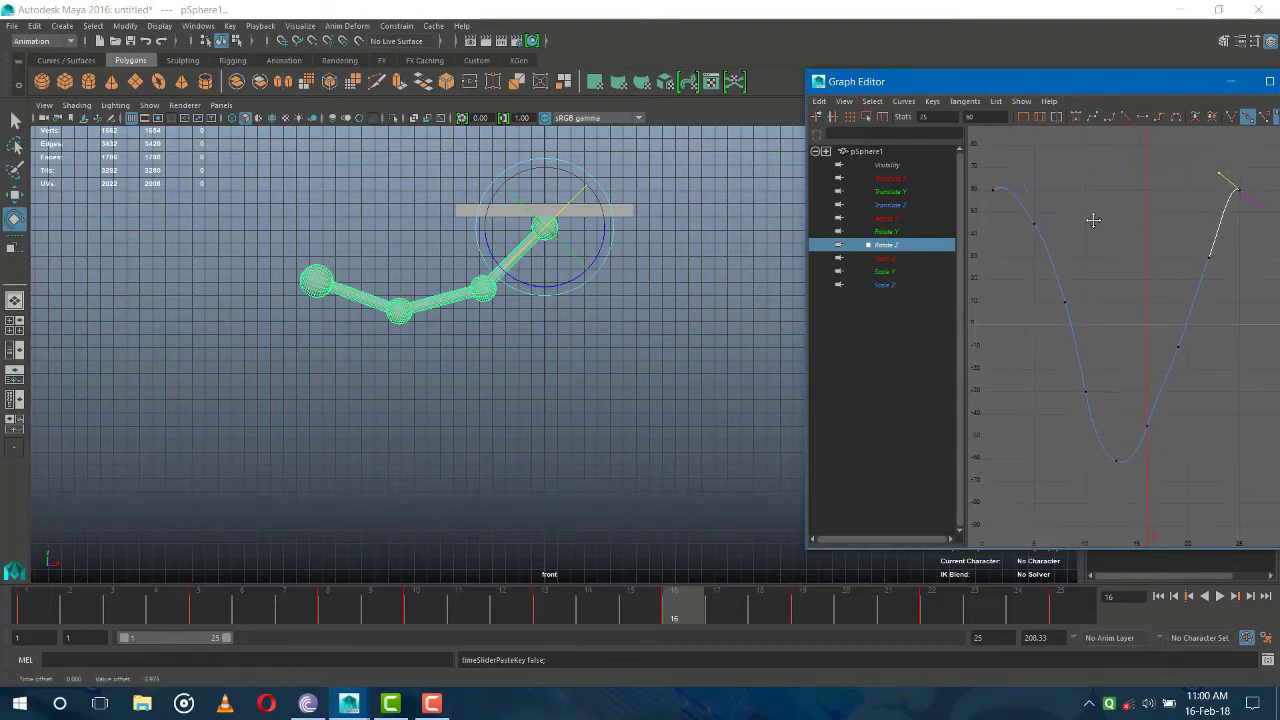
Pan to the curve's start and check the frame-1 key
{"action": "mouse_move", "coordinate": [1091, 217]}
{"action": "middle_mouse_down", "text": "alt"}
{"action": "mouse_move", "coordinate": [1036, 186]}
{"action": "mouse_move", "coordinate": [1052, 195]}
{"action": "middle_mouse_up", "text": "alt"}
{"action": "left_click", "coordinate": [1031, 206]}
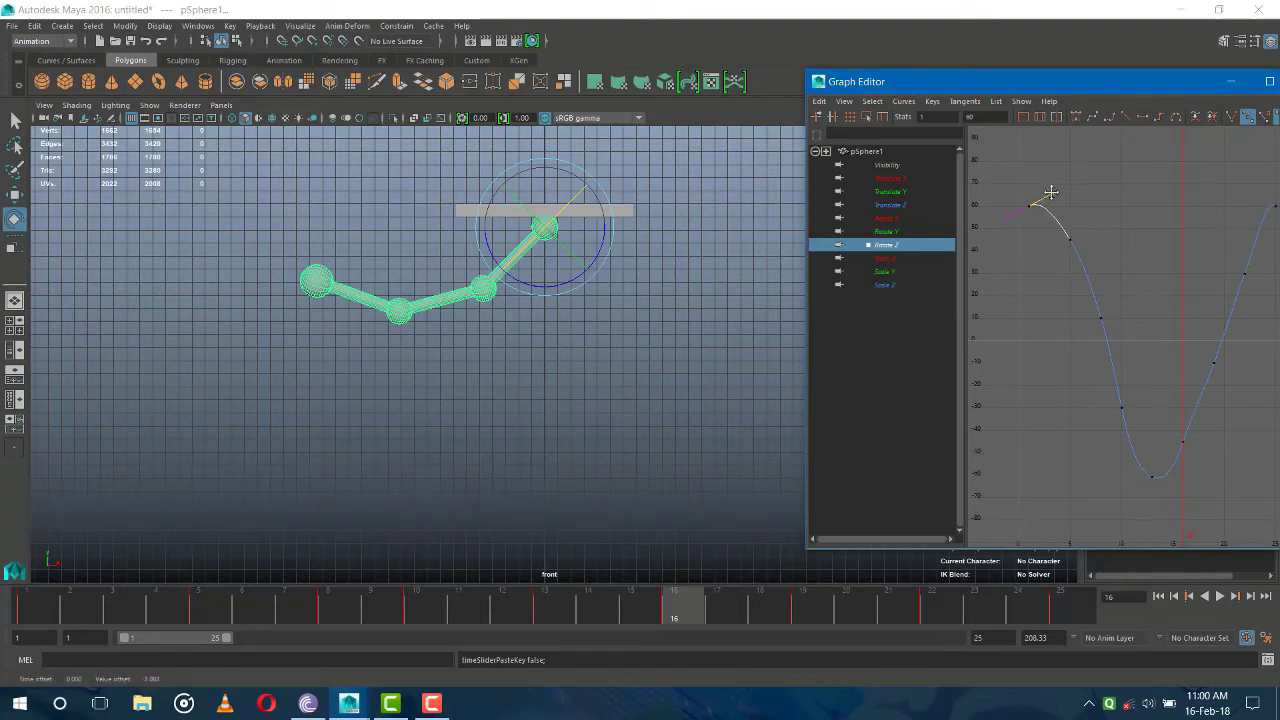
{"action": "left_click", "coordinate": [1125, 246]}
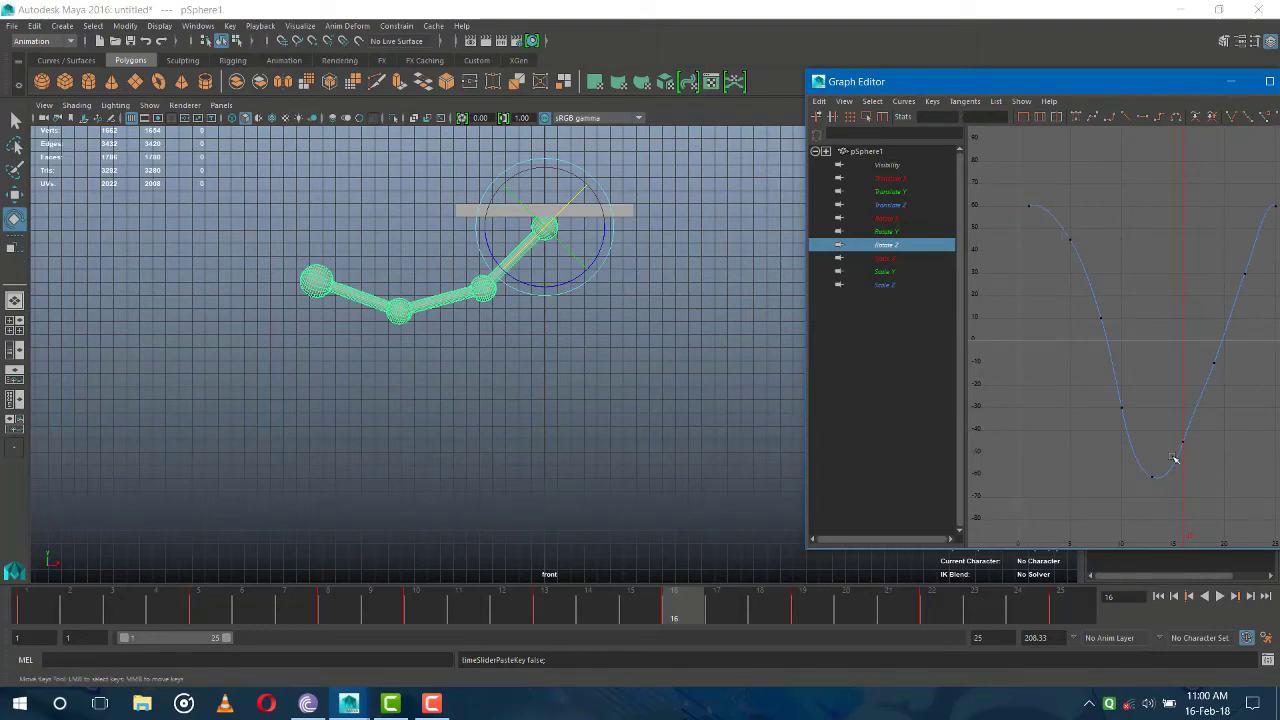
Browse pSphere1's Scale X and Visibility curves, then select pSphere2 in the viewport
{"action": "left_click", "coordinate": [883, 259]}
{"action": "left_click", "coordinate": [887, 167]}
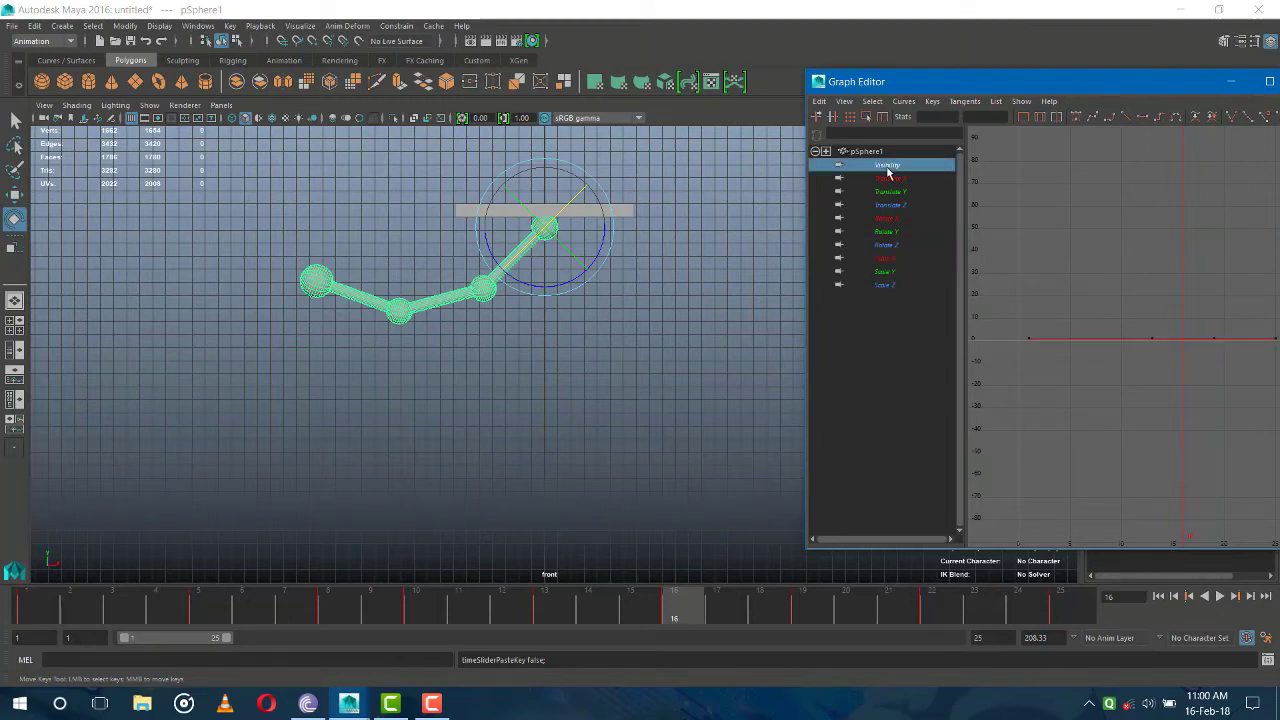
{"action": "left_click", "coordinate": [868, 152]}
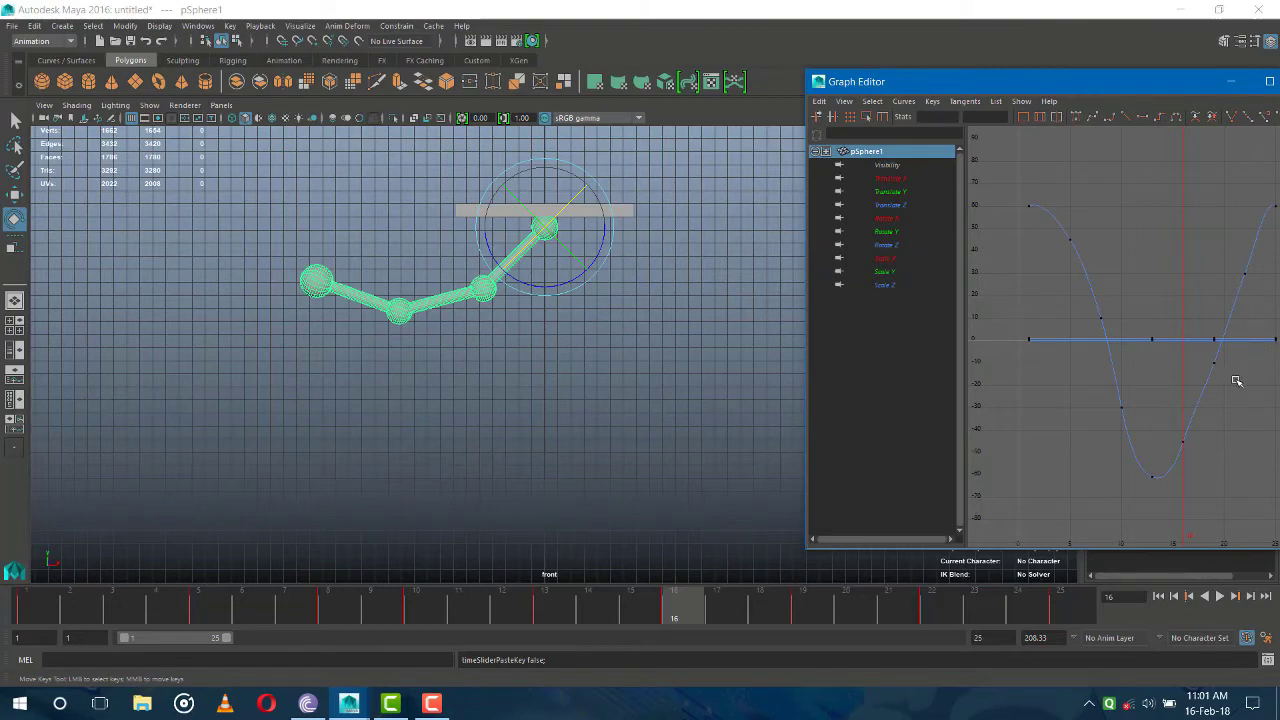
{"action": "left_click", "coordinate": [489, 292]}
{"action": "left_click", "coordinate": [489, 292]}
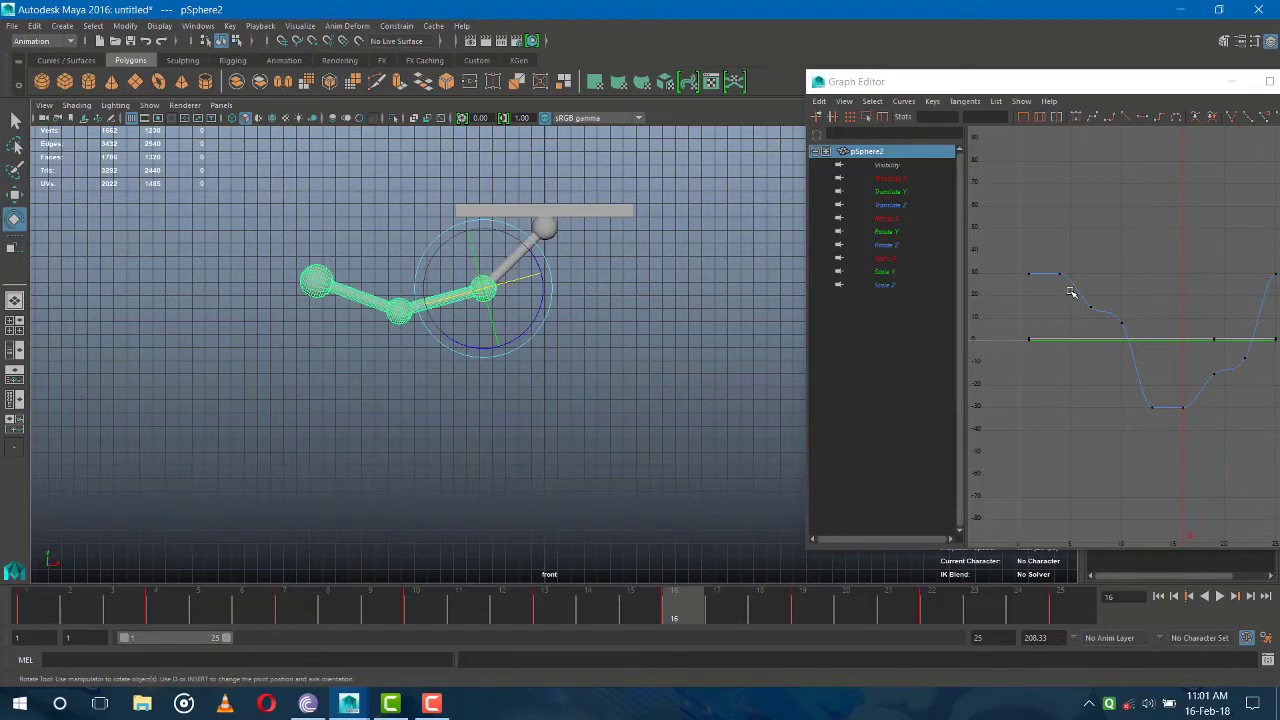
Isolate pSphere2's Rotate Z curve and slightly tilt the frame-10 key's incoming tangent
{"action": "middle_click_drag", "start_coordinate": [1122, 306], "coordinate": [1070, 291], "text": "alt"}
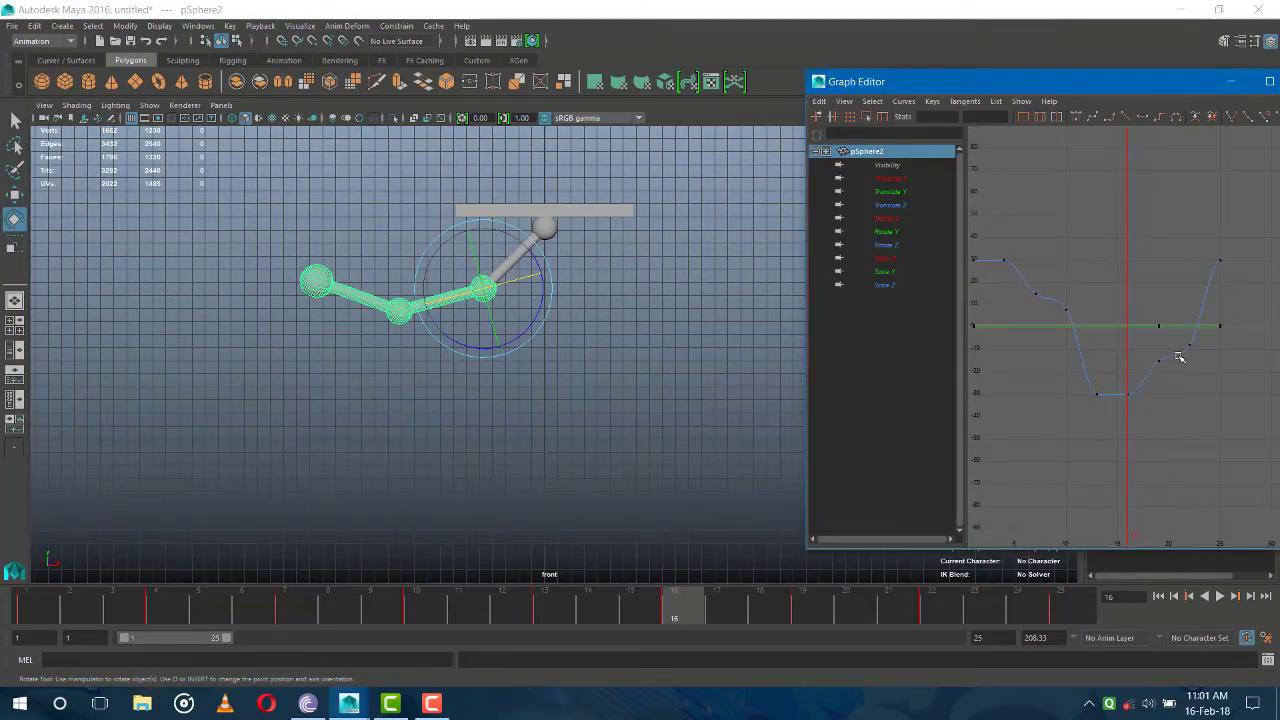
{"action": "left_click_drag", "start_coordinate": [1183, 338], "coordinate": [1218, 367]}
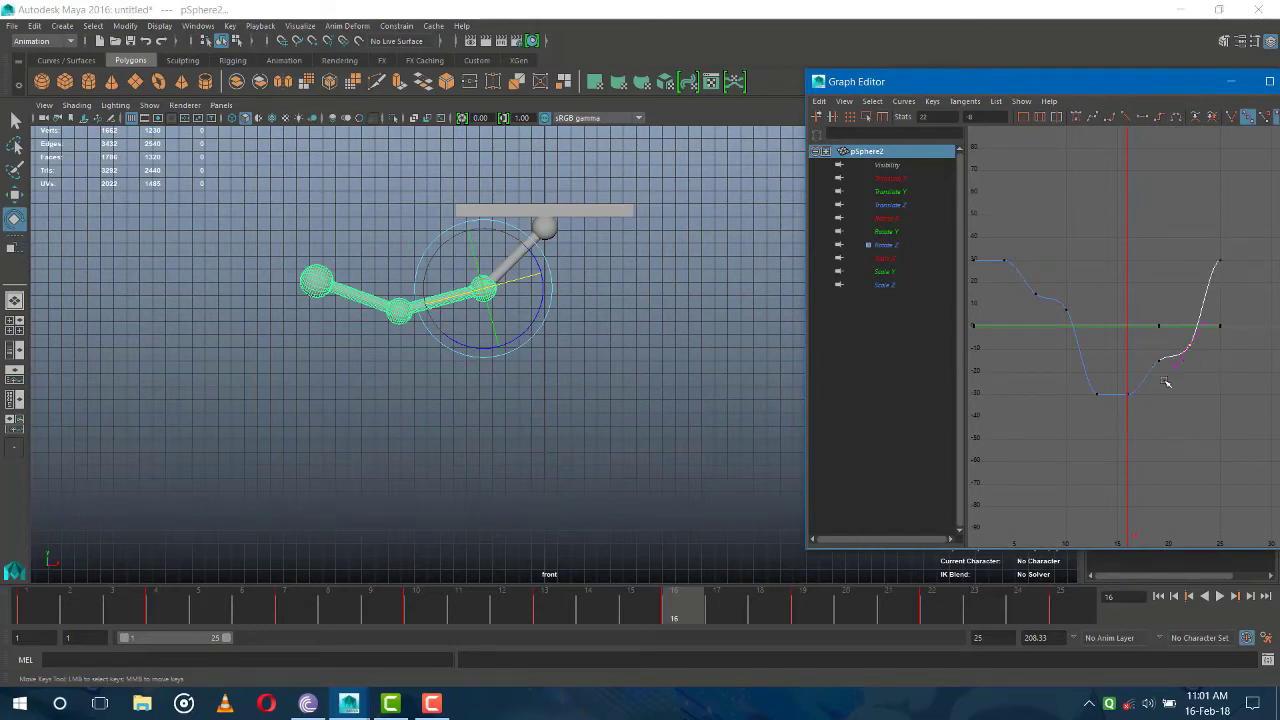
{"action": "left_click", "coordinate": [880, 247]}
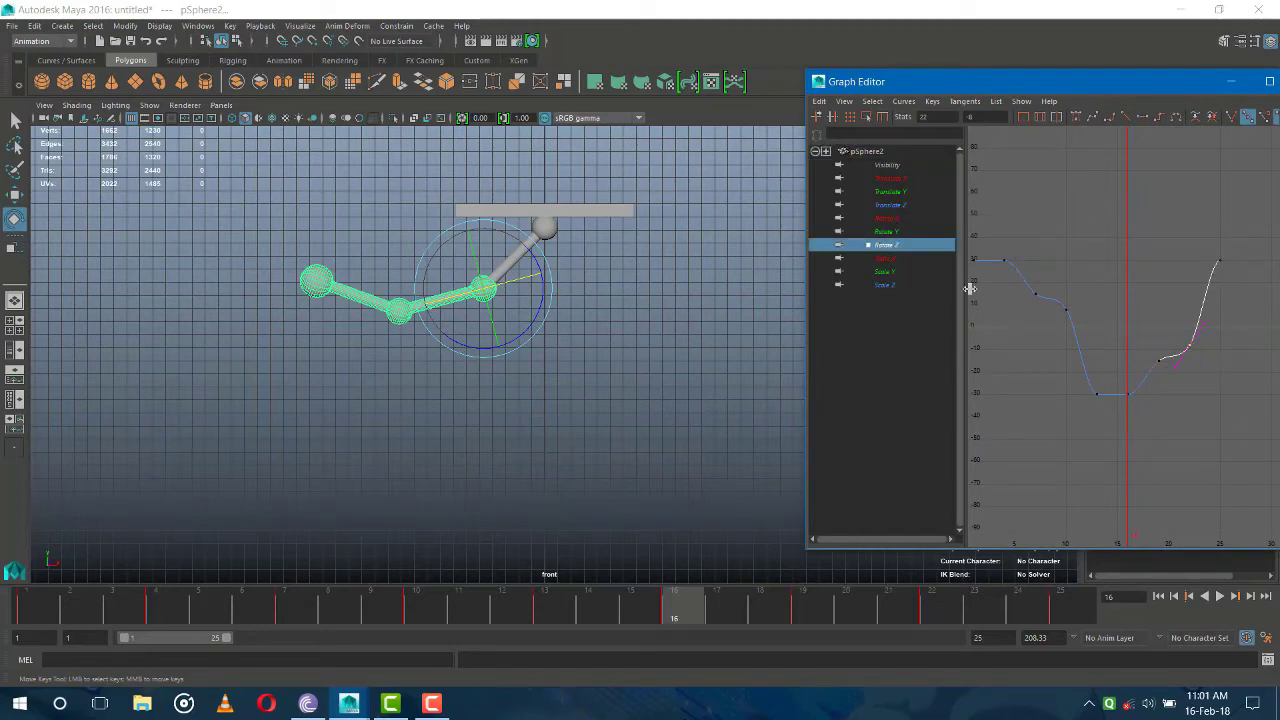
{"action": "left_click", "coordinate": [1067, 308]}
{"action": "left_click", "coordinate": [1043, 291]}
{"action": "left_click_drag", "start_coordinate": [1043, 291], "coordinate": [1045, 294]}
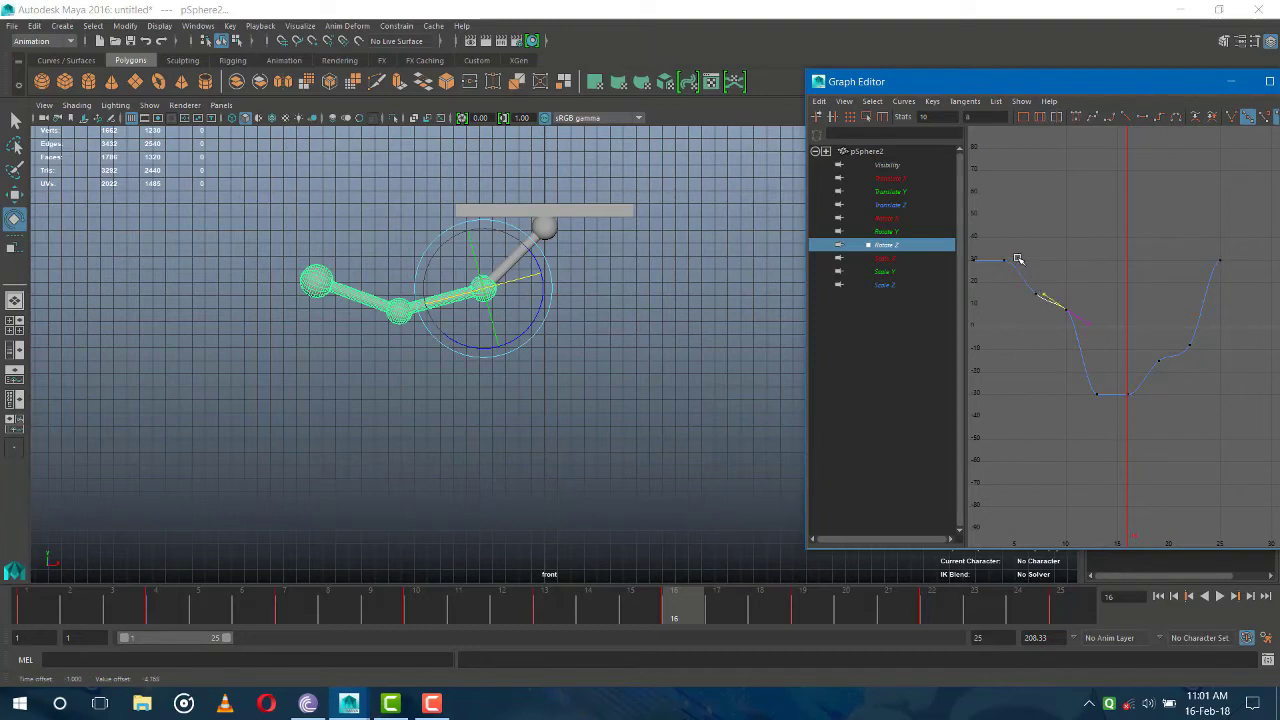
{"action": "left_click", "coordinate": [1000, 261]}
Lower the frame-5 key's outgoing tangent and flatten the frame-13 low key's tangent to round the dip
{"action": "left_click_drag", "start_coordinate": [1032, 260], "coordinate": [1032, 265]}
{"action": "middle_click_drag", "start_coordinate": [1031, 262], "coordinate": [1028, 266]}
{"action": "left_click", "coordinate": [1062, 318]}
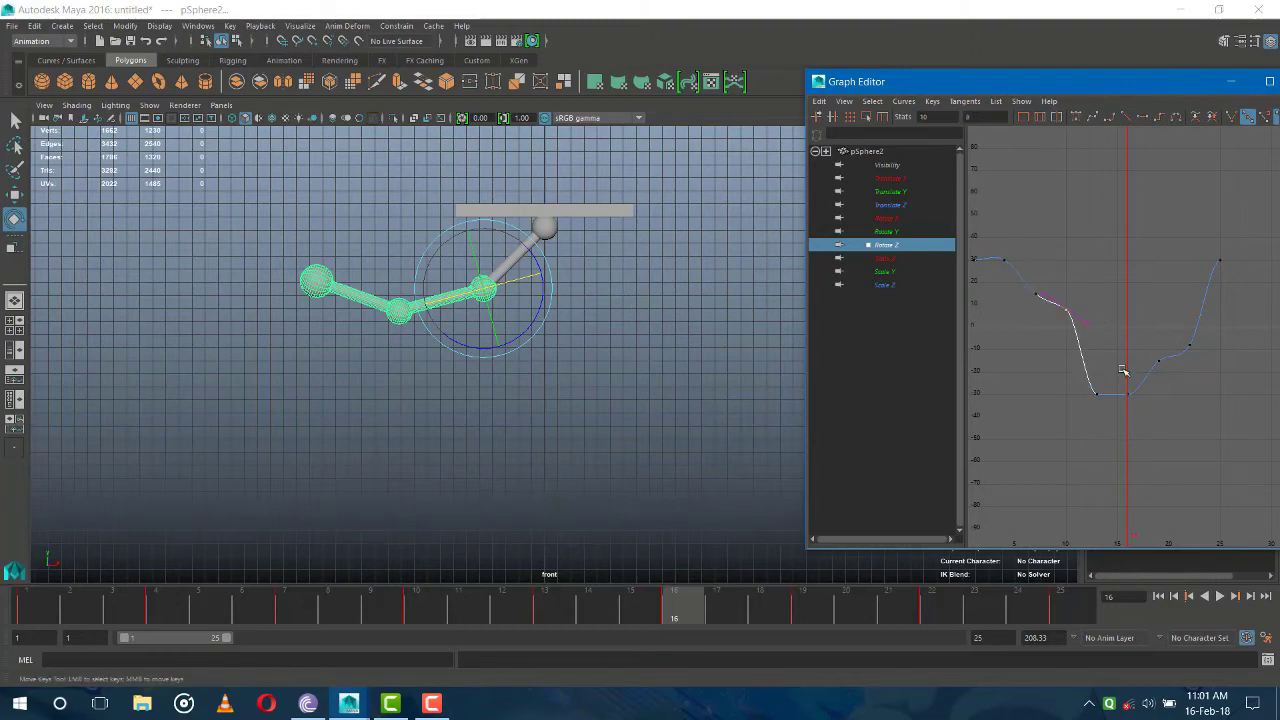
{"action": "mouse_move", "coordinate": [1112, 383]}
{"action": "left_mouse_down"}
{"action": "mouse_move", "coordinate": [1098, 408]}
{"action": "mouse_move", "coordinate": [1119, 417]}
{"action": "left_mouse_up"}
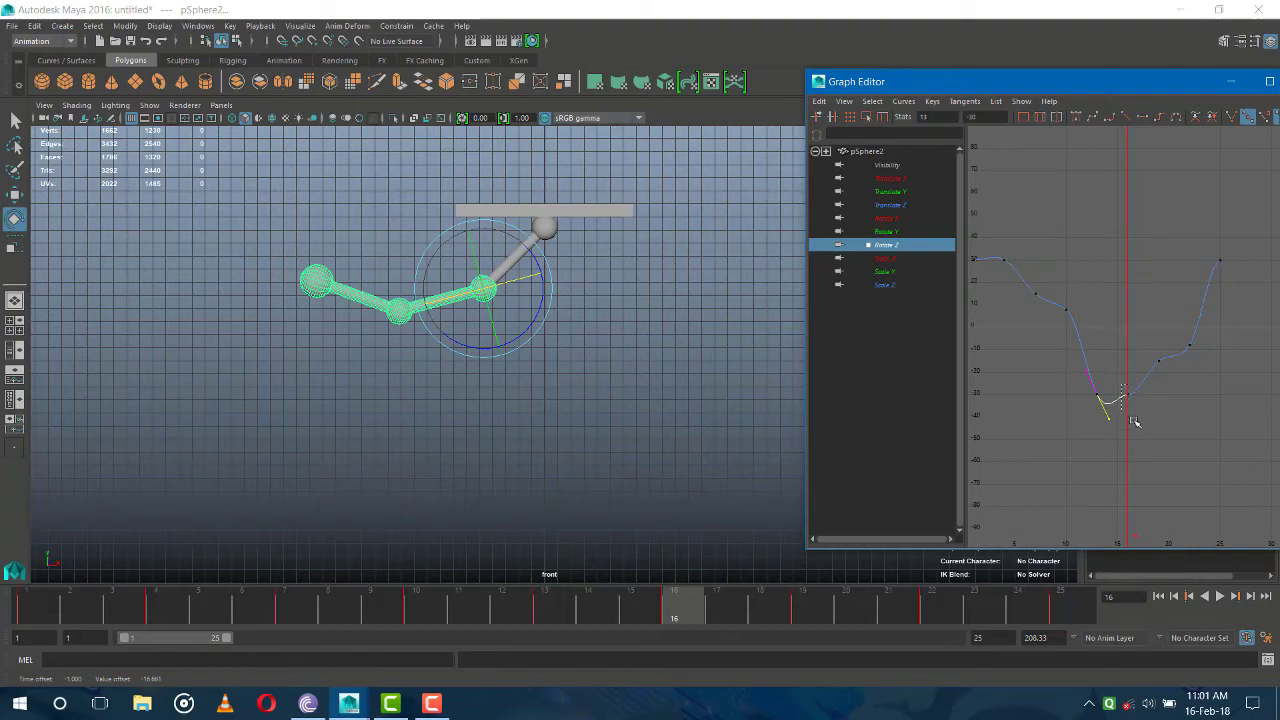
{"action": "mouse_move", "coordinate": [1119, 417]}
{"action": "left_mouse_down"}
{"action": "mouse_move", "coordinate": [1159, 400]}
{"action": "mouse_move", "coordinate": [1153, 378]}
{"action": "left_mouse_up"}
Swing the frame-19 key's tangent upward and lower the frame-16 key slightly
{"action": "left_click", "coordinate": [1158, 358]}
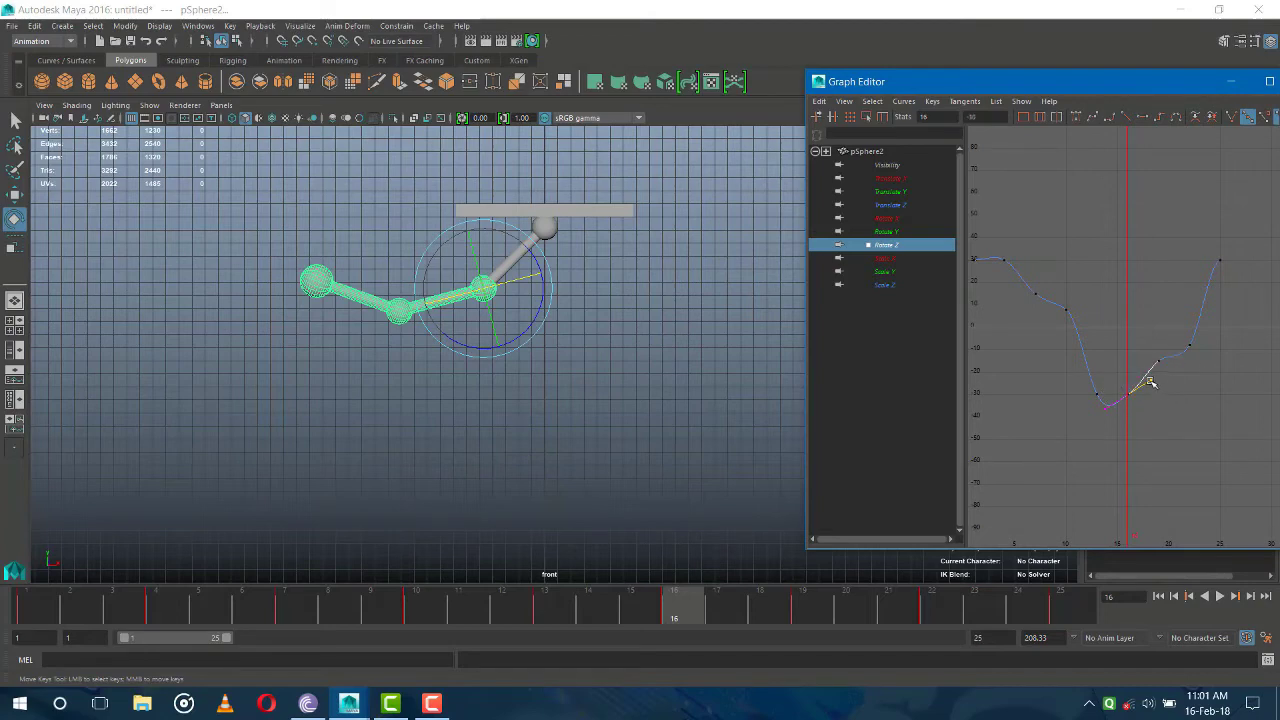
{"action": "mouse_move", "coordinate": [1148, 386]}
{"action": "left_mouse_down"}
{"action": "mouse_move", "coordinate": [1147, 365]}
{"action": "mouse_move", "coordinate": [1151, 377]}
{"action": "left_mouse_up"}
{"action": "left_click", "coordinate": [1157, 357]}
{"action": "mouse_move", "coordinate": [1178, 352]}
{"action": "middle_mouse_down"}
{"action": "mouse_move", "coordinate": [1168, 343]}
{"action": "mouse_move", "coordinate": [1184, 367]}
{"action": "mouse_move", "coordinate": [1172, 351]}
{"action": "mouse_move", "coordinate": [1184, 329]}
{"action": "middle_mouse_up"}
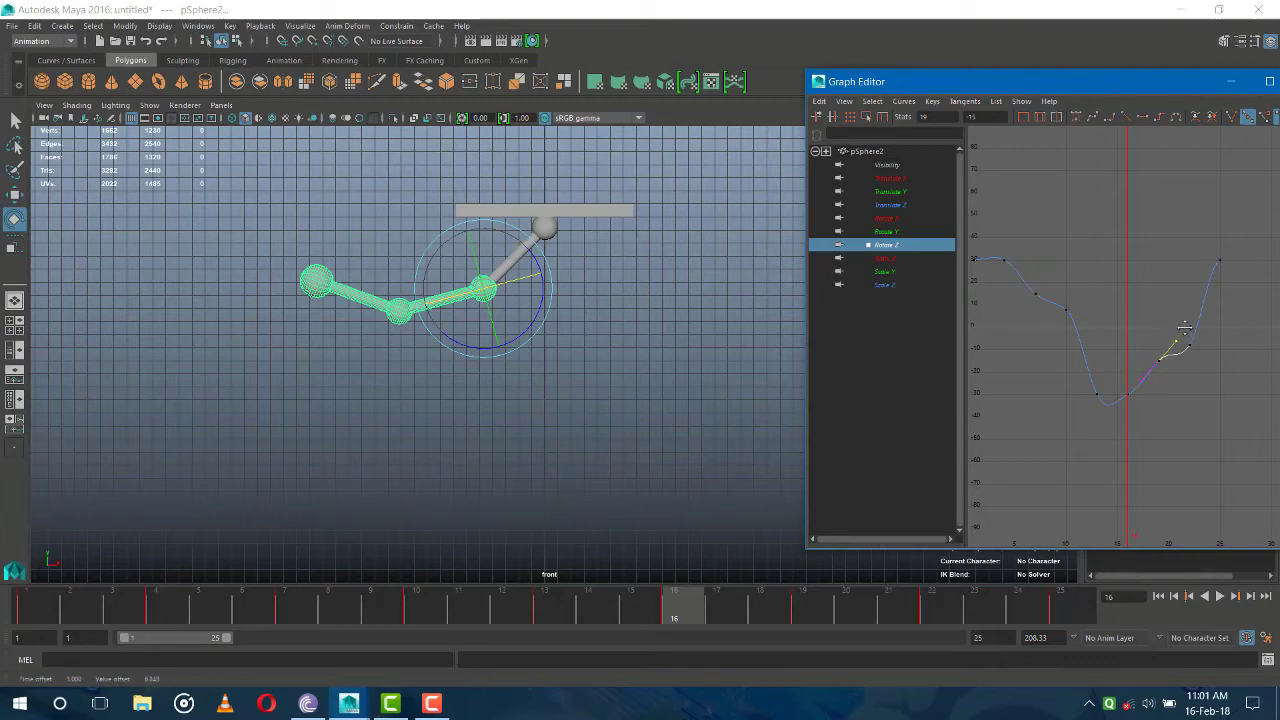
{"action": "left_click", "coordinate": [1127, 399]}
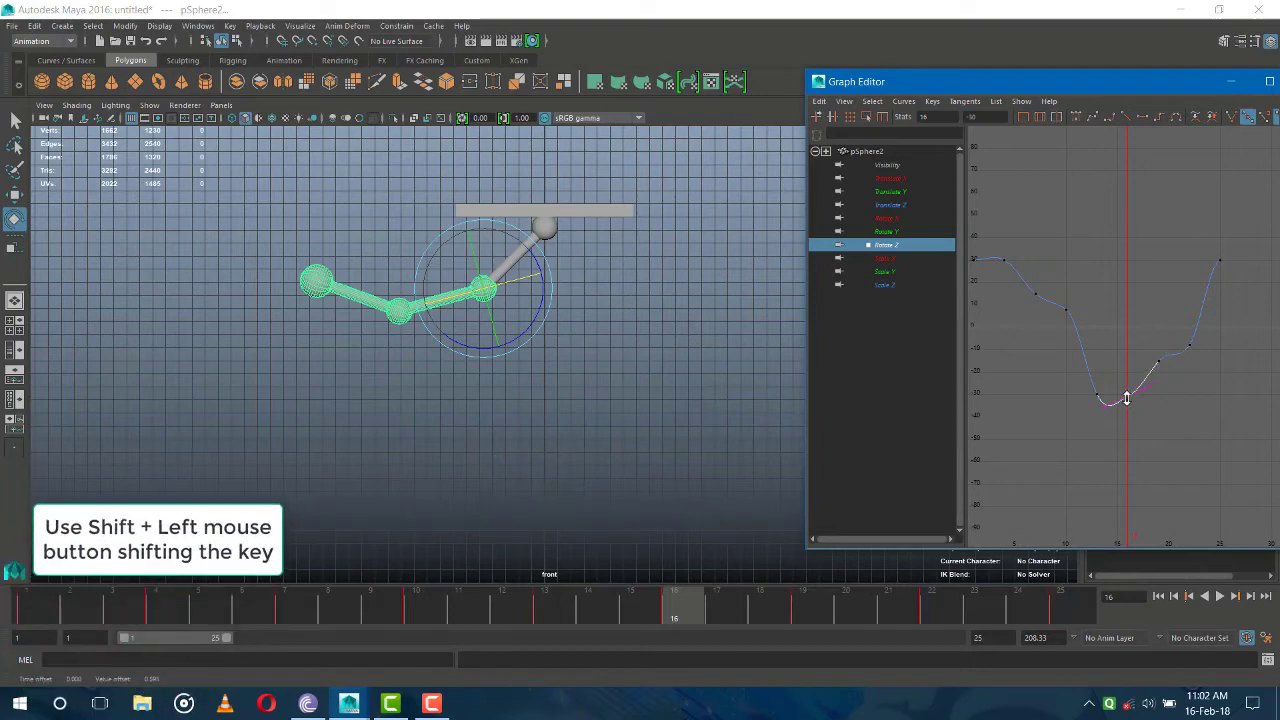
{"action": "left_click_drag", "start_coordinate": [1127, 398], "coordinate": [1127, 407], "text": "shift"}
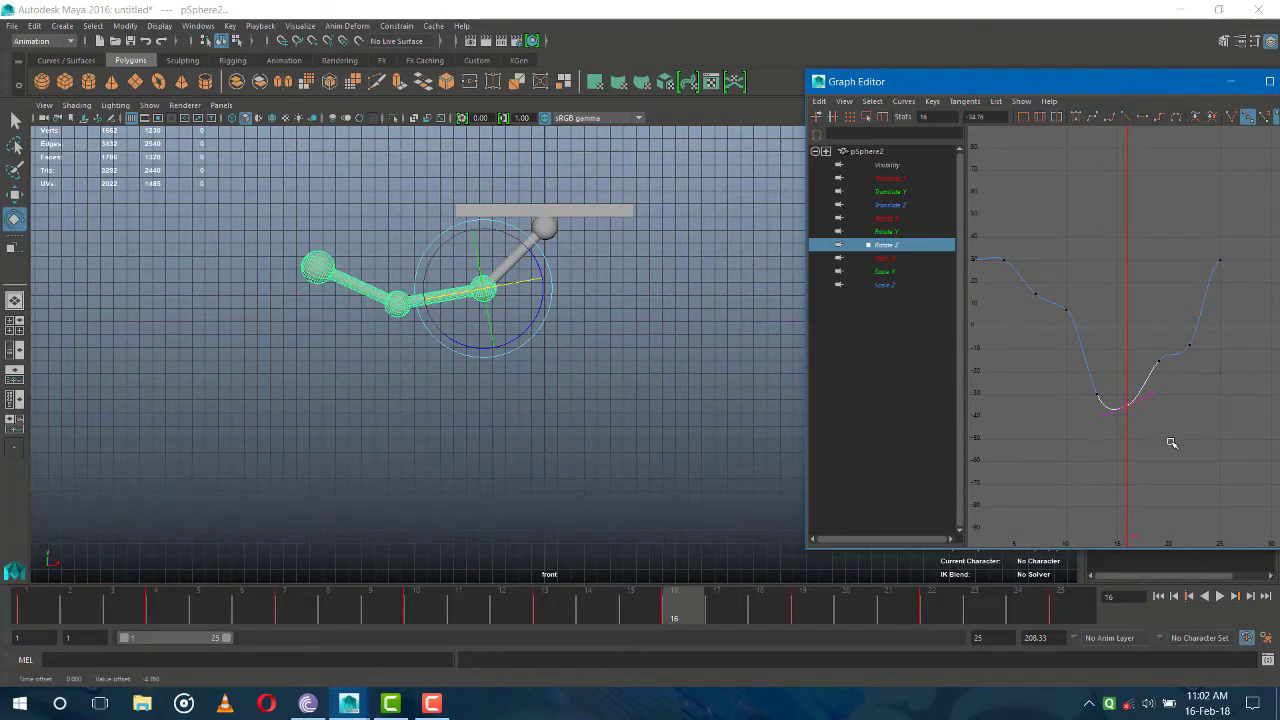
Widen the curve view and lower pSphere2's frame-16 Rotate Z key to about -37
{"action": "scroll", "coordinate": [1170, 448], "scroll_direction": "up", "scroll_amount": 3}
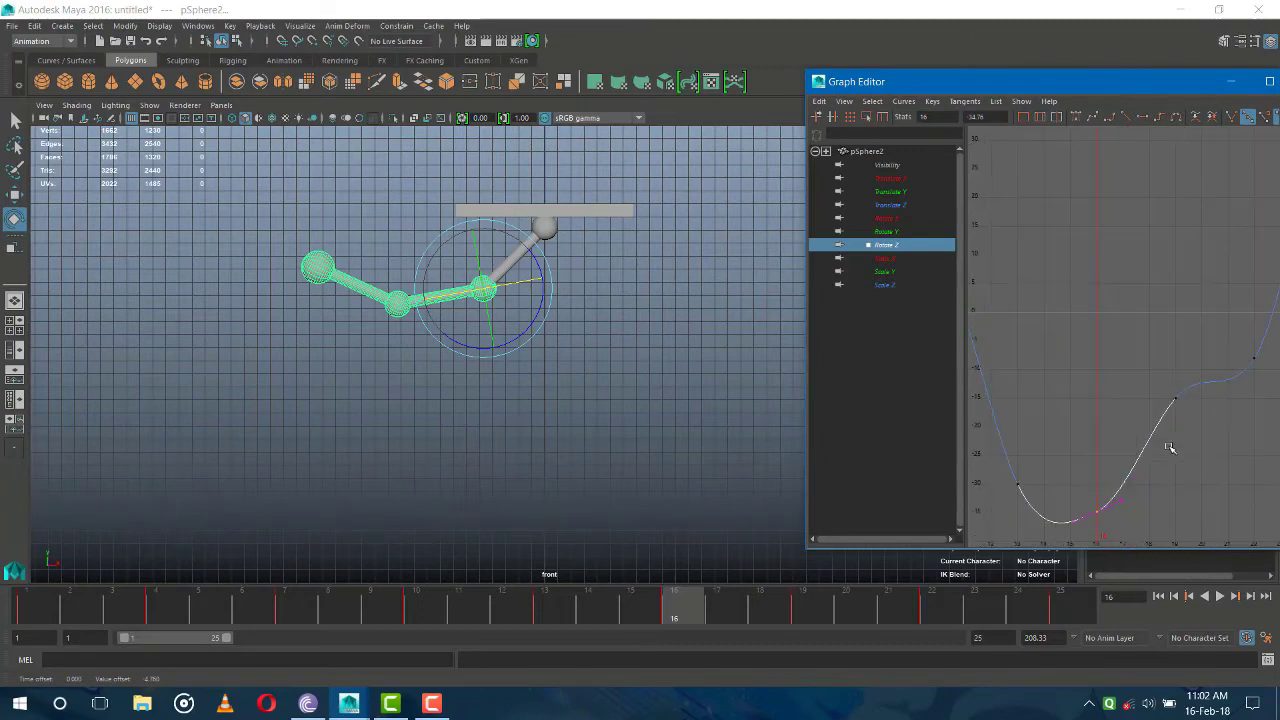
{"action": "right_click_drag", "start_coordinate": [1170, 448], "coordinate": [1130, 405], "text": "alt+shift"}
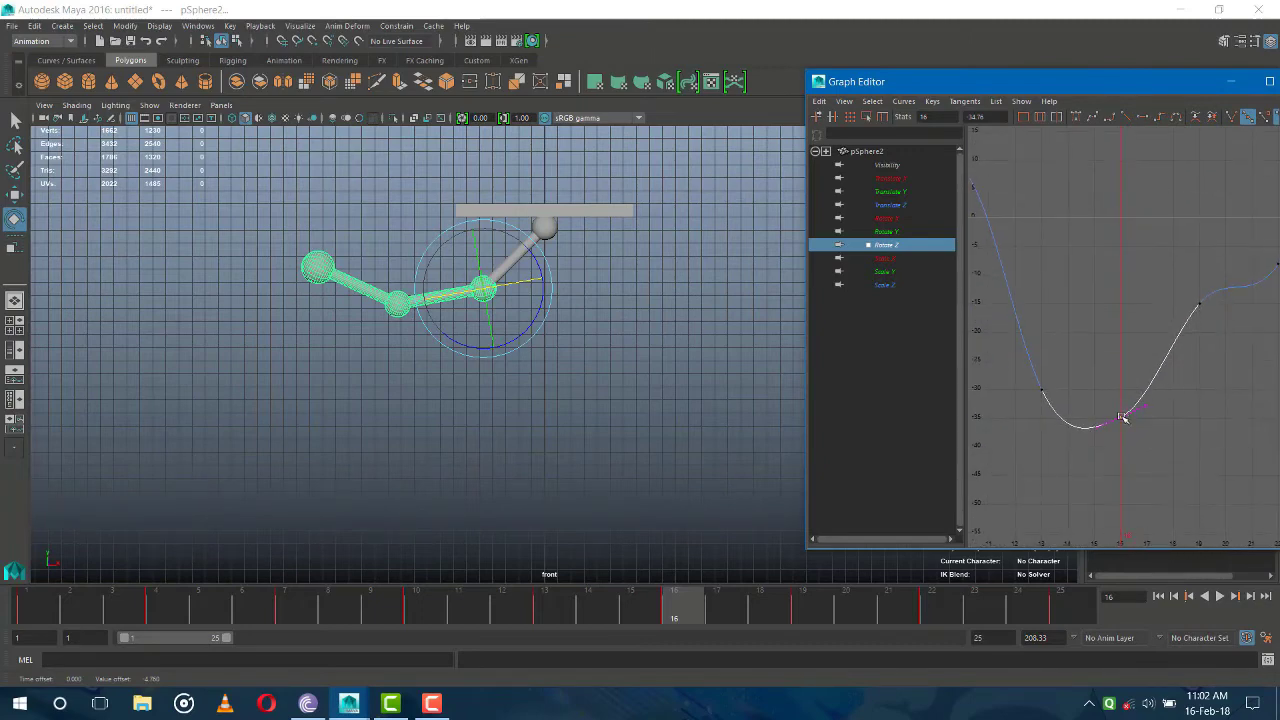
{"action": "left_click_drag", "start_coordinate": [1119, 410], "coordinate": [1119, 428], "text": "shift"}
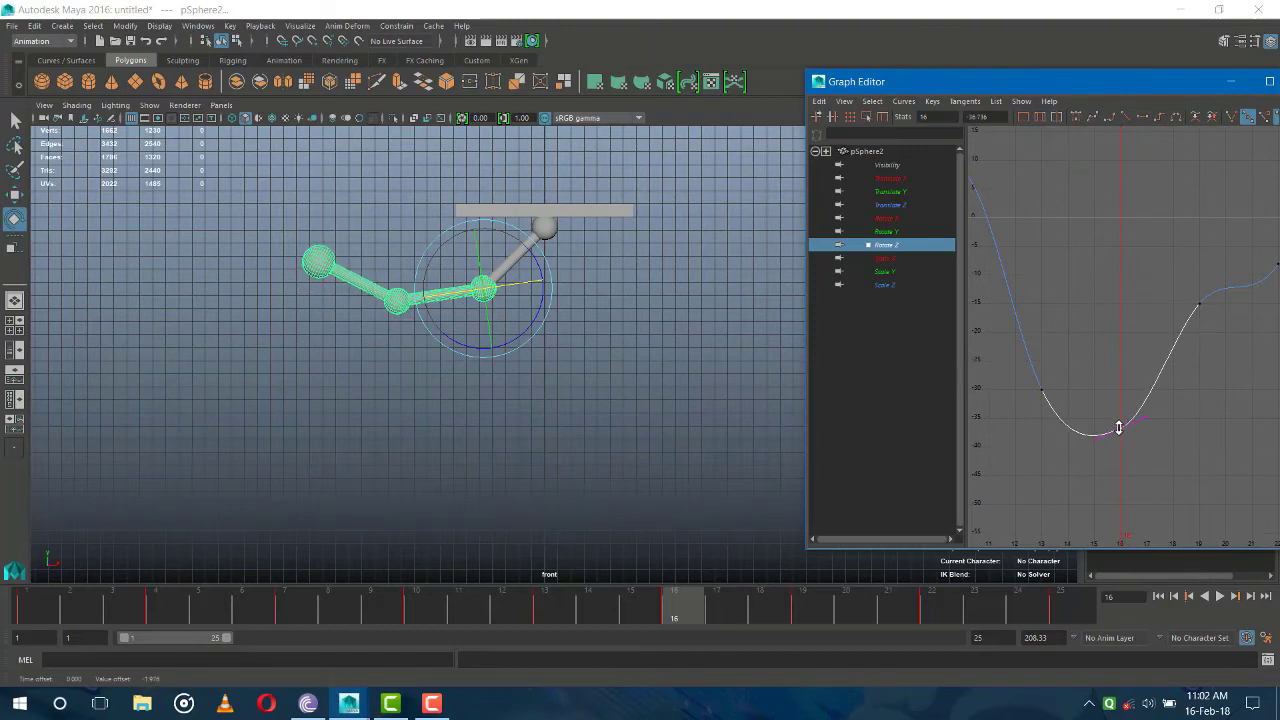
{"action": "scroll", "coordinate": [1187, 359], "scroll_direction": "down", "scroll_amount": 3}
{"action": "scroll", "coordinate": [1190, 345], "scroll_direction": "up", "scroll_amount": 3}
{"action": "scroll", "coordinate": [1194, 331], "scroll_direction": "up", "scroll_amount": 2}
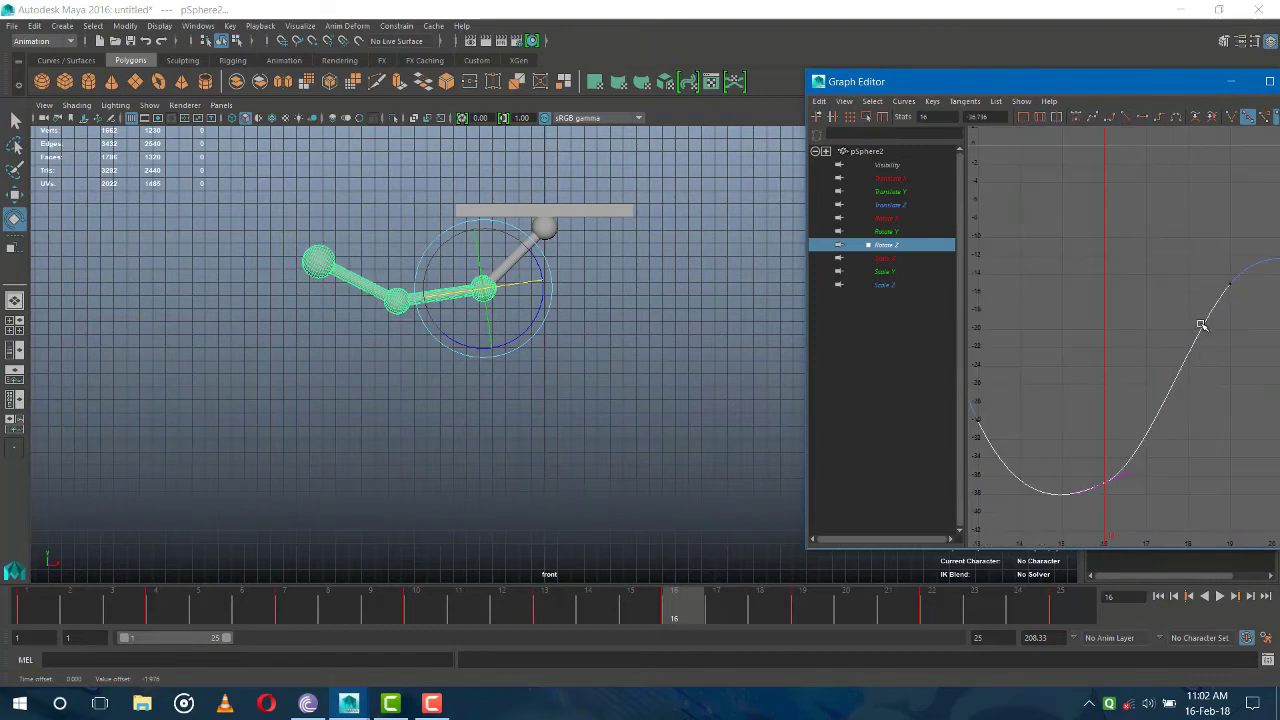
{"action": "scroll", "coordinate": [1194, 331], "scroll_direction": "down", "scroll_amount": 1}
Lower the frame-19 key to about -24 and raise the frame-22 key for a smoother rise
{"action": "left_click", "coordinate": [1181, 320]}
{"action": "mouse_move", "coordinate": [1183, 318]}
{"action": "middle_mouse_down", "text": "shift"}
{"action": "mouse_move", "coordinate": [1180, 372]}
{"action": "mouse_move", "coordinate": [1180, 346]}
{"action": "middle_mouse_up", "text": "shift"}
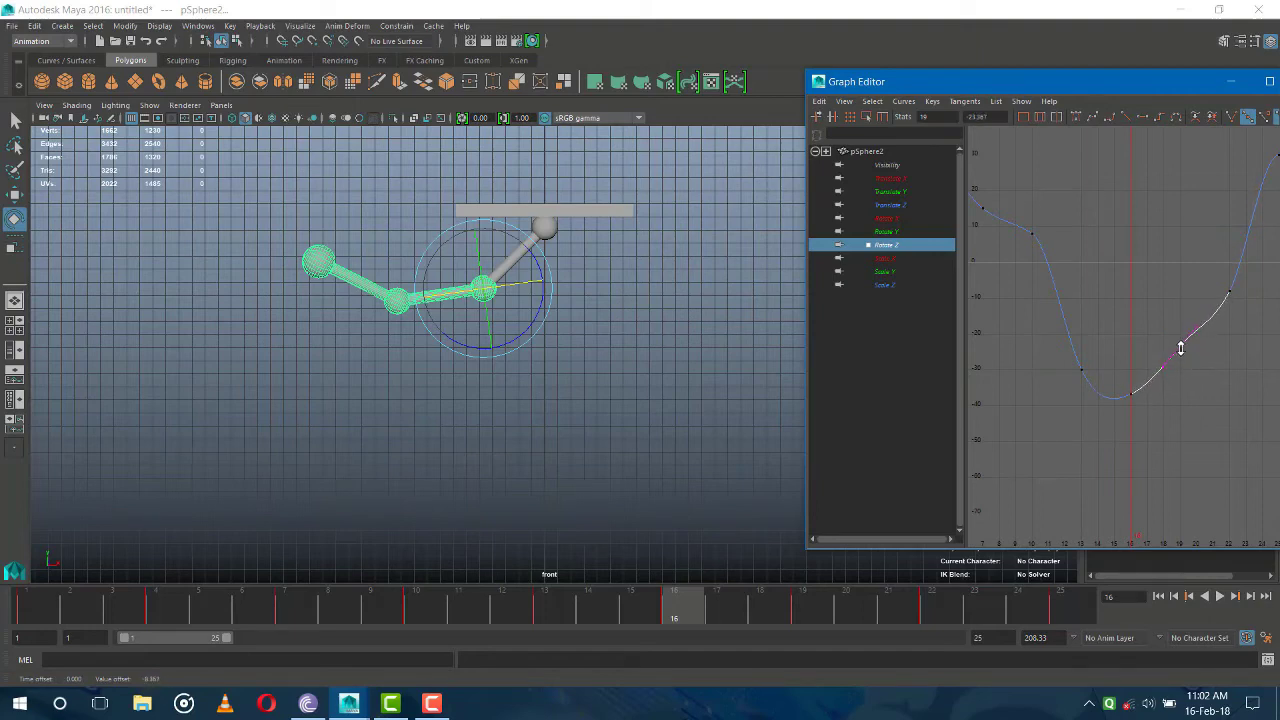
{"action": "left_click", "coordinate": [1228, 292]}
{"action": "middle_click_drag", "start_coordinate": [1227, 288], "coordinate": [1224, 262], "text": "shift"}
{"action": "left_click", "coordinate": [1180, 343]}
{"action": "middle_click_drag", "start_coordinate": [1180, 343], "coordinate": [1190, 364], "text": "shift"}
{"action": "left_click", "coordinate": [1190, 364]}
Nudge pSphere2's frame-10 Rotate Z key down and raise the whole curve about one degree
{"action": "key", "text": "a"}
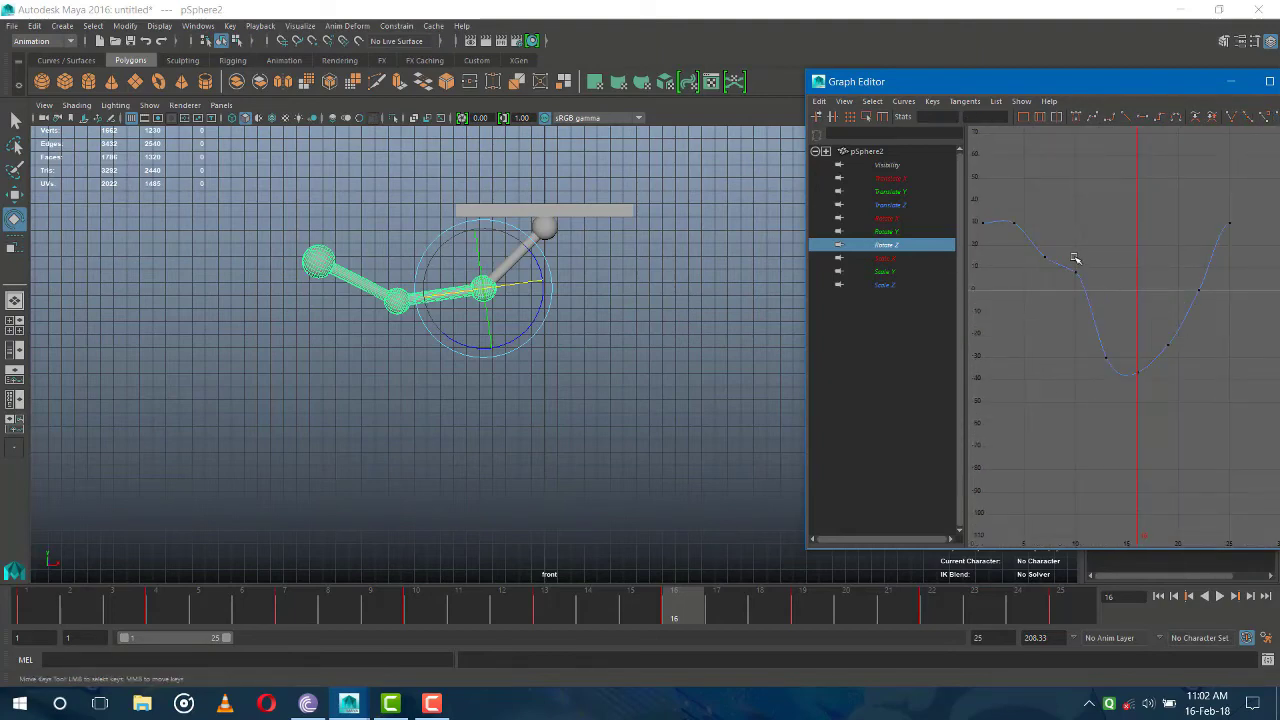
{"action": "left_click", "coordinate": [1075, 270]}
{"action": "mouse_move", "coordinate": [1075, 271]}
{"action": "middle_mouse_down", "text": "shift"}
{"action": "mouse_move", "coordinate": [1070, 304]}
{"action": "mouse_move", "coordinate": [1095, 322]}
{"action": "middle_mouse_up", "text": "shift"}
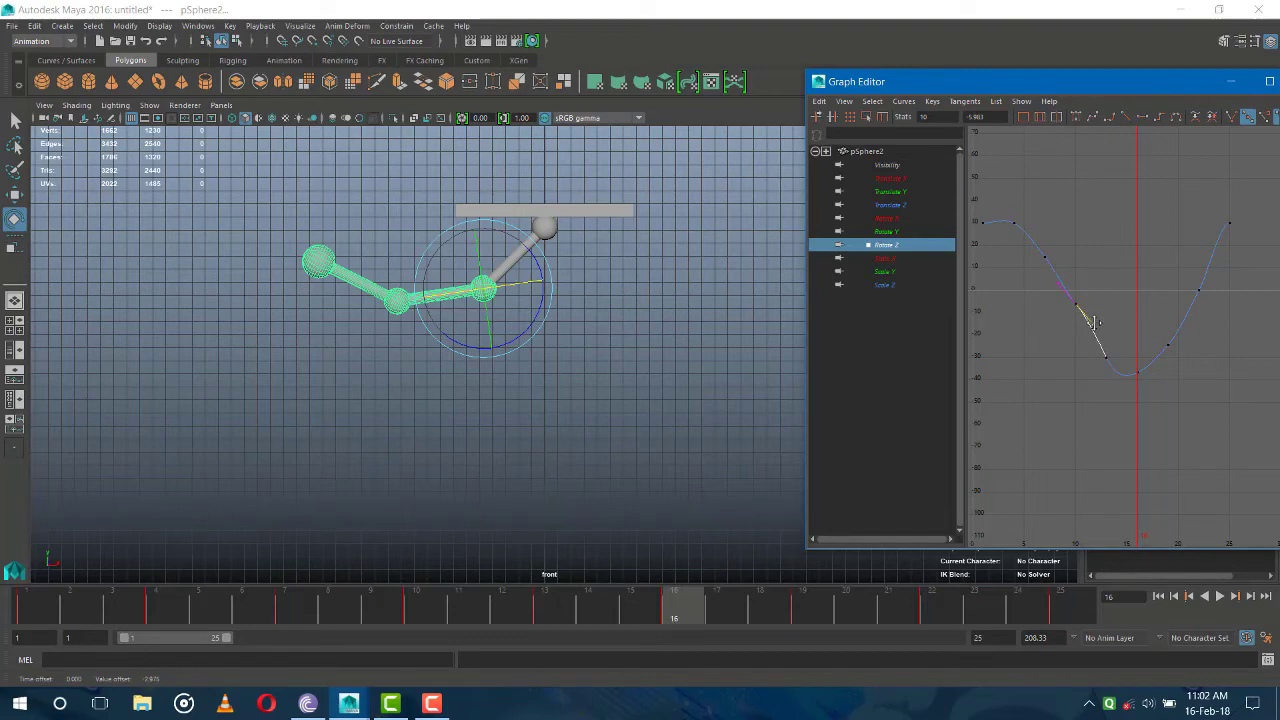
{"action": "left_click", "coordinate": [1092, 372]}
{"action": "left_click_drag", "start_coordinate": [1115, 350], "coordinate": [1094, 363]}
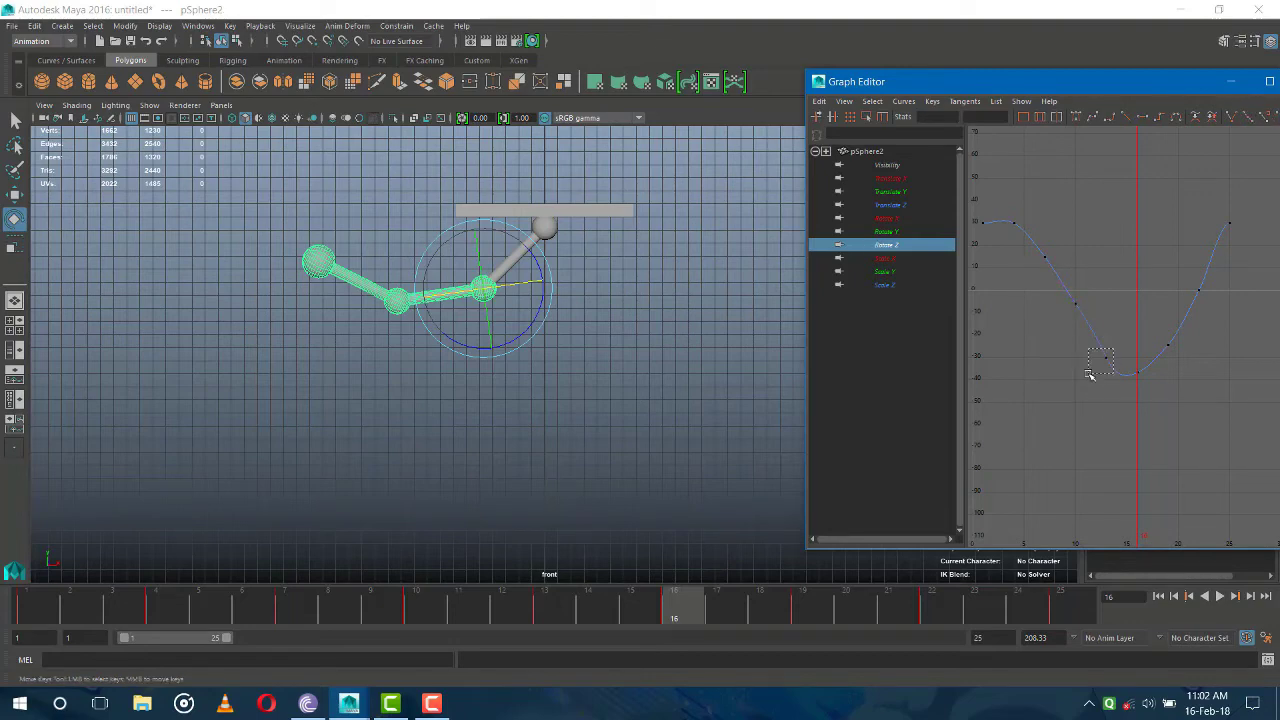
{"action": "left_click", "coordinate": [1070, 302]}
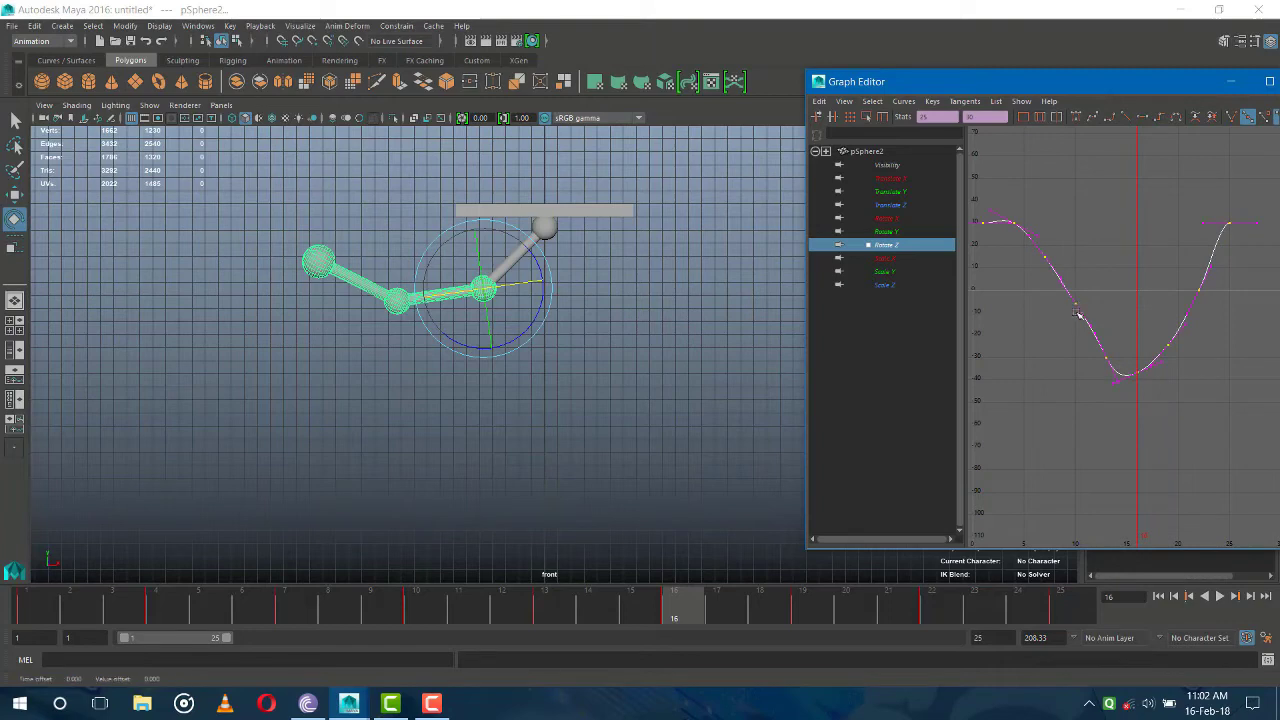
{"action": "middle_click_drag", "start_coordinate": [1091, 298], "coordinate": [1087, 297]}
Re-show the Rotate Z curve and nudge the key near frame 4 slightly higher
{"action": "left_click", "coordinate": [927, 370]}
{"action": "left_click", "coordinate": [885, 245]}
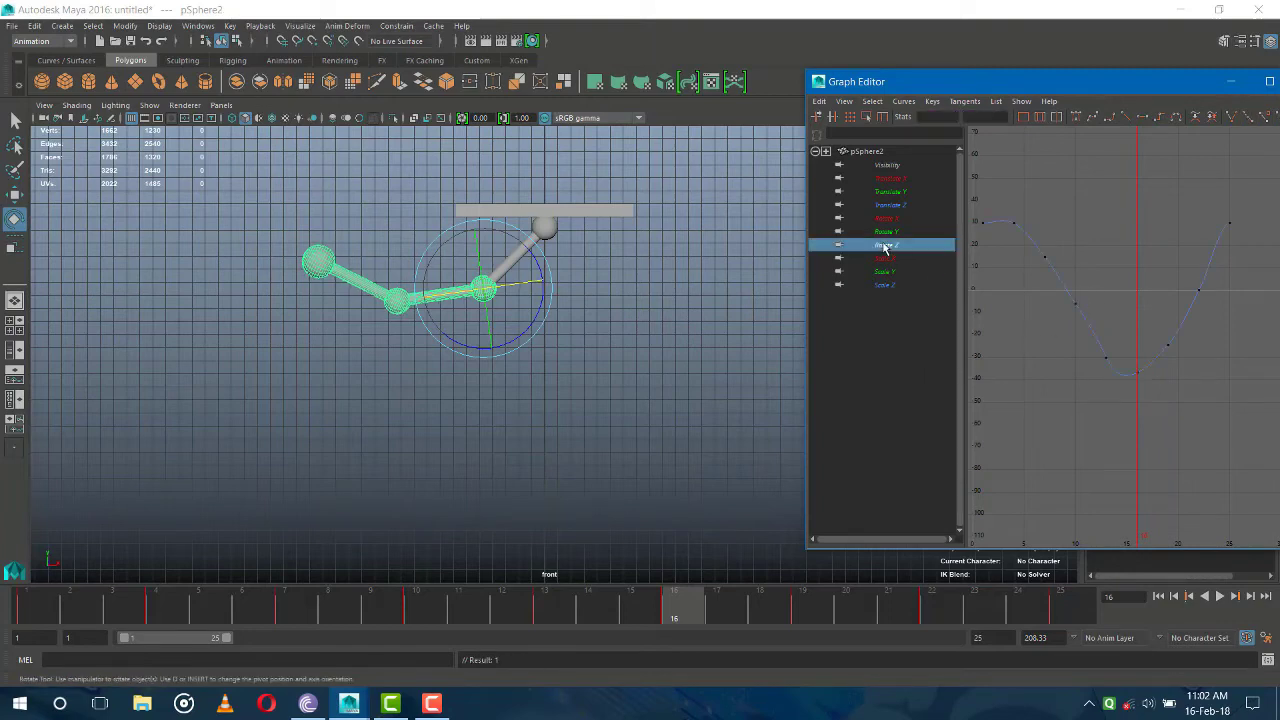
{"action": "left_click", "coordinate": [1075, 304]}
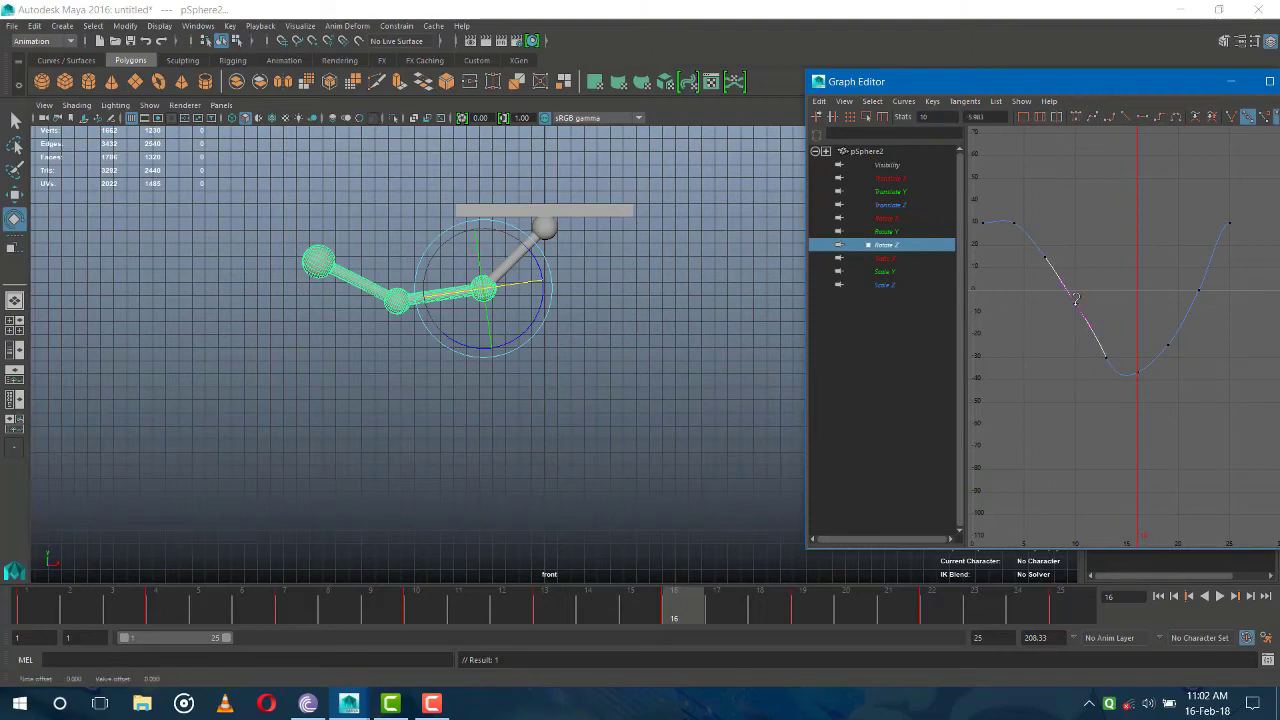
{"action": "left_click", "coordinate": [1079, 363]}
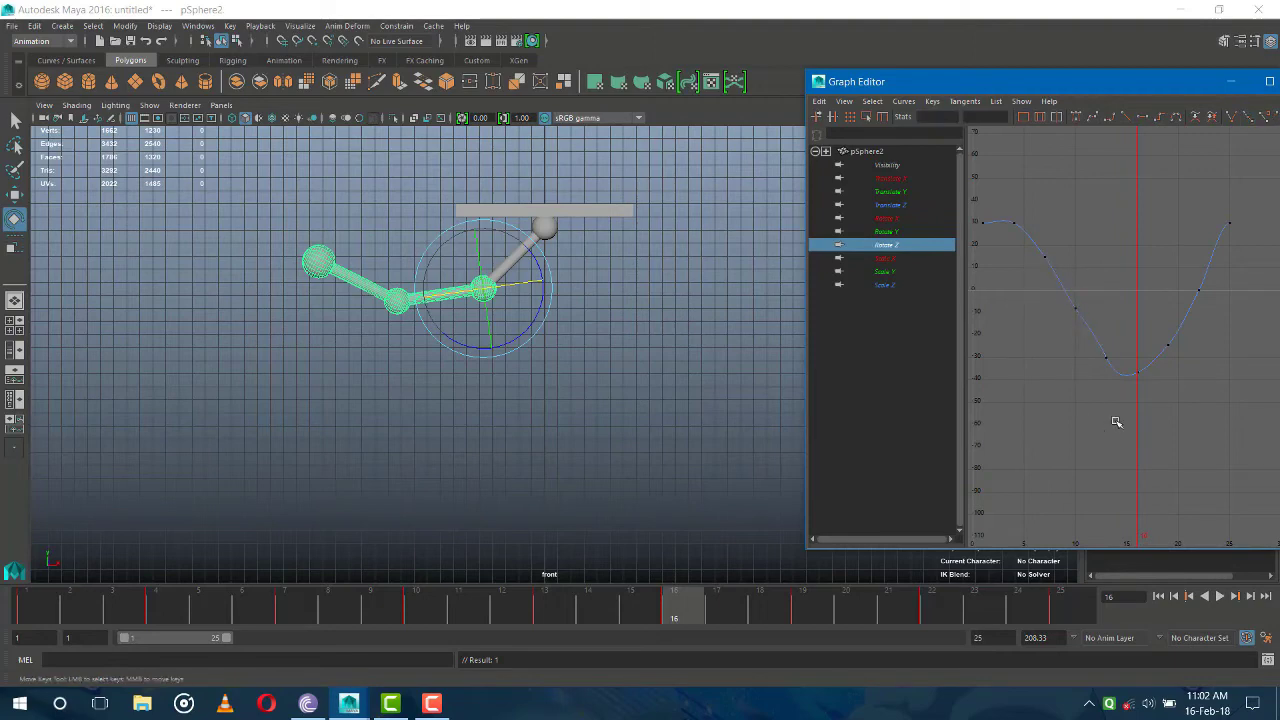
{"action": "mouse_move", "coordinate": [1109, 349]}
{"action": "left_mouse_down"}
{"action": "mouse_move", "coordinate": [1103, 370]}
{"action": "mouse_move", "coordinate": [1101, 337]}
{"action": "left_mouse_up"}
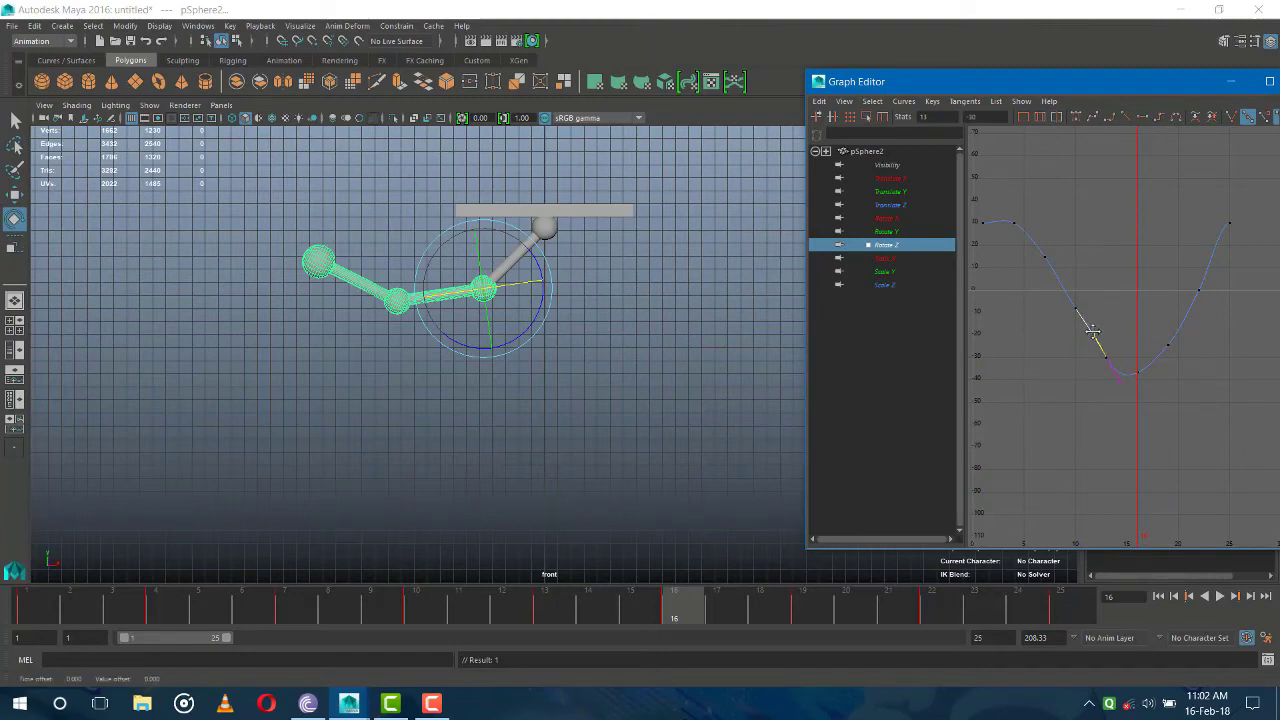
{"action": "left_click", "coordinate": [1136, 414]}
{"action": "left_click", "coordinate": [1013, 224]}
{"action": "middle_click_drag", "start_coordinate": [1013, 222], "coordinate": [1012, 215]}
{"action": "left_click", "coordinate": [1070, 220]}
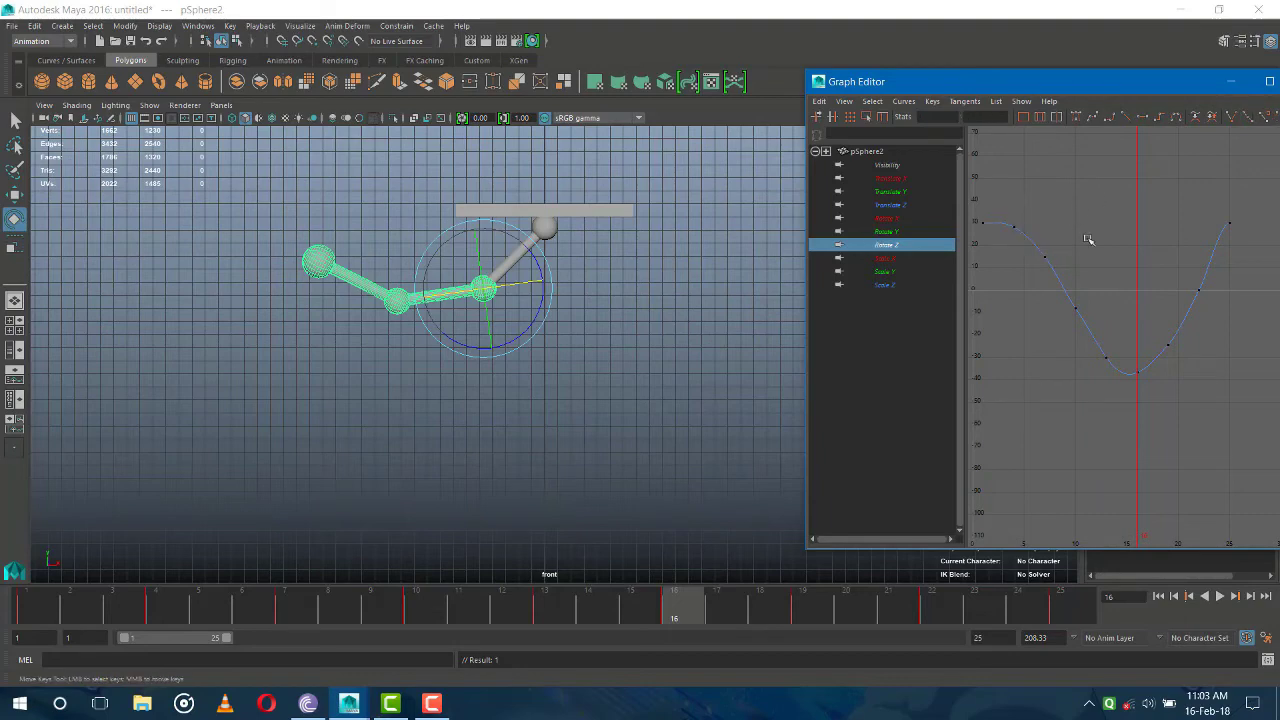
Preview the swing, give the frame-1 and frame-25 keys linear tangents, then select pSphere1
{"action": "left_click", "coordinate": [687, 600]}
{"action": "key", "text": "alt+v"}
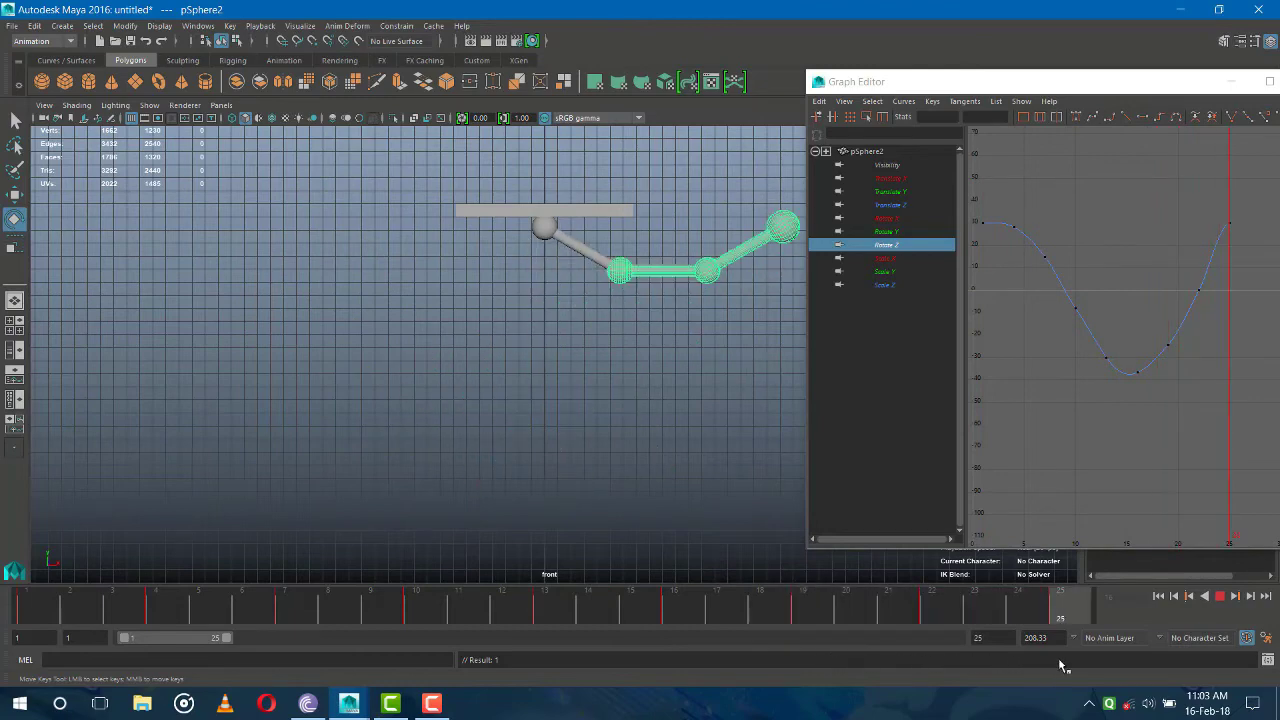
{"action": "left_click_drag", "start_coordinate": [1216, 203], "coordinate": [1246, 237]}
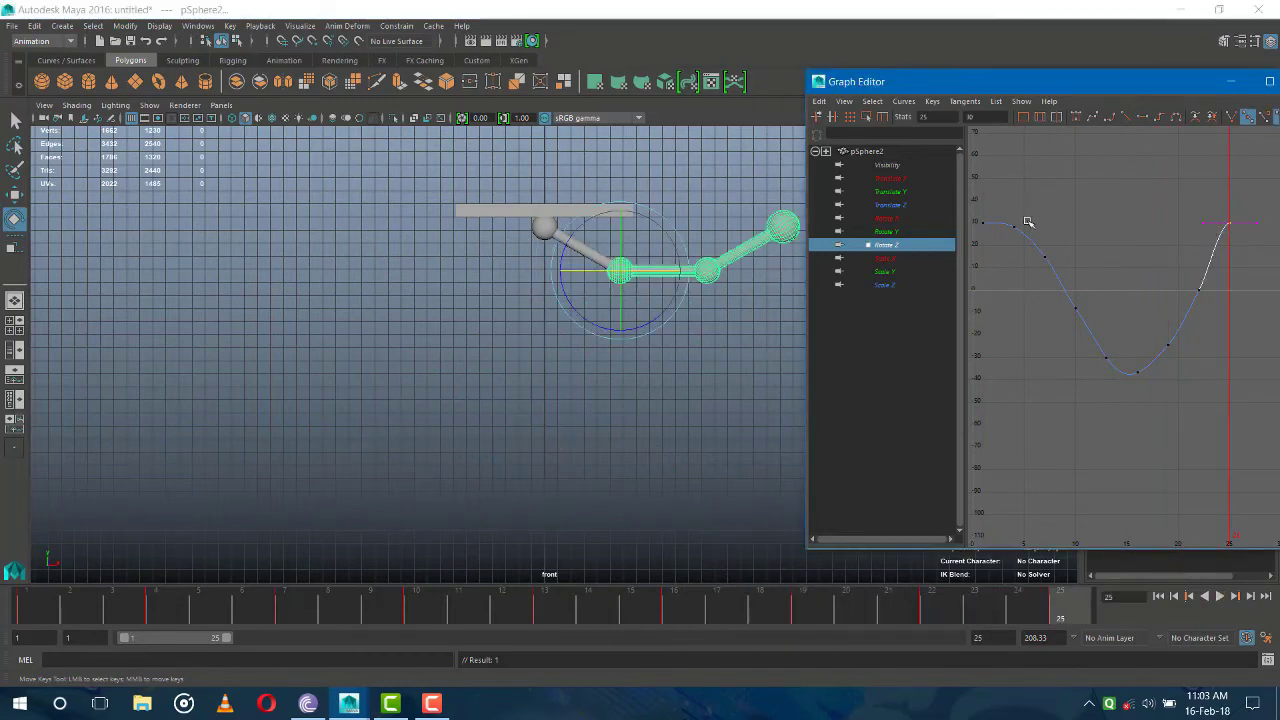
{"action": "left_click", "coordinate": [983, 222], "text": "shift"}
{"action": "left_click", "coordinate": [1123, 117]}
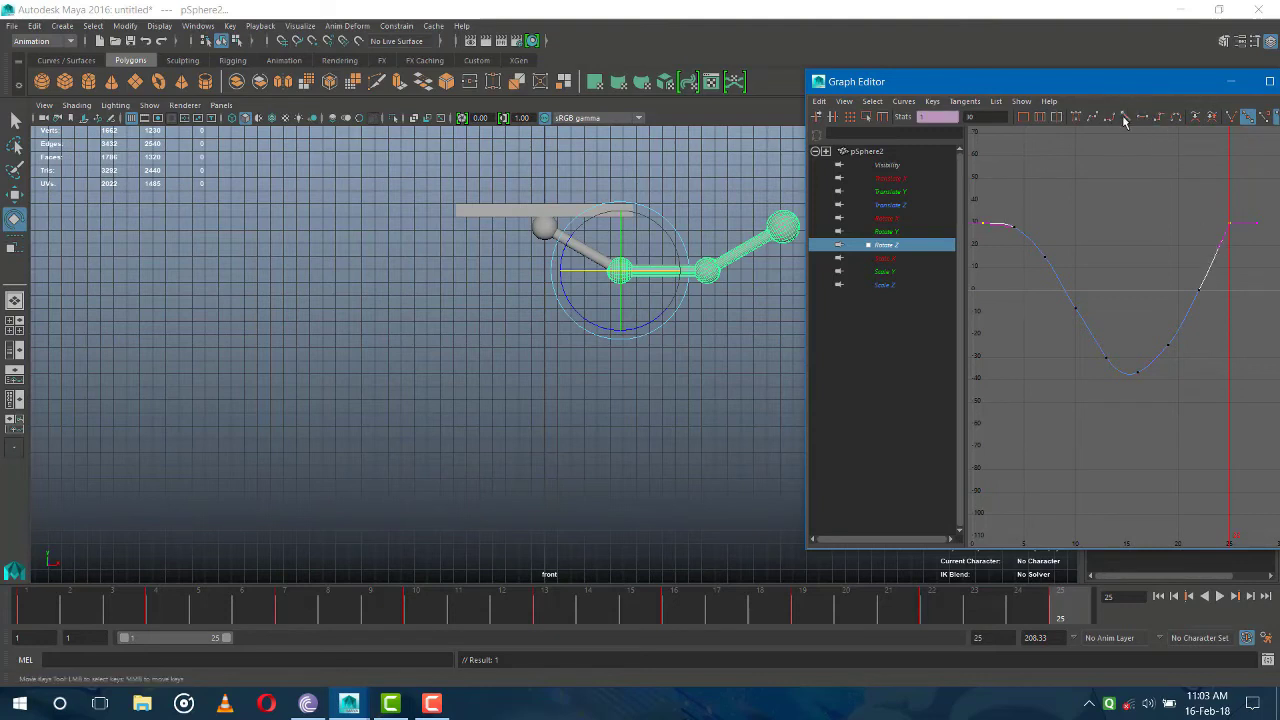
{"action": "left_click", "coordinate": [1136, 216]}
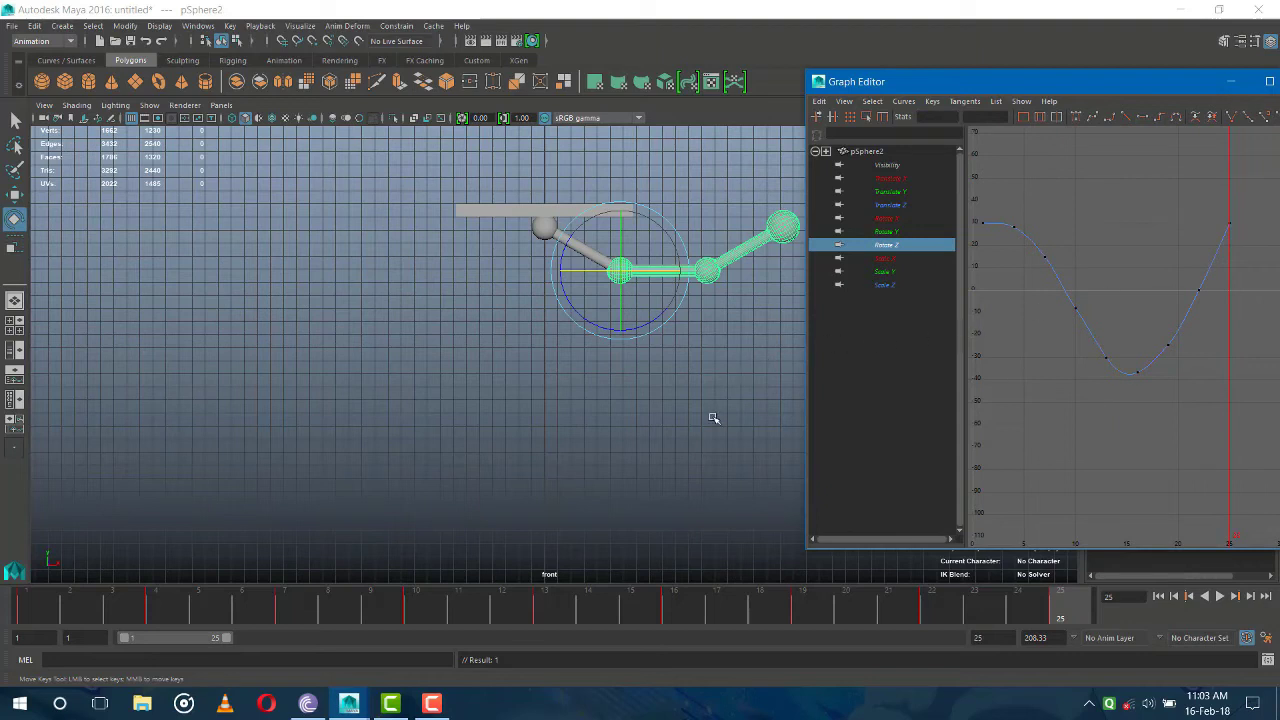
{"action": "left_click", "coordinate": [543, 228]}
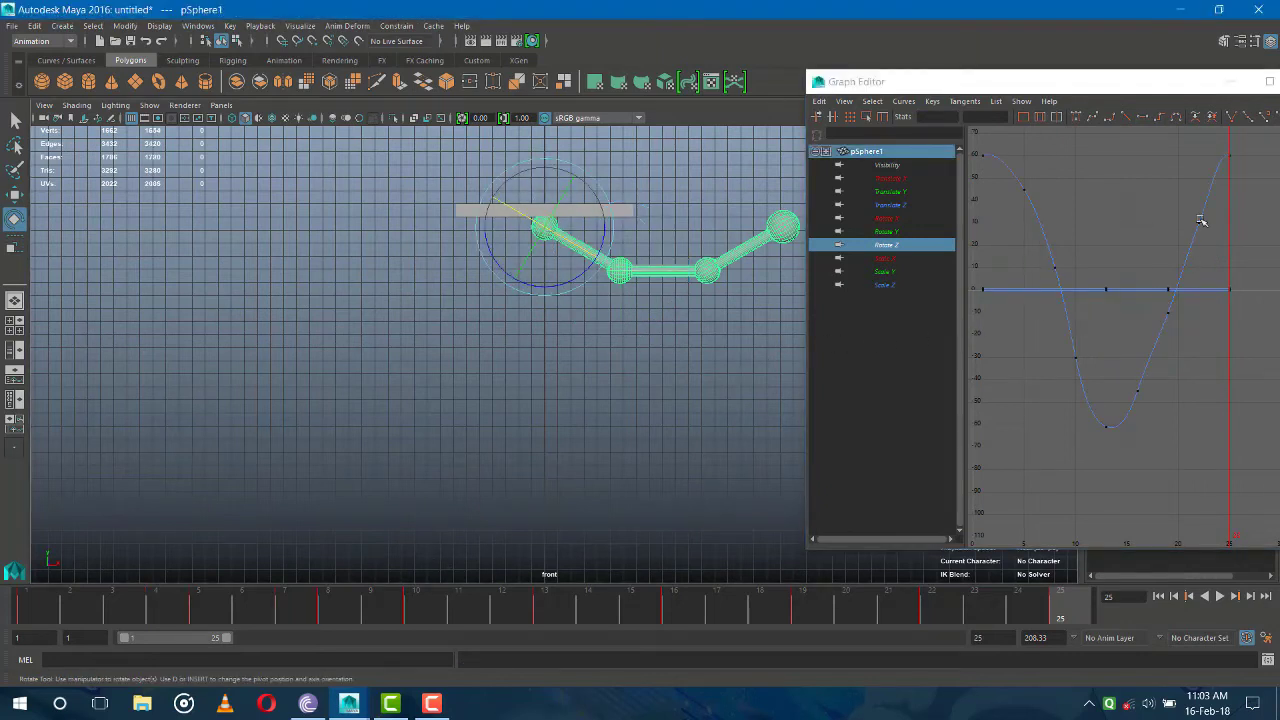
Give pSphere1's first and frame-25 Rotate Z keys linear tangents
{"action": "left_click", "coordinate": [1226, 152]}
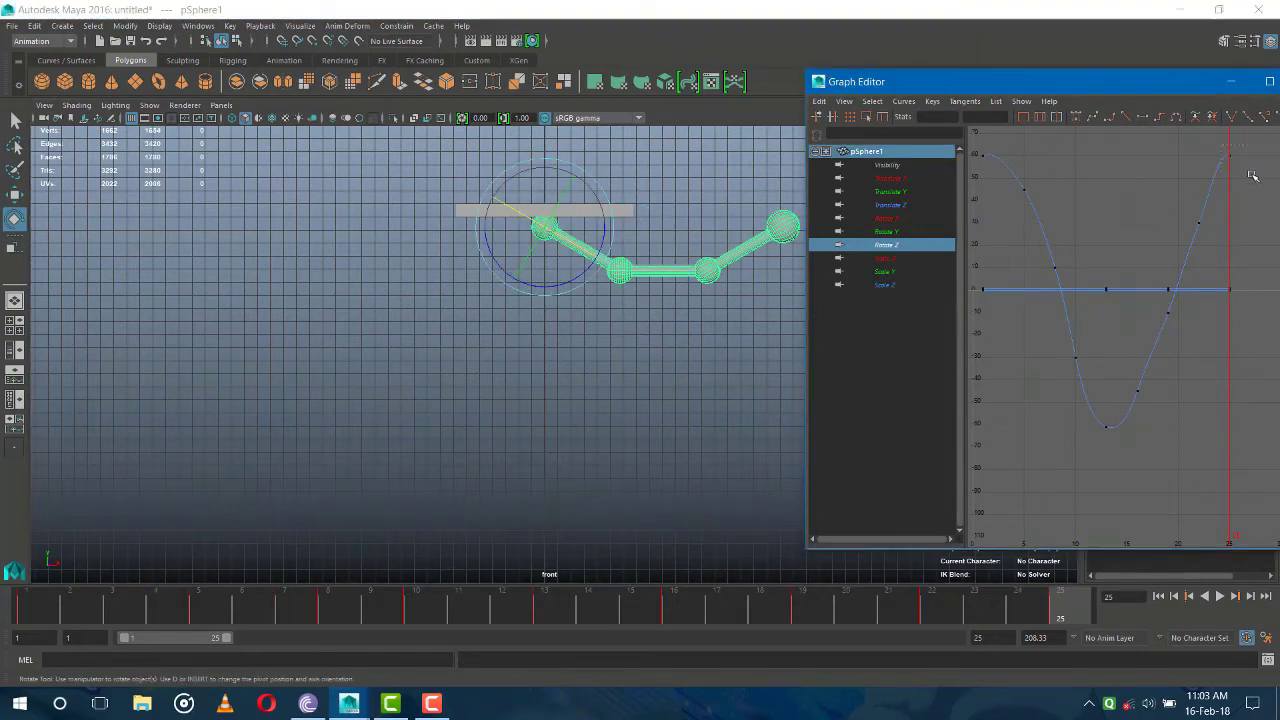
{"action": "left_click", "coordinate": [984, 157], "text": "shift"}
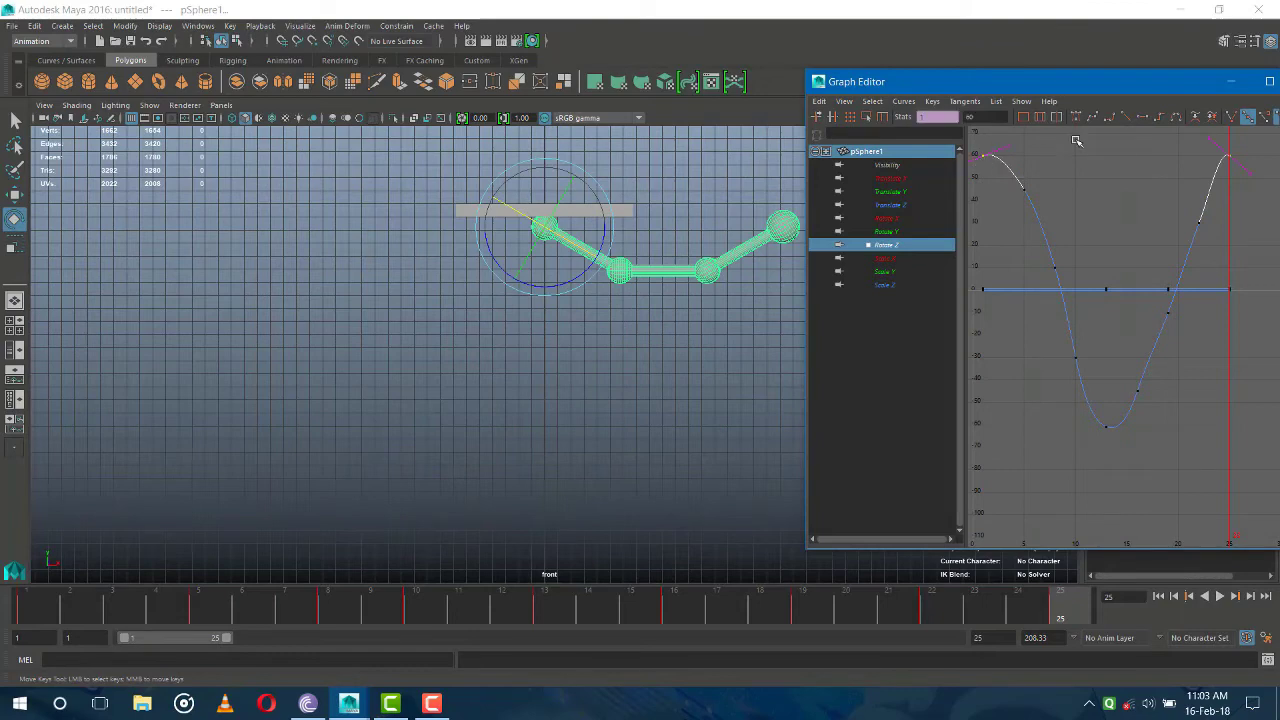
{"action": "left_click", "coordinate": [1124, 117]}
{"action": "left_click", "coordinate": [1133, 180]}
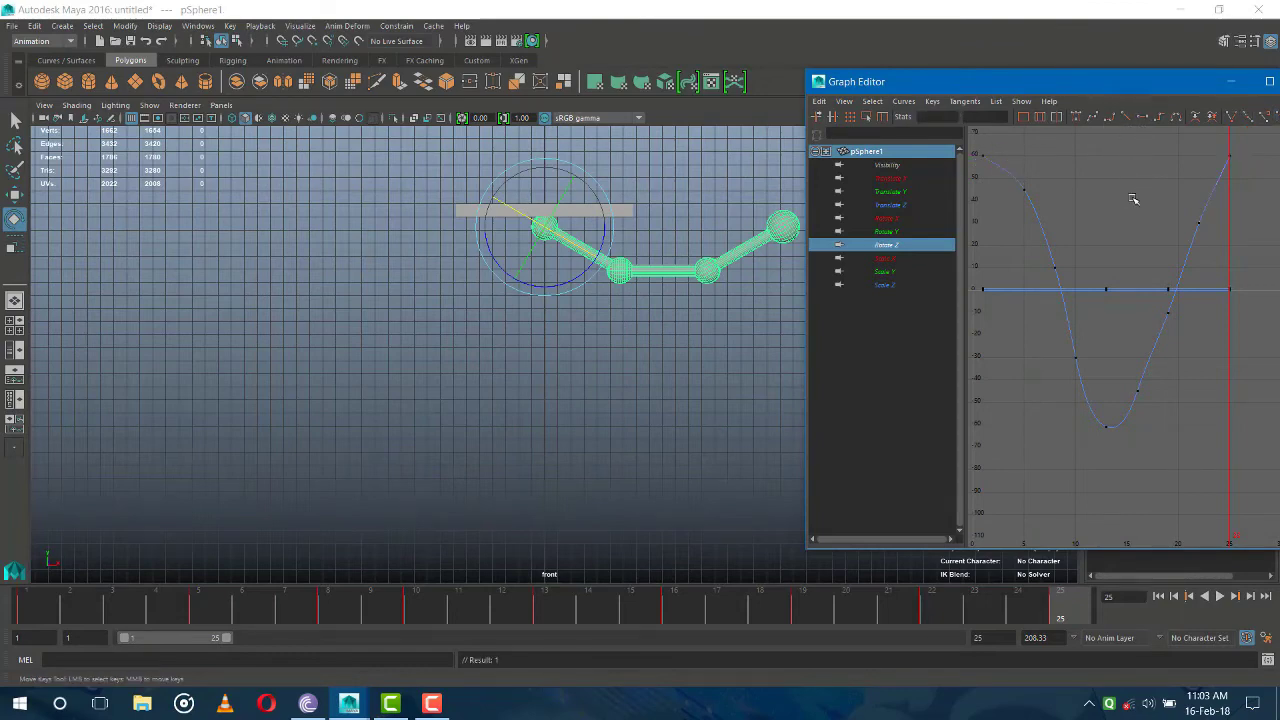
Try lowering the first Rotate Z key, undo it, and play the swing
{"action": "left_click", "coordinate": [984, 157]}
{"action": "middle_click", "coordinate": [984, 157]}
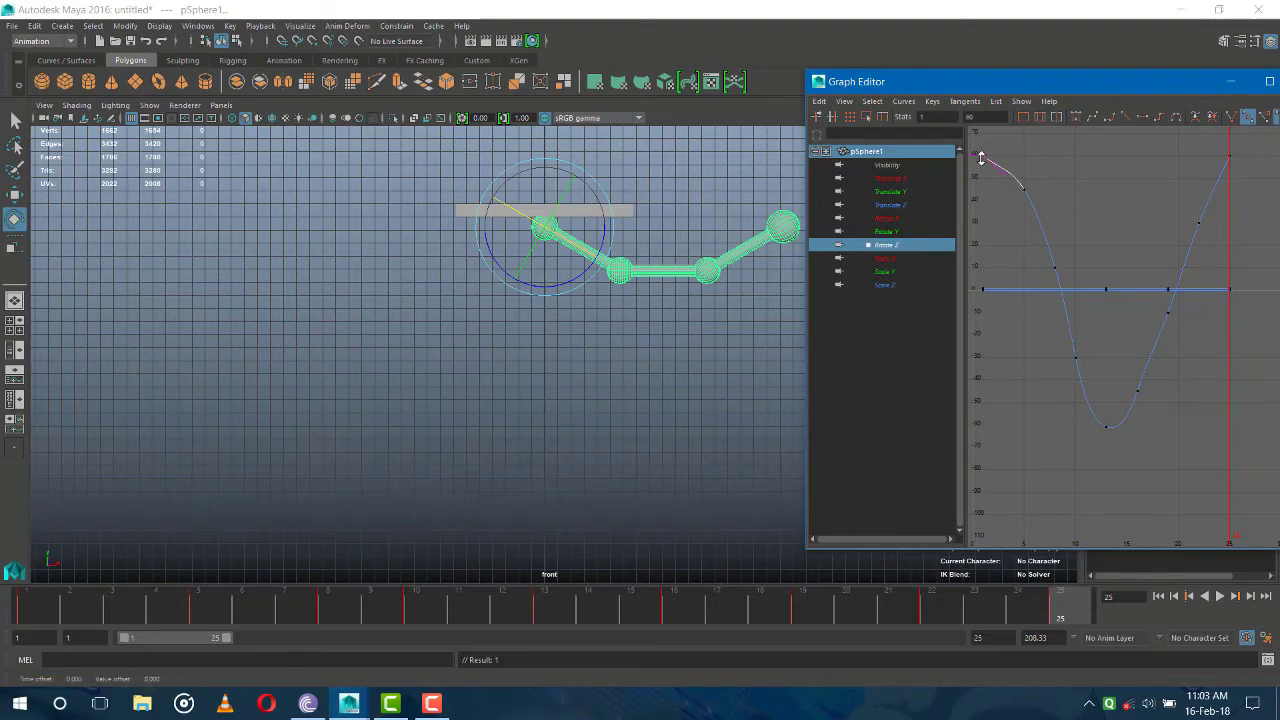
{"action": "middle_click_drag", "start_coordinate": [981, 157], "coordinate": [983, 159]}
{"action": "key", "text": "ctrl+z"}
{"action": "left_click", "coordinate": [1085, 180]}
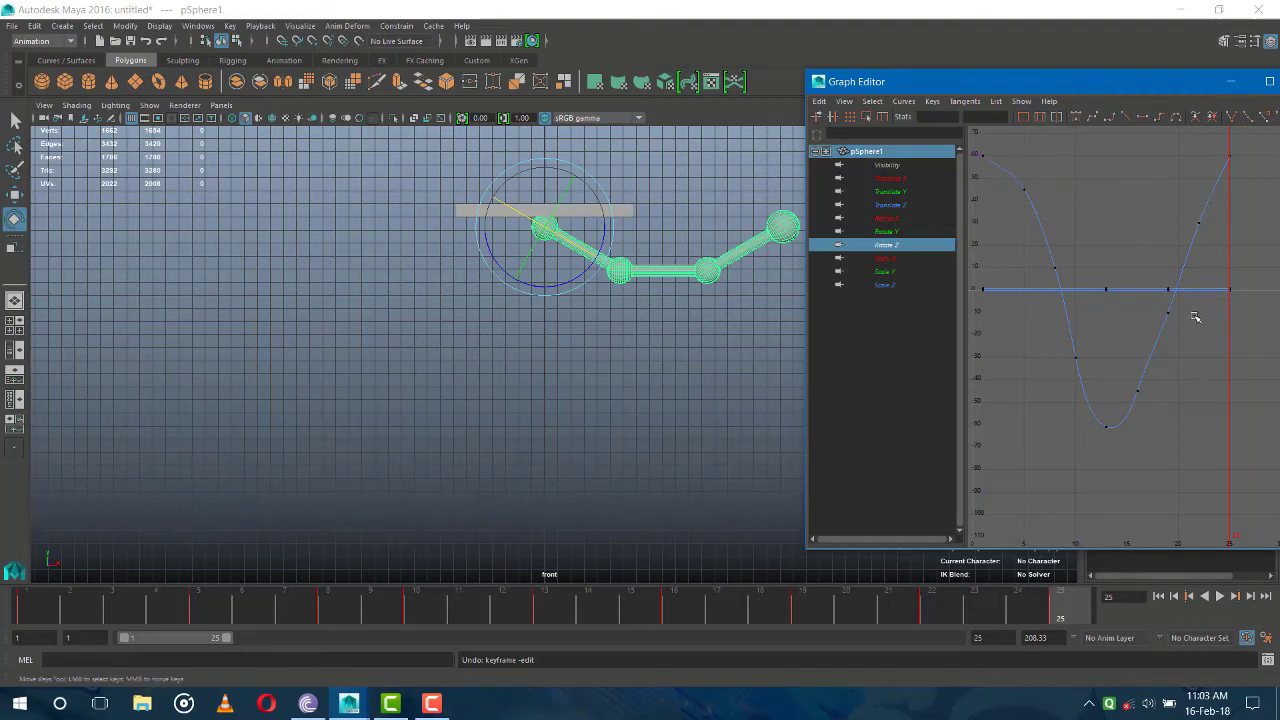
{"action": "left_click", "coordinate": [72, 615]}
{"action": "key", "text": "alt+v"}
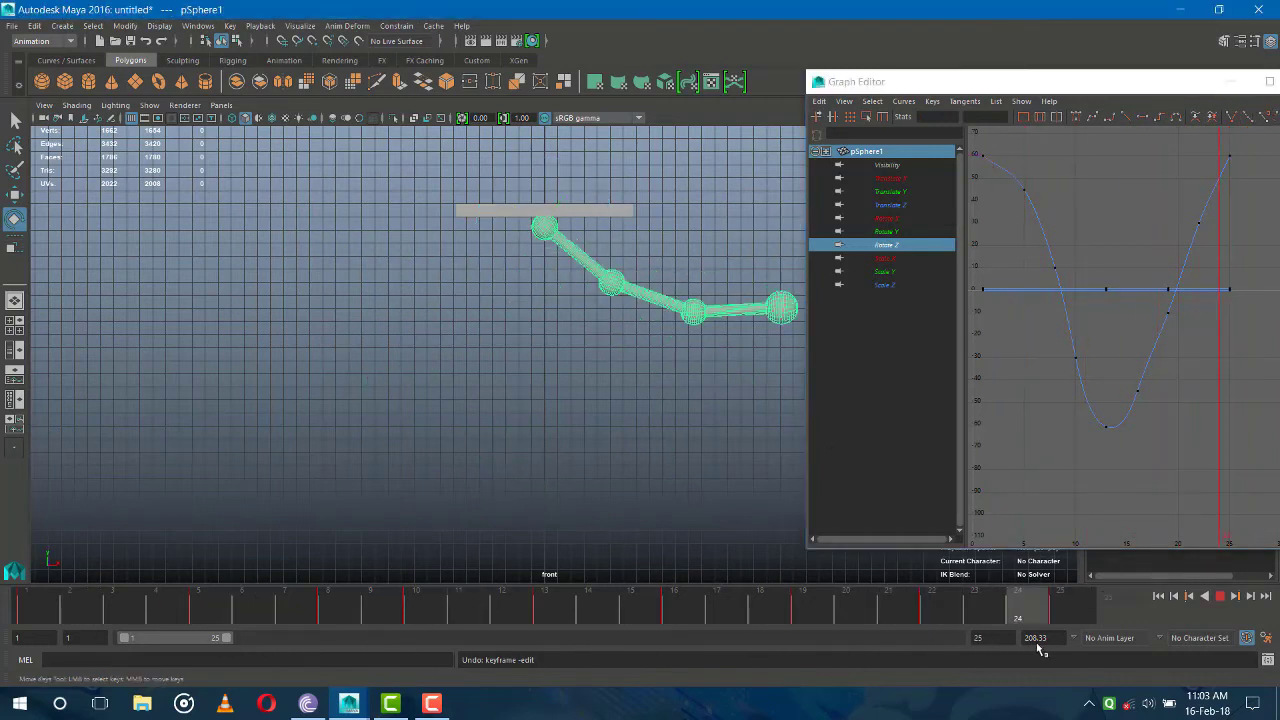
Scrub the time slider to frame 13 and select pSphere3 to show its curves
{"action": "mouse_move", "coordinate": [80, 616]}
{"action": "left_mouse_down"}
{"action": "mouse_move", "coordinate": [6, 612]}
{"action": "mouse_move", "coordinate": [1090, 630]}
{"action": "mouse_move", "coordinate": [642, 638]}
{"action": "mouse_move", "coordinate": [557, 614]}
{"action": "left_mouse_up"}
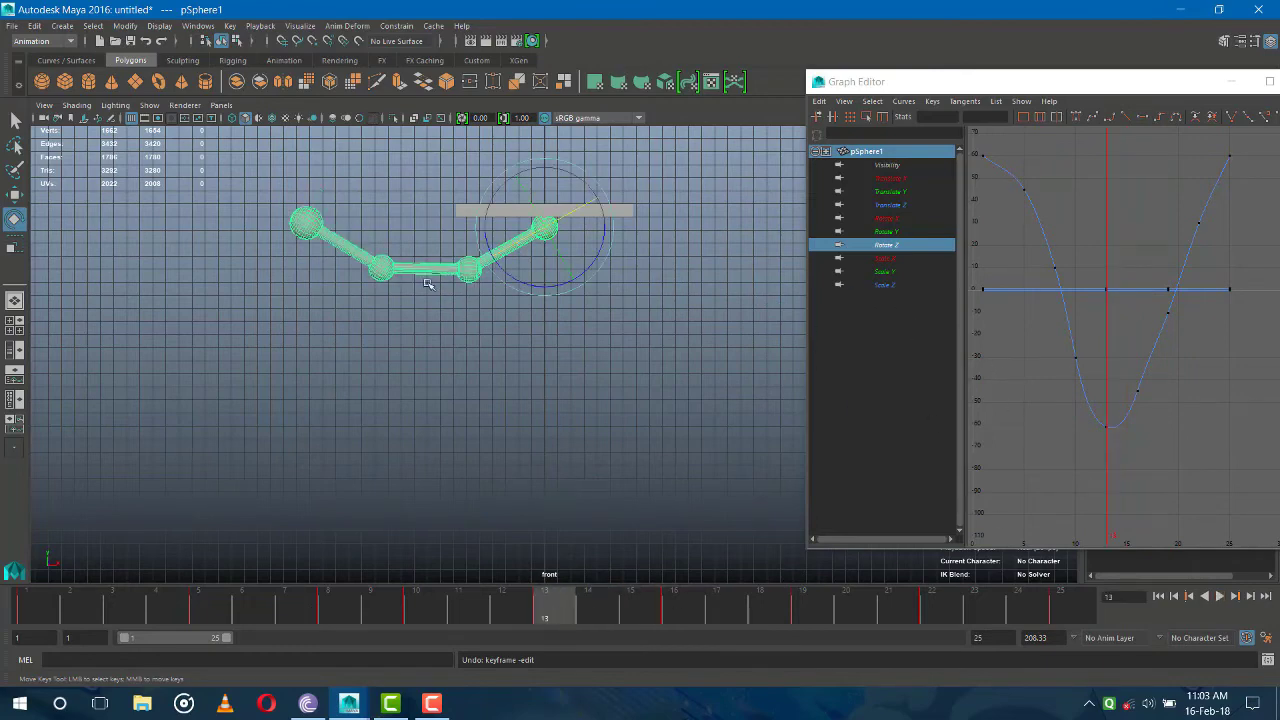
{"action": "left_click", "coordinate": [393, 283]}
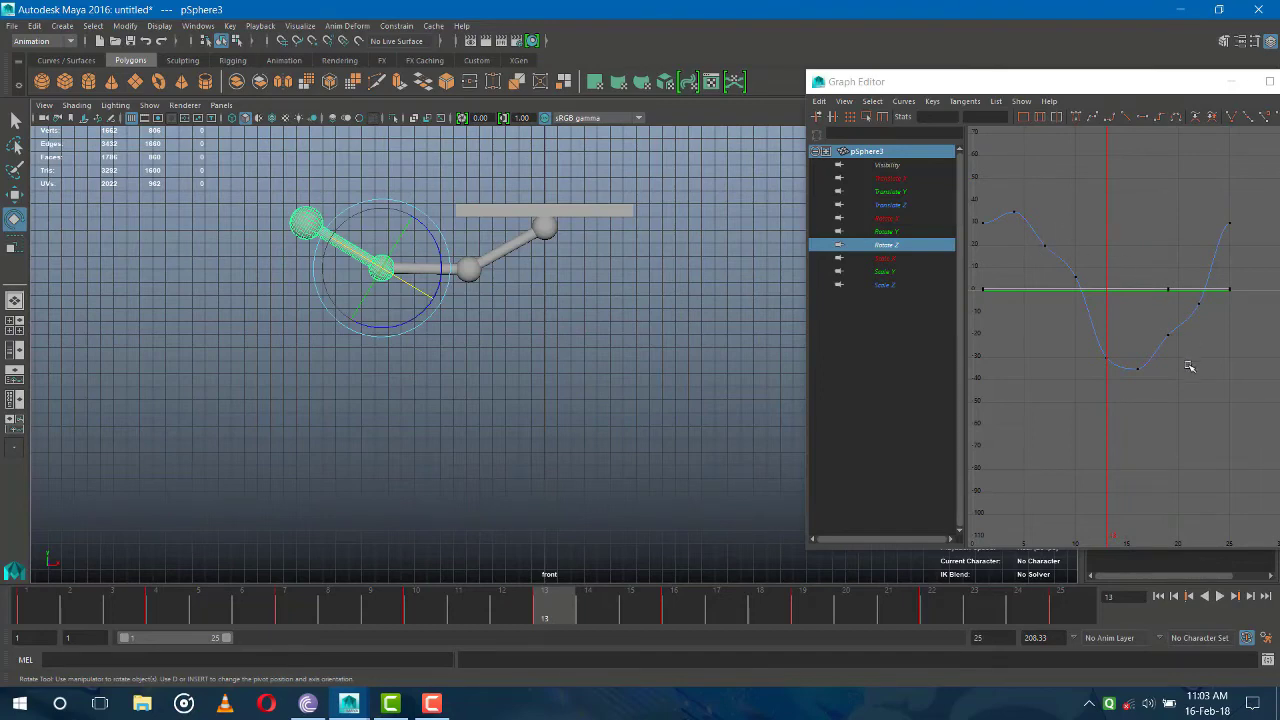
Lower pSphere3's frame-19 key to about -26.8 and raise the frame-7 key to about 23
{"action": "left_click_drag", "start_coordinate": [1164, 323], "coordinate": [1176, 346]}
{"action": "middle_click_drag", "start_coordinate": [1172, 341], "coordinate": [1169, 355]}
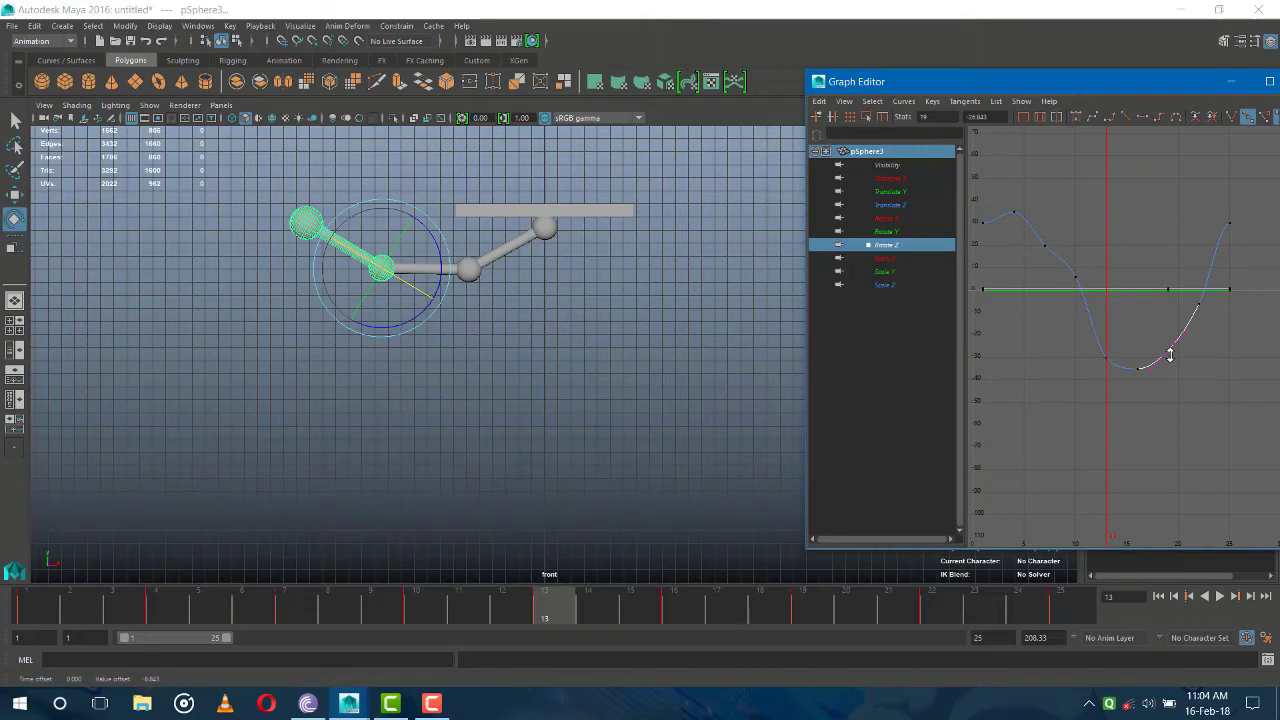
{"action": "left_click", "coordinate": [1216, 371]}
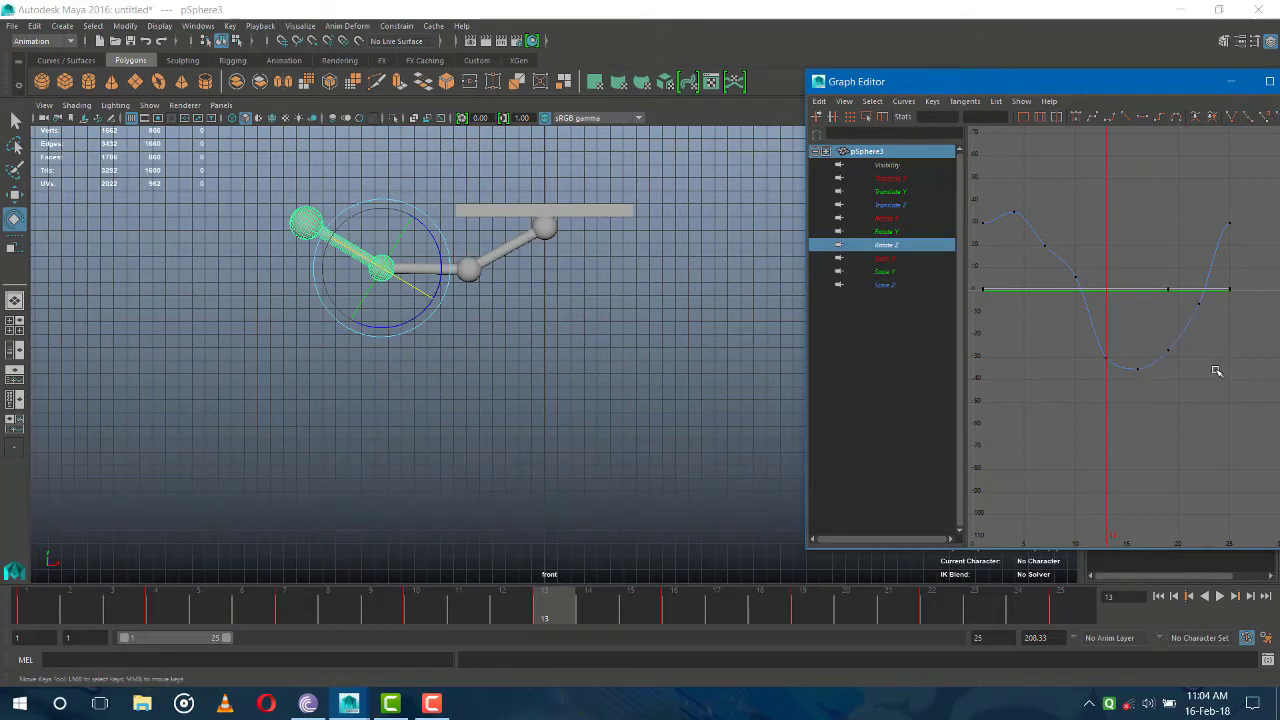
{"action": "left_click", "coordinate": [1045, 244]}
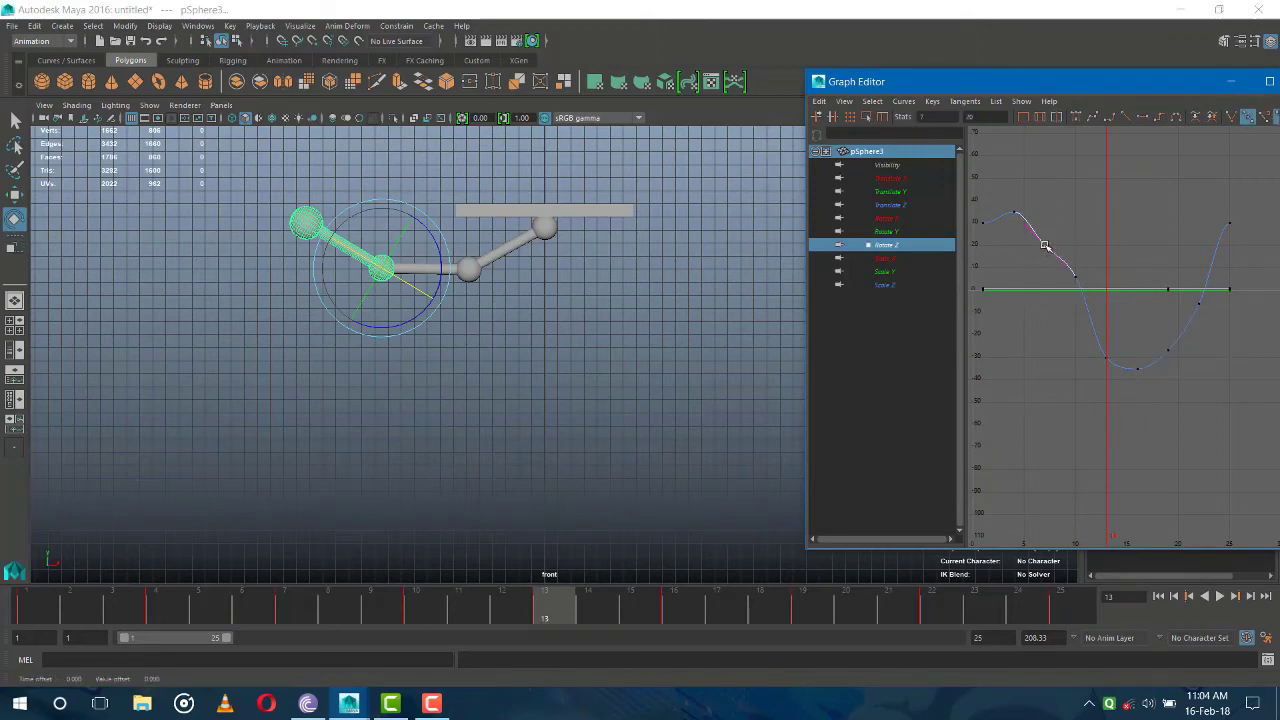
{"action": "middle_click_drag", "start_coordinate": [1045, 244], "coordinate": [1046, 229]}
{"action": "scroll", "coordinate": [1109, 240], "scroll_direction": "up", "scroll_amount": 3}
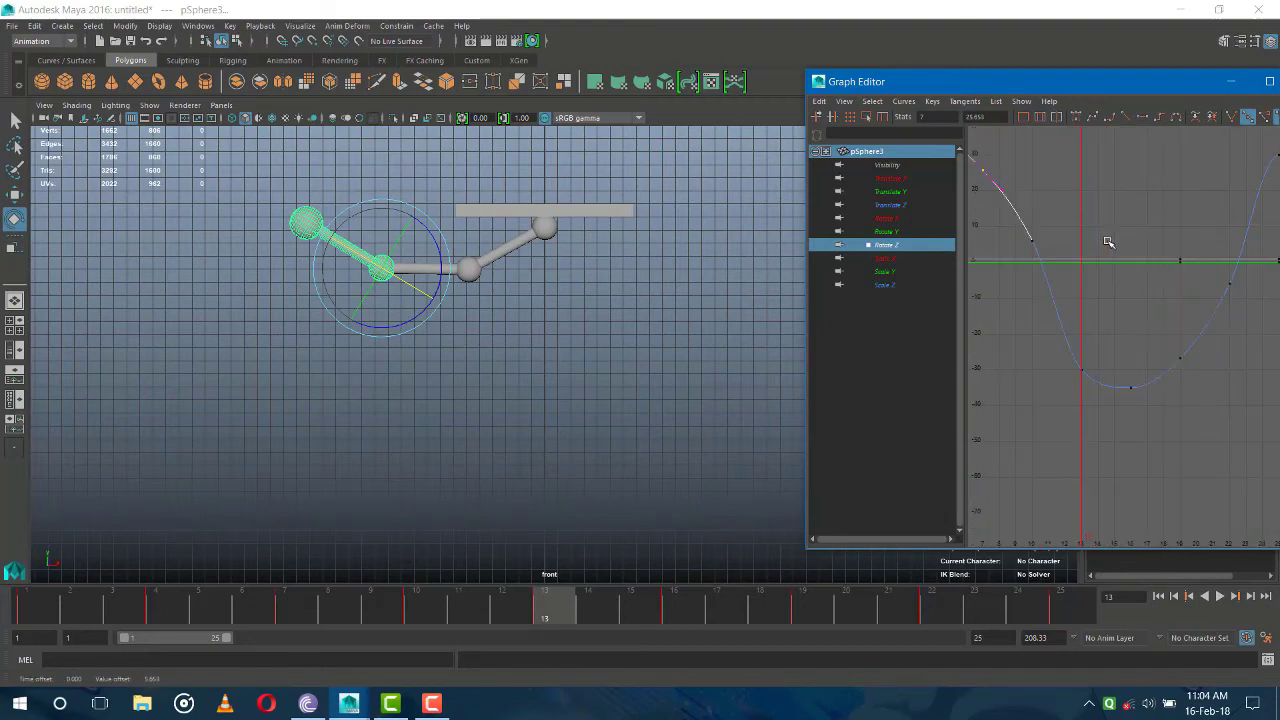
{"action": "middle_click_drag", "start_coordinate": [1131, 260], "coordinate": [1219, 329], "text": "alt"}
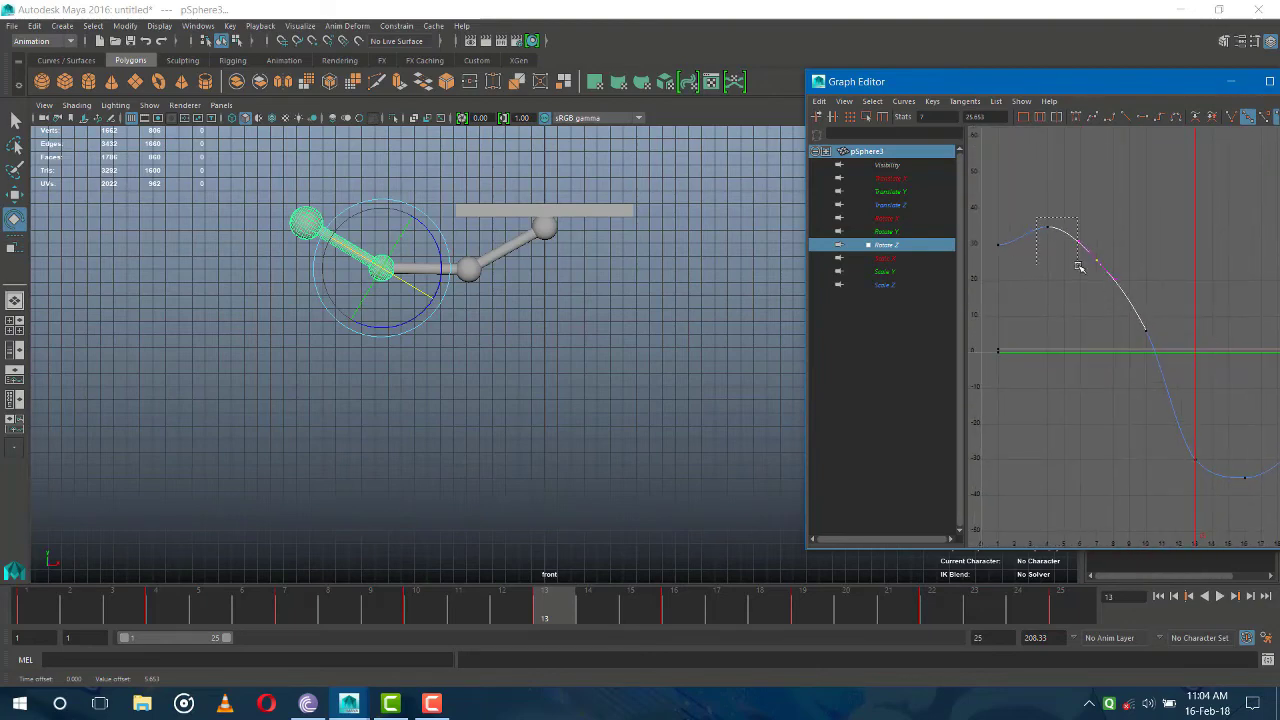
Raise the frame-4 key slightly and the frame-7 key to about 28.3
{"action": "left_click_drag", "start_coordinate": [1036, 216], "coordinate": [1084, 268]}
{"action": "middle_click_drag", "start_coordinate": [1050, 232], "coordinate": [1048, 212]}
{"action": "left_click", "coordinate": [1067, 263]}
{"action": "left_click_drag", "start_coordinate": [1106, 246], "coordinate": [1094, 275]}
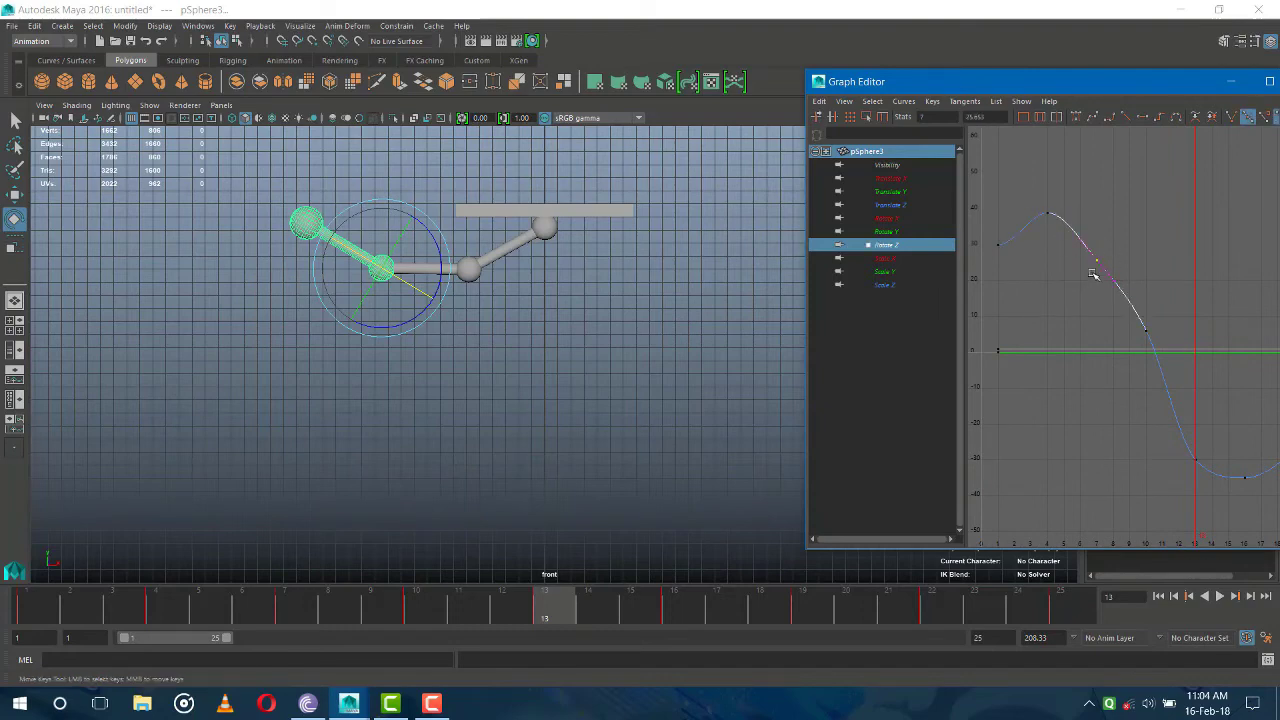
{"action": "middle_click_drag", "start_coordinate": [1098, 259], "coordinate": [1096, 245]}
{"action": "left_click", "coordinate": [1143, 257]}
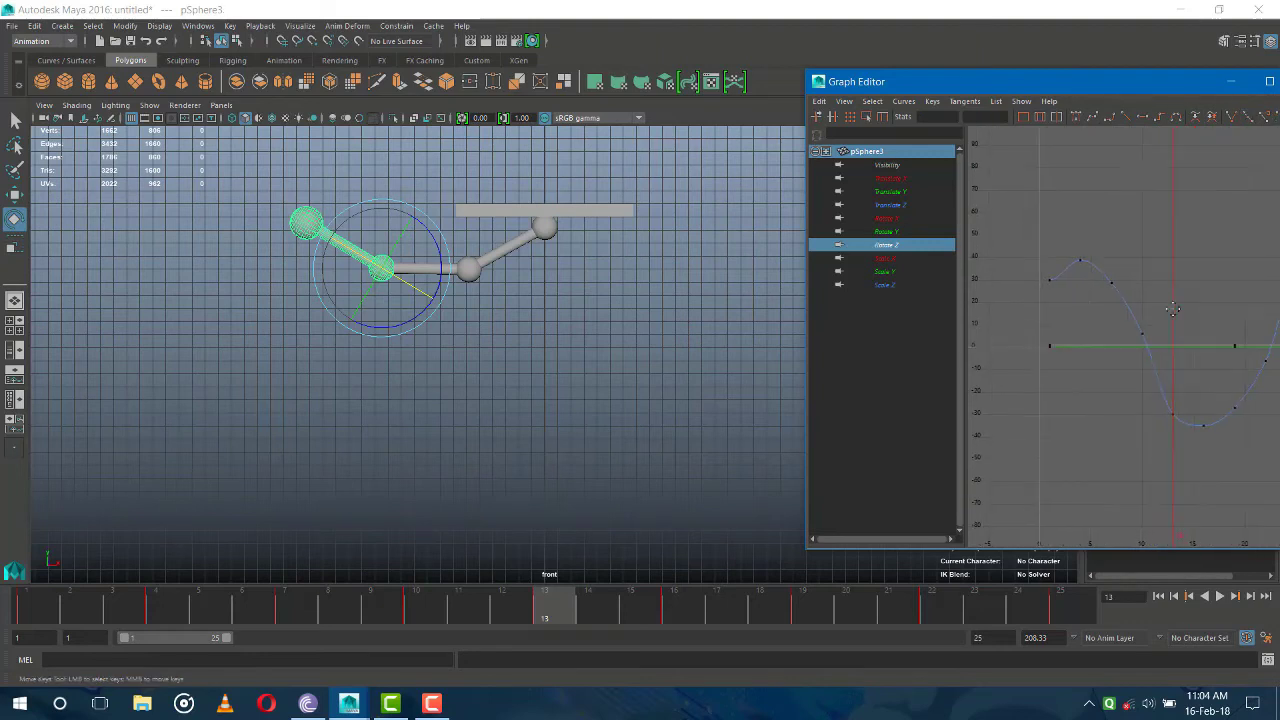
{"action": "right_click_drag", "start_coordinate": [1178, 310], "coordinate": [1100, 298], "text": "alt"}
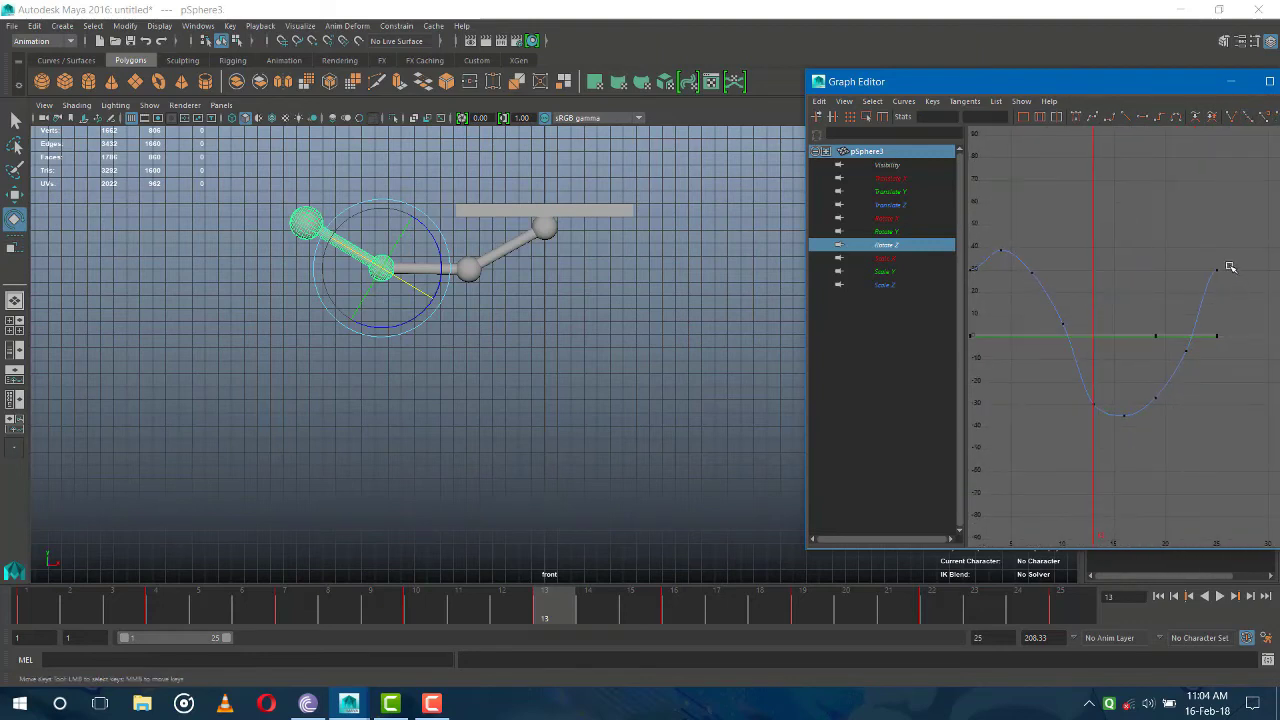
Give the curve's first and last keys linear tangents and move the graph window aside
{"action": "left_click_drag", "start_coordinate": [1212, 258], "coordinate": [1230, 278]}
{"action": "middle_click_drag", "start_coordinate": [1130, 251], "coordinate": [1180, 255], "text": "alt"}
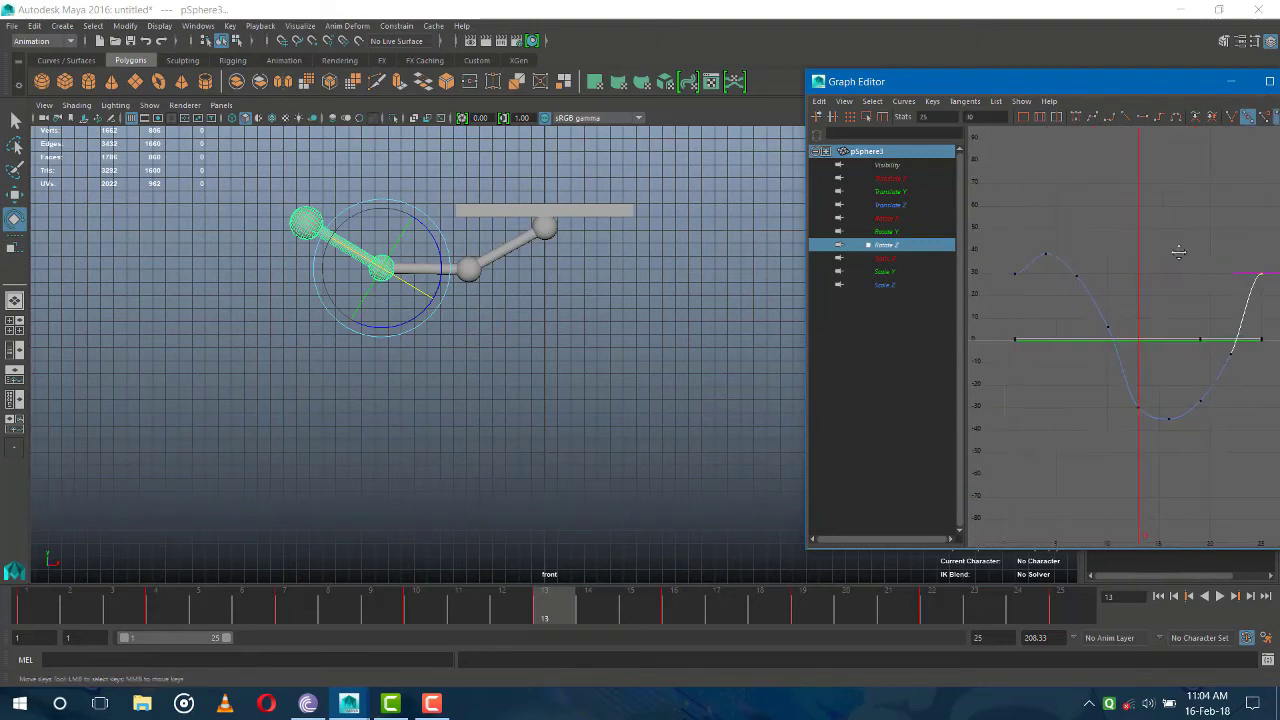
{"action": "left_click_drag", "start_coordinate": [1033, 264], "coordinate": [1013, 282]}
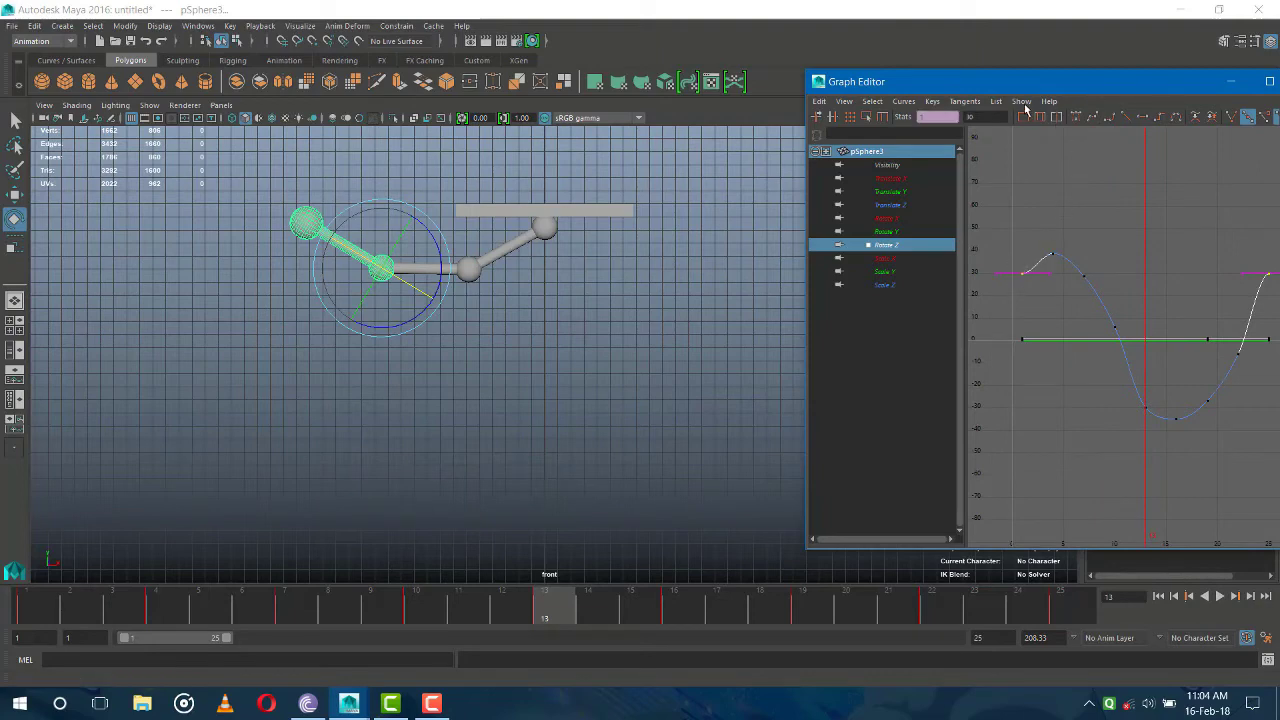
{"action": "left_click", "coordinate": [1130, 120]}
{"action": "left_click", "coordinate": [1222, 262]}
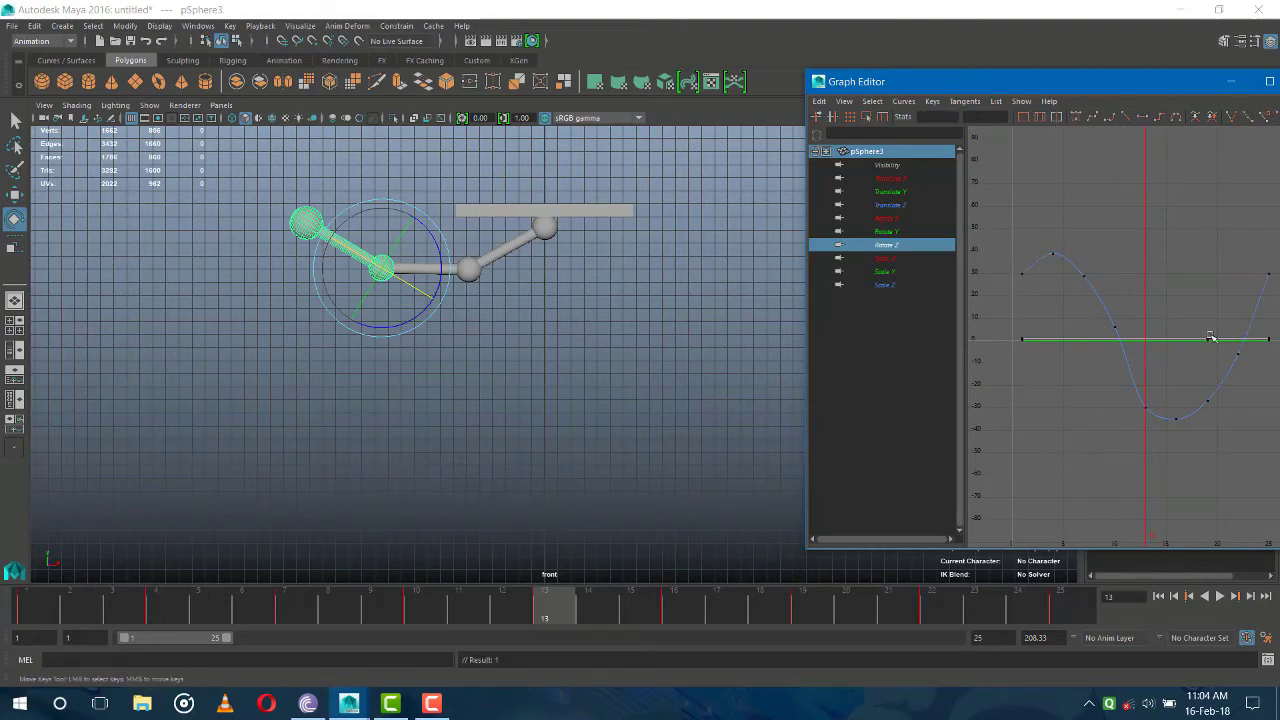
{"action": "middle_click_drag", "start_coordinate": [1200, 304], "coordinate": [1192, 306], "text": "alt"}
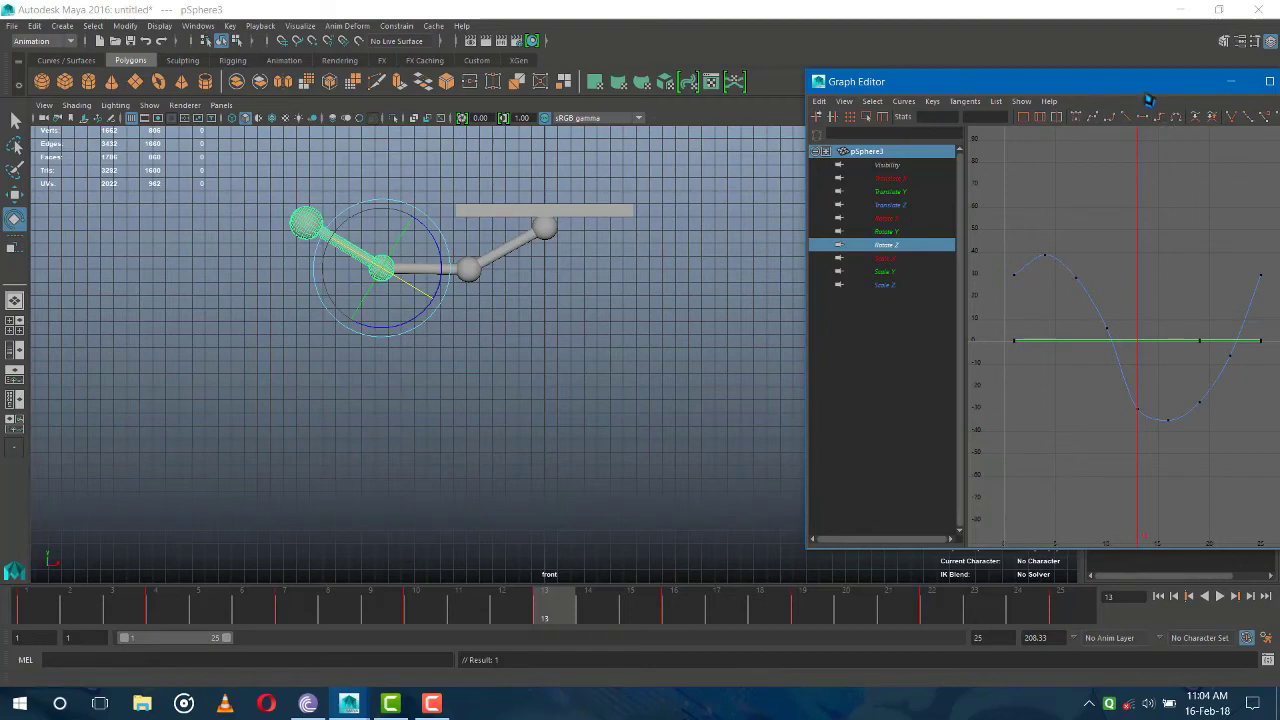
{"action": "left_click_drag", "start_coordinate": [1131, 89], "coordinate": [897, 96]}
Close the Graph Editor and play the pendulum animation in the front view
{"action": "left_click", "coordinate": [1090, 95]}
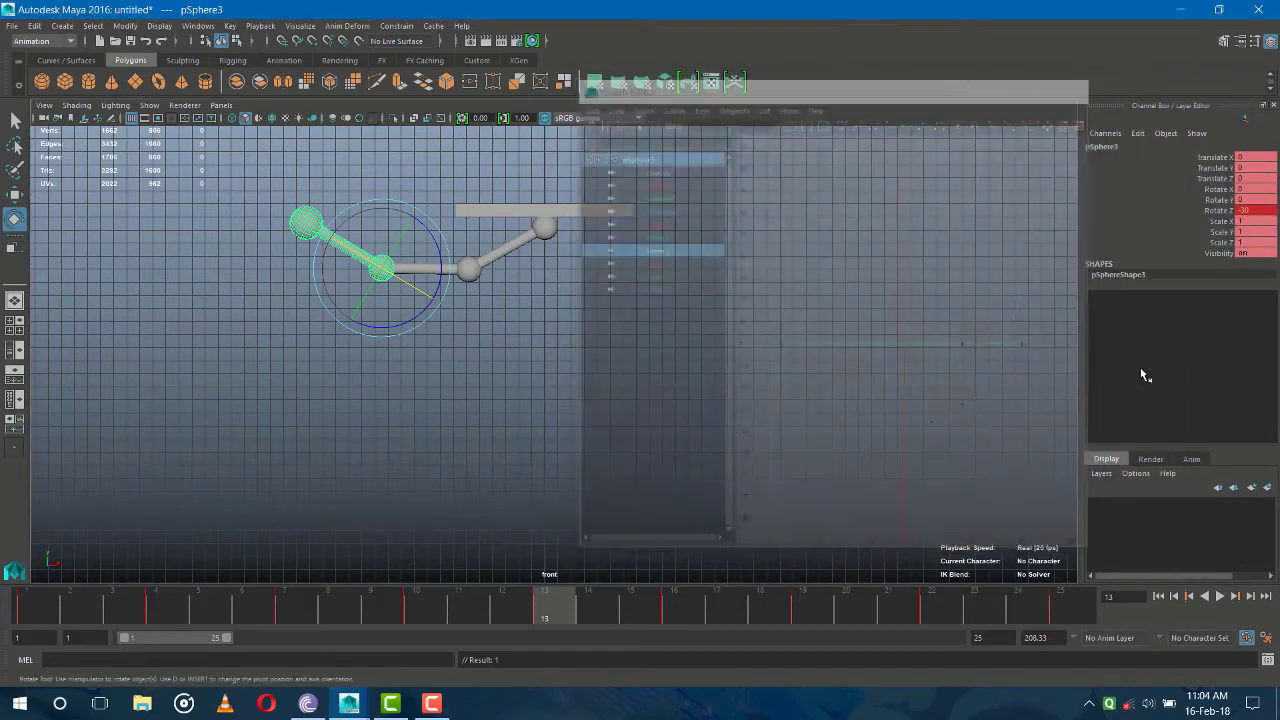
{"action": "left_click", "coordinate": [1221, 596]}
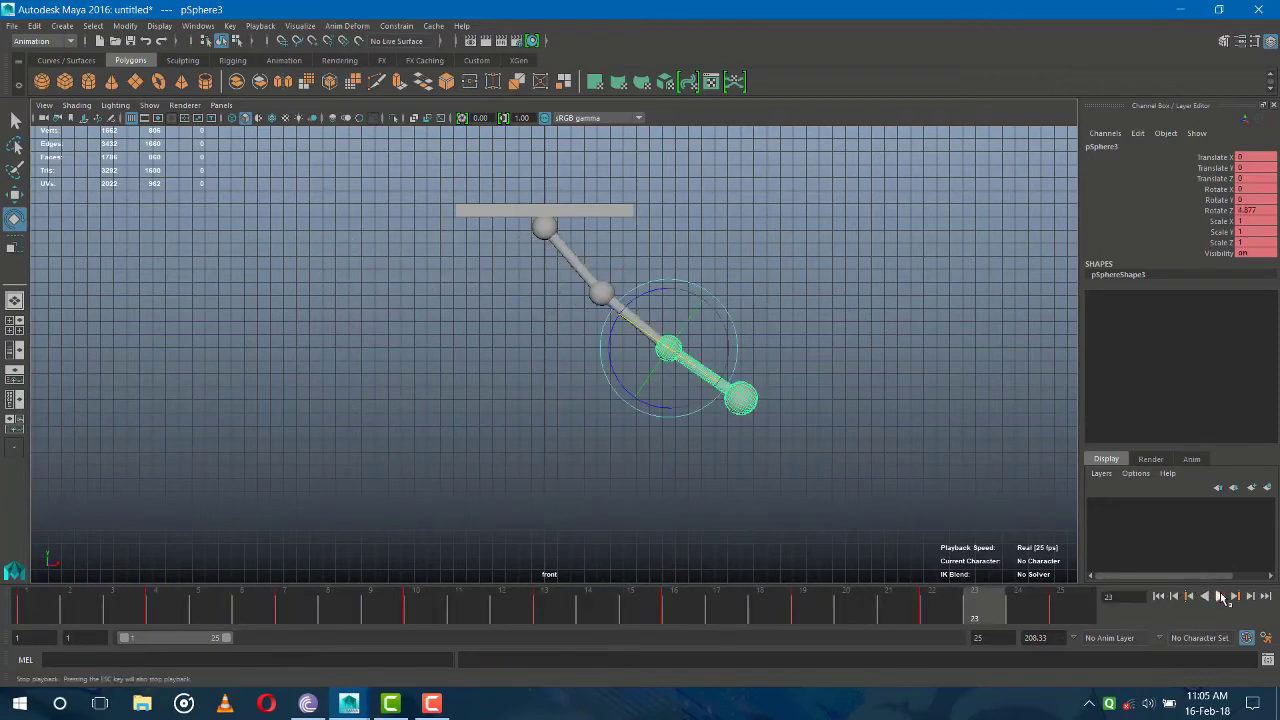
Stop playback at frame 23 and open the crossbar pCube1's Material Attributes
{"action": "left_click", "coordinate": [1216, 597]}
{"action": "left_click", "coordinate": [564, 214]}
{"action": "right_click", "coordinate": [564, 214]}
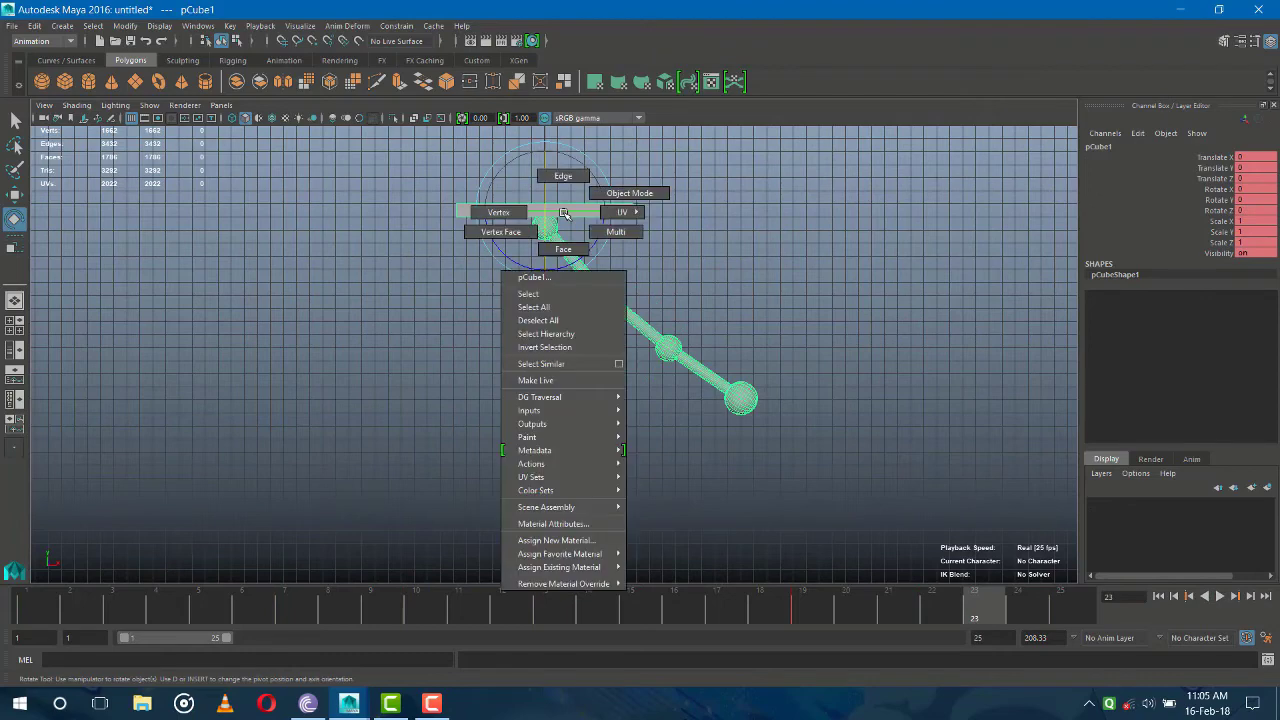
{"action": "left_click", "coordinate": [758, 298]}
{"action": "left_click", "coordinate": [545, 230]}
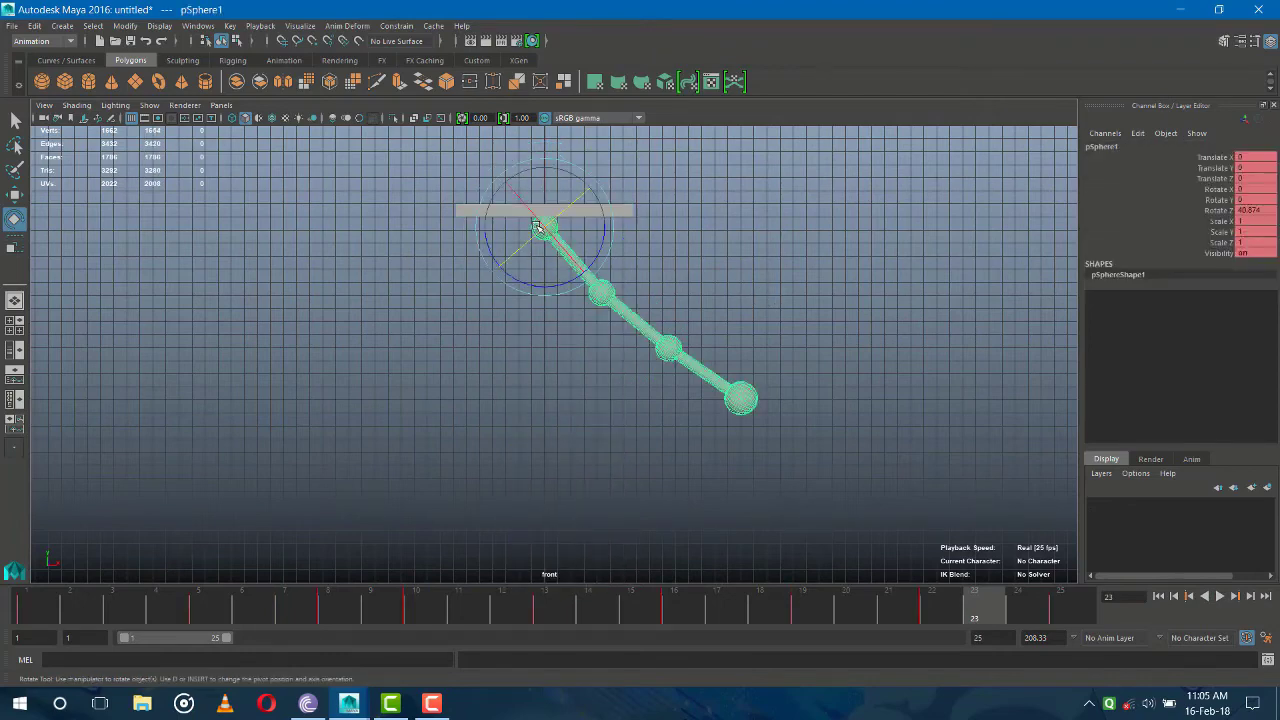
{"action": "left_click", "coordinate": [617, 211]}
{"action": "right_click", "coordinate": [617, 211]}
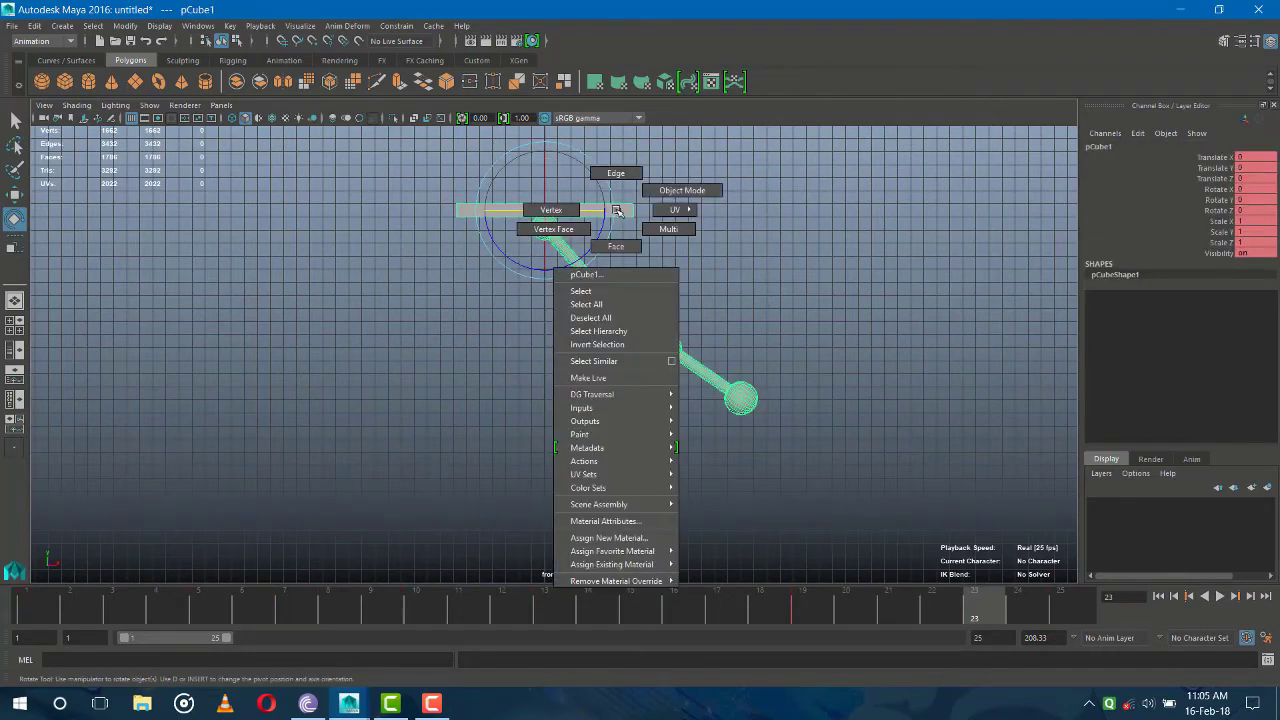
{"action": "left_click", "coordinate": [617, 520]}
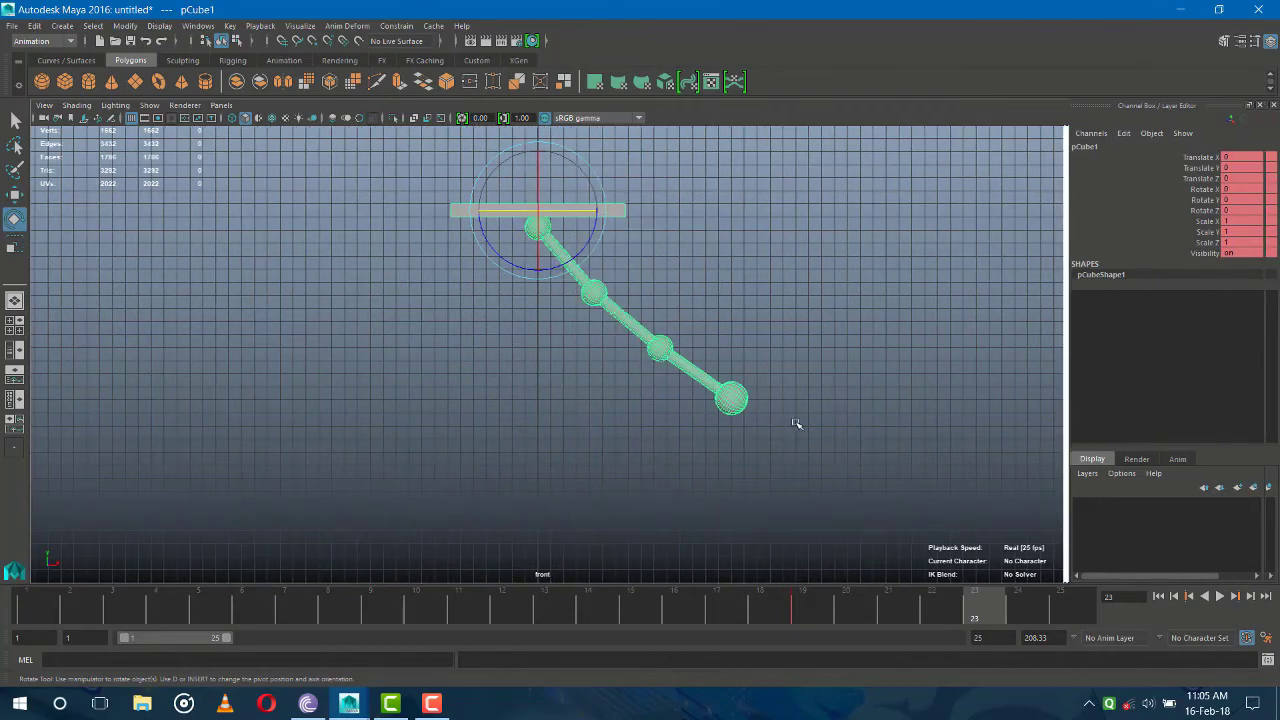
Select the chain's spheres in turn, ending on pSphere1 in the Attribute Editor
{"action": "left_click", "coordinate": [764, 327]}
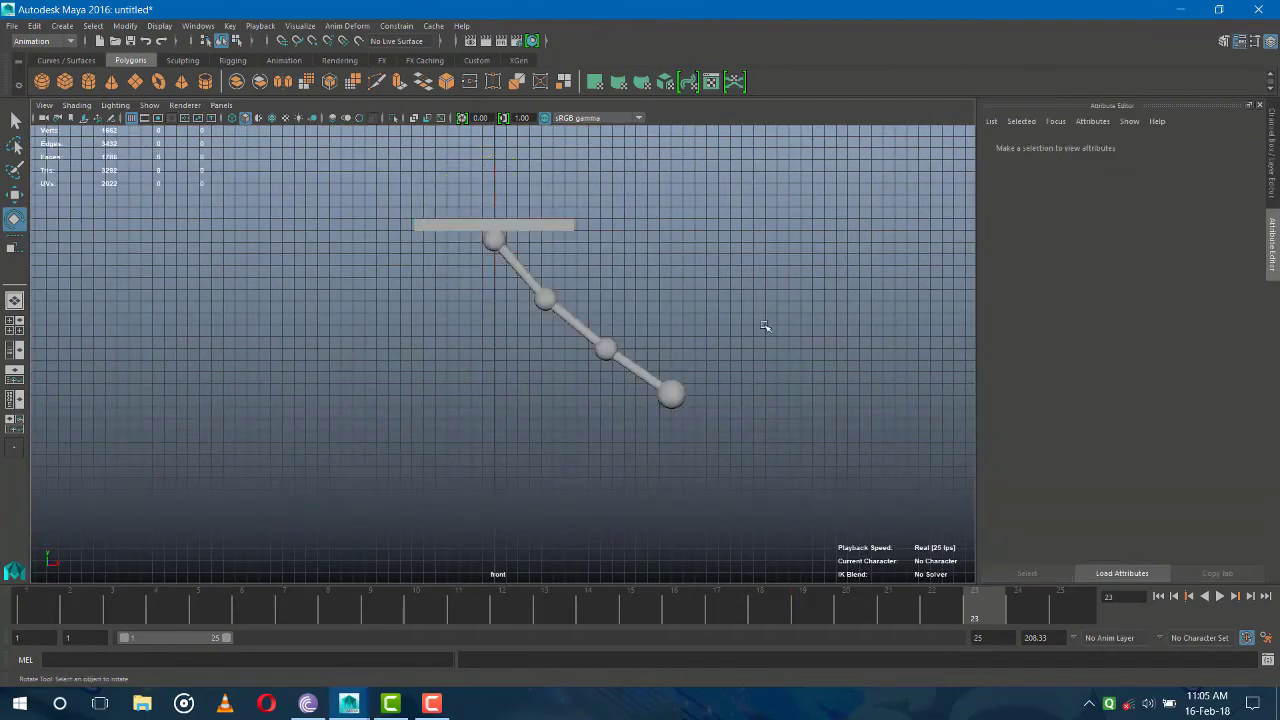
{"action": "left_click", "coordinate": [544, 300]}
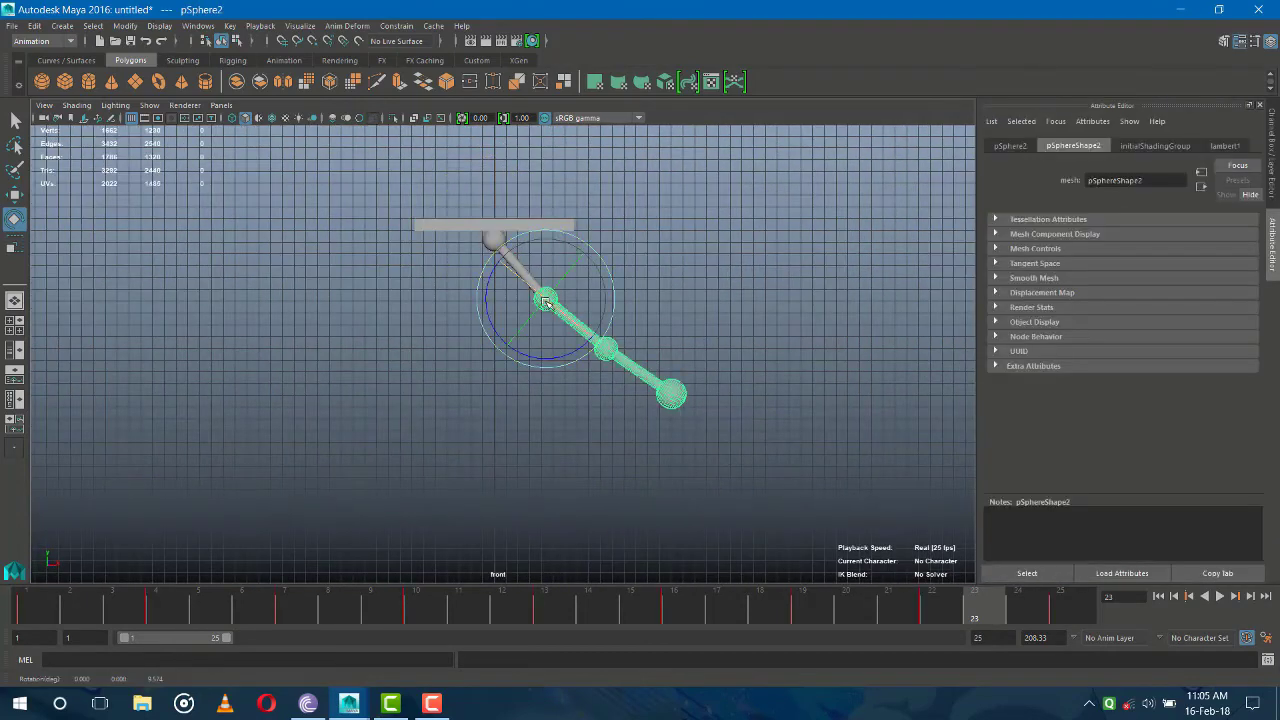
{"action": "left_click", "coordinate": [739, 346]}
{"action": "left_click", "coordinate": [666, 388]}
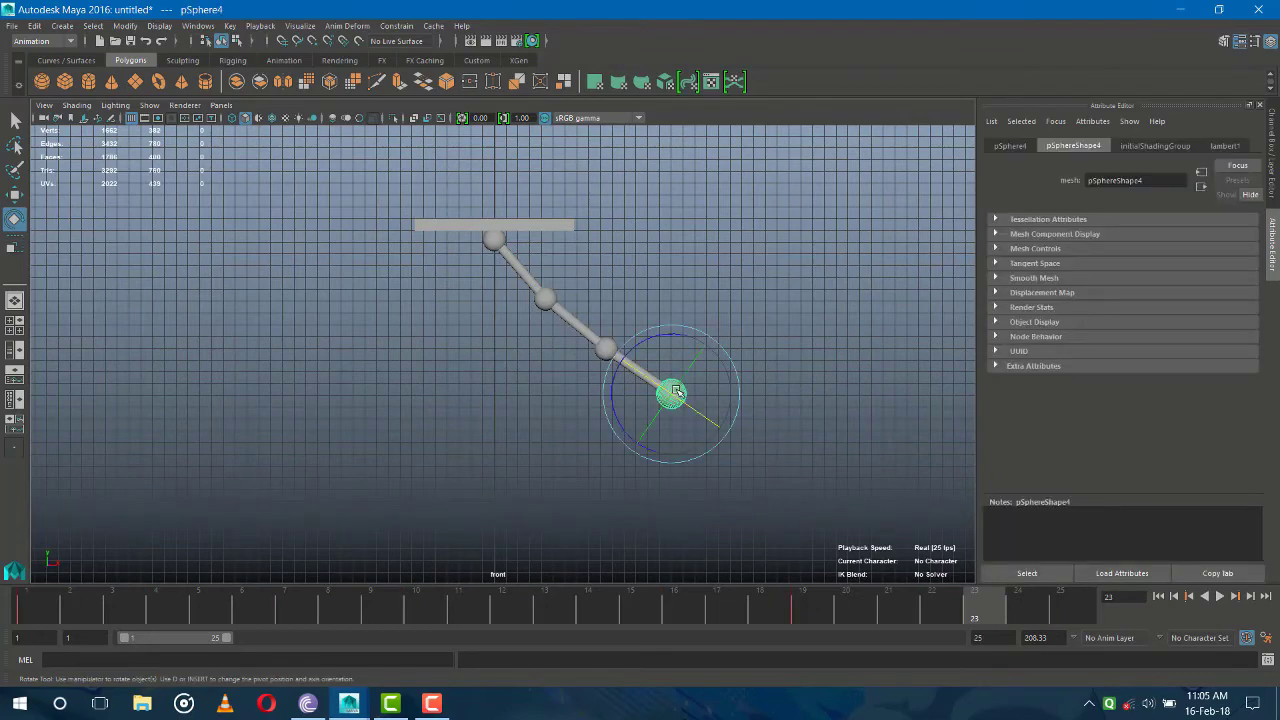
{"action": "left_click", "coordinate": [600, 346]}
{"action": "left_click", "coordinate": [694, 389]}
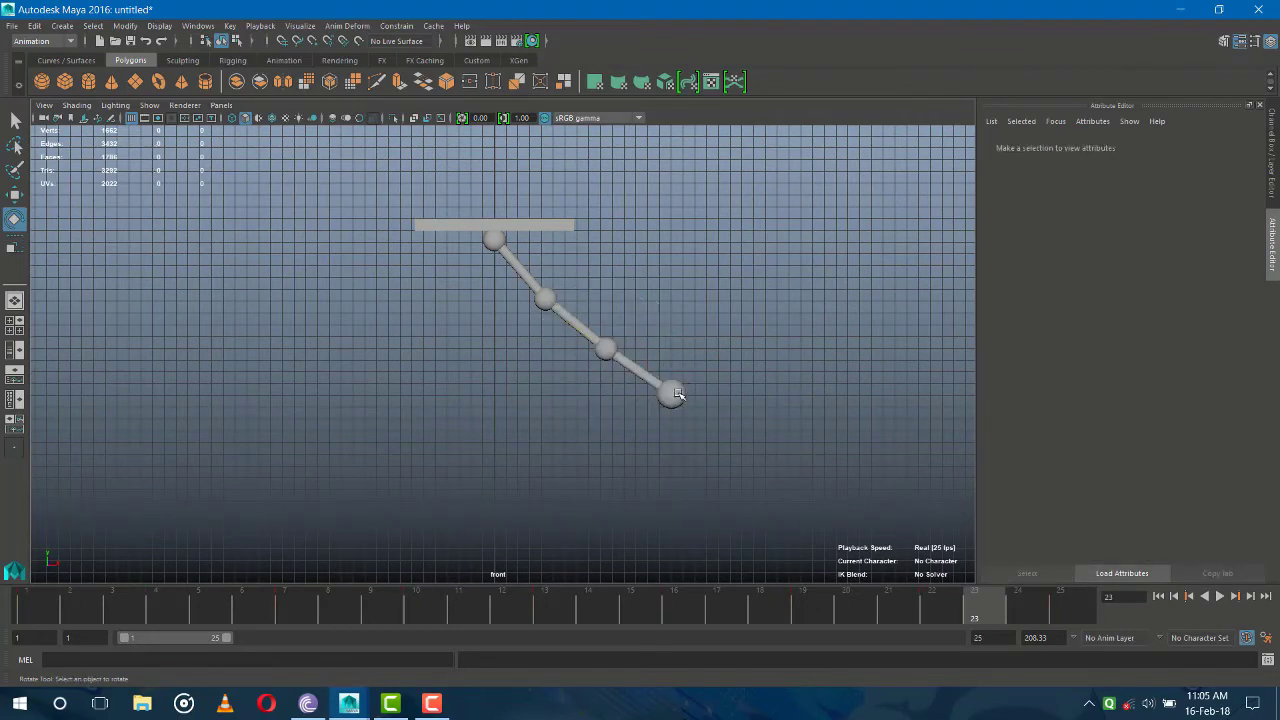
{"action": "left_click", "coordinate": [673, 394]}
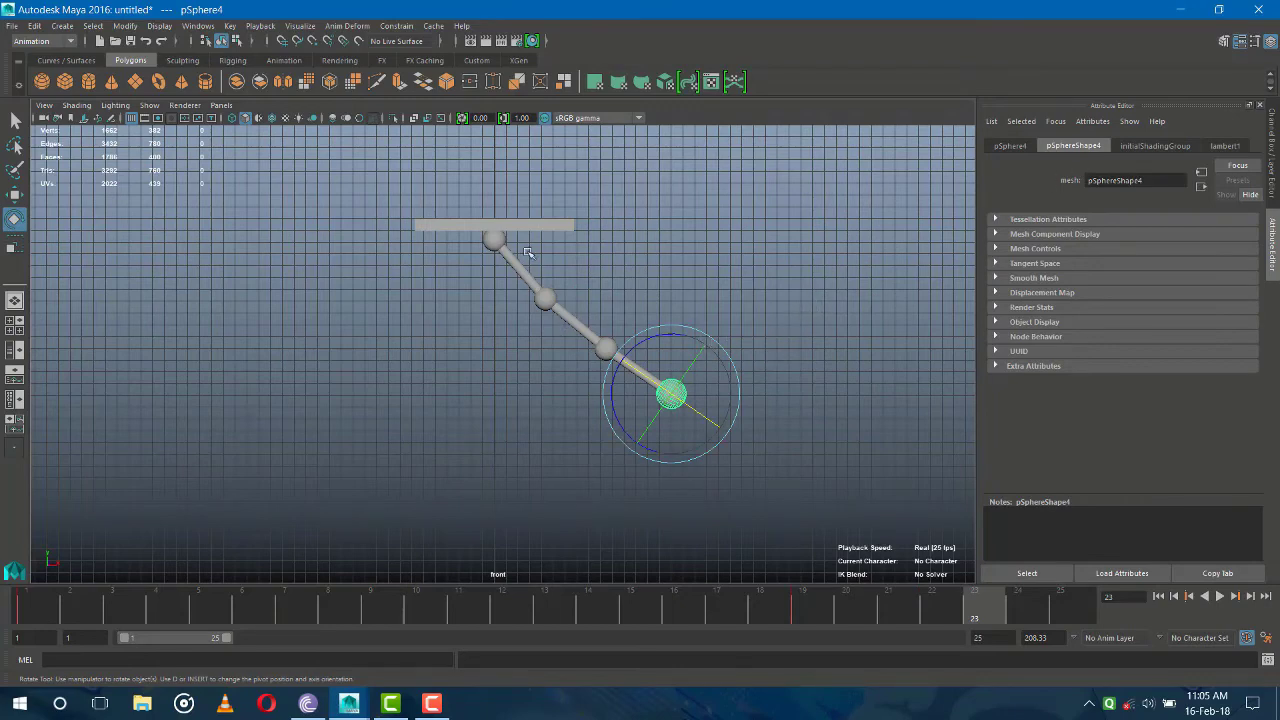
{"action": "left_click", "coordinate": [493, 243]}
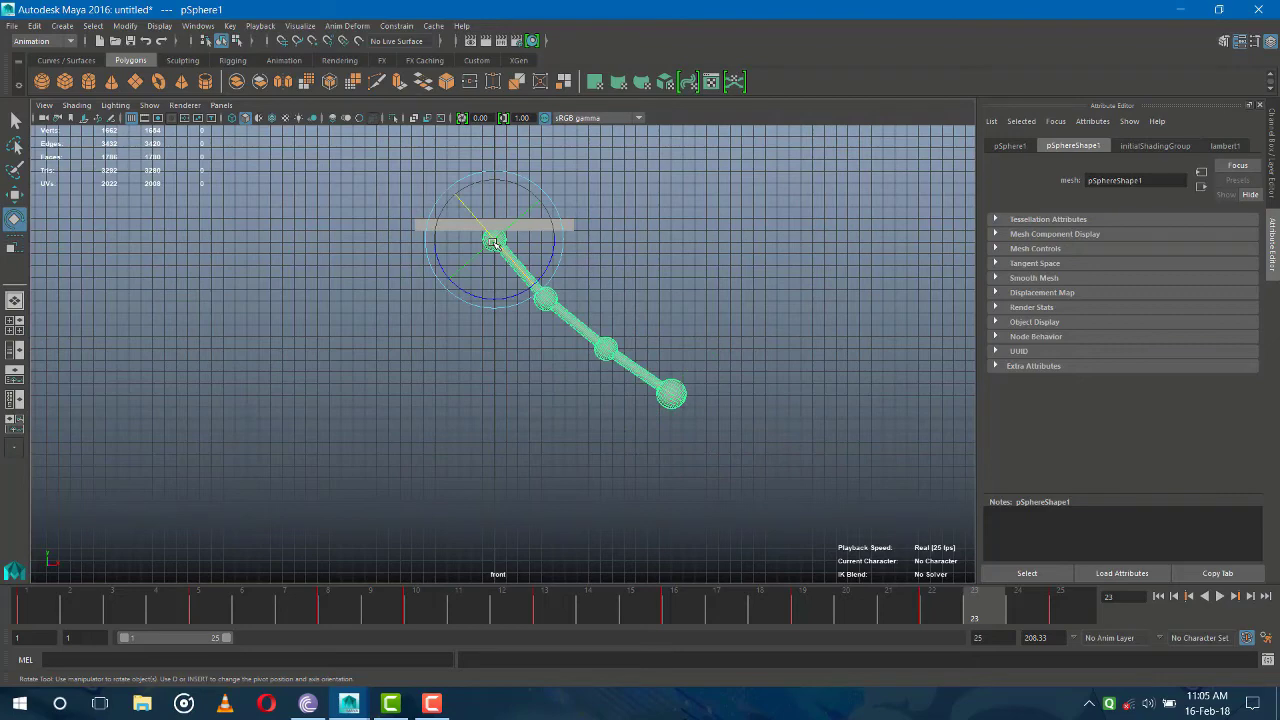
Set the lambert1 material colour to pure white with the V slider at 1.0
{"action": "left_click", "coordinate": [1222, 145]}
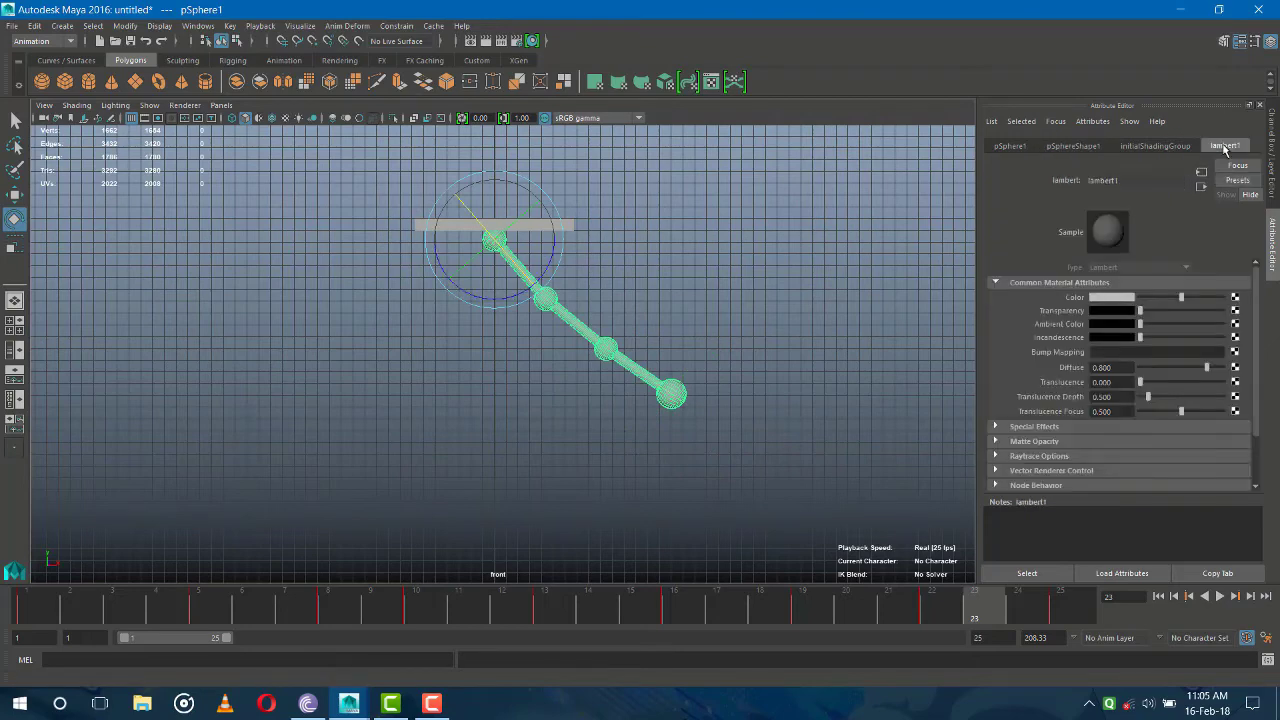
{"action": "left_click", "coordinate": [1104, 292]}
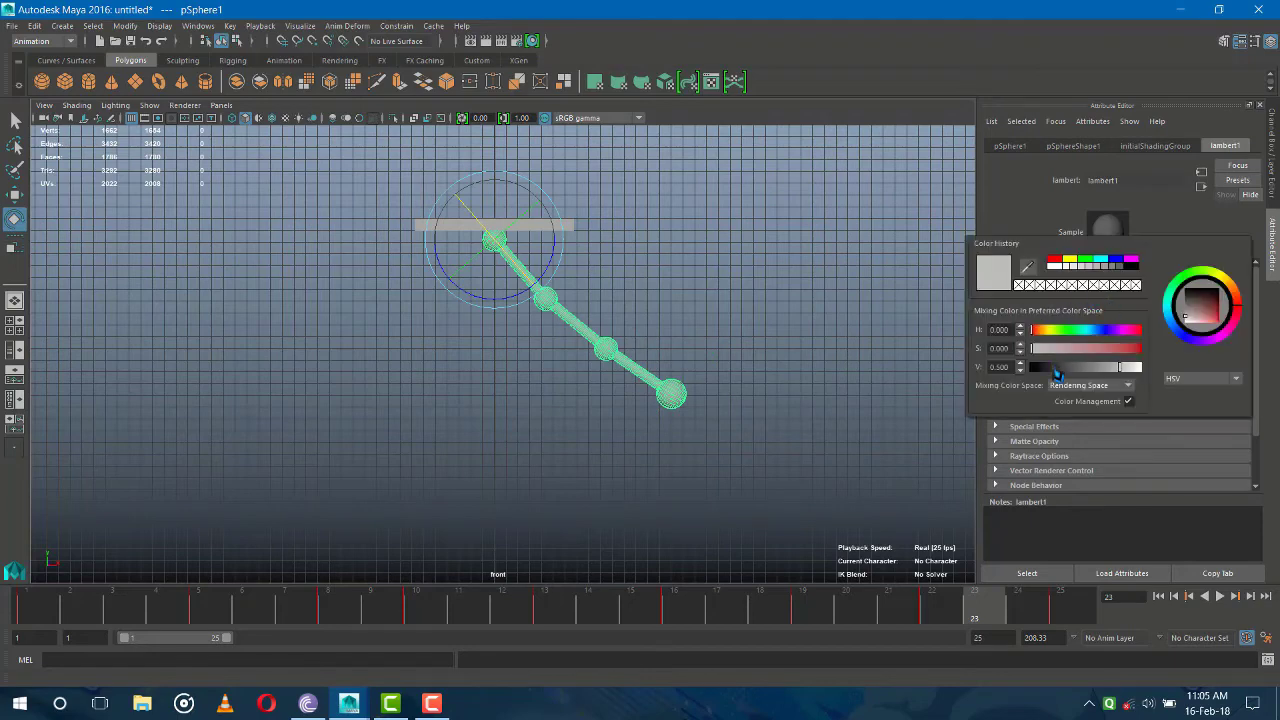
{"action": "mouse_move", "coordinate": [1058, 368]}
{"action": "left_mouse_down"}
{"action": "mouse_move", "coordinate": [1030, 378]}
{"action": "mouse_move", "coordinate": [1168, 378]}
{"action": "left_mouse_up"}
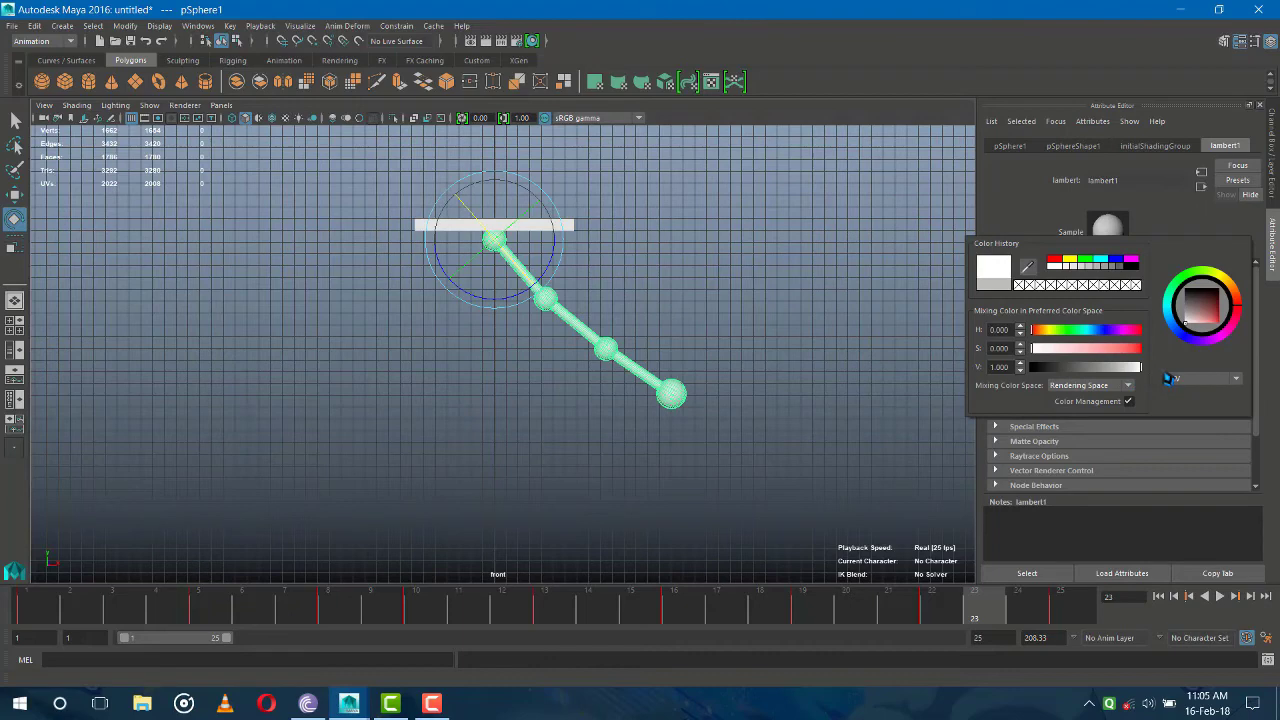
{"action": "left_click", "coordinate": [806, 240]}
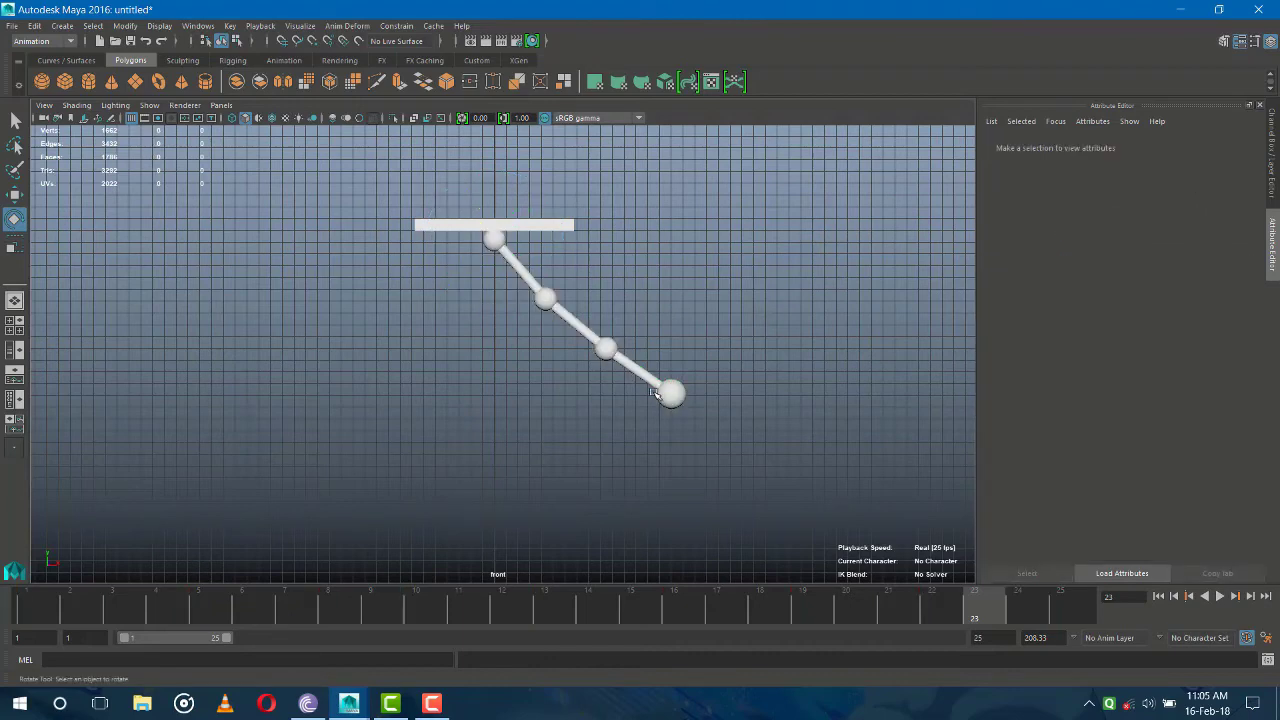
Cycle the front view background with Alt+B to a solid dark grey
{"action": "key", "text": "space"}
{"action": "key", "text": "alt+b"}
{"action": "key", "text": "alt+b"}
{"action": "key", "text": "alt+b"}
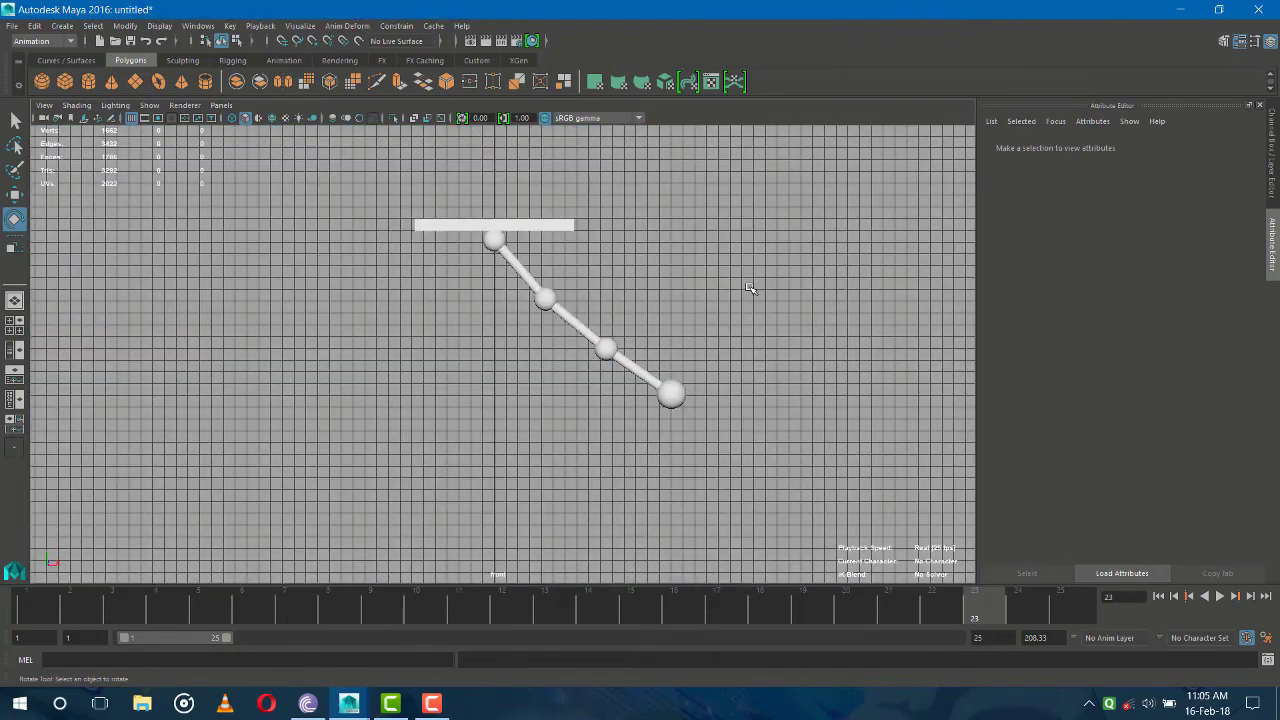
{"action": "key", "text": "alt+b"}
{"action": "key", "text": "alt+b"}
{"action": "key", "text": "alt+b"}
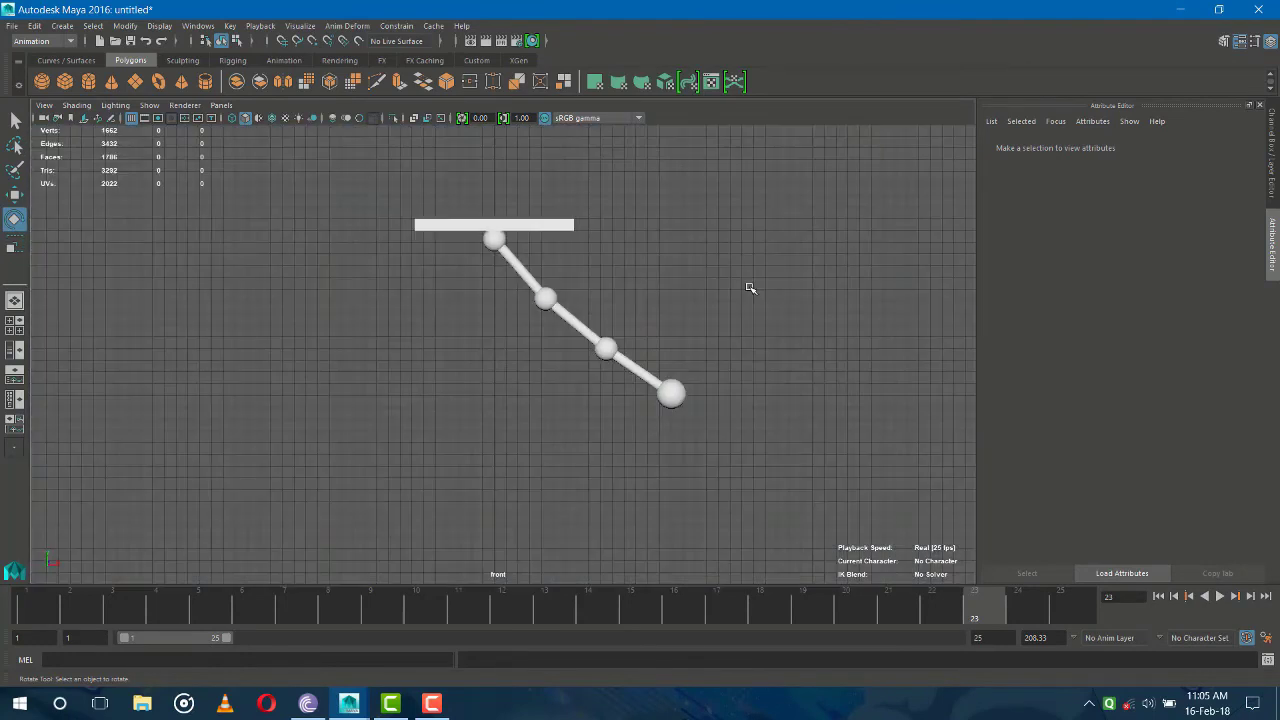
{"action": "key", "text": "alt+b"}
Switch to the perspective view, hide the grid, and frame the pendulum chain
{"action": "key", "text": "space"}
{"action": "left_click_drag", "start_coordinate": [750, 288], "coordinate": [750, 260]}
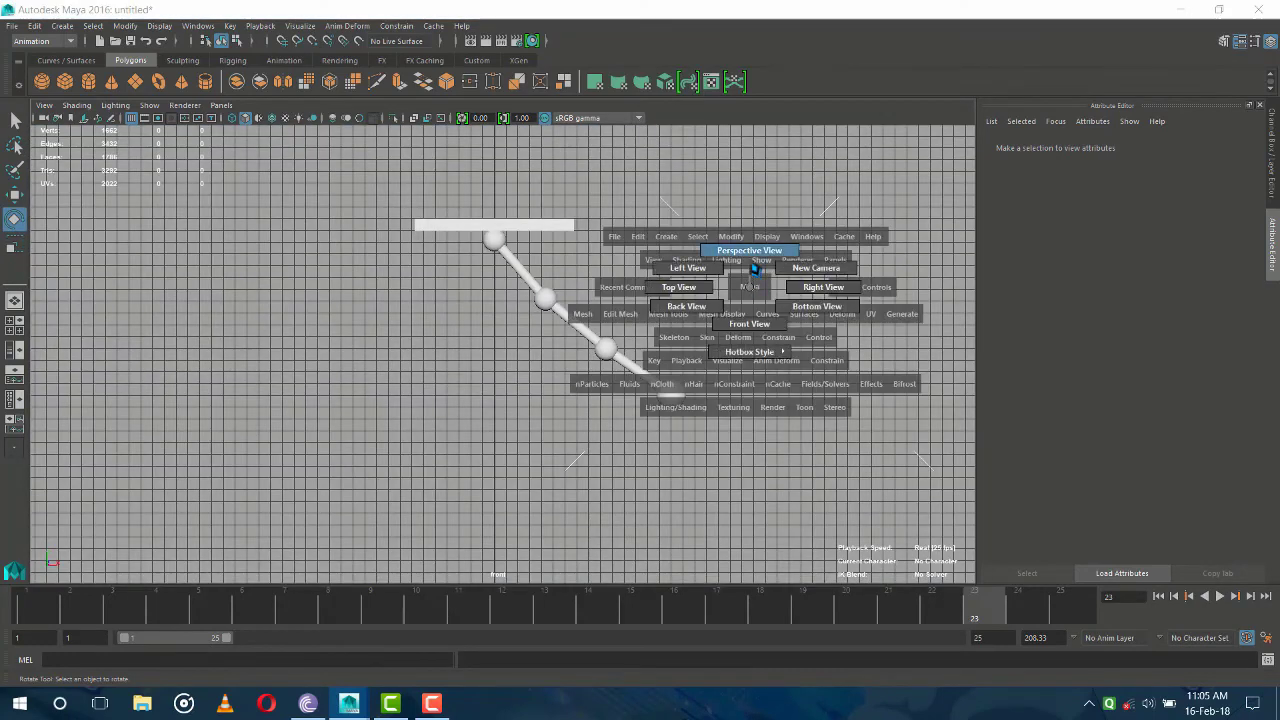
{"action": "mouse_move", "coordinate": [632, 353]}
{"action": "left_mouse_down", "text": "alt"}
{"action": "mouse_move", "coordinate": [603, 363]}
{"action": "mouse_move", "coordinate": [674, 323]}
{"action": "left_mouse_up", "text": "alt"}
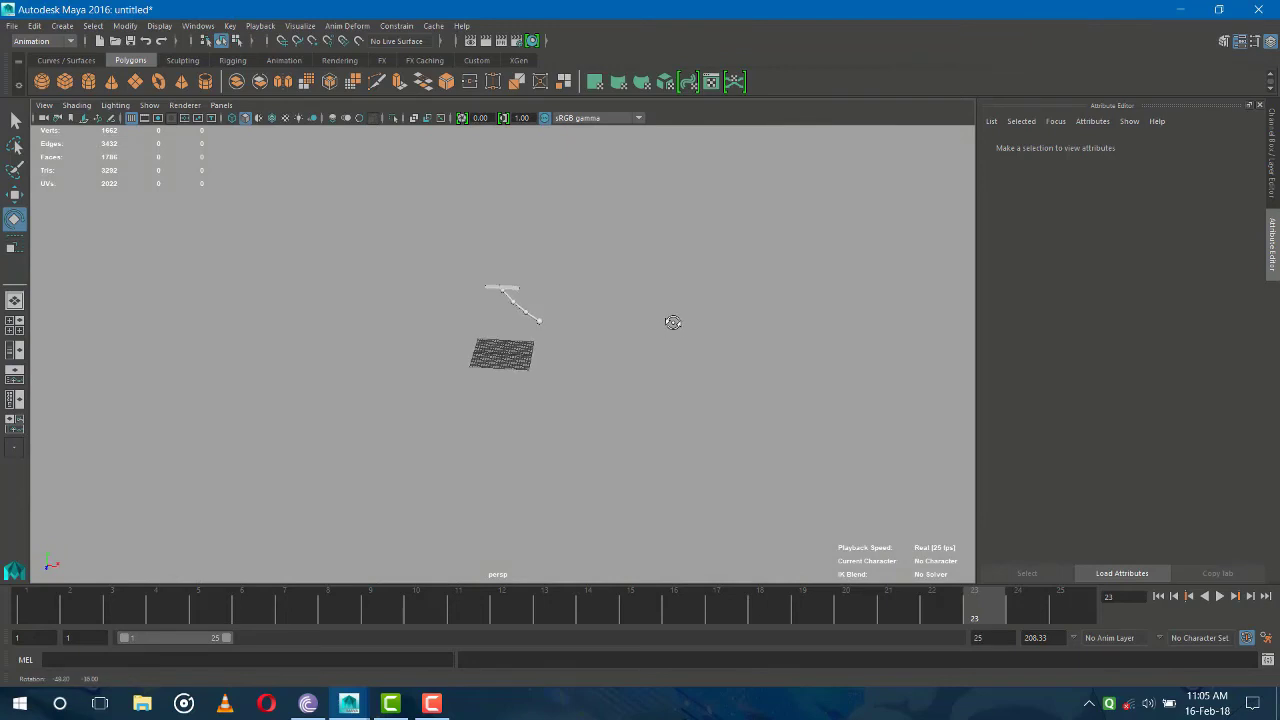
{"action": "left_click", "coordinate": [131, 118]}
{"action": "right_click_drag", "start_coordinate": [394, 320], "coordinate": [457, 309], "text": "alt"}
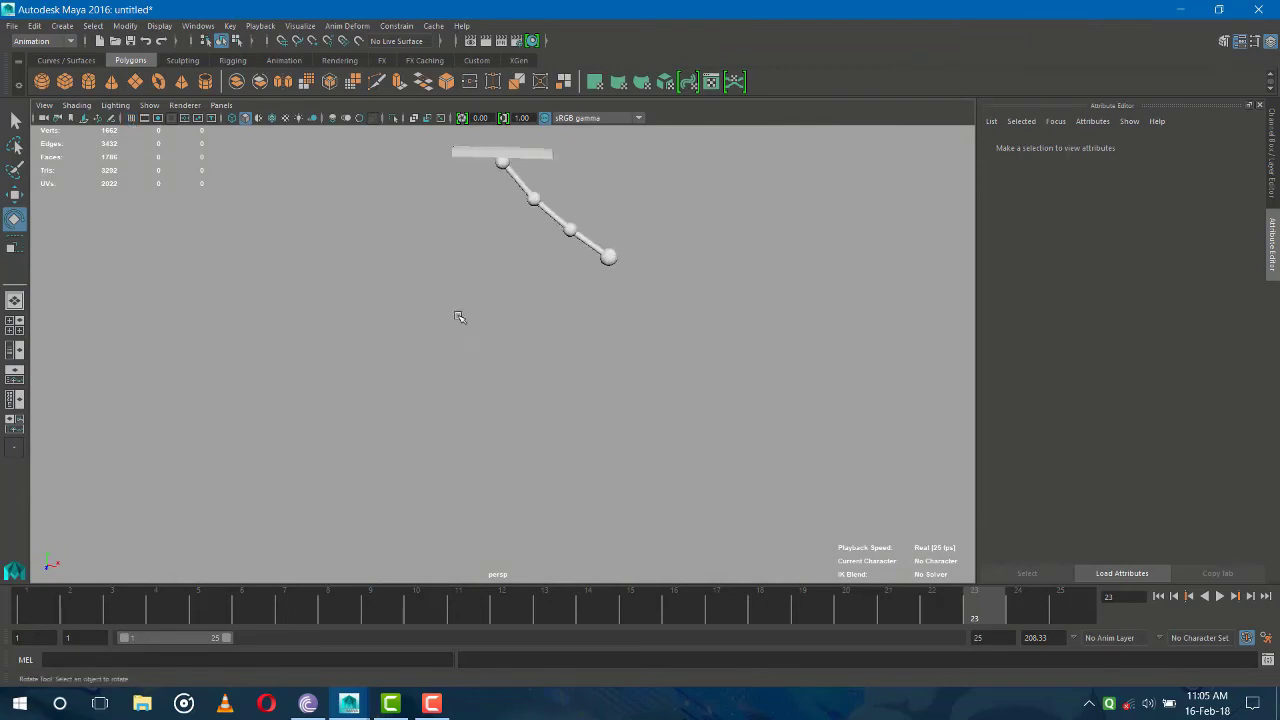
{"action": "middle_click_drag", "start_coordinate": [597, 323], "coordinate": [600, 360], "text": "alt"}
{"action": "right_click_drag", "start_coordinate": [600, 360], "coordinate": [623, 346], "text": "alt"}
{"action": "middle_click_drag", "start_coordinate": [623, 346], "coordinate": [602, 388], "text": "alt"}
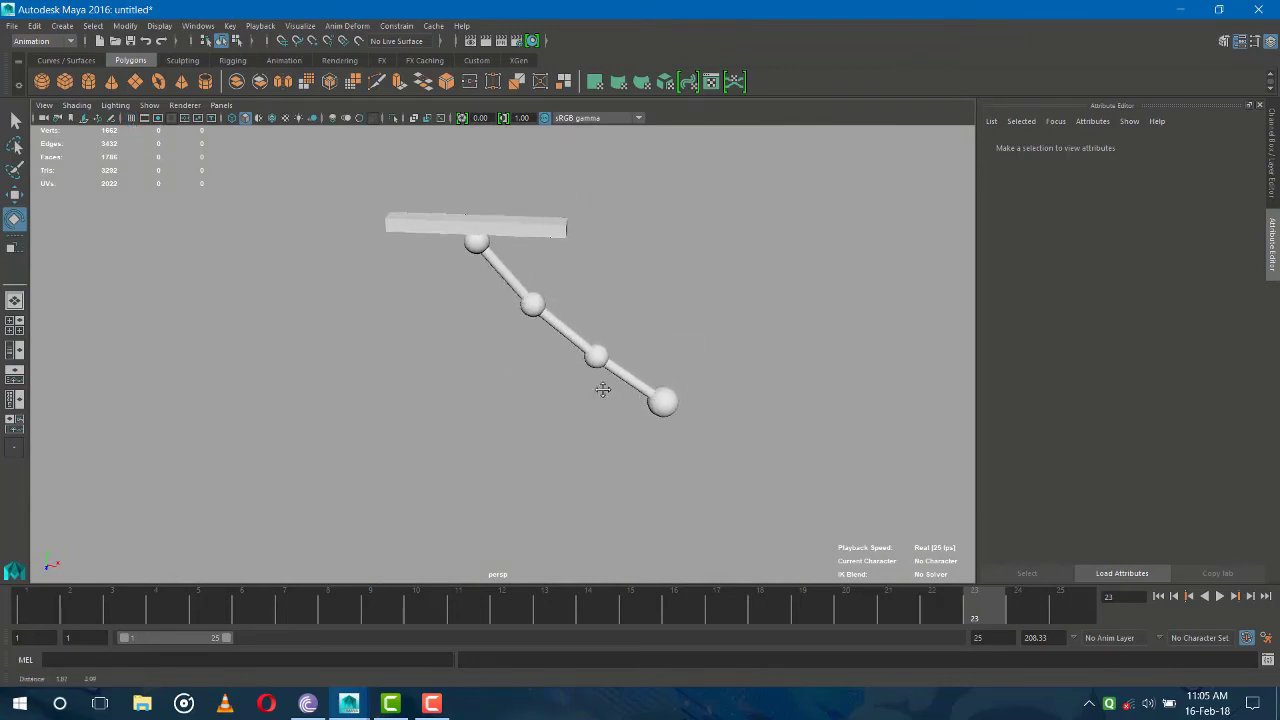
Give the viewport a gradient background, reframe the chain, and select pCube1
{"action": "key", "text": "alt+b"}
{"action": "left_click_drag", "start_coordinate": [603, 392], "coordinate": [737, 297], "text": "alt"}
{"action": "middle_click_drag", "start_coordinate": [737, 297], "coordinate": [702, 350], "text": "alt"}
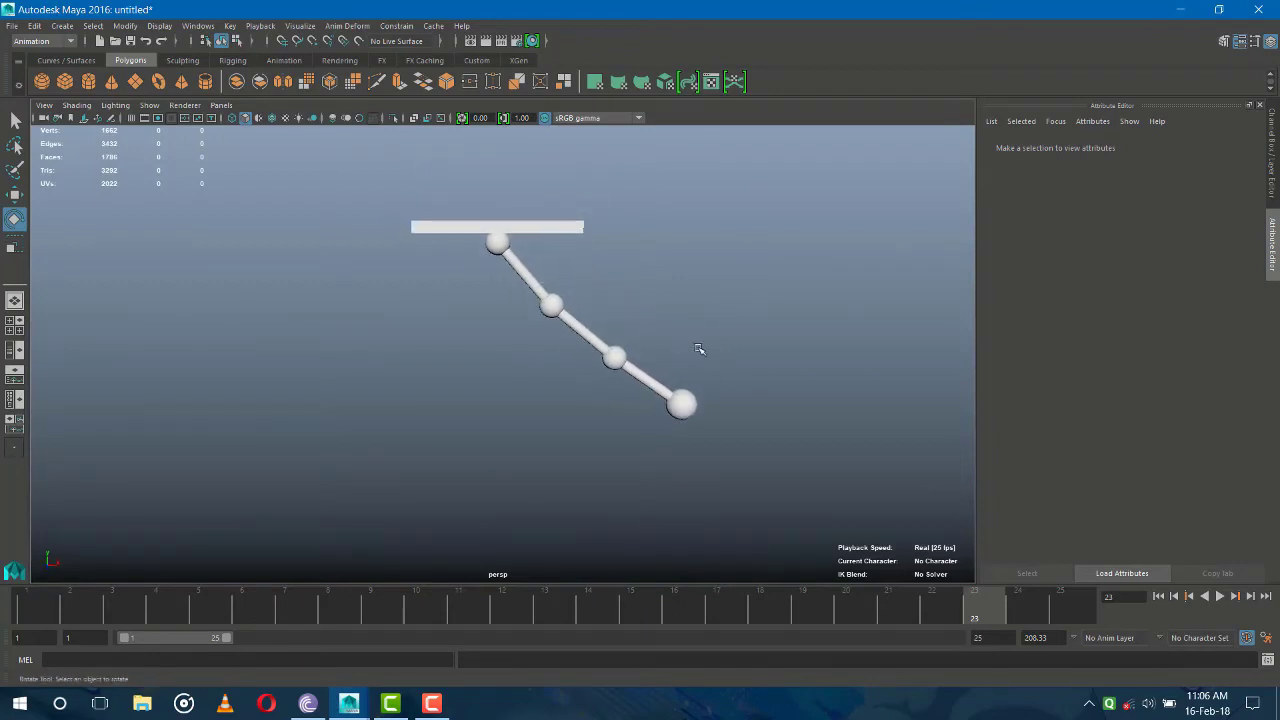
{"action": "left_click", "coordinate": [512, 236]}
Change the lambert1 material colour to a dark red
{"action": "left_click", "coordinate": [1108, 301]}
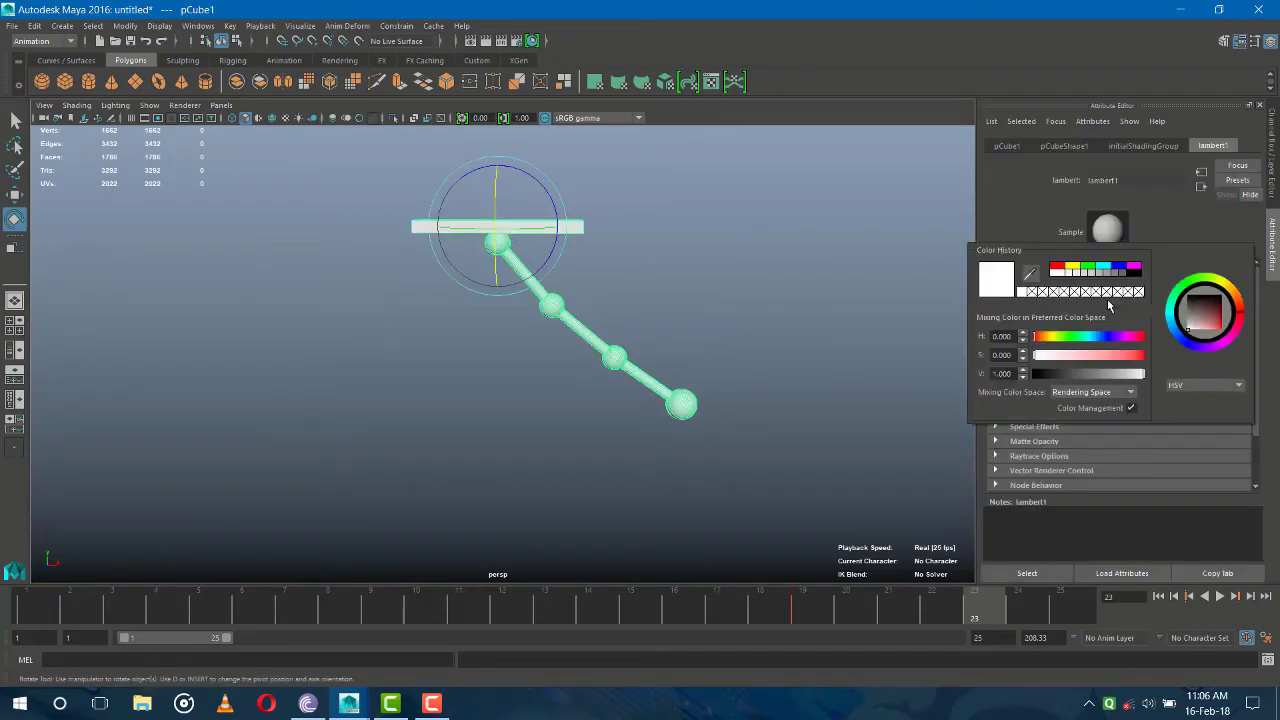
{"action": "mouse_move", "coordinate": [1206, 321]}
{"action": "left_mouse_down"}
{"action": "mouse_move", "coordinate": [1210, 332]}
{"action": "mouse_move", "coordinate": [1211, 319]}
{"action": "left_mouse_up"}
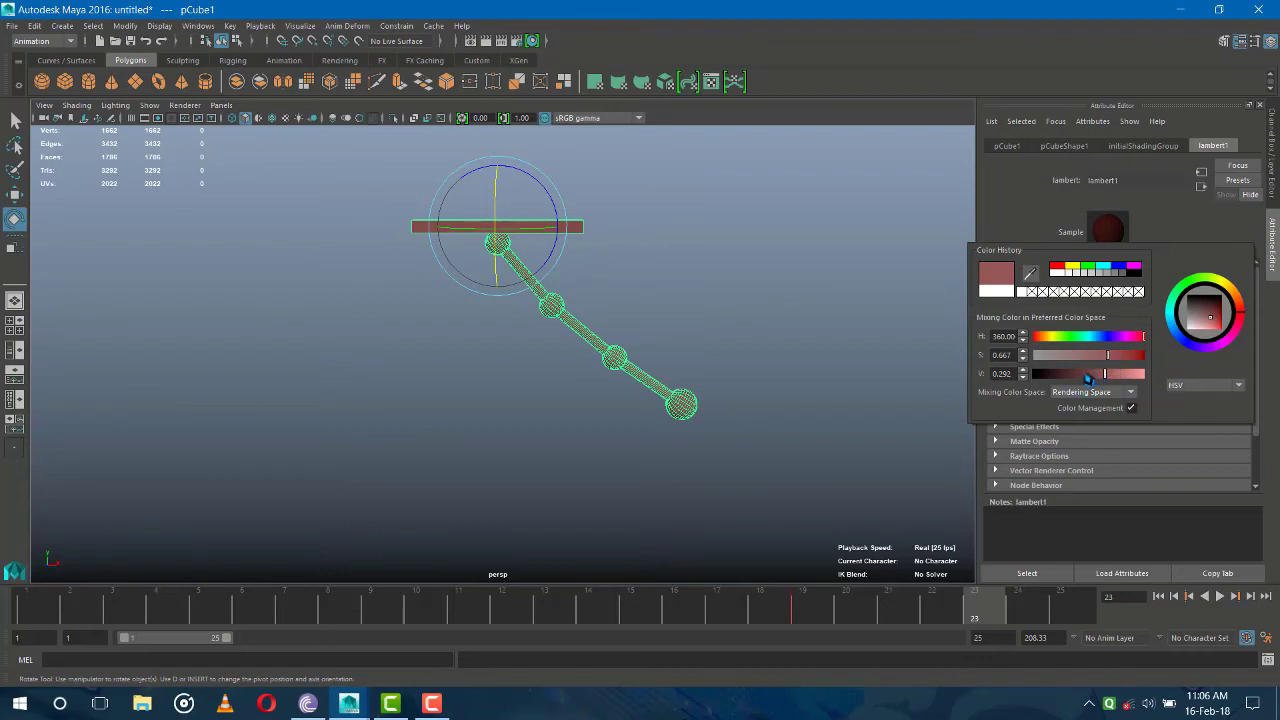
{"action": "left_click", "coordinate": [1083, 375]}
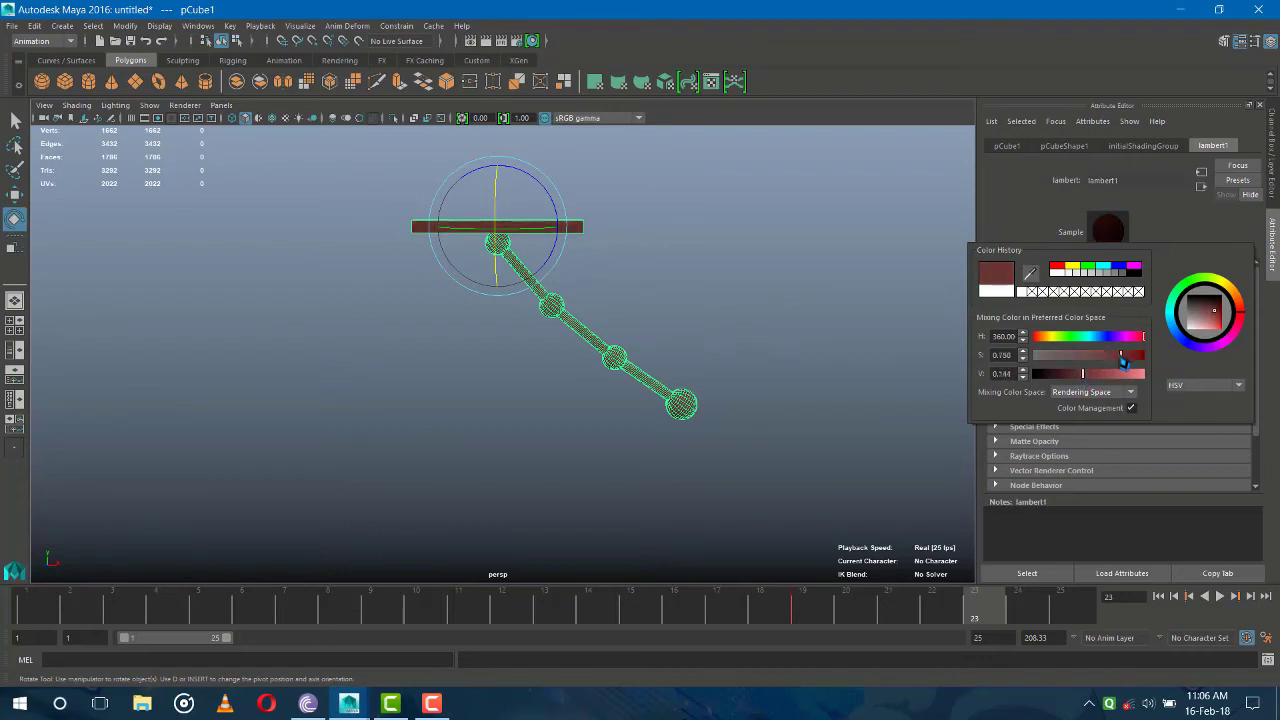
{"action": "left_click", "coordinate": [829, 357]}
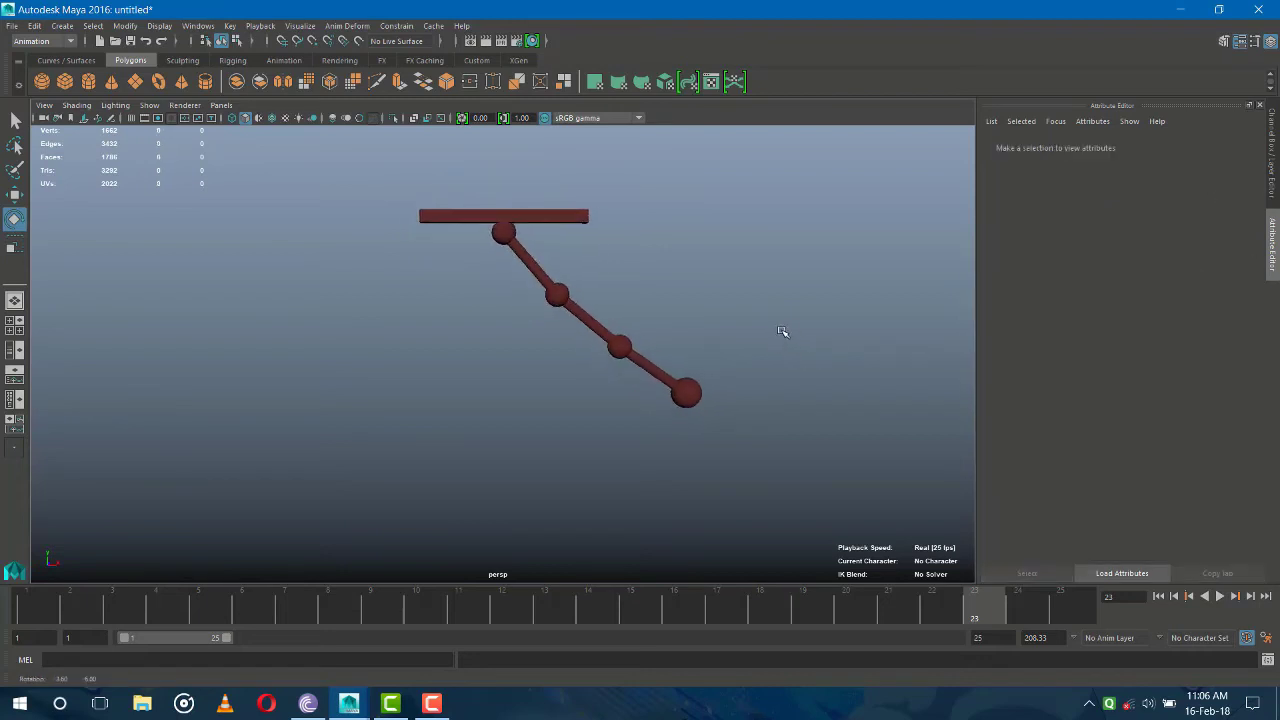
Reselect the chain, restore the Attribute Editor panel, and open the Outliner
{"action": "left_click", "coordinate": [494, 236]}
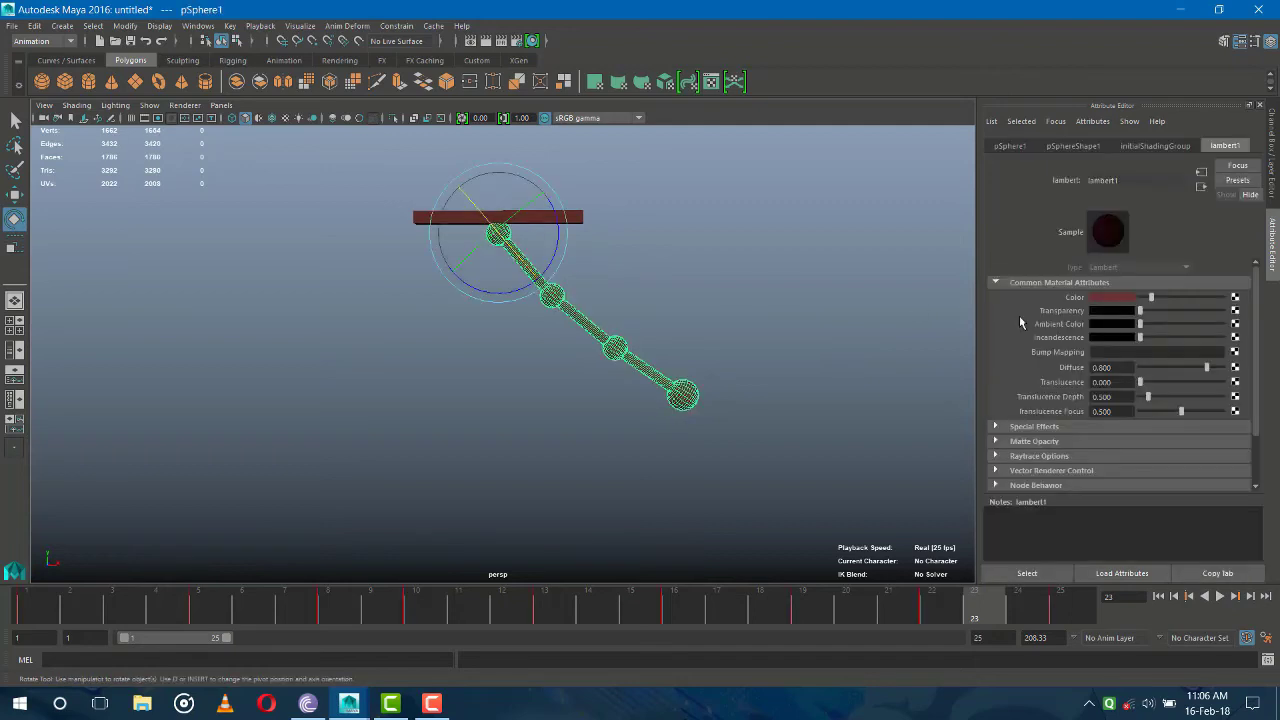
{"action": "left_click", "coordinate": [1120, 297]}
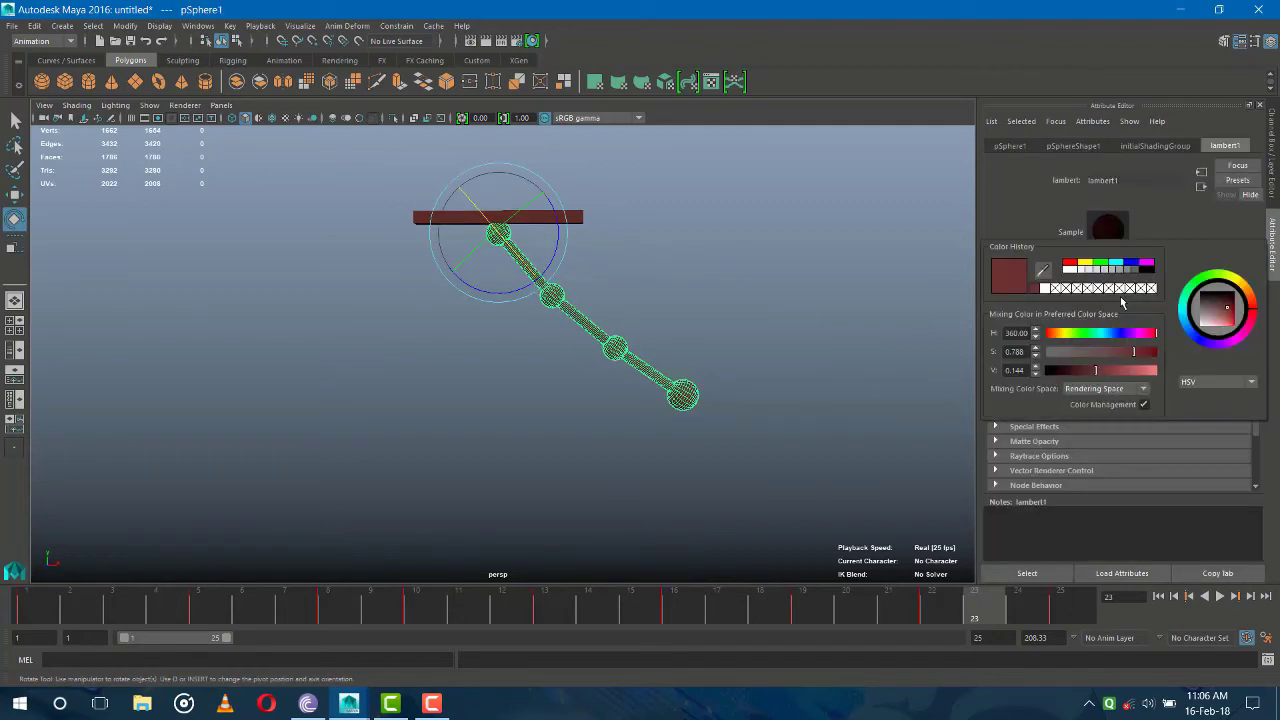
{"action": "left_click", "coordinate": [646, 305]}
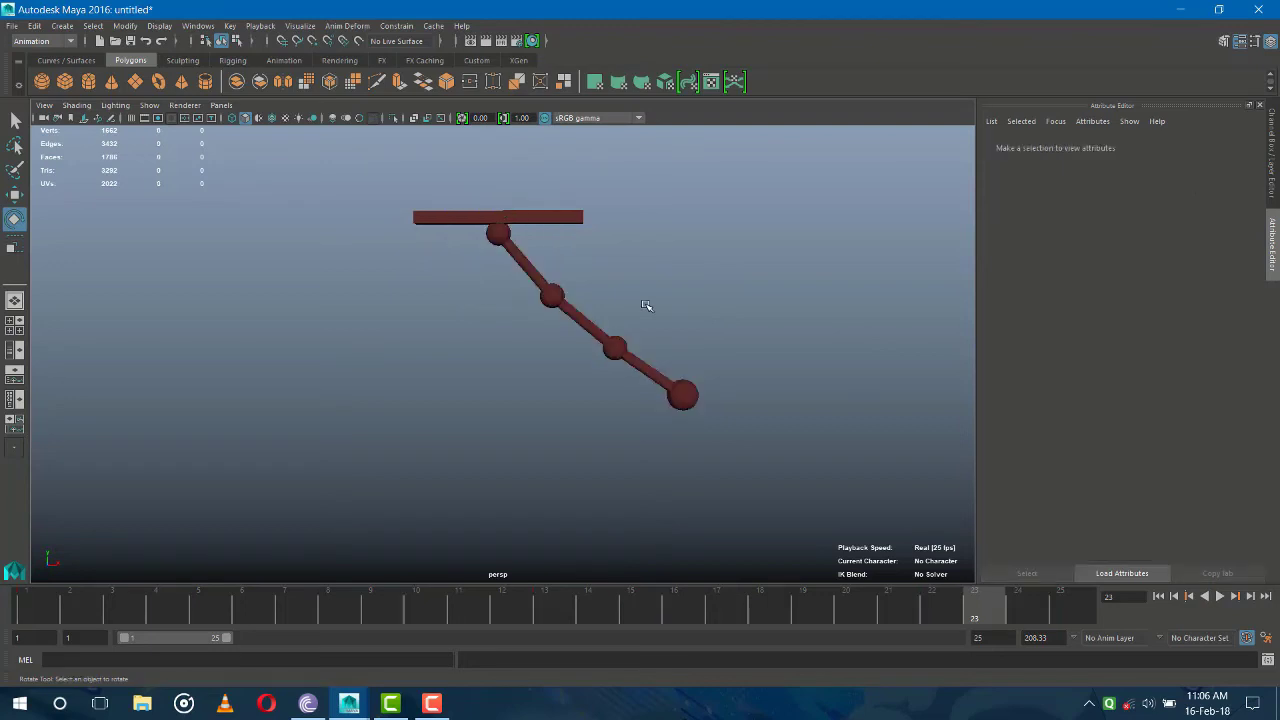
{"action": "left_click", "coordinate": [494, 238]}
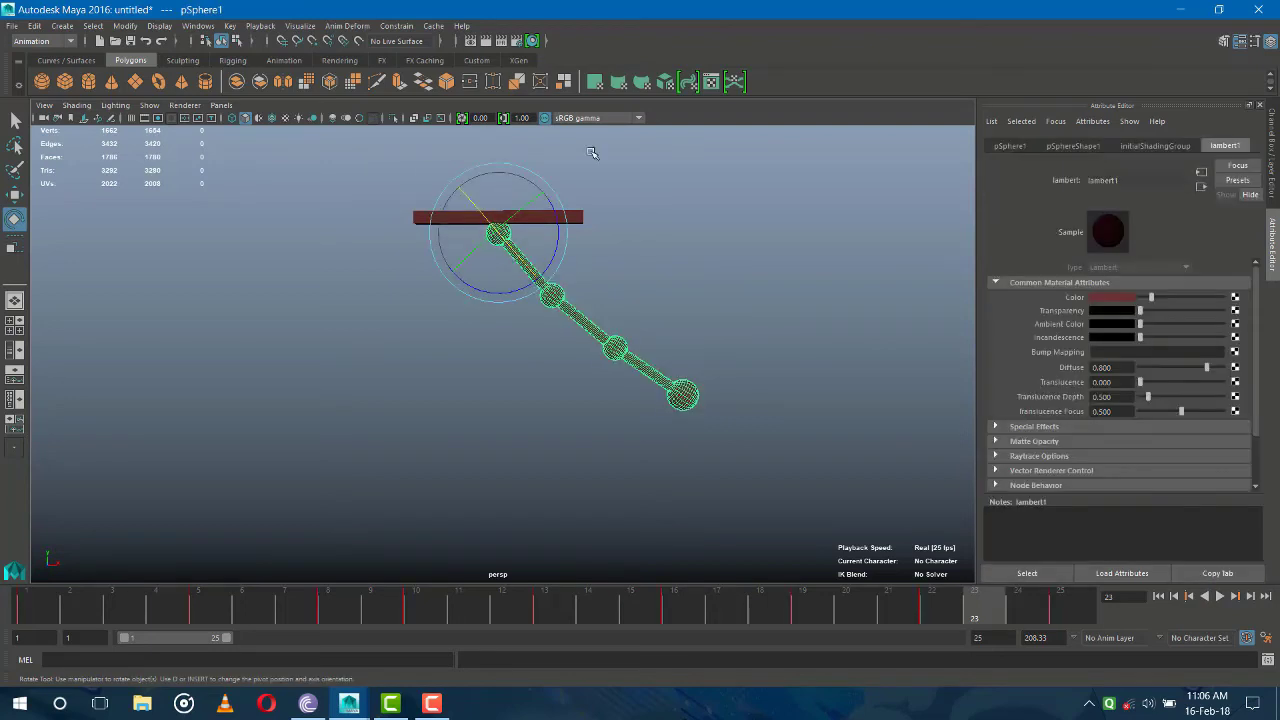
{"action": "left_click", "coordinate": [1256, 42]}
{"action": "left_click", "coordinate": [1256, 42]}
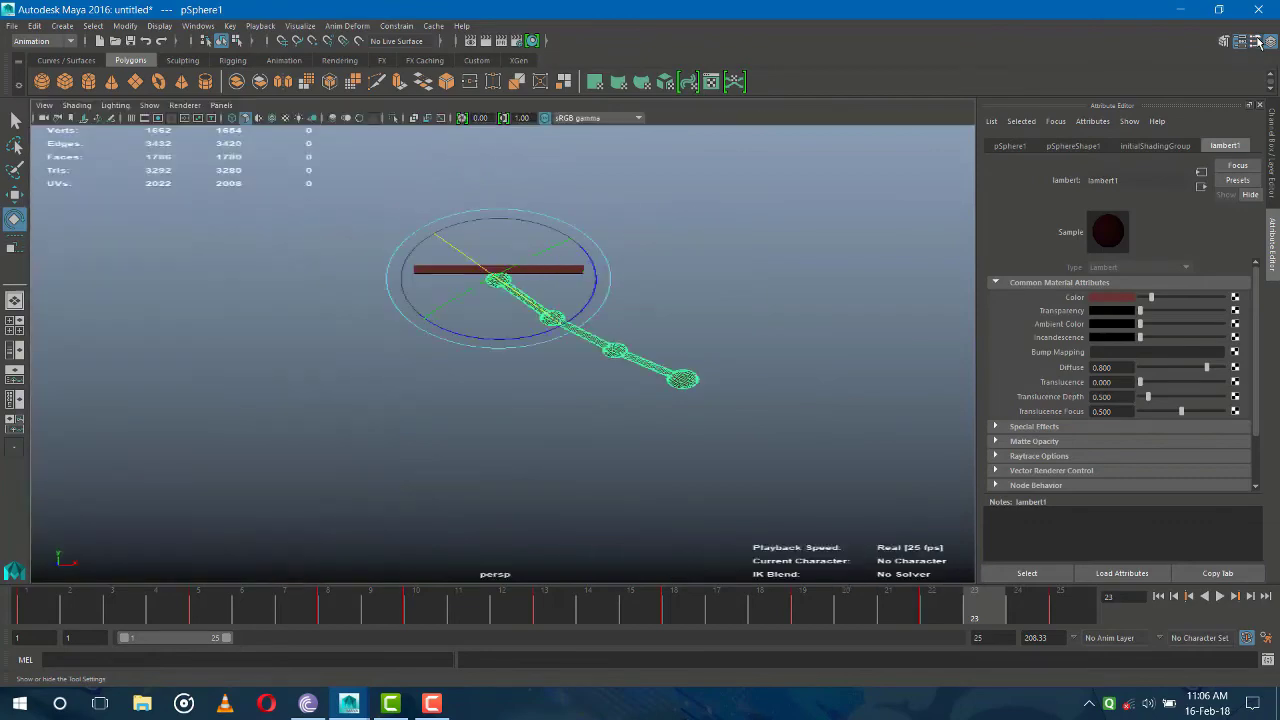
{"action": "left_click", "coordinate": [1223, 42]}
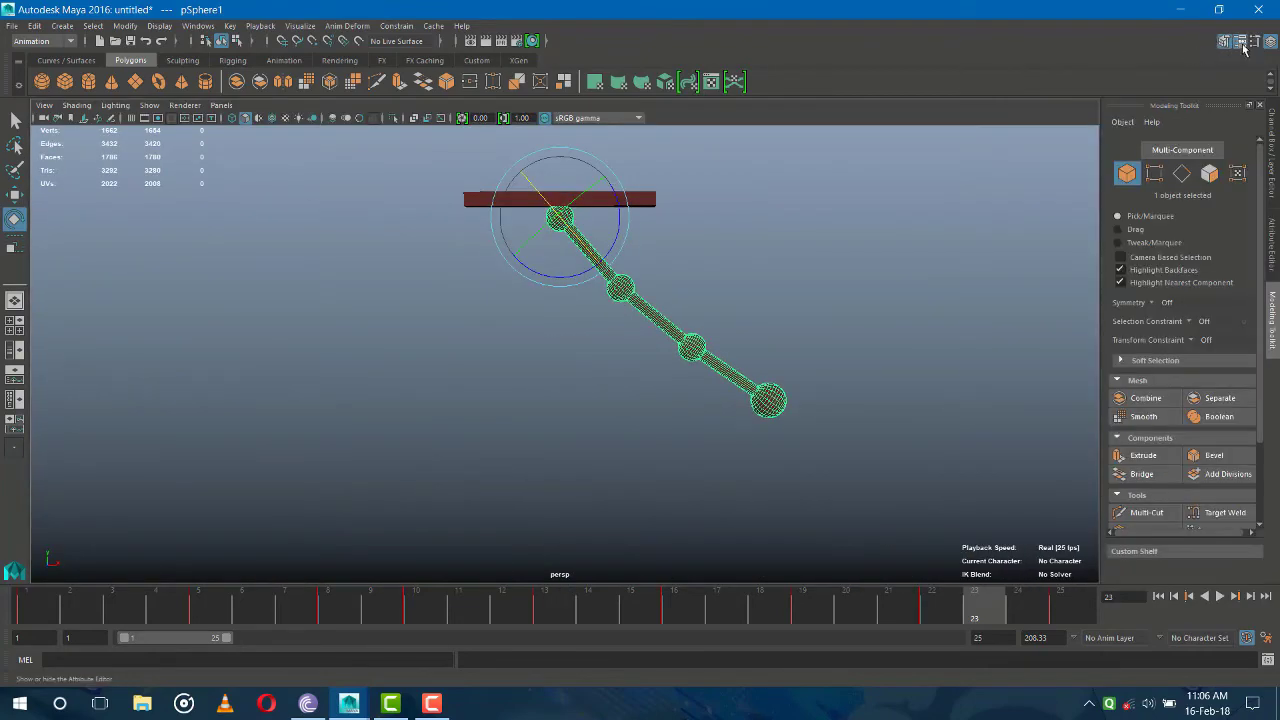
{"action": "left_click", "coordinate": [1223, 43]}
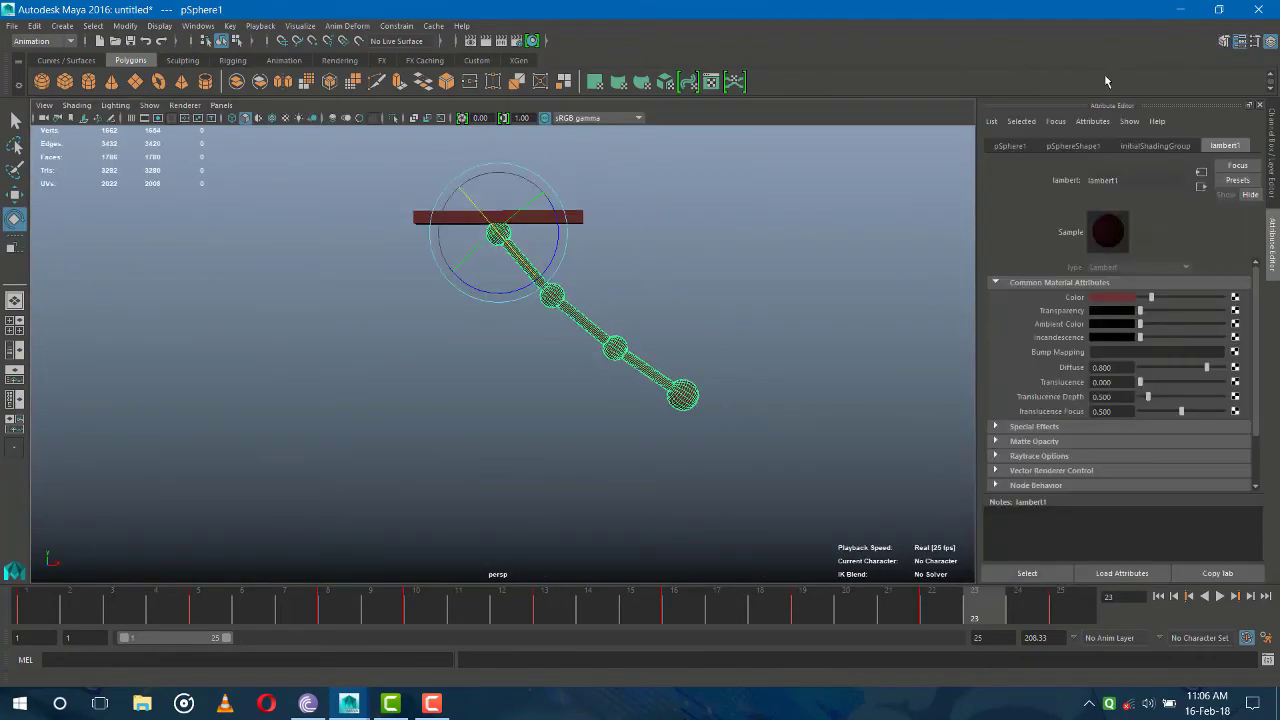
{"action": "left_click", "coordinate": [8, 352]}
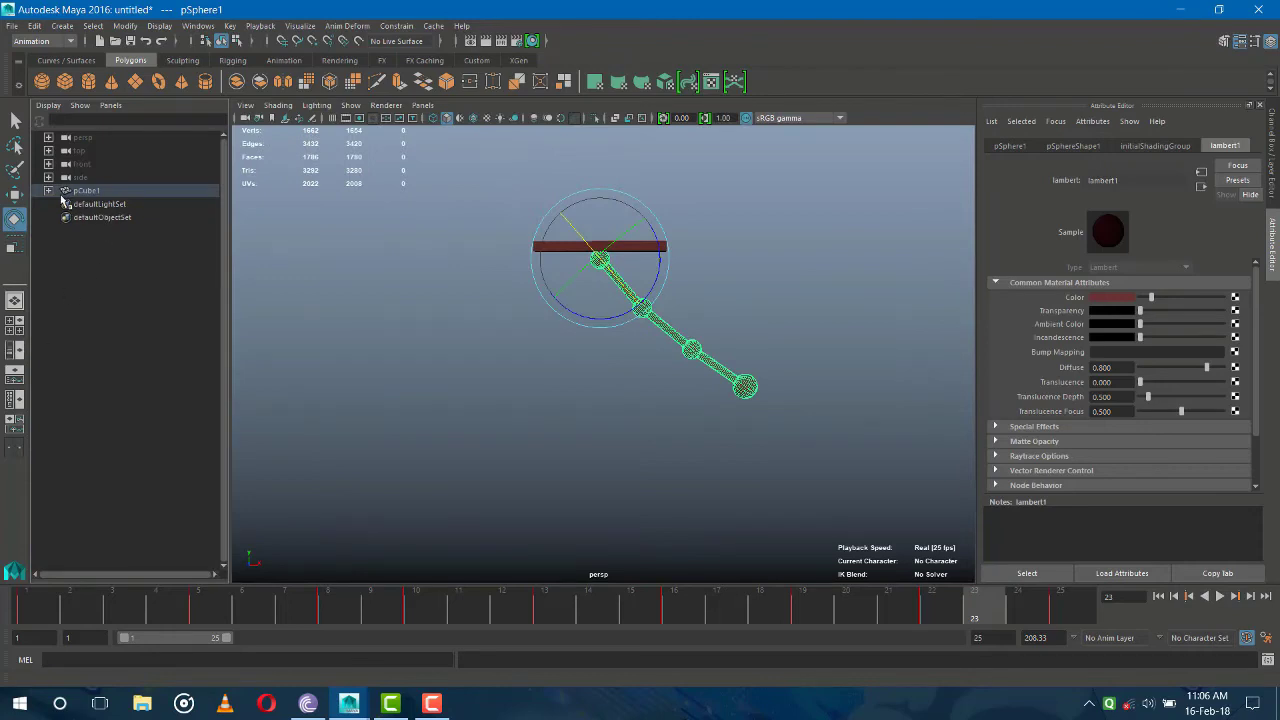
Expand pCube1, pSphere1–pSphere4 and pCylinder1–pCylinder3 in the Outliner, then select pSphereShape1
{"action": "left_click", "coordinate": [47, 191]}
{"action": "left_click", "coordinate": [88, 205]}
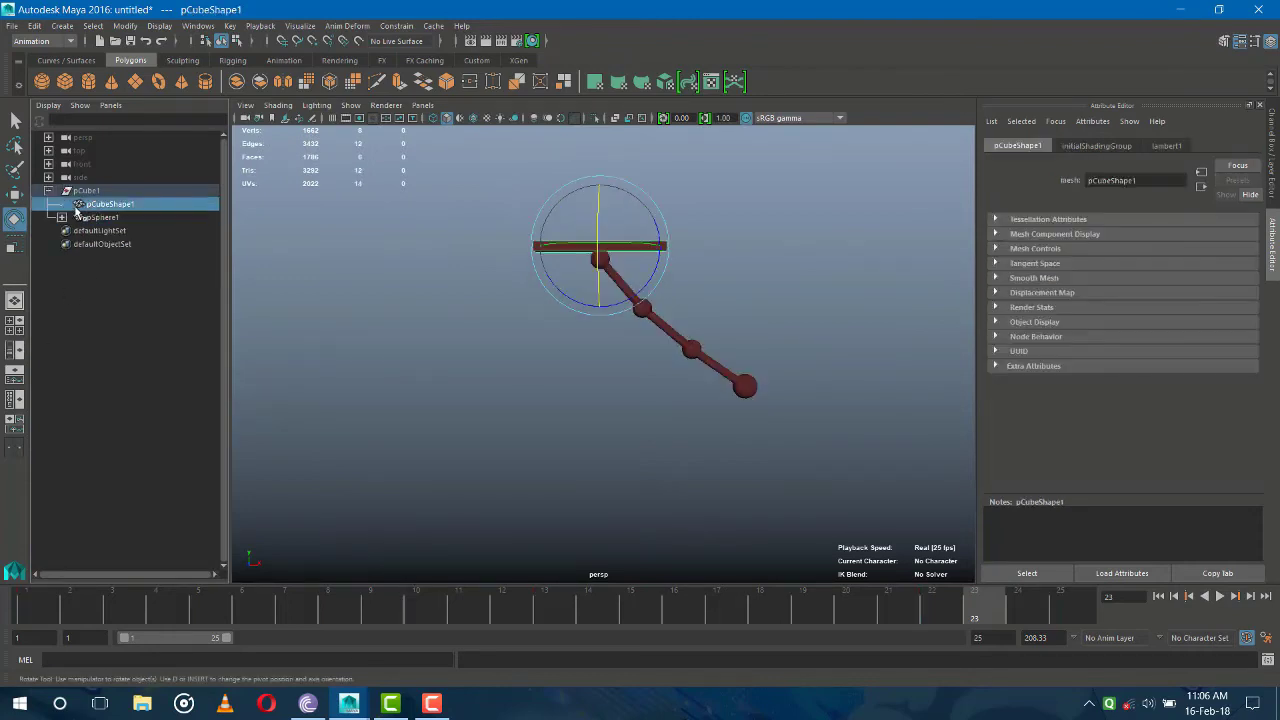
{"action": "left_click", "coordinate": [62, 217]}
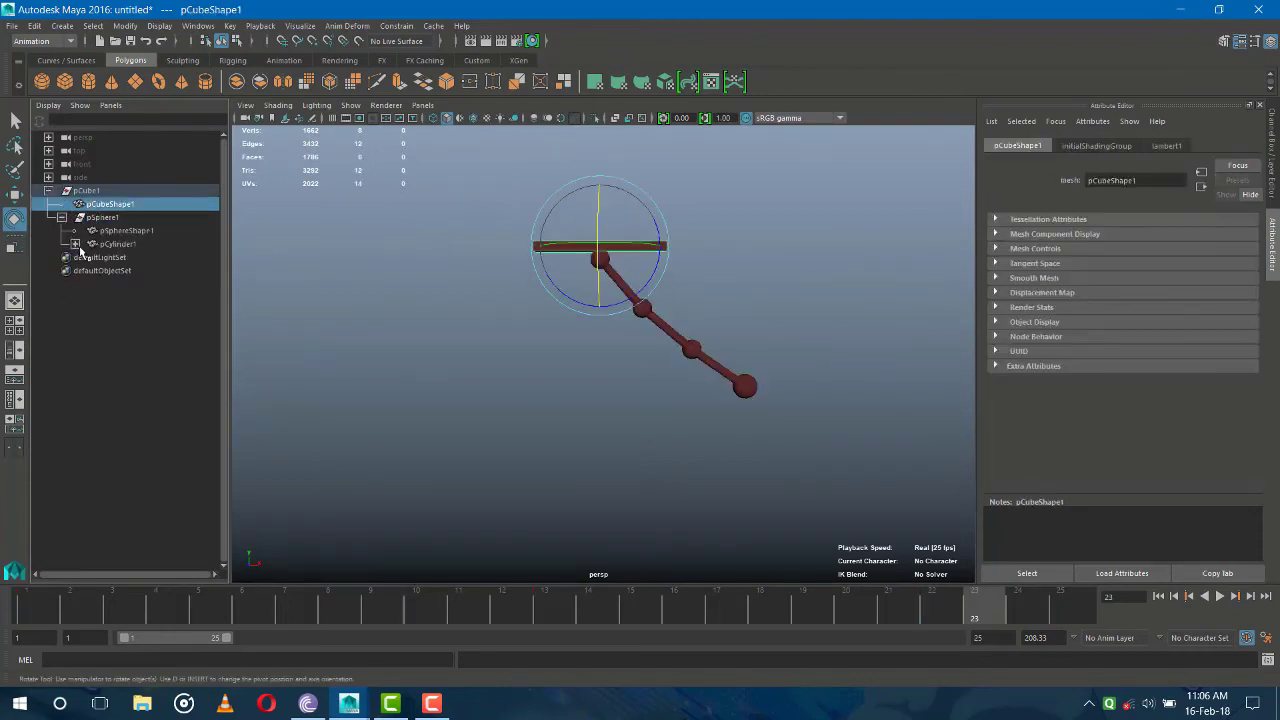
{"action": "left_click", "coordinate": [75, 244]}
{"action": "left_click", "coordinate": [89, 271]}
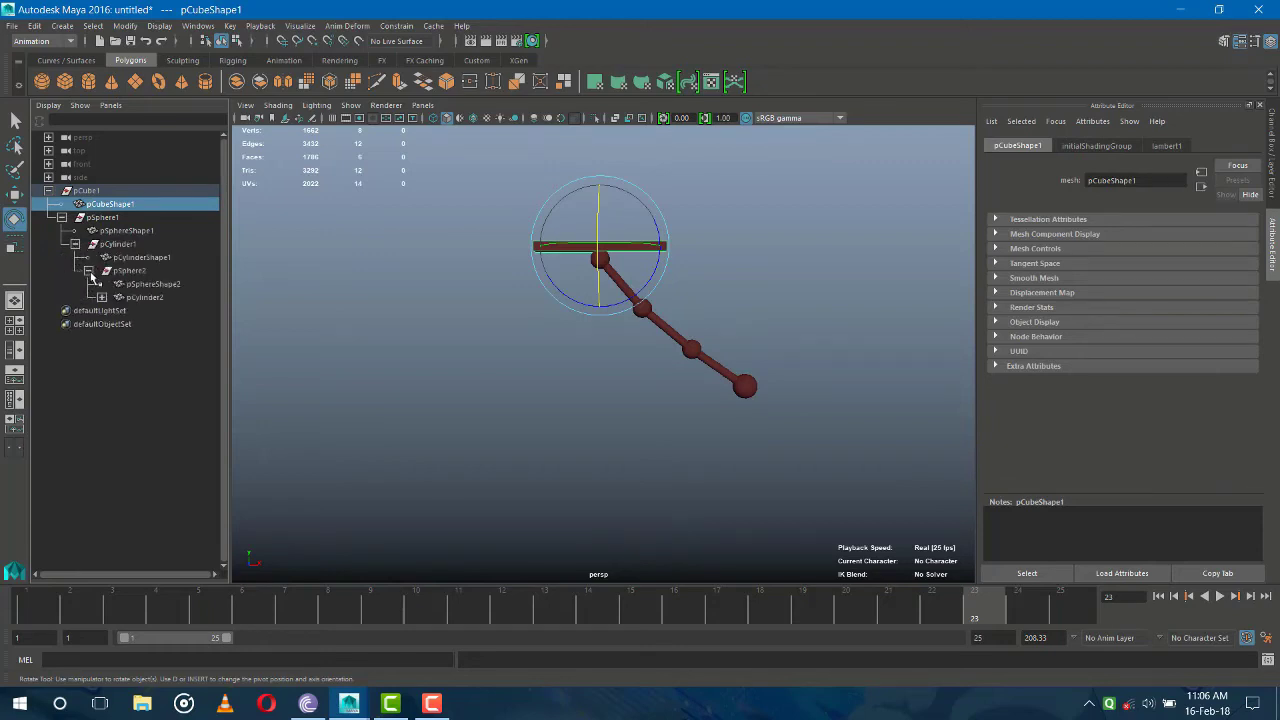
{"action": "left_click", "coordinate": [102, 298]}
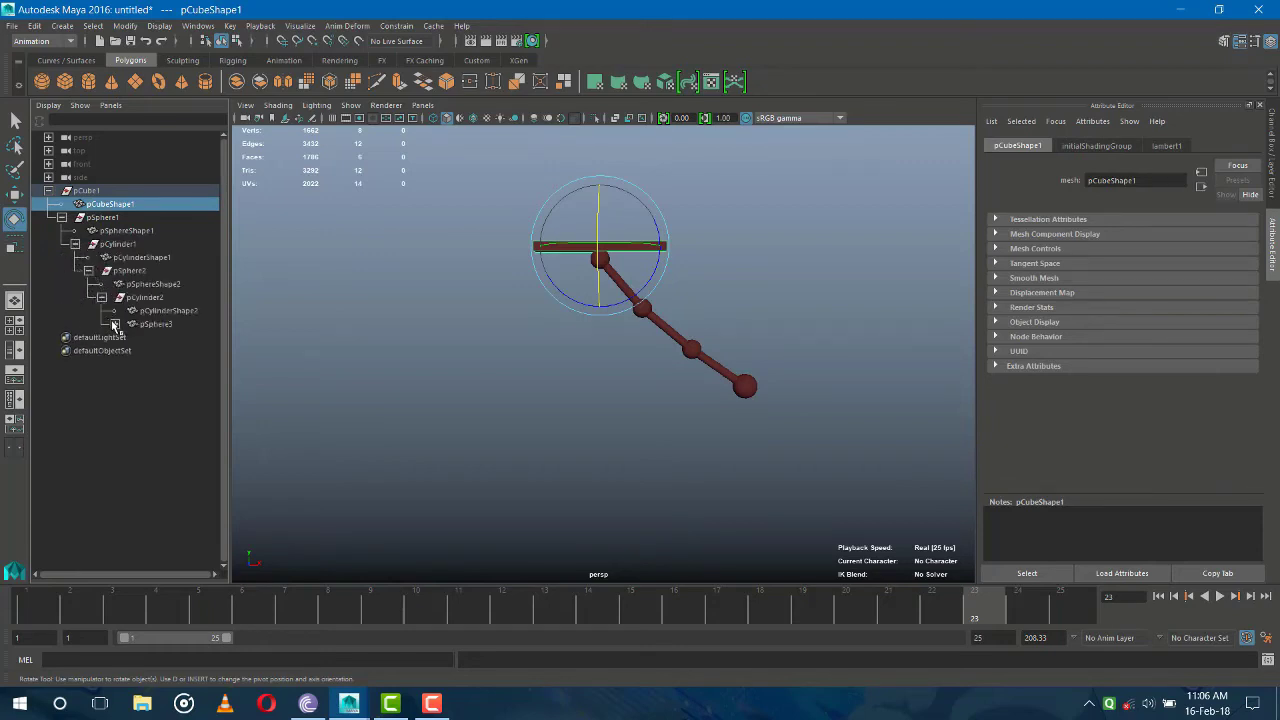
{"action": "left_click", "coordinate": [115, 324]}
{"action": "left_click", "coordinate": [128, 351]}
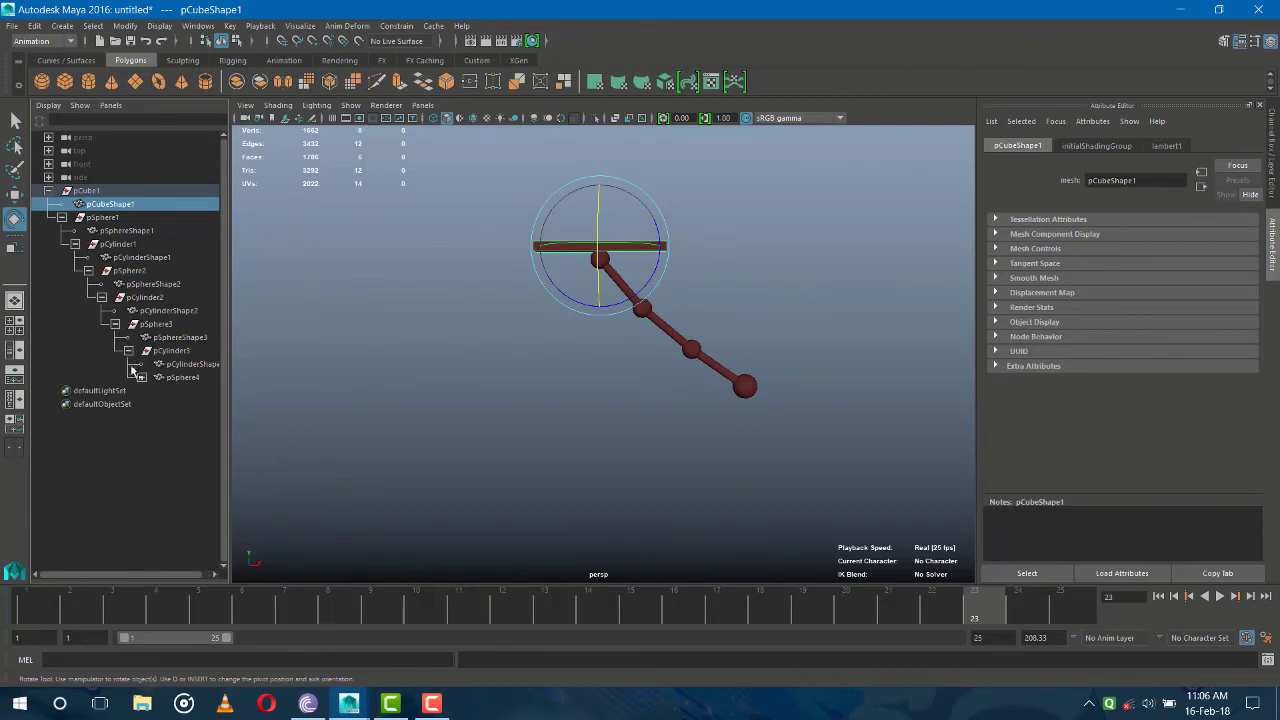
{"action": "left_click", "coordinate": [141, 378]}
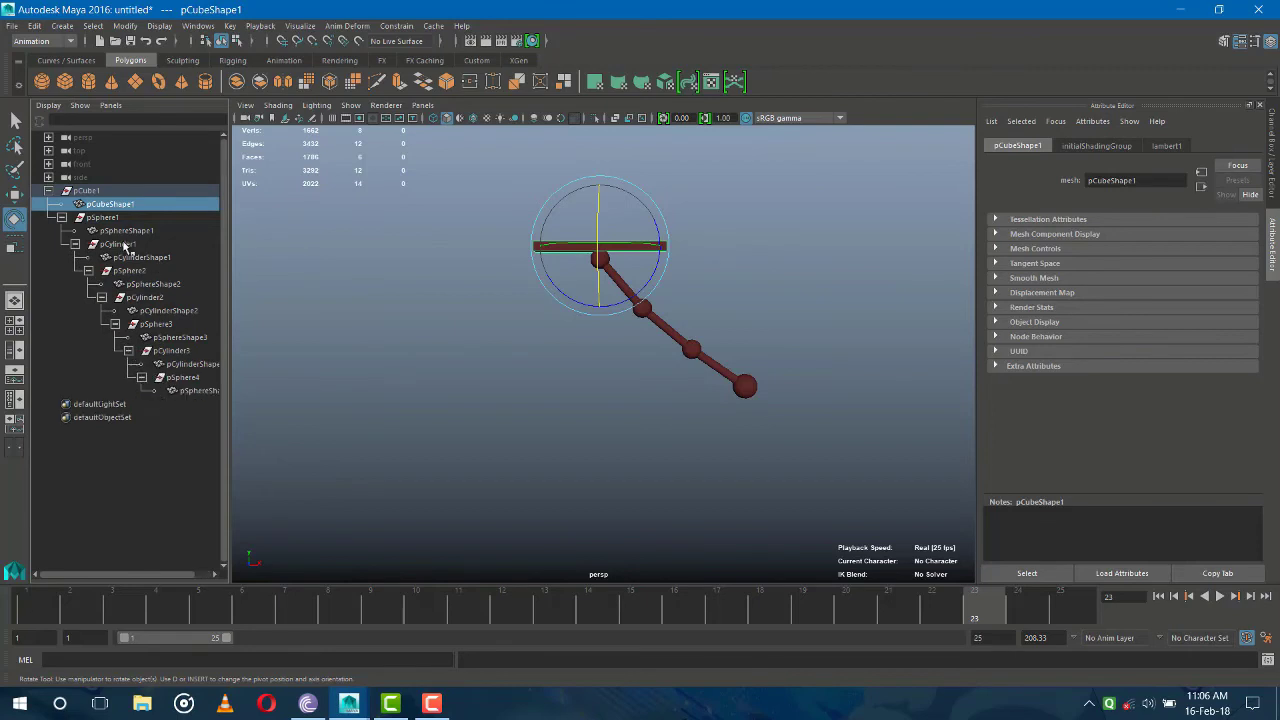
{"action": "left_click", "coordinate": [104, 218]}
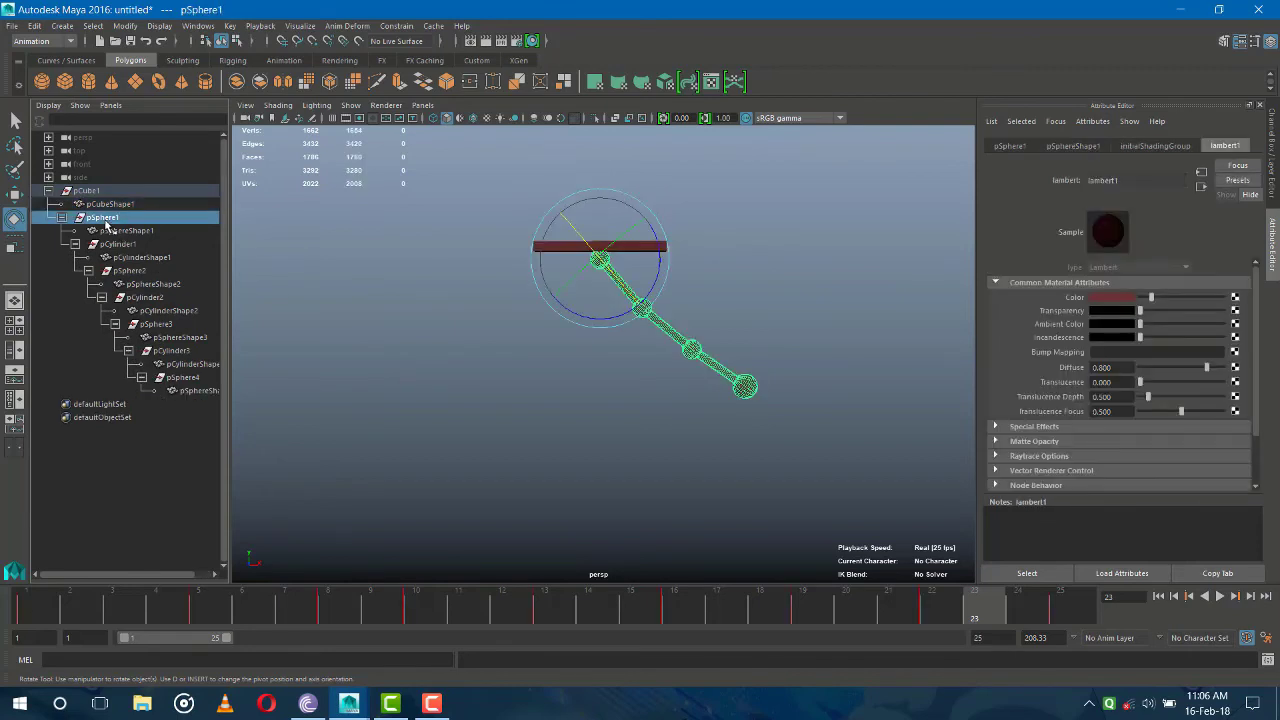
{"action": "left_click", "coordinate": [112, 231]}
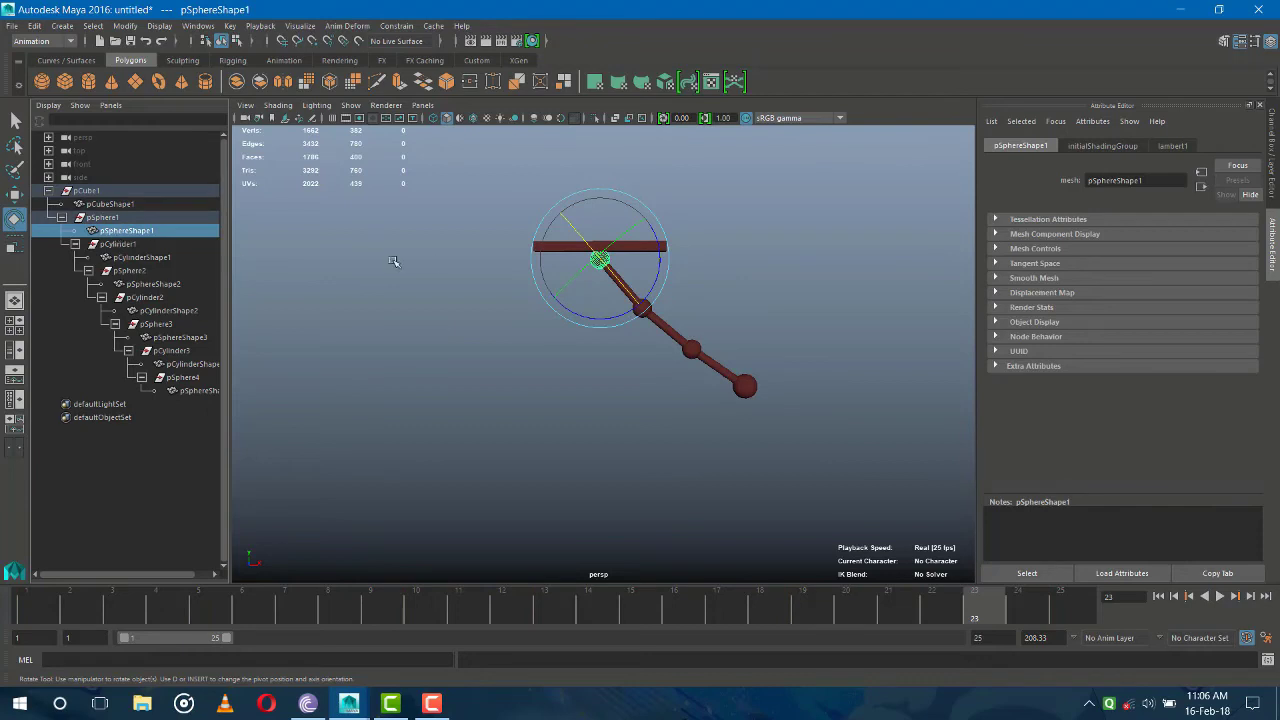
Assign a new Blinn material to the top sphere and colour it dark red from the colour history
{"action": "mouse_move", "coordinate": [599, 261]}
{"action": "right_mouse_down", "text": "shift"}
{"action": "mouse_move", "coordinate": [596, 603]}
{"action": "mouse_move", "coordinate": [690, 597]}
{"action": "right_mouse_up", "text": "shift"}
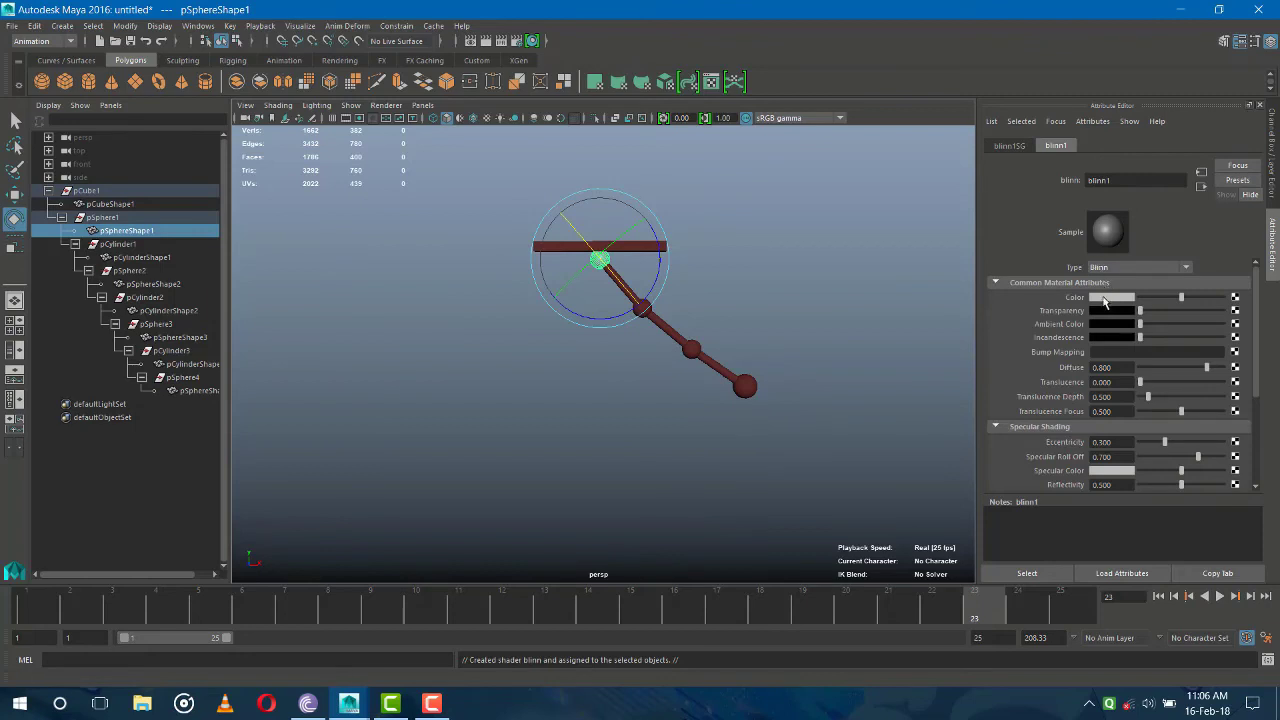
{"action": "left_click", "coordinate": [1104, 298]}
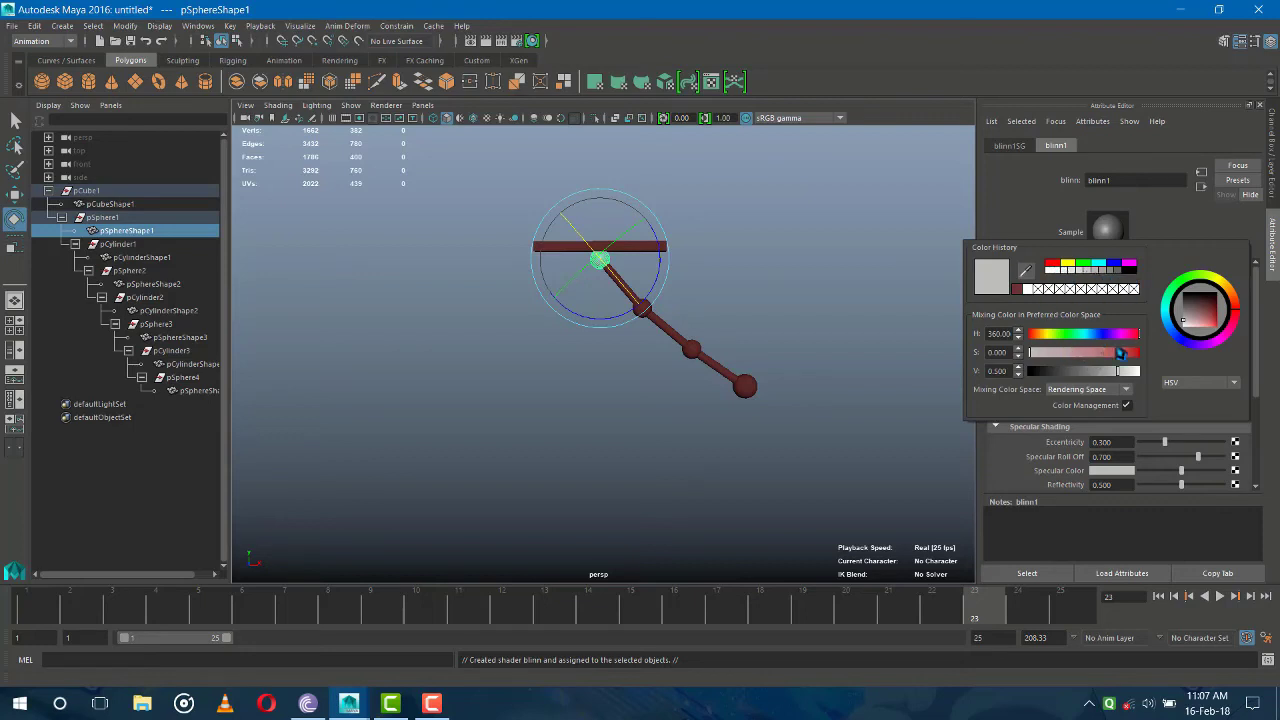
{"action": "left_click", "coordinate": [1017, 289]}
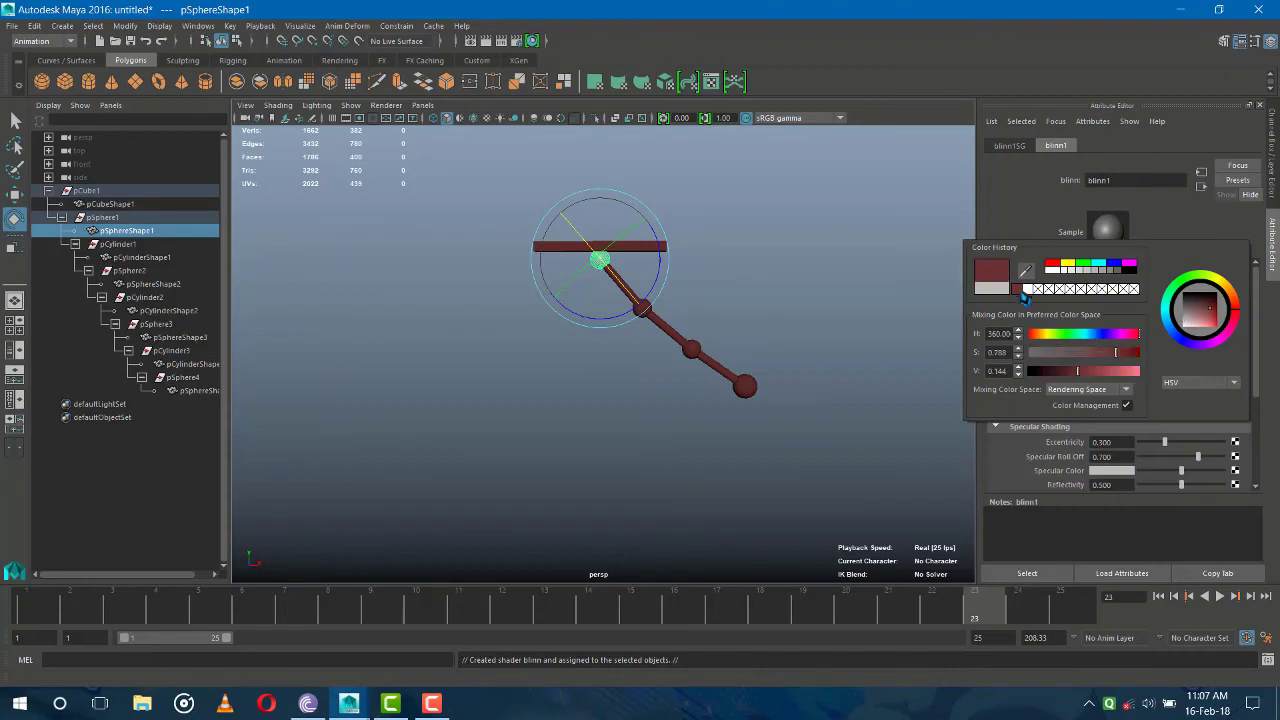
{"action": "left_click", "coordinate": [858, 291]}
{"action": "left_click", "coordinate": [638, 243]}
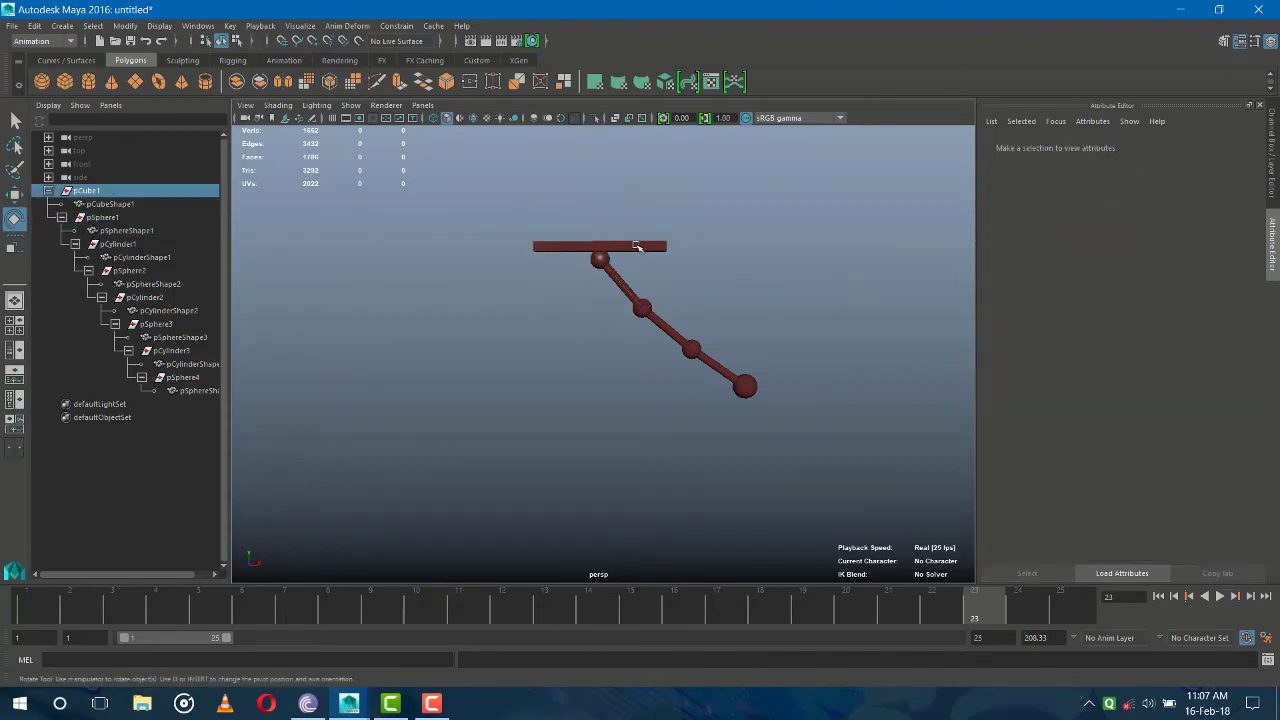
Give the top bar pCube1 its own new grey Blinn material, blinn2
{"action": "left_click", "coordinate": [105, 204]}
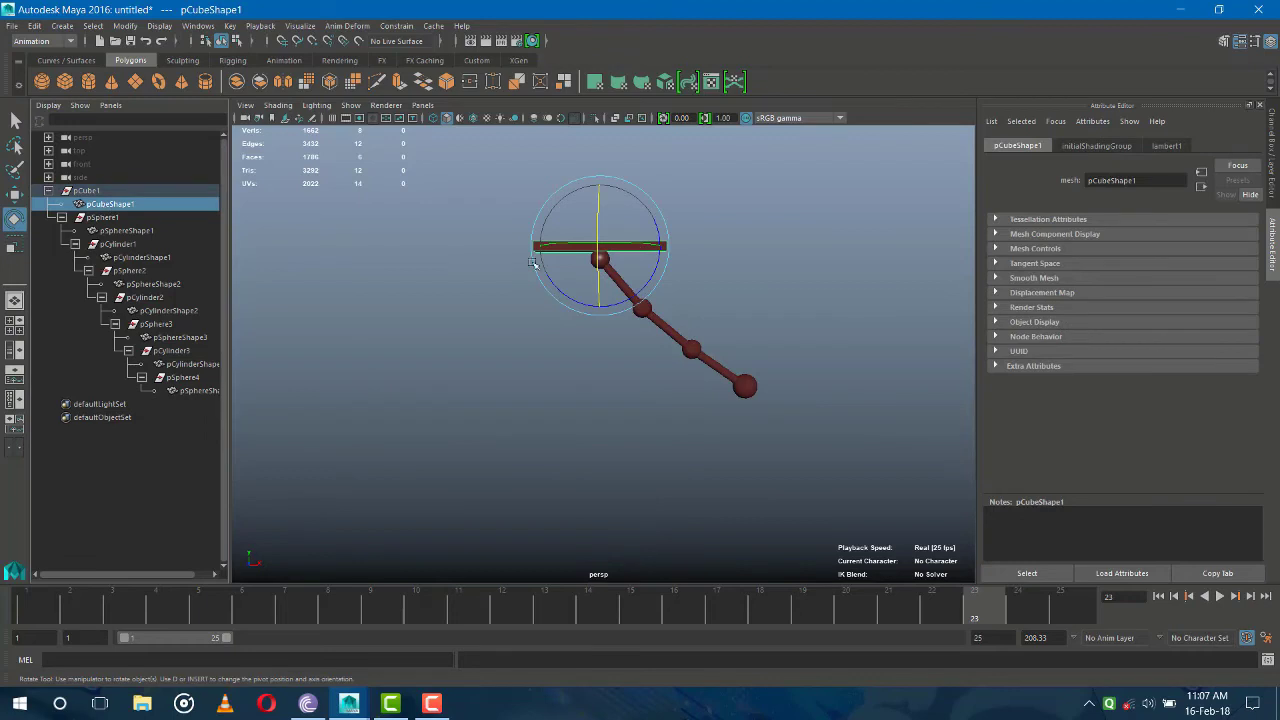
{"action": "right_click", "coordinate": [640, 245]}
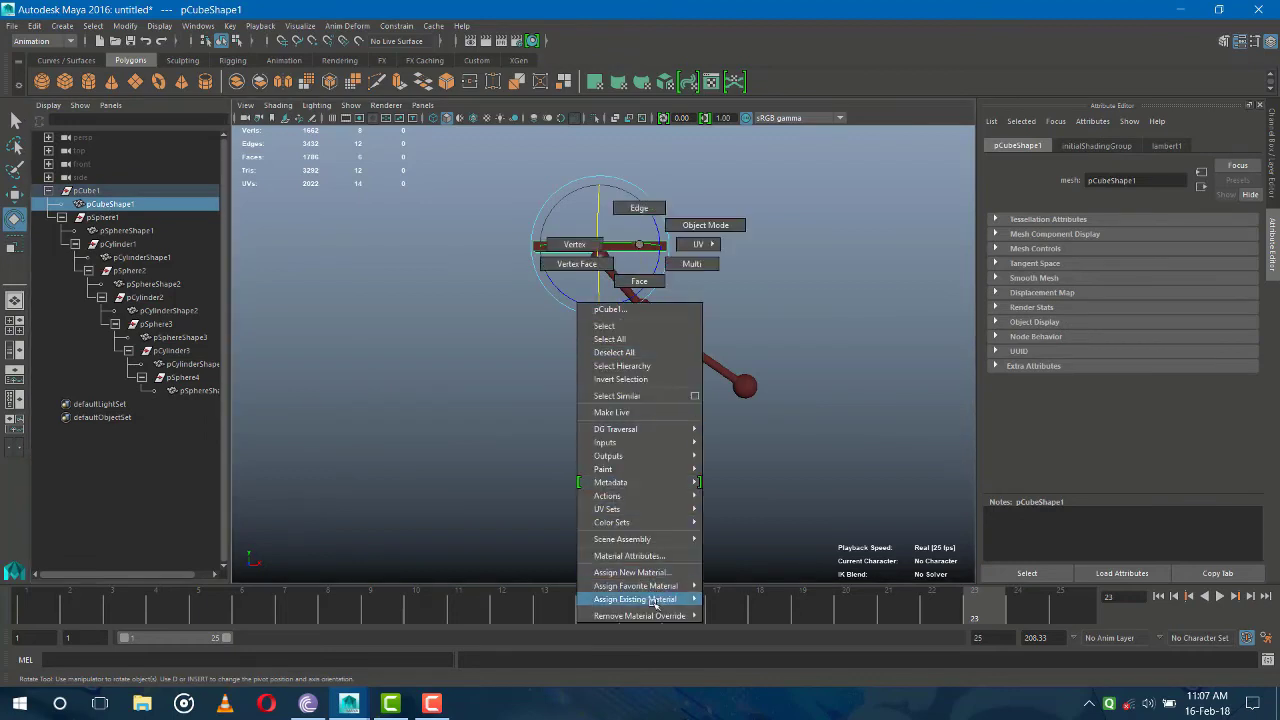
{"action": "mouse_move", "coordinate": [636, 586]}
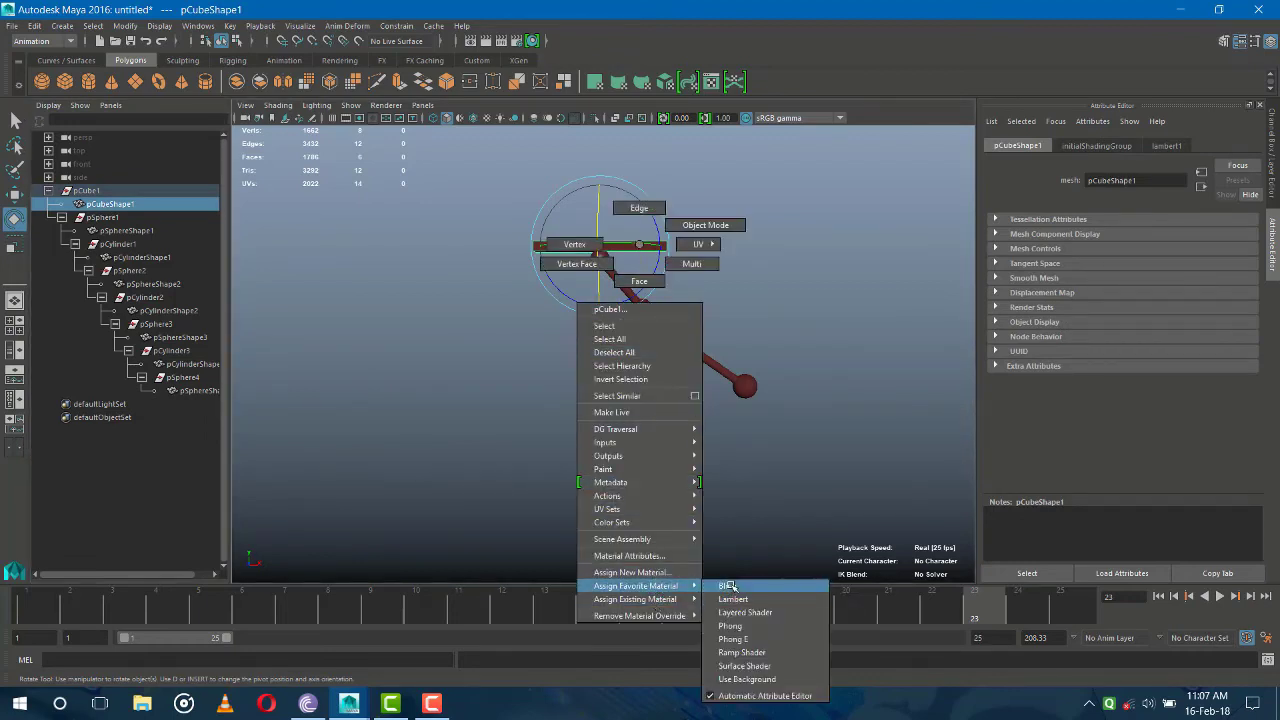
{"action": "left_click", "coordinate": [745, 595]}
{"action": "left_click", "coordinate": [1120, 298]}
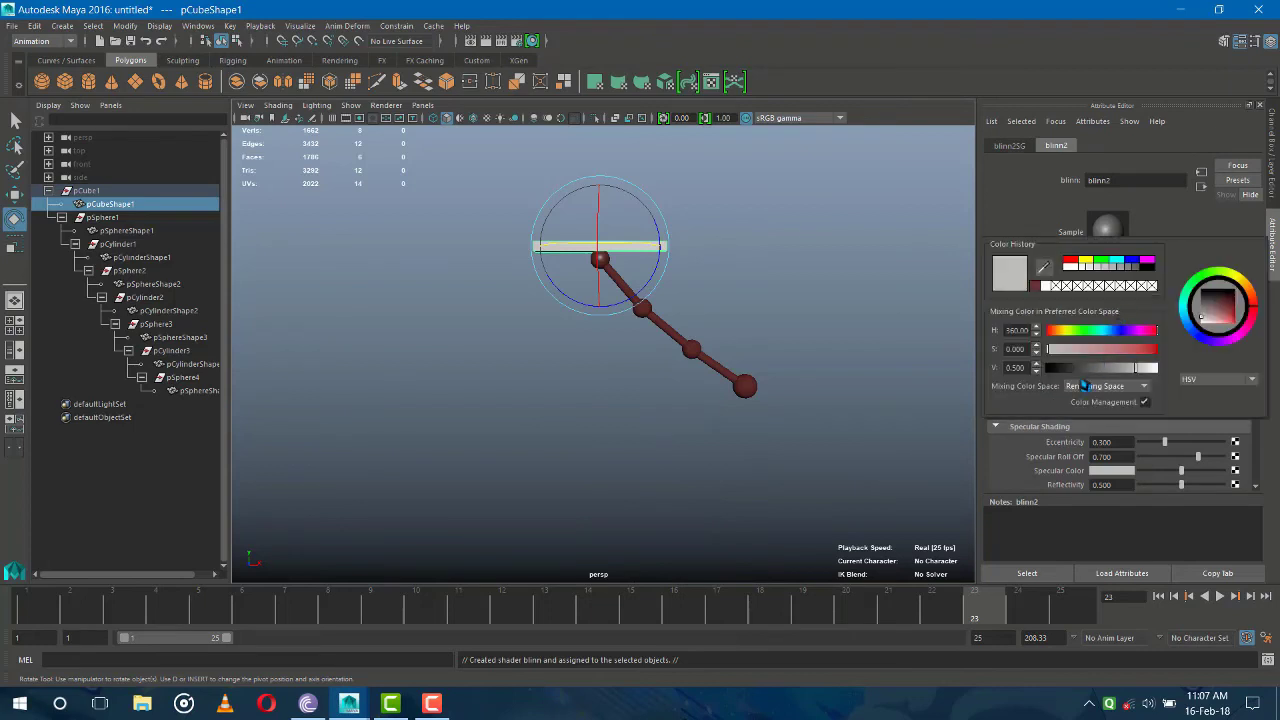
{"action": "left_click", "coordinate": [948, 363]}
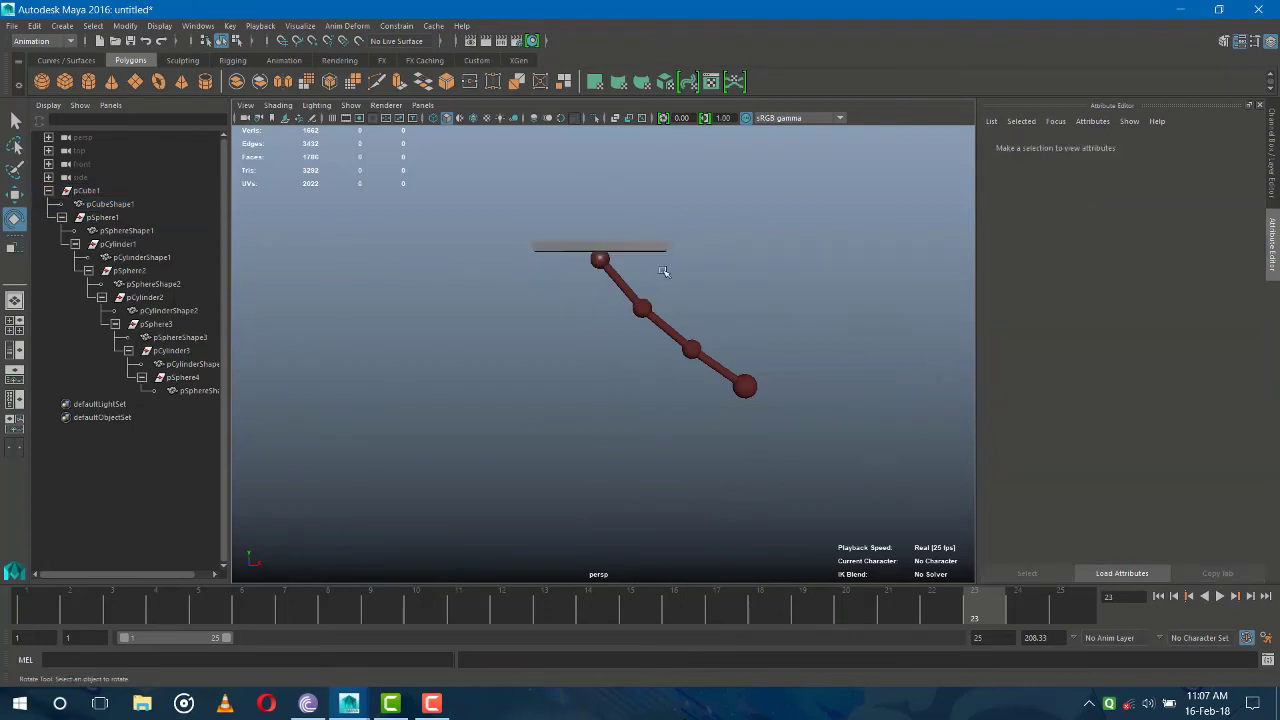
{"action": "mouse_move", "coordinate": [701, 245]}
{"action": "left_mouse_down", "text": "alt"}
{"action": "mouse_move", "coordinate": [729, 242]}
{"action": "mouse_move", "coordinate": [712, 241]}
{"action": "left_mouse_up", "text": "alt"}
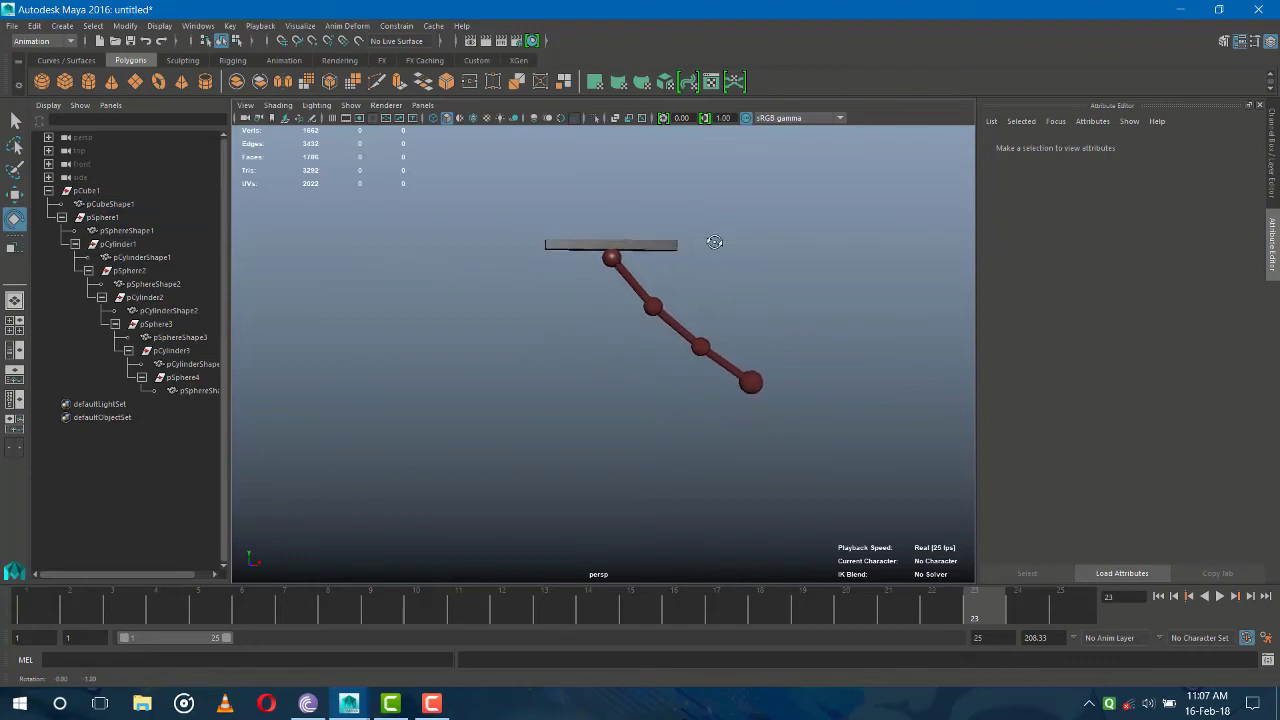
Assign a new Blinn material, blinn3, to the first rod pCylinder1
{"action": "left_click", "coordinate": [638, 284]}
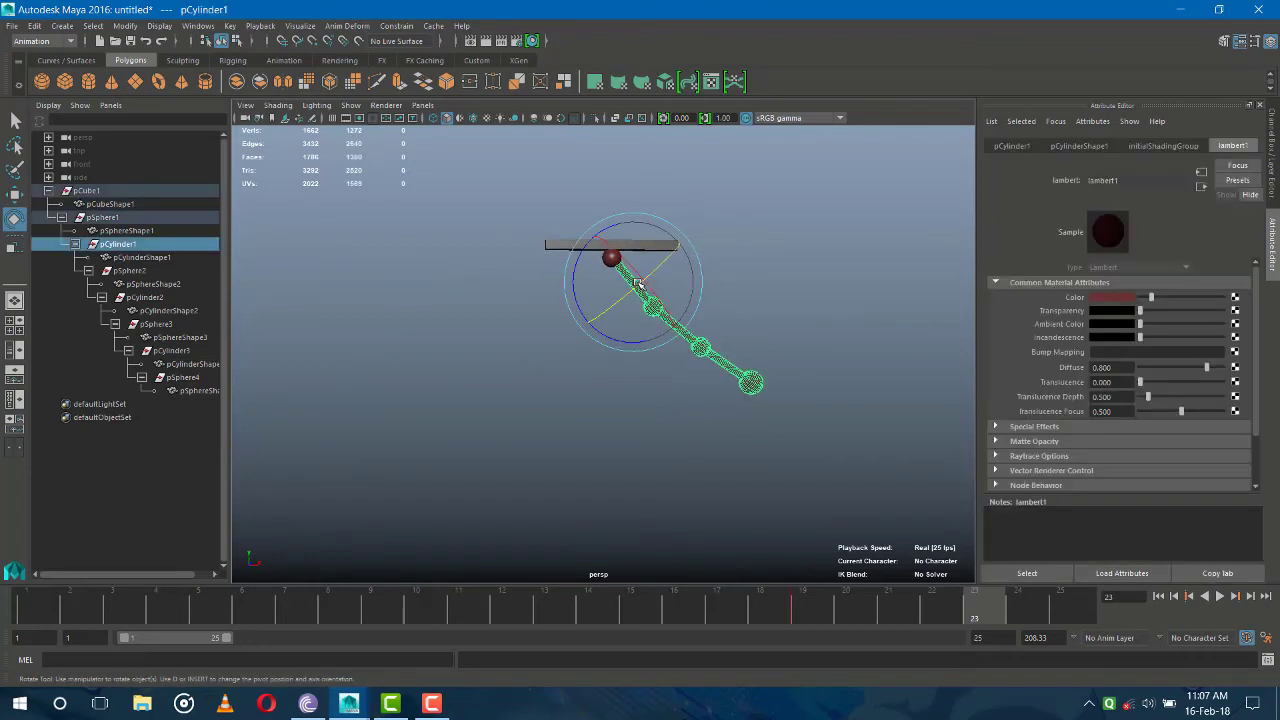
{"action": "left_click", "coordinate": [150, 258]}
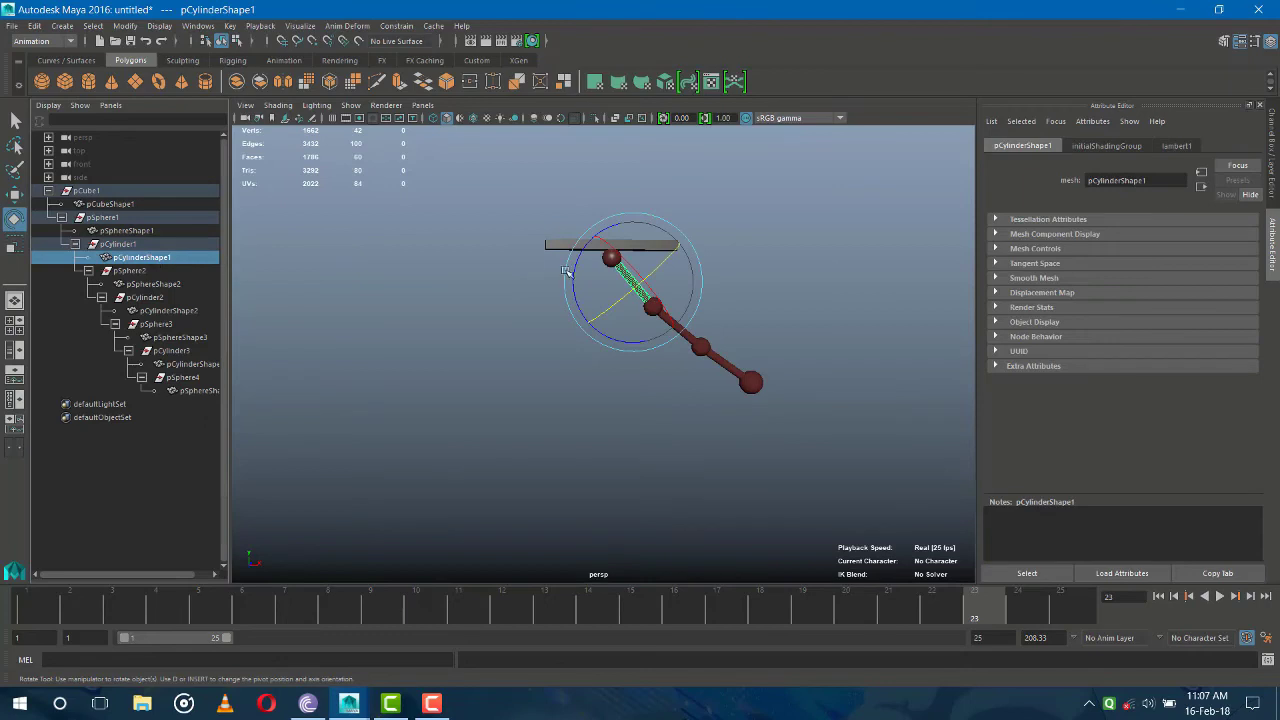
{"action": "right_click", "coordinate": [634, 282], "text": "shift"}
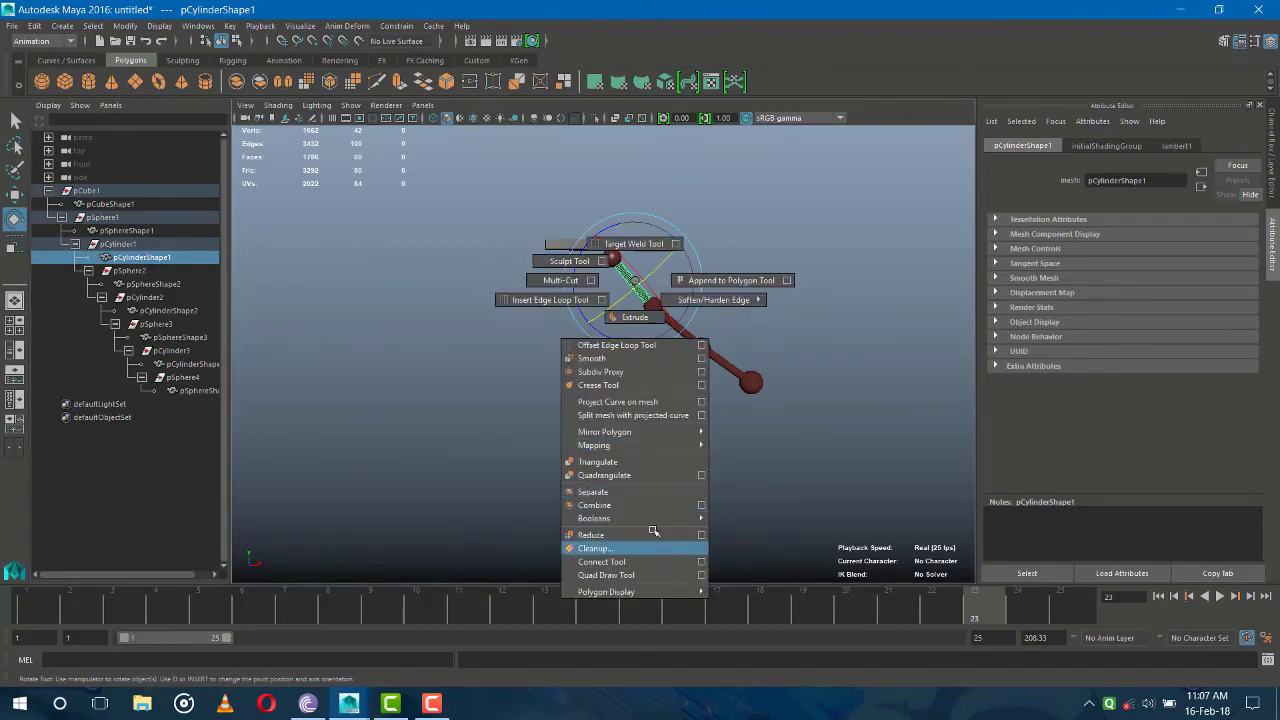
{"action": "left_click", "coordinate": [637, 284]}
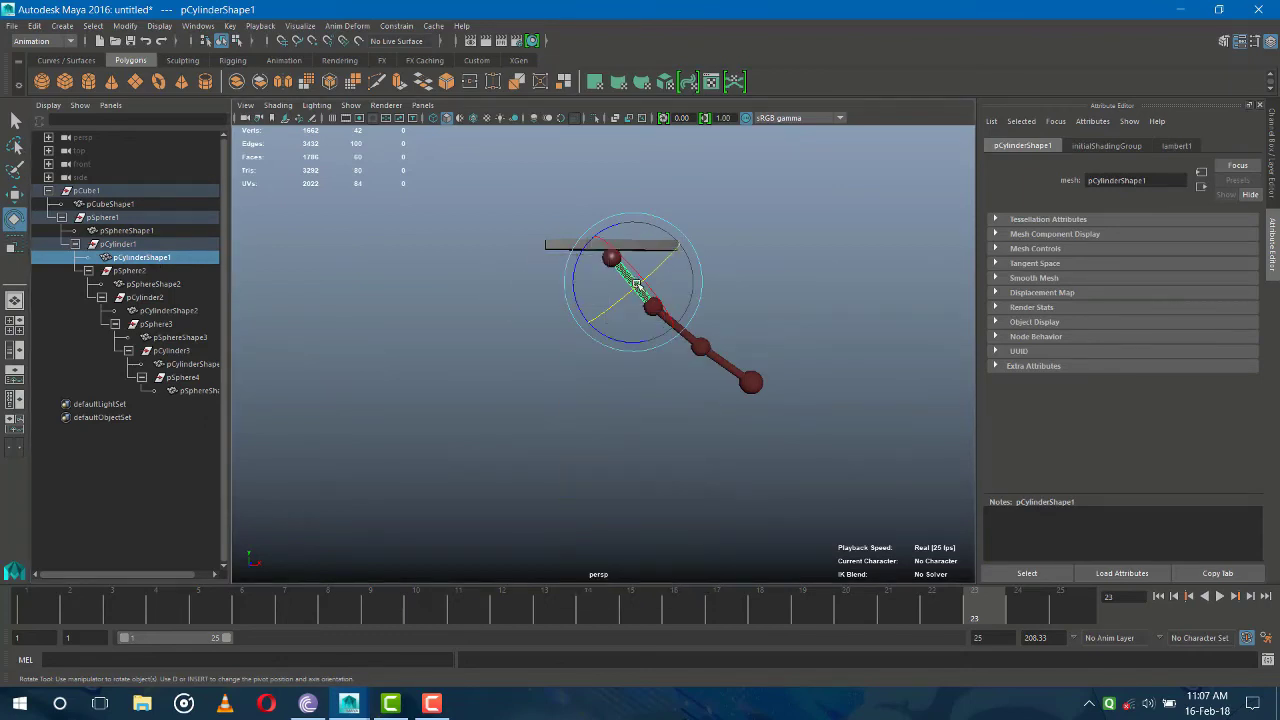
{"action": "right_click", "coordinate": [636, 284]}
{"action": "mouse_move", "coordinate": [633, 624]}
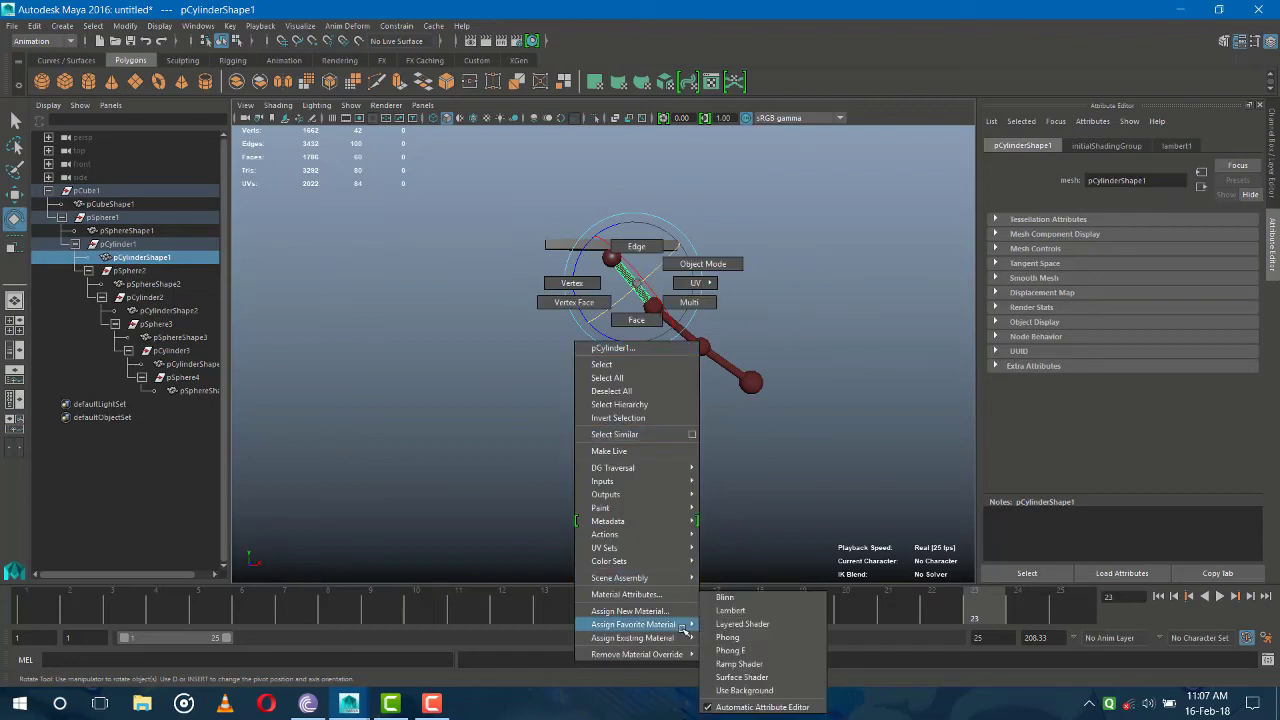
{"action": "left_click", "coordinate": [724, 597]}
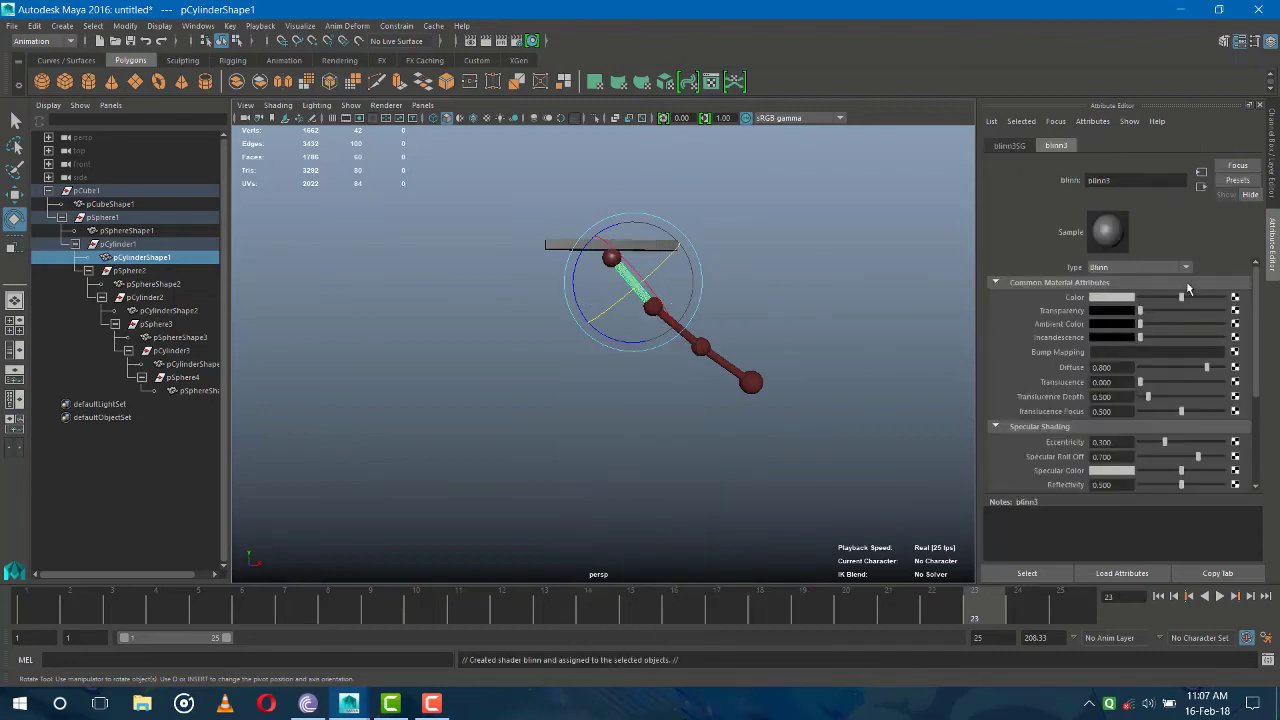
Tune the rod material's colour to a light peach (S 0.582, V 1.000)
{"action": "left_click", "coordinate": [1124, 300]}
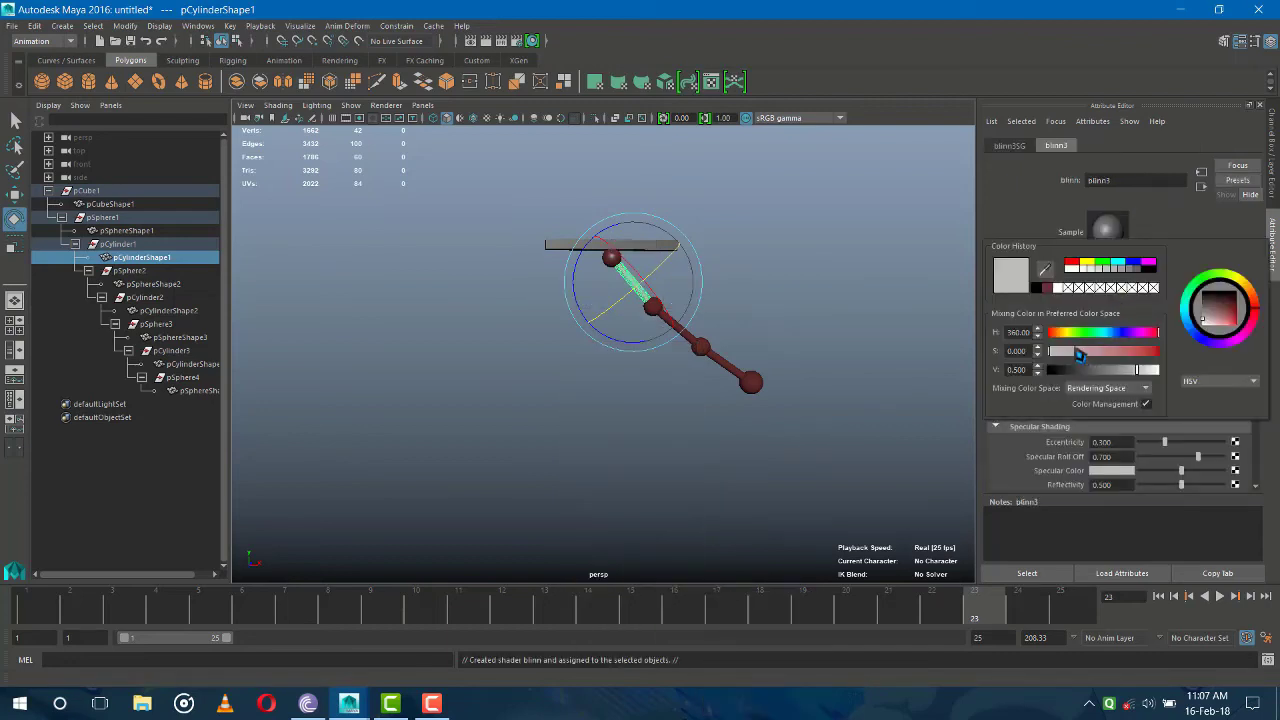
{"action": "left_click", "coordinate": [1065, 333]}
{"action": "left_click_drag", "start_coordinate": [1095, 351], "coordinate": [1165, 352]}
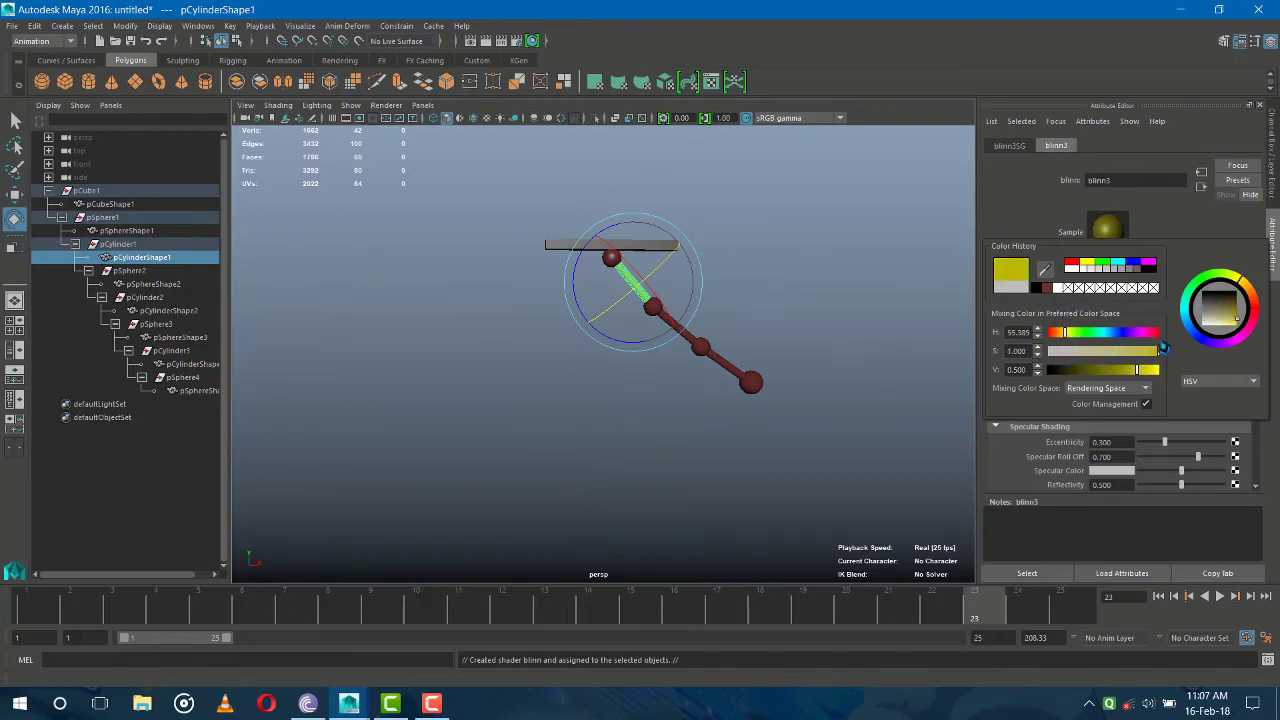
{"action": "mouse_move", "coordinate": [1228, 316]}
{"action": "left_mouse_down"}
{"action": "mouse_move", "coordinate": [1223, 332]}
{"action": "mouse_move", "coordinate": [1258, 323]}
{"action": "mouse_move", "coordinate": [1261, 306]}
{"action": "left_mouse_up"}
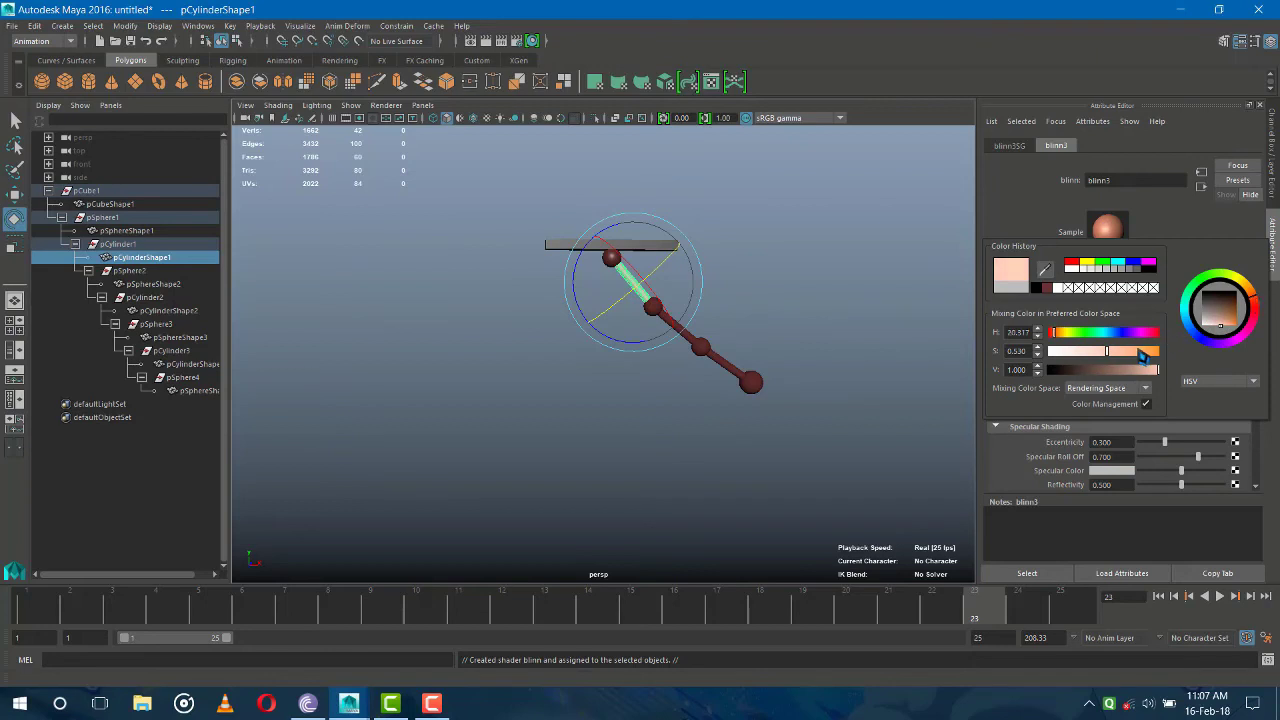
{"action": "left_click", "coordinate": [1139, 351]}
{"action": "left_click", "coordinate": [1151, 371]}
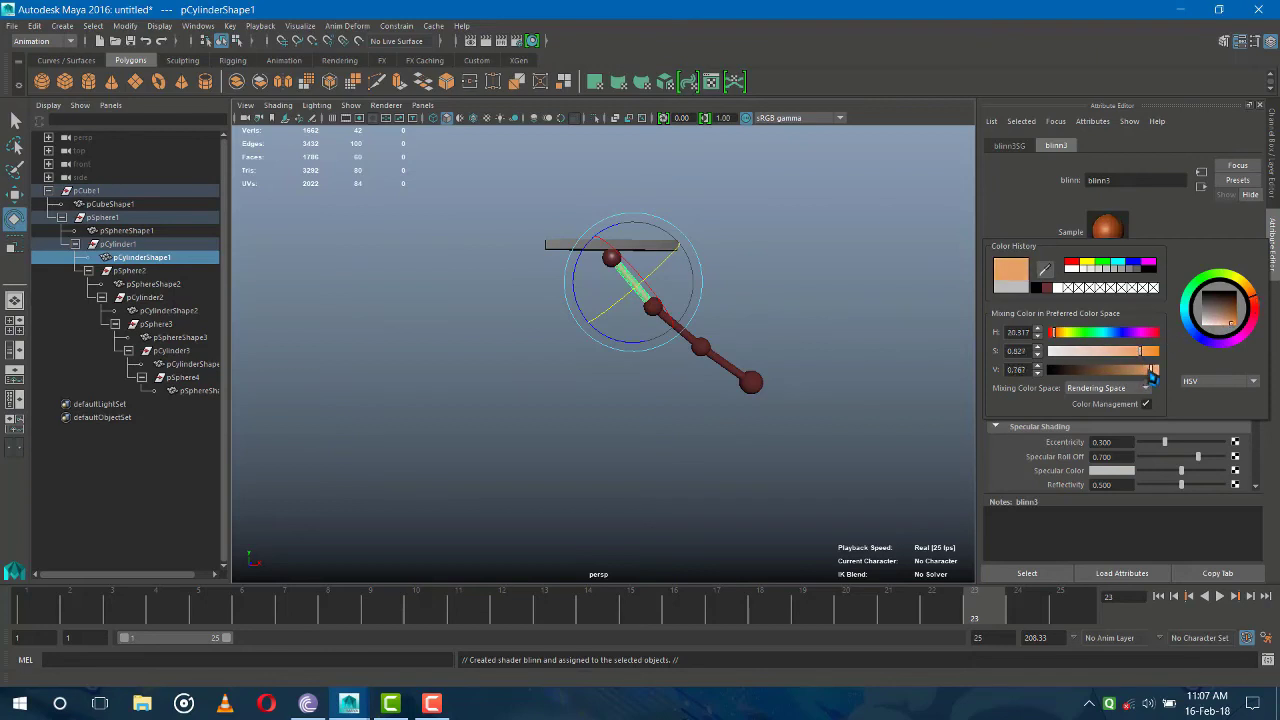
{"action": "left_click_drag", "start_coordinate": [1155, 375], "coordinate": [1156, 359]}
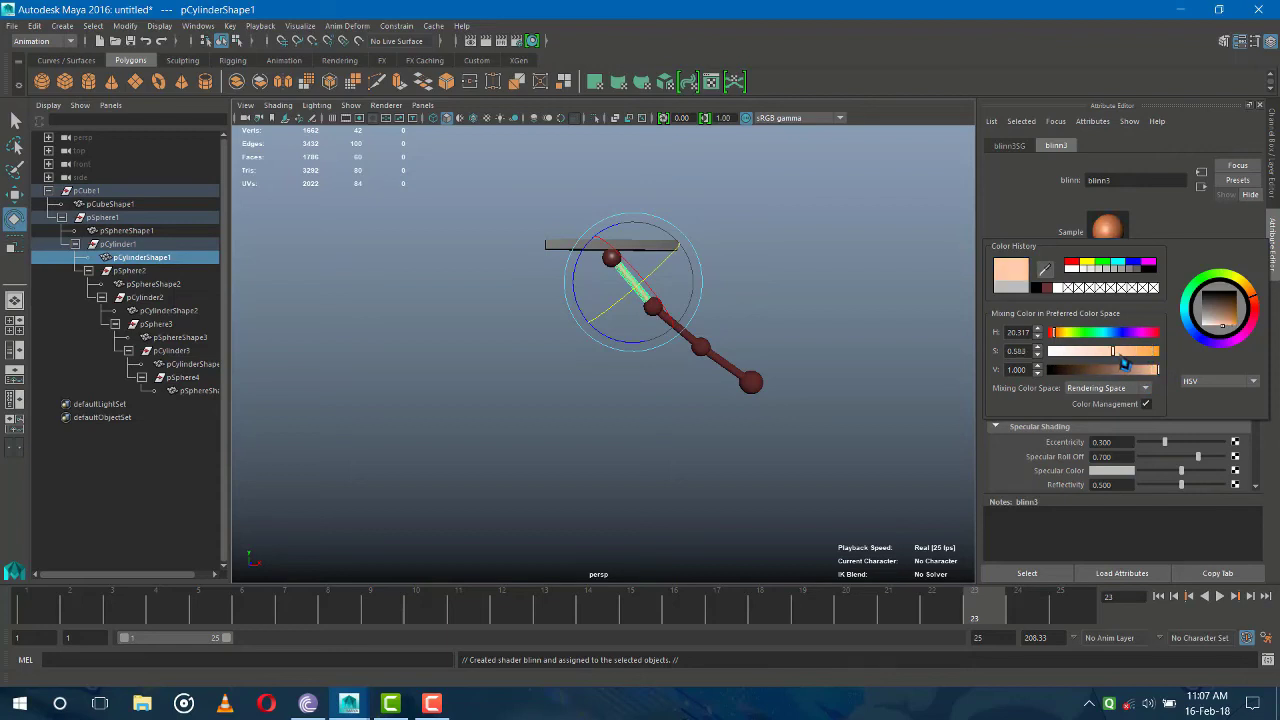
{"action": "left_click", "coordinate": [850, 356]}
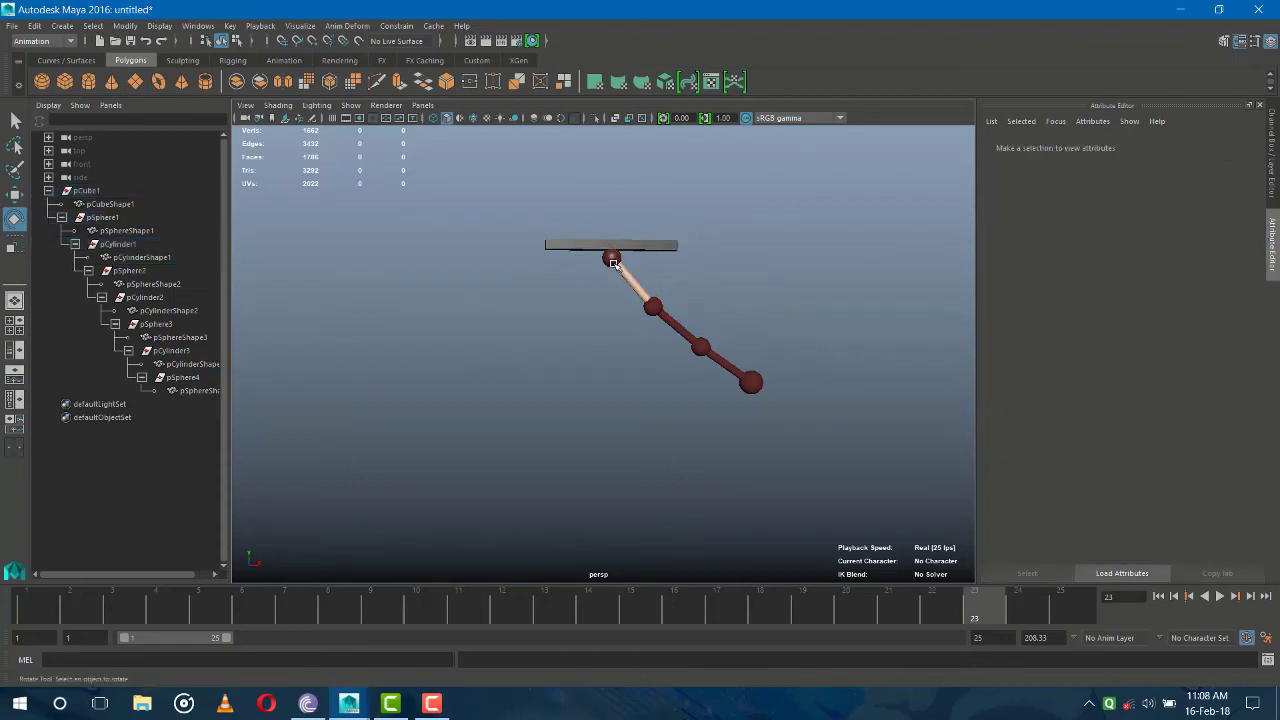
{"action": "left_click", "coordinate": [614, 262]}
{"action": "left_click", "coordinate": [717, 288]}
Rename the rod's blinn3 material to 'cylinder'
{"action": "left_click", "coordinate": [118, 244]}
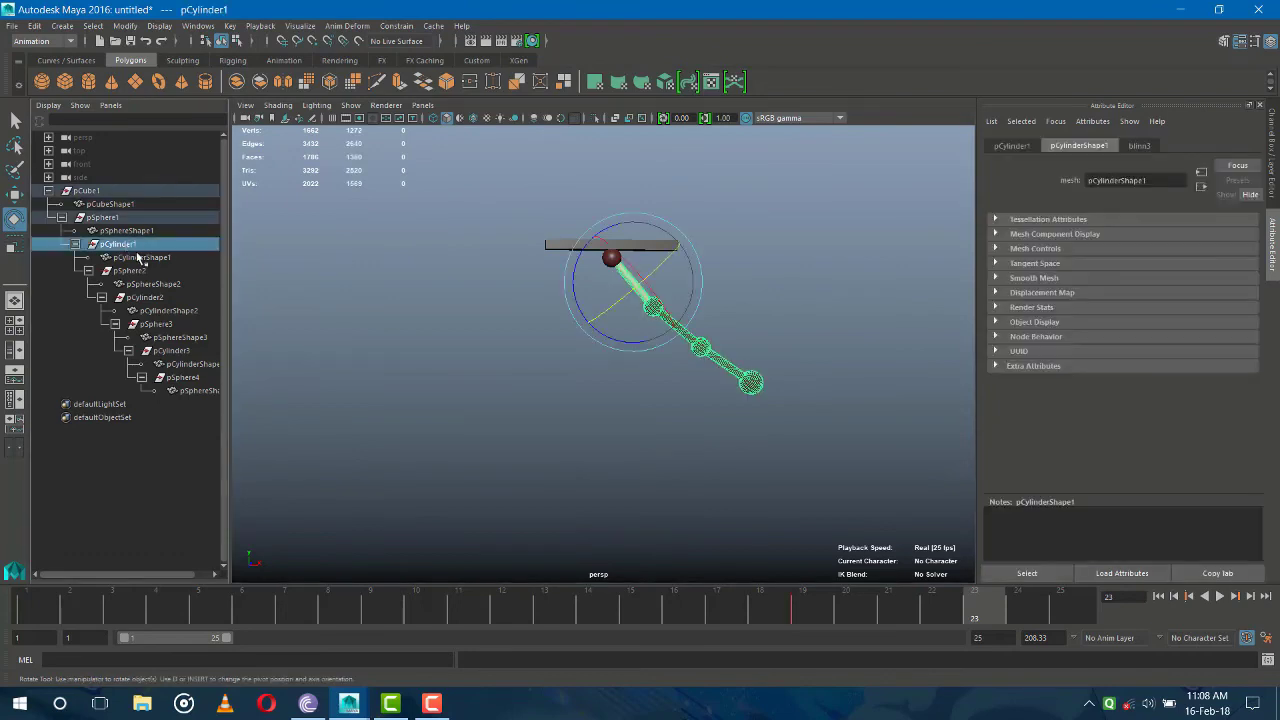
{"action": "left_click", "coordinate": [138, 258]}
{"action": "left_click", "coordinate": [1083, 146]}
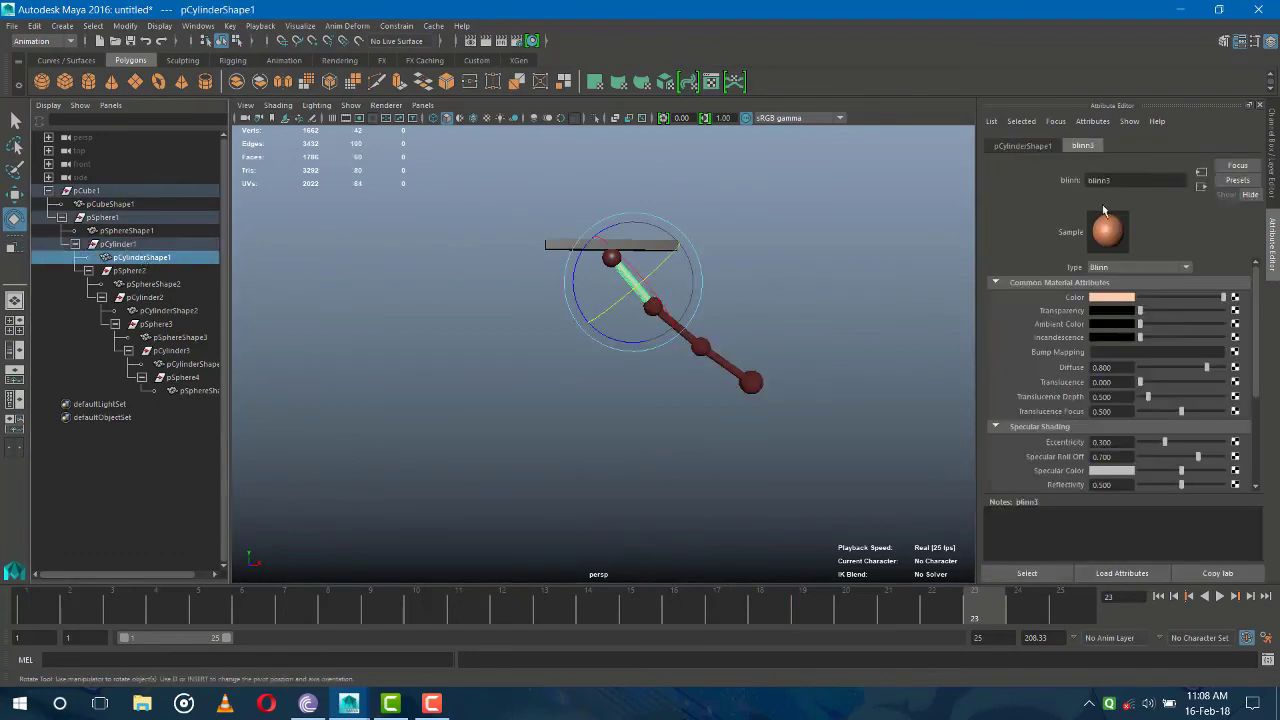
{"action": "left_click_drag", "start_coordinate": [1125, 182], "coordinate": [1086, 184]}
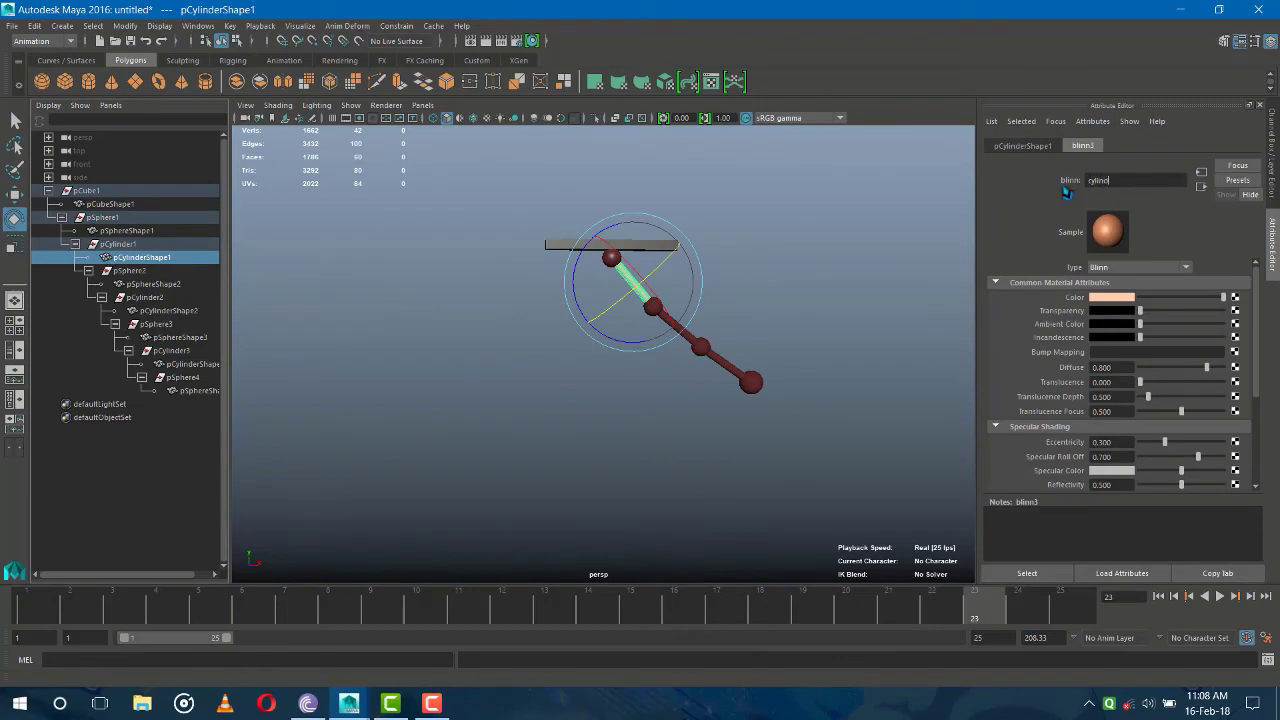
{"action": "key", "text": "Return"}
Rename the spheres' blinn1 material to 'ball'
{"action": "left_click", "coordinate": [128, 231]}
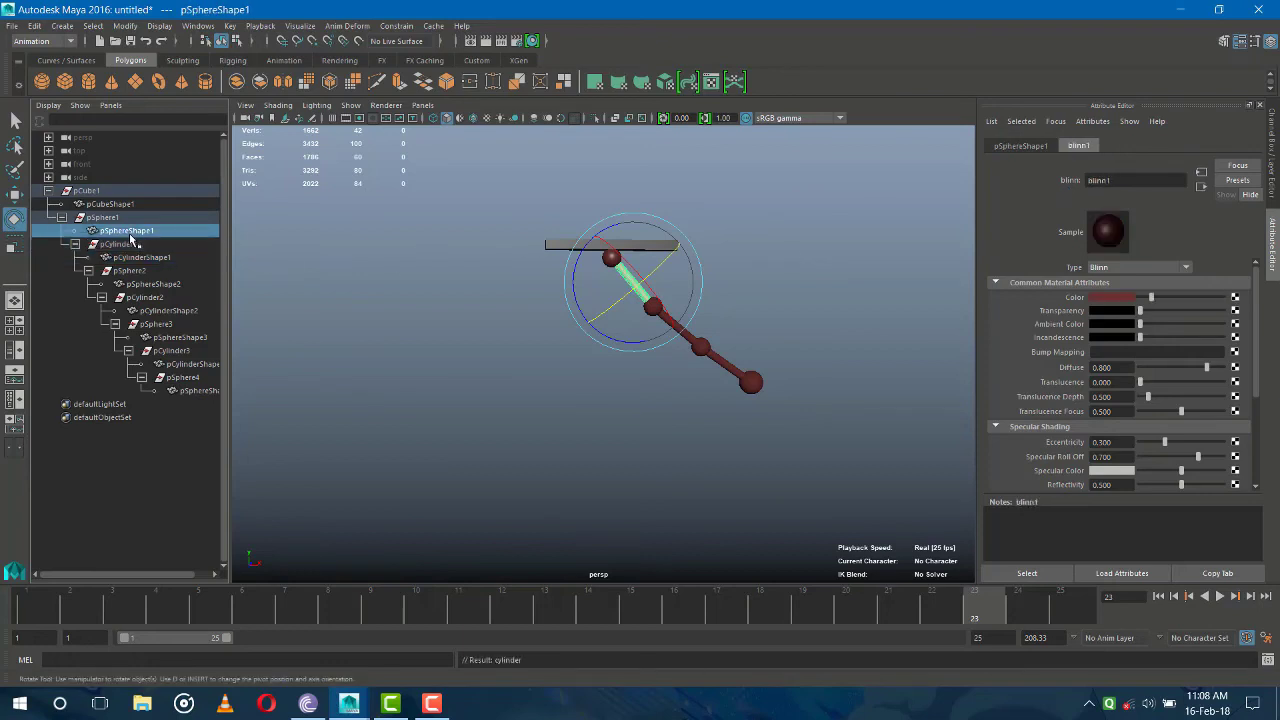
{"action": "double_click", "coordinate": [1099, 182]}
{"action": "type", "text": "ball"}
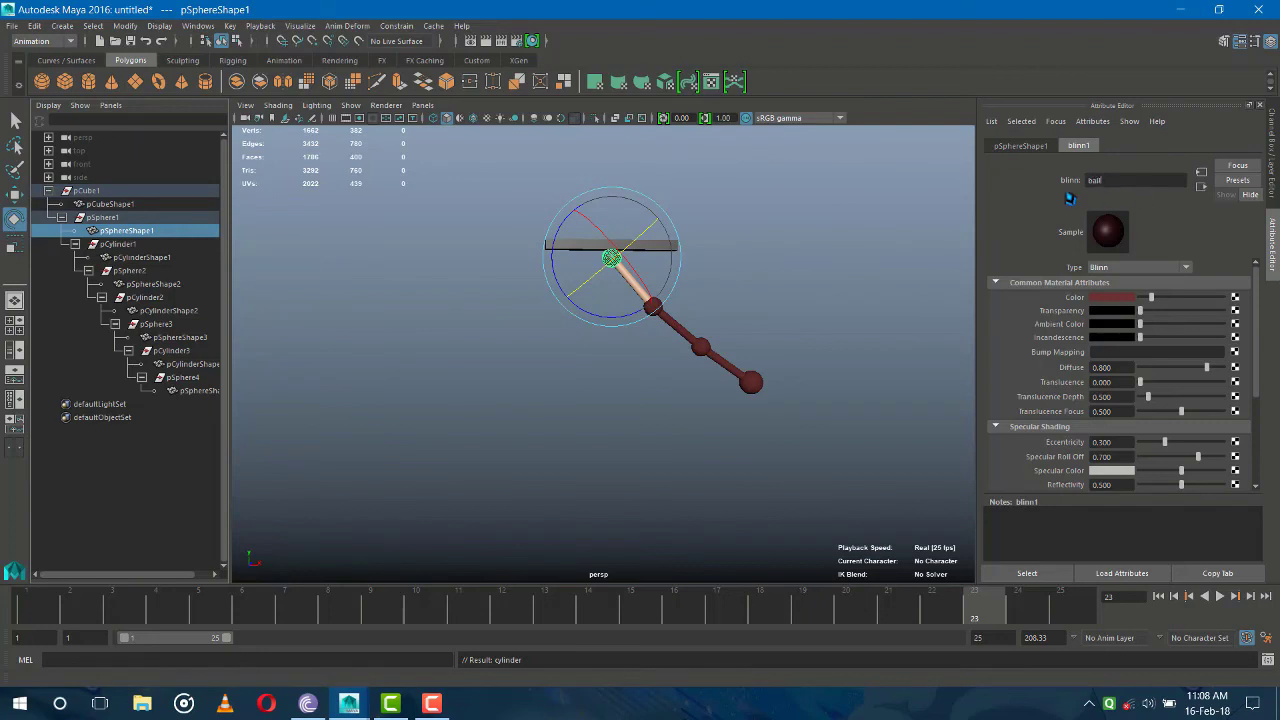
{"action": "key", "text": "Return"}
{"action": "left_click", "coordinate": [131, 271]}
Apply the ball material to the second sphere and the cylinder material to the second rod
{"action": "left_click", "coordinate": [150, 285]}
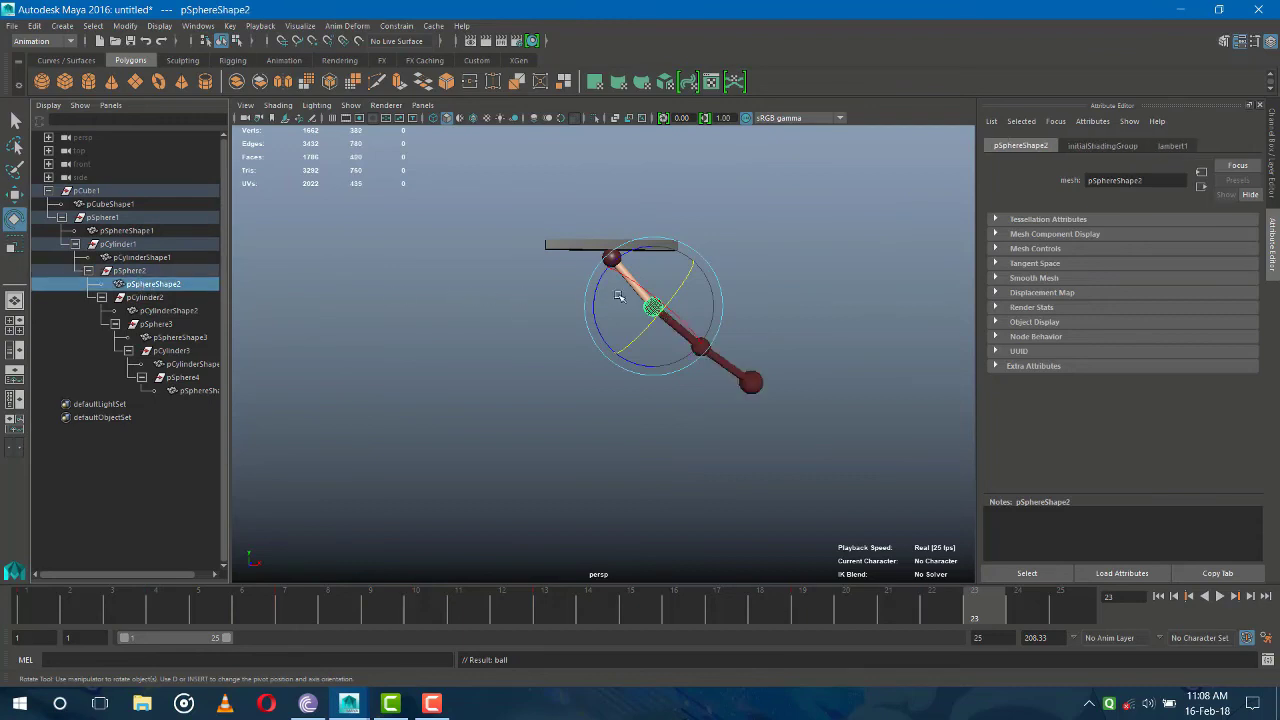
{"action": "right_click", "coordinate": [651, 303]}
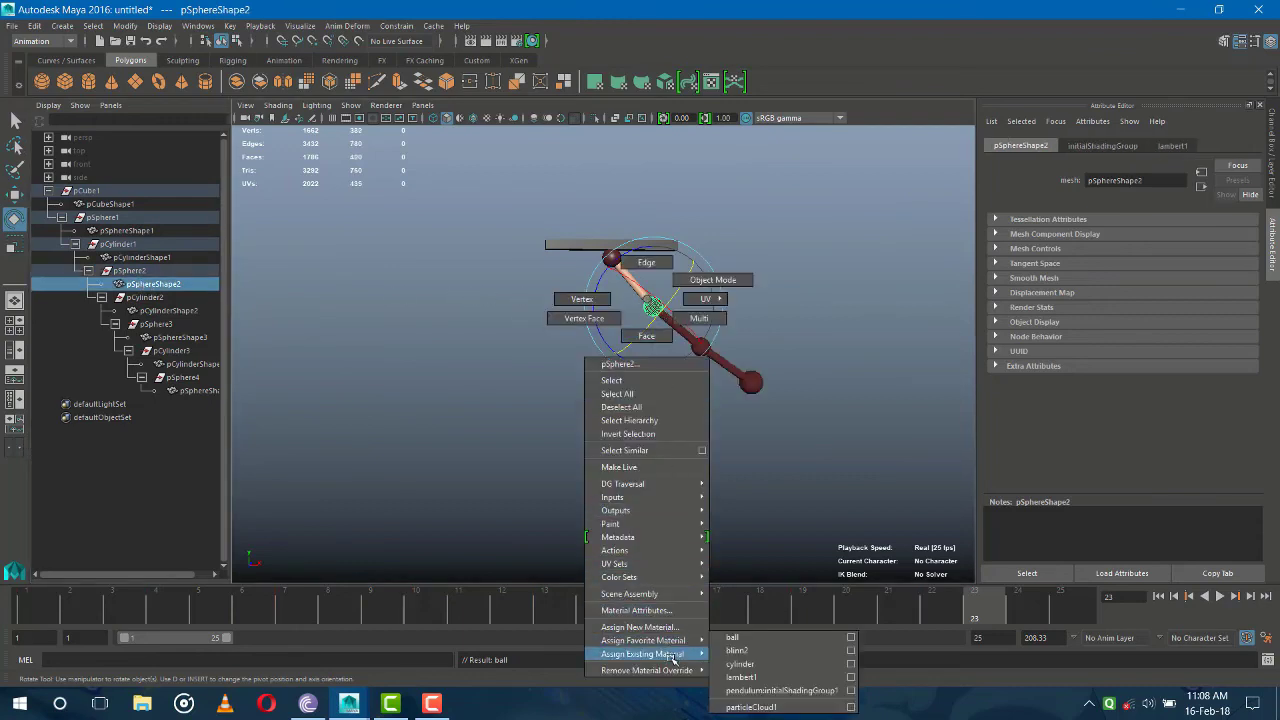
{"action": "mouse_move", "coordinate": [643, 653]}
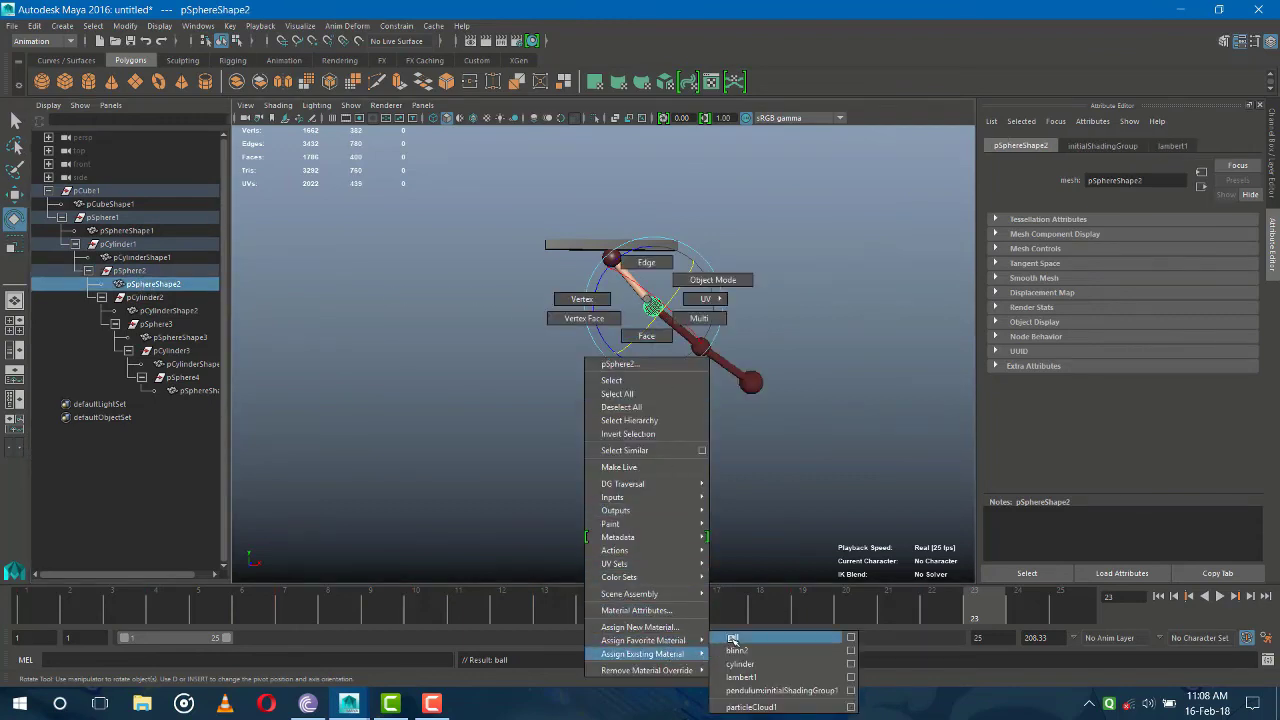
{"action": "left_click", "coordinate": [728, 638]}
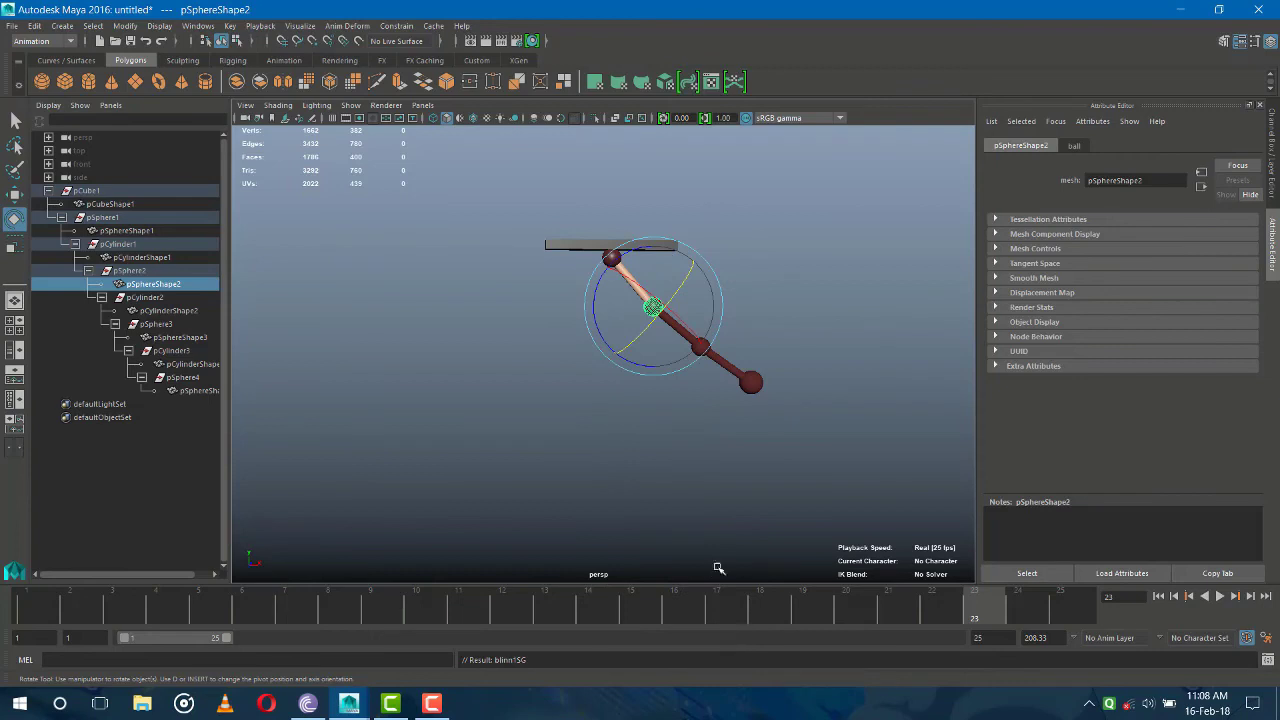
{"action": "left_click", "coordinate": [153, 311]}
{"action": "right_click", "coordinate": [687, 336]}
{"action": "mouse_move", "coordinate": [681, 689]}
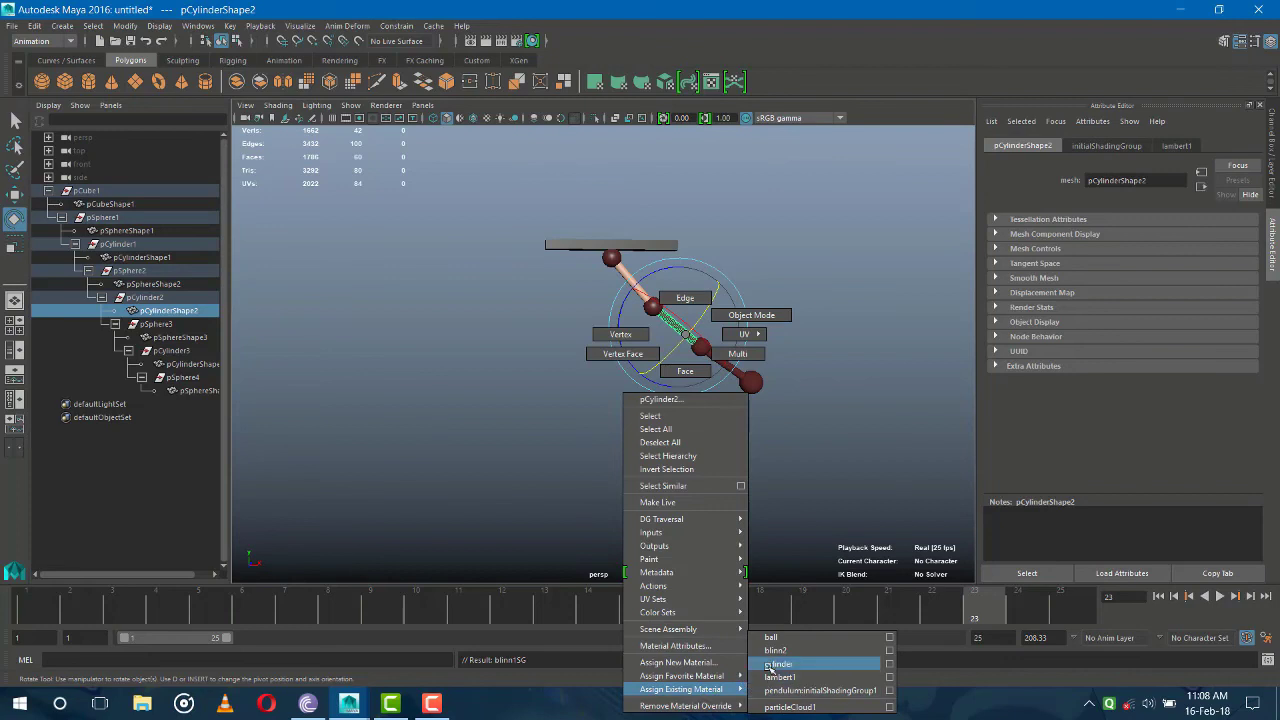
{"action": "left_click", "coordinate": [778, 664]}
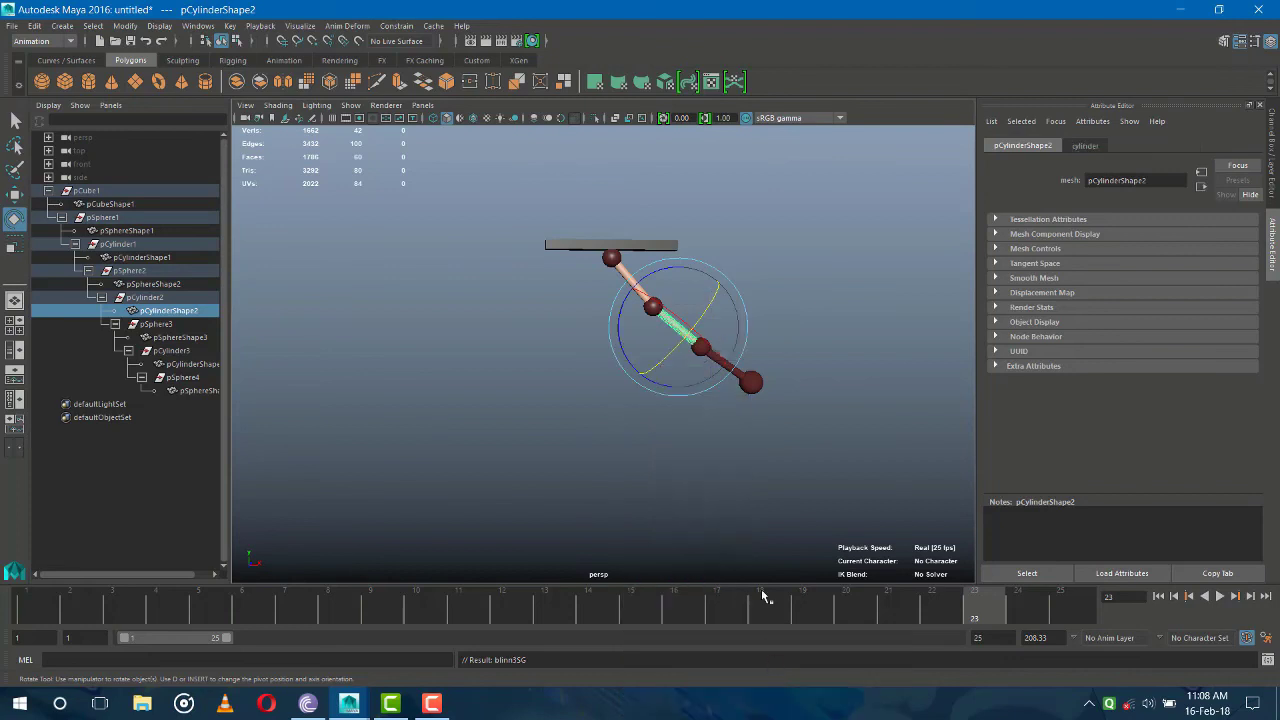
Apply the ball material to the third sphere and the peach cylinder material to the third rod
{"action": "left_click", "coordinate": [174, 339]}
{"action": "right_click", "coordinate": [706, 336]}
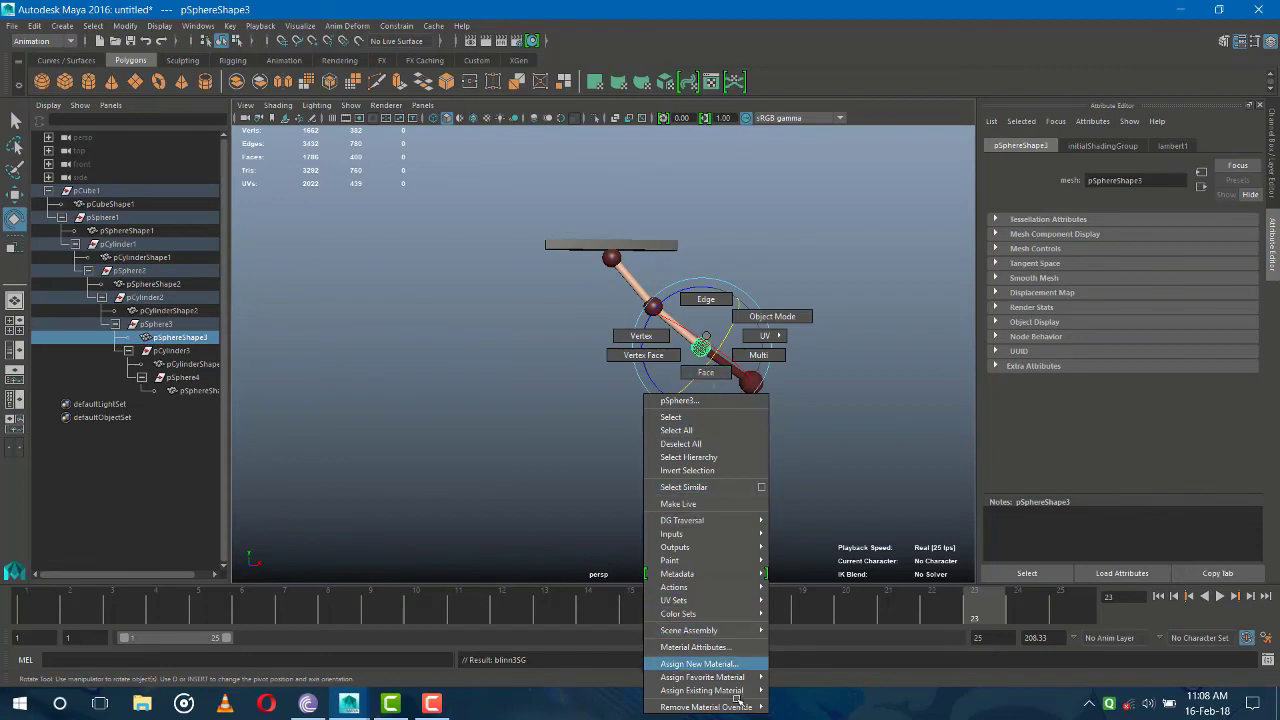
{"action": "left_click", "coordinate": [802, 637]}
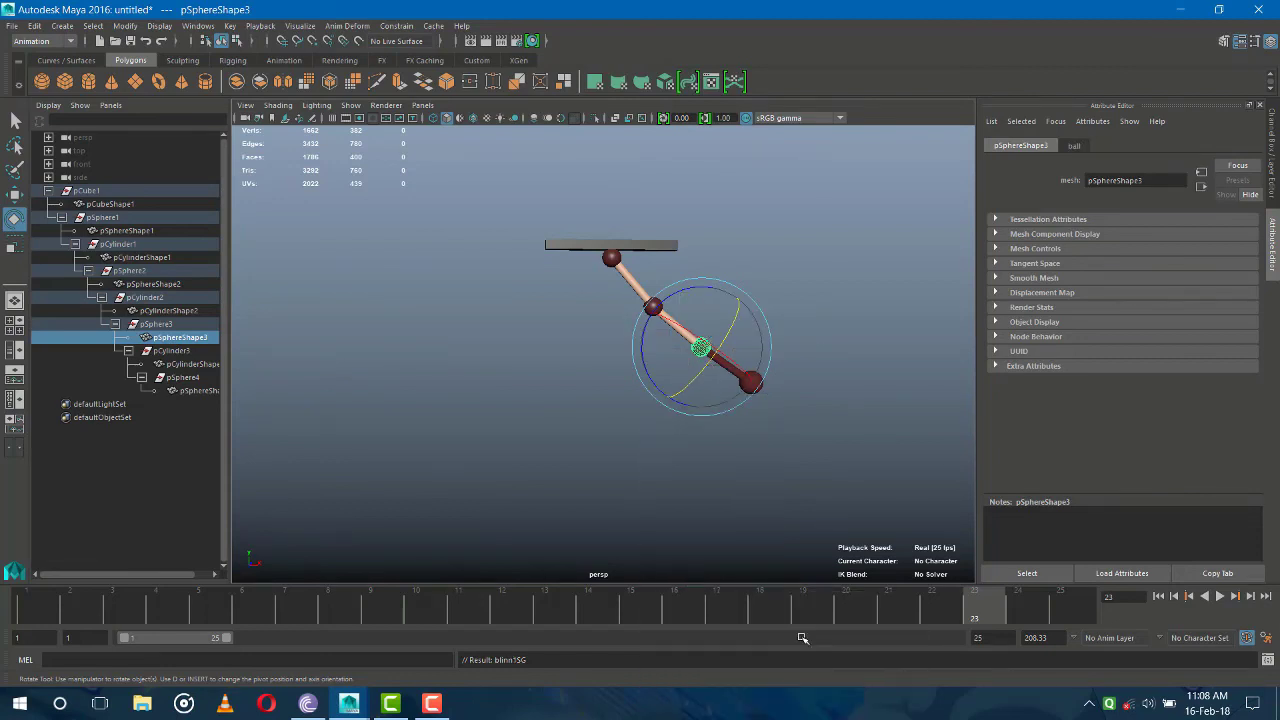
{"action": "left_click", "coordinate": [182, 365]}
{"action": "right_click", "coordinate": [720, 357]}
{"action": "mouse_move", "coordinate": [716, 690]}
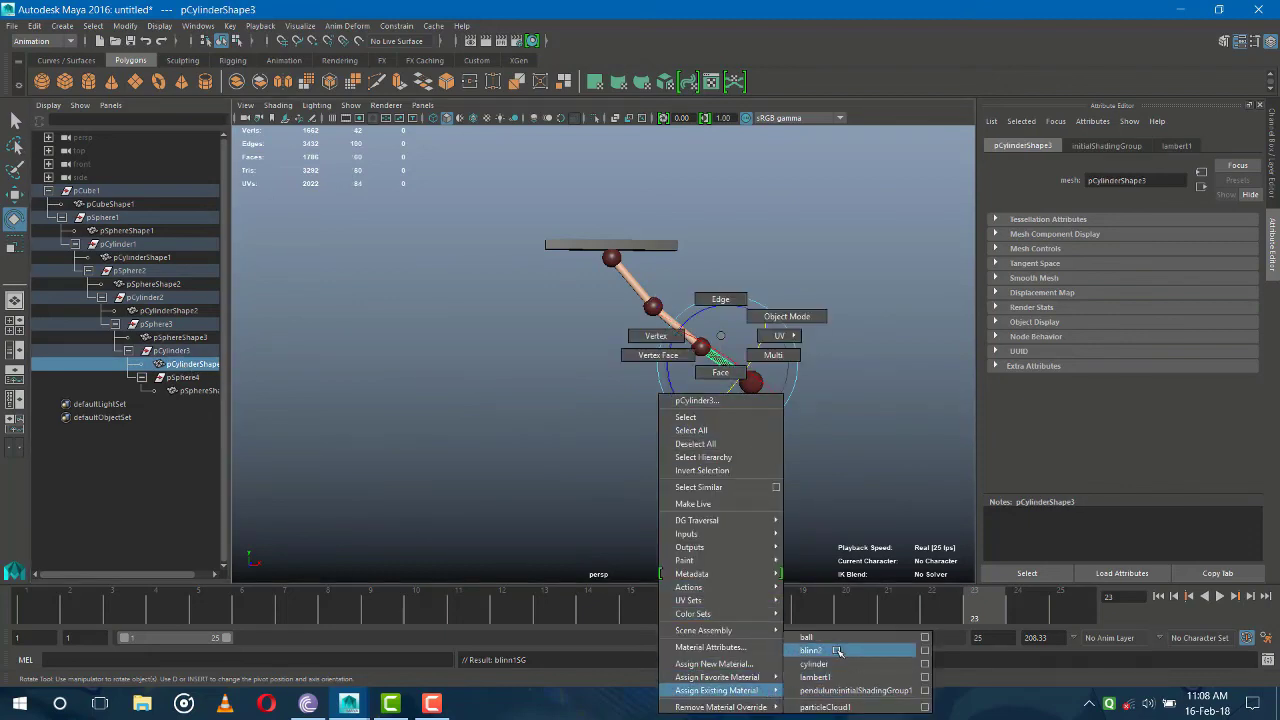
{"action": "left_click", "coordinate": [812, 650]}
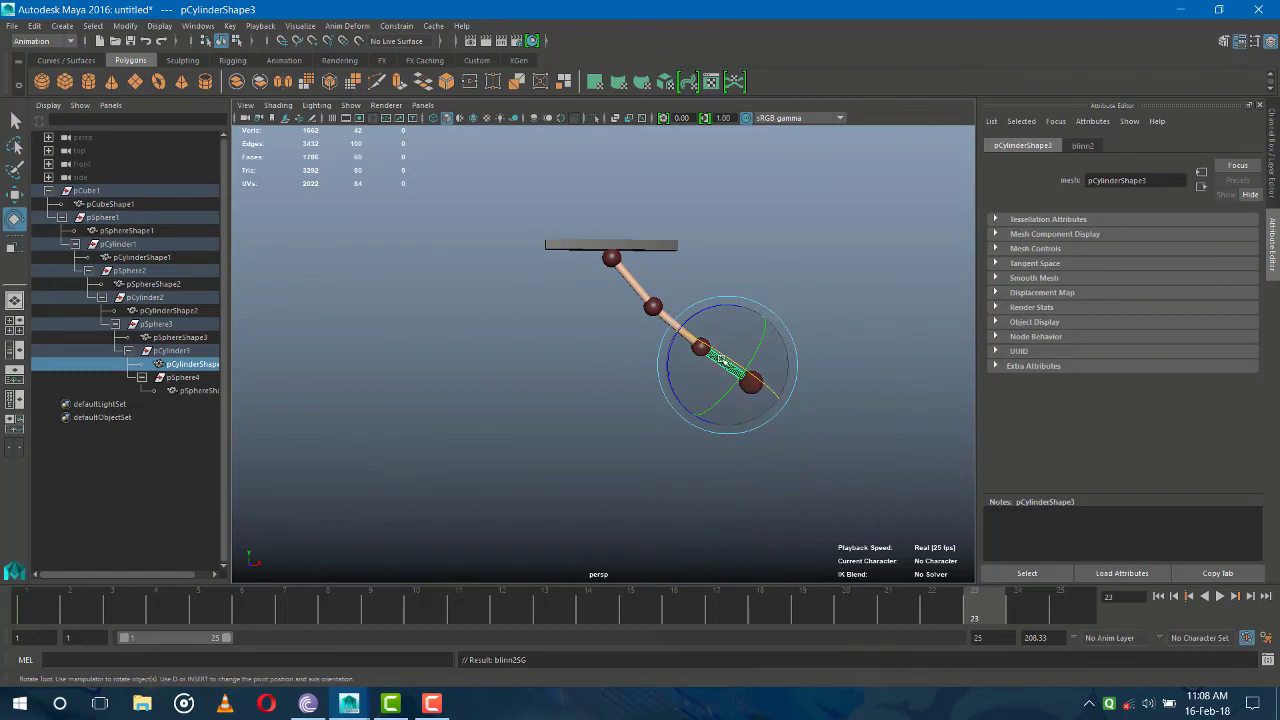
{"action": "right_click", "coordinate": [734, 506]}
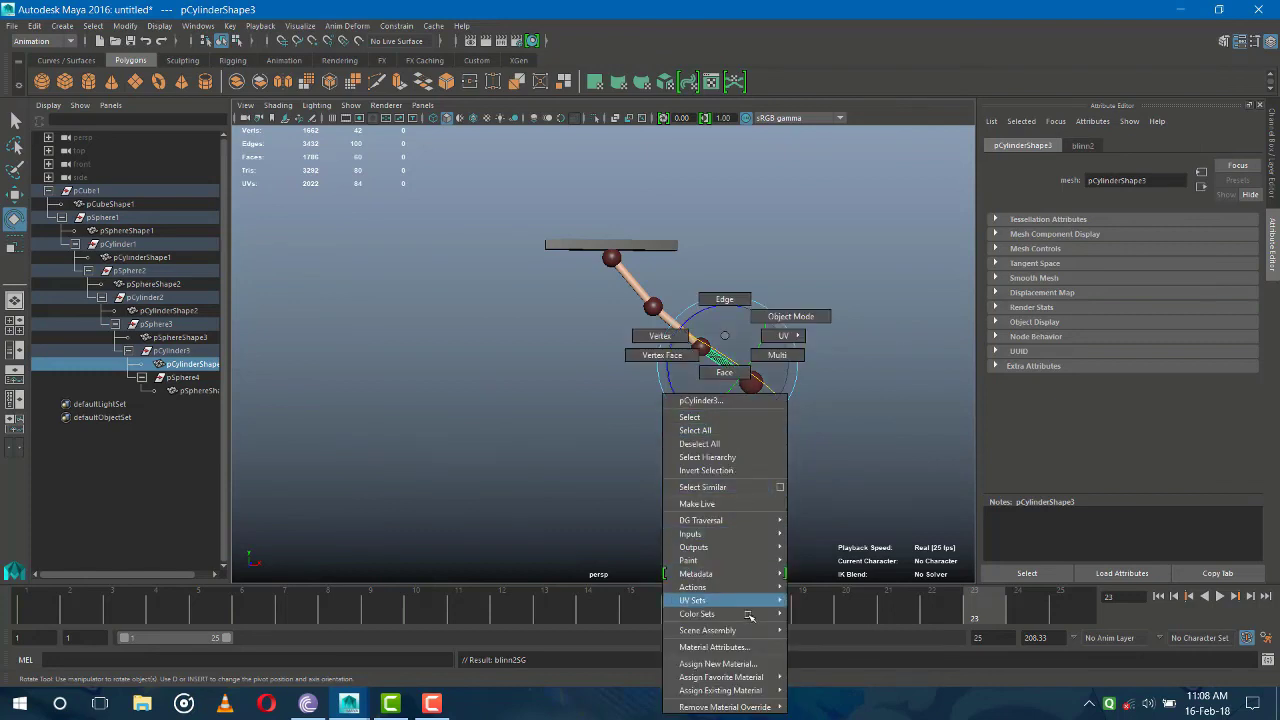
{"action": "mouse_move", "coordinate": [721, 677]}
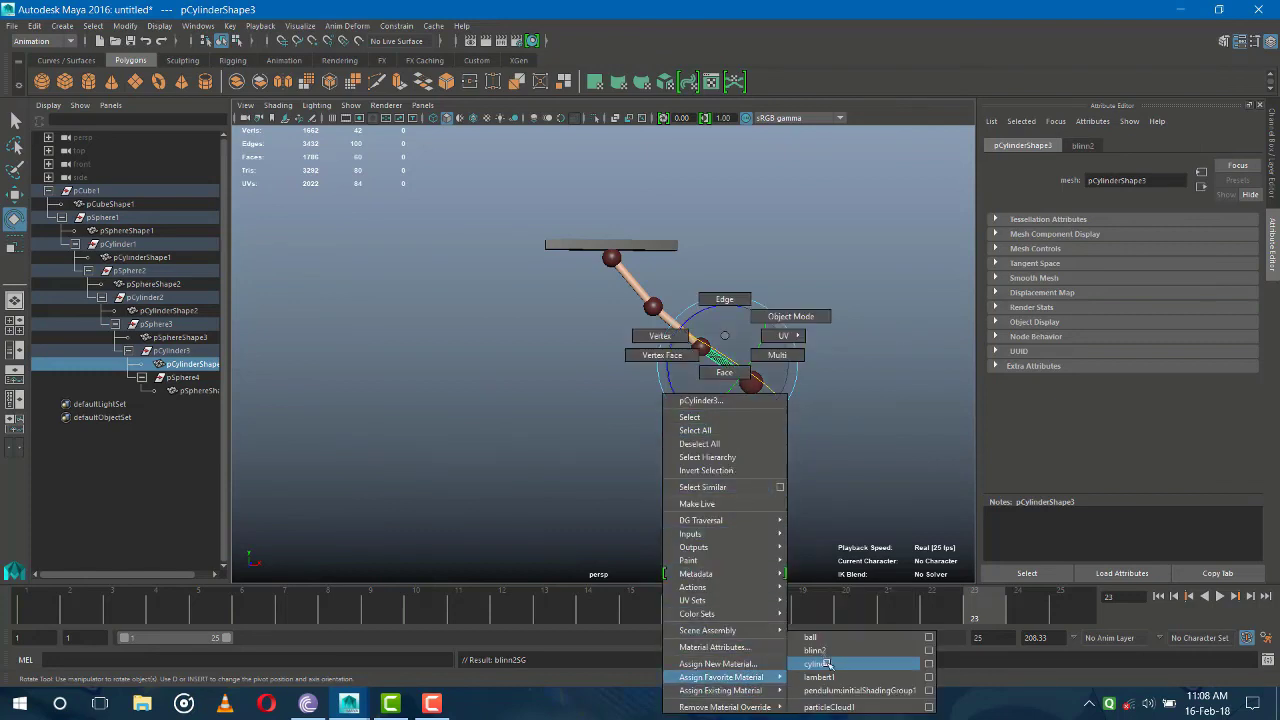
{"action": "left_click", "coordinate": [827, 665]}
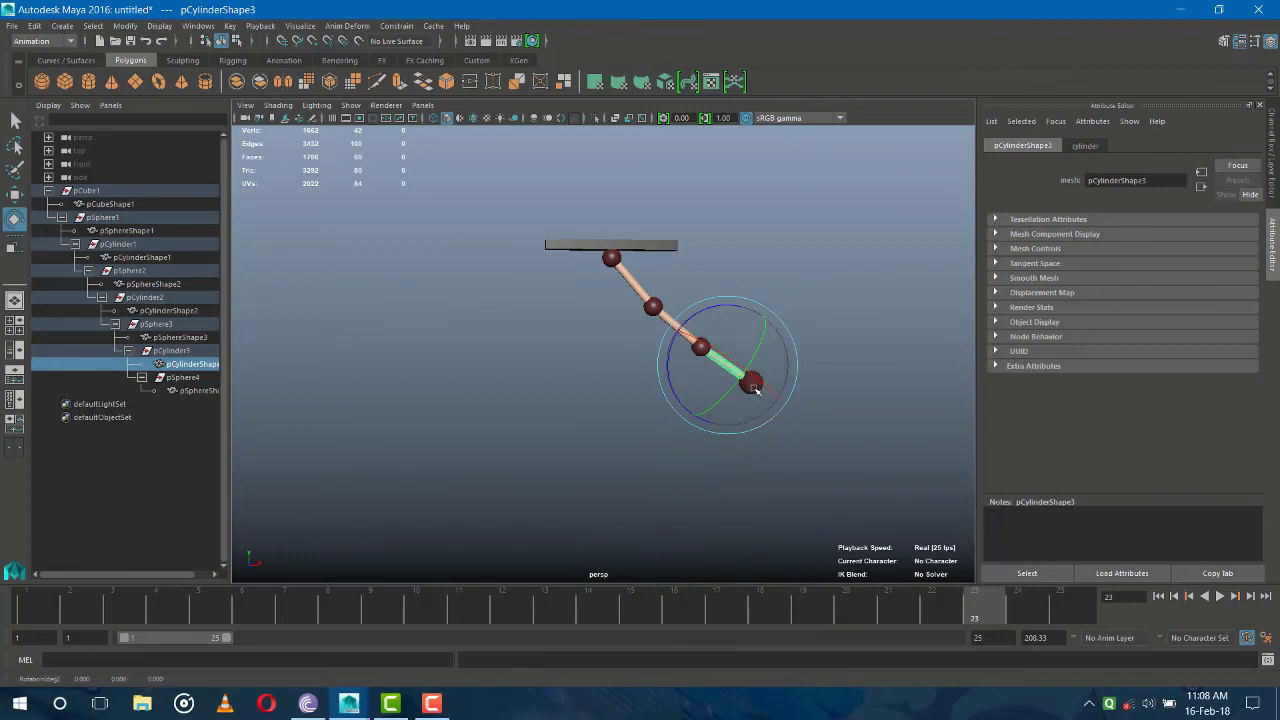
Apply the dark red ball material to the bottom sphere pSphere4
{"action": "left_click", "coordinate": [785, 402]}
{"action": "left_click", "coordinate": [753, 389]}
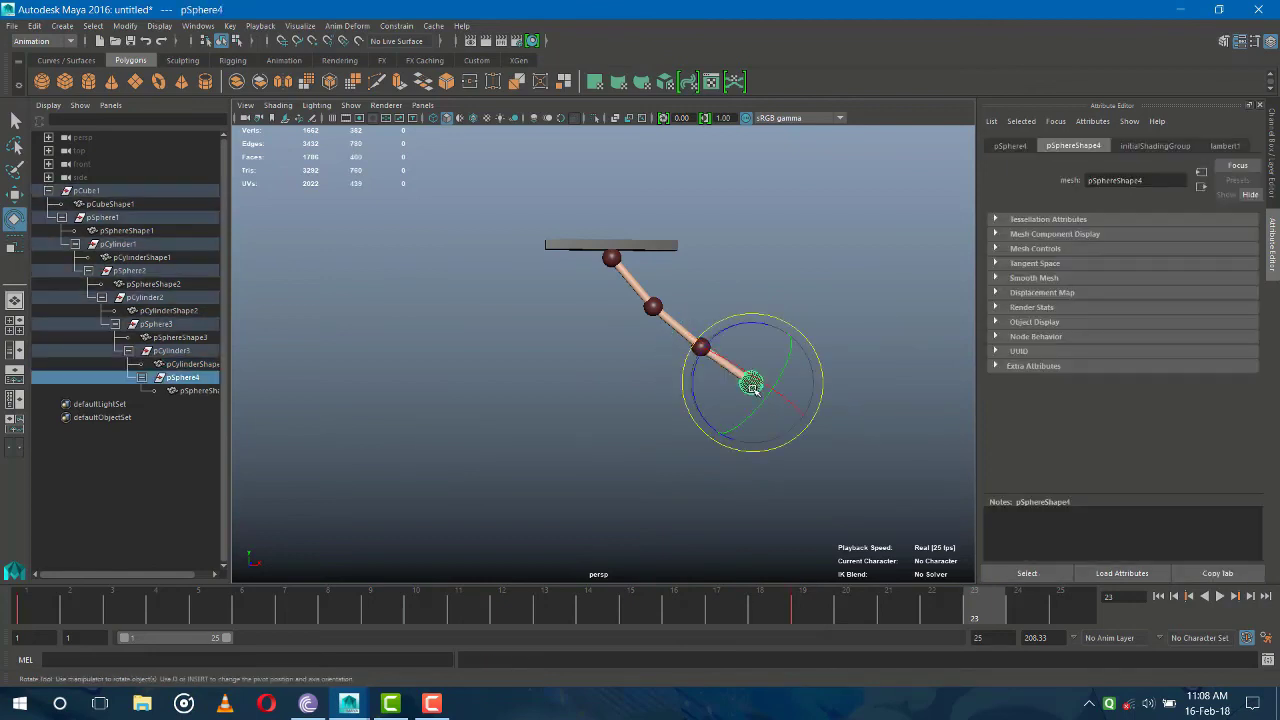
{"action": "right_click", "coordinate": [752, 386]}
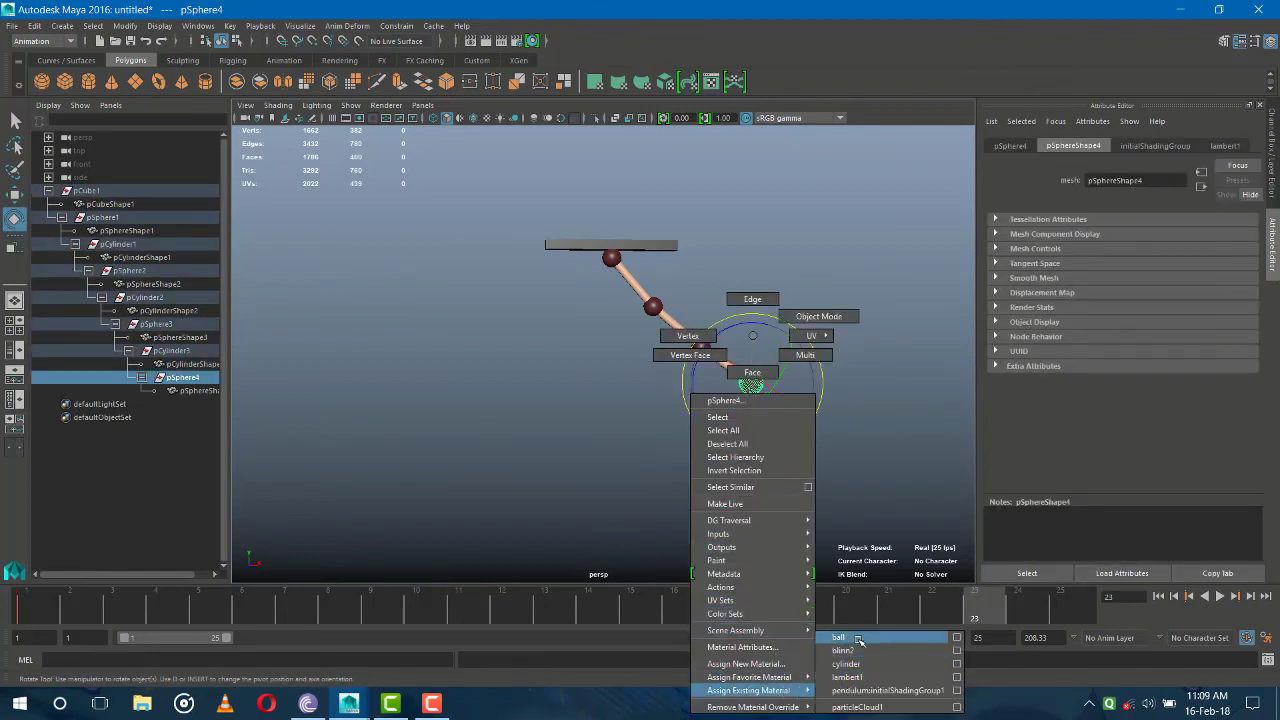
{"action": "left_click", "coordinate": [836, 637]}
{"action": "left_click", "coordinate": [863, 317]}
{"action": "scroll", "coordinate": [628, 307], "scroll_direction": "up", "scroll_amount": 2}
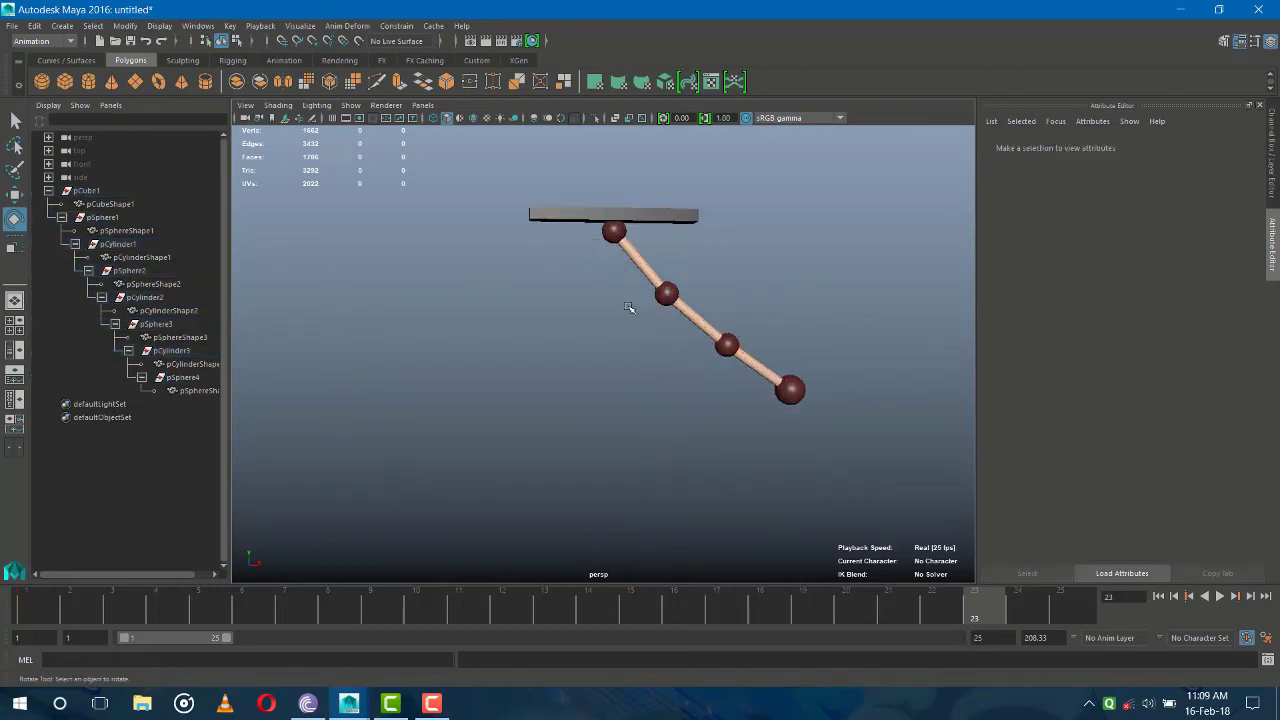
Orbit the perspective view and play back the pendulum swing animation
{"action": "mouse_move", "coordinate": [754, 279]}
{"action": "left_mouse_down", "text": "alt"}
{"action": "mouse_move", "coordinate": [780, 306]}
{"action": "mouse_move", "coordinate": [766, 296]}
{"action": "left_mouse_up", "text": "alt"}
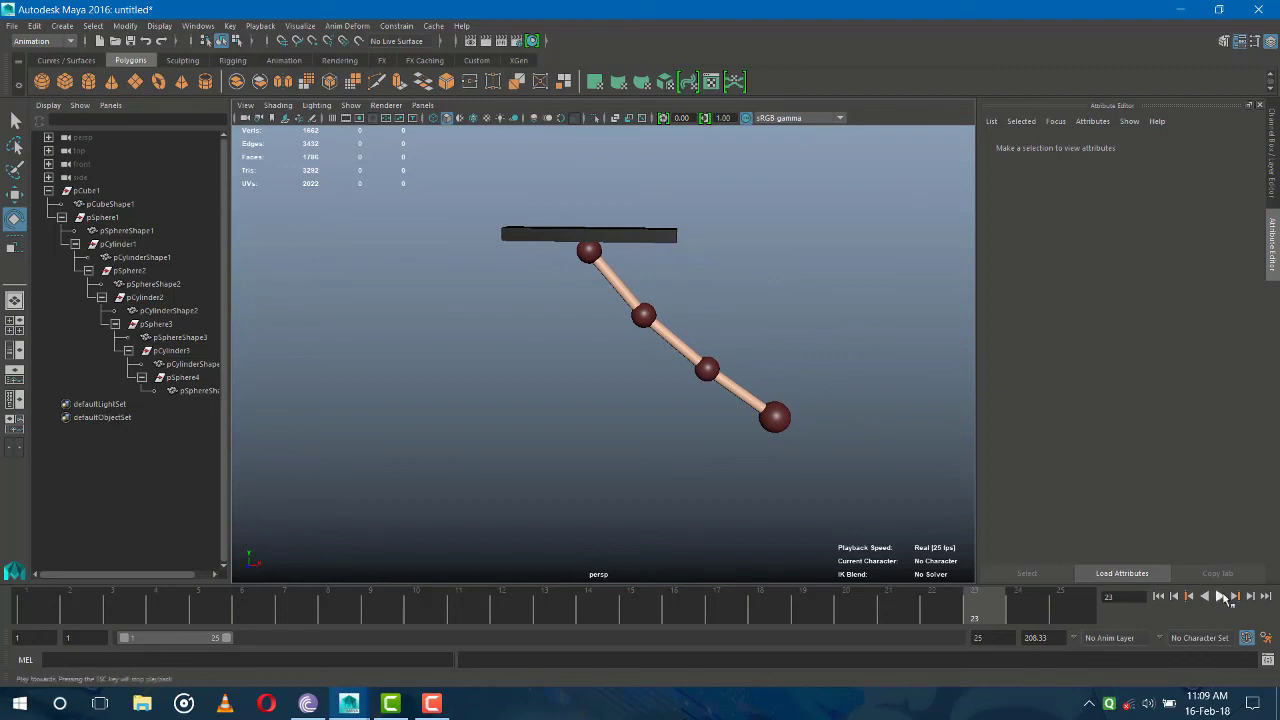
{"action": "left_click", "coordinate": [1221, 596]}
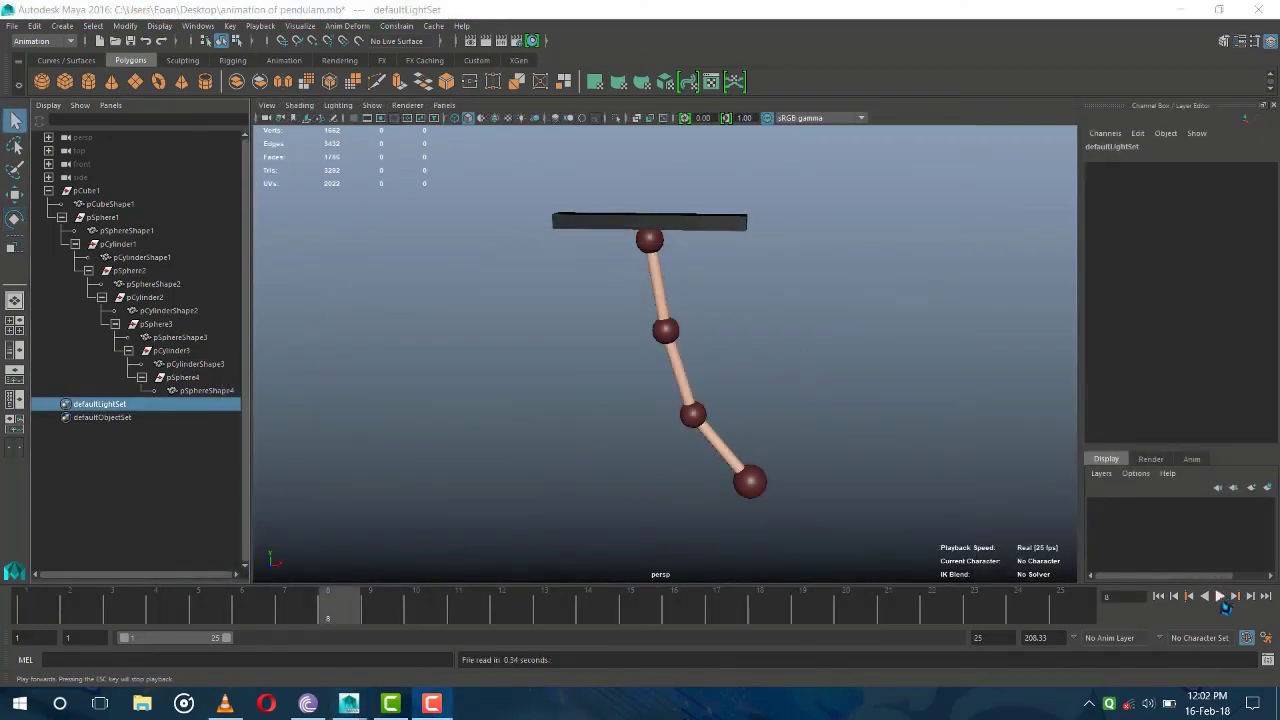
{"action": "left_click", "coordinate": [1220, 598]}
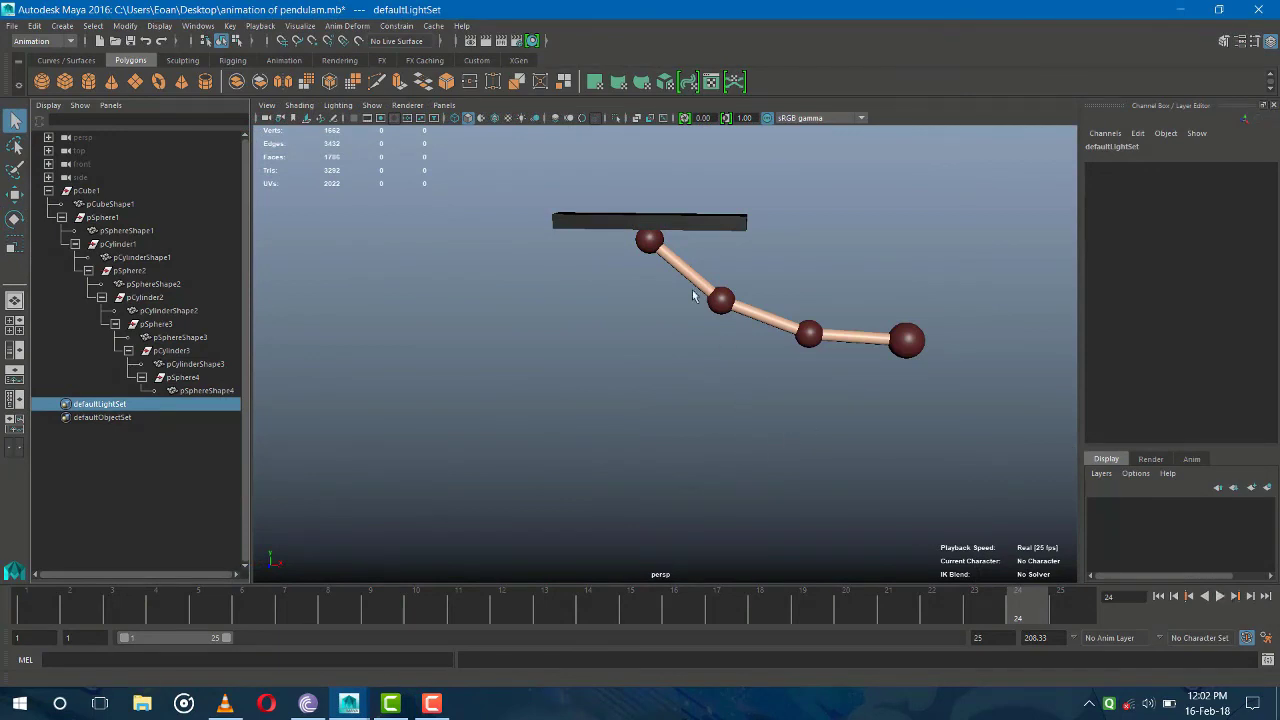
Move pSphere1's rotation key from frame 5 to frame 4
{"action": "left_click", "coordinate": [647, 245]}
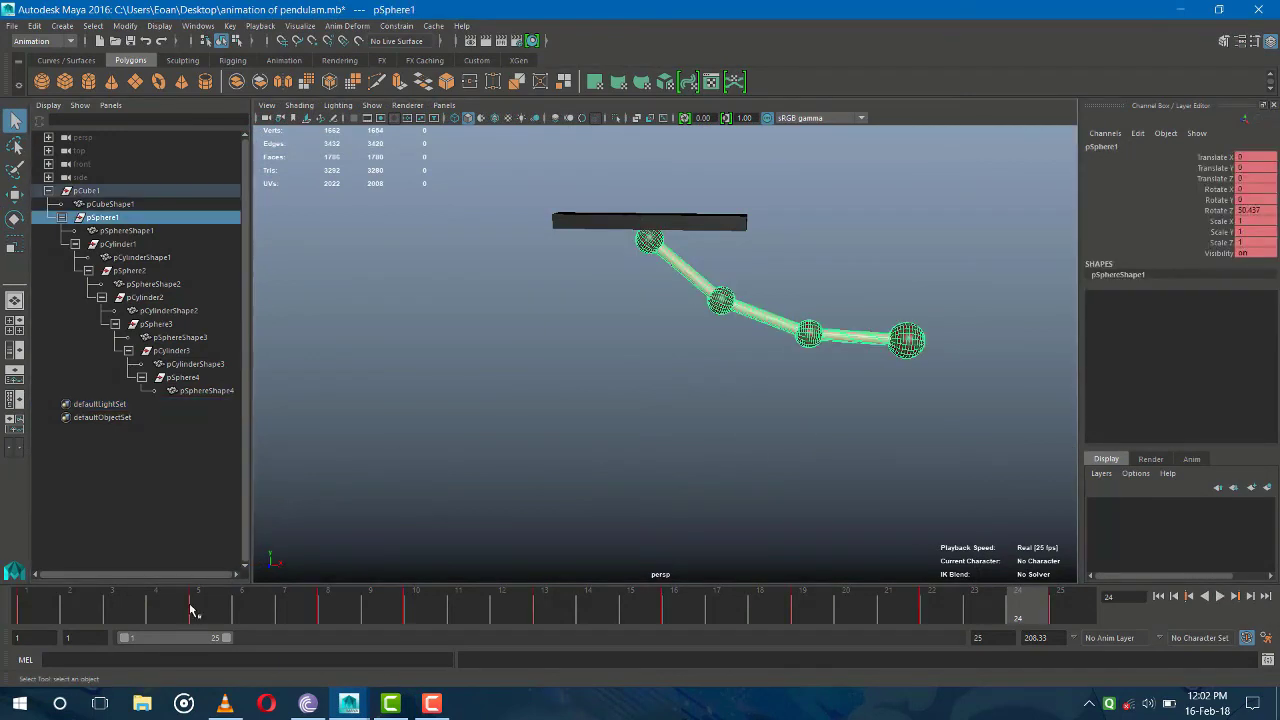
{"action": "left_click", "coordinate": [220, 614]}
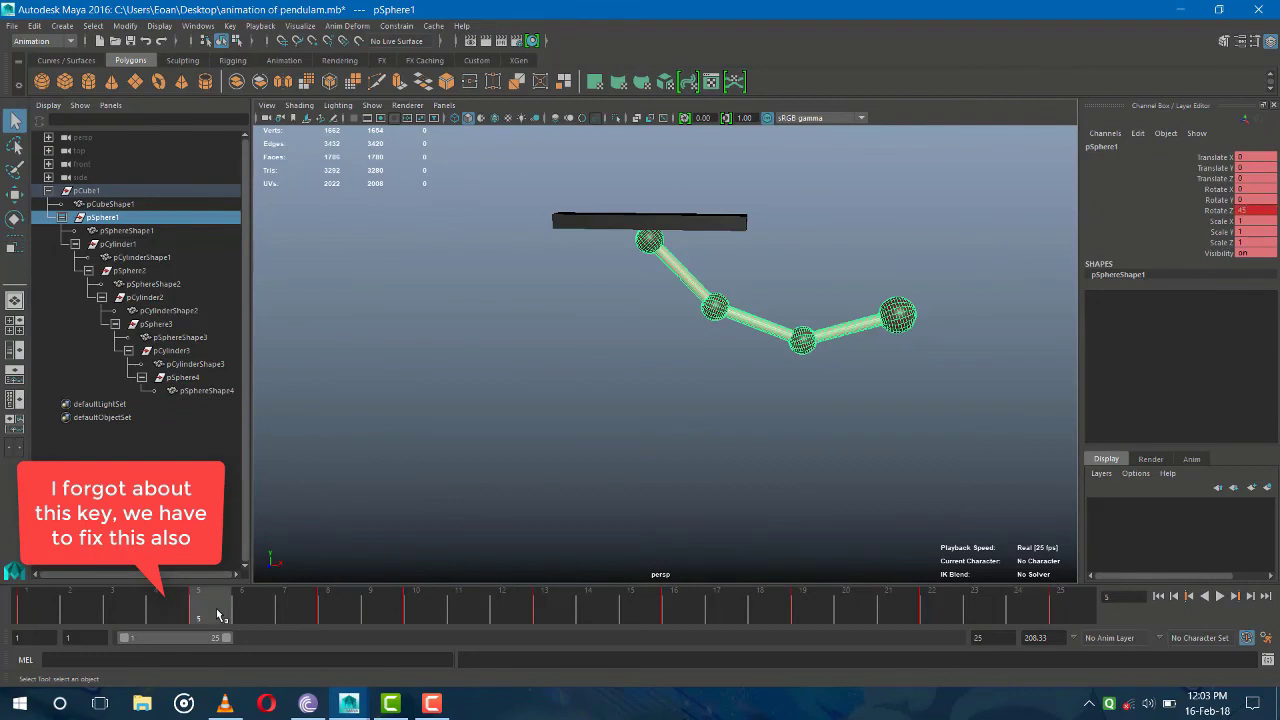
{"action": "right_click", "coordinate": [218, 614]}
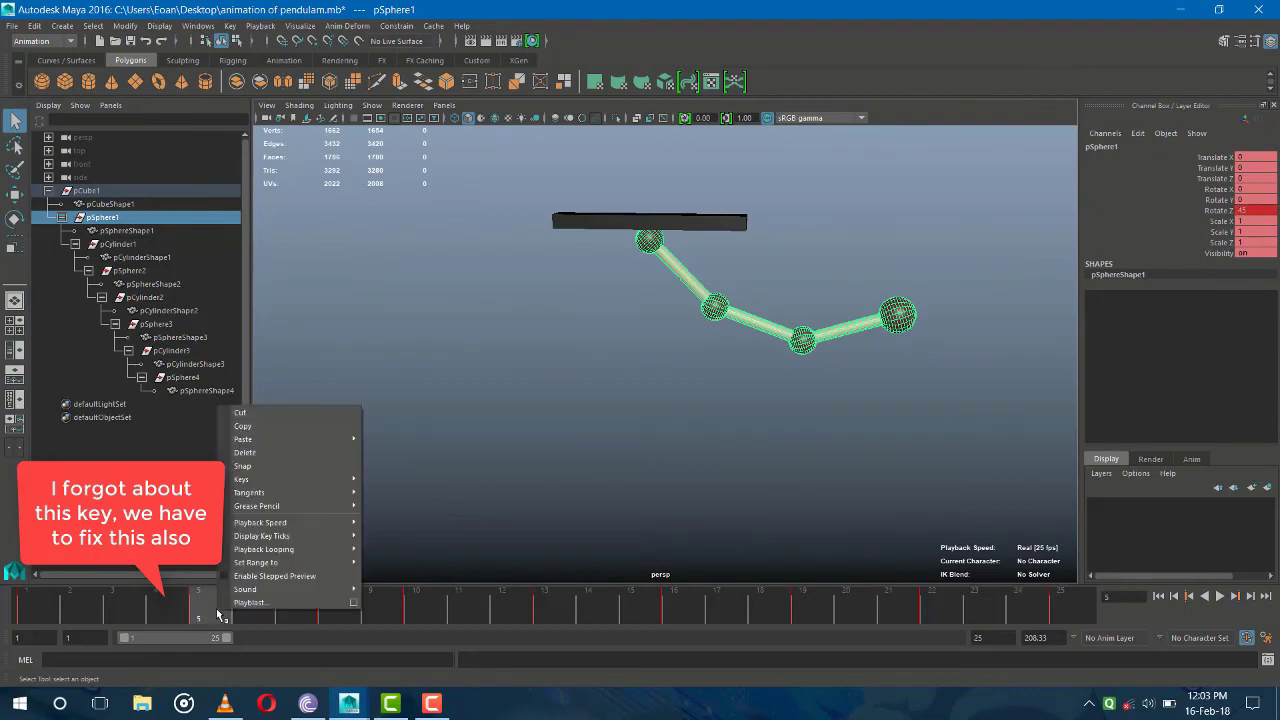
{"action": "left_click", "coordinate": [240, 412]}
{"action": "left_click", "coordinate": [156, 606]}
{"action": "right_click", "coordinate": [158, 608]}
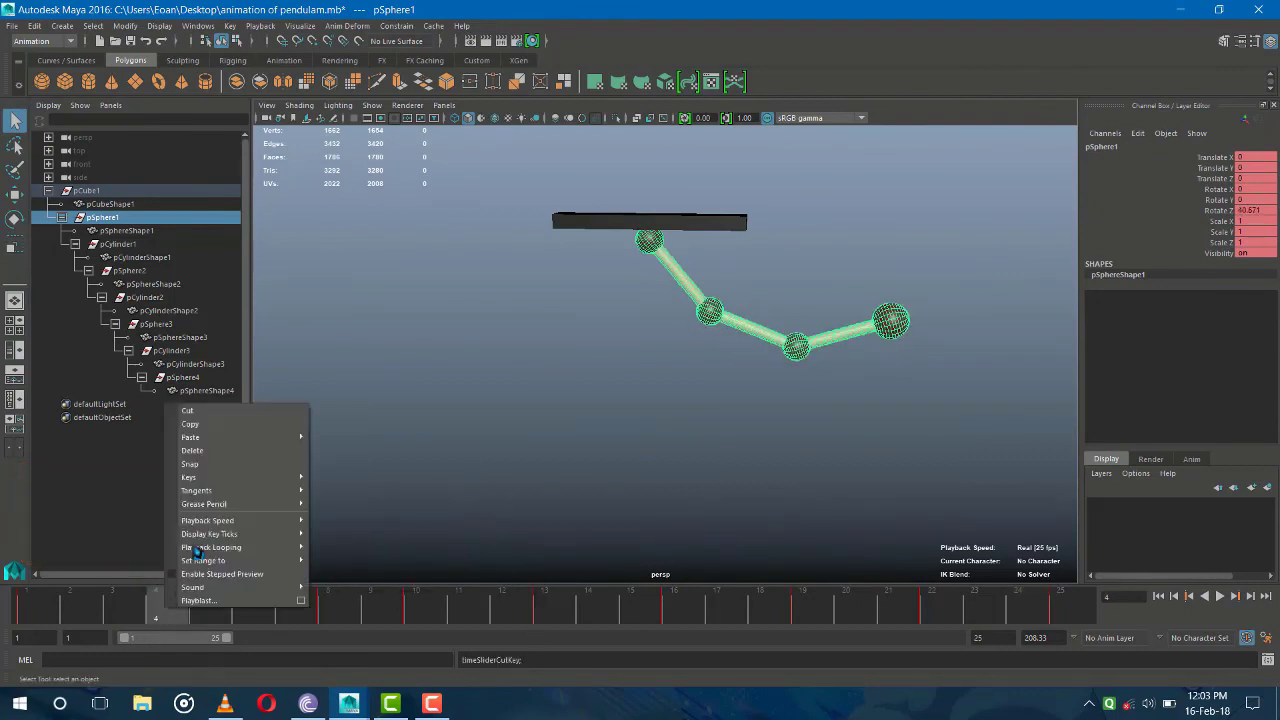
{"action": "mouse_move", "coordinate": [190, 437]}
{"action": "left_click", "coordinate": [338, 448]}
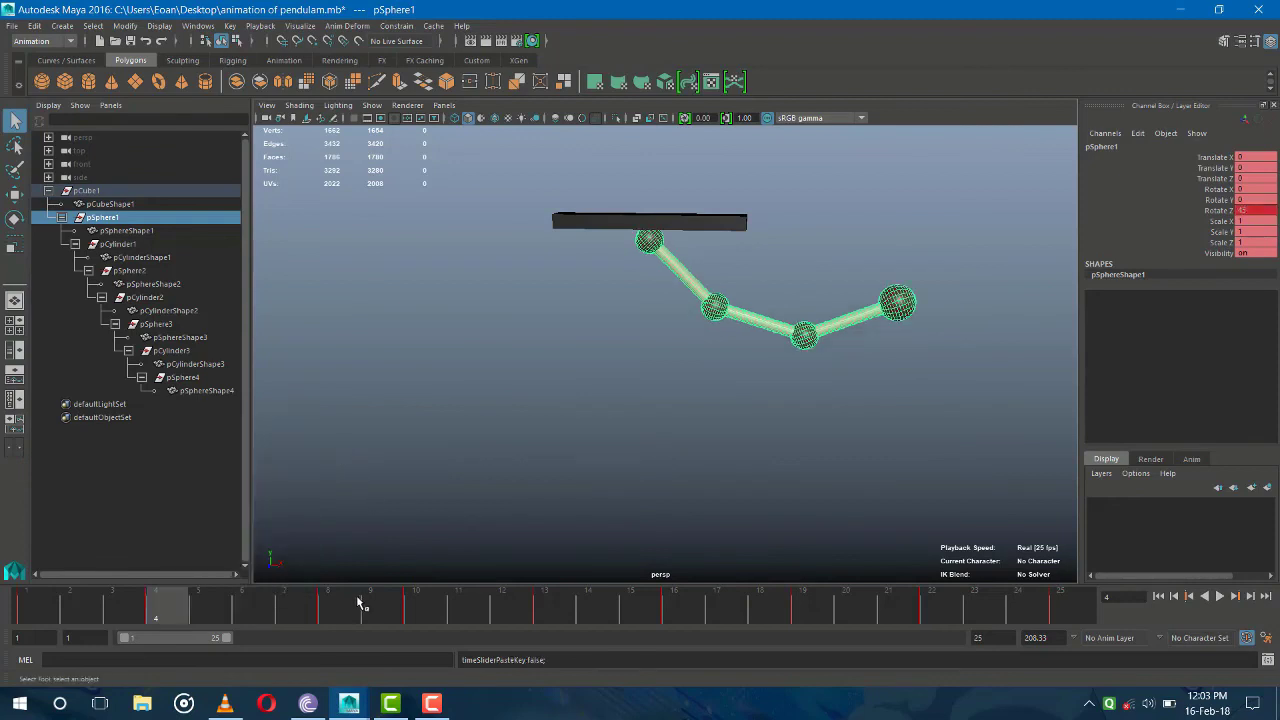
Move the Rotate Z key of 10 from frame 8 to frame 7 and replay the swing
{"action": "left_click", "coordinate": [333, 604]}
{"action": "right_click", "coordinate": [338, 602]}
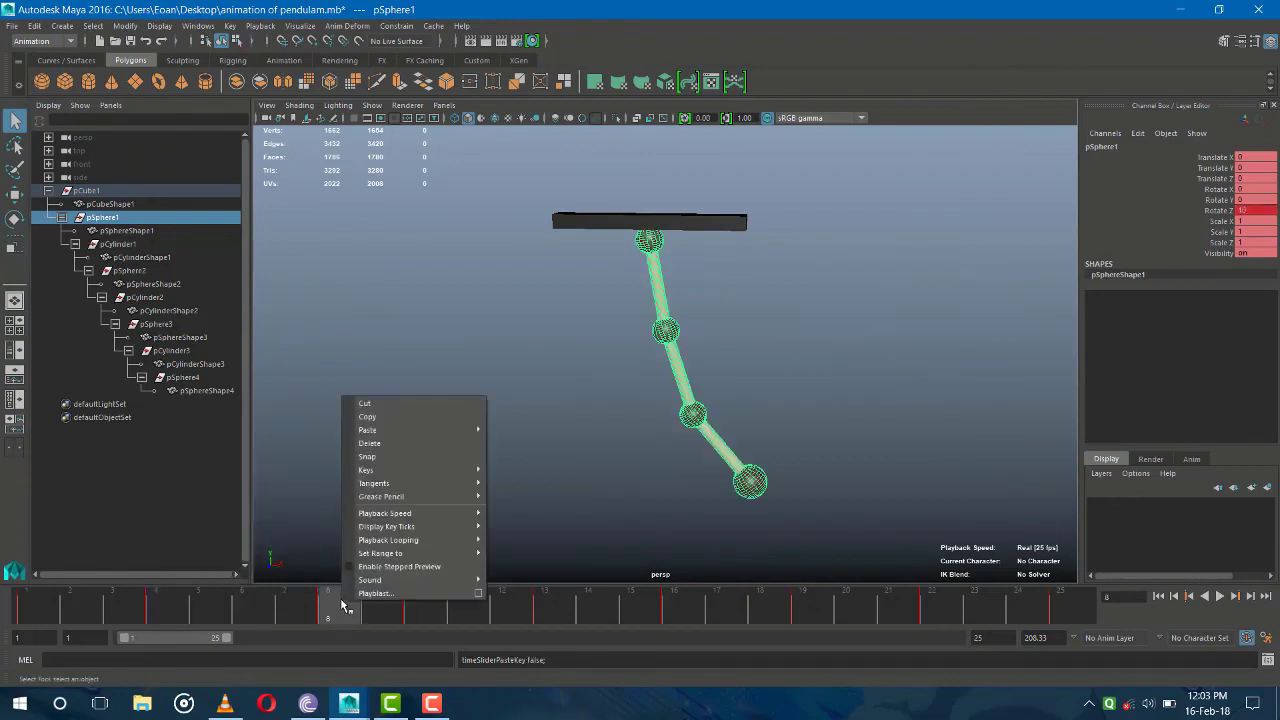
{"action": "left_click", "coordinate": [365, 404]}
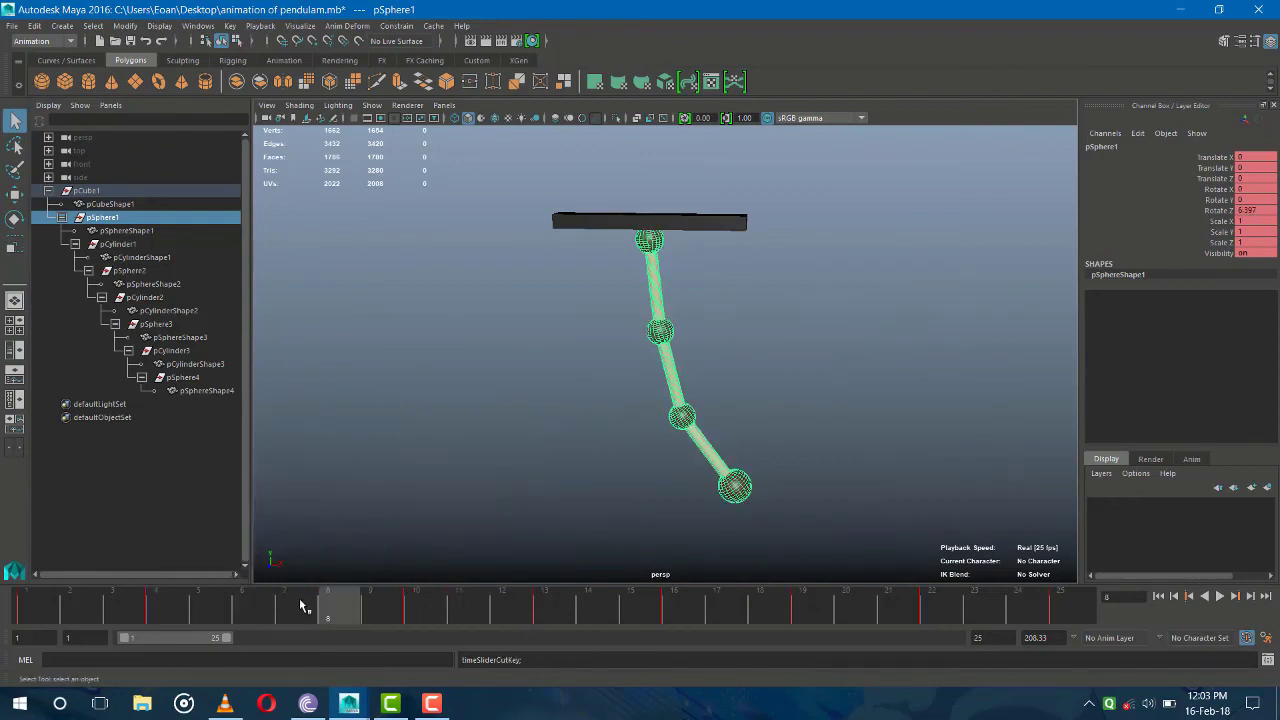
{"action": "left_click", "coordinate": [300, 604]}
{"action": "right_click", "coordinate": [300, 604]}
{"action": "mouse_move", "coordinate": [326, 432]}
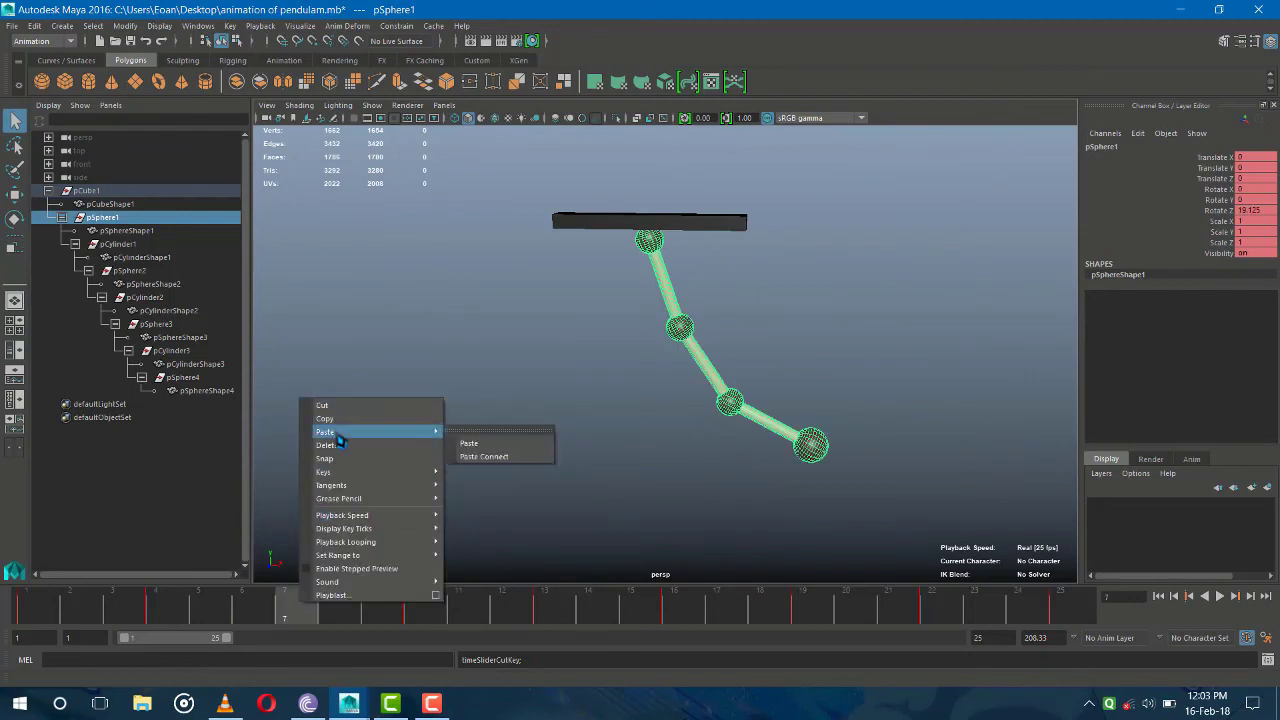
{"action": "left_click", "coordinate": [469, 444]}
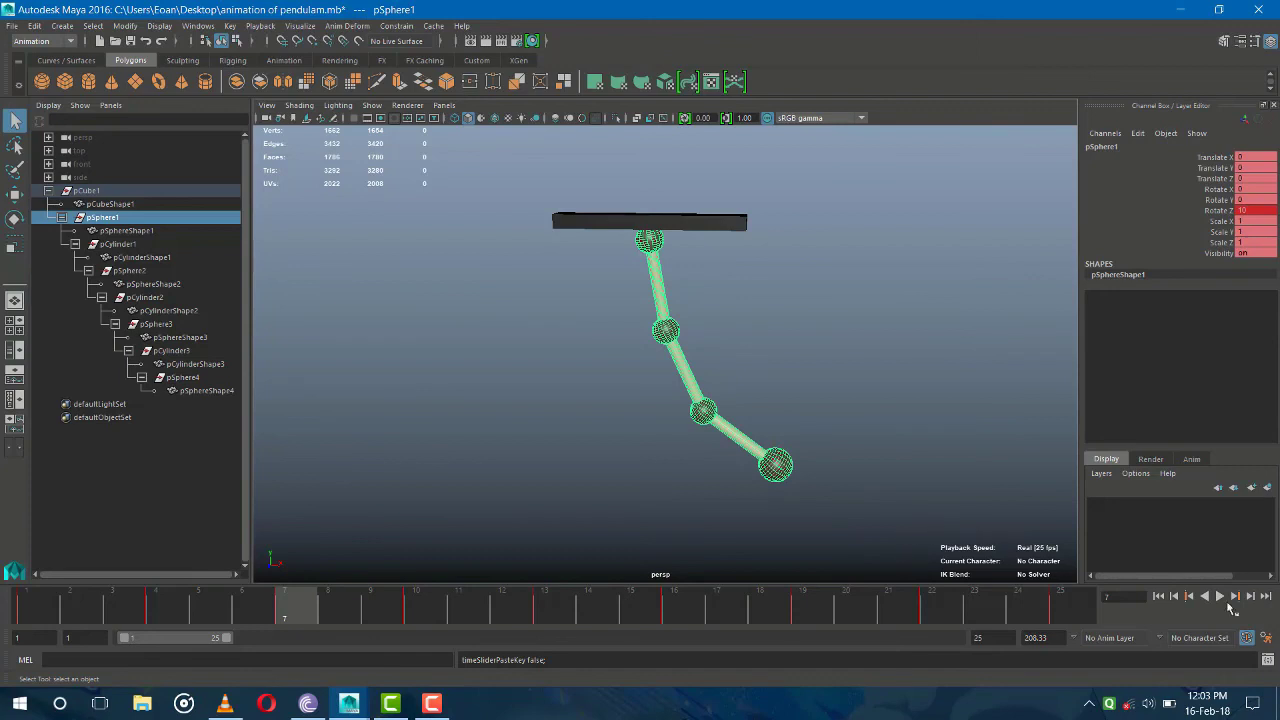
{"action": "left_click", "coordinate": [1227, 597]}
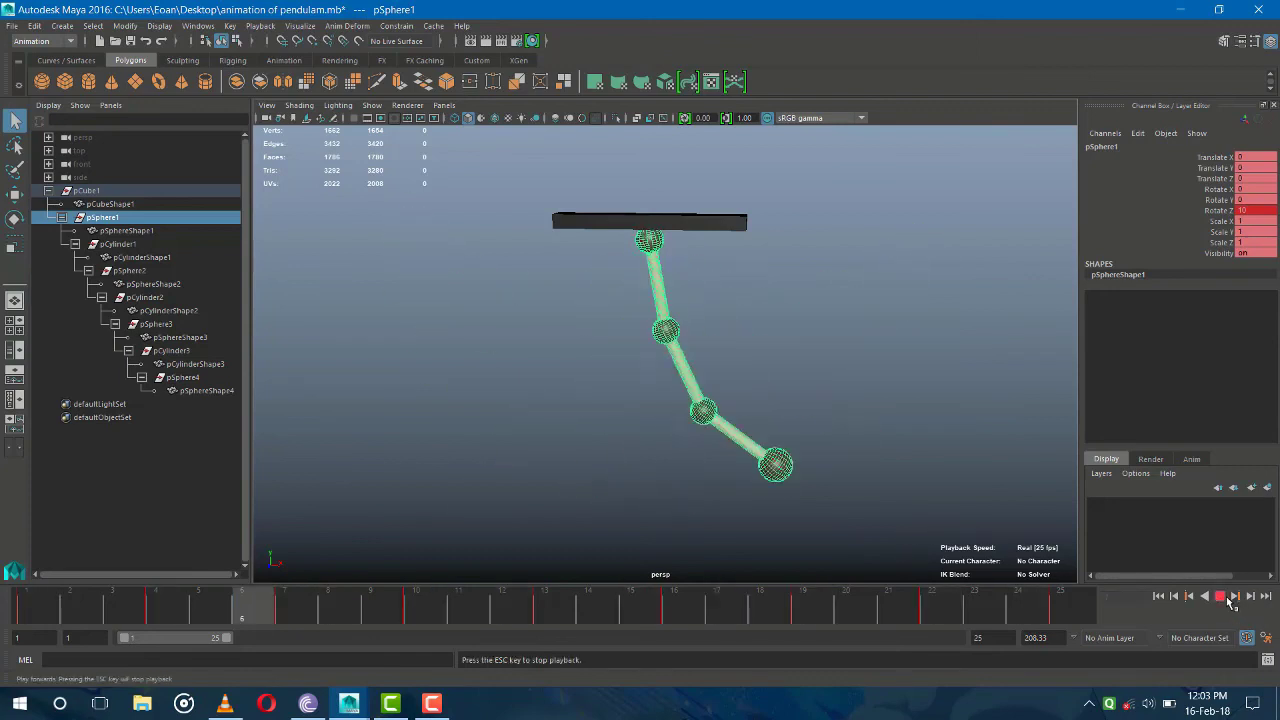
{"action": "left_click", "coordinate": [877, 332]}
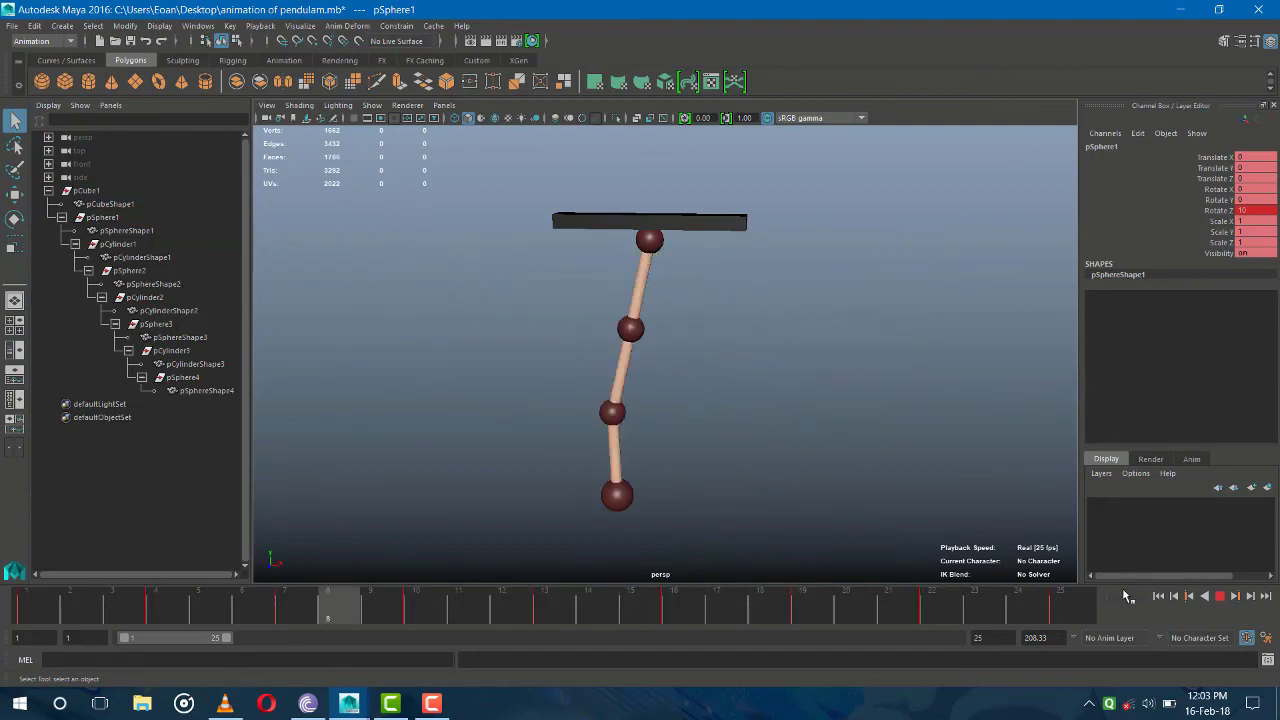
Set the viewport background to flat grey and playblast the animation to 'animation of pendulam.avi'
{"action": "left_click", "coordinate": [822, 476]}
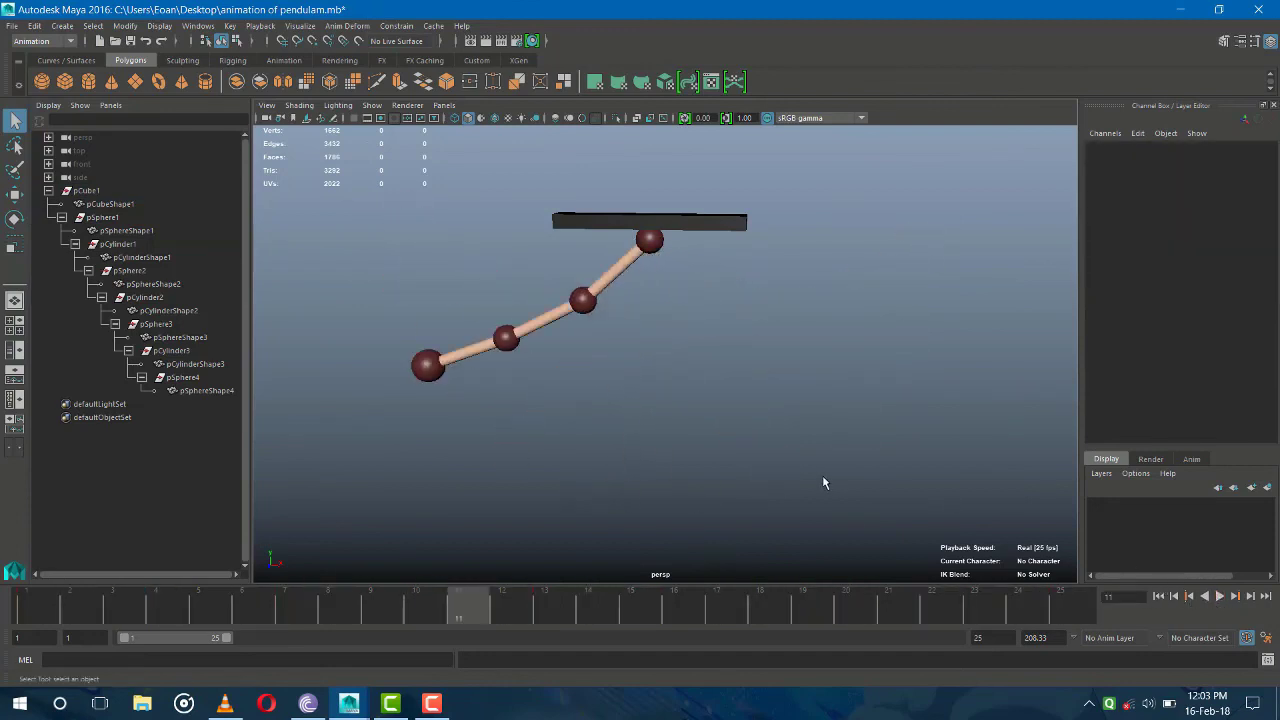
{"action": "key", "text": "alt+b"}
{"action": "key", "text": "alt+b"}
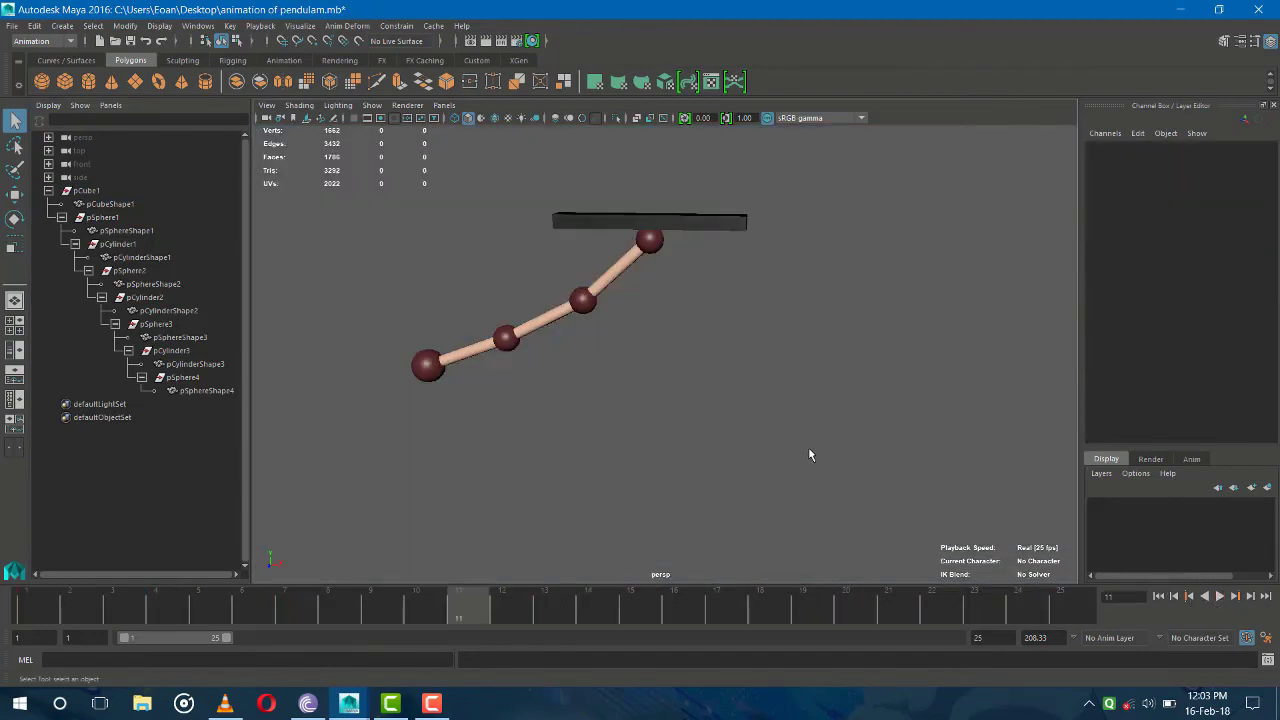
{"action": "key", "text": "alt+b"}
{"action": "left_click_drag", "start_coordinate": [732, 363], "coordinate": [748, 359], "text": "alt"}
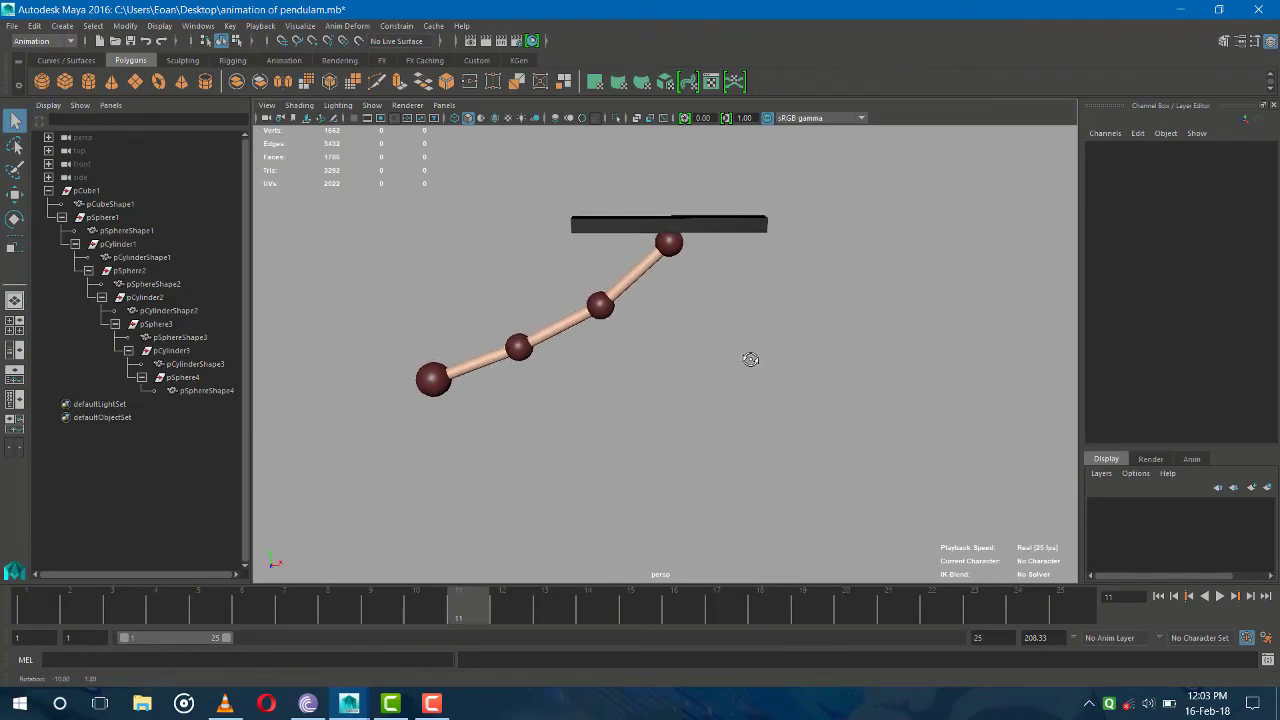
{"action": "key", "text": "space"}
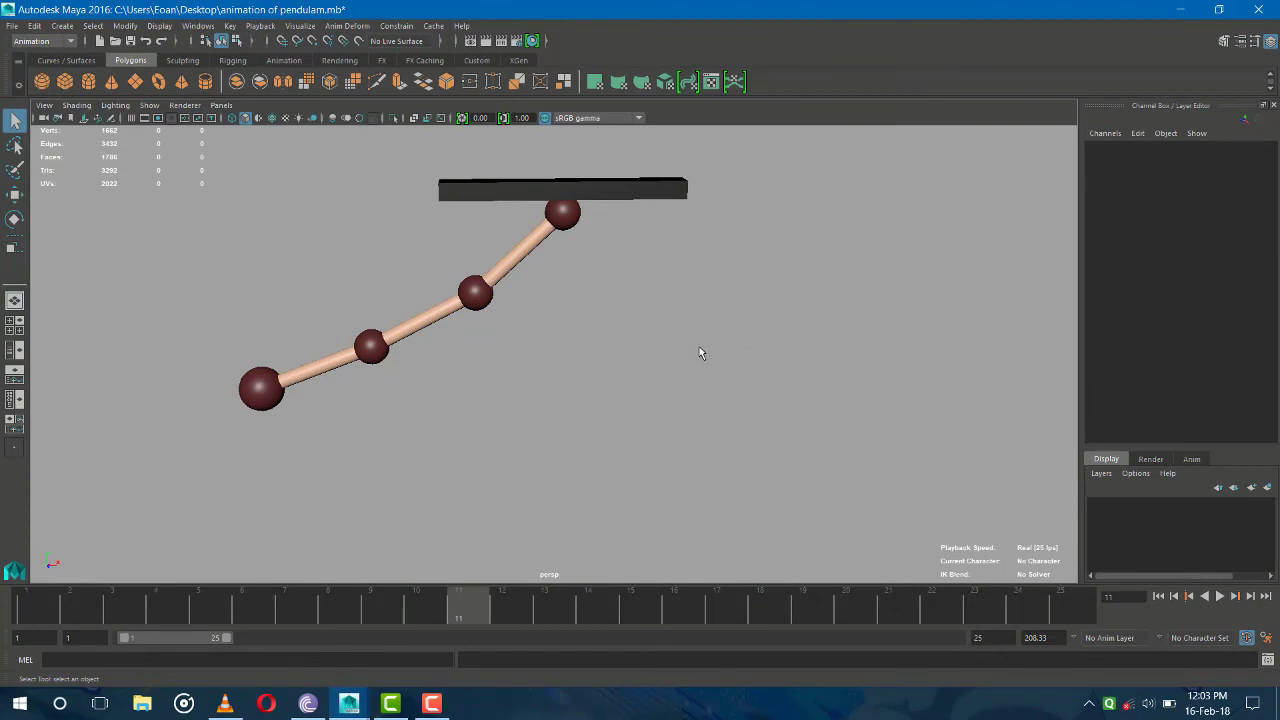
{"action": "right_click", "coordinate": [591, 592]}
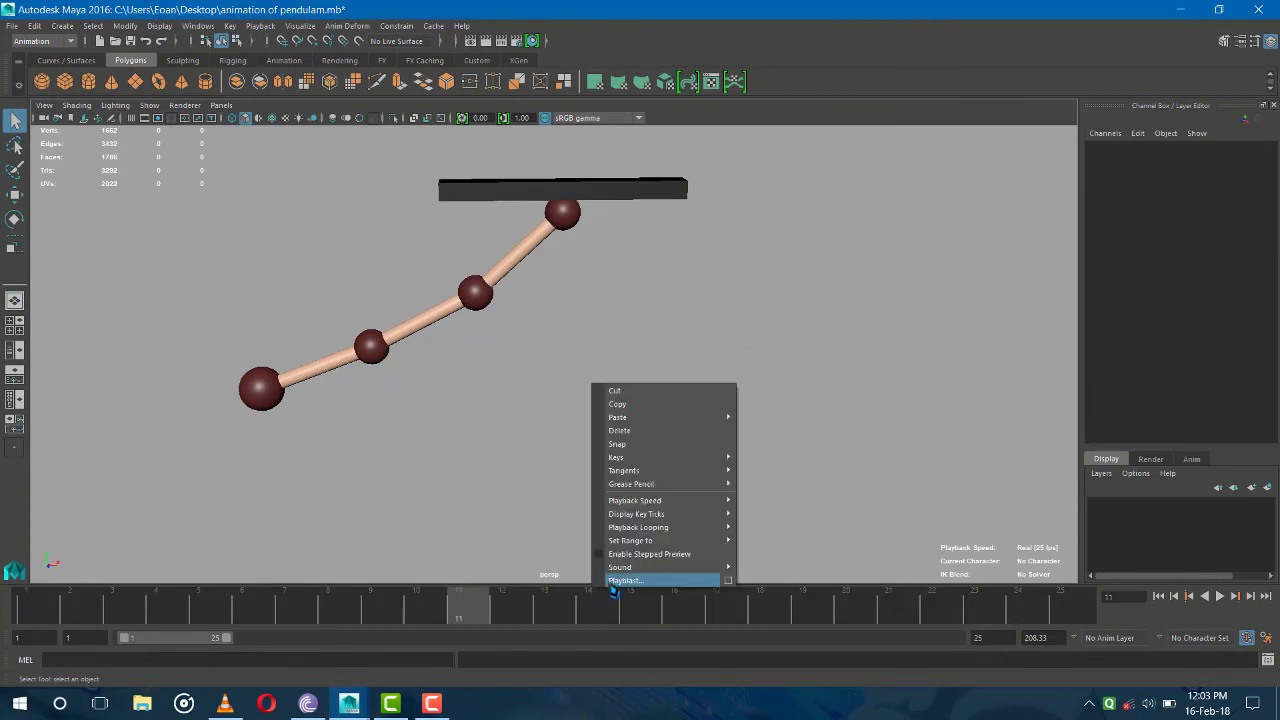
{"action": "left_click", "coordinate": [610, 584]}
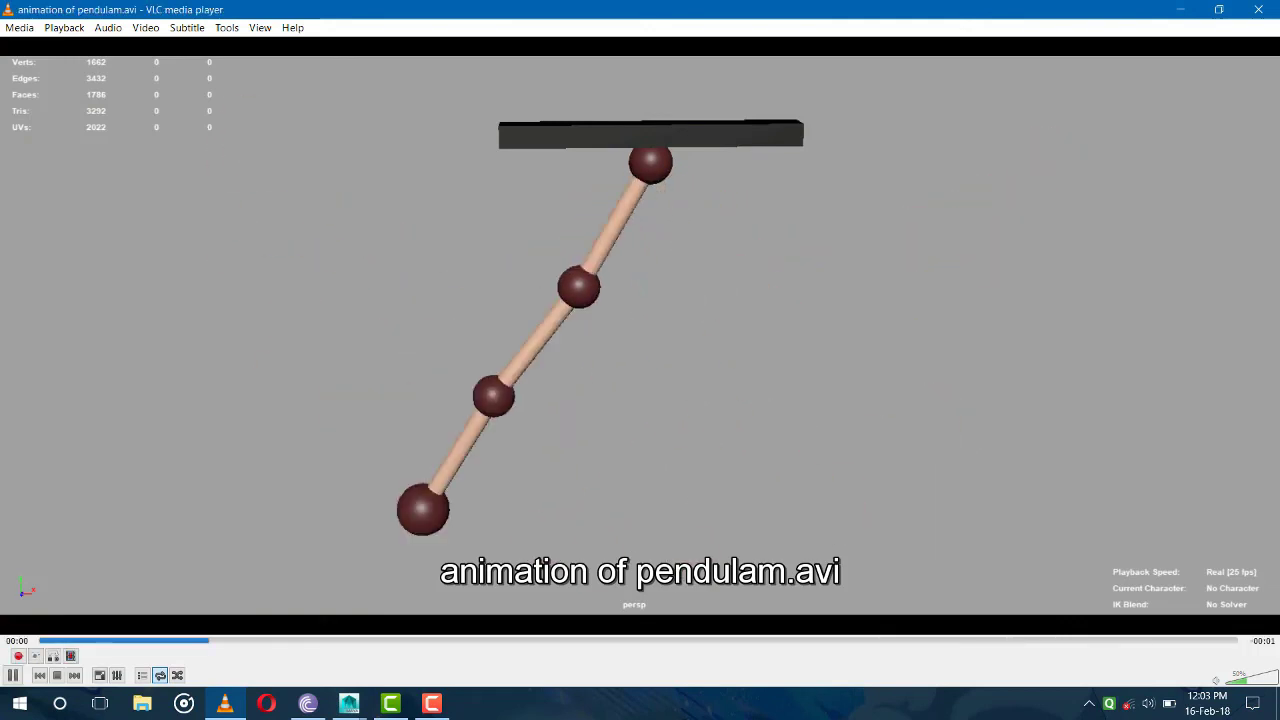
Watch 'animation of pendulam.avi' fullscreen in VLC, then return to windowed playback
{"action": "double_click", "coordinate": [614, 362]}
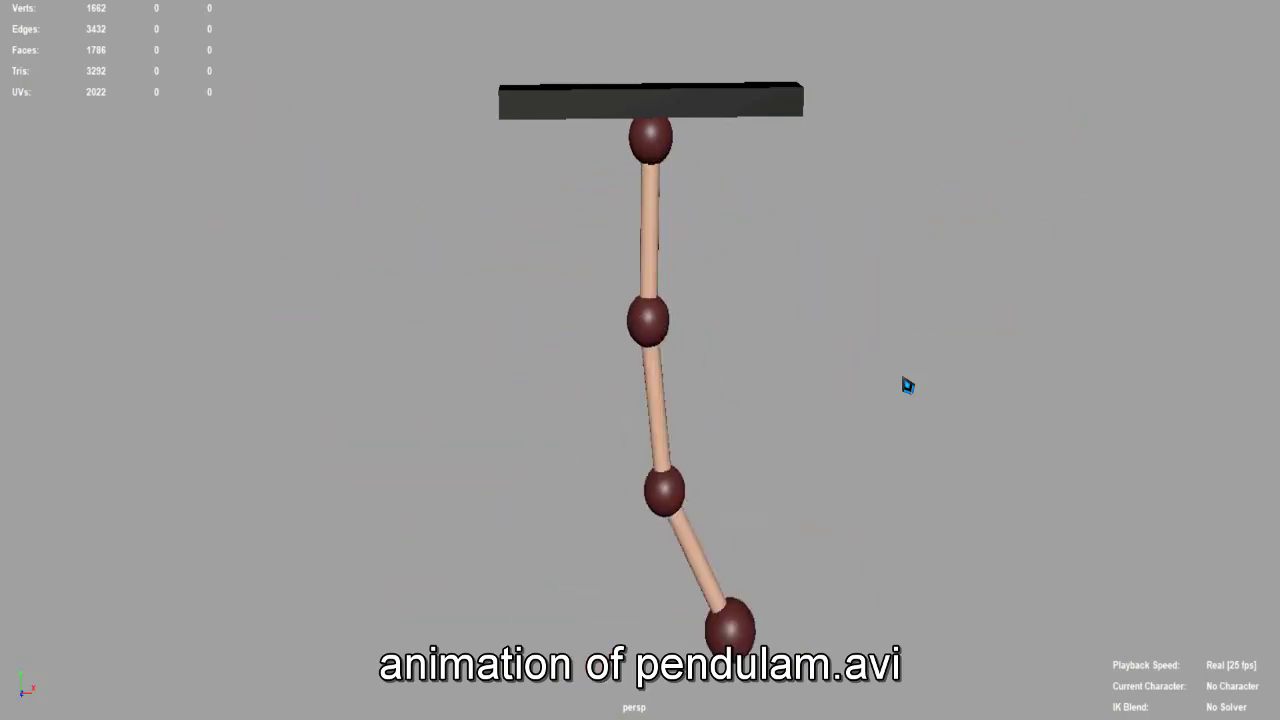
{"action": "double_click", "coordinate": [907, 386]}
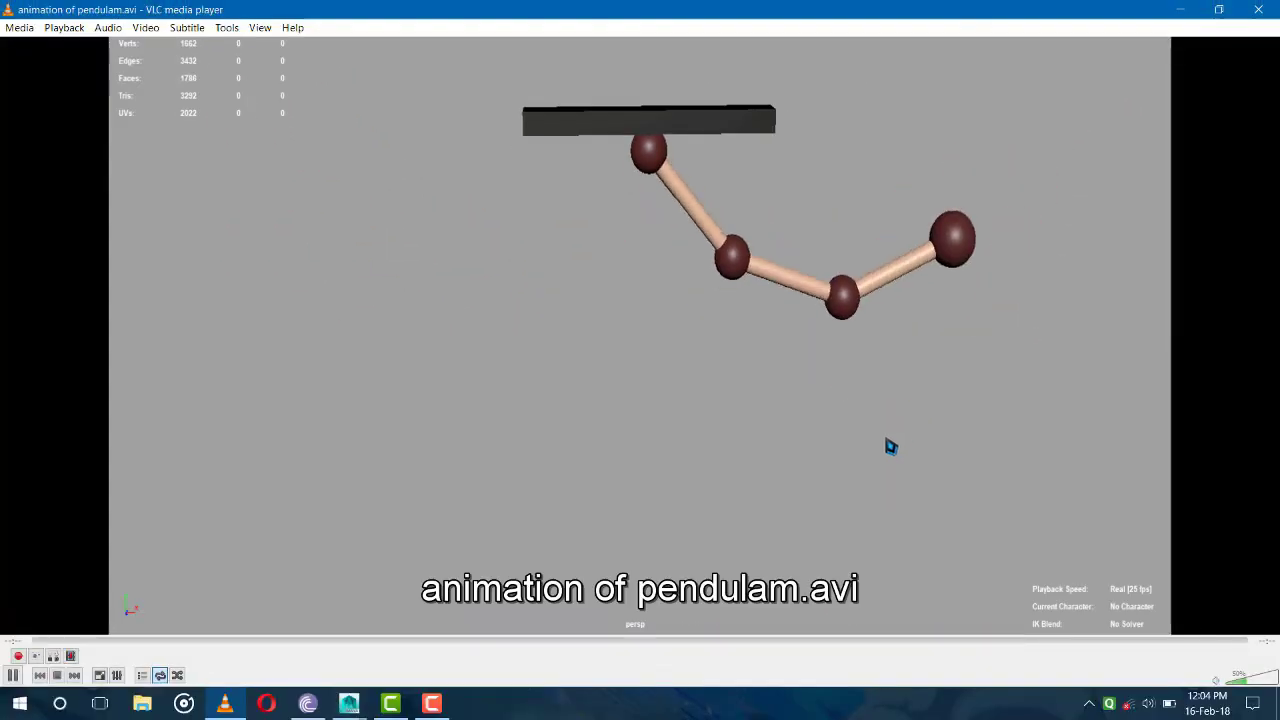
{"action": "left_click", "coordinate": [429, 705]}
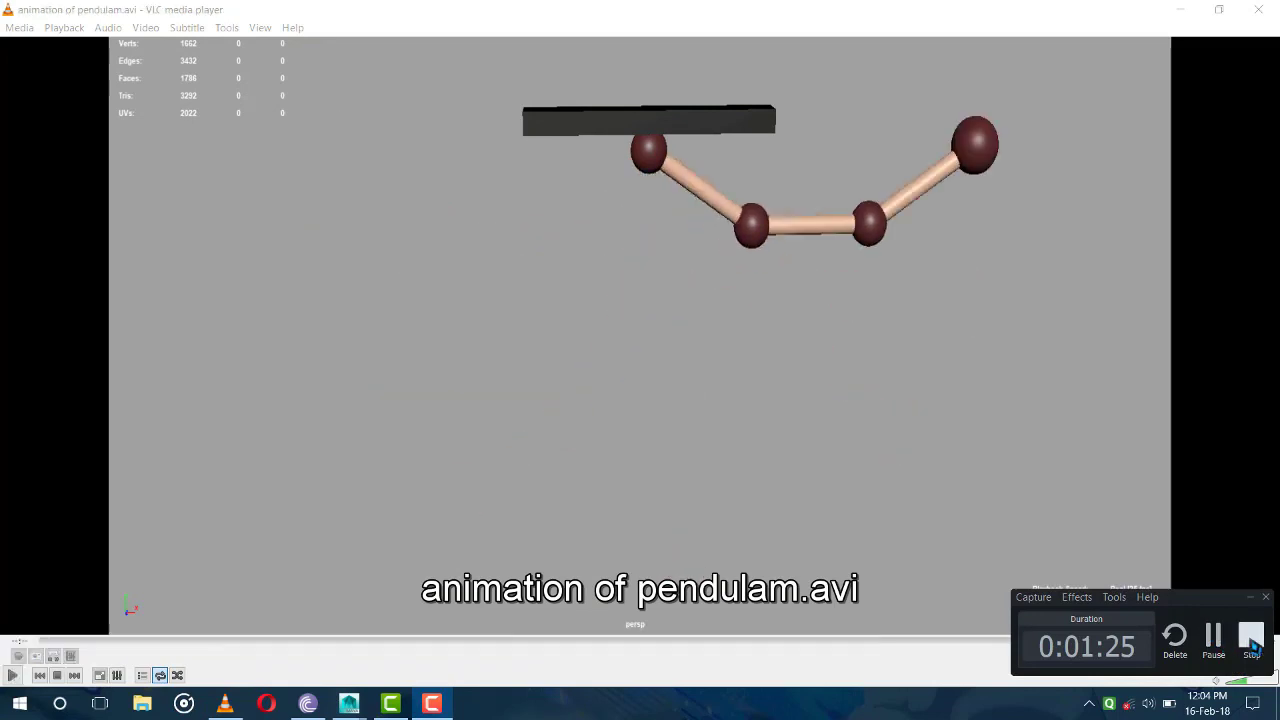